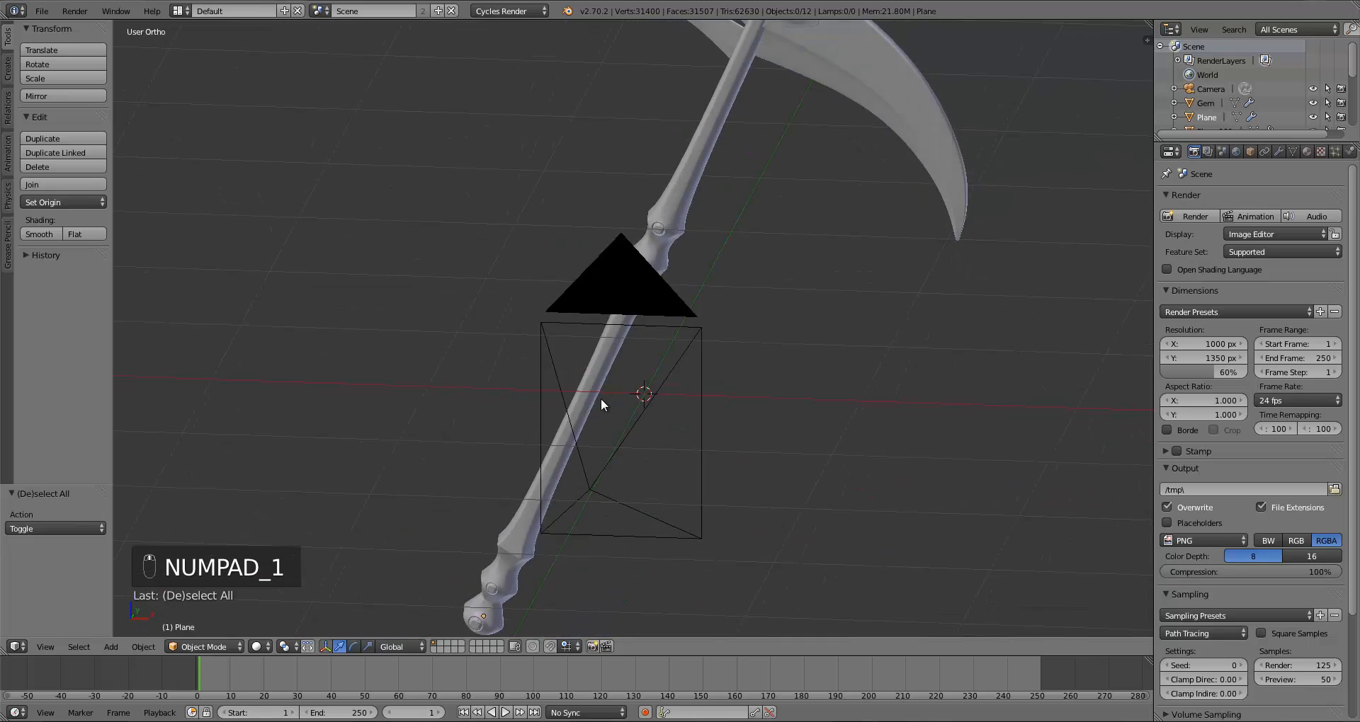
Step: Look at the Death Sickle reference image on the Terraria wiki page in the browser
{"action": "scroll", "coordinate": [600, 399], "scroll_direction": "down", "scroll_amount": 4}
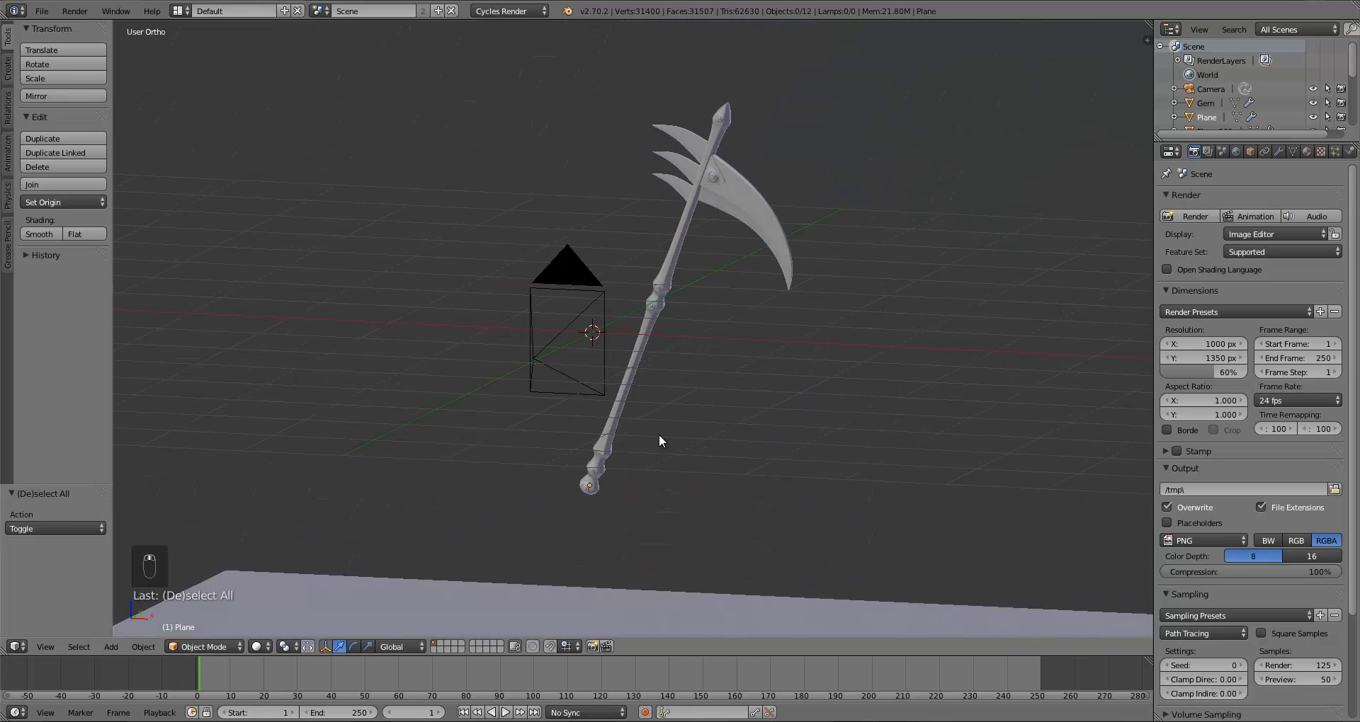
{"action": "left_click", "coordinate": [45, 721]}
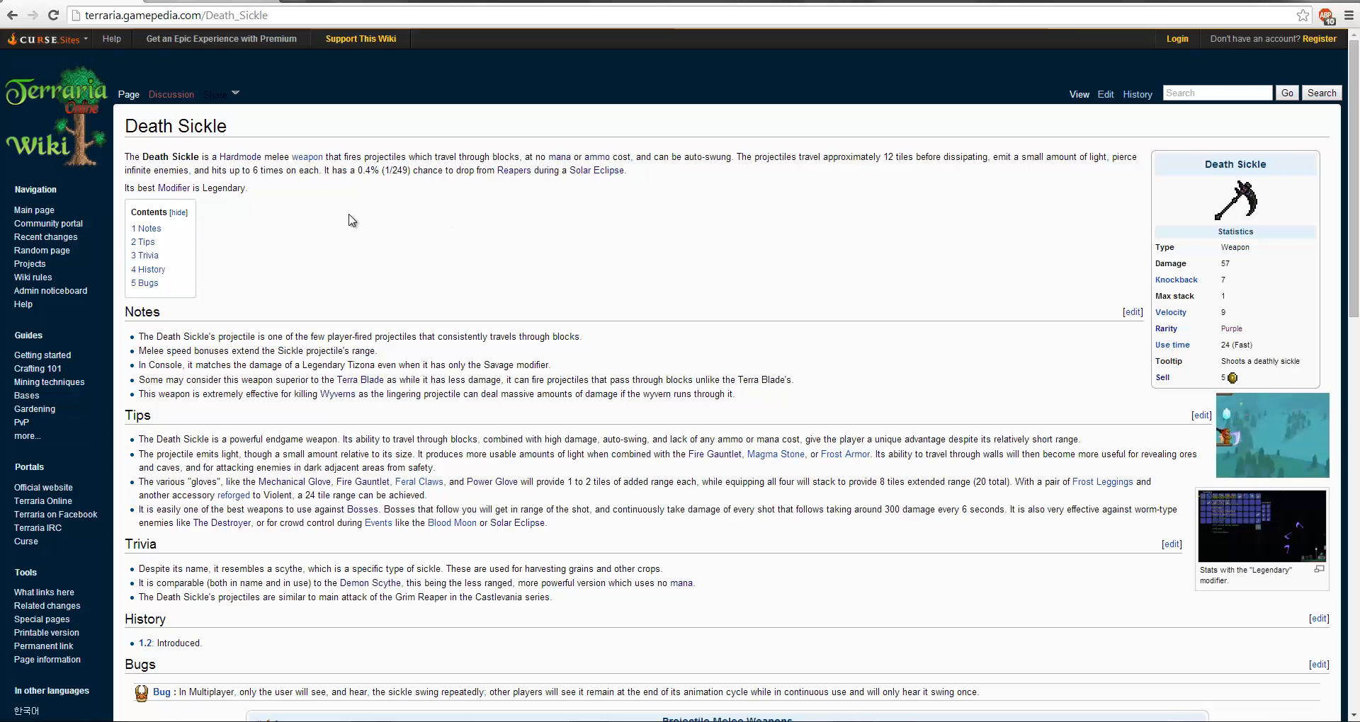
{"action": "left_click_drag", "start_coordinate": [292, 208], "coordinate": [123, 170]}
{"action": "left_click", "coordinate": [124, 170]}
{"action": "left_click", "coordinate": [199, 1]}
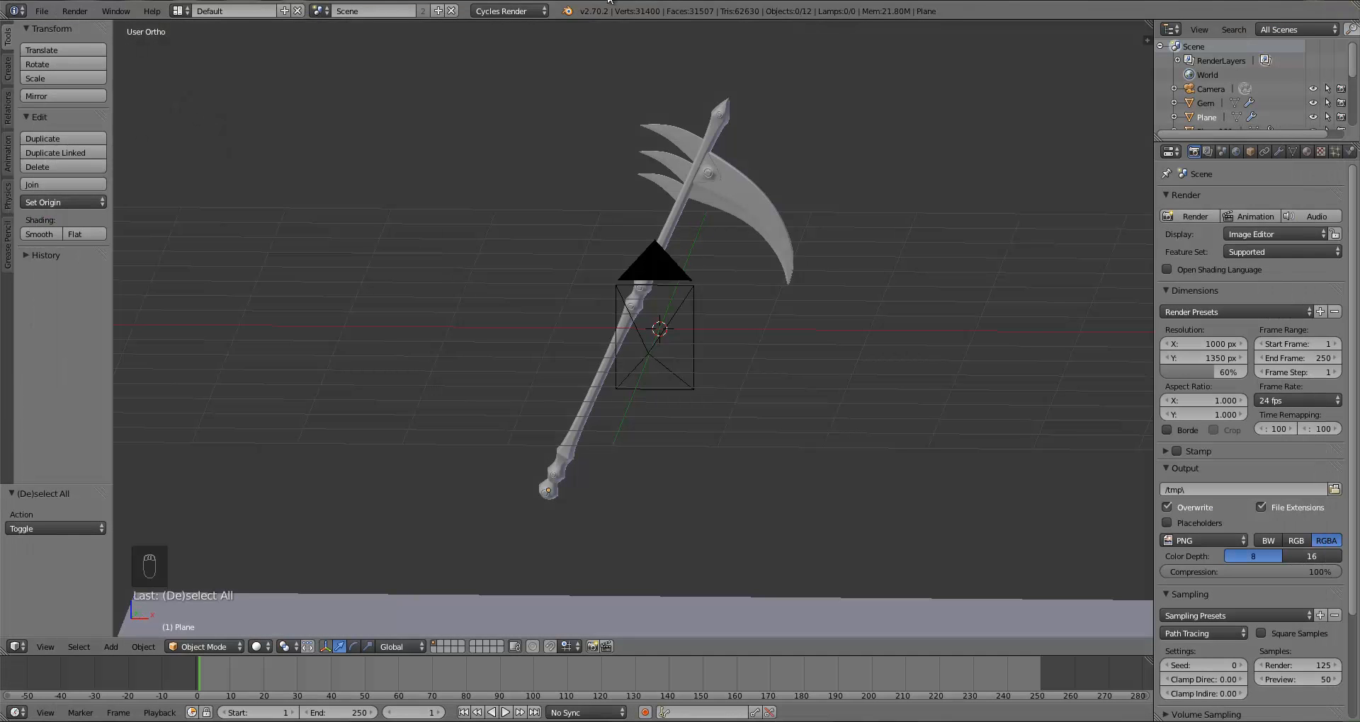
Step: Examine the scythe model's parts by orbiting, zooming and selecting the individual objects
{"action": "middle_click_drag", "start_coordinate": [755, 375], "coordinate": [831, 383]}
{"action": "middle_click_drag", "start_coordinate": [649, 405], "coordinate": [650, 425]}
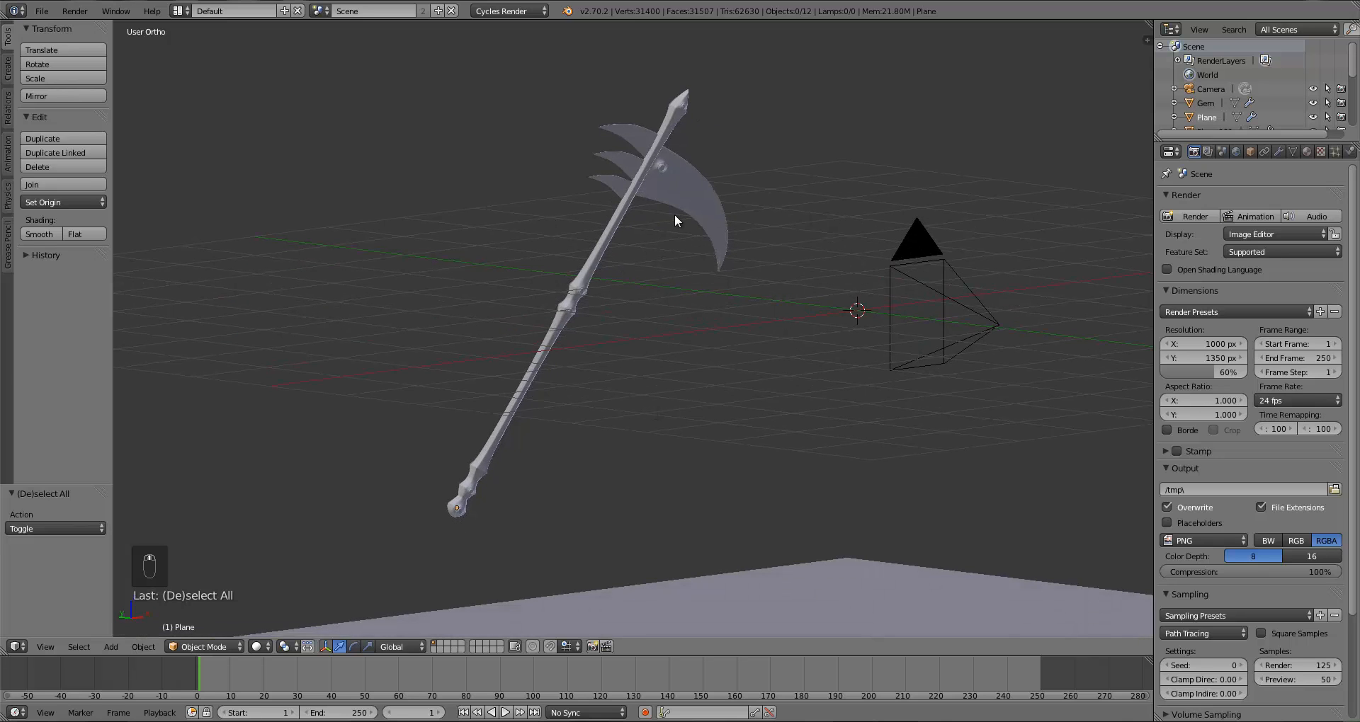
{"action": "middle_click_drag", "start_coordinate": [610, 239], "coordinate": [606, 300]}
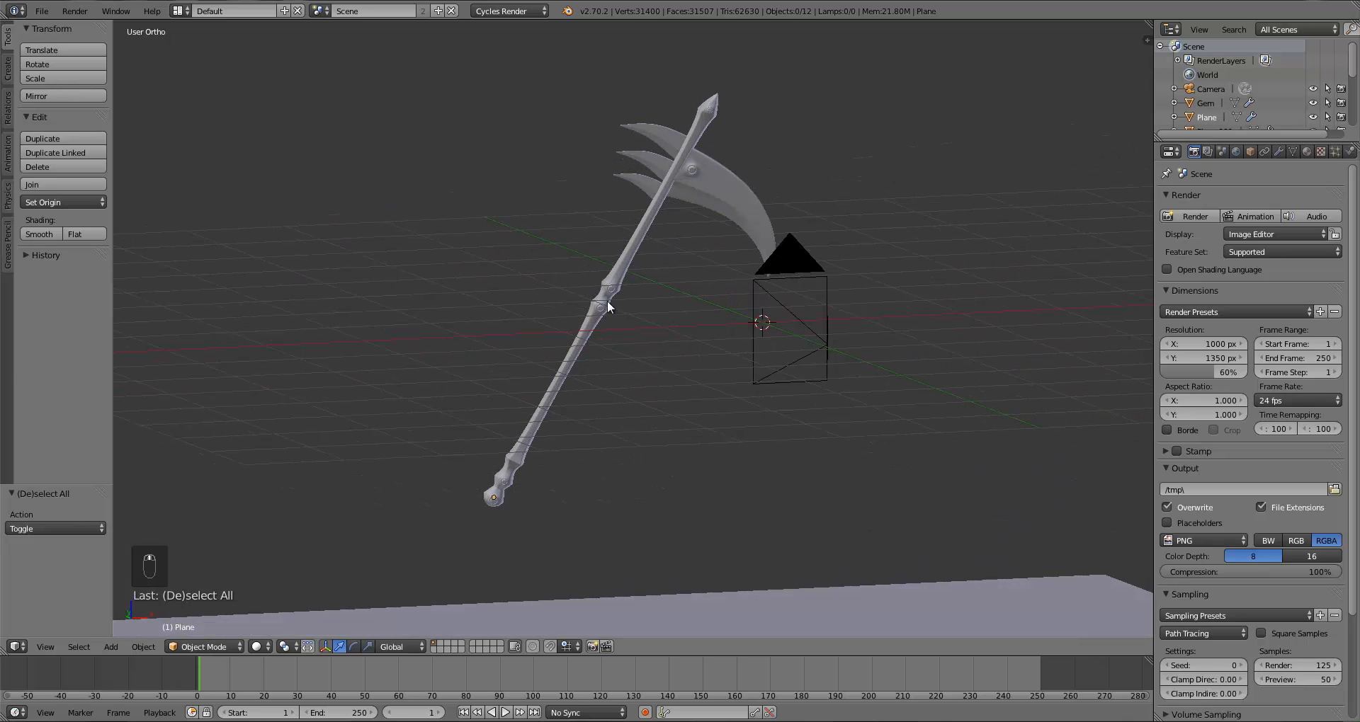
{"action": "right_click", "coordinate": [640, 224]}
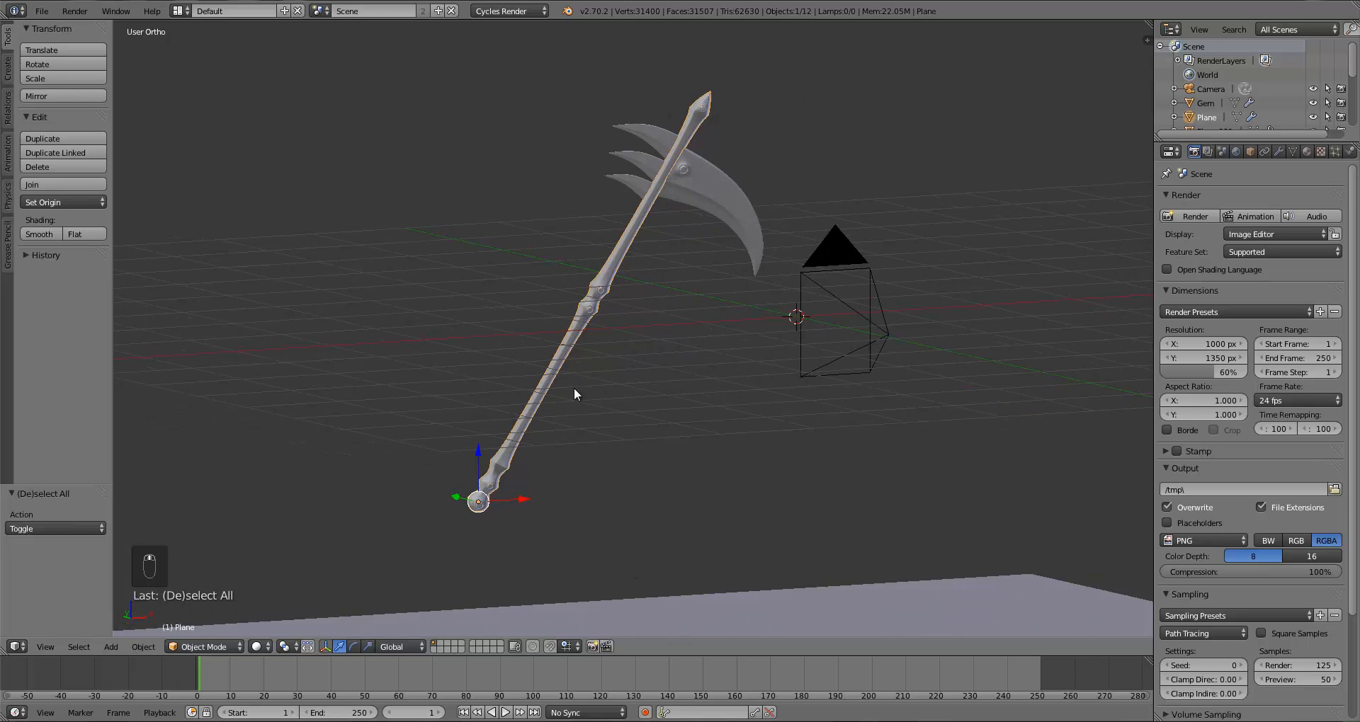
{"action": "scroll", "coordinate": [571, 392], "scroll_direction": "up", "scroll_amount": 6}
{"action": "right_click", "coordinate": [536, 216]}
{"action": "key", "text": "KP_Decimal"}
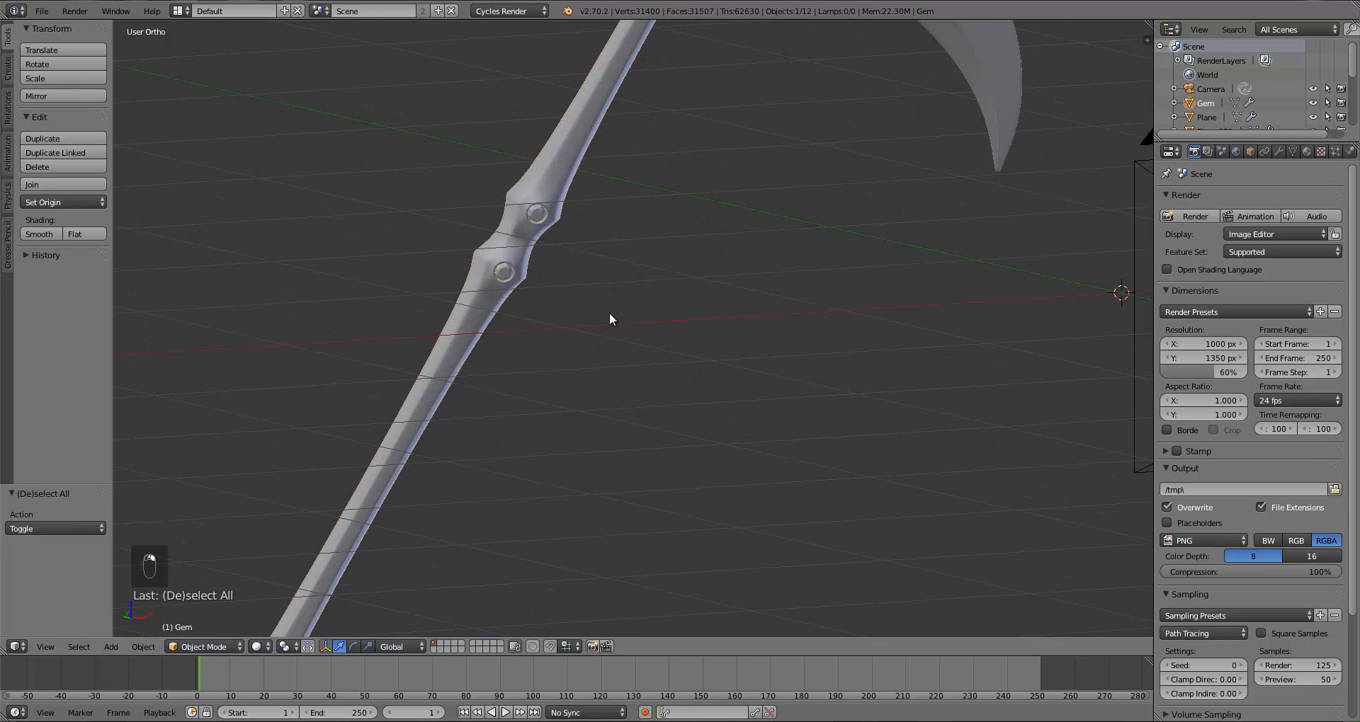
{"action": "scroll", "coordinate": [539, 329], "scroll_direction": "down", "scroll_amount": 2}
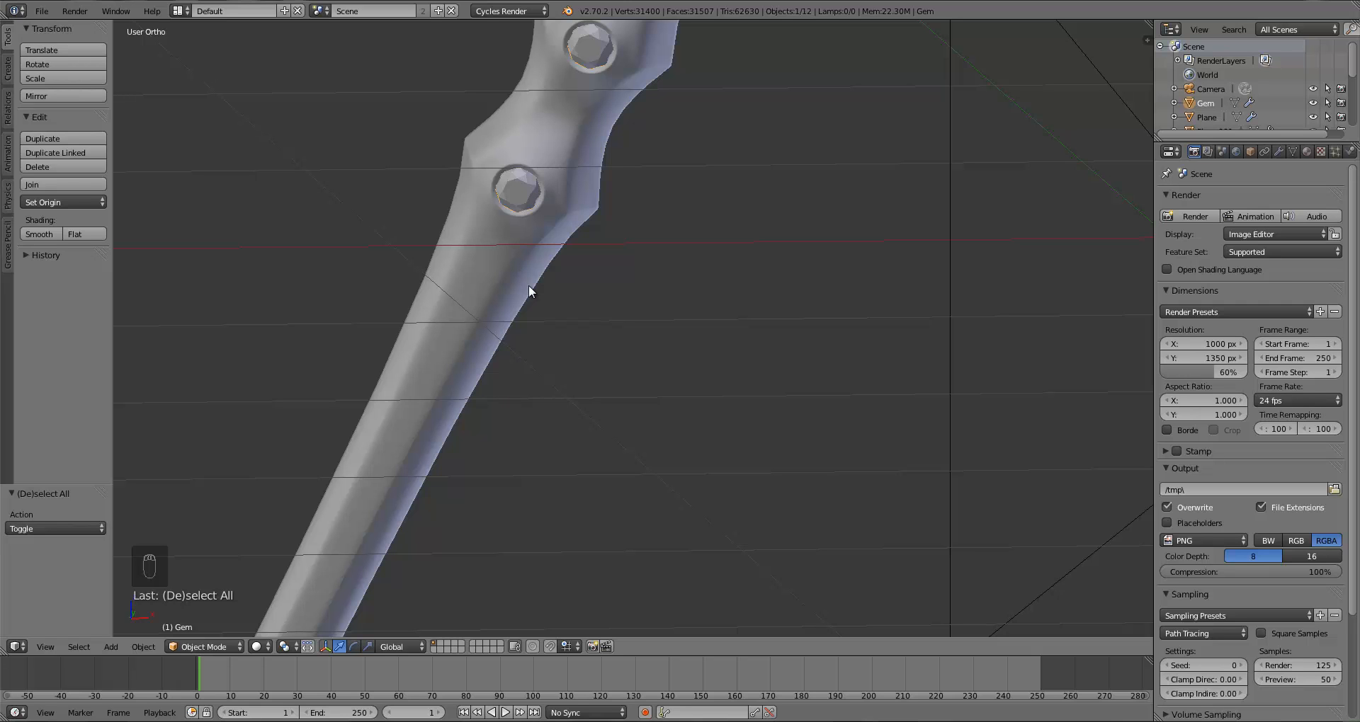
{"action": "scroll", "coordinate": [529, 283], "scroll_direction": "down", "scroll_amount": 8}
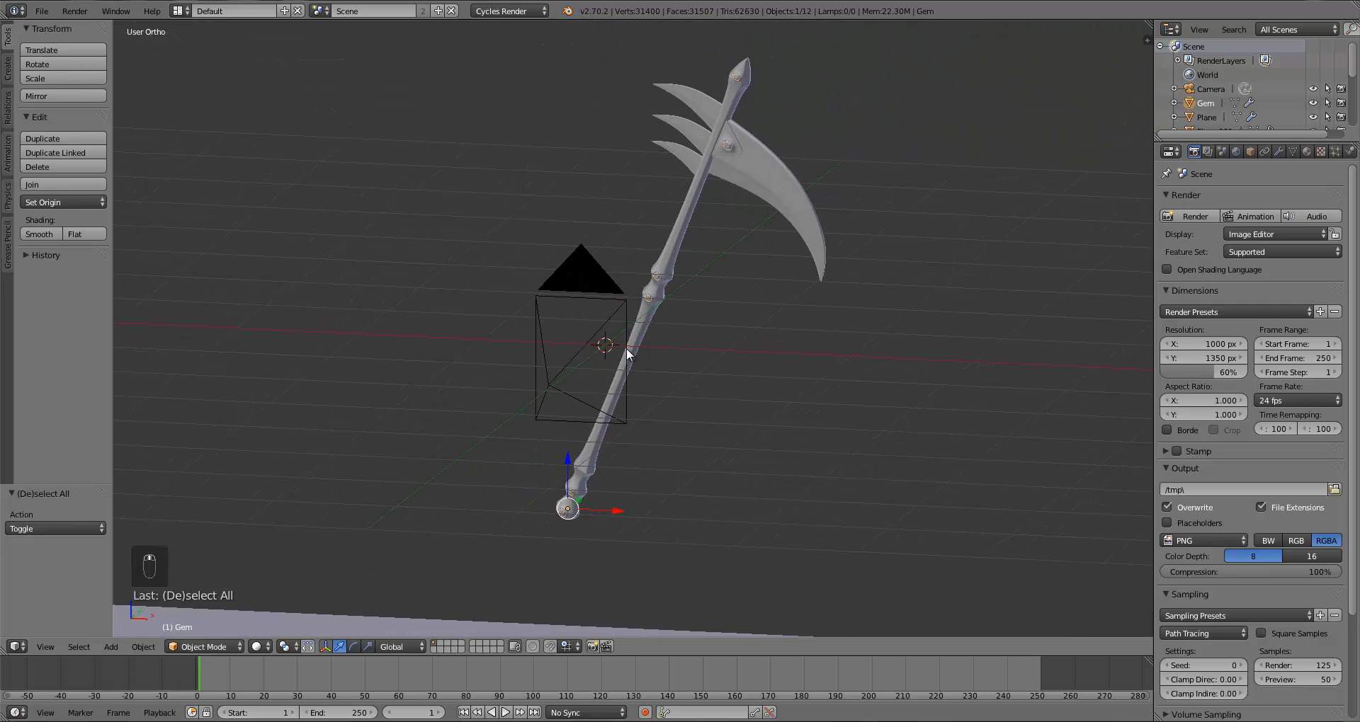
{"action": "right_click", "coordinate": [757, 192]}
{"action": "right_click", "coordinate": [684, 158]}
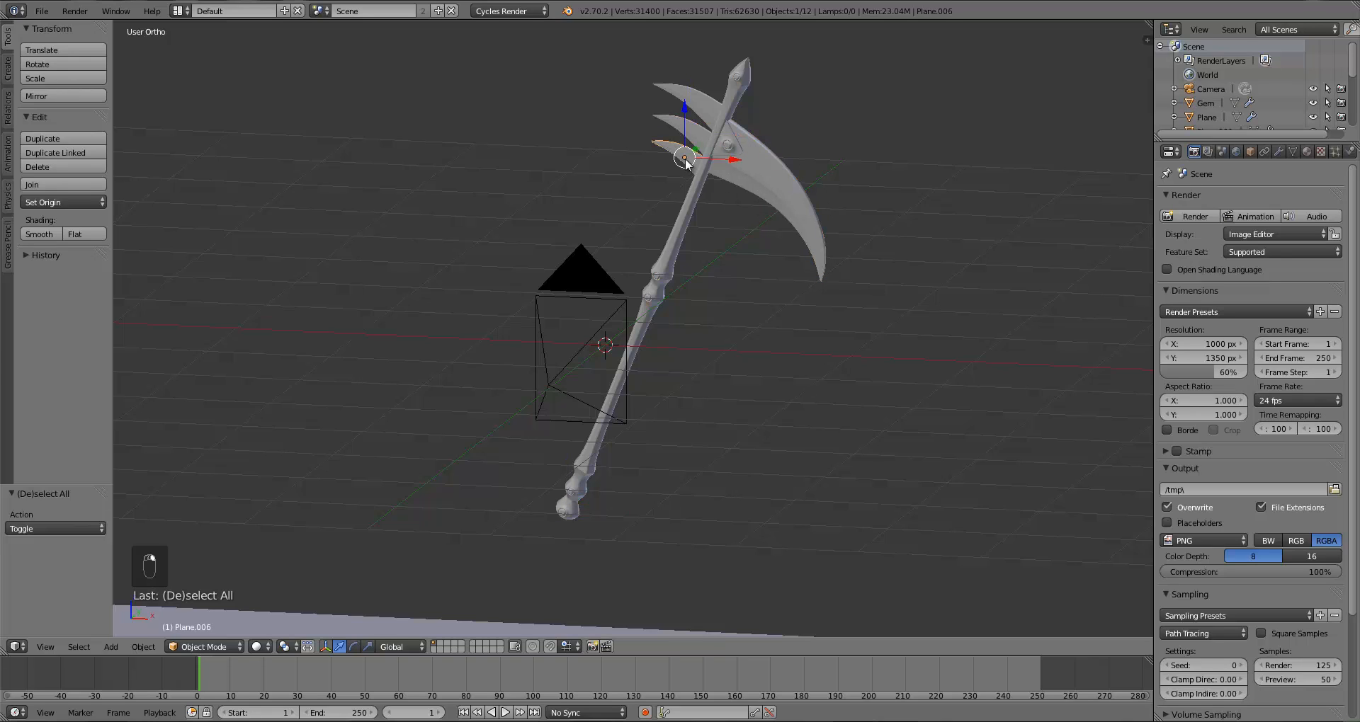
{"action": "right_click", "coordinate": [700, 100]}
{"action": "right_click", "coordinate": [674, 137]}
{"action": "right_click", "coordinate": [795, 209]}
{"action": "right_click", "coordinate": [679, 167]}
{"action": "right_click", "coordinate": [679, 129]}
Step: Select the scythe's handle object and switch to the front orthographic view
{"action": "key", "text": "a"}
{"action": "key", "text": "KP_1"}
{"action": "scroll", "coordinate": [665, 312], "scroll_direction": "up", "scroll_amount": 3}
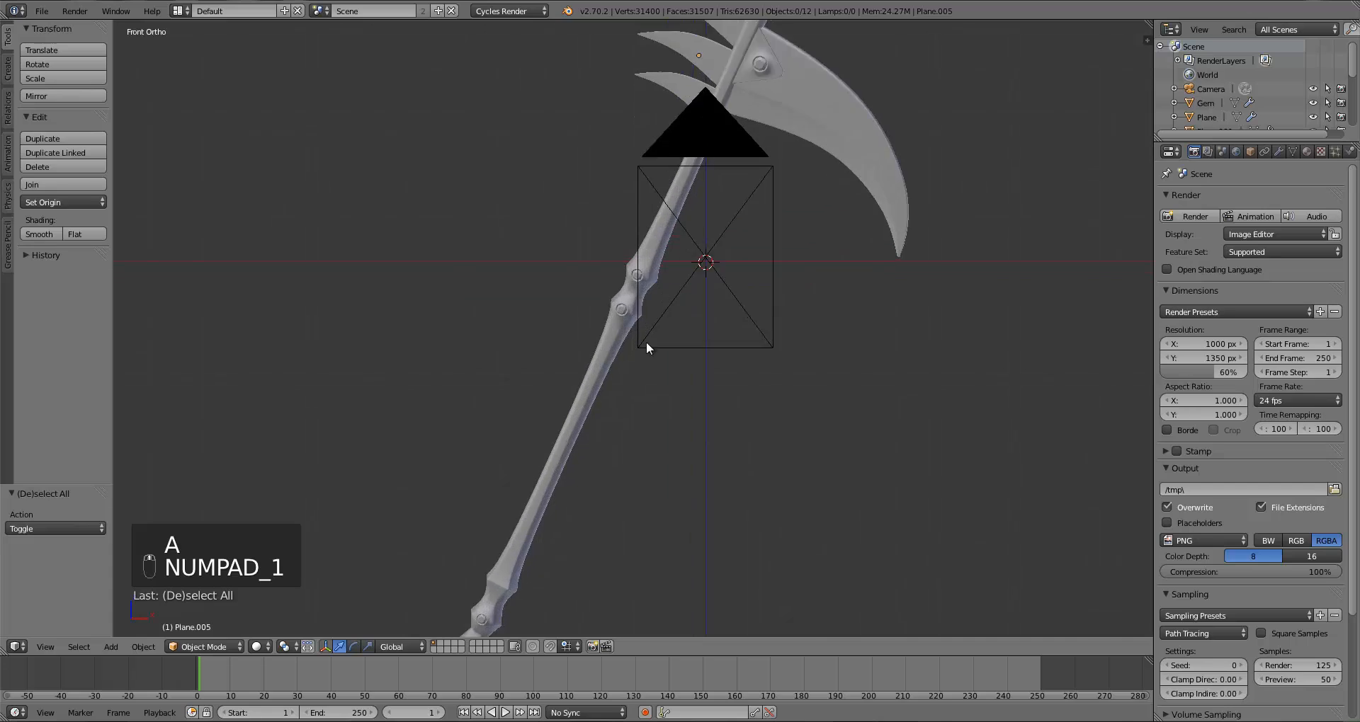
{"action": "scroll", "coordinate": [589, 377], "scroll_direction": "up", "scroll_amount": 3}
{"action": "right_click", "coordinate": [589, 377]}
{"action": "scroll", "coordinate": [589, 376], "scroll_direction": "down", "scroll_amount": 8}
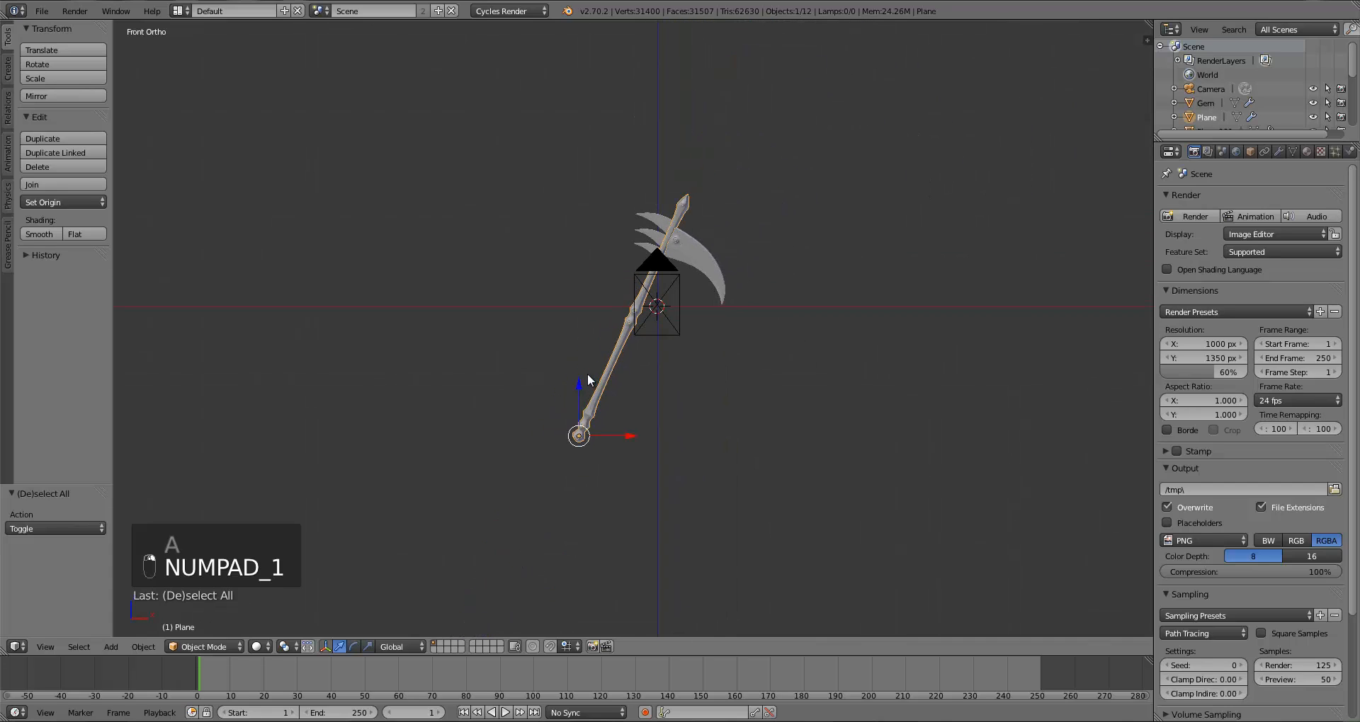
{"action": "scroll", "coordinate": [588, 375], "scroll_direction": "up", "scroll_amount": 6}
{"action": "middle_click_drag", "start_coordinate": [587, 375], "coordinate": [547, 398]}
{"action": "scroll", "coordinate": [597, 389], "scroll_direction": "down", "scroll_amount": 4}
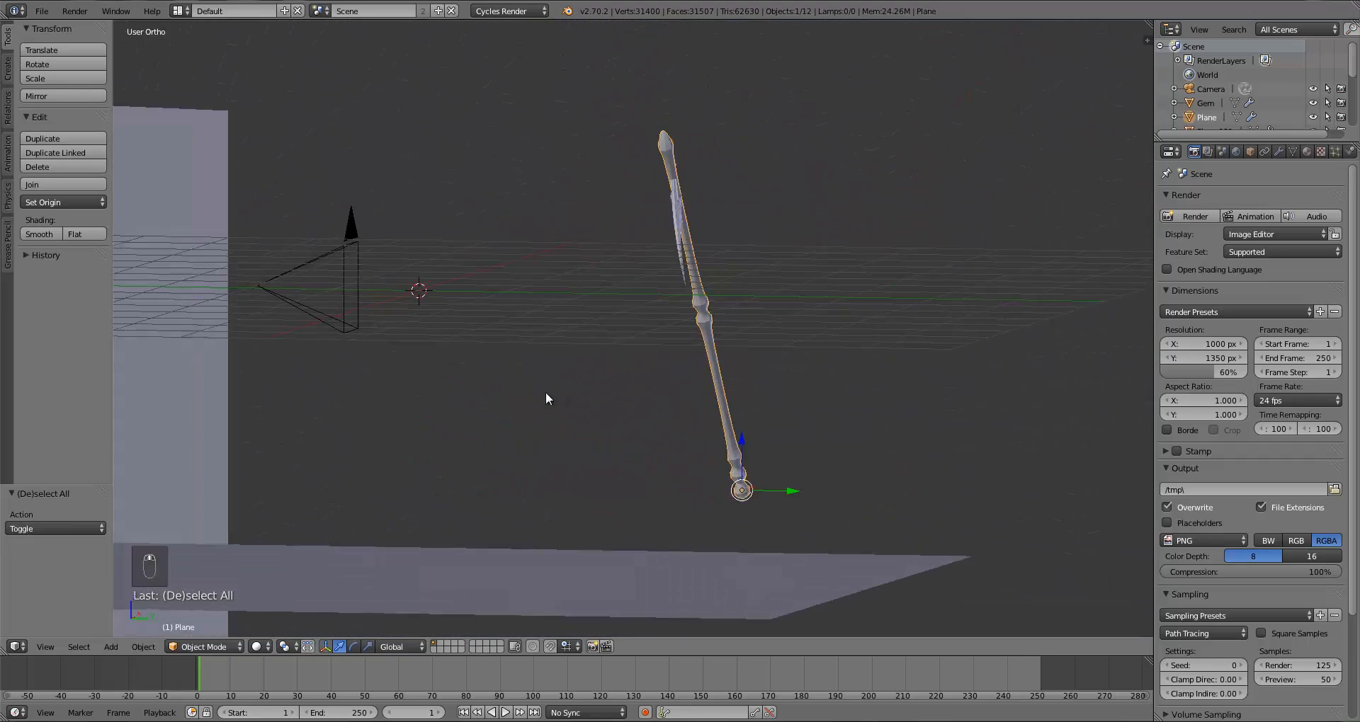
{"action": "key", "text": "KP_1"}
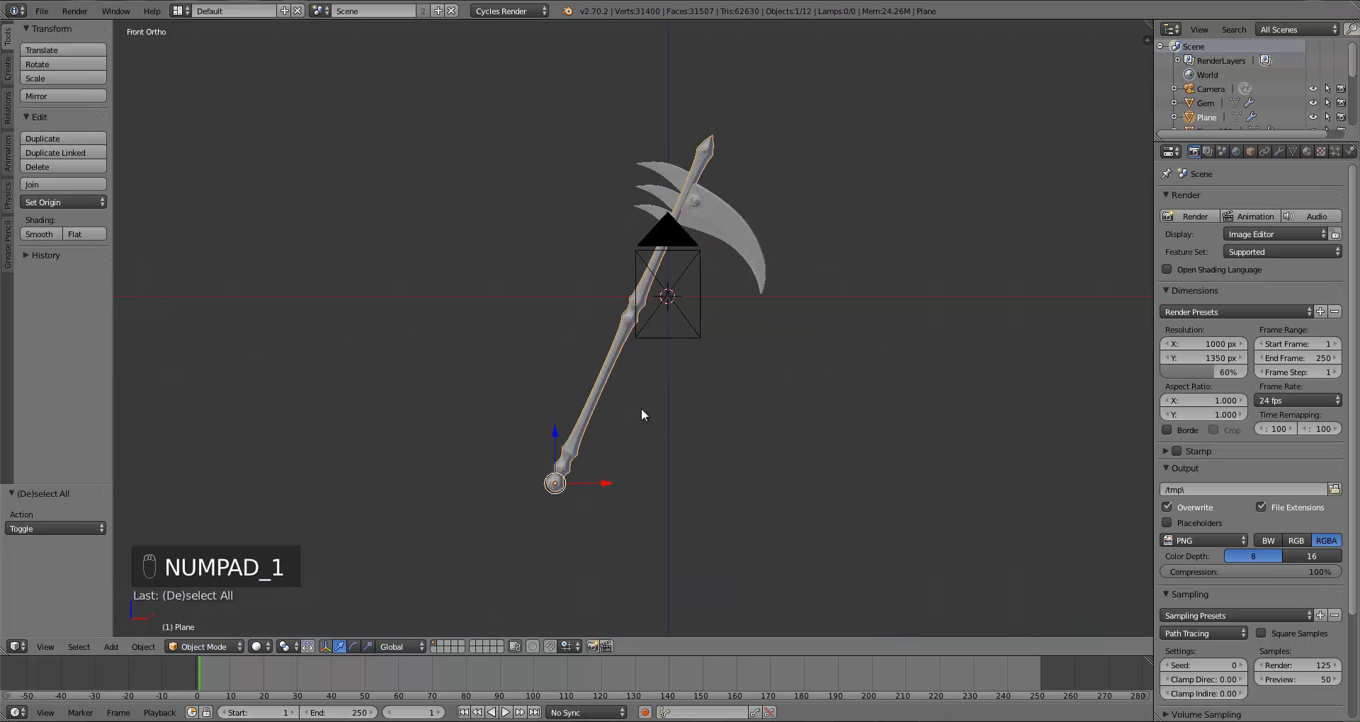
{"action": "scroll", "coordinate": [638, 402], "scroll_direction": "up", "scroll_amount": 3}
{"action": "middle_click_drag", "start_coordinate": [655, 372], "coordinate": [646, 375], "text": "shift"}
{"action": "scroll", "coordinate": [646, 376], "scroll_direction": "down", "scroll_amount": 1}
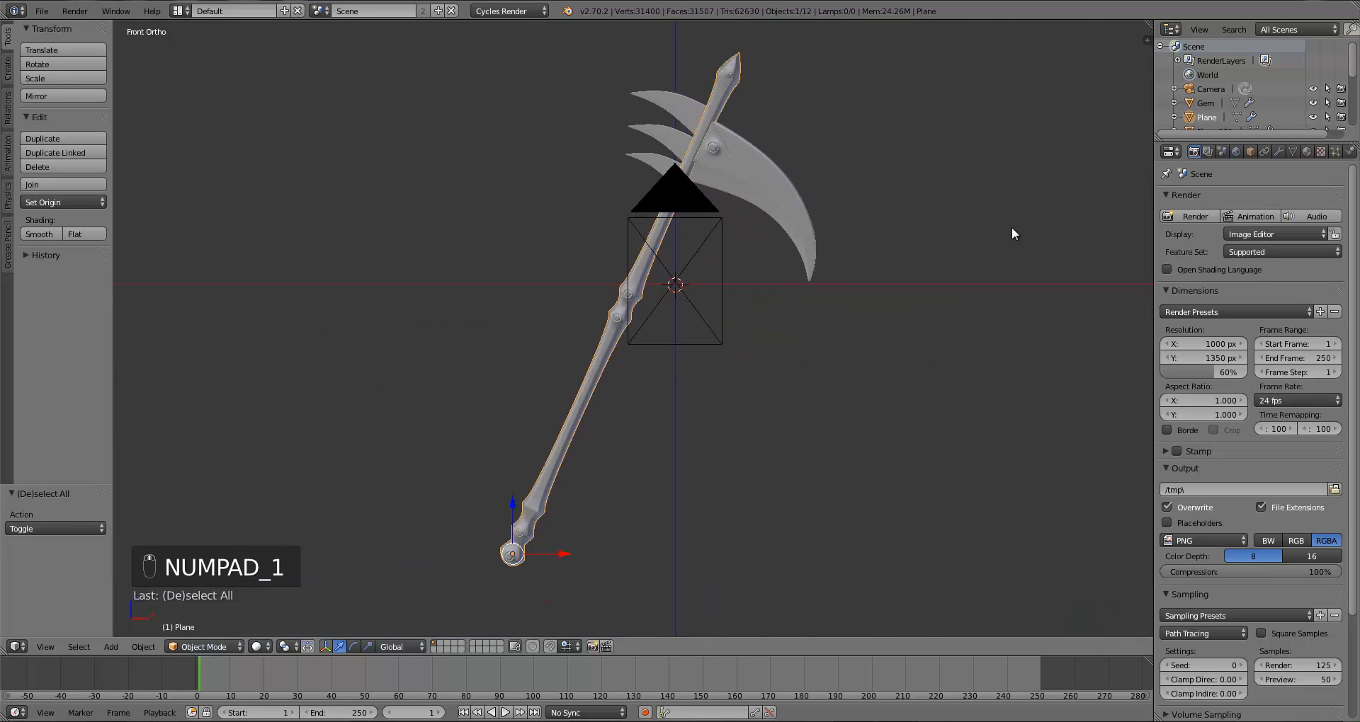
Step: Split the 3D view into two areas and turn the right area into an Image Editor
{"action": "left_click_drag", "start_coordinate": [1149, 23], "coordinate": [640, 258]}
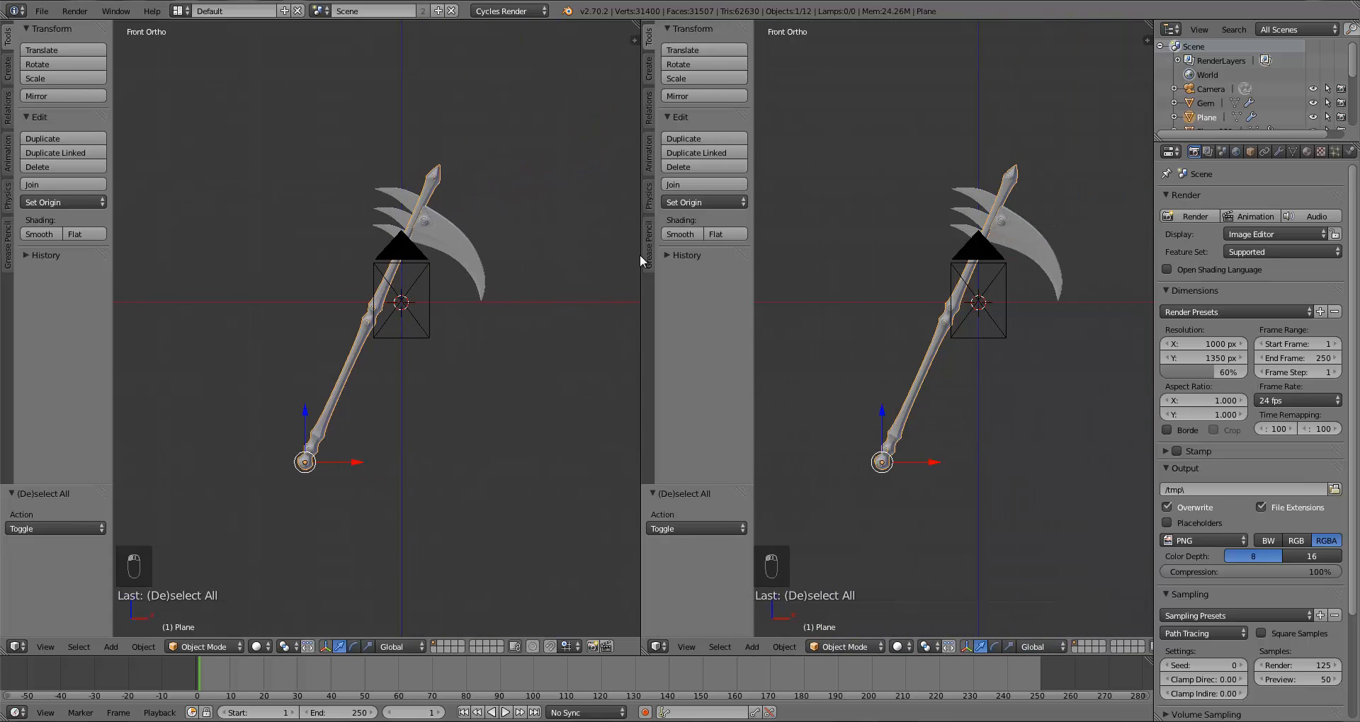
{"action": "left_click", "coordinate": [655, 646]}
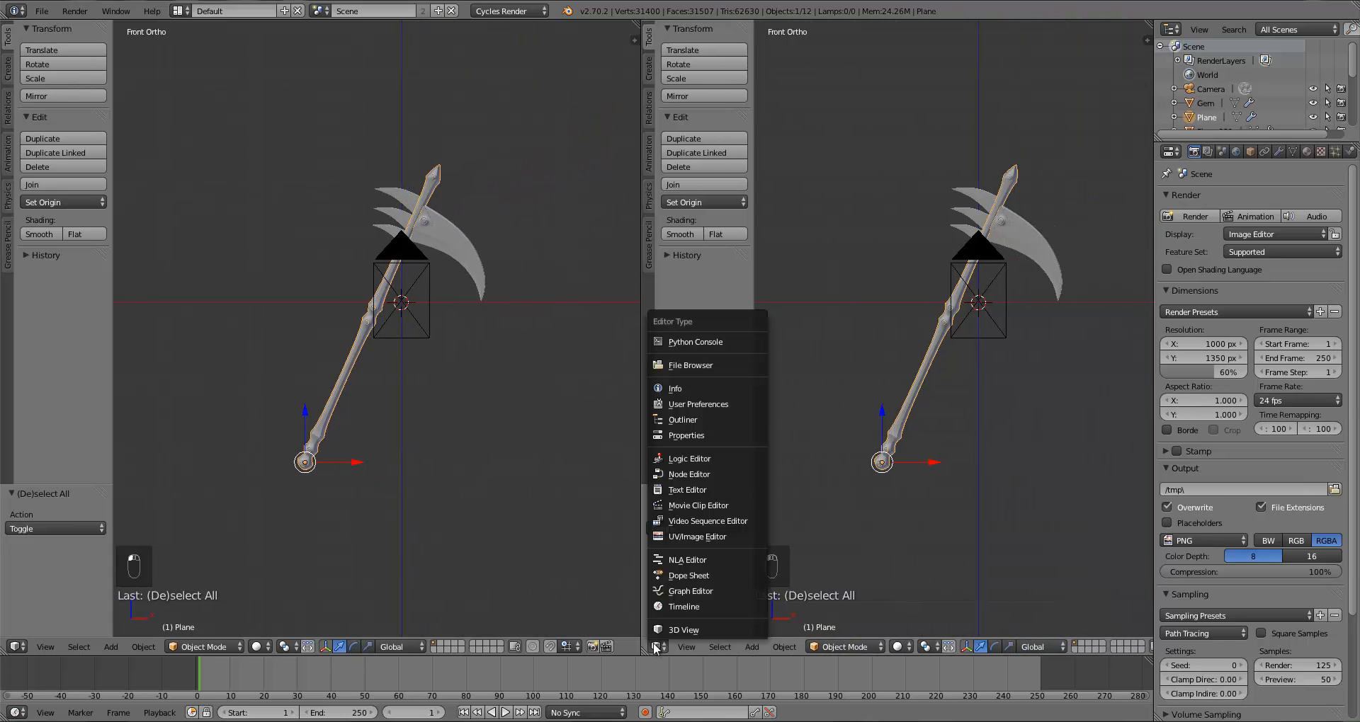
{"action": "left_click", "coordinate": [680, 536]}
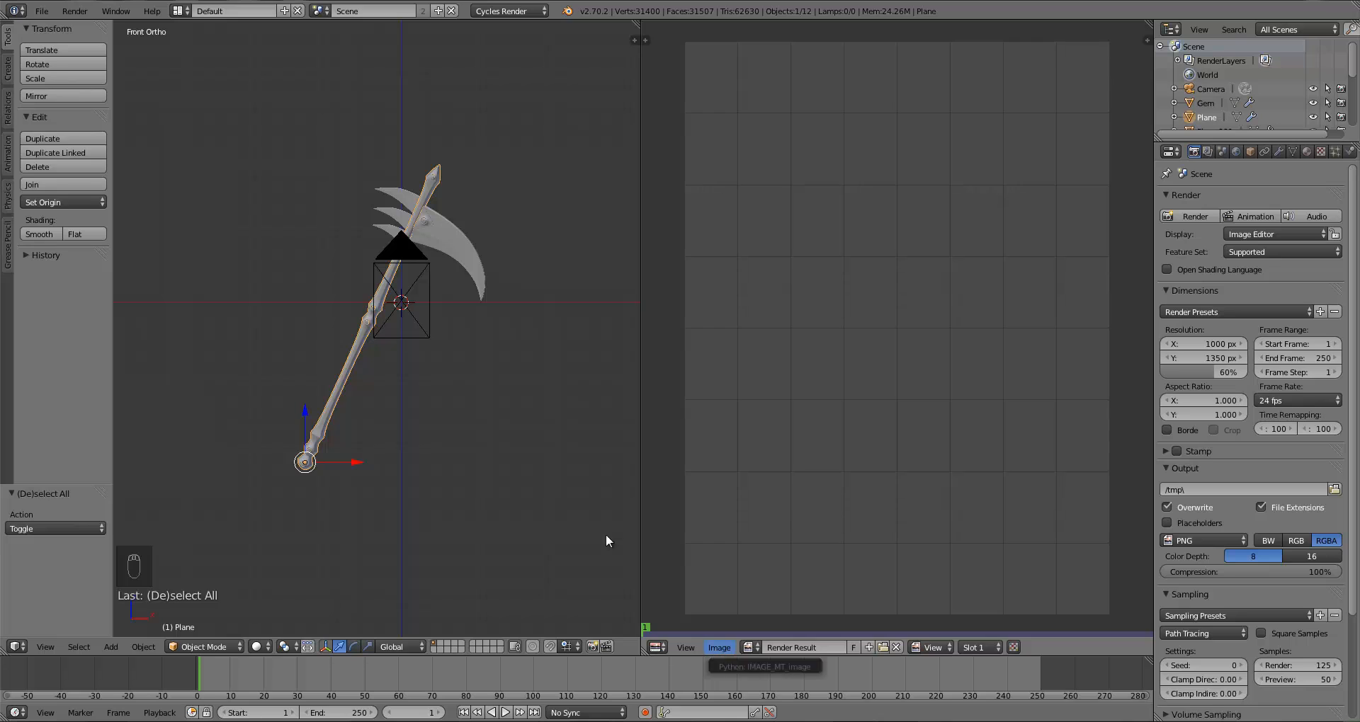
Step: Open the WoodFine0054_1_M.jpg image from the Desktop's Fantasy Weapon Backdrop folder in the Image Editor
{"action": "middle_click_drag", "start_coordinate": [415, 375], "coordinate": [456, 393]}
{"action": "key", "text": "KP_1"}
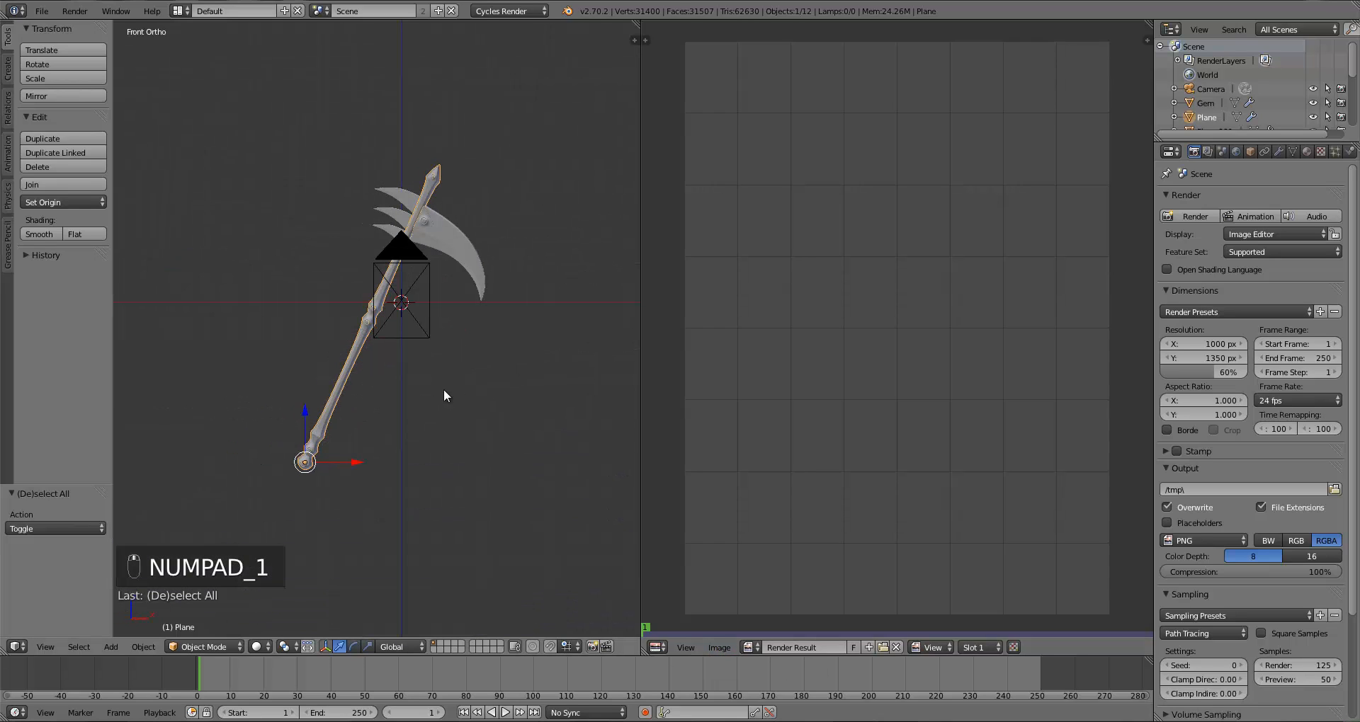
{"action": "scroll", "coordinate": [382, 365], "scroll_direction": "up", "scroll_amount": 3}
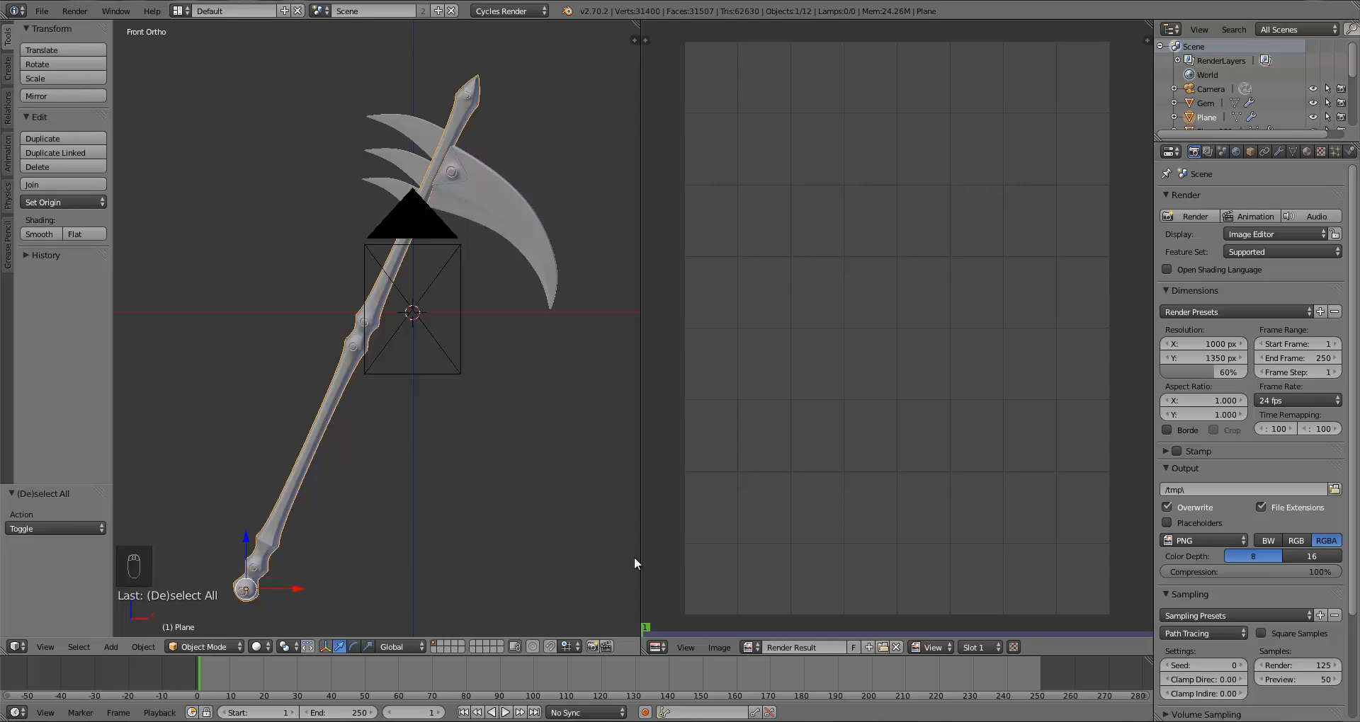
{"action": "left_click", "coordinate": [723, 647]}
{"action": "left_click", "coordinate": [737, 606]}
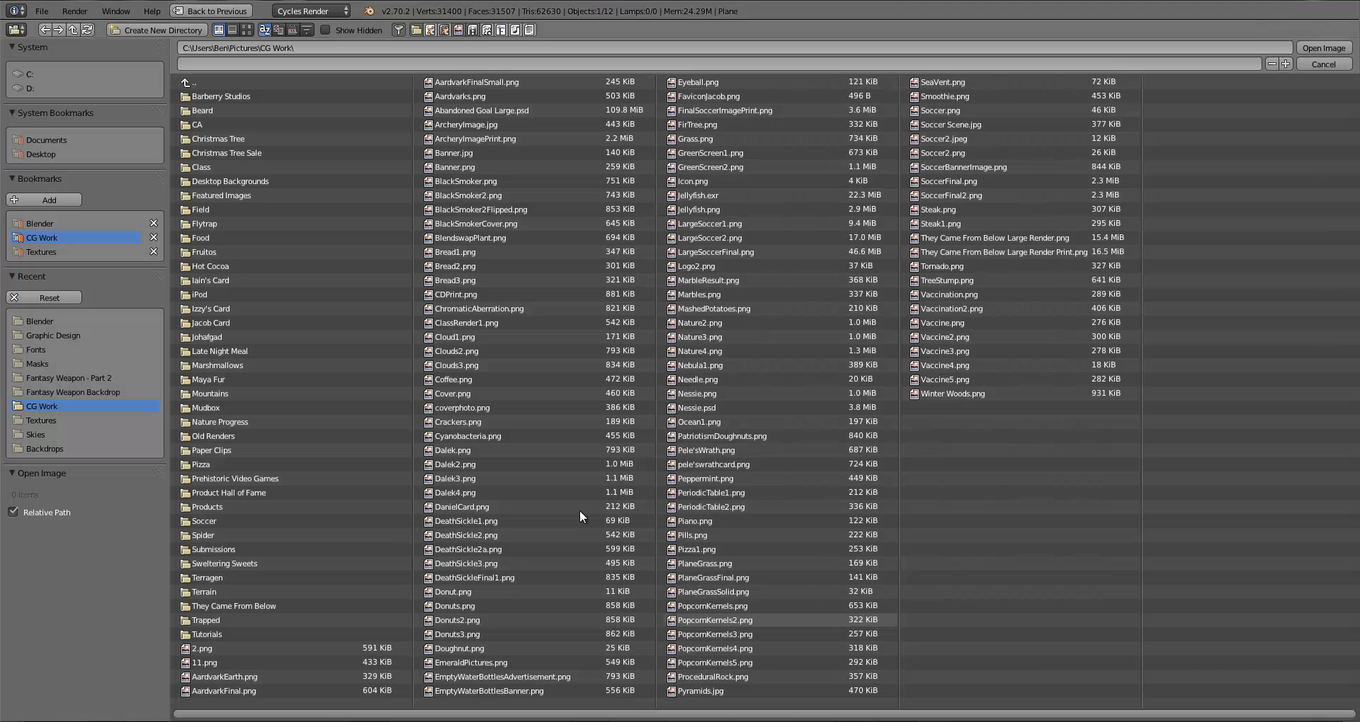
{"action": "left_click", "coordinate": [40, 251]}
{"action": "left_click", "coordinate": [47, 152]}
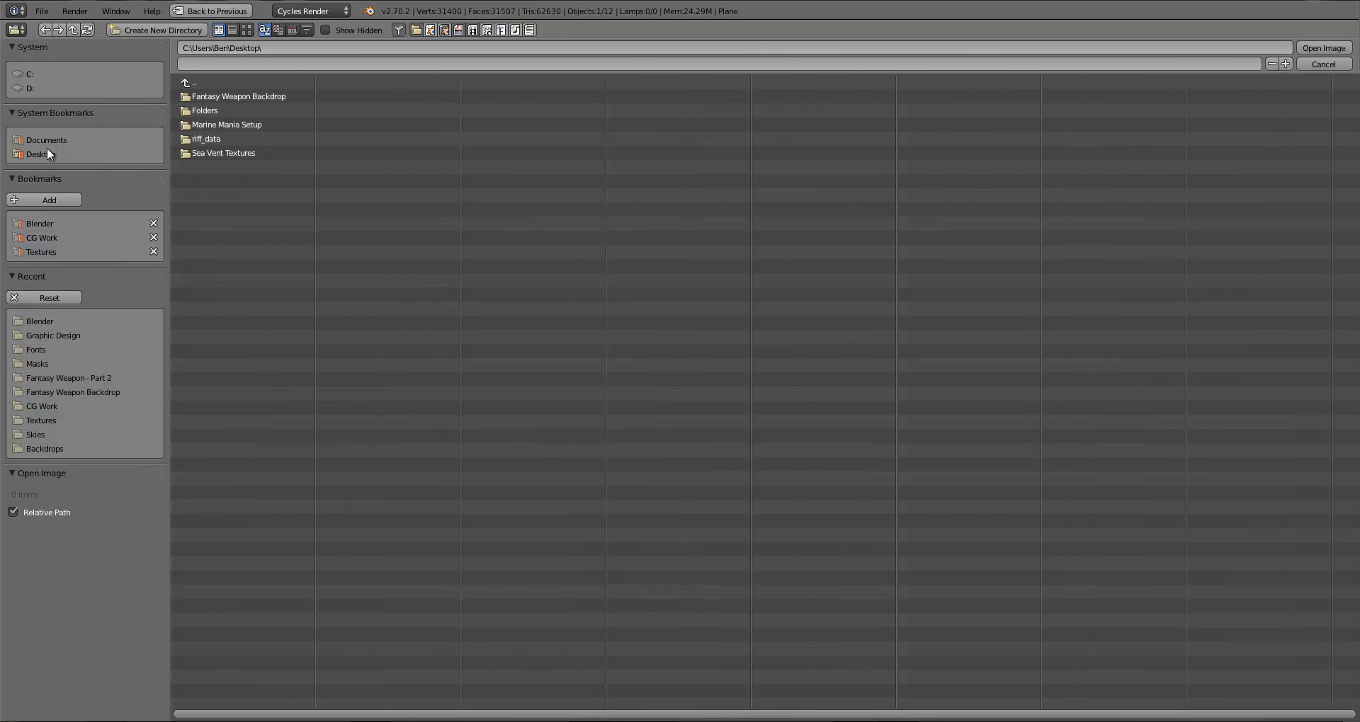
{"action": "left_click", "coordinate": [209, 96]}
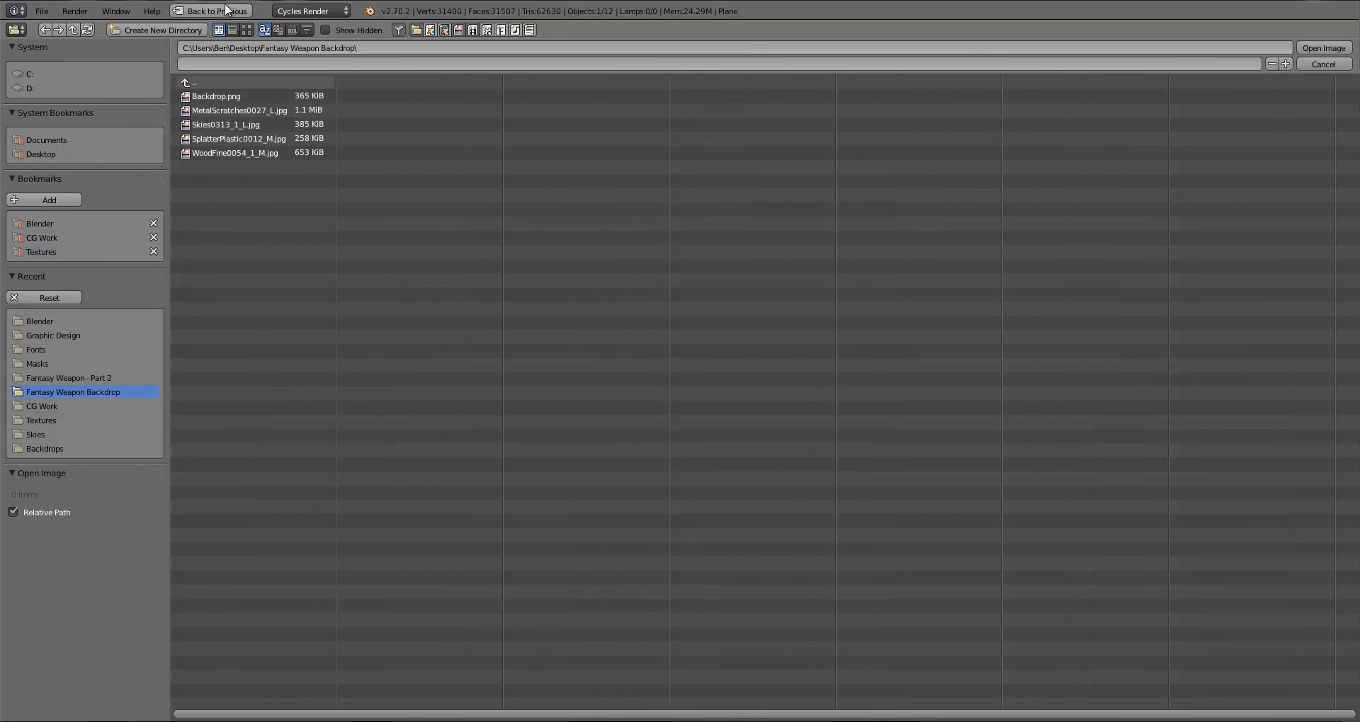
{"action": "left_click", "coordinate": [247, 30]}
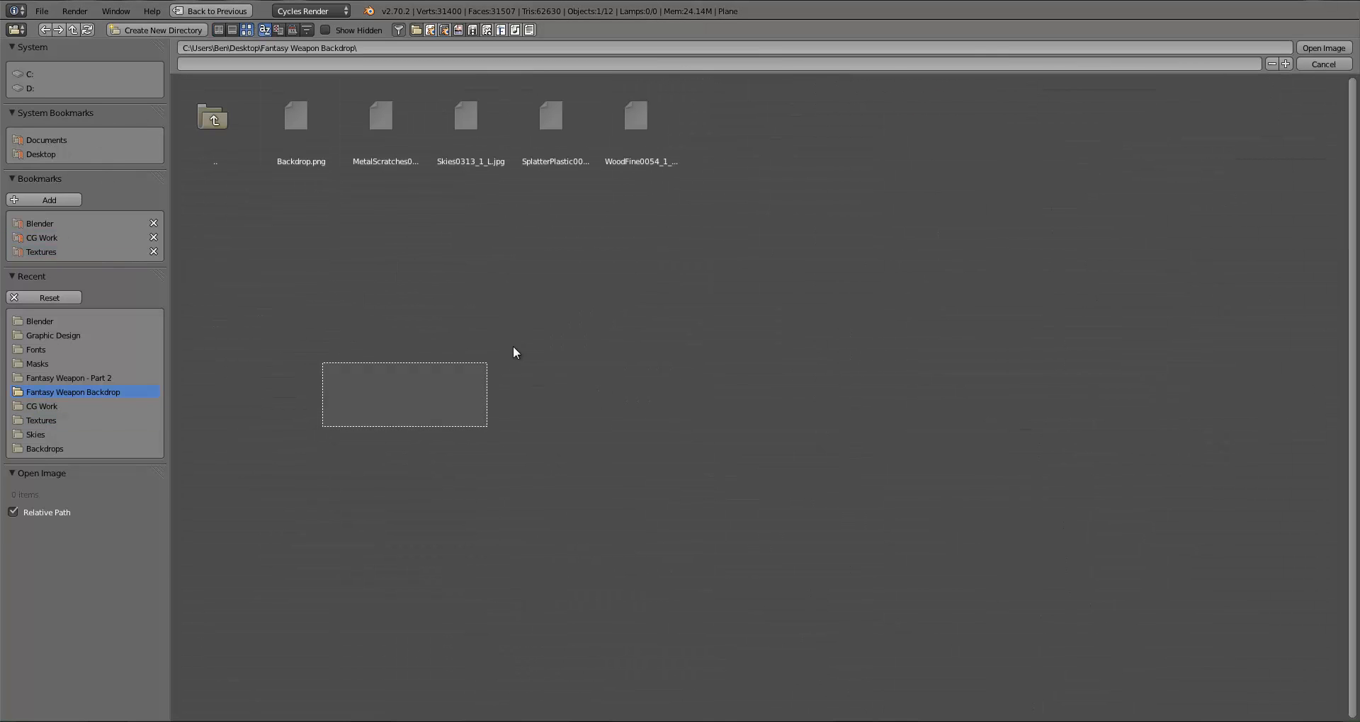
{"action": "double_click", "coordinate": [644, 159]}
Step: Inspect the wood texture at different zoom levels in the Image Editor
{"action": "scroll", "coordinate": [836, 285], "scroll_direction": "down", "scroll_amount": 4}
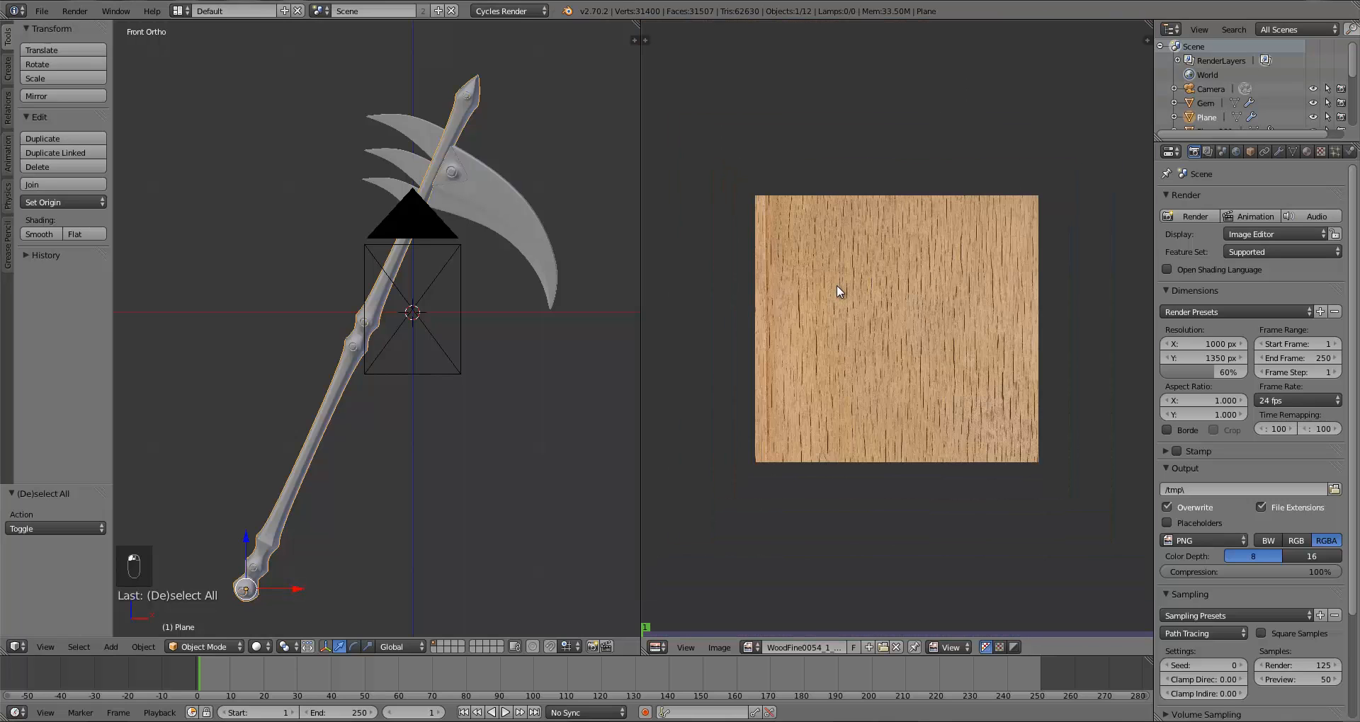
{"action": "scroll", "coordinate": [835, 305], "scroll_direction": "up", "scroll_amount": 3}
{"action": "scroll", "coordinate": [835, 308], "scroll_direction": "down", "scroll_amount": 2}
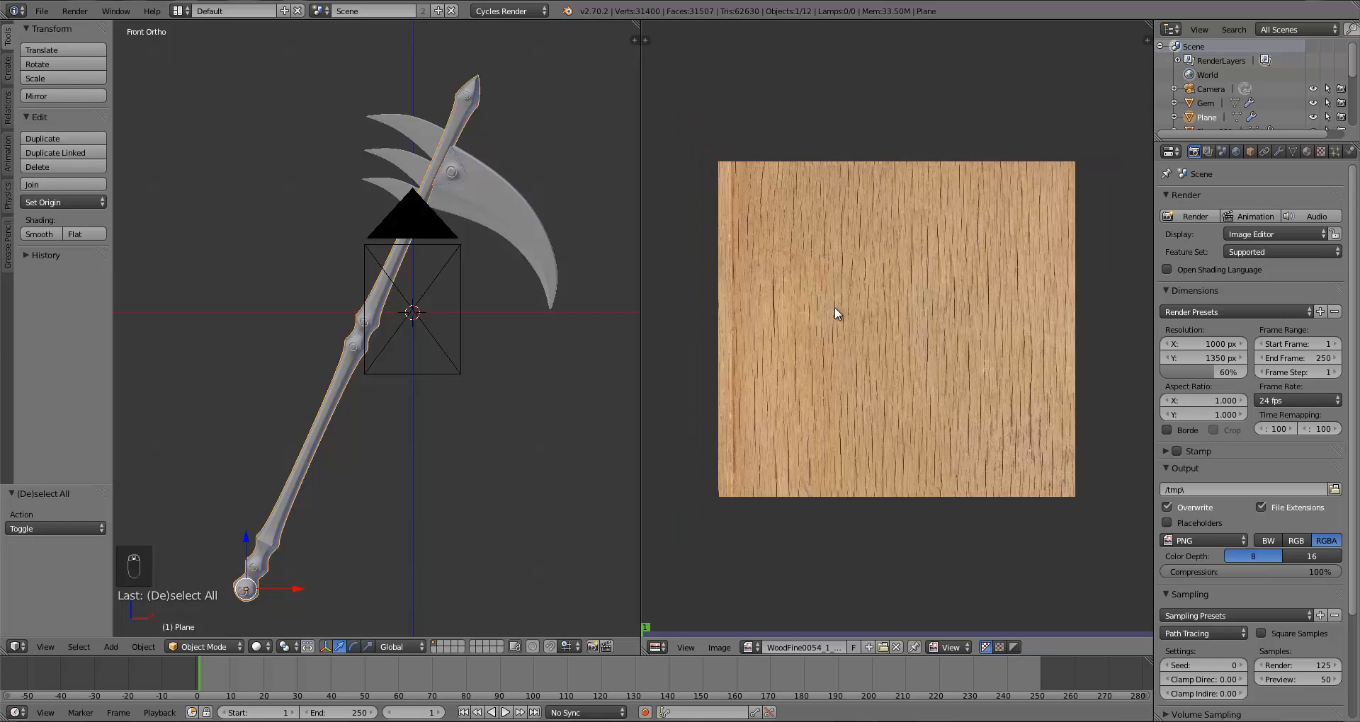
{"action": "scroll", "coordinate": [835, 308], "scroll_direction": "up", "scroll_amount": 1}
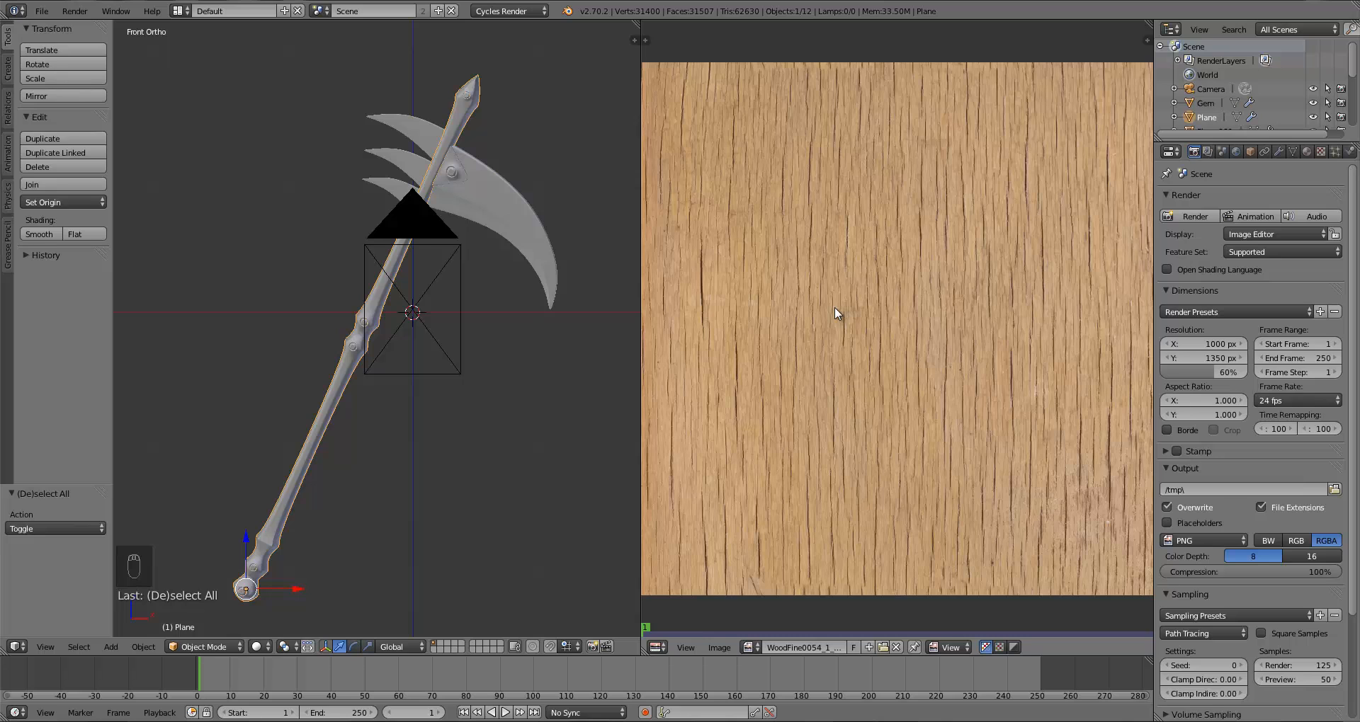
{"action": "scroll", "coordinate": [834, 308], "scroll_direction": "down", "scroll_amount": 2}
{"action": "scroll", "coordinate": [834, 307], "scroll_direction": "up", "scroll_amount": 1}
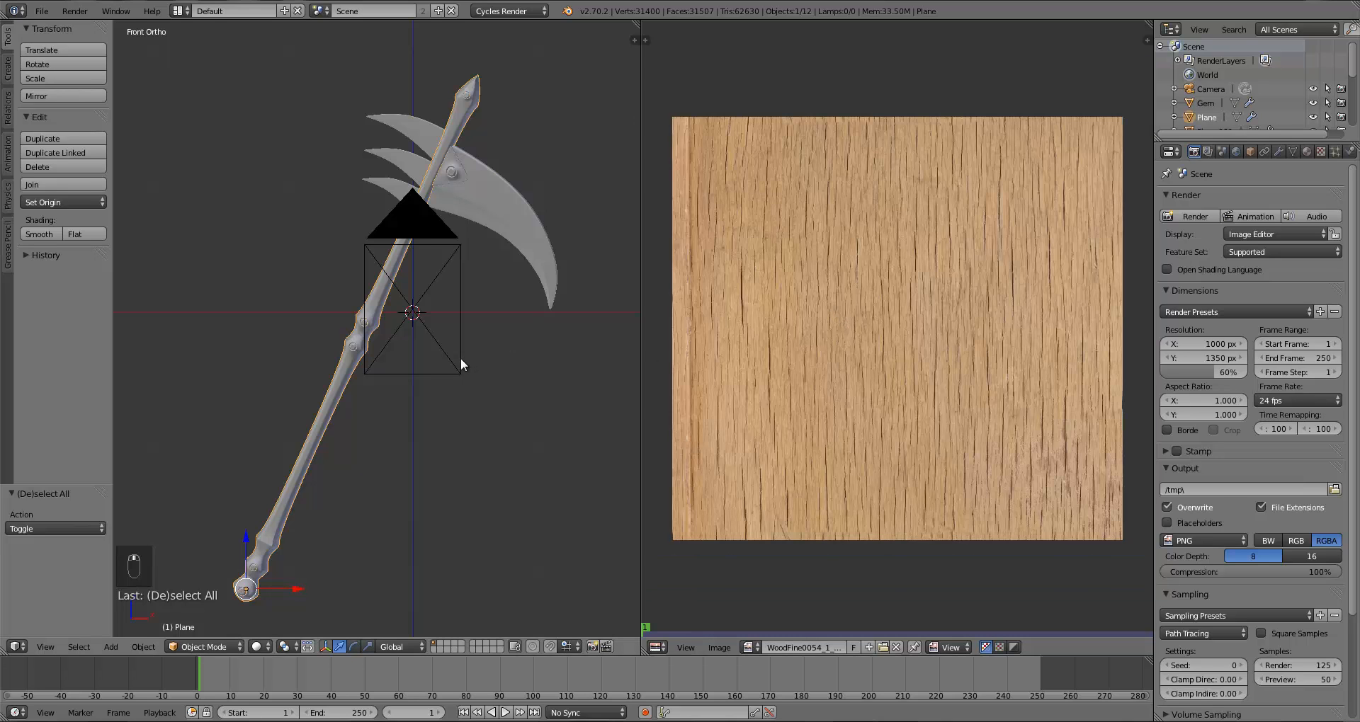
Step: Apply the Mirror modifier on the handle object
{"action": "middle_click_drag", "start_coordinate": [461, 360], "coordinate": [492, 381]}
{"action": "key", "text": "KP_7"}
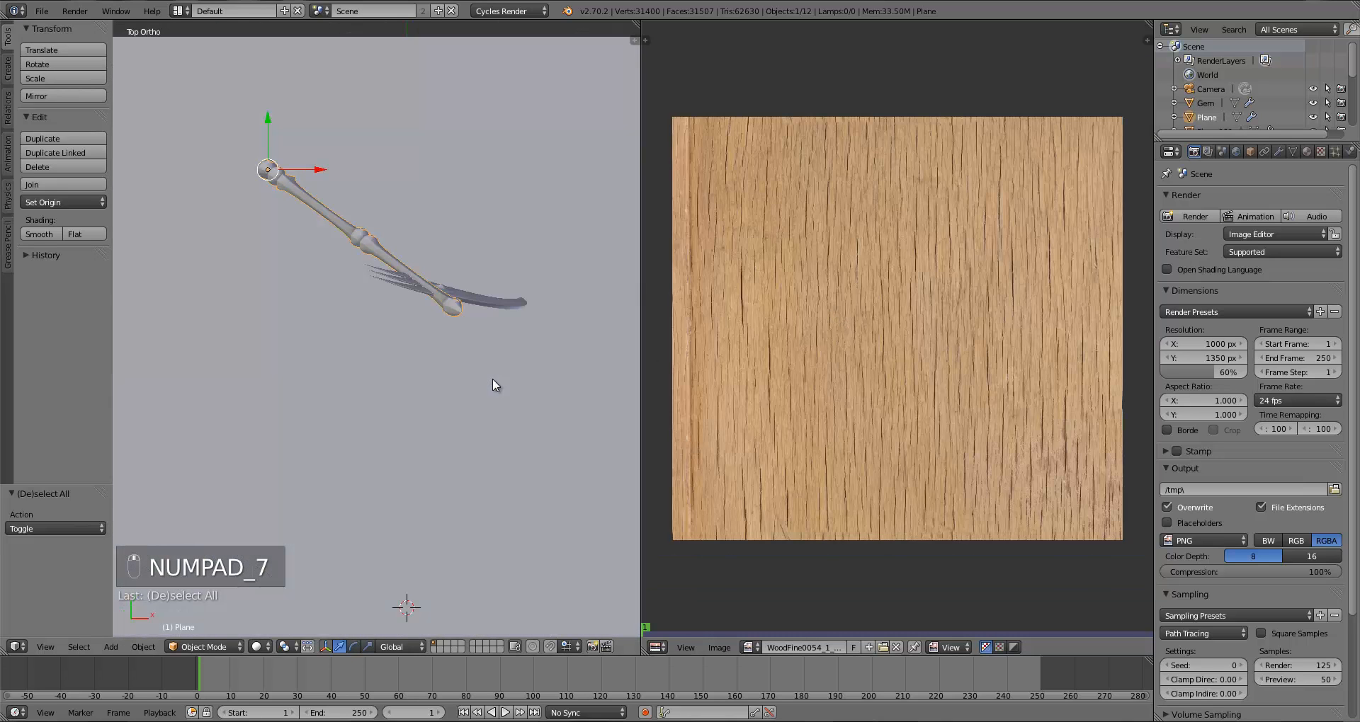
{"action": "scroll", "coordinate": [470, 380], "scroll_direction": "up", "scroll_amount": 4}
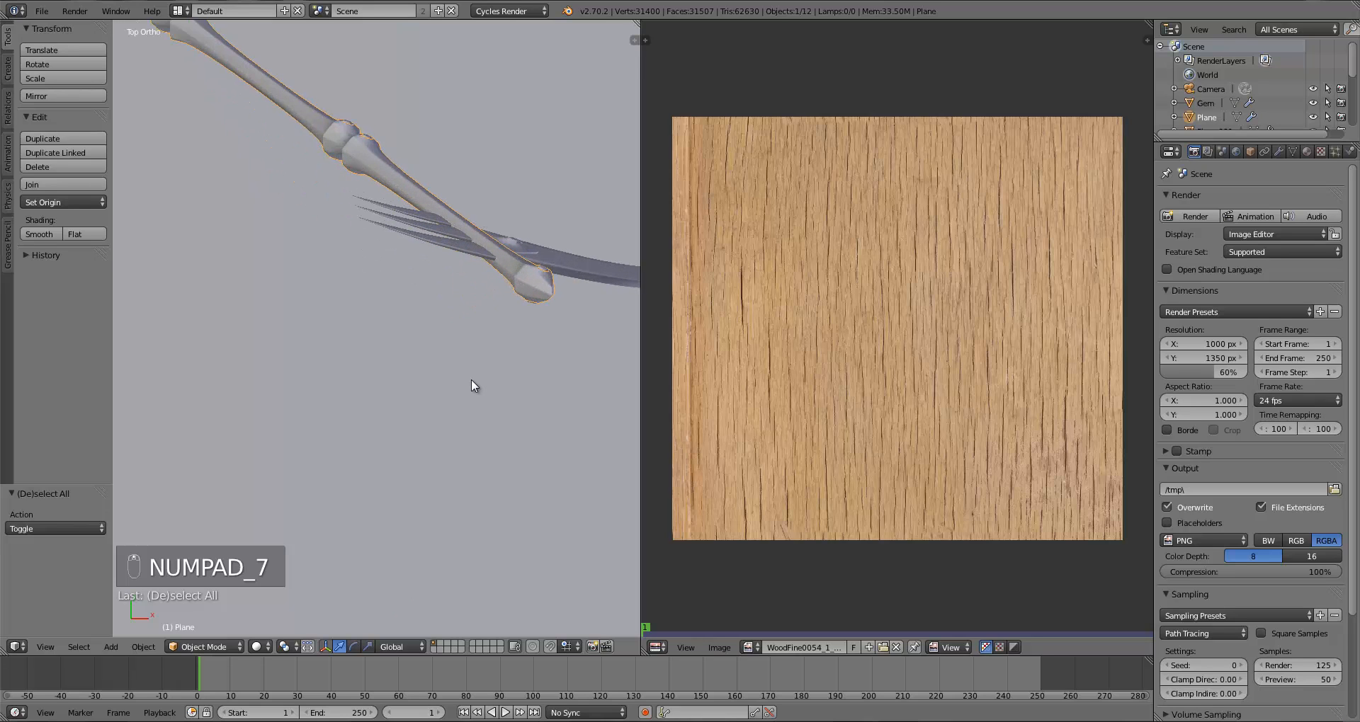
{"action": "key", "text": "Tab"}
{"action": "mouse_move", "coordinate": [486, 295]}
{"action": "middle_mouse_down"}
{"action": "mouse_move", "coordinate": [470, 491]}
{"action": "mouse_move", "coordinate": [507, 404]}
{"action": "mouse_move", "coordinate": [455, 422]}
{"action": "mouse_move", "coordinate": [476, 400]}
{"action": "mouse_move", "coordinate": [446, 433]}
{"action": "mouse_move", "coordinate": [342, 433]}
{"action": "mouse_move", "coordinate": [462, 413]}
{"action": "mouse_move", "coordinate": [453, 379]}
{"action": "mouse_move", "coordinate": [494, 391]}
{"action": "middle_mouse_up"}
{"action": "scroll", "coordinate": [467, 406], "scroll_direction": "up", "scroll_amount": 5}
{"action": "scroll", "coordinate": [437, 415], "scroll_direction": "down", "scroll_amount": 2}
{"action": "key", "text": "shift+z"}
{"action": "key", "text": "shift+z"}
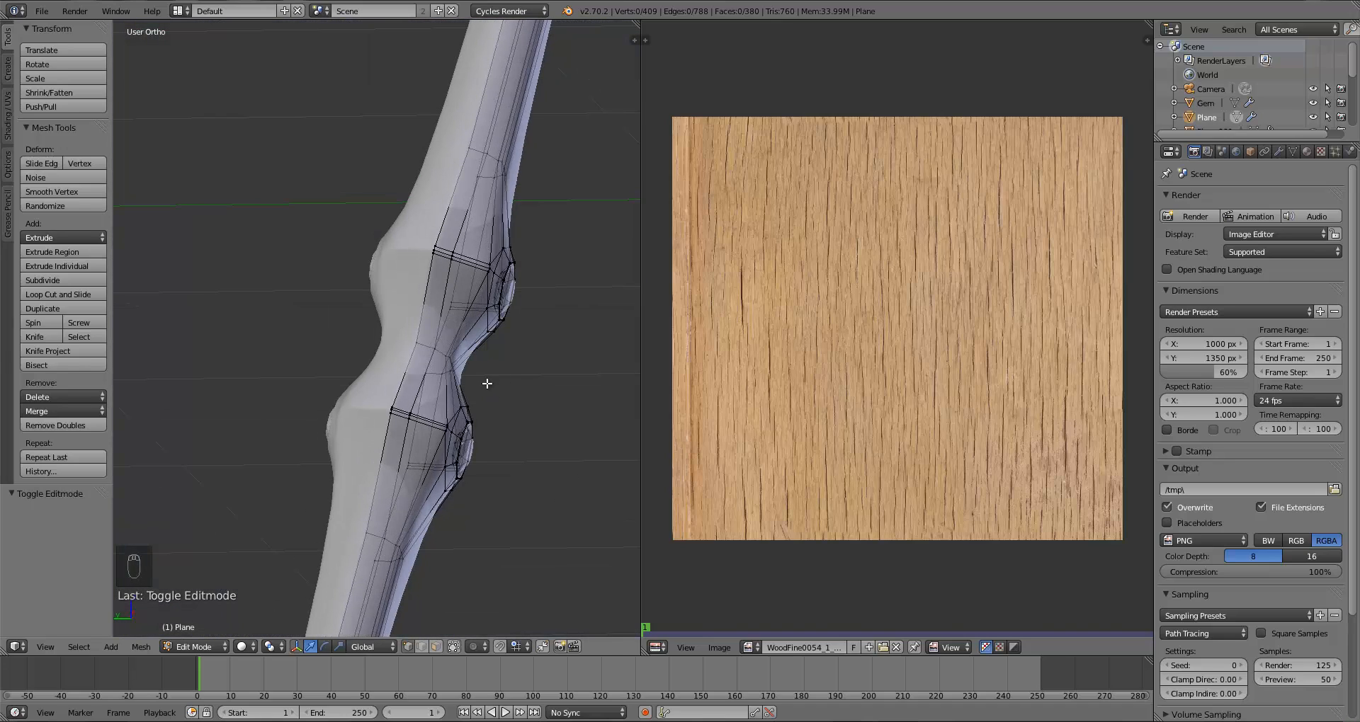
{"action": "key", "text": "Tab"}
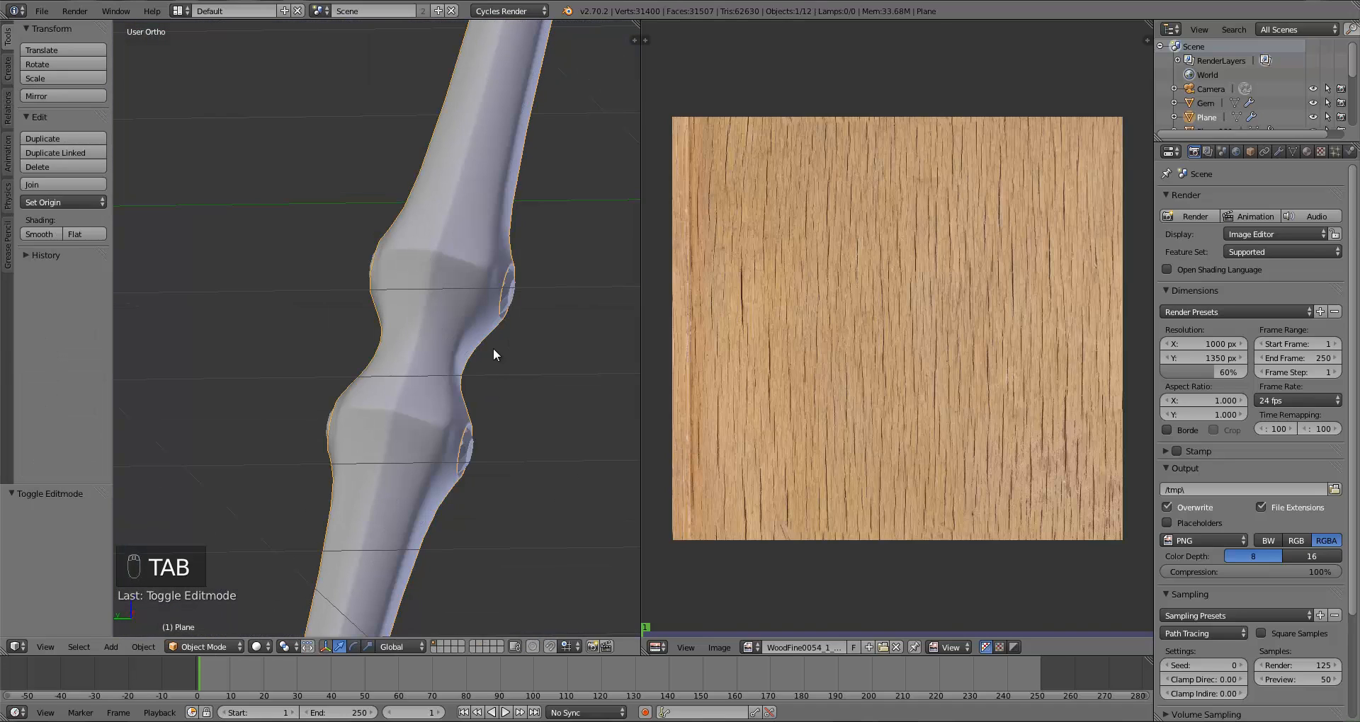
{"action": "left_click", "coordinate": [1279, 151]}
{"action": "left_click", "coordinate": [1207, 273]}
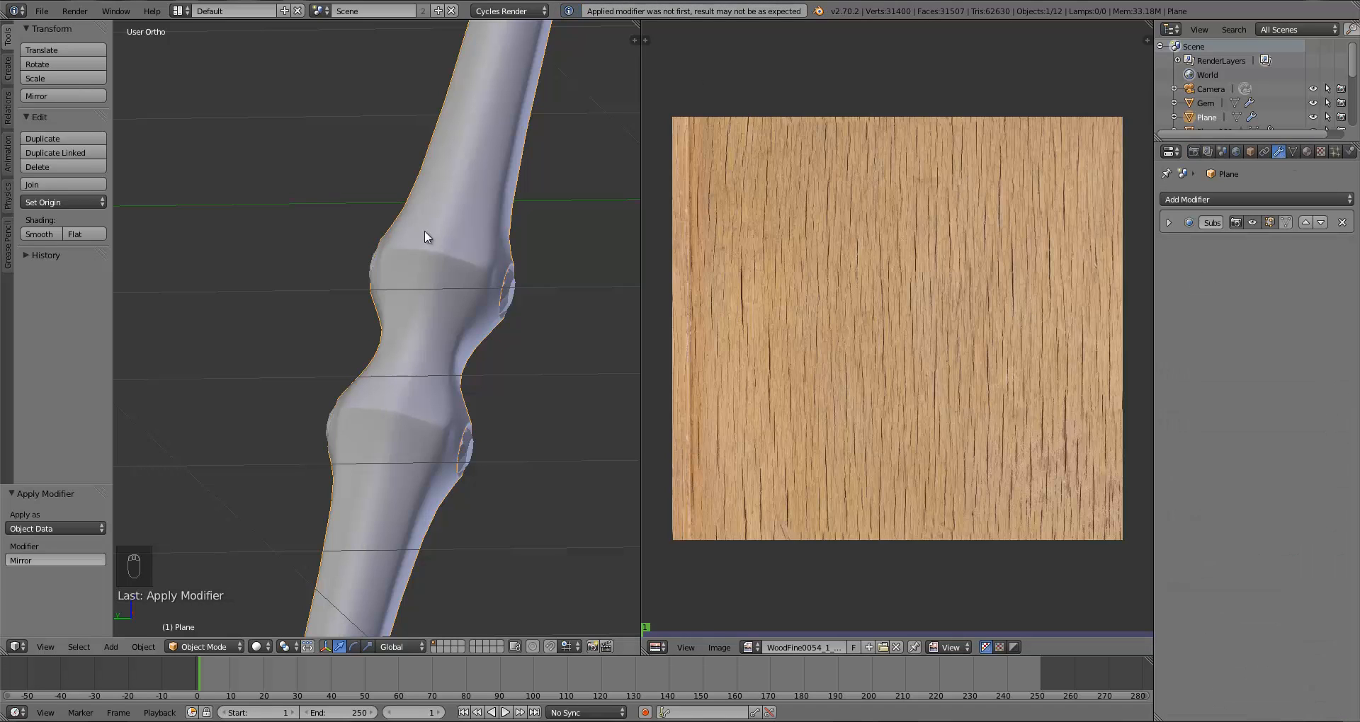
Step: Enter Edit Mode on the handle, select a lengthwise edge loop along it and mark it as a seam
{"action": "middle_click_drag", "start_coordinate": [423, 231], "coordinate": [458, 347]}
{"action": "key", "text": "Tab"}
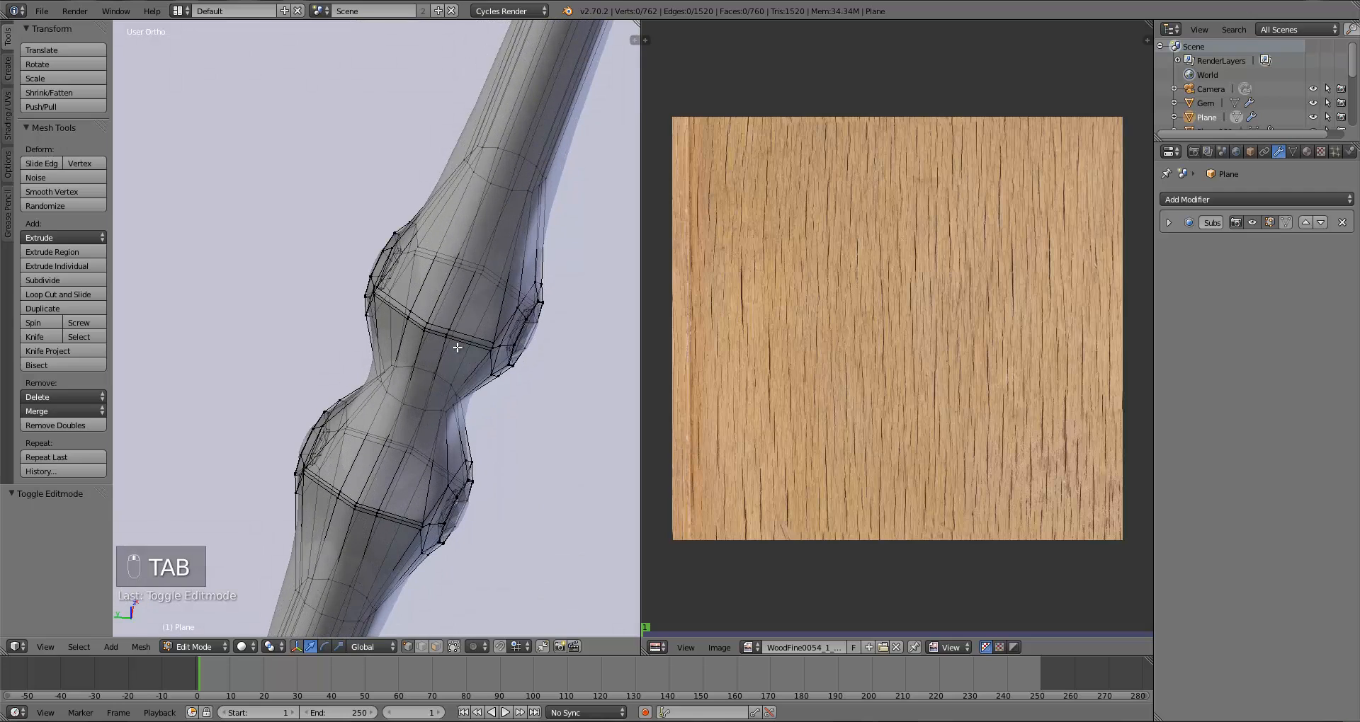
{"action": "right_click", "coordinate": [438, 290], "text": "alt"}
{"action": "scroll", "coordinate": [438, 289], "scroll_direction": "down", "scroll_amount": 12}
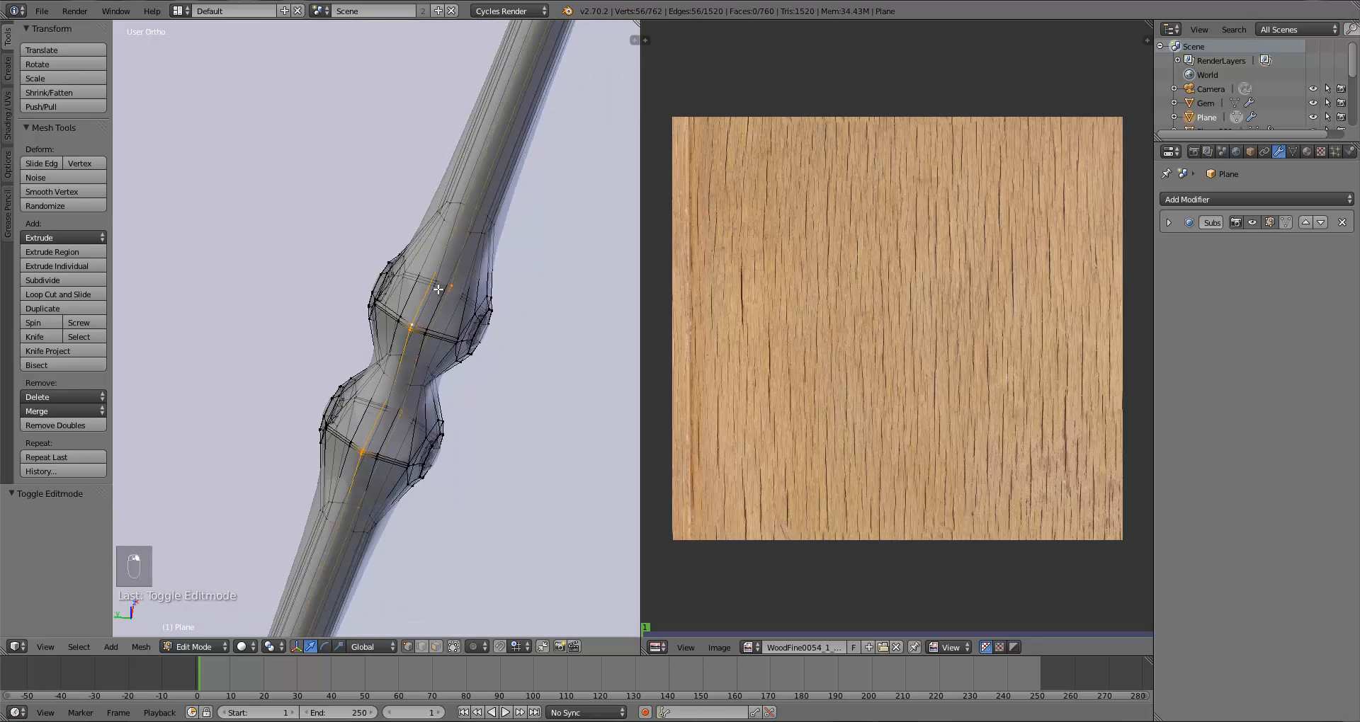
{"action": "middle_click_drag", "start_coordinate": [456, 272], "coordinate": [477, 339]}
{"action": "scroll", "coordinate": [477, 339], "scroll_direction": "up", "scroll_amount": 10}
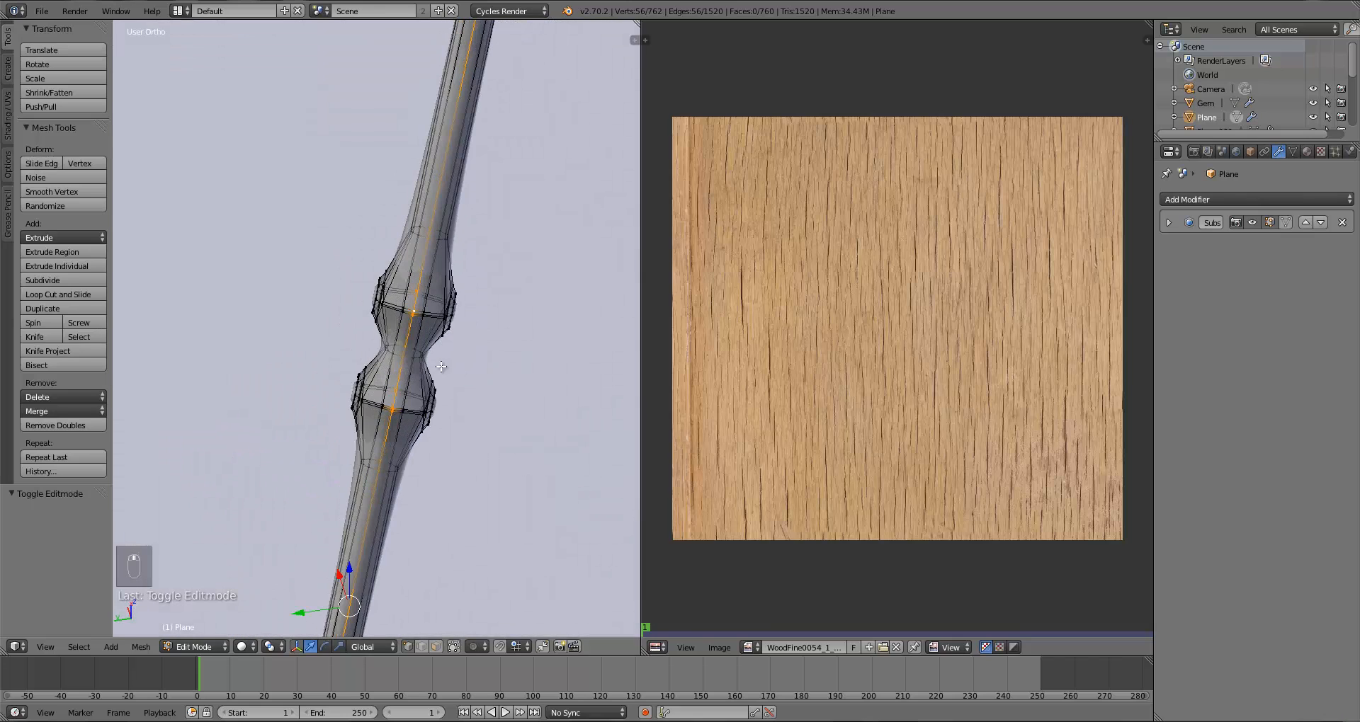
{"action": "middle_click_drag", "start_coordinate": [442, 368], "coordinate": [383, 355]}
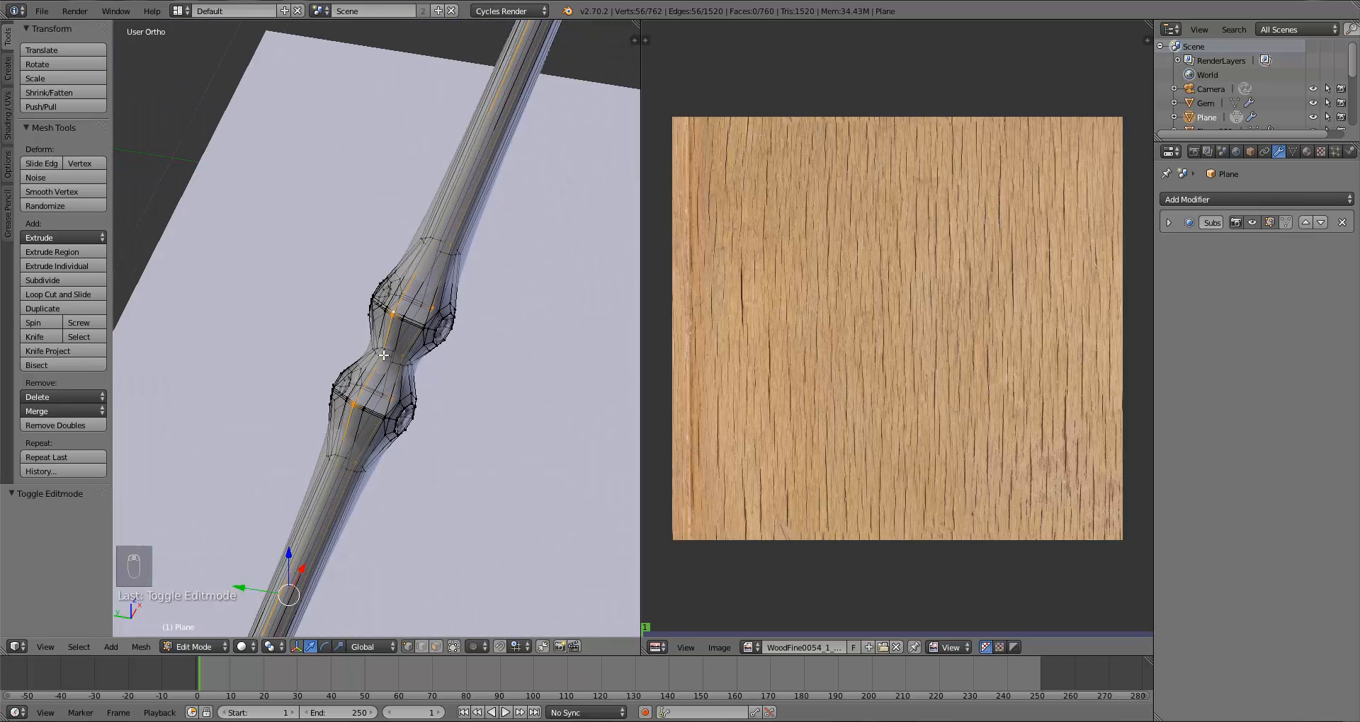
{"action": "key", "text": "ctrl+e"}
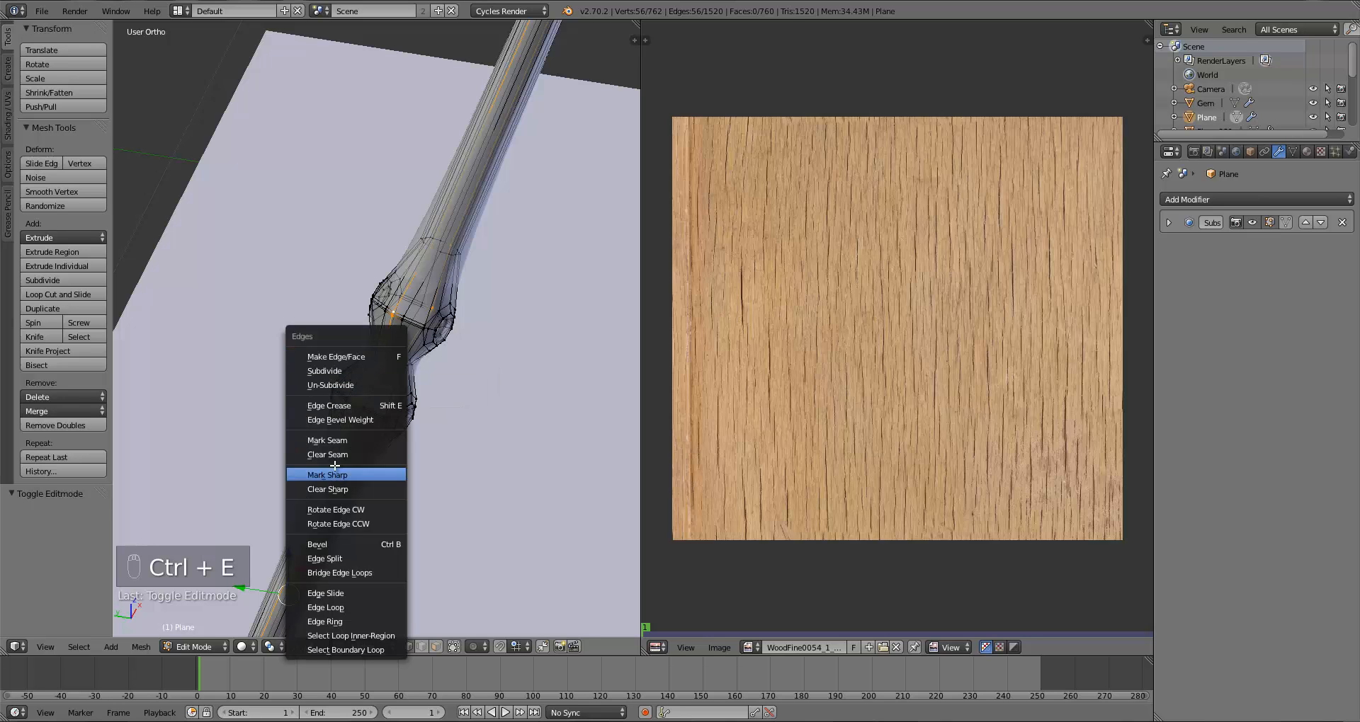
{"action": "left_click", "coordinate": [332, 440]}
Step: Select the entire handle mesh in front view and UV unwrap it
{"action": "scroll", "coordinate": [354, 447], "scroll_direction": "down", "scroll_amount": 5}
{"action": "key", "text": "a"}
{"action": "key", "text": "KP_1"}
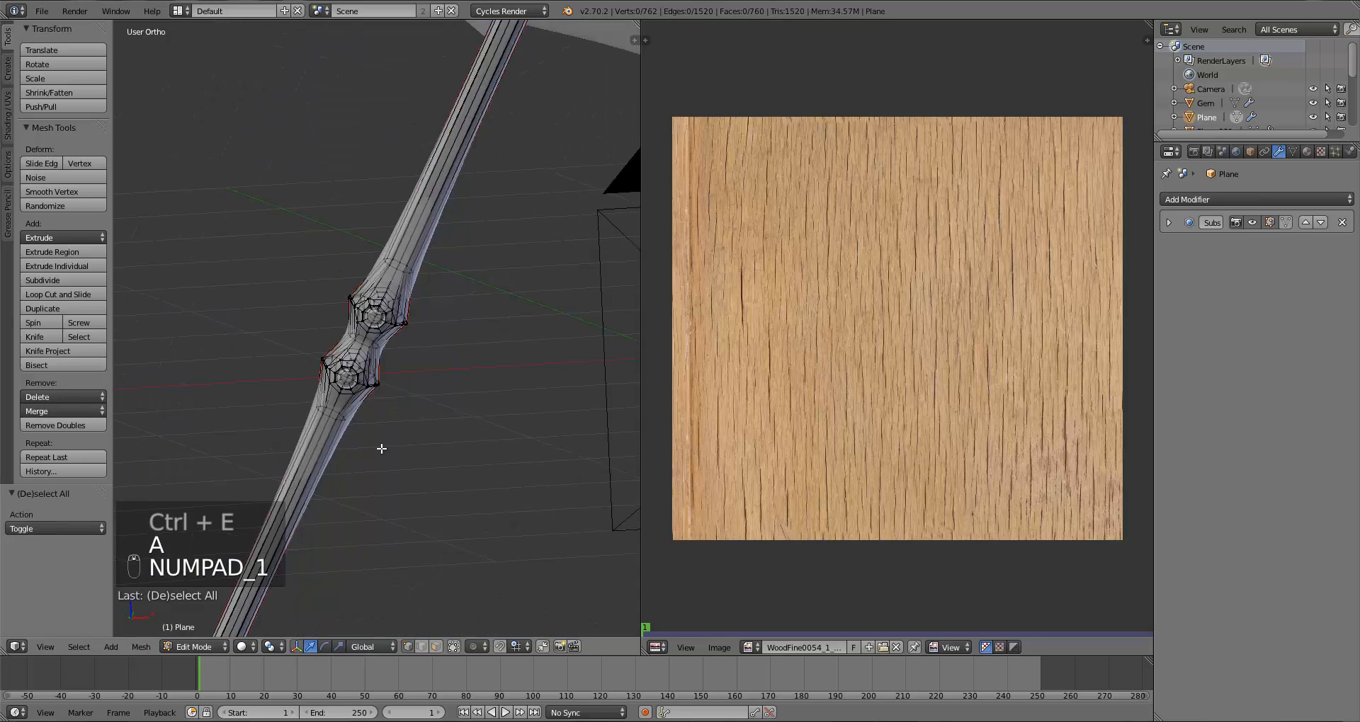
{"action": "scroll", "coordinate": [382, 458], "scroll_direction": "down", "scroll_amount": 4}
{"action": "key", "text": "a"}
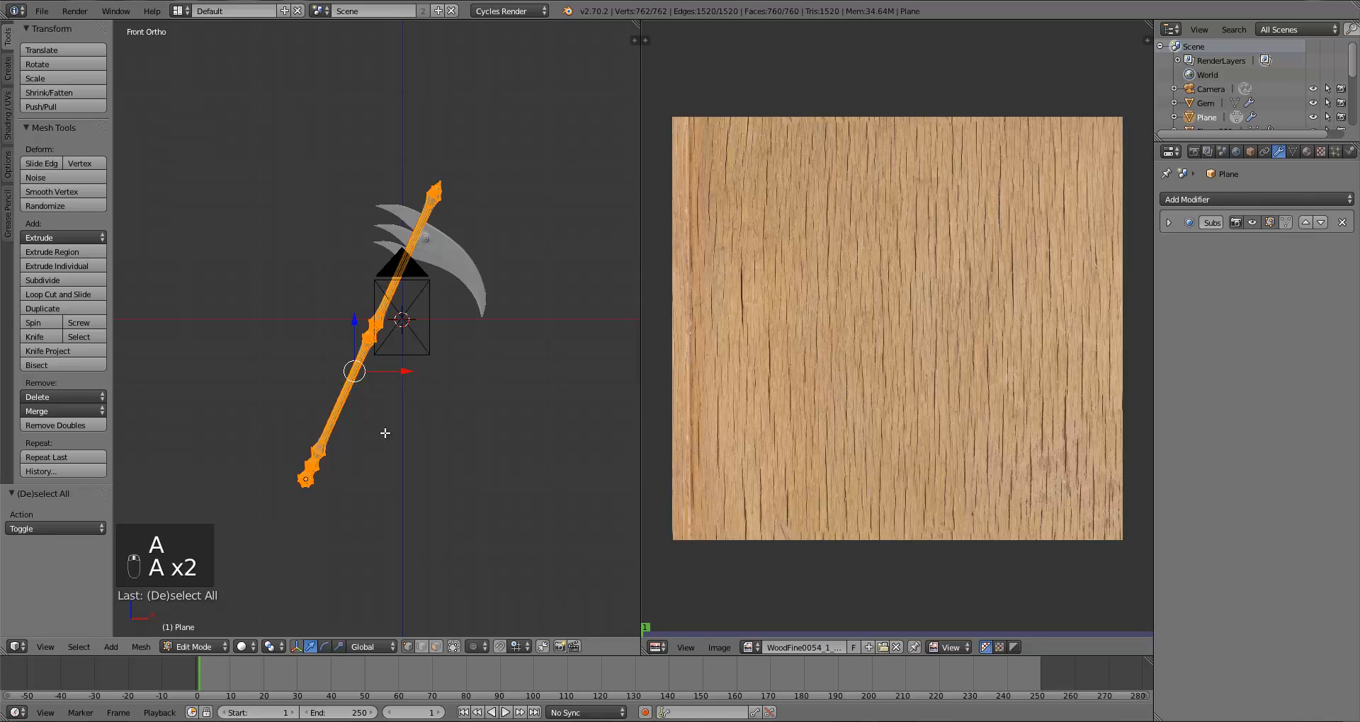
{"action": "key", "text": "u"}
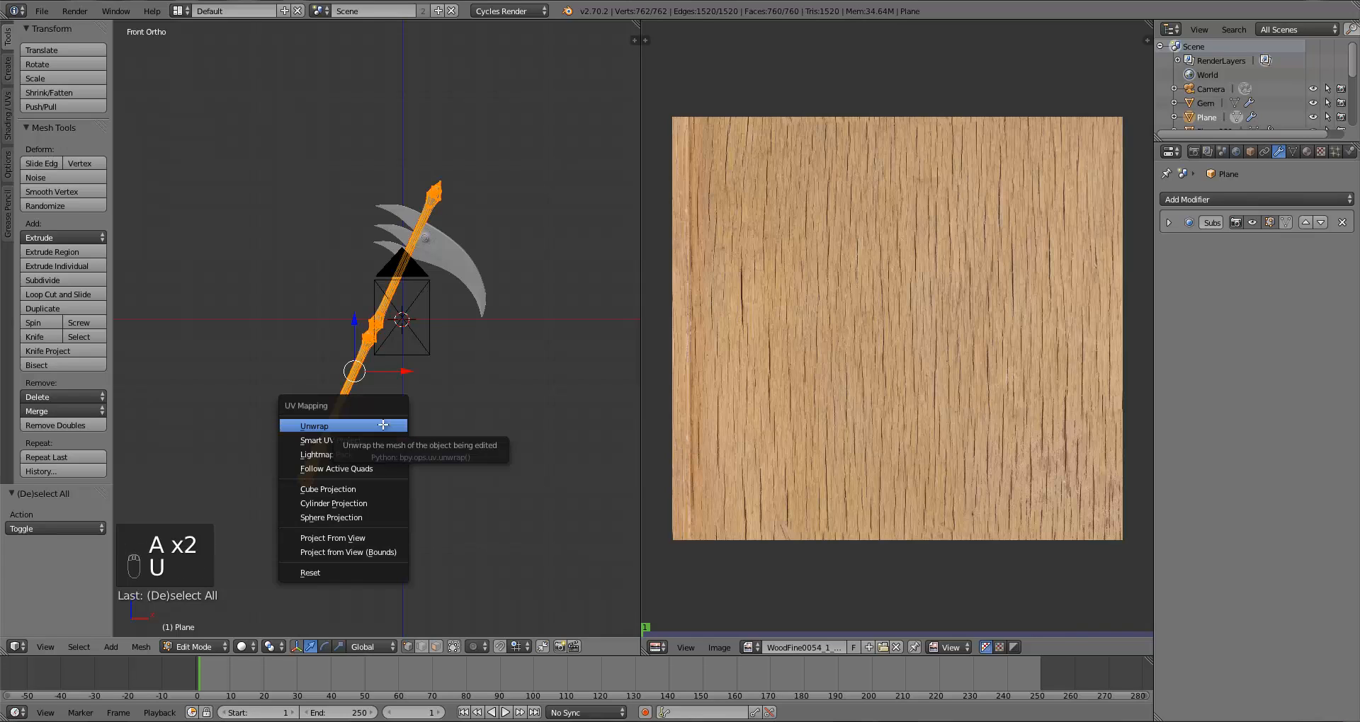
{"action": "left_click", "coordinate": [383, 425]}
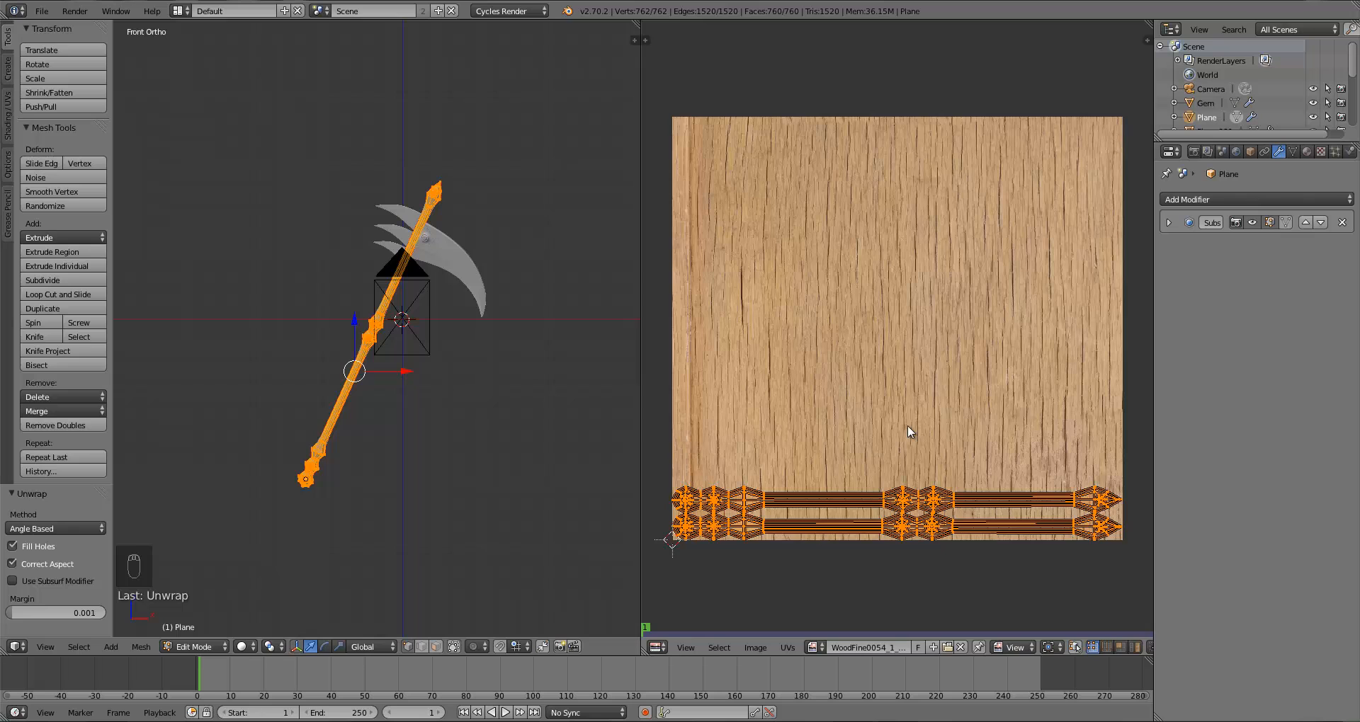
Step: Split the 3D view horizontally and turn the upper area into a Node Editor
{"action": "scroll", "coordinate": [460, 328], "scroll_direction": "up", "scroll_amount": 7}
{"action": "middle_click_drag", "start_coordinate": [413, 337], "coordinate": [454, 344]}
{"action": "scroll", "coordinate": [439, 333], "scroll_direction": "down", "scroll_amount": 2}
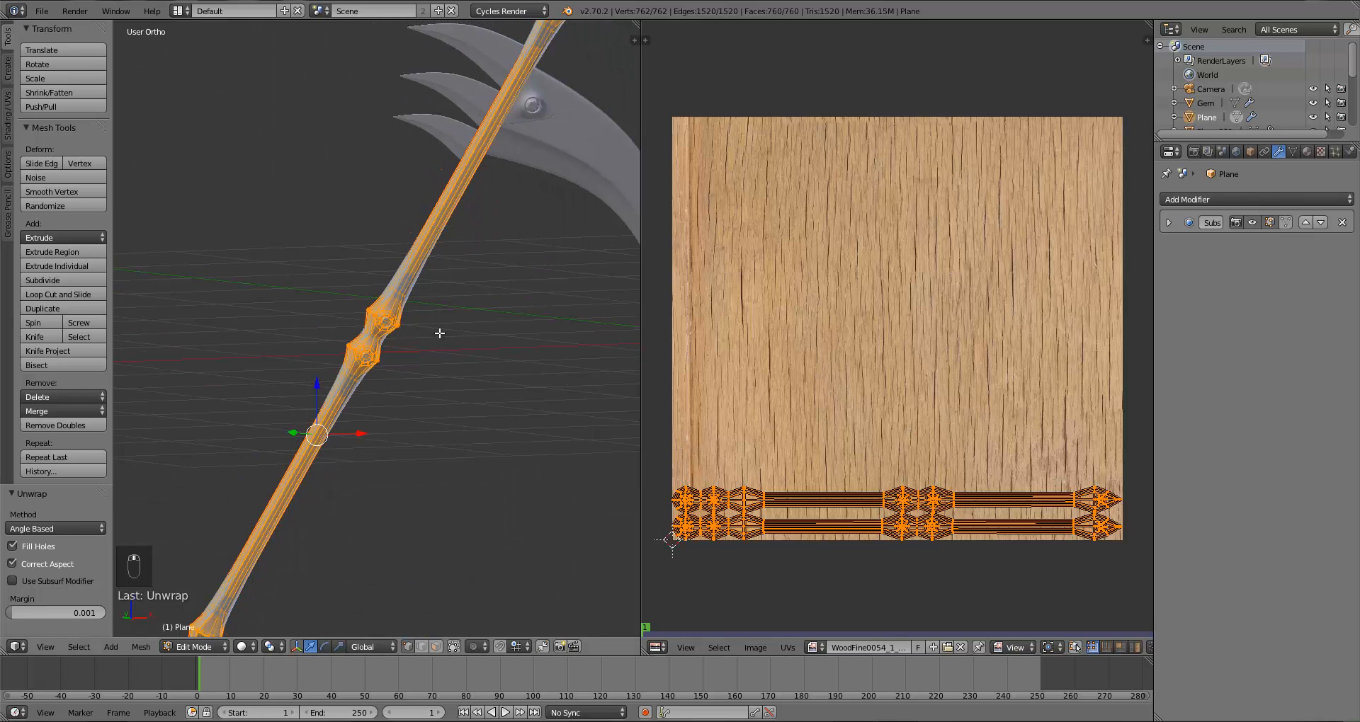
{"action": "left_click_drag", "start_coordinate": [634, 41], "coordinate": [570, 286]}
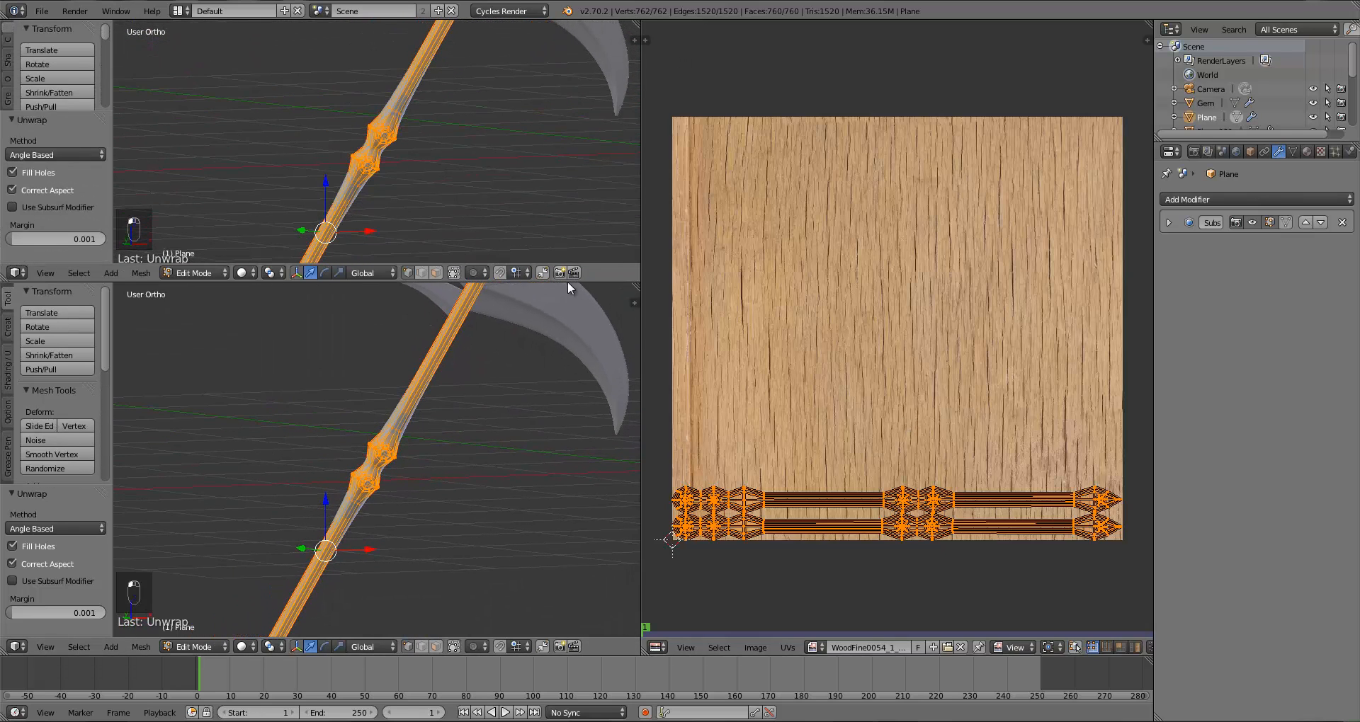
{"action": "left_click", "coordinate": [17, 273]}
{"action": "left_click", "coordinate": [42, 431]}
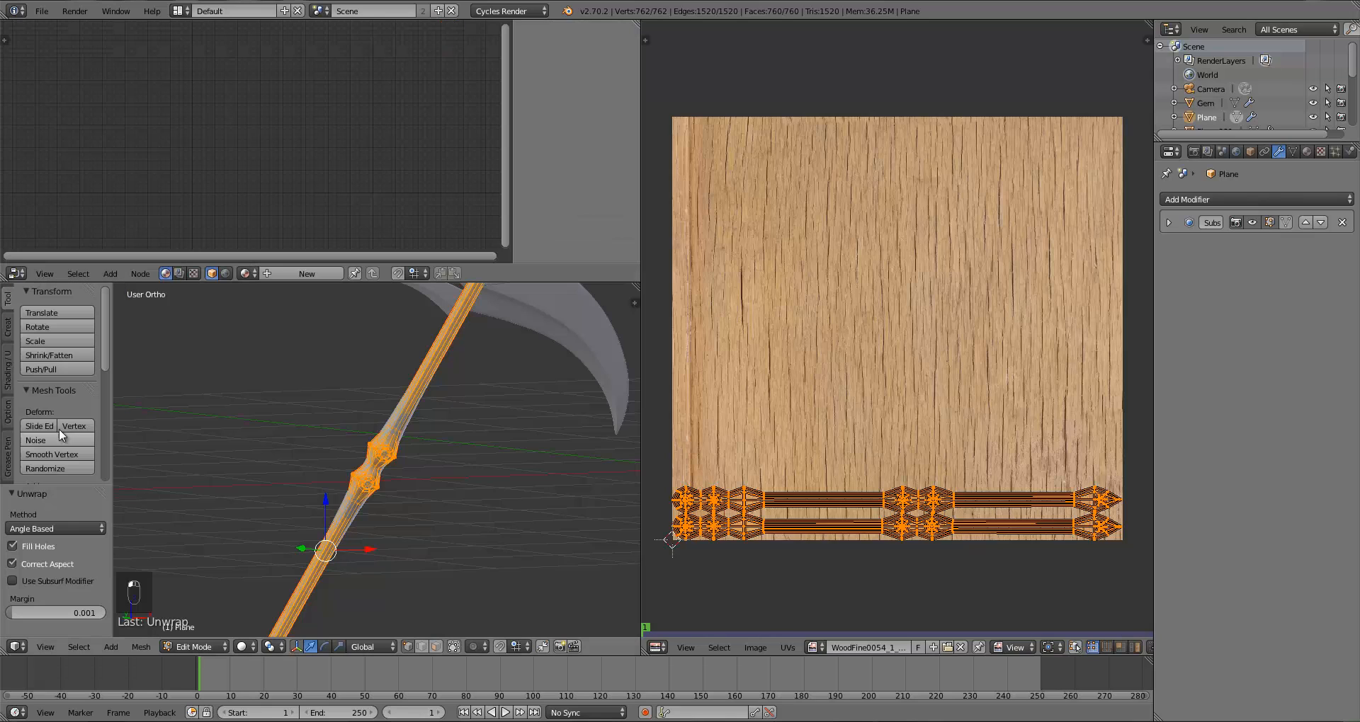
Step: Create a new material for the handle and spread out its Diffuse BSDF and Material Output nodes
{"action": "left_click", "coordinate": [266, 277]}
{"action": "scroll", "coordinate": [301, 203], "scroll_direction": "up", "scroll_amount": 5}
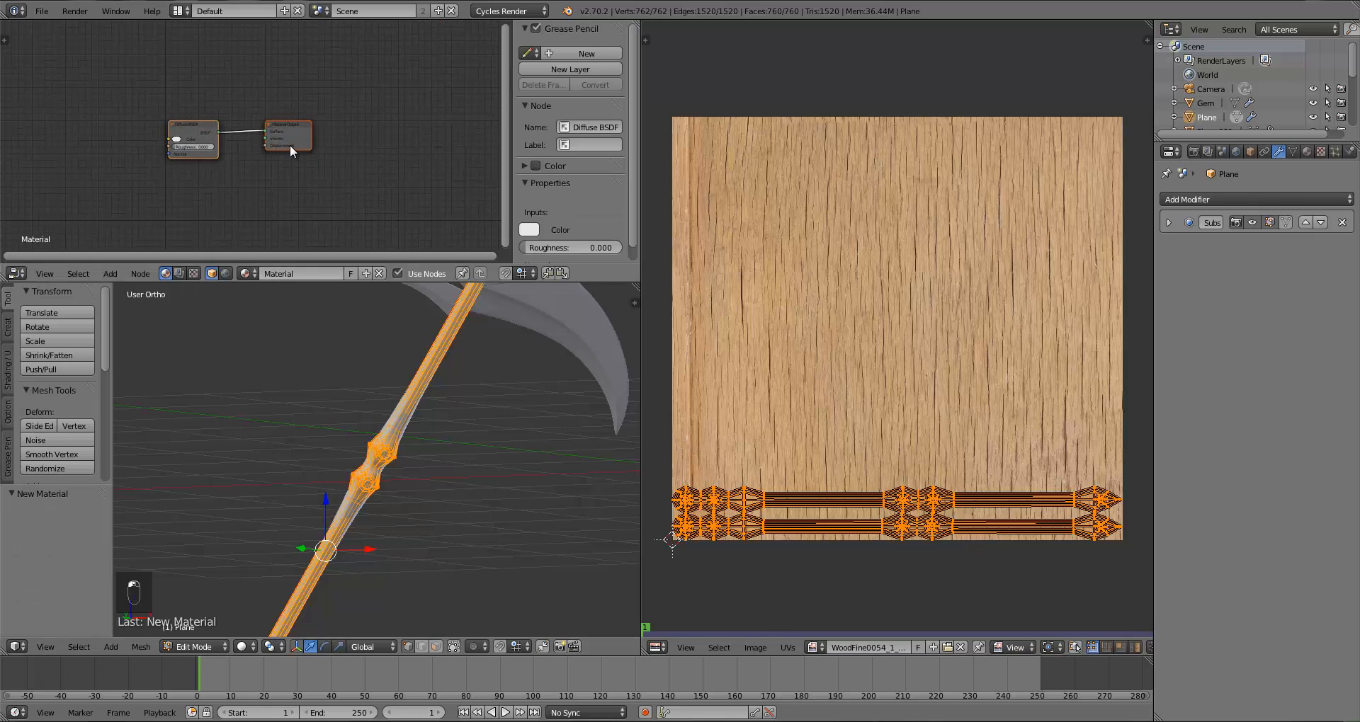
{"action": "left_click_drag", "start_coordinate": [290, 144], "coordinate": [403, 145]}
{"action": "left_click_drag", "start_coordinate": [210, 151], "coordinate": [300, 122]}
{"action": "scroll", "coordinate": [185, 116], "scroll_direction": "up", "scroll_amount": 1}
Step: Add an Image Texture node to the material and place it left of the Diffuse BSDF node
{"action": "key", "text": "a"}
{"action": "key", "text": "shift+a"}
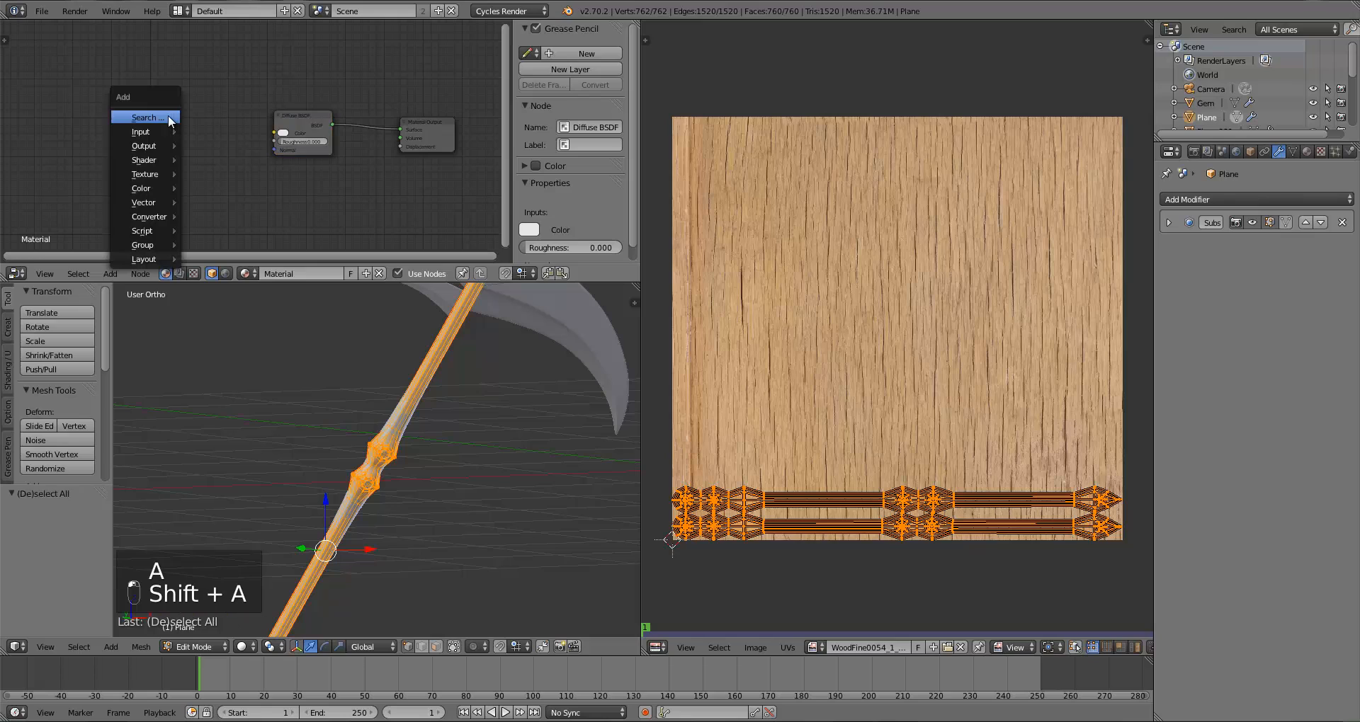
{"action": "mouse_move", "coordinate": [157, 171]}
{"action": "left_click", "coordinate": [232, 171]}
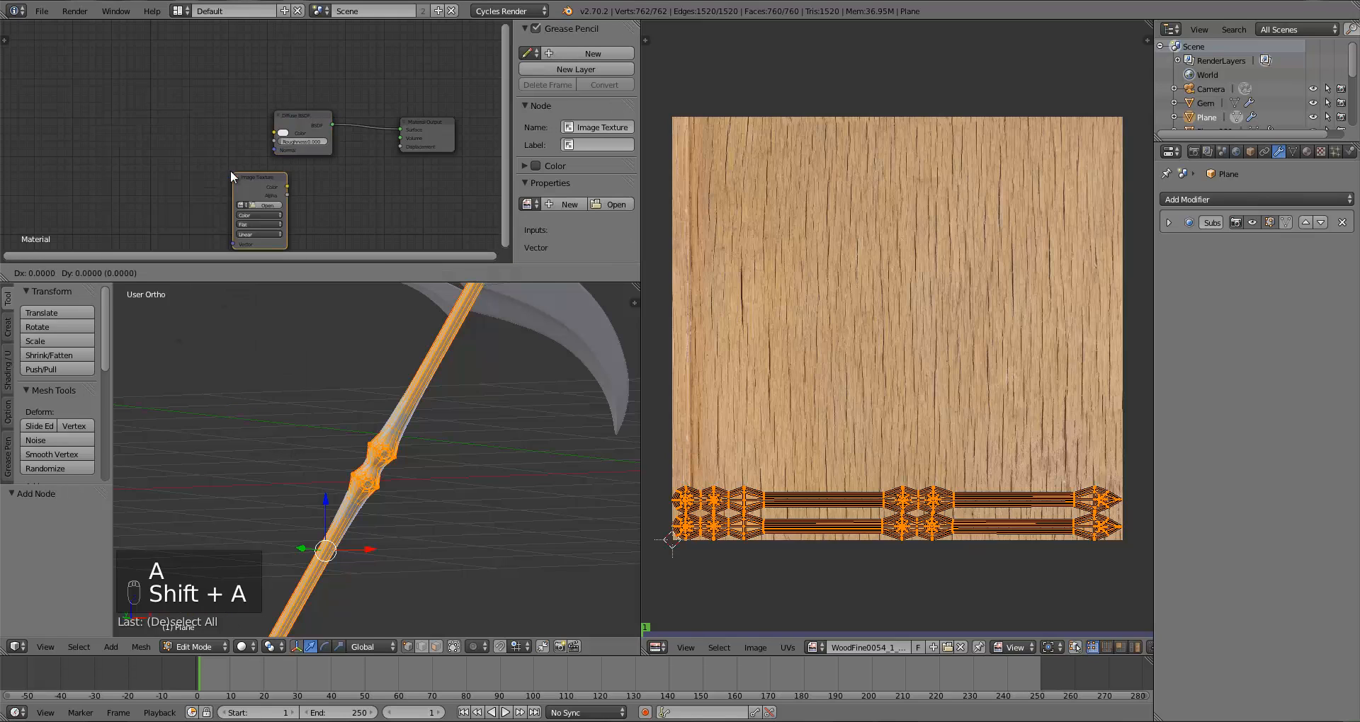
{"action": "left_click", "coordinate": [159, 90]}
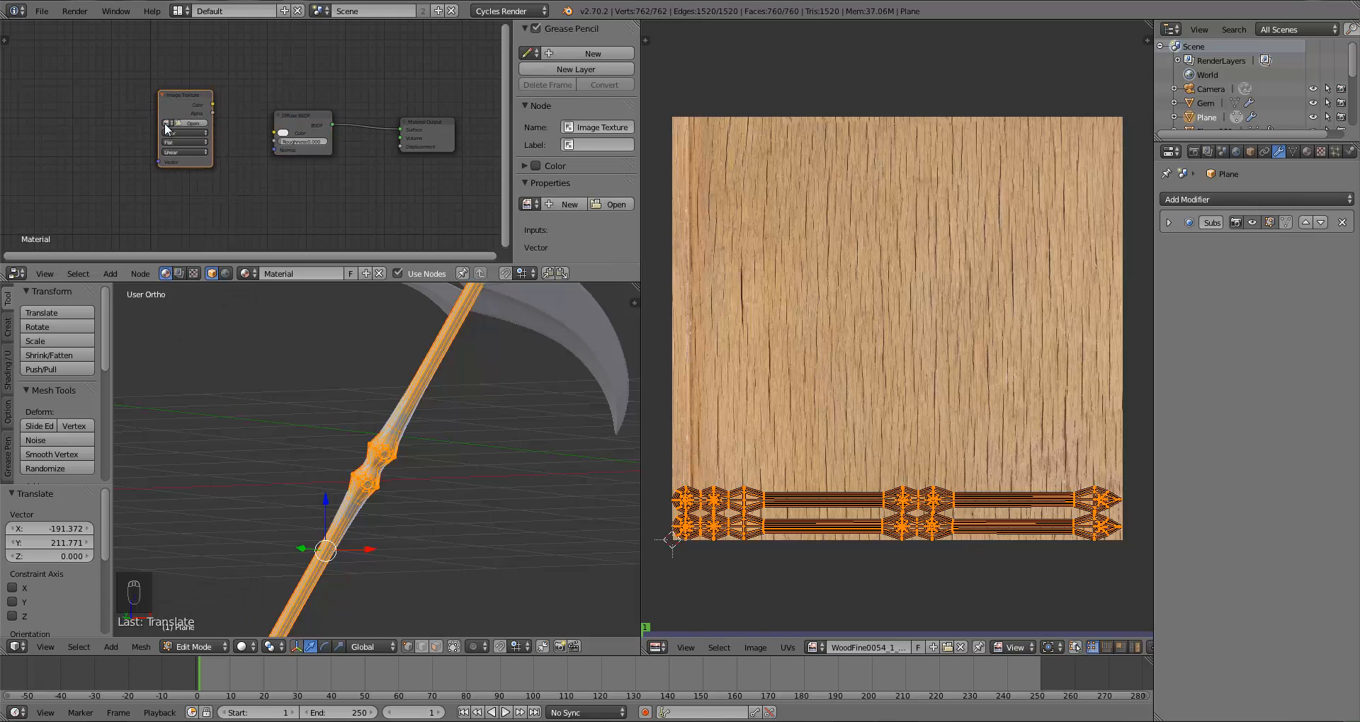
Step: Assign the WoodFine0054 image to the Image Texture node and connect its Color output to the Diffuse BSDF Color input
{"action": "left_click", "coordinate": [165, 123]}
{"action": "left_click", "coordinate": [174, 160]}
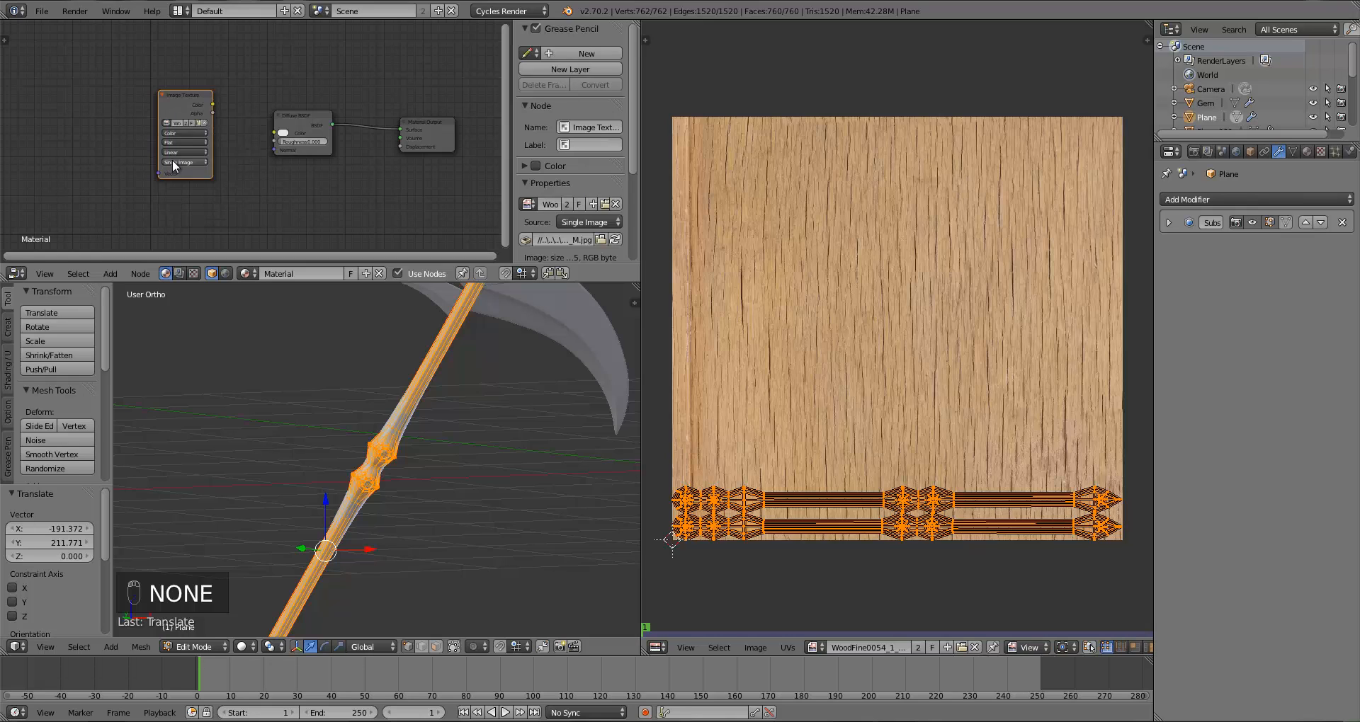
{"action": "left_click_drag", "start_coordinate": [211, 103], "coordinate": [273, 133]}
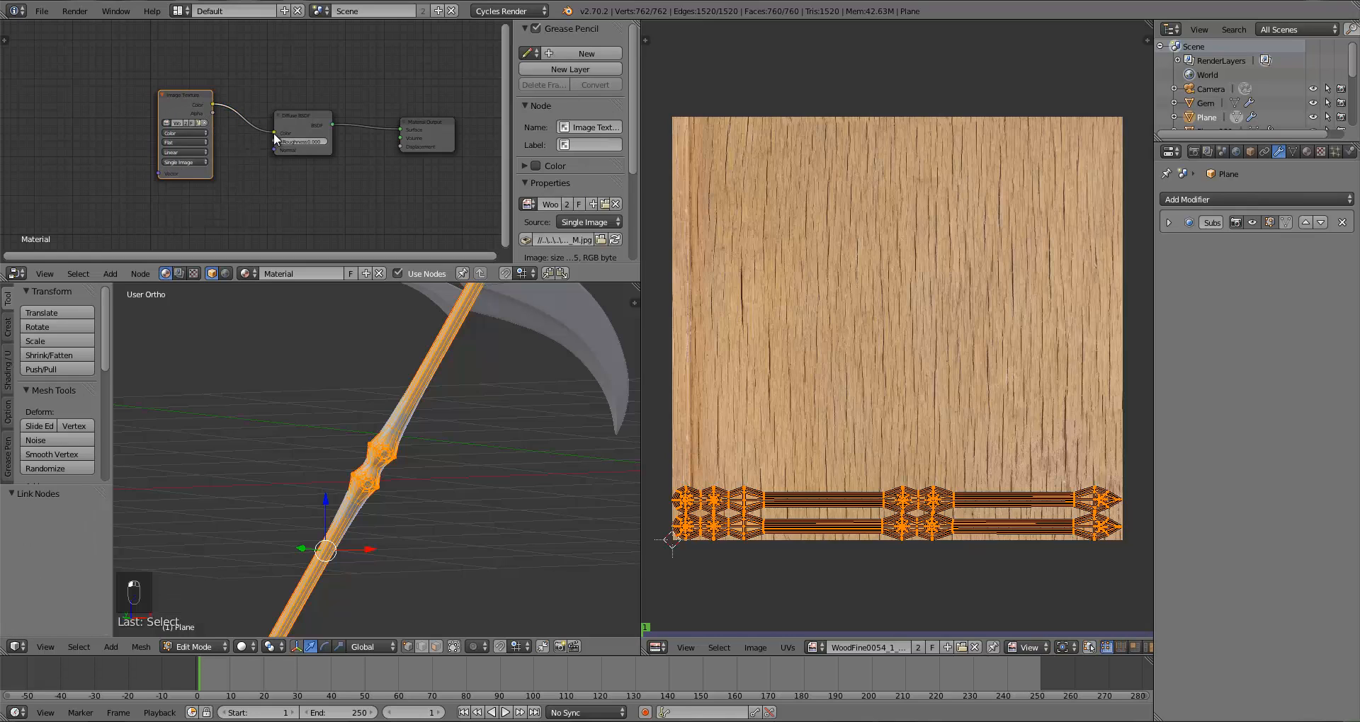
Step: Set the viewport shading to Texture and leave Edit Mode to view the textured handle from the front
{"action": "left_click", "coordinate": [244, 649]}
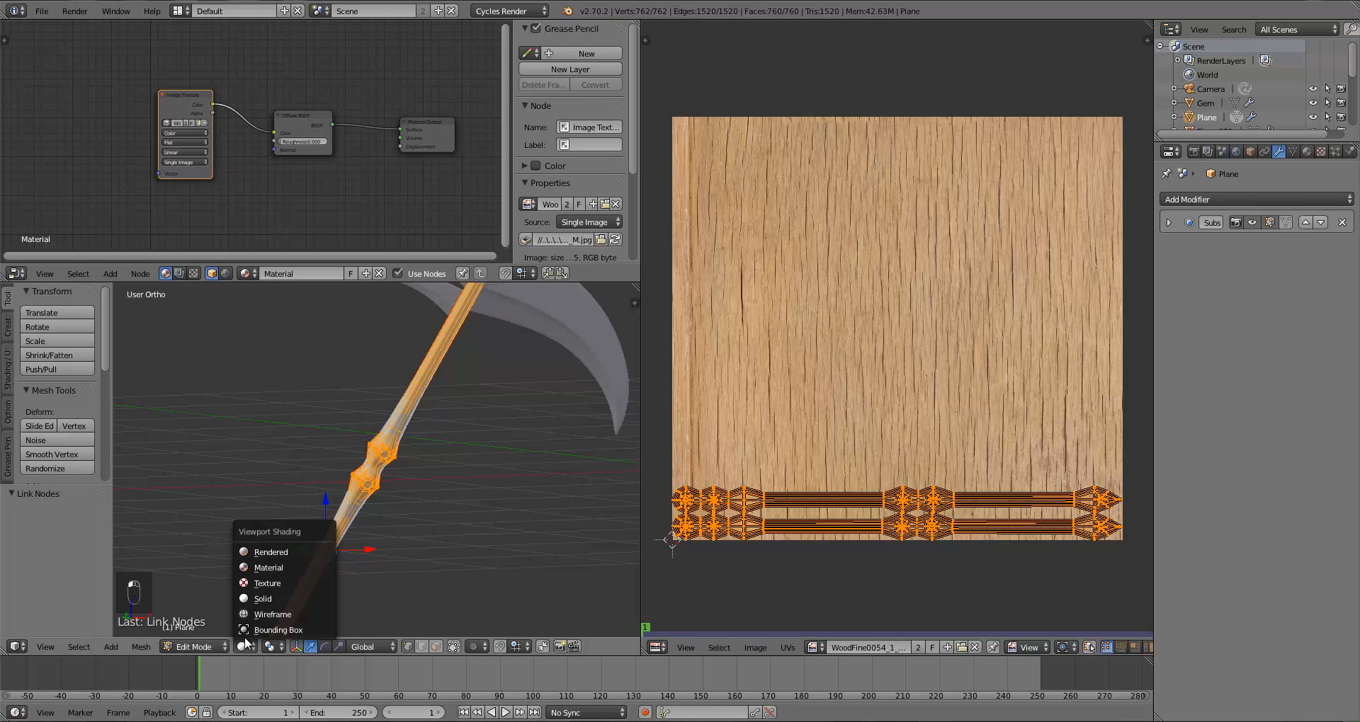
{"action": "left_click", "coordinate": [260, 582]}
{"action": "key", "text": "Tab"}
{"action": "scroll", "coordinate": [426, 491], "scroll_direction": "up", "scroll_amount": 4}
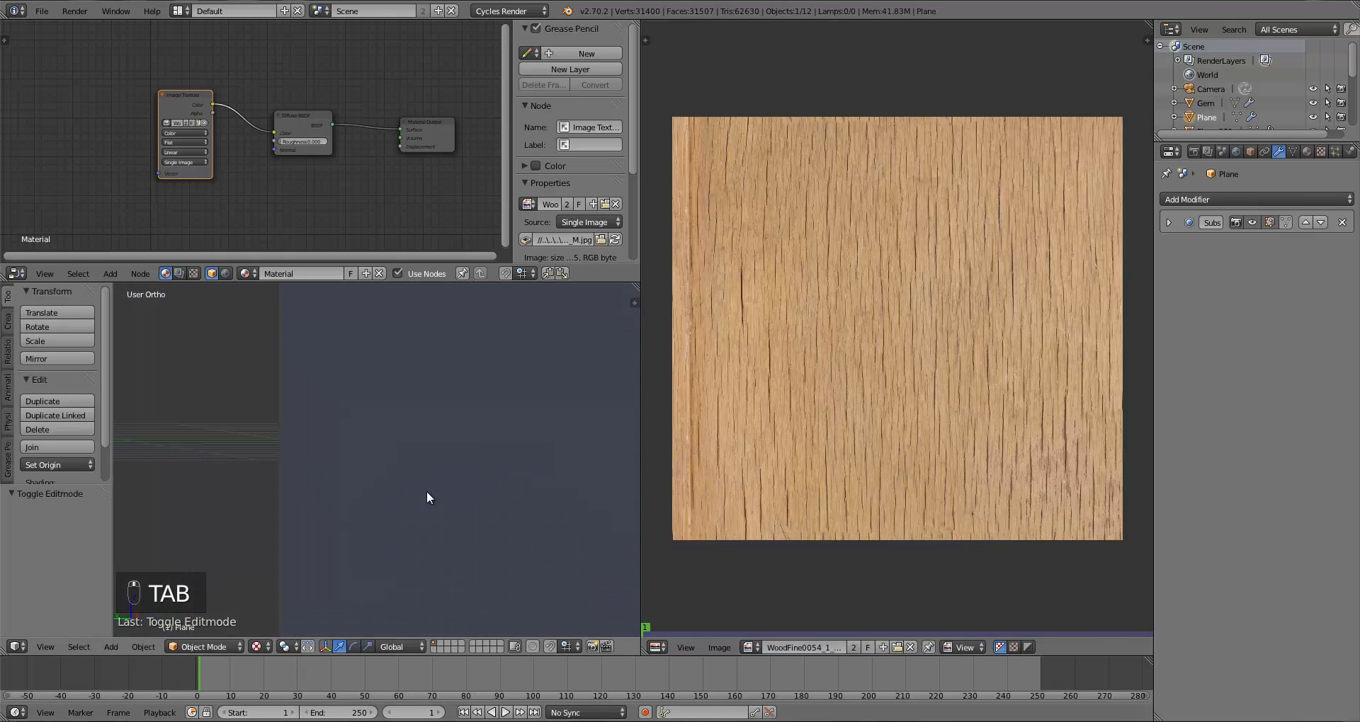
{"action": "scroll", "coordinate": [362, 572], "scroll_direction": "up", "scroll_amount": 6}
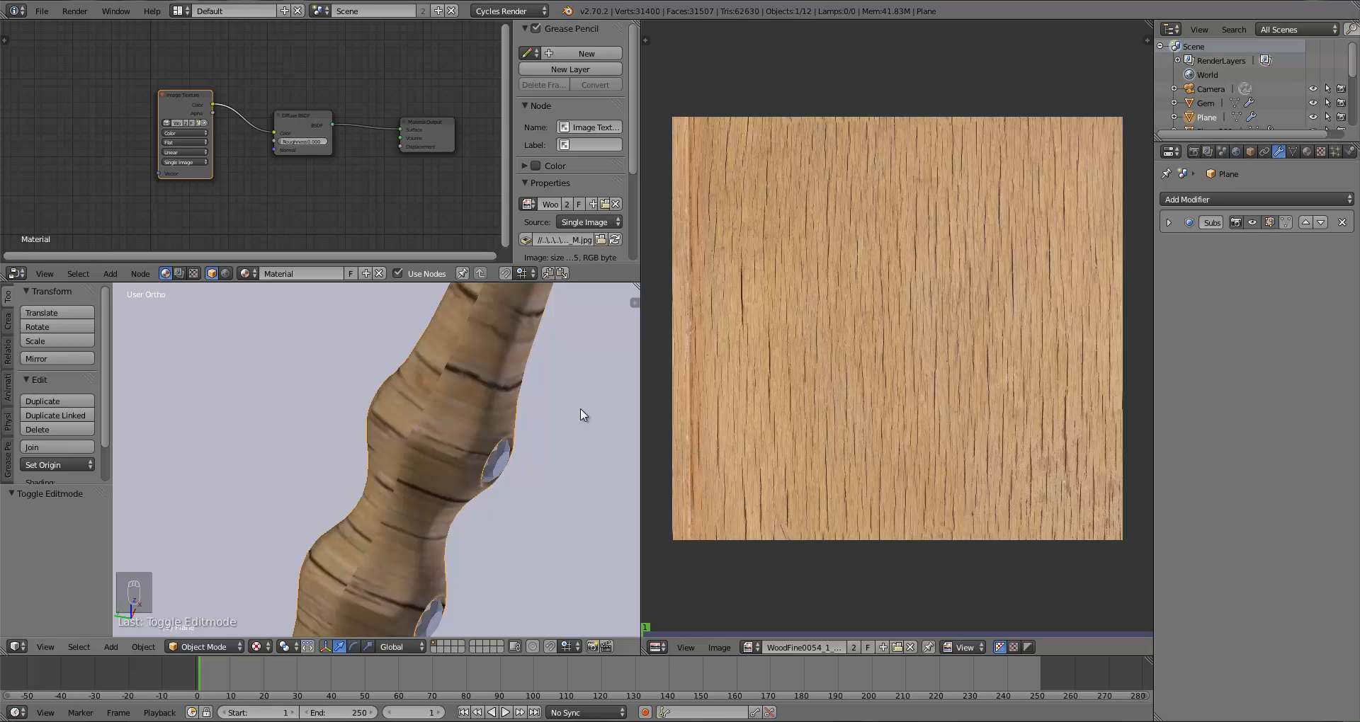
{"action": "scroll", "coordinate": [437, 466], "scroll_direction": "down", "scroll_amount": 8}
{"action": "key", "text": "KP_1"}
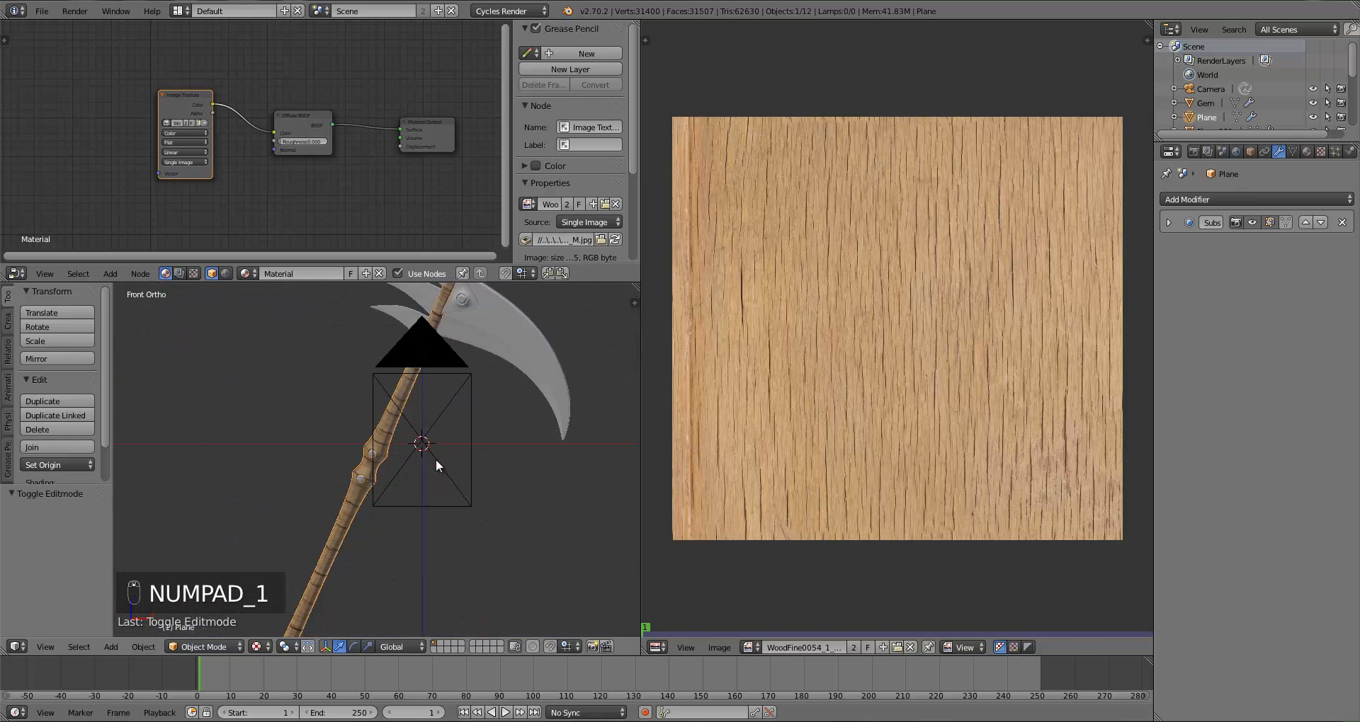
Step: Rotate the handle's UV islands 90 degrees and move them up onto the wood image
{"action": "key", "text": "Tab"}
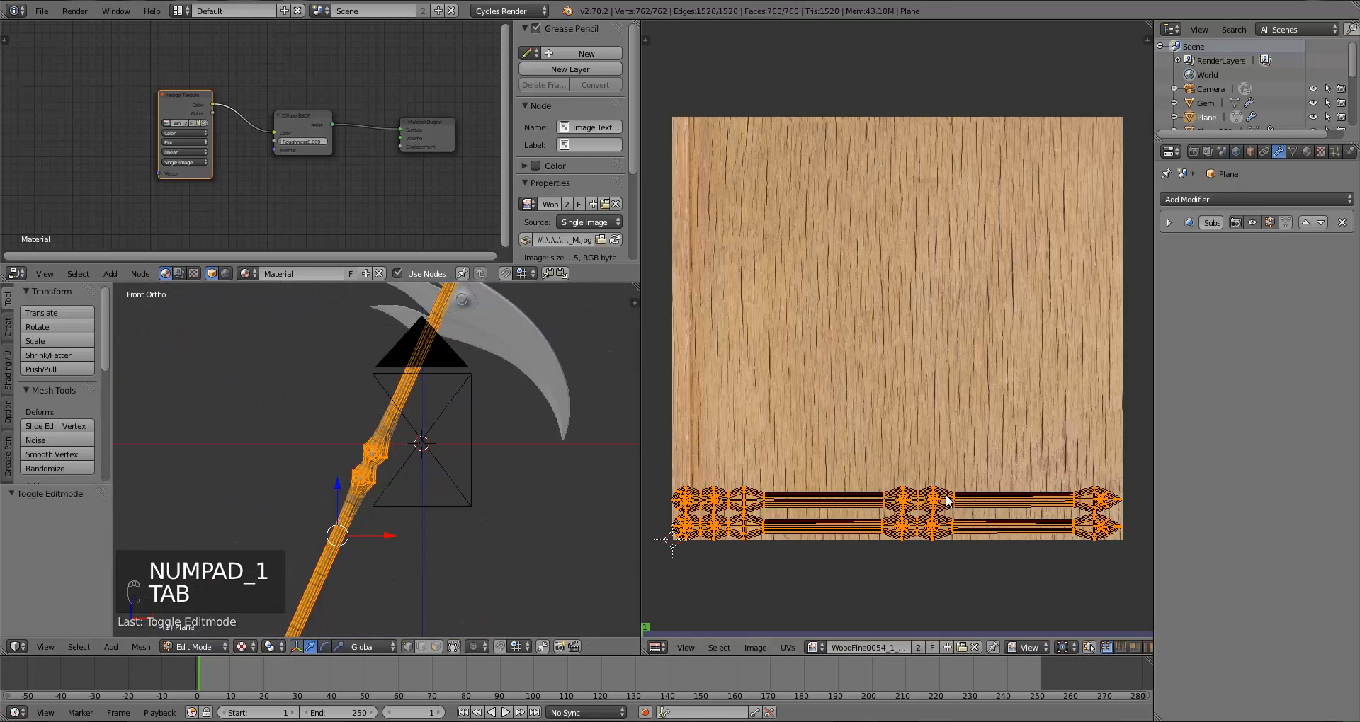
{"action": "type", "text": "r"}
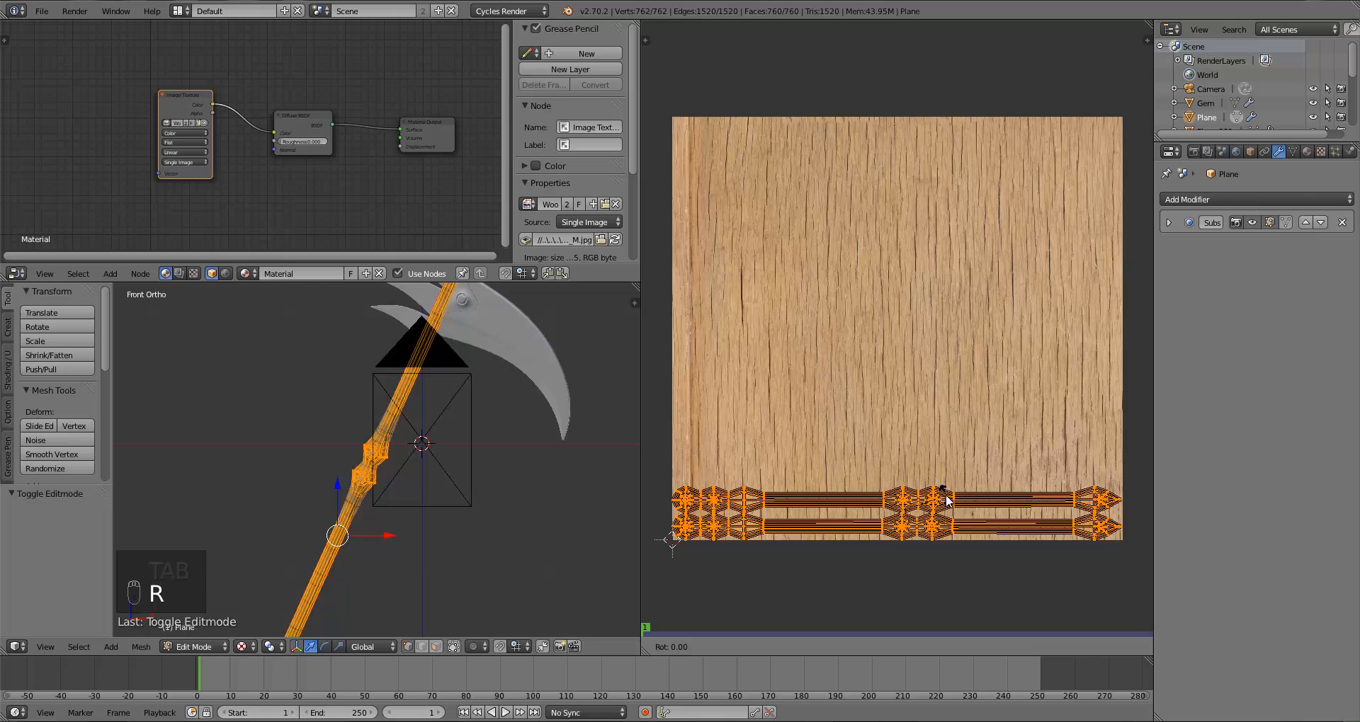
{"action": "type", "text": "90"}
{"action": "key", "text": "Return"}
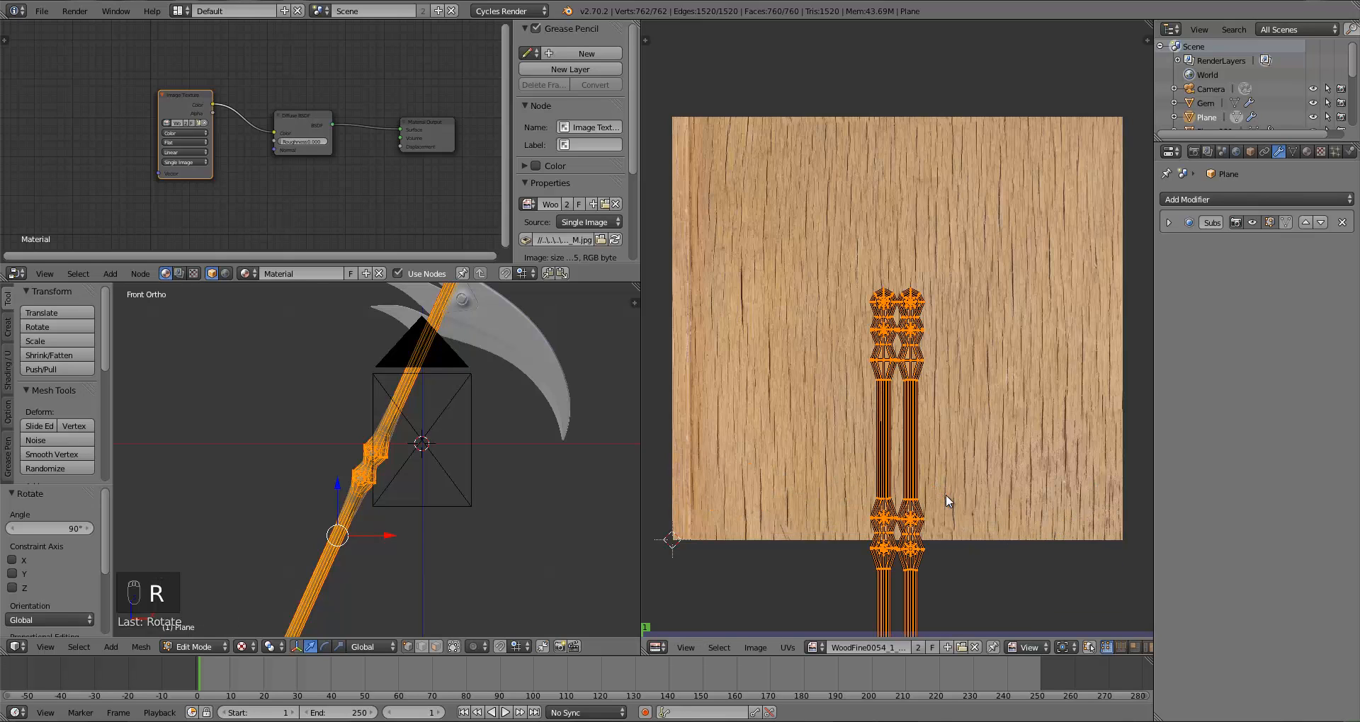
{"action": "key", "text": "g"}
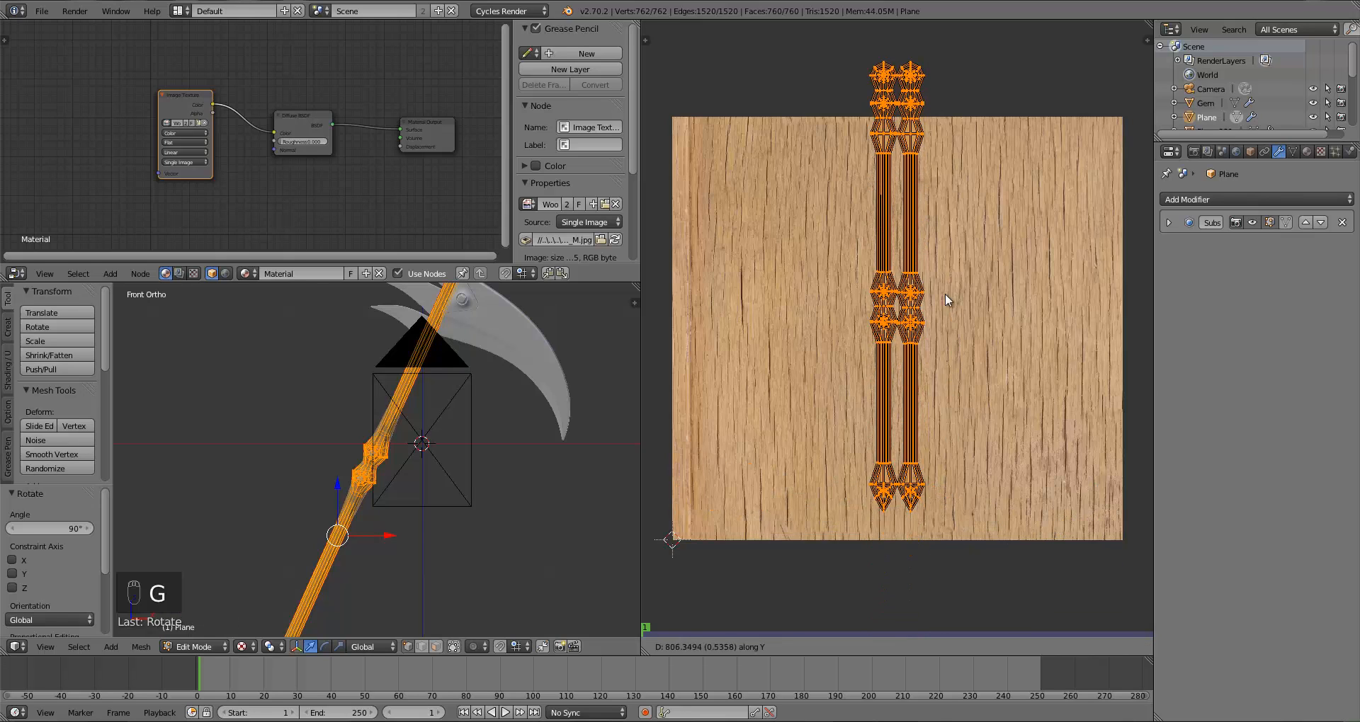
{"action": "left_click", "coordinate": [950, 312]}
Step: Enlarge the handle's UV islands over the wood image in two scaling passes of about 3.8 and 1.9
{"action": "middle_click_drag", "start_coordinate": [228, 446], "coordinate": [420, 441]}
{"action": "key", "text": "Tab"}
{"action": "scroll", "coordinate": [373, 521], "scroll_direction": "up", "scroll_amount": 6}
{"action": "scroll", "coordinate": [412, 522], "scroll_direction": "down", "scroll_amount": 5}
{"action": "scroll", "coordinate": [412, 517], "scroll_direction": "down", "scroll_amount": 4}
{"action": "key", "text": "Tab"}
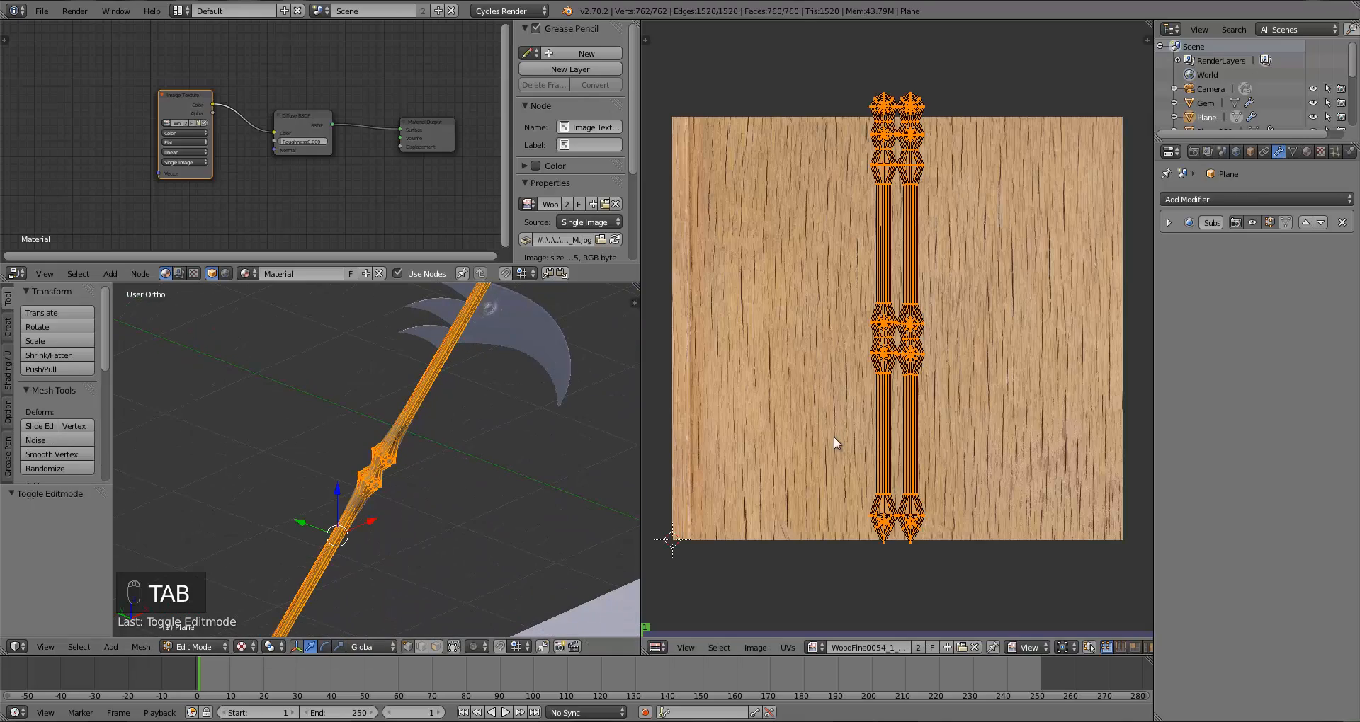
{"action": "key", "text": "s"}
{"action": "left_click", "coordinate": [774, 560]}
{"action": "key", "text": "s"}
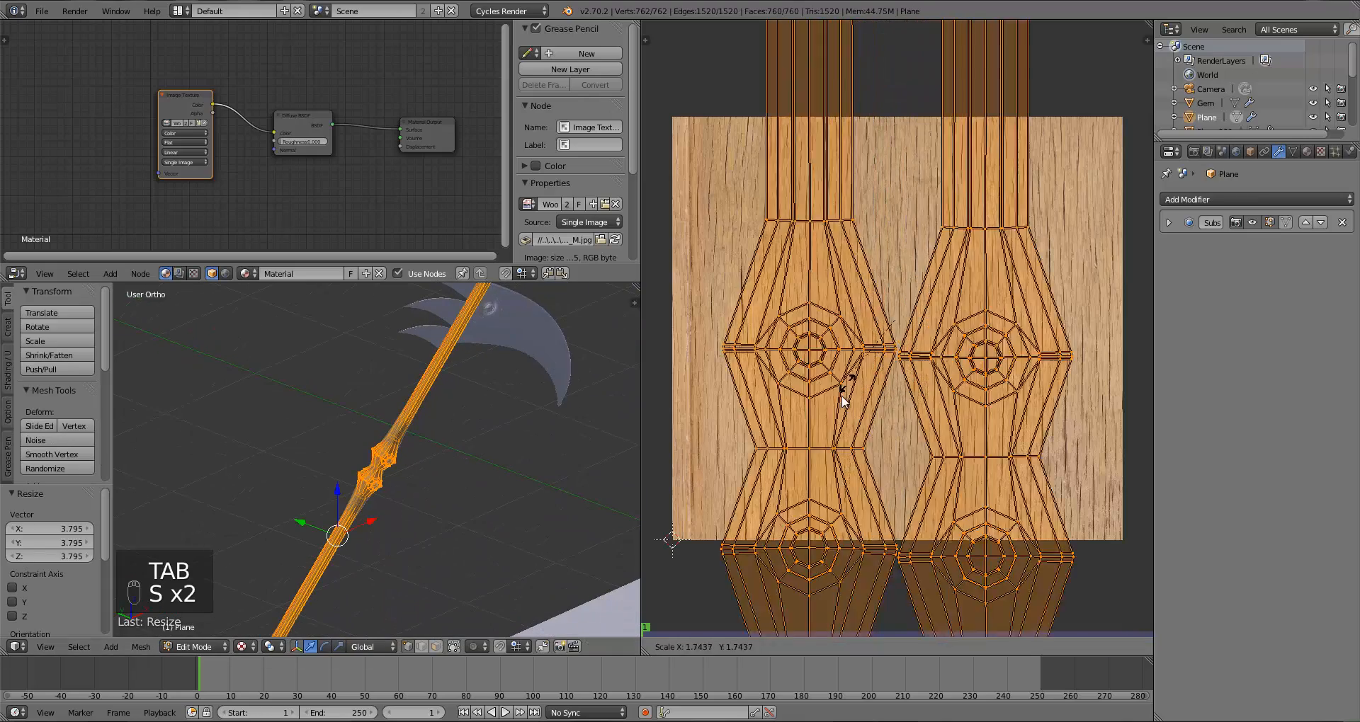
{"action": "left_click", "coordinate": [736, 411]}
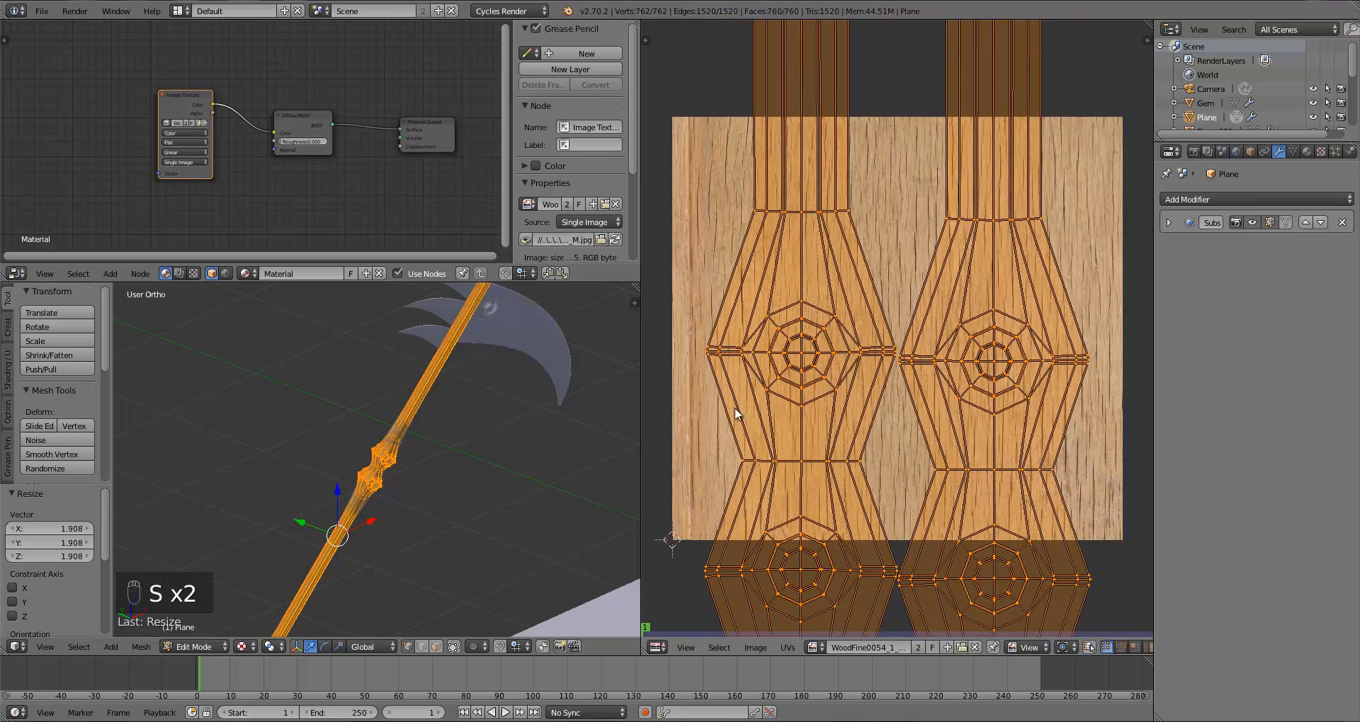
Step: Inspect the wood texture on the handle from several angles in Object Mode
{"action": "key", "text": "Tab"}
{"action": "middle_click_drag", "start_coordinate": [444, 445], "coordinate": [618, 466]}
{"action": "scroll", "coordinate": [496, 449], "scroll_direction": "up", "scroll_amount": 10}
{"action": "key", "text": "Tab"}
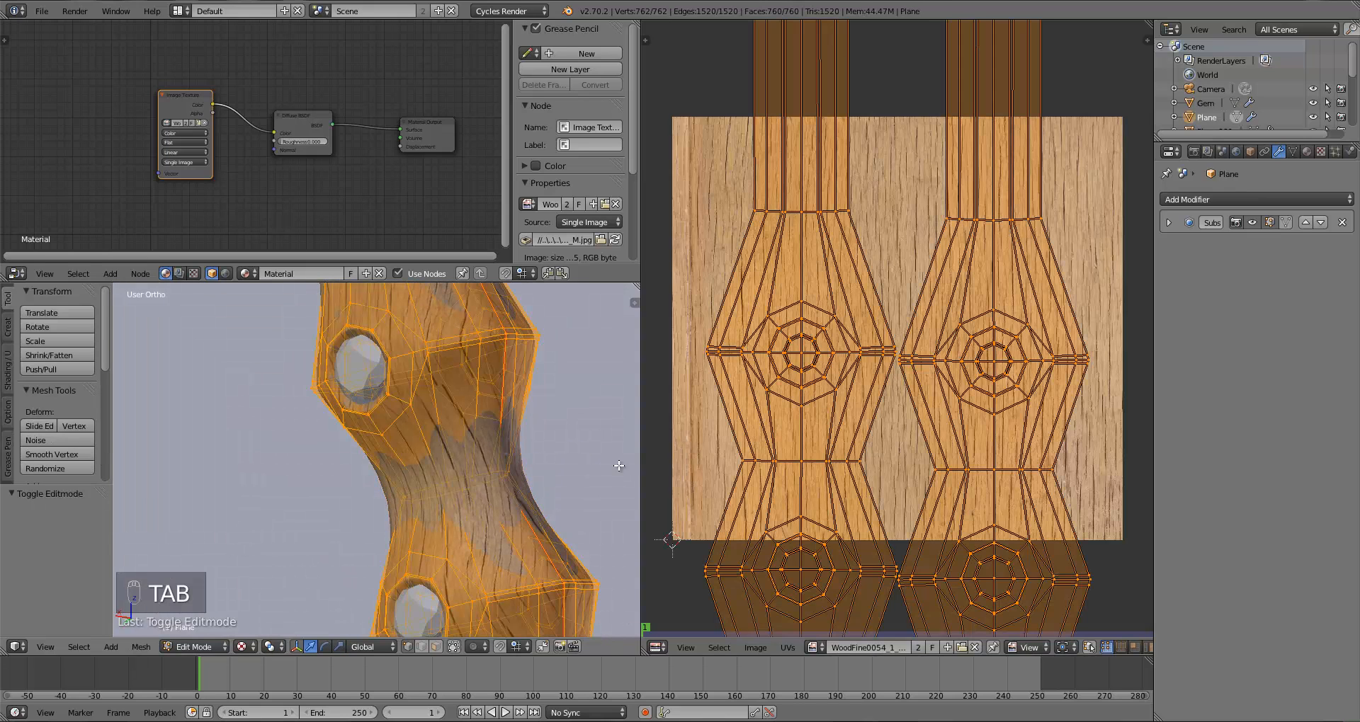
{"action": "middle_click_drag", "start_coordinate": [618, 466], "coordinate": [510, 440]}
{"action": "key", "text": "Tab"}
{"action": "scroll", "coordinate": [496, 499], "scroll_direction": "up", "scroll_amount": 4}
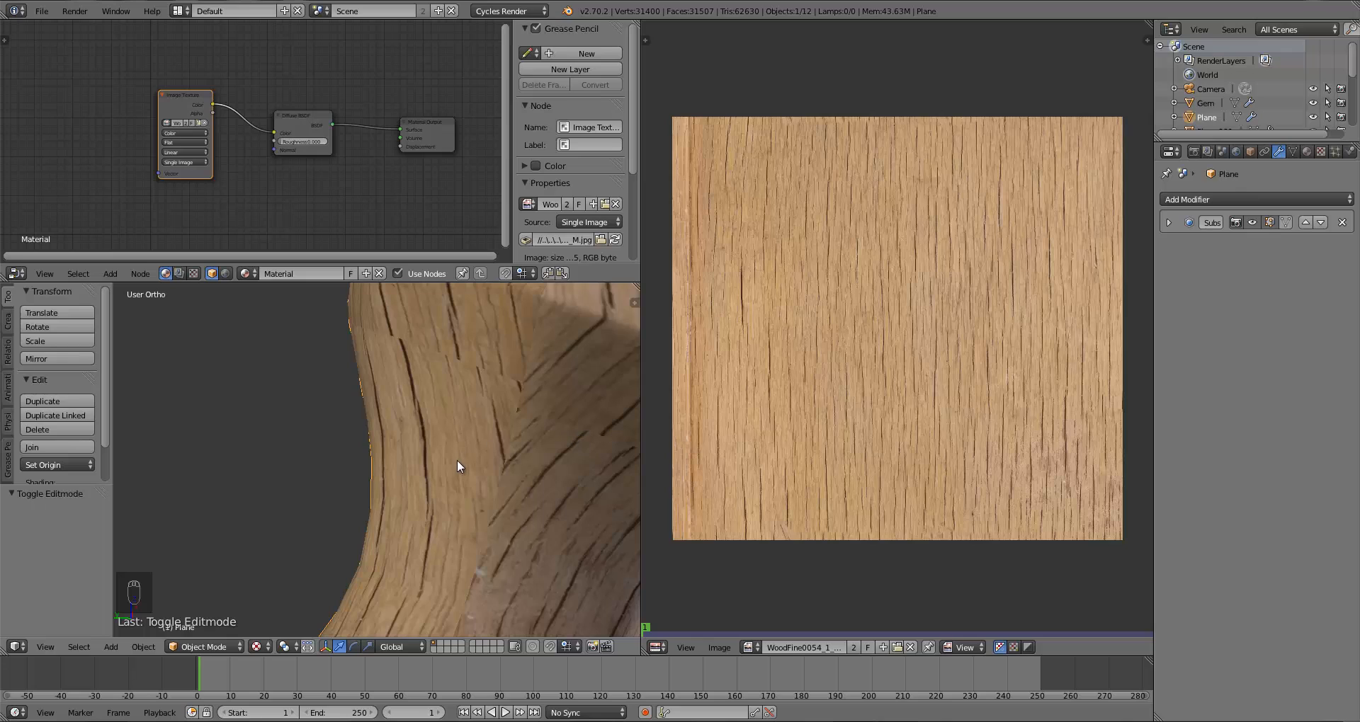
{"action": "scroll", "coordinate": [457, 466], "scroll_direction": "down", "scroll_amount": 3}
{"action": "scroll", "coordinate": [467, 482], "scroll_direction": "down", "scroll_amount": 6}
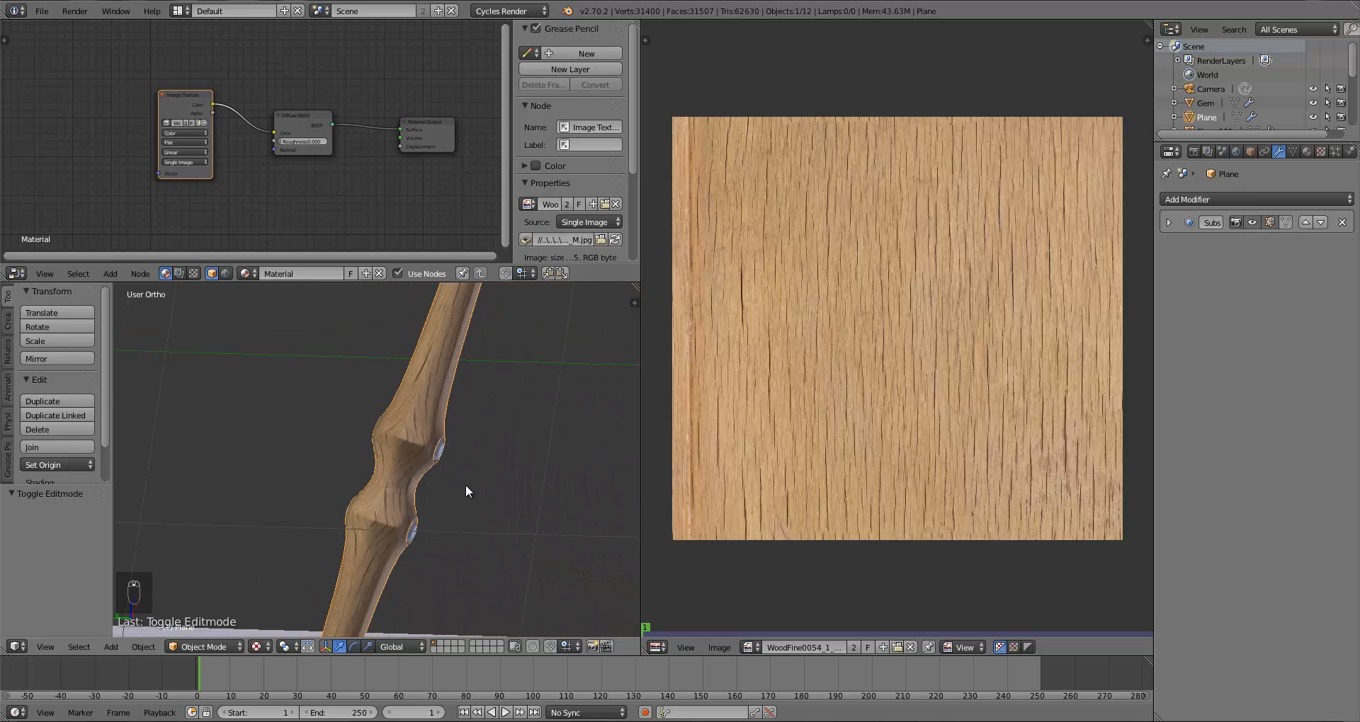
{"action": "right_click_drag", "start_coordinate": [465, 485], "coordinate": [470, 463]}
{"action": "right_click", "coordinate": [462, 468]}
{"action": "scroll", "coordinate": [440, 530], "scroll_direction": "down", "scroll_amount": 4}
{"action": "middle_click_drag", "start_coordinate": [439, 527], "coordinate": [483, 539]}
{"action": "scroll", "coordinate": [483, 539], "scroll_direction": "up", "scroll_amount": 4}
{"action": "scroll", "coordinate": [482, 537], "scroll_direction": "up", "scroll_amount": 6}
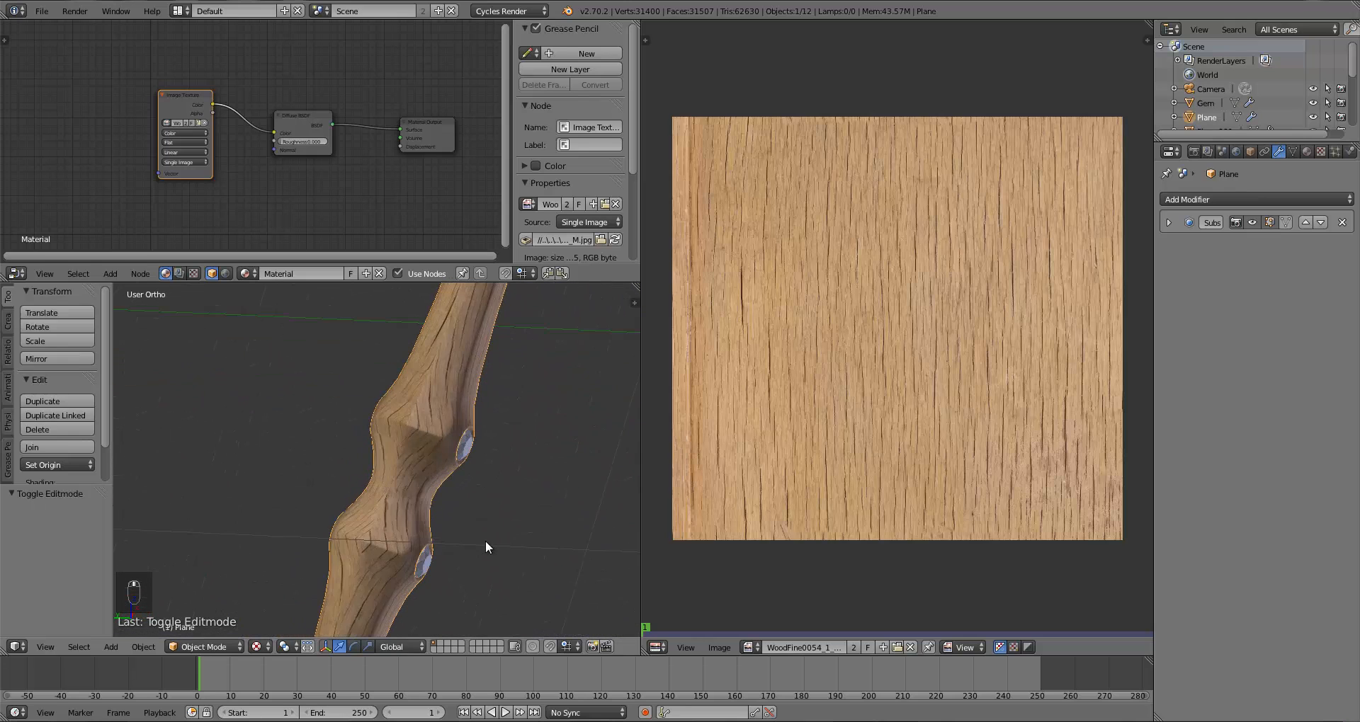
{"action": "key", "text": "shift+z"}
{"action": "scroll", "coordinate": [444, 497], "scroll_direction": "down", "scroll_amount": 3}
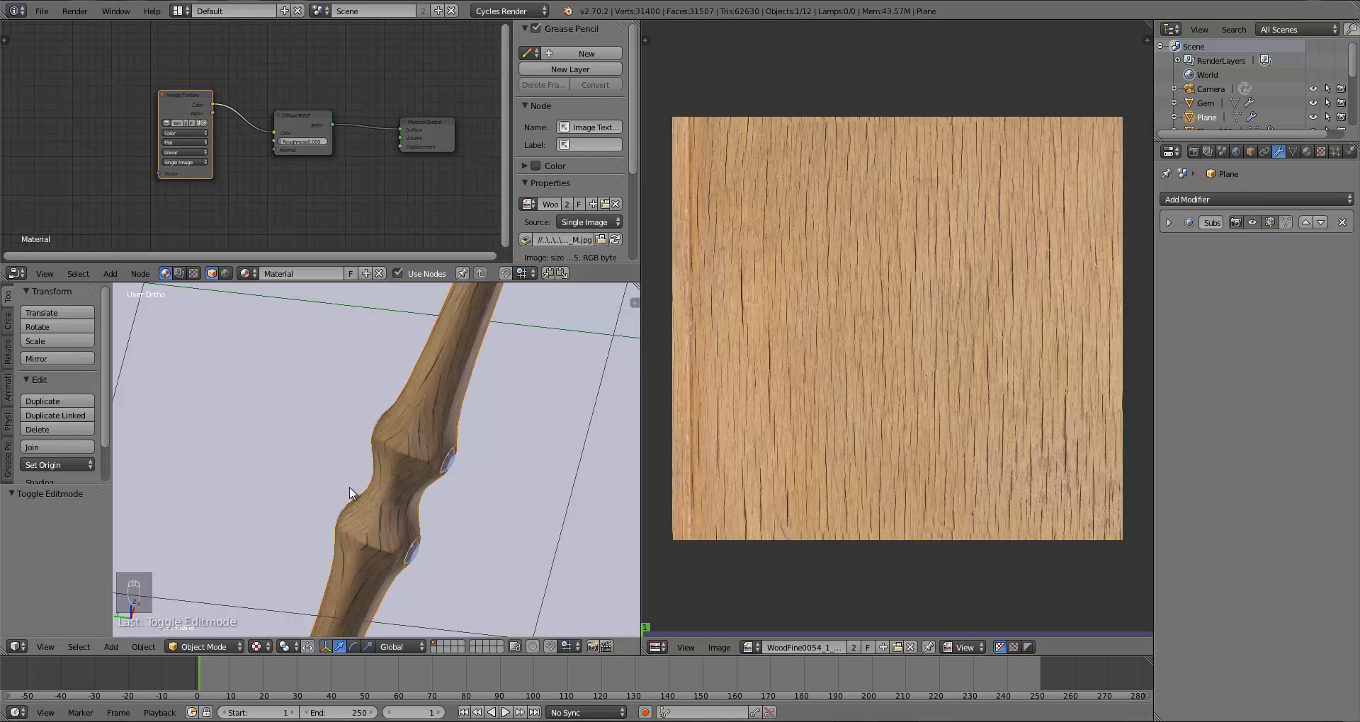
{"action": "middle_click_drag", "start_coordinate": [350, 490], "coordinate": [423, 524]}
{"action": "scroll", "coordinate": [434, 495], "scroll_direction": "up", "scroll_amount": 5}
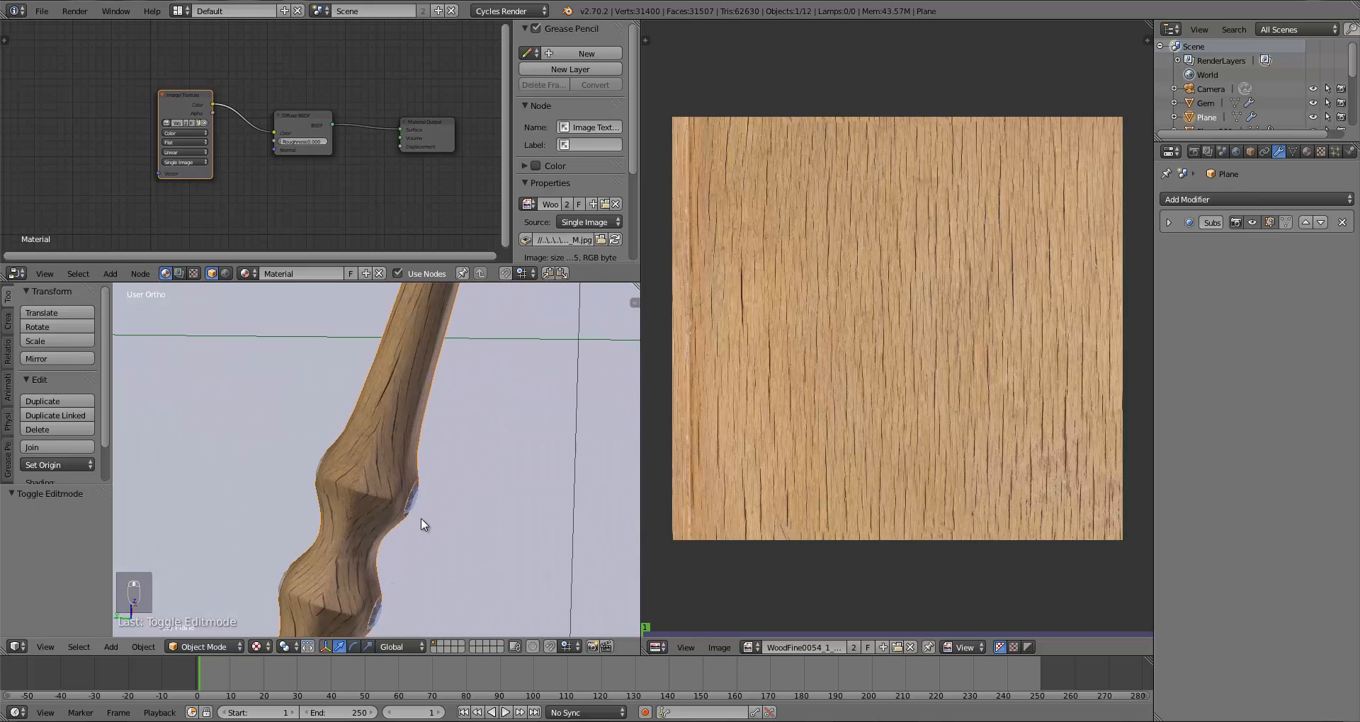
Step: Place the 3D cursor on the handle's upper joint as the clone source
{"action": "scroll", "coordinate": [340, 571], "scroll_direction": "down", "scroll_amount": 4}
{"action": "middle_click_drag", "start_coordinate": [342, 567], "coordinate": [367, 489]}
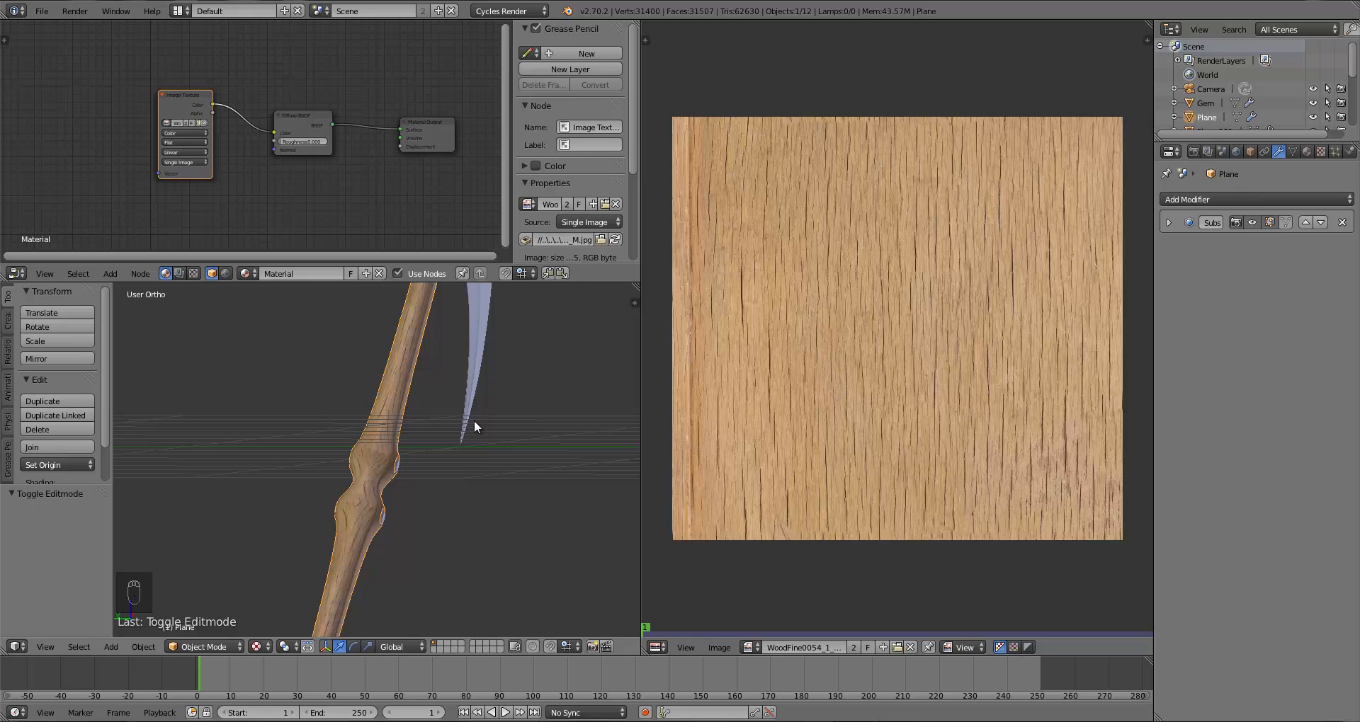
{"action": "middle_click_drag", "start_coordinate": [474, 419], "coordinate": [422, 477]}
{"action": "scroll", "coordinate": [422, 477], "scroll_direction": "up", "scroll_amount": 6}
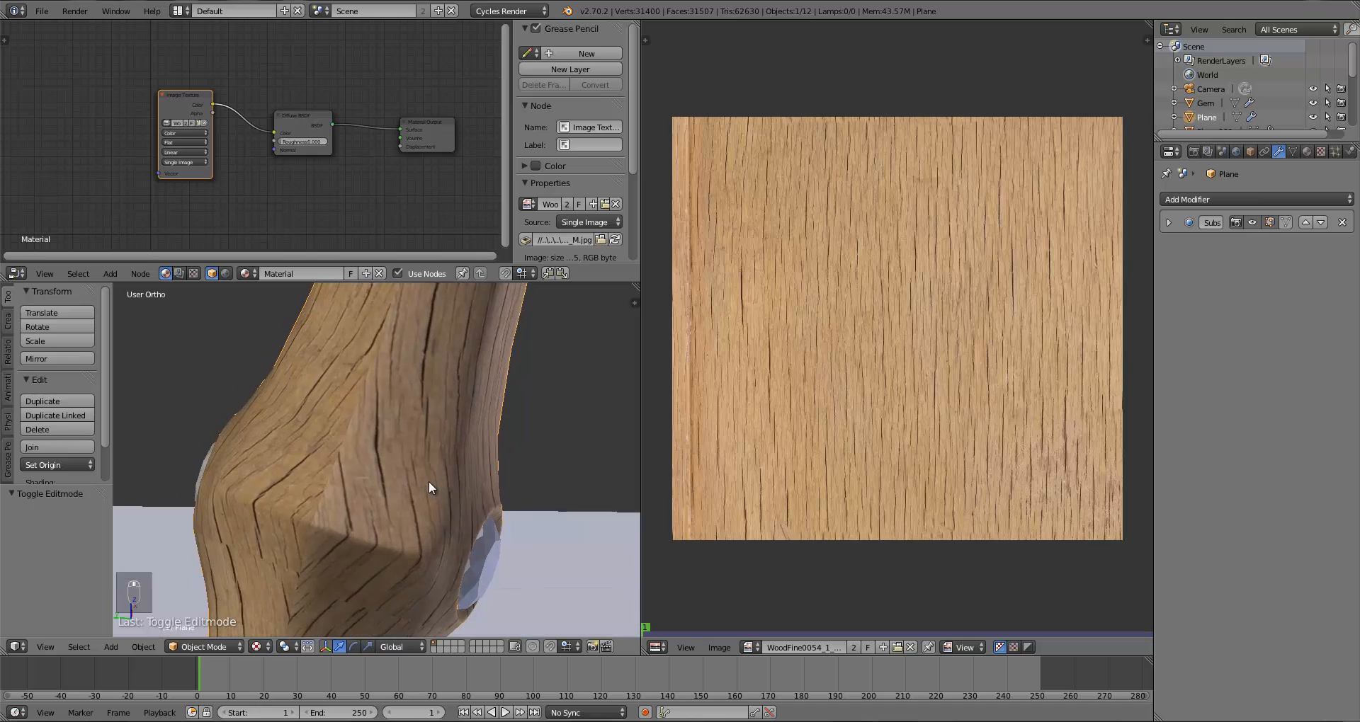
{"action": "left_click", "coordinate": [399, 453]}
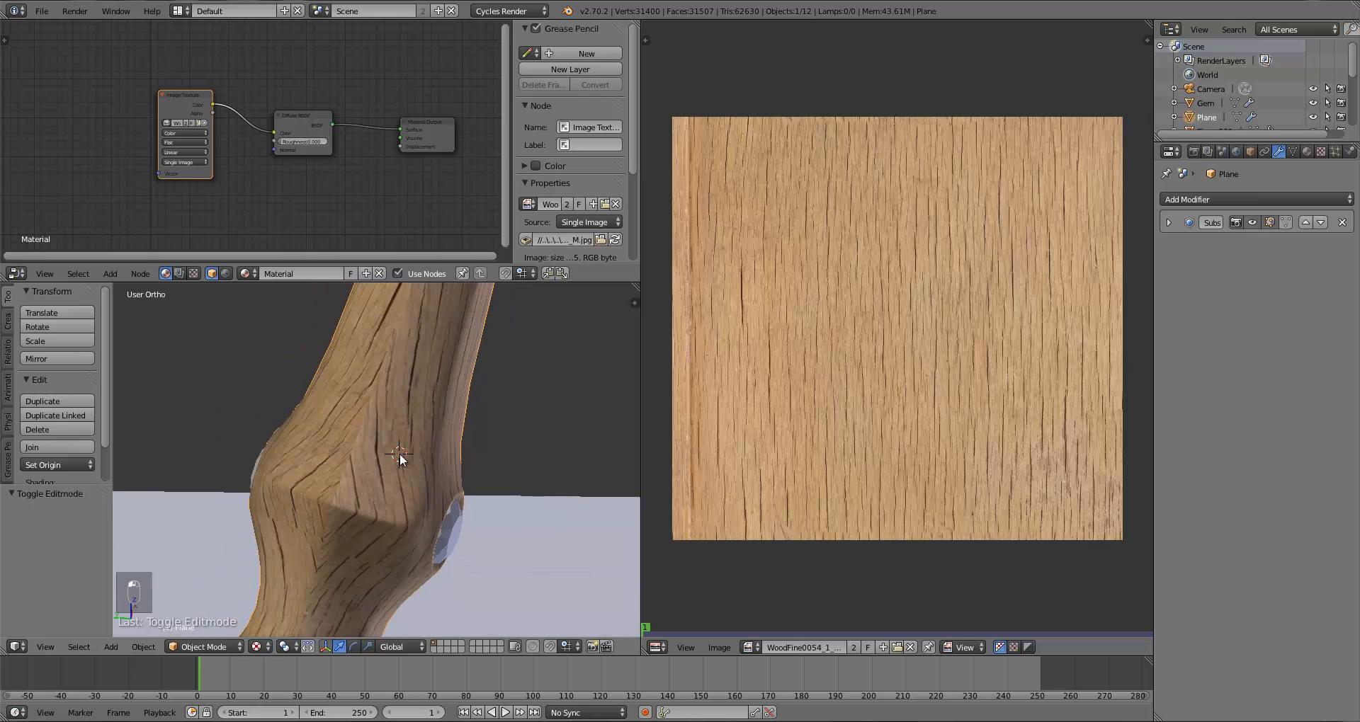
{"action": "left_click", "coordinate": [415, 460]}
Step: Switch to Texture Paint mode with the Clone brush at strength 1.000
{"action": "left_click", "coordinate": [209, 648]}
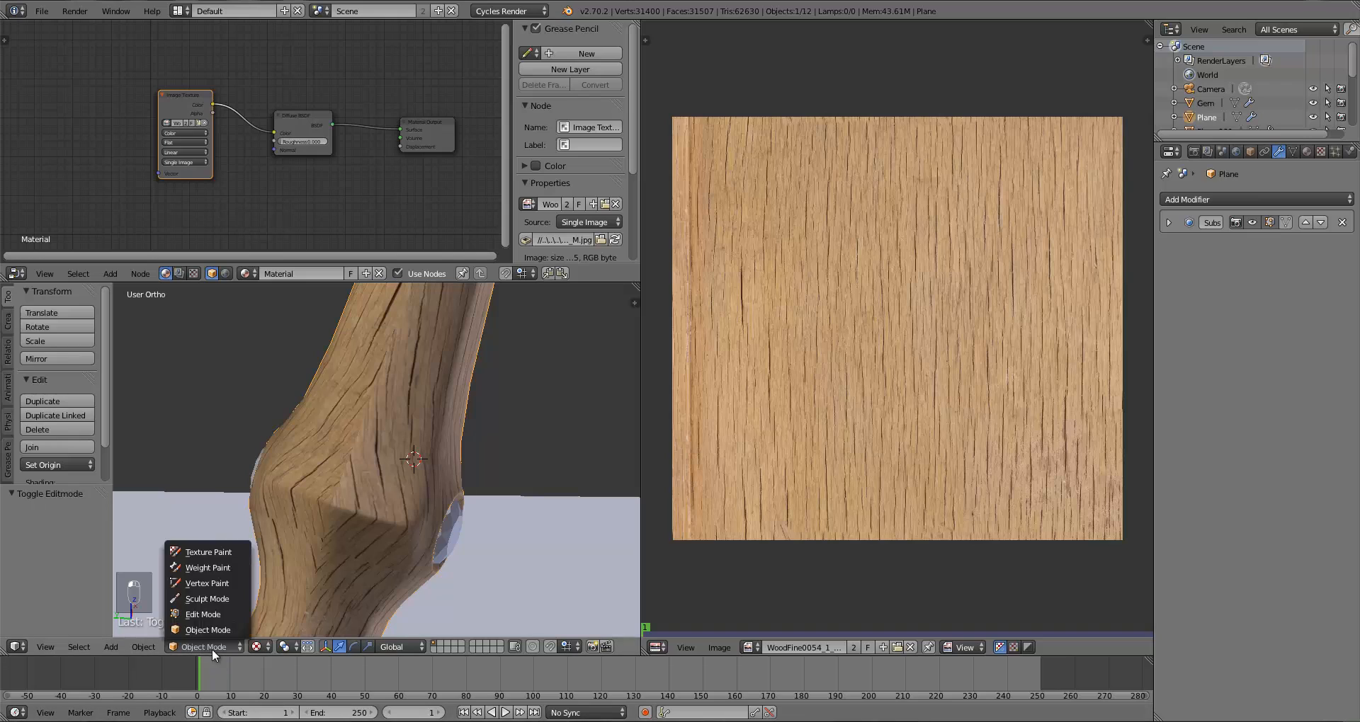
{"action": "left_click", "coordinate": [211, 550]}
{"action": "left_click", "coordinate": [90, 375]}
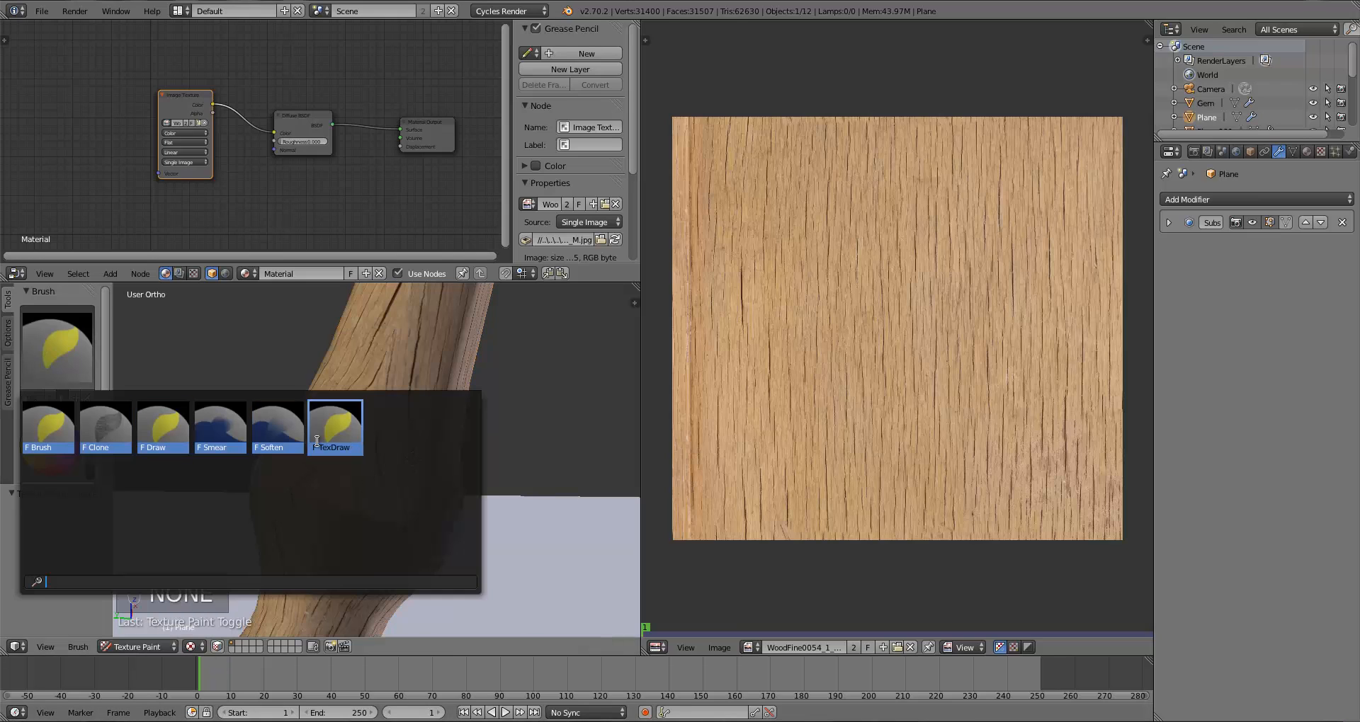
{"action": "left_click", "coordinate": [121, 435]}
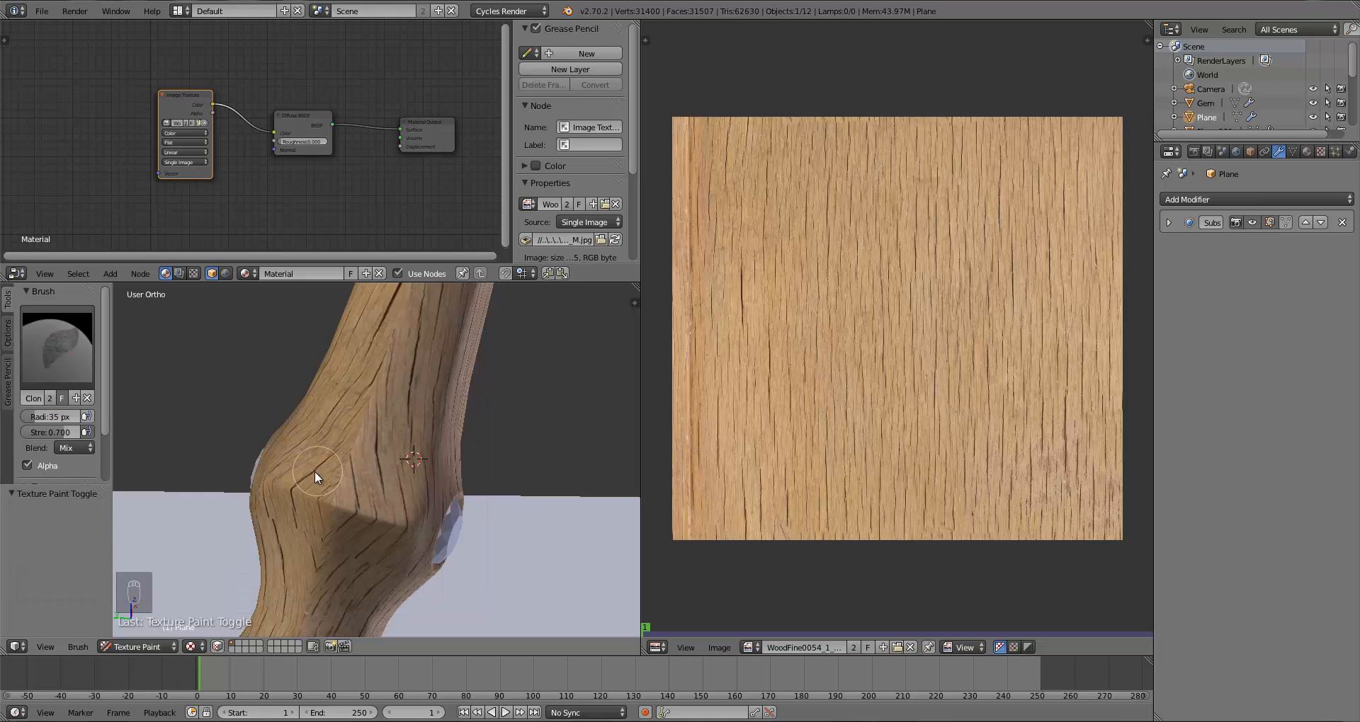
{"action": "left_click_drag", "start_coordinate": [51, 433], "coordinate": [142, 425]}
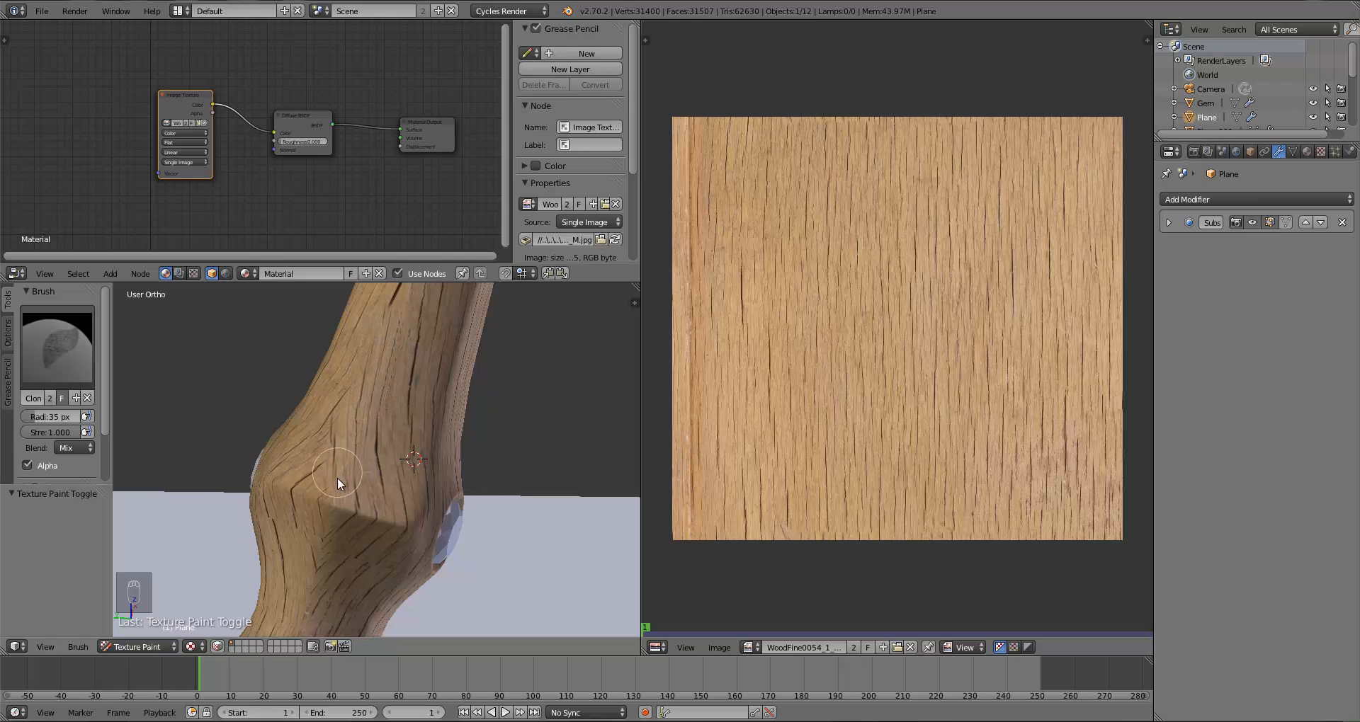
Step: Clone wood grain over the visible texture seams on the handle with brush strokes
{"action": "left_click_drag", "start_coordinate": [327, 528], "coordinate": [321, 539]}
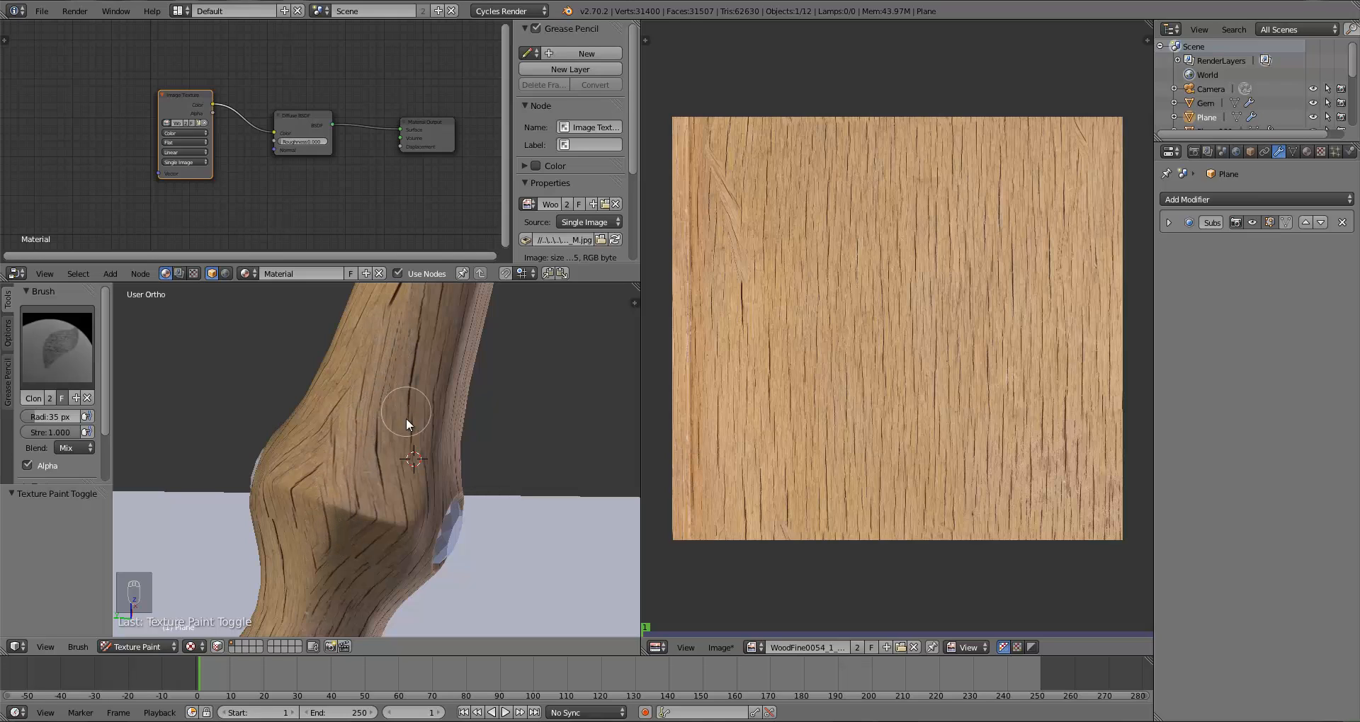
{"action": "mouse_move", "coordinate": [406, 418]}
{"action": "middle_mouse_down"}
{"action": "mouse_move", "coordinate": [368, 507]}
{"action": "mouse_move", "coordinate": [337, 514]}
{"action": "middle_mouse_up"}
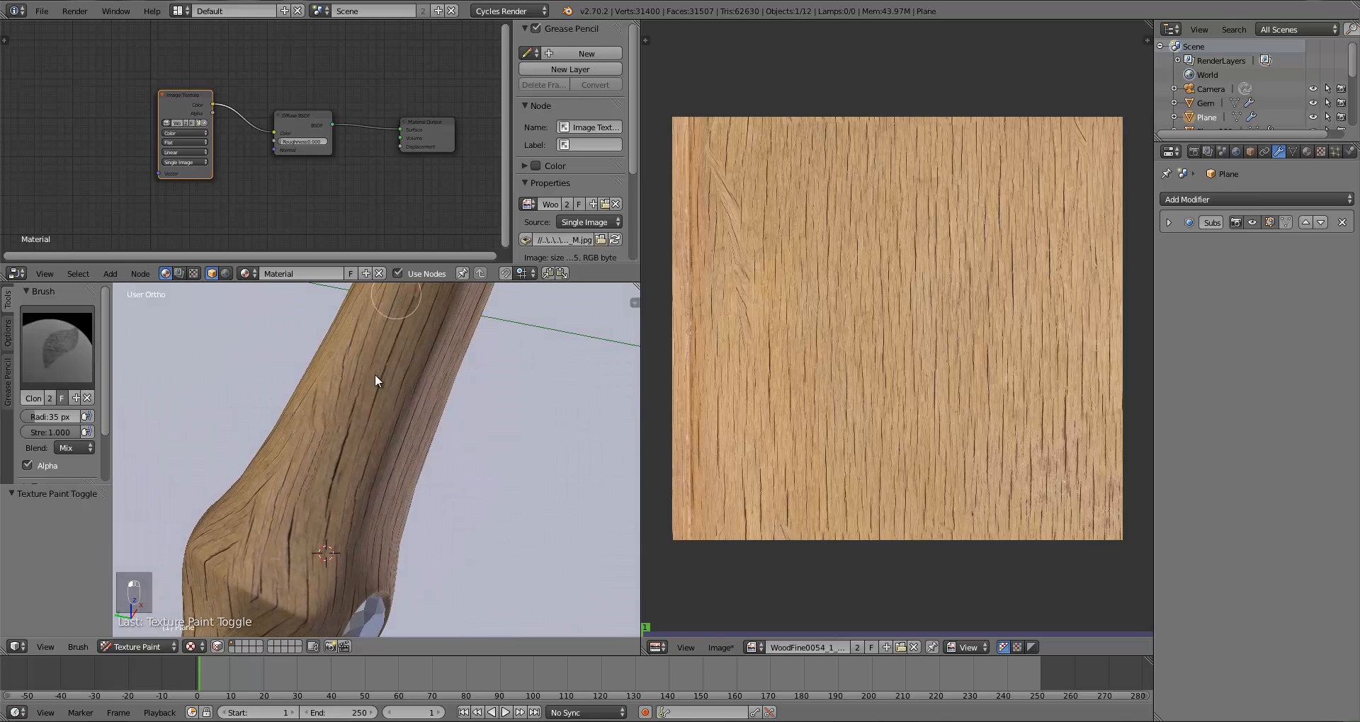
{"action": "middle_click_drag", "start_coordinate": [376, 380], "coordinate": [337, 450]}
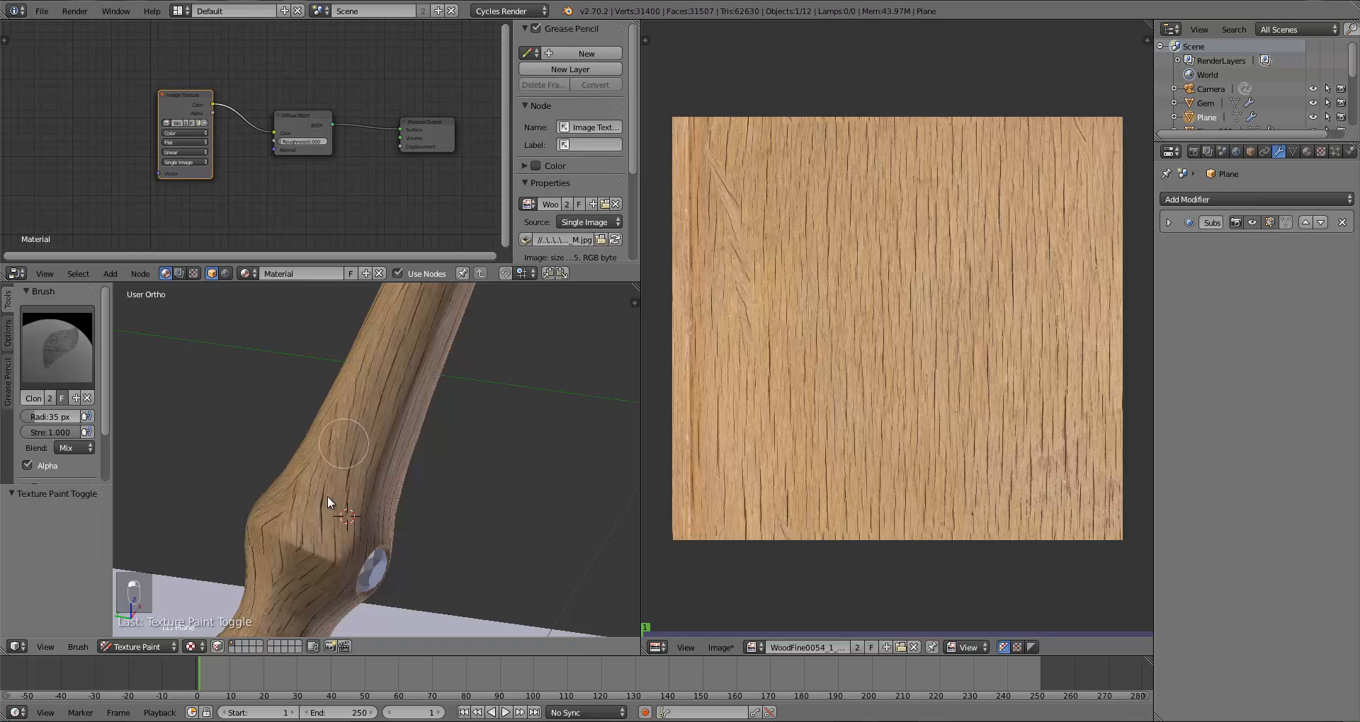
{"action": "middle_click_drag", "start_coordinate": [327, 494], "coordinate": [382, 465]}
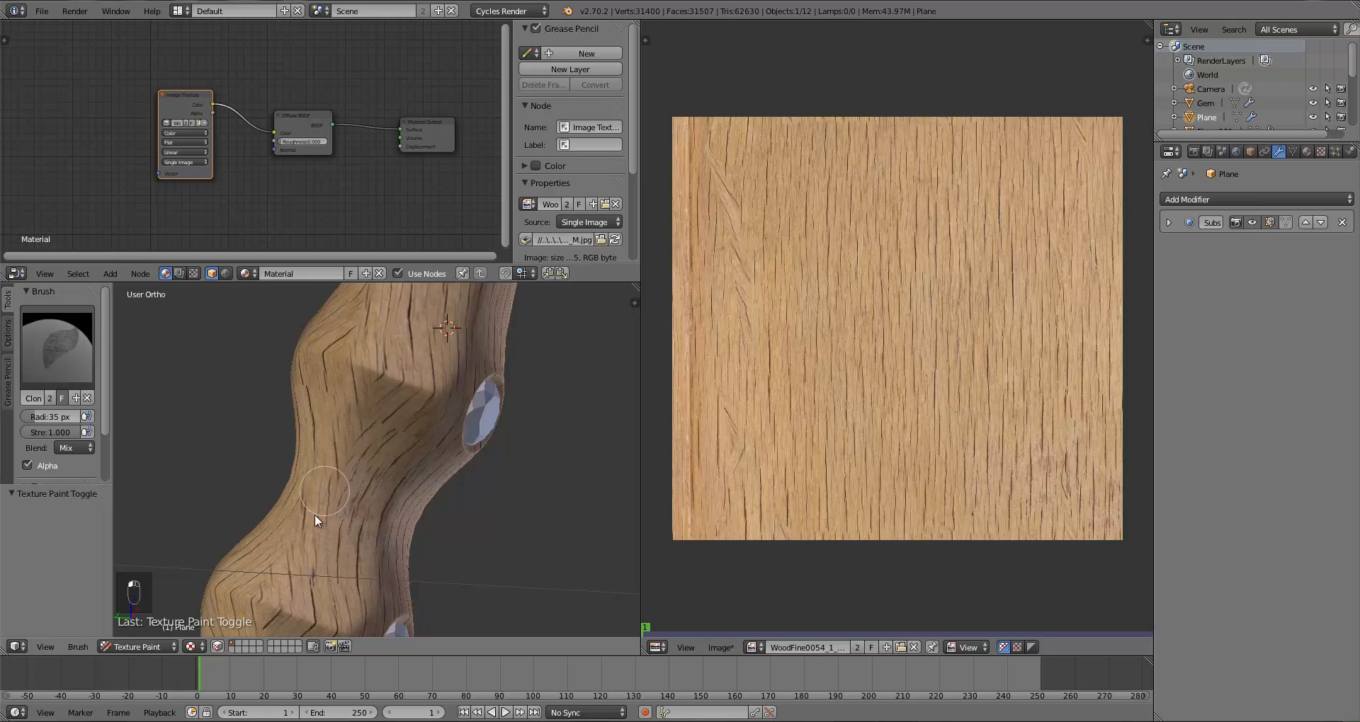
{"action": "middle_click_drag", "start_coordinate": [275, 623], "coordinate": [484, 372]}
{"action": "middle_click_drag", "start_coordinate": [466, 453], "coordinate": [472, 380], "text": "shift"}
{"action": "scroll", "coordinate": [463, 433], "scroll_direction": "up", "scroll_amount": 4}
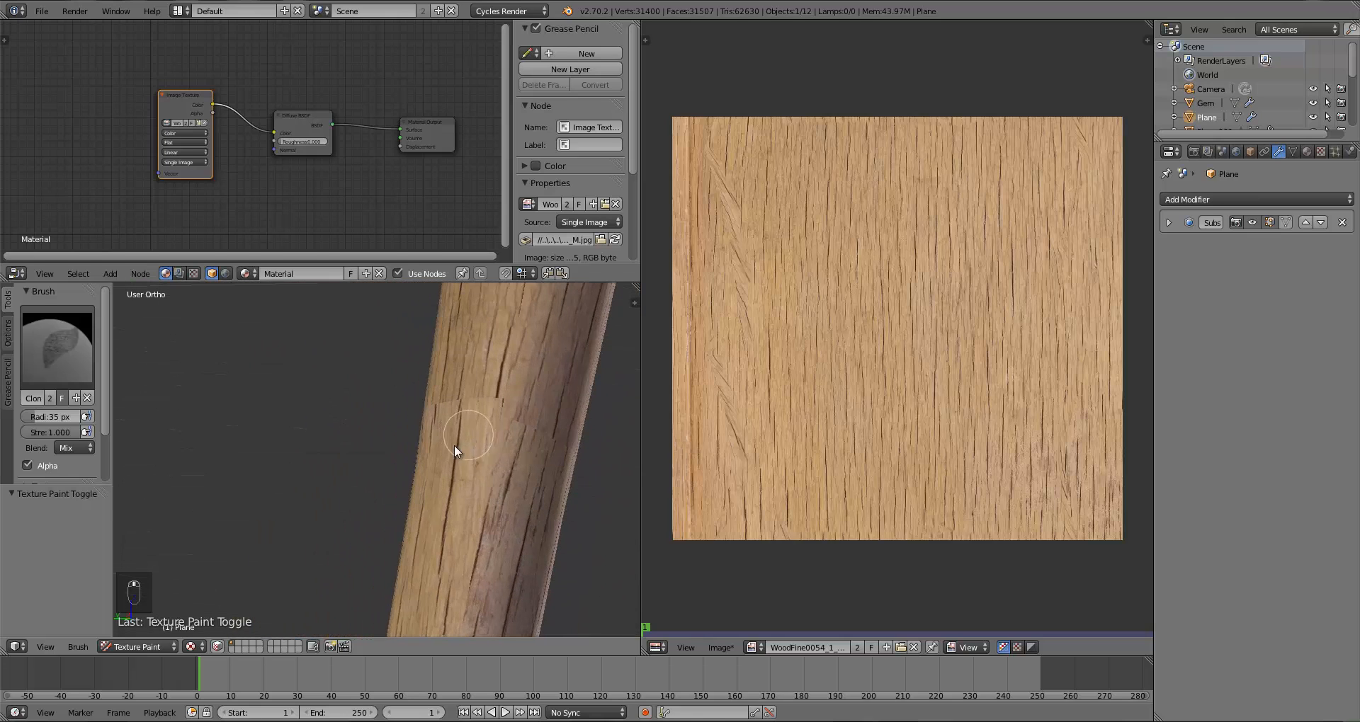
{"action": "middle_click_drag", "start_coordinate": [456, 446], "coordinate": [440, 449], "text": "shift"}
Step: Set a new clone source on the shaft by placing the 3D cursor in Object Mode, then resume Texture Paint
{"action": "scroll", "coordinate": [440, 448], "scroll_direction": "down", "scroll_amount": 4}
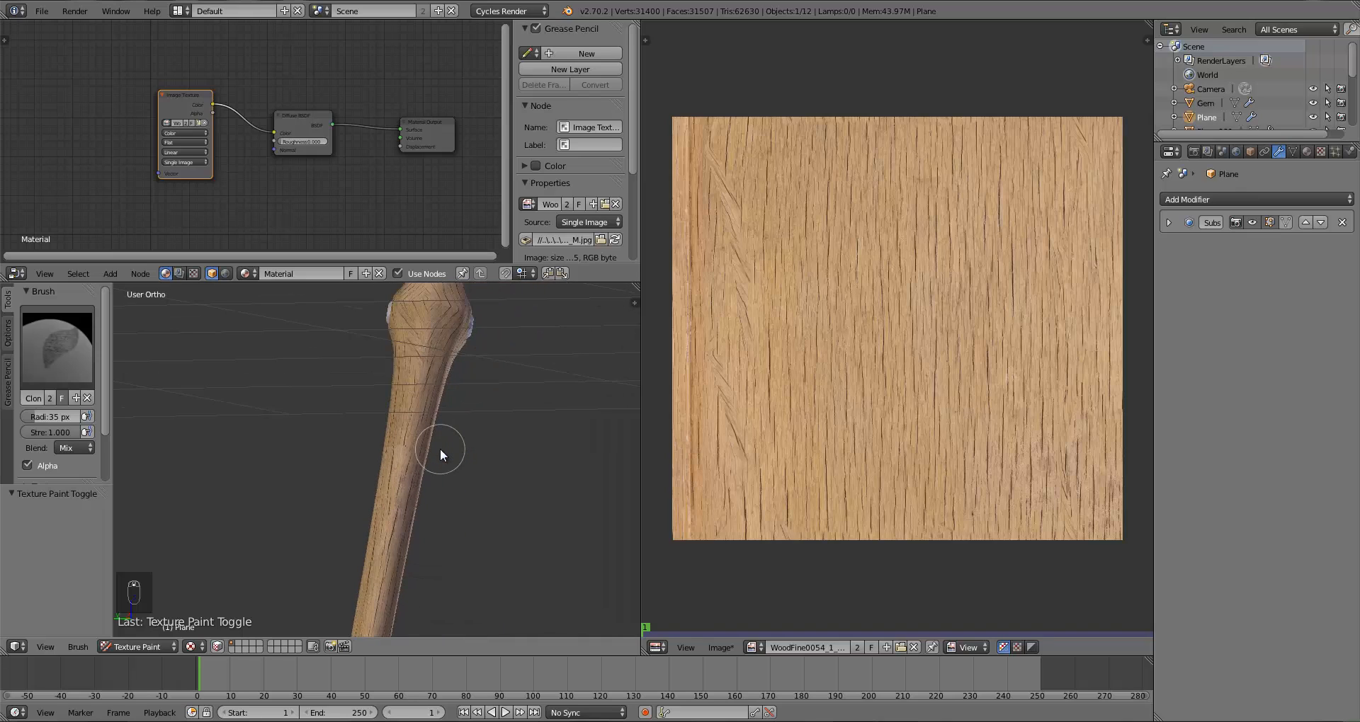
{"action": "scroll", "coordinate": [423, 464], "scroll_direction": "up", "scroll_amount": 5}
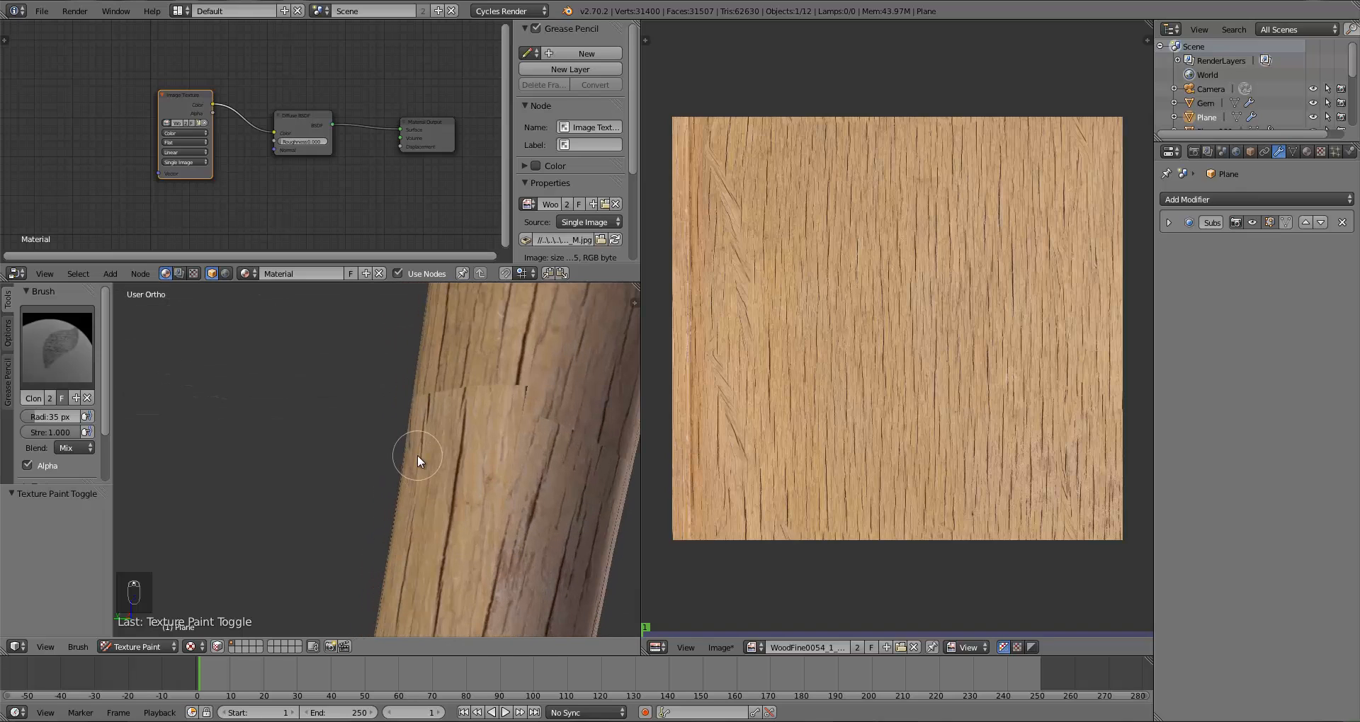
{"action": "left_click", "coordinate": [131, 651]}
{"action": "left_click", "coordinate": [131, 634]}
{"action": "middle_click_drag", "start_coordinate": [469, 444], "coordinate": [384, 496], "text": "shift"}
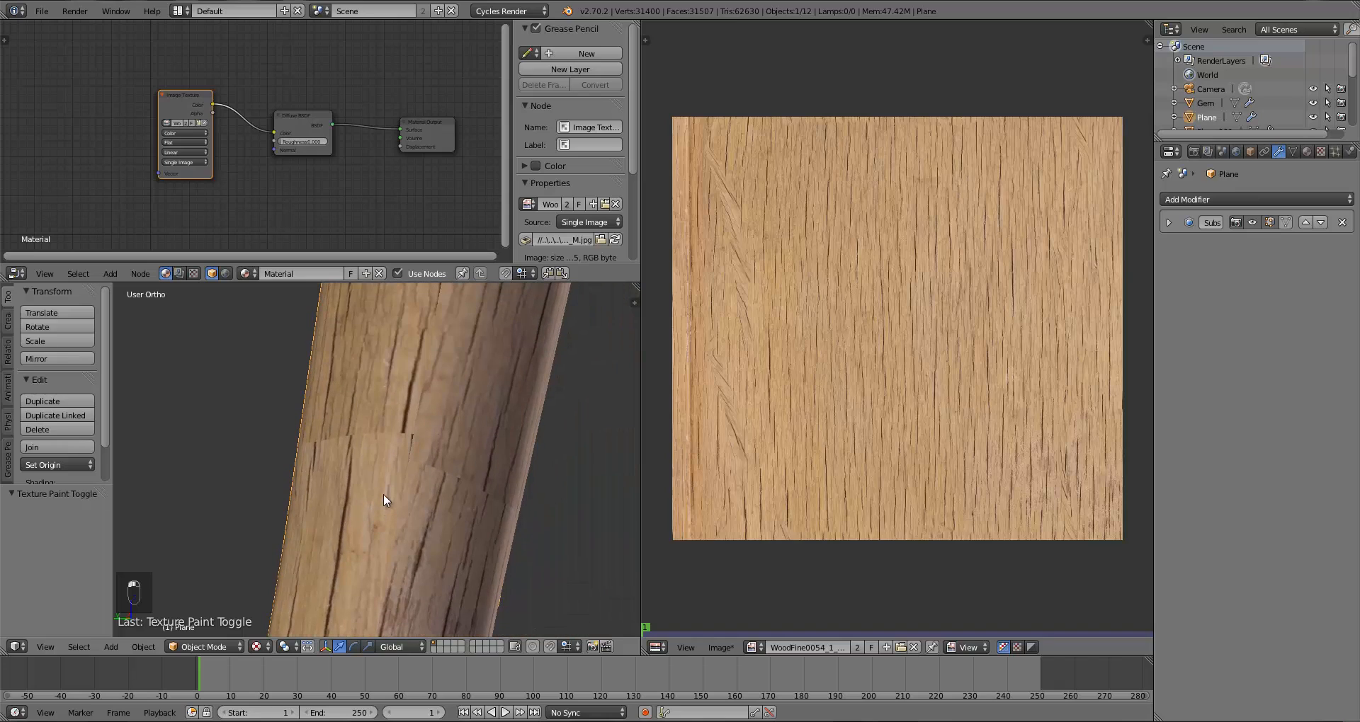
{"action": "left_click", "coordinate": [364, 349]}
{"action": "left_click", "coordinate": [197, 647]}
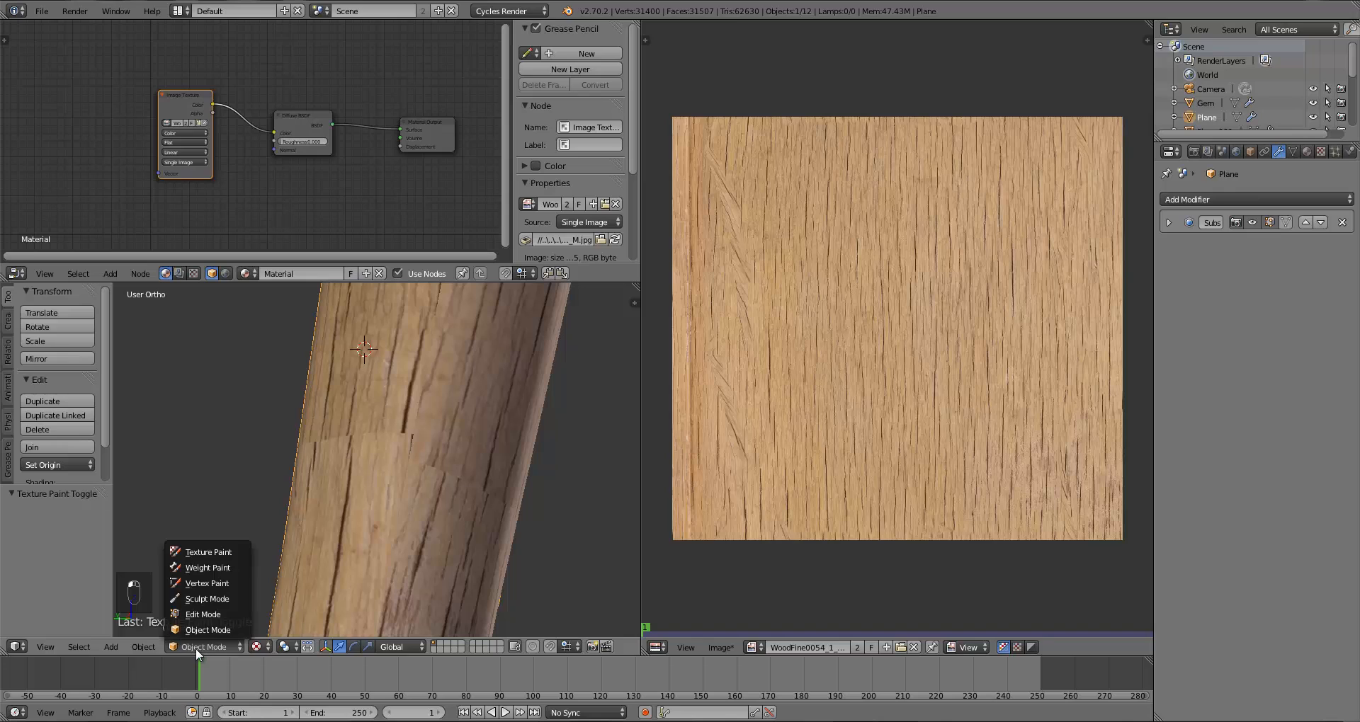
{"action": "left_click", "coordinate": [217, 553]}
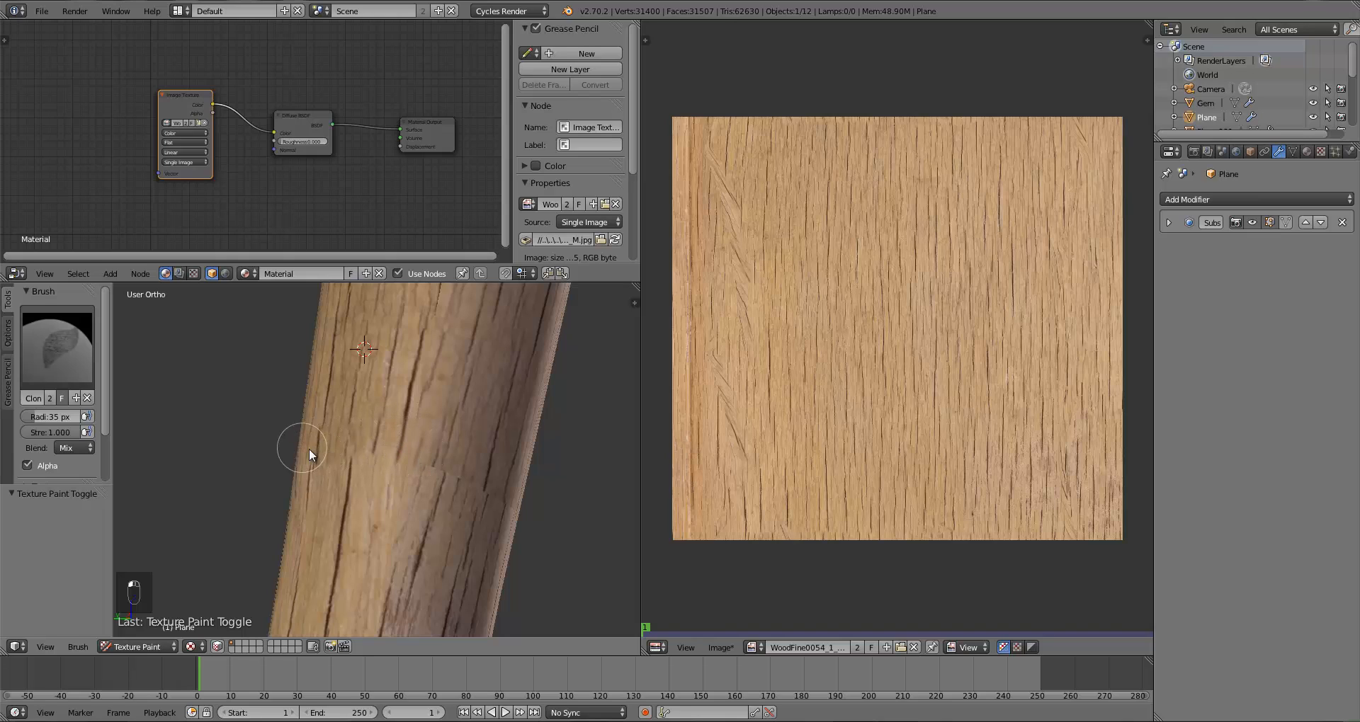
Step: Paint clone strokes over the remaining seam on the shaft
{"action": "middle_click_drag", "start_coordinate": [474, 484], "coordinate": [440, 577]}
{"action": "scroll", "coordinate": [440, 578], "scroll_direction": "up", "scroll_amount": 5}
{"action": "middle_click_drag", "start_coordinate": [460, 444], "coordinate": [397, 559], "text": "shift"}
{"action": "middle_click_drag", "start_coordinate": [437, 423], "coordinate": [444, 643]}
{"action": "middle_click_drag", "start_coordinate": [371, 478], "coordinate": [408, 428], "text": "shift"}
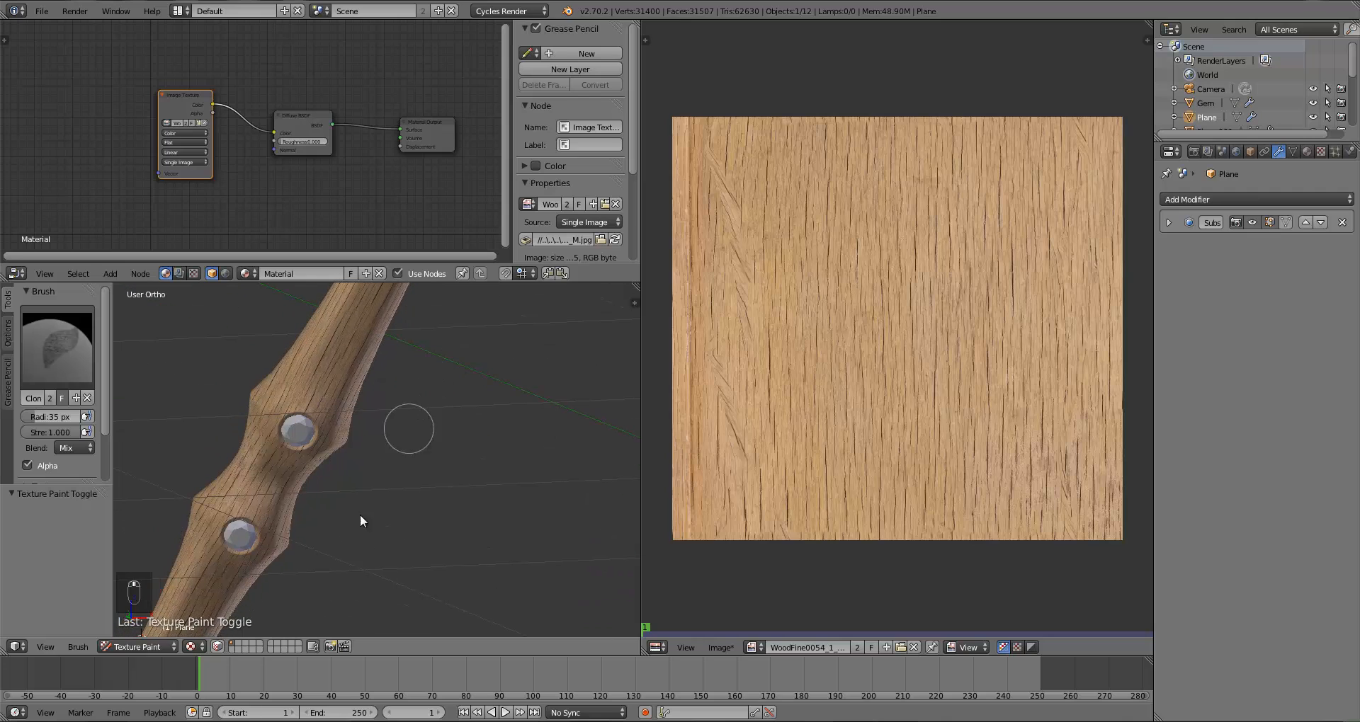
Step: Inspect the painted wood texture on the lower handle from several angles
{"action": "middle_click_drag", "start_coordinate": [356, 517], "coordinate": [487, 333], "text": "shift"}
{"action": "middle_click_drag", "start_coordinate": [452, 401], "coordinate": [507, 304], "text": "shift"}
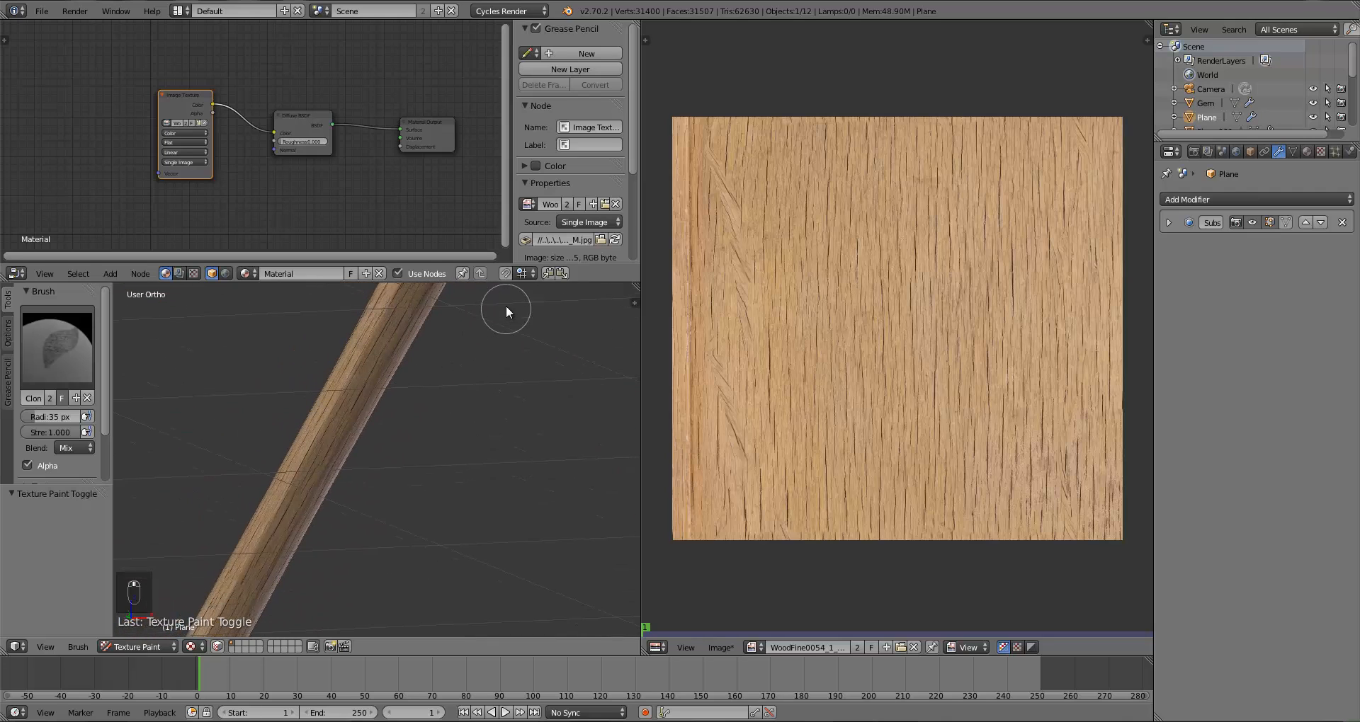
{"action": "middle_click_drag", "start_coordinate": [377, 492], "coordinate": [508, 275], "text": "shift"}
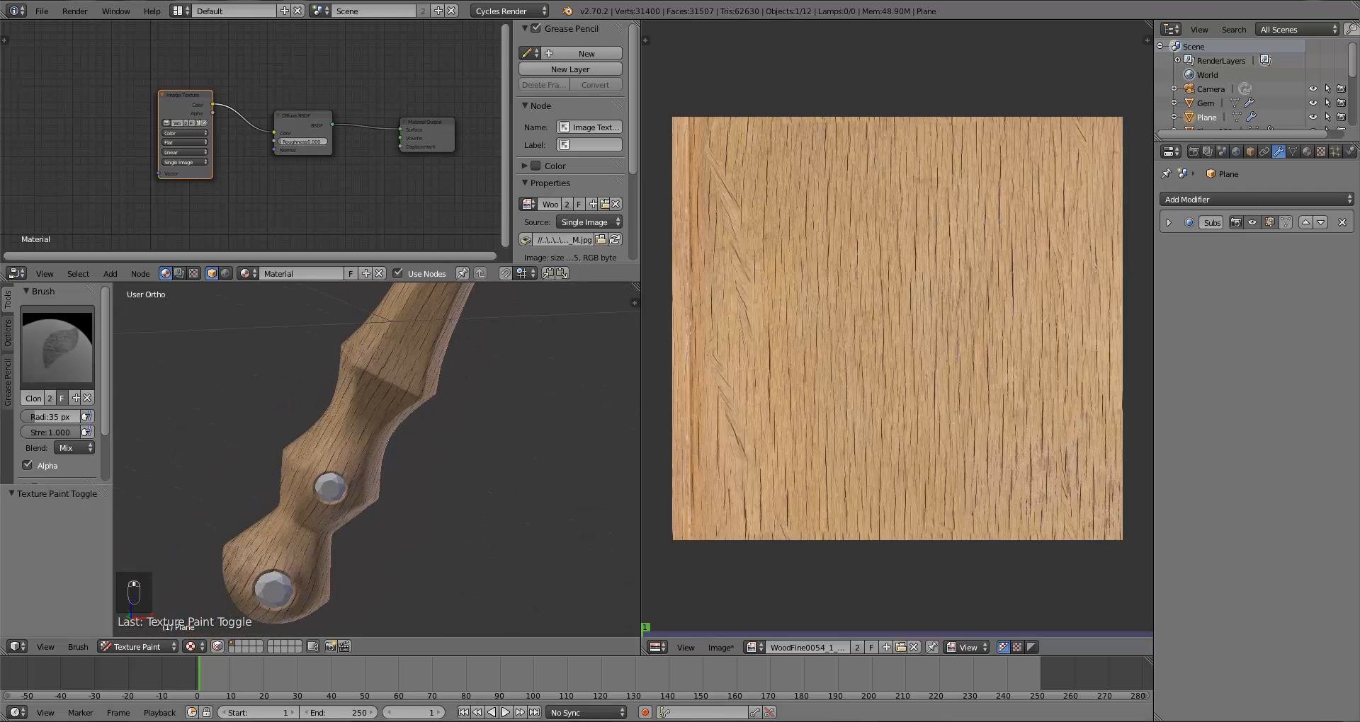
{"action": "middle_click_drag", "start_coordinate": [475, 497], "coordinate": [513, 462], "text": "shift"}
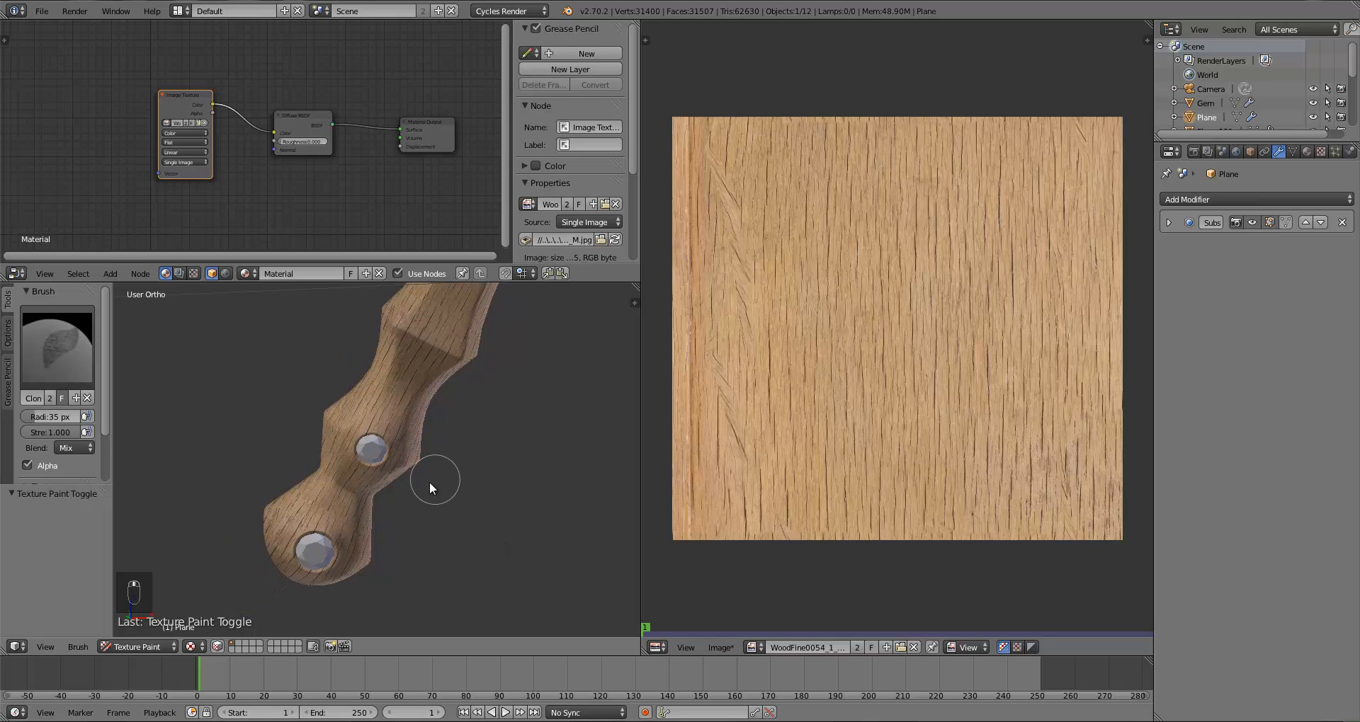
{"action": "middle_click_drag", "start_coordinate": [452, 381], "coordinate": [310, 529], "text": "shift"}
{"action": "middle_click_drag", "start_coordinate": [387, 398], "coordinate": [325, 522], "text": "shift"}
{"action": "middle_click_drag", "start_coordinate": [387, 372], "coordinate": [362, 463], "text": "shift"}
{"action": "scroll", "coordinate": [363, 463], "scroll_direction": "up", "scroll_amount": 4}
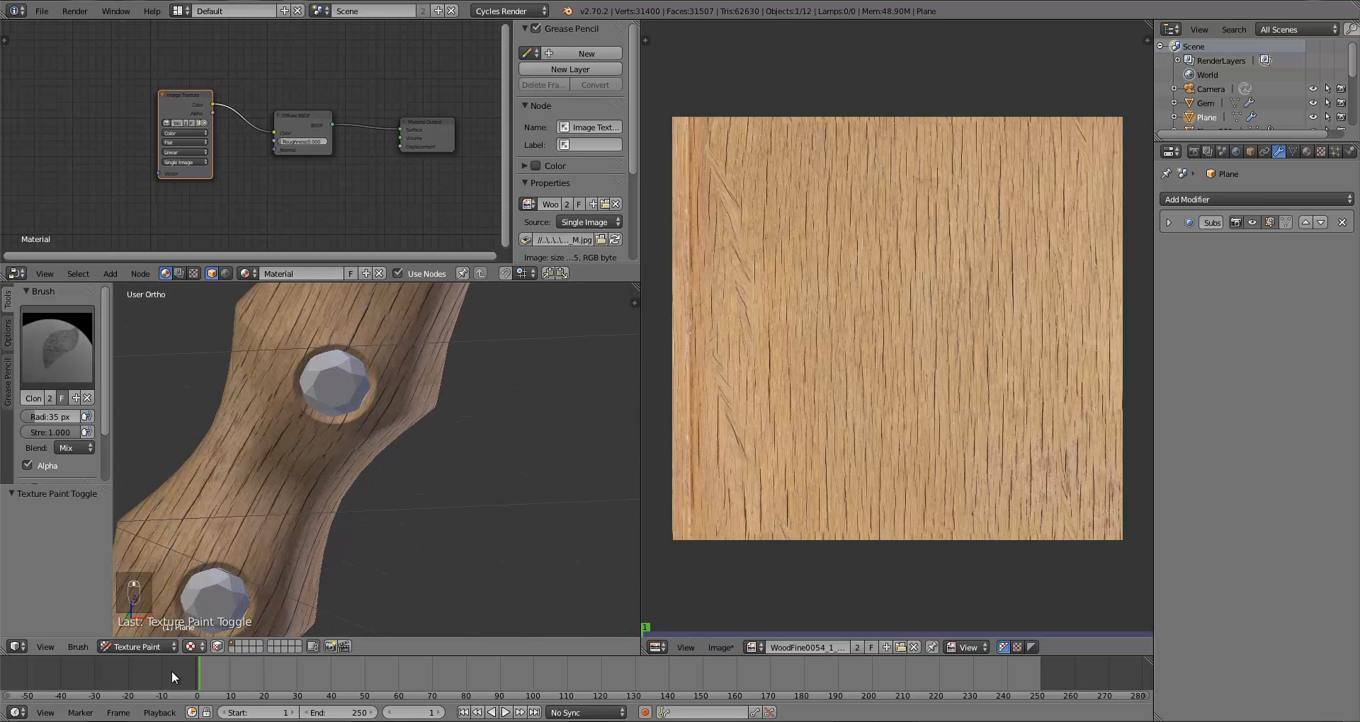
Step: Return to Object Mode and save the painted wood image
{"action": "left_click", "coordinate": [143, 647]}
{"action": "left_click", "coordinate": [146, 631]}
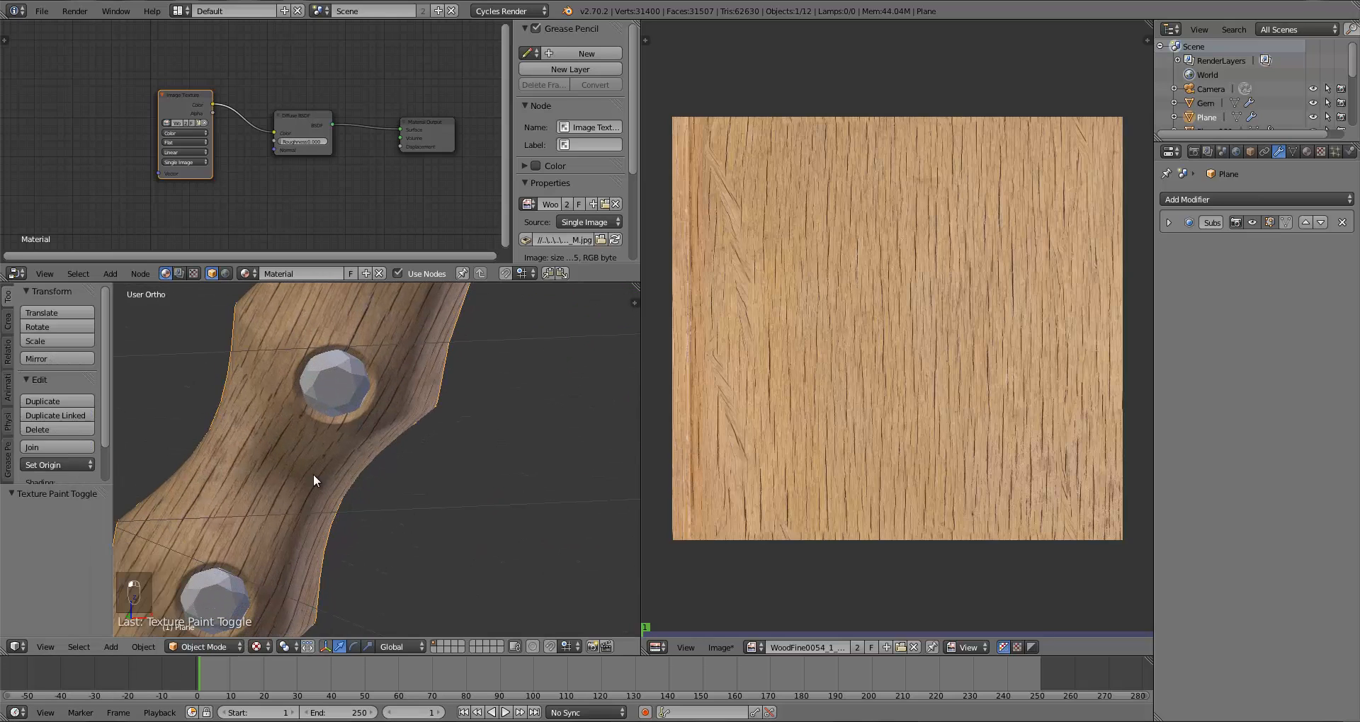
{"action": "scroll", "coordinate": [313, 474], "scroll_direction": "down", "scroll_amount": 5}
{"action": "key", "text": "KP_1"}
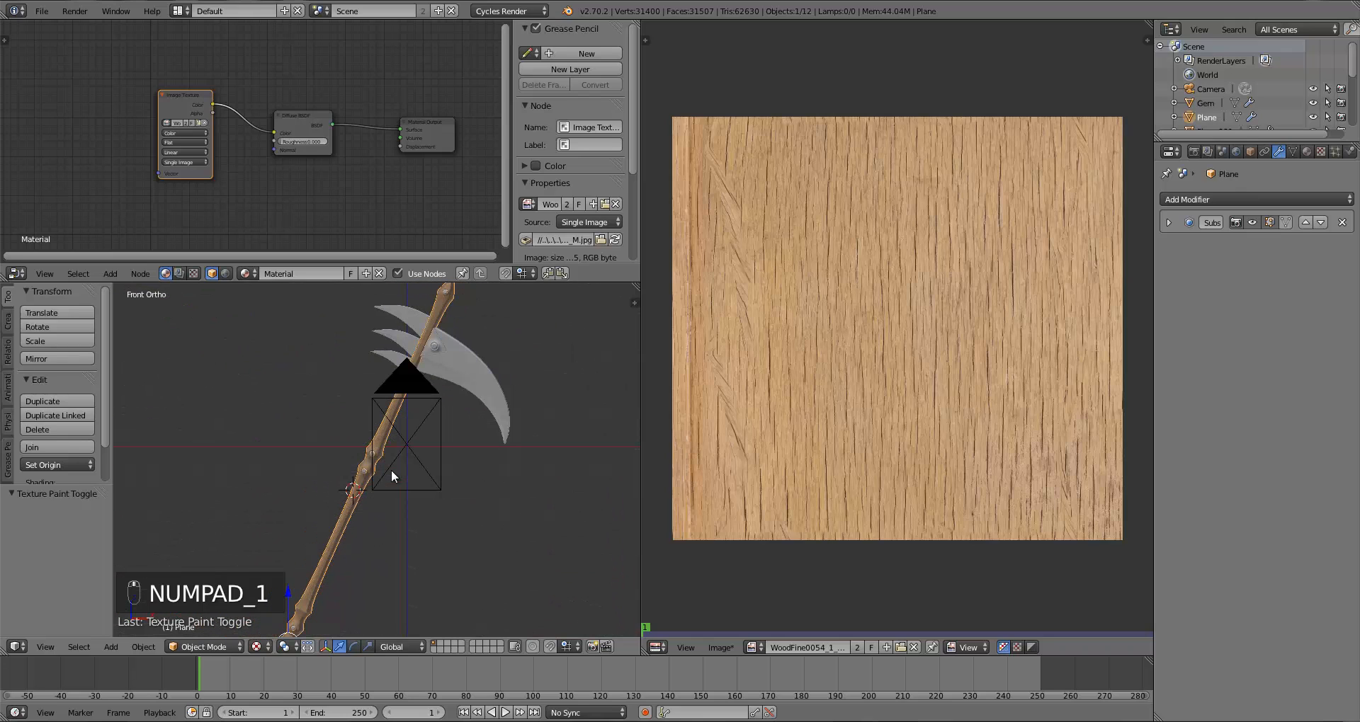
{"action": "left_click", "coordinate": [723, 646]}
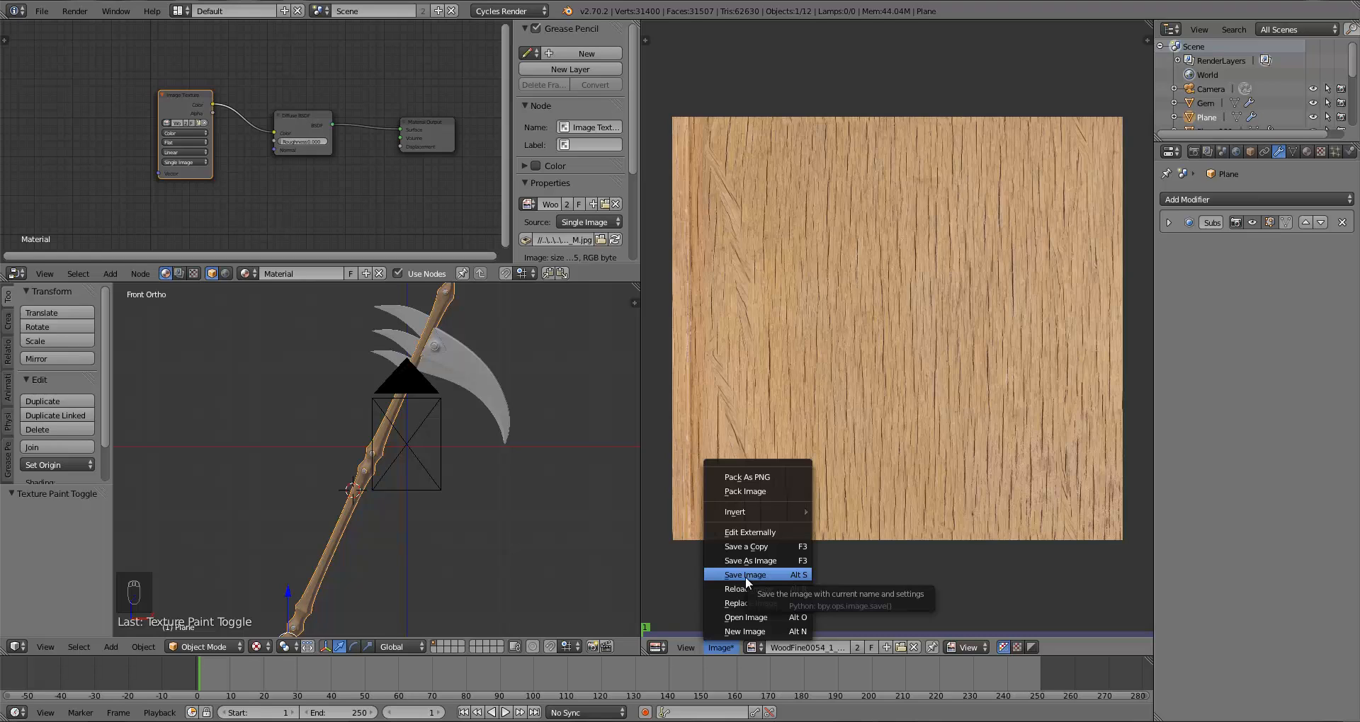
{"action": "left_click", "coordinate": [742, 572]}
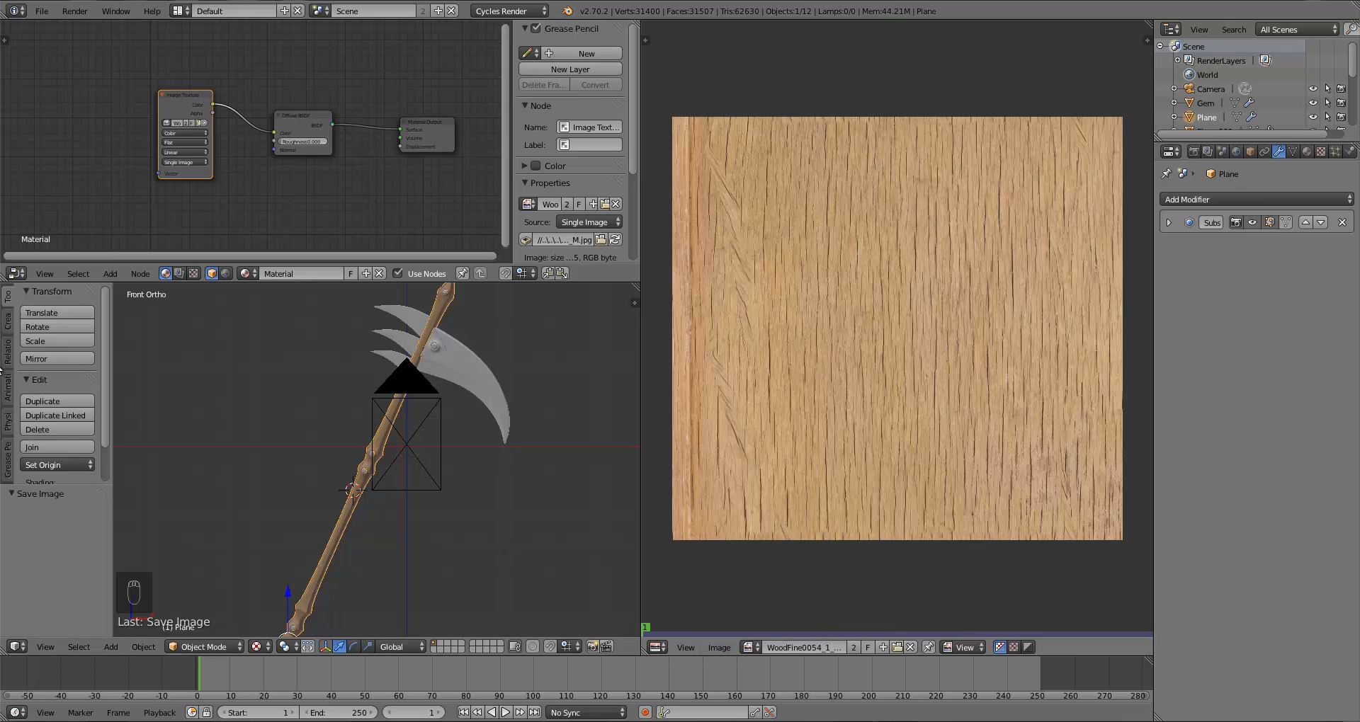
Step: Preview the scythe in Rendered shading through the camera view
{"action": "scroll", "coordinate": [461, 411], "scroll_direction": "down", "scroll_amount": 3}
{"action": "key", "text": "KP_1"}
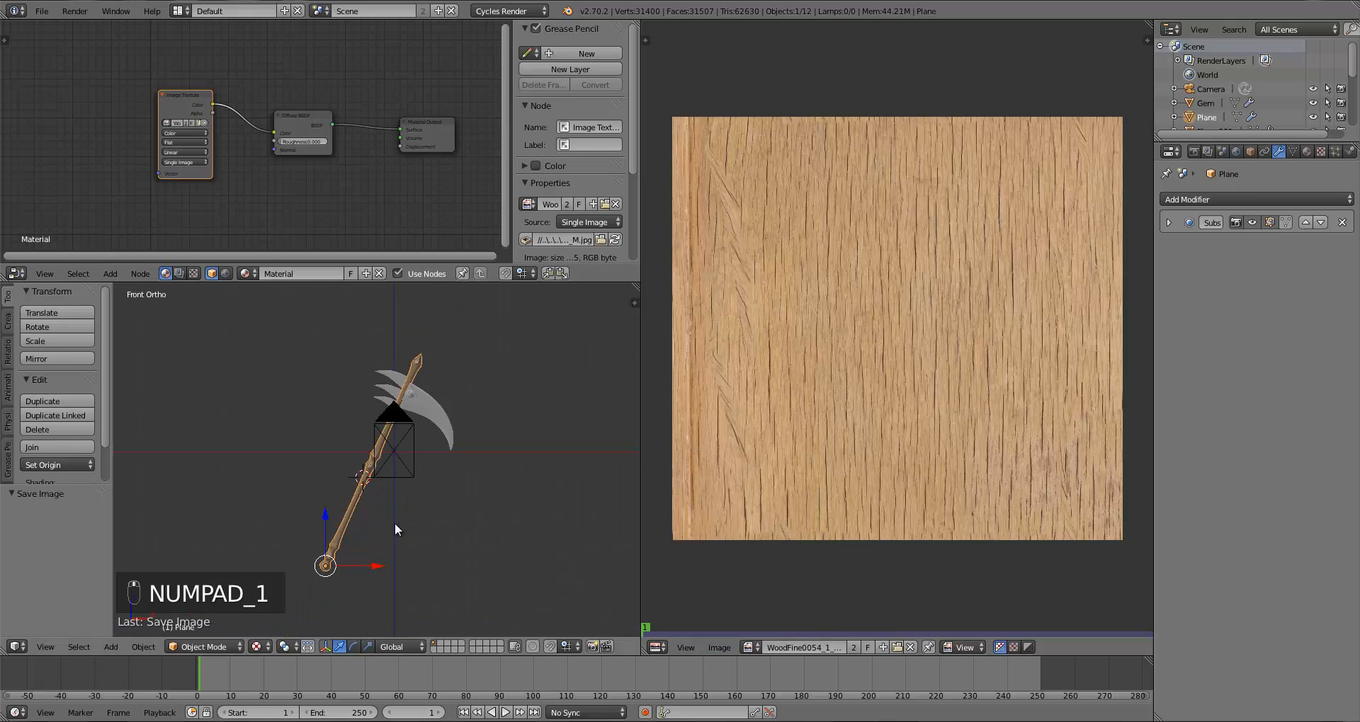
{"action": "scroll", "coordinate": [394, 528], "scroll_direction": "up", "scroll_amount": 8}
{"action": "scroll", "coordinate": [428, 473], "scroll_direction": "down", "scroll_amount": 5}
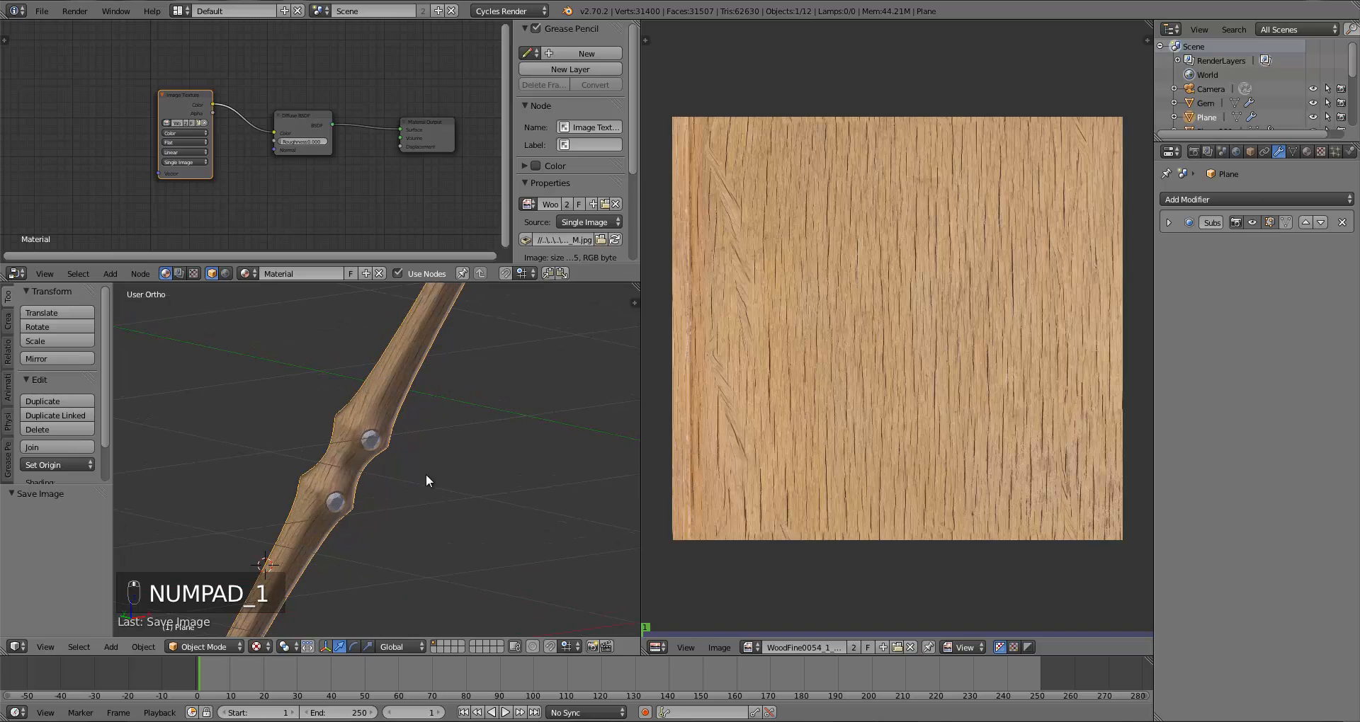
{"action": "left_click", "coordinate": [256, 646]}
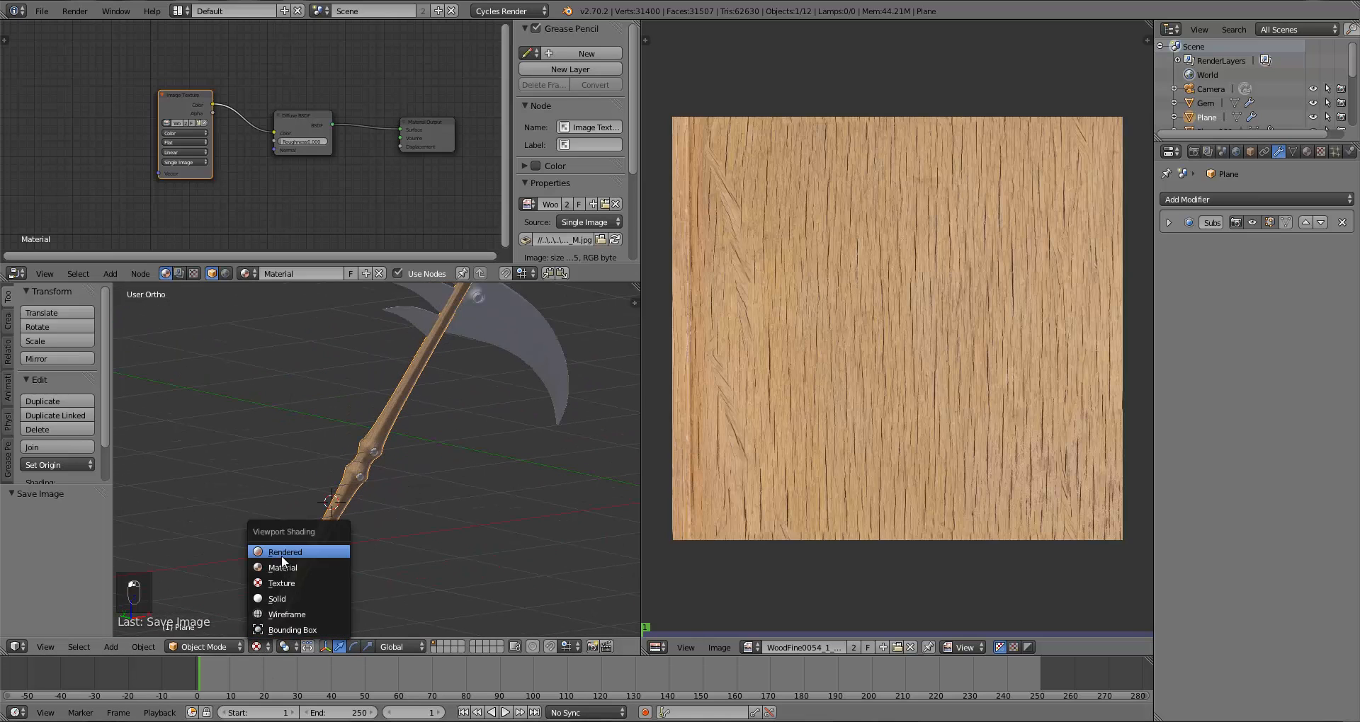
{"action": "left_click", "coordinate": [282, 554]}
{"action": "key", "text": "KP_0"}
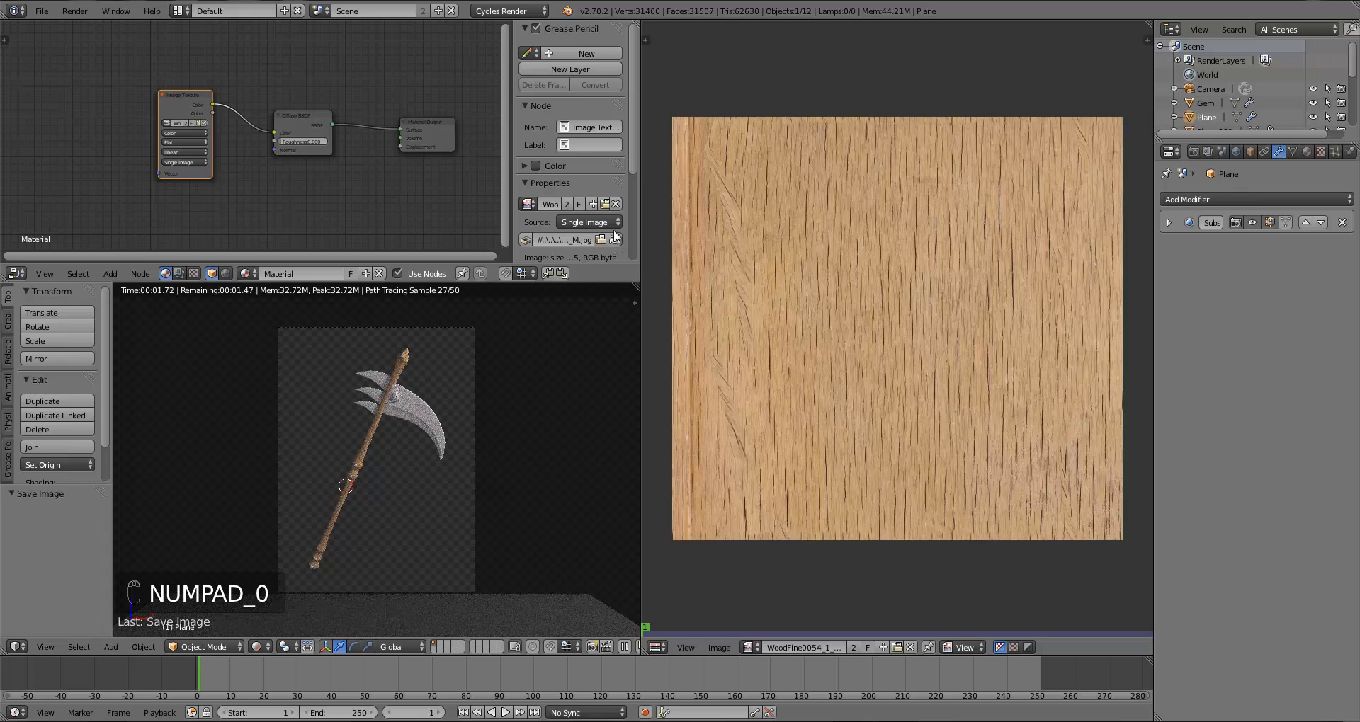
Step: Enlarge the 3D viewport over the node editor and switch its shading back to Solid
{"action": "left_click_drag", "start_coordinate": [634, 288], "coordinate": [617, 219]}
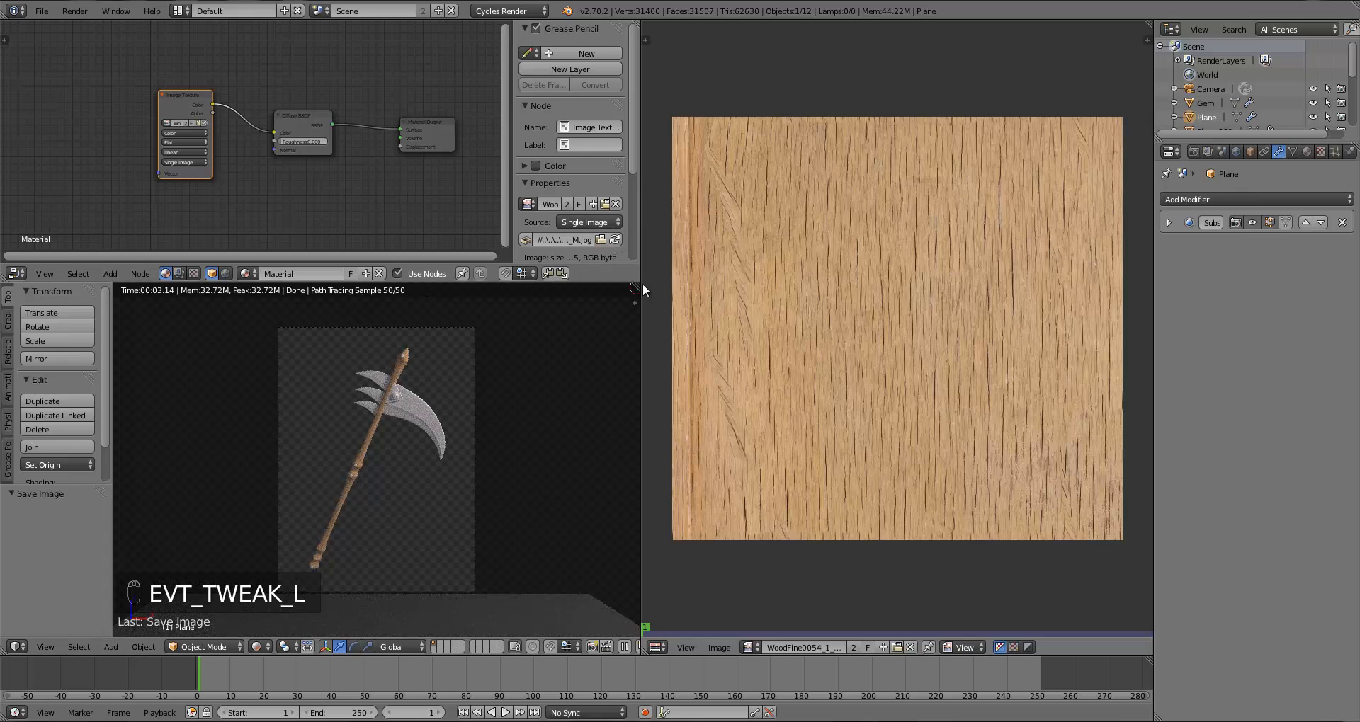
{"action": "left_click_drag", "start_coordinate": [639, 285], "coordinate": [631, 88]}
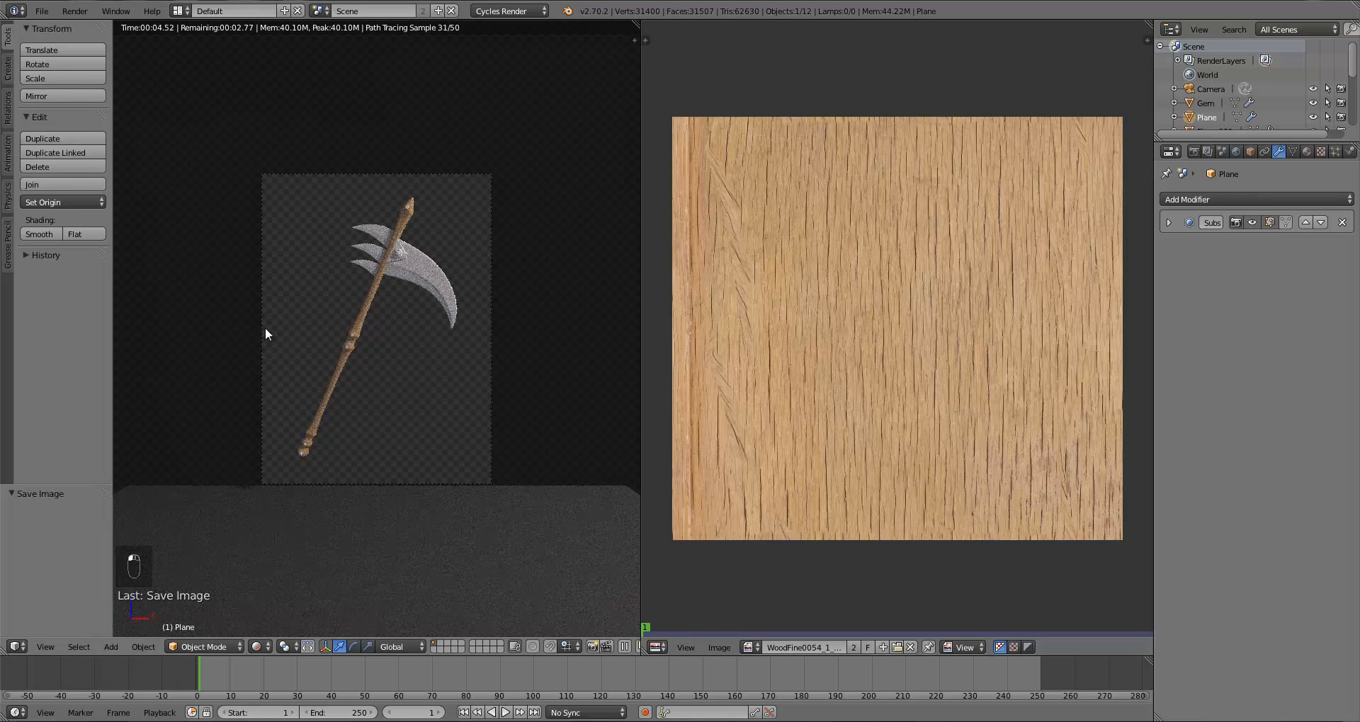
{"action": "key", "text": "z"}
{"action": "key", "text": "z"}
{"action": "key", "text": "z"}
{"action": "key", "text": "z"}
{"action": "key", "text": "z"}
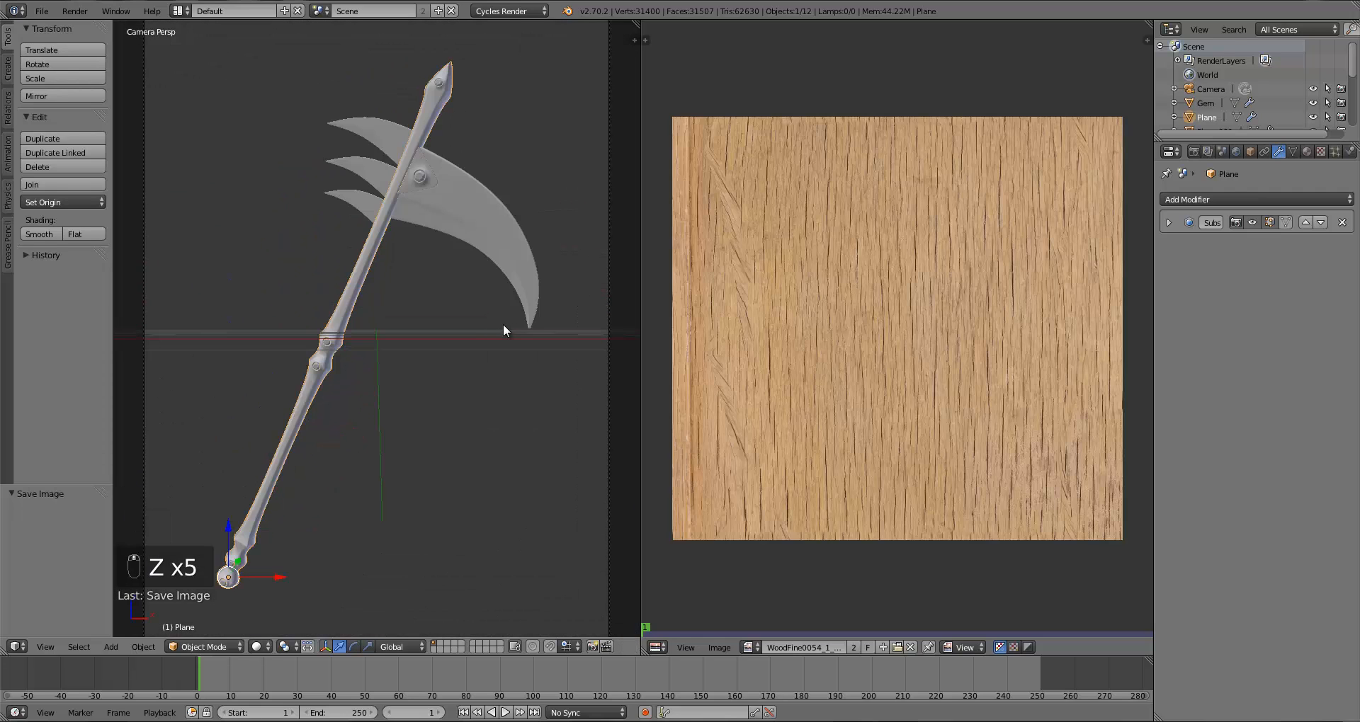
Step: Maximize the 3D viewport to full screen in camera view
{"action": "key", "text": "ctrl+Up"}
{"action": "scroll", "coordinate": [788, 340], "scroll_direction": "down", "scroll_amount": 7}
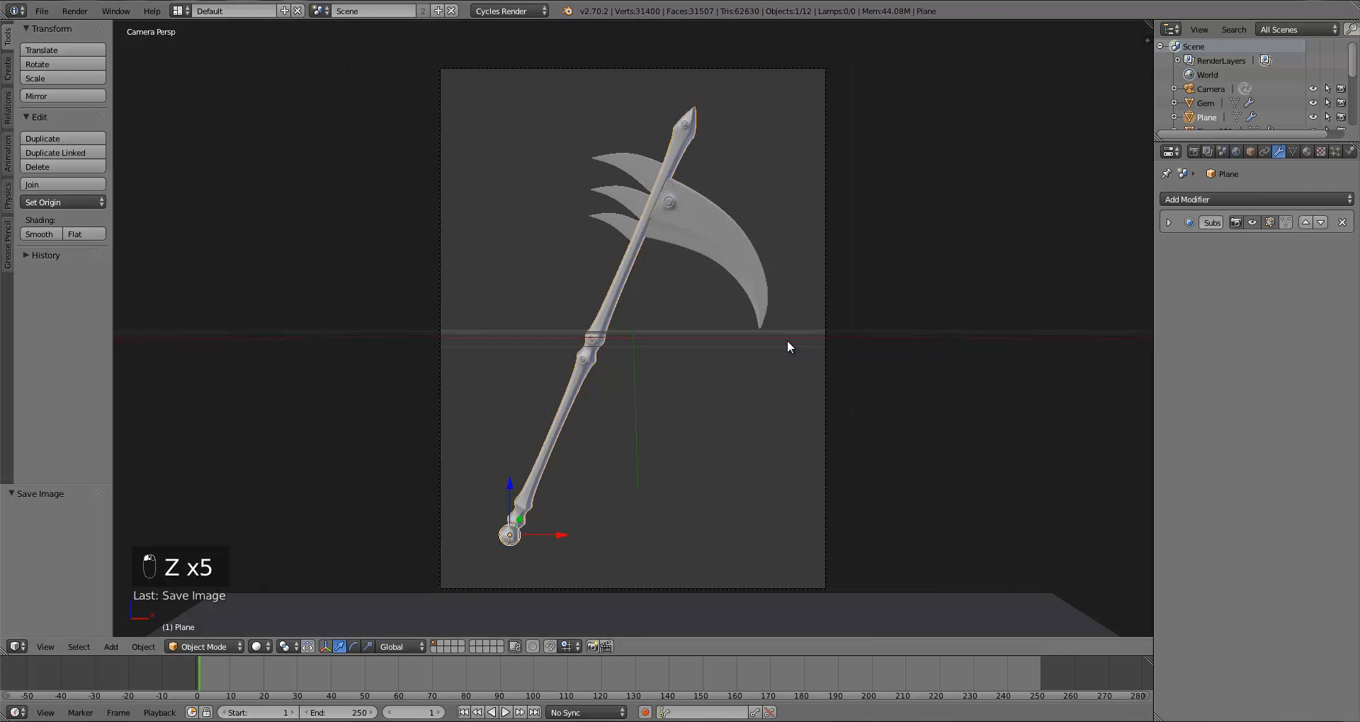
{"action": "scroll", "coordinate": [720, 351], "scroll_direction": "up", "scroll_amount": 6}
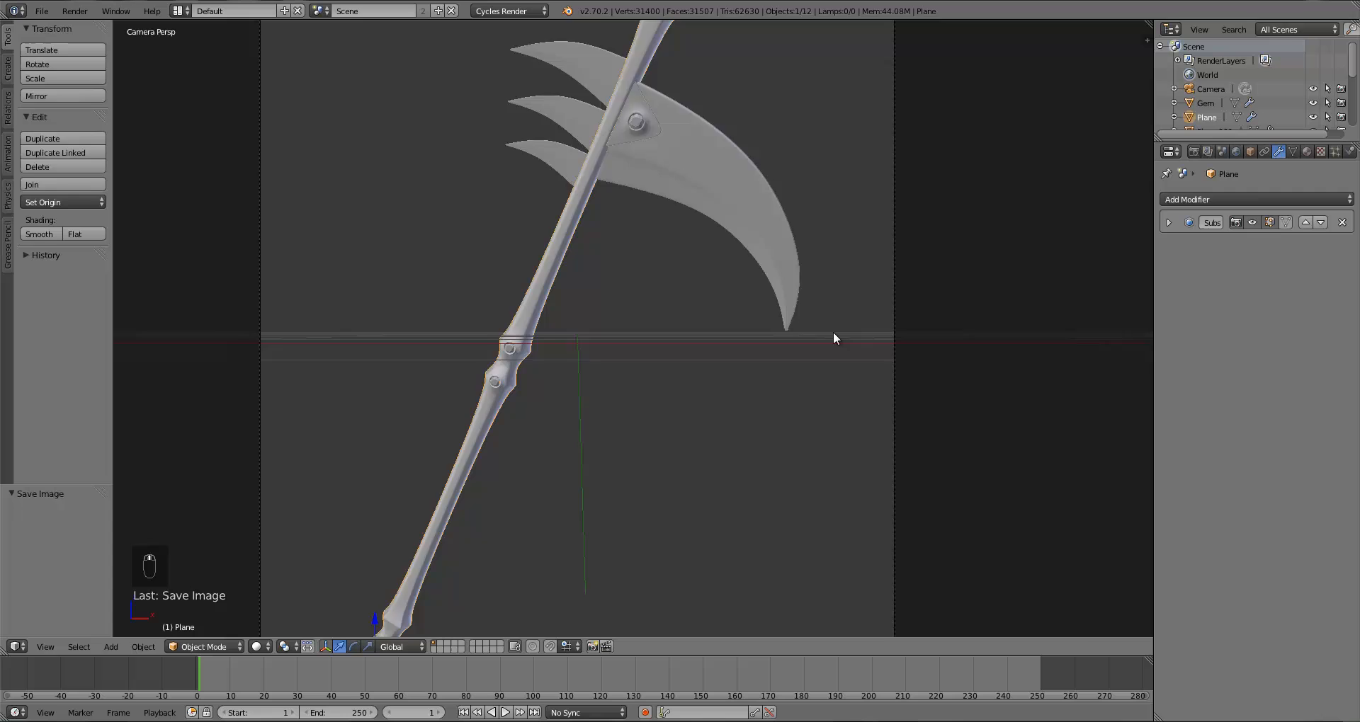
{"action": "scroll", "coordinate": [833, 332], "scroll_direction": "down", "scroll_amount": 3}
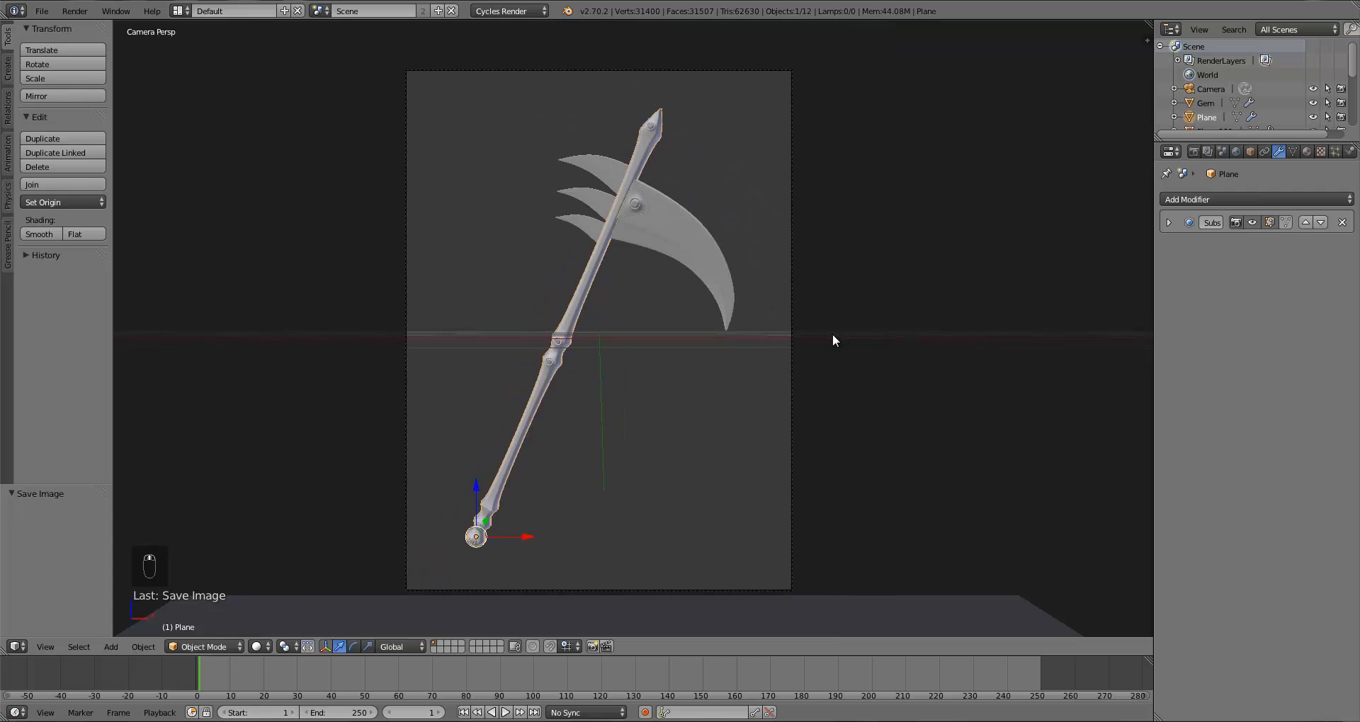
Step: Preview the scythe in Rendered shading, then switch the viewport back to Solid shading
{"action": "left_click", "coordinate": [261, 646]}
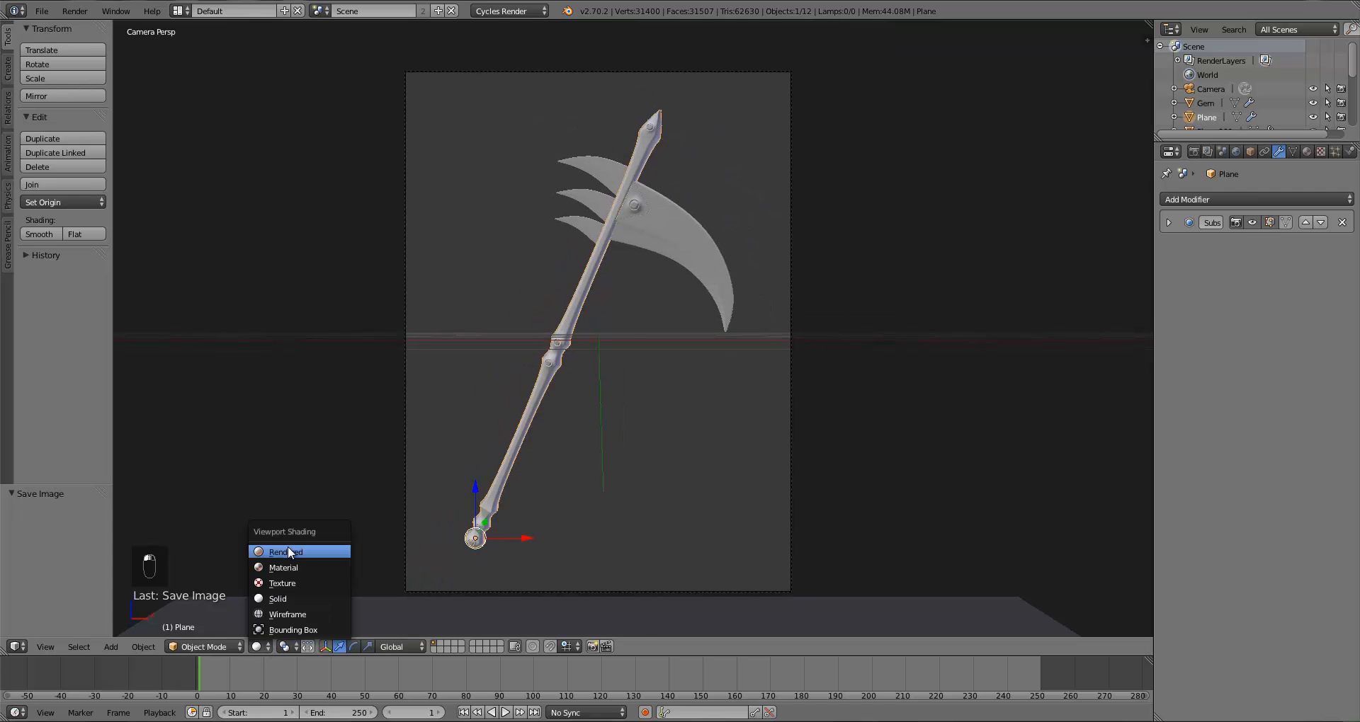
{"action": "left_click", "coordinate": [288, 552]}
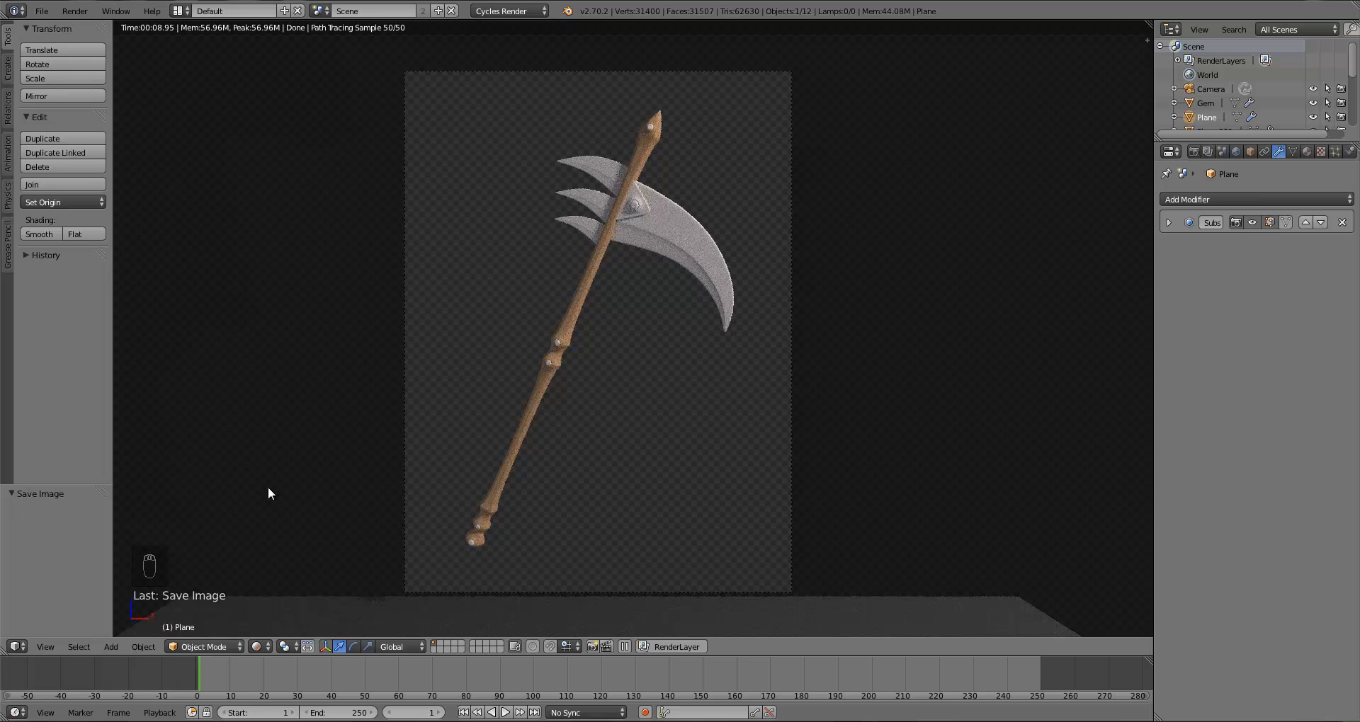
{"action": "scroll", "coordinate": [320, 496], "scroll_direction": "down", "scroll_amount": 1}
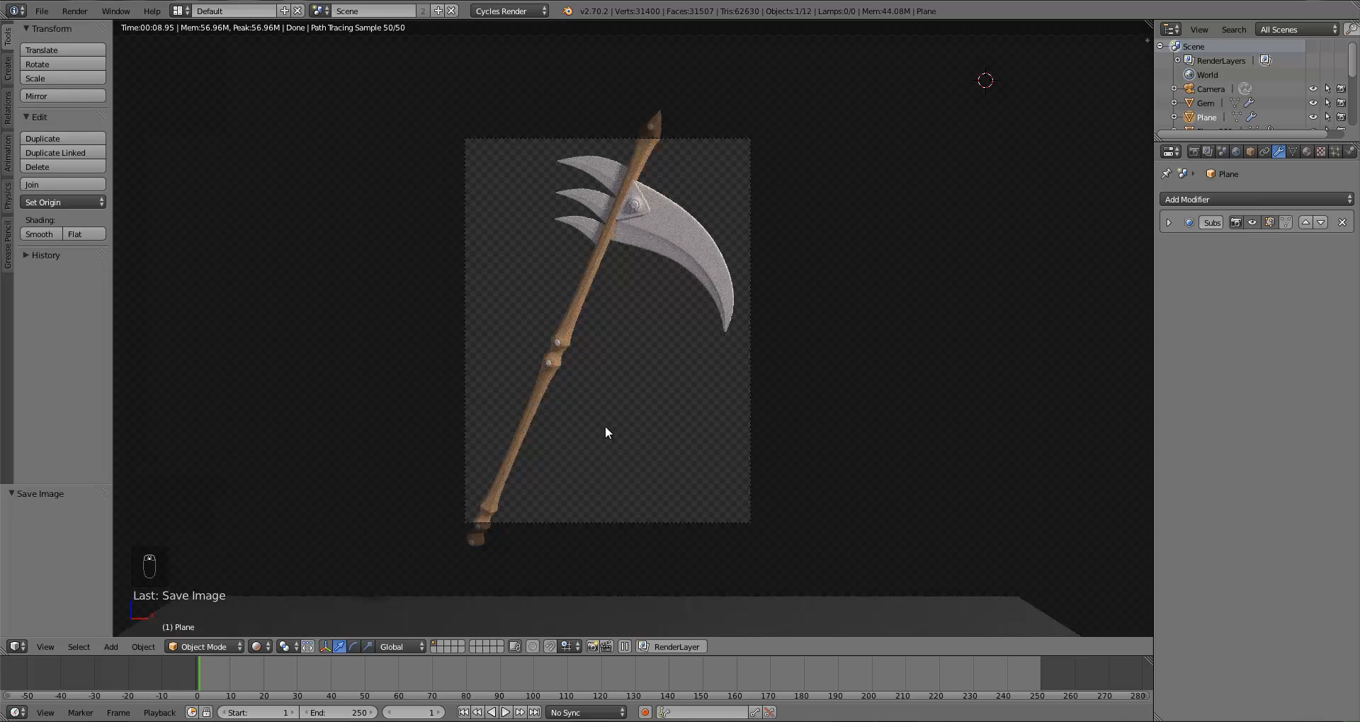
{"action": "key", "text": "z"}
{"action": "key", "text": "z"}
{"action": "key", "text": "z"}
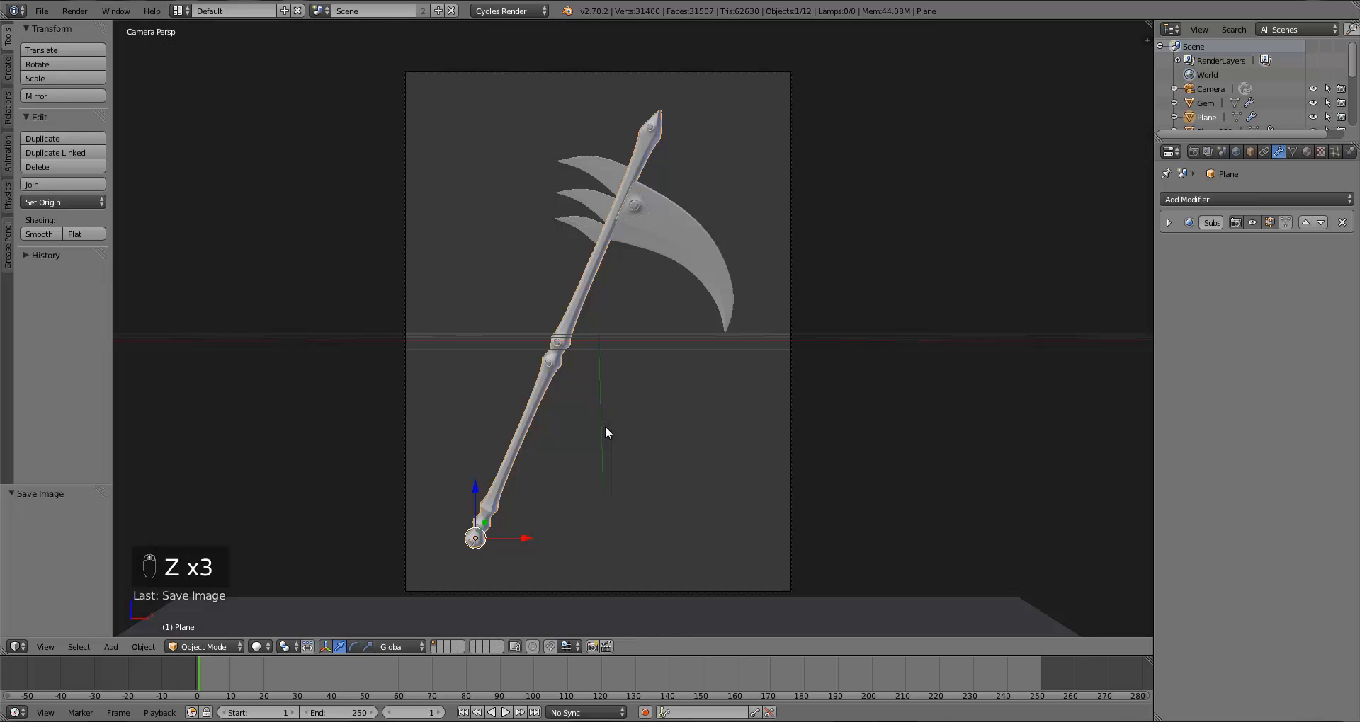
Step: Split the 3D viewport and turn the upper area into the Node Editor
{"action": "left_click_drag", "start_coordinate": [1146, 25], "coordinate": [1084, 270]}
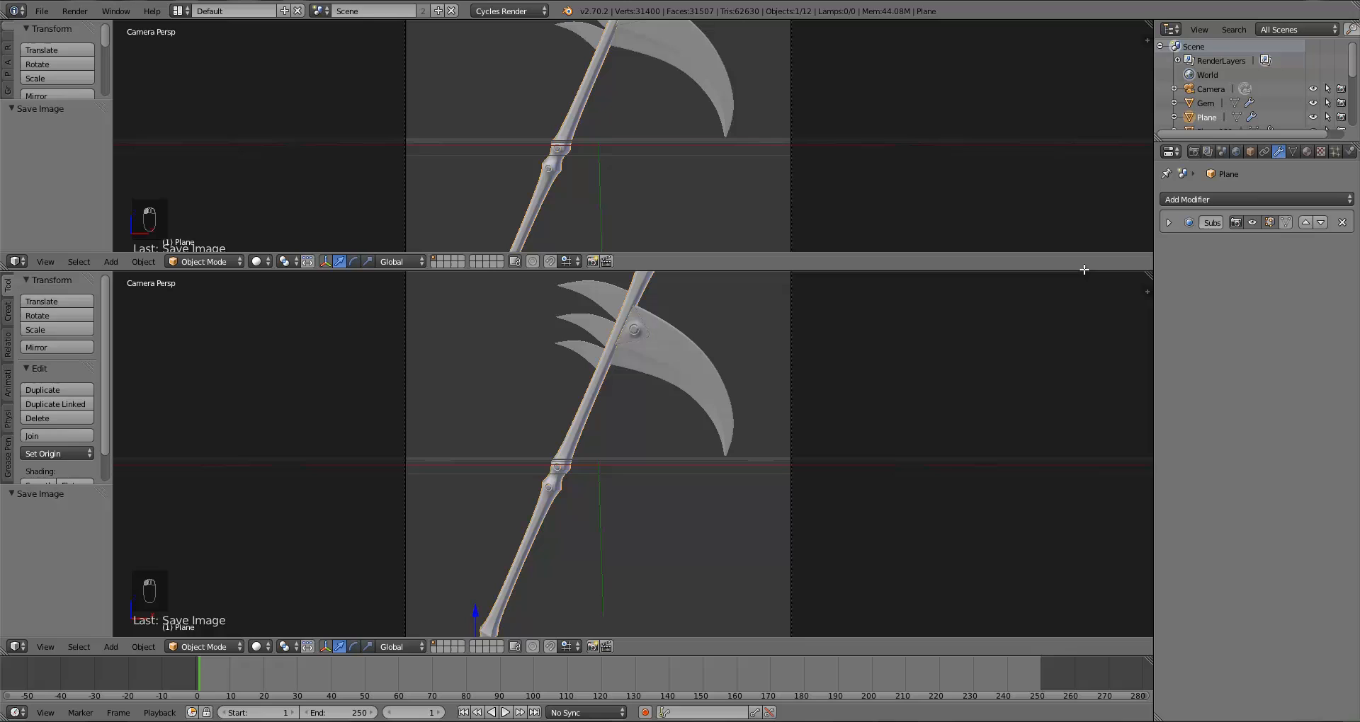
{"action": "left_click", "coordinate": [18, 262]}
{"action": "left_click", "coordinate": [49, 434]}
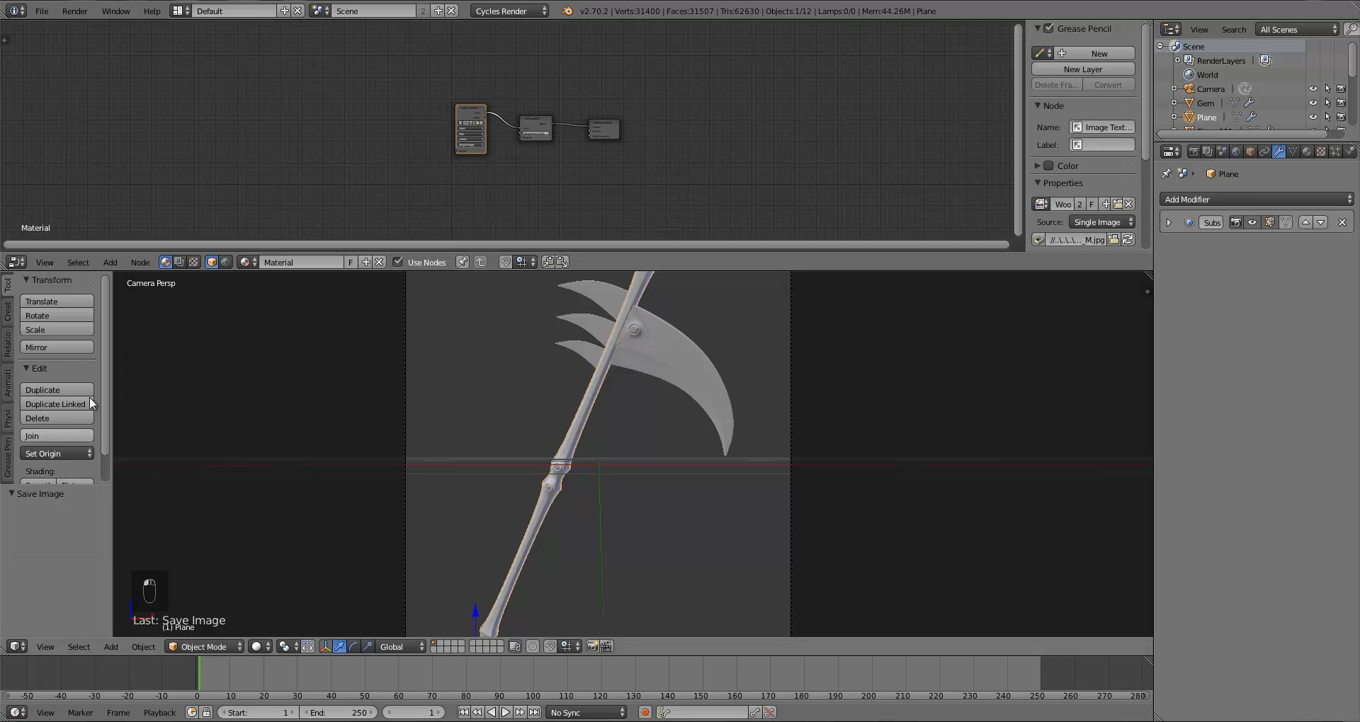
Step: Spread out the material nodes, moving the Image Texture node to the far left, and deselect everything
{"action": "scroll", "coordinate": [517, 215], "scroll_direction": "up", "scroll_amount": 3}
{"action": "scroll", "coordinate": [517, 215], "scroll_direction": "up", "scroll_amount": 2}
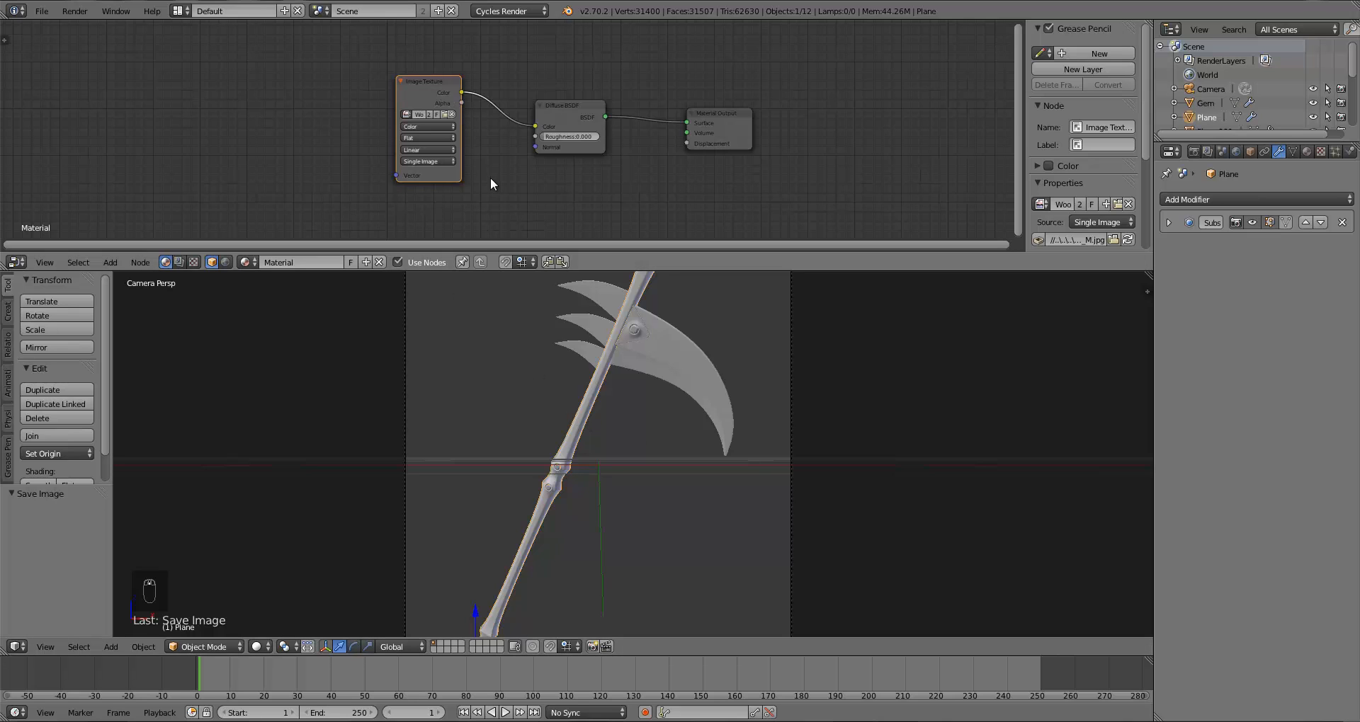
{"action": "scroll", "coordinate": [490, 177], "scroll_direction": "up", "scroll_amount": 1}
{"action": "left_click_drag", "start_coordinate": [398, 107], "coordinate": [77, 79]}
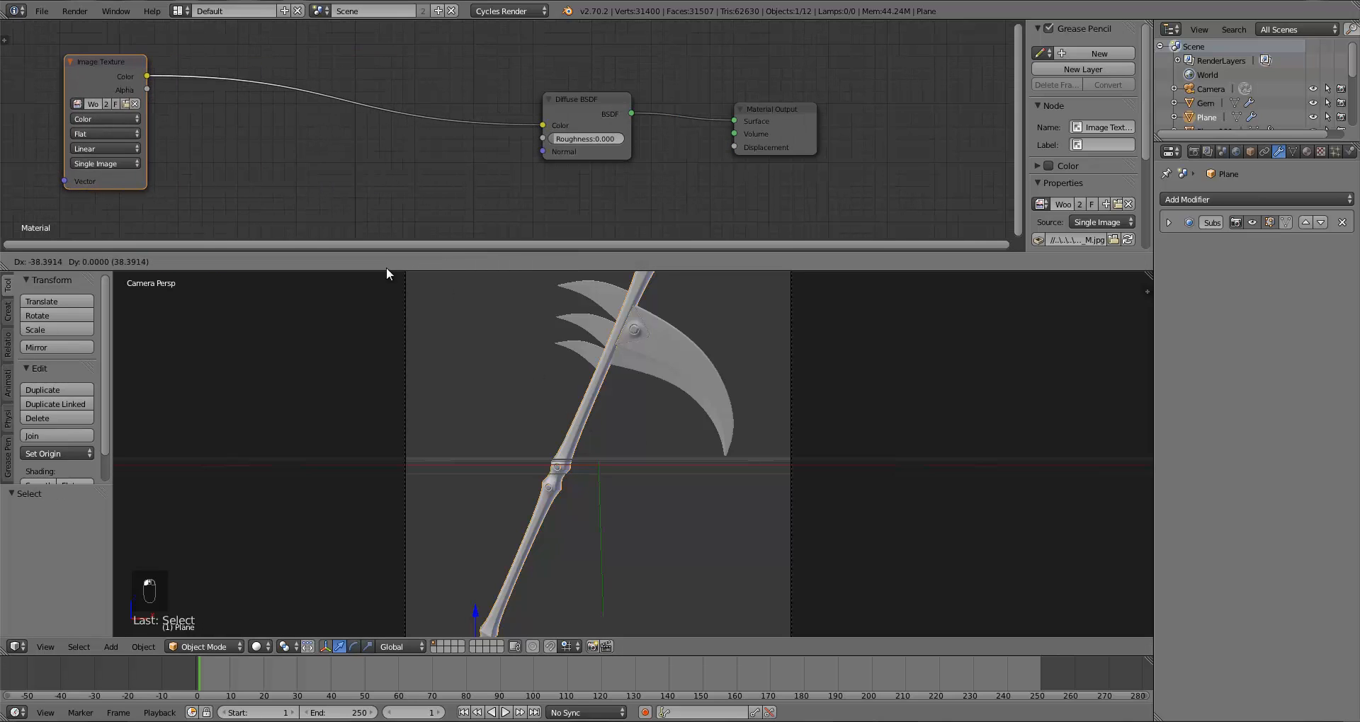
{"action": "left_click_drag", "start_coordinate": [499, 271], "coordinate": [499, 300]}
{"action": "left_click_drag", "start_coordinate": [81, 84], "coordinate": [23, 41]}
{"action": "left_click_drag", "start_coordinate": [575, 116], "coordinate": [36, 44]}
{"action": "scroll", "coordinate": [184, 128], "scroll_direction": "down", "scroll_amount": 4}
{"action": "scroll", "coordinate": [196, 129], "scroll_direction": "up", "scroll_amount": 2}
{"action": "left_click_drag", "start_coordinate": [240, 82], "coordinate": [500, 119]}
{"action": "key", "text": "a"}
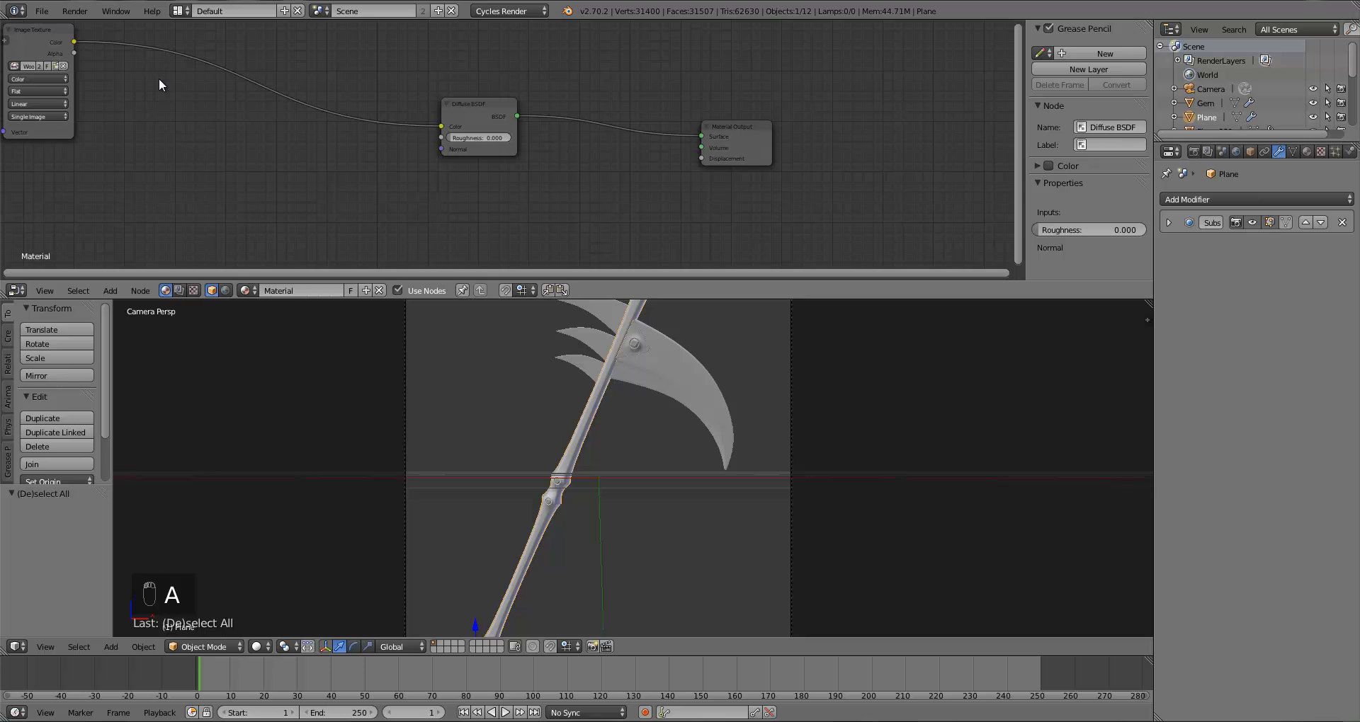
Step: Add a Bright/Contrast node and insert it on the link between Image Texture and Diffuse BSDF
{"action": "key", "text": "shift+a"}
{"action": "mouse_move", "coordinate": [129, 80]}
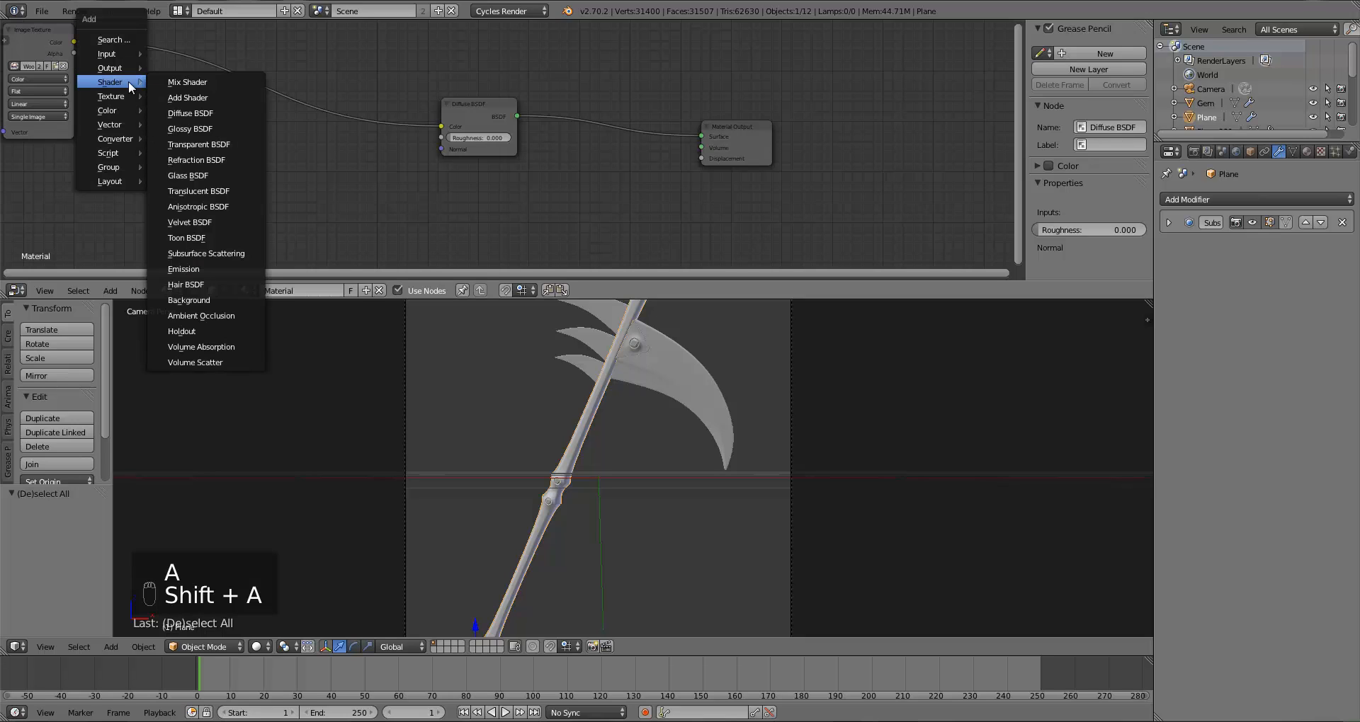
{"action": "mouse_move", "coordinate": [116, 107]}
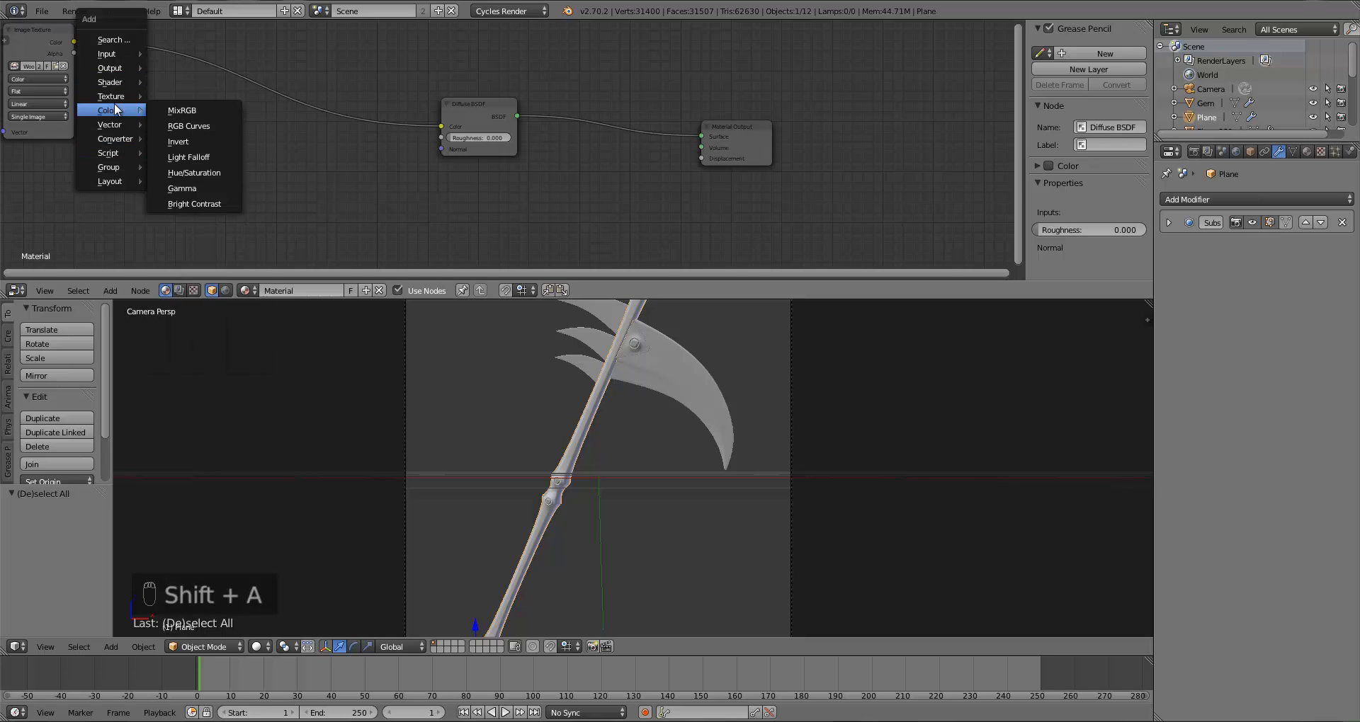
{"action": "left_click", "coordinate": [193, 203]}
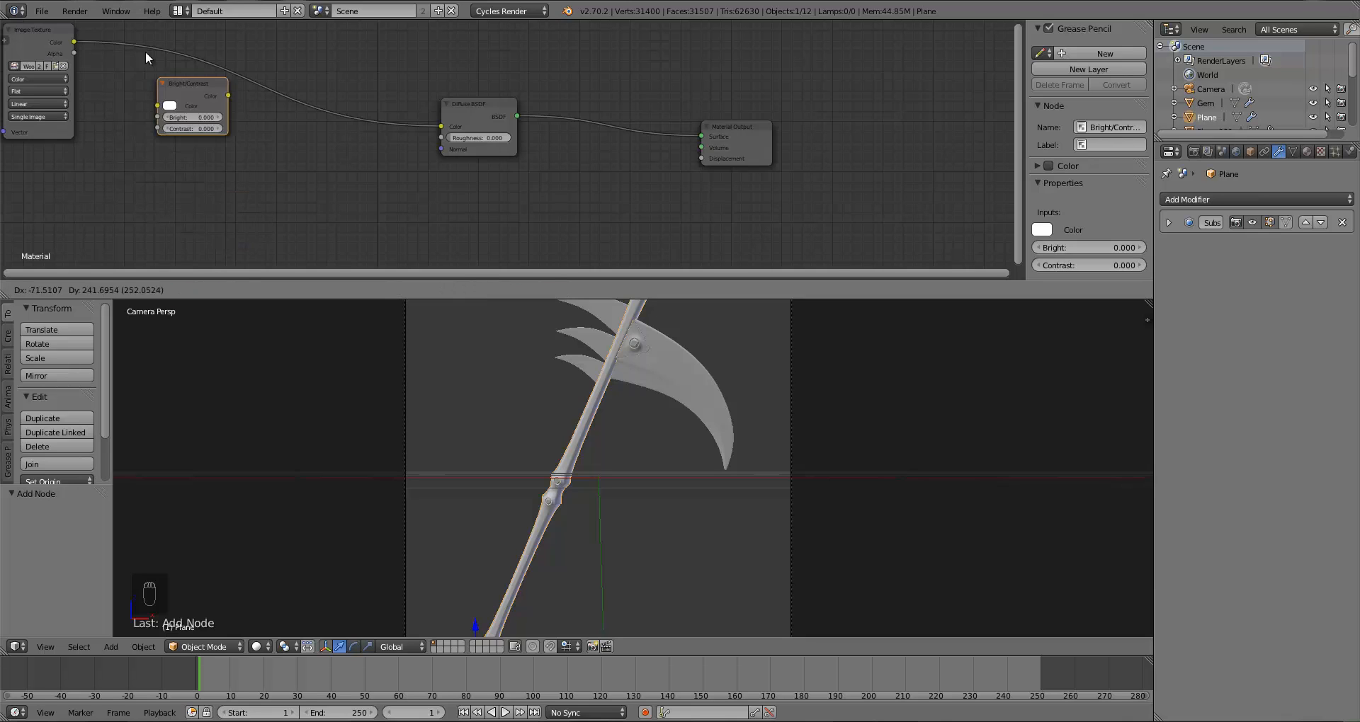
{"action": "left_click", "coordinate": [169, 65]}
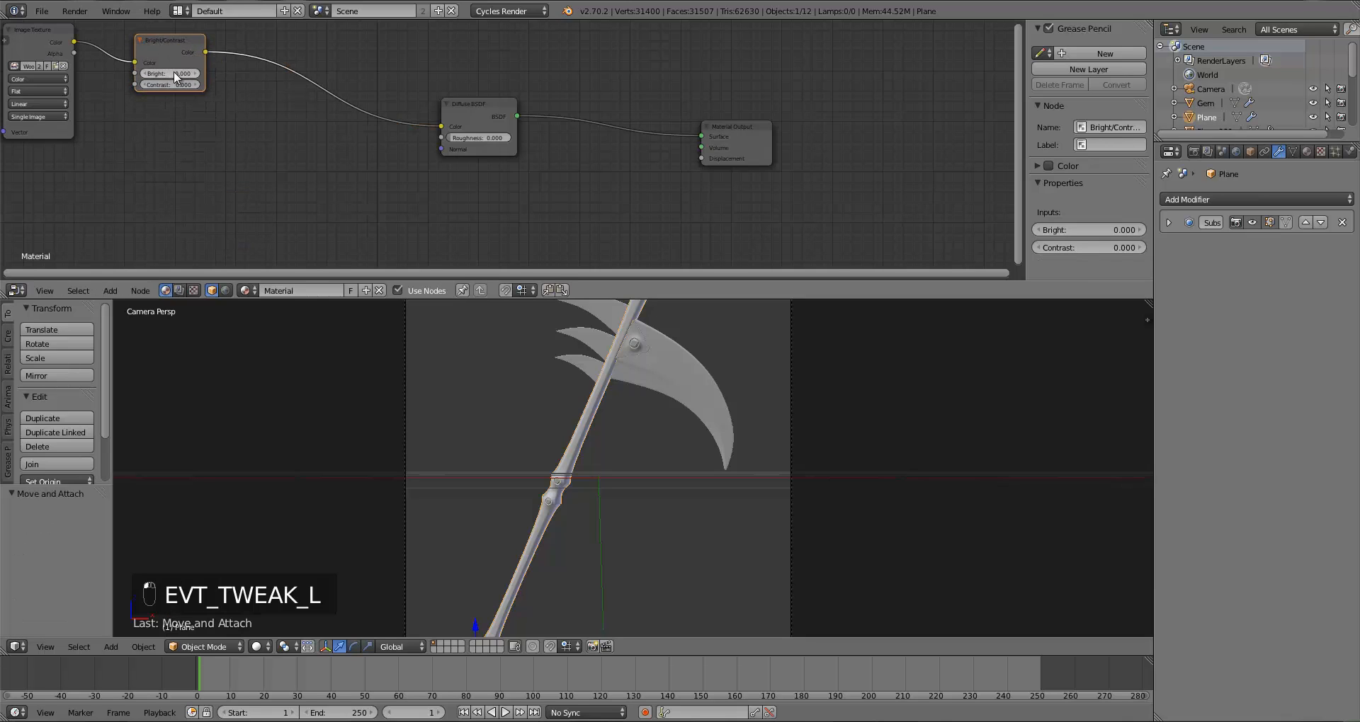
Step: Set the Bright/Contrast node's Bright to -0.5 and Contrast to 0.25
{"action": "left_click", "coordinate": [174, 73]}
{"action": "key", "text": "BackSpace"}
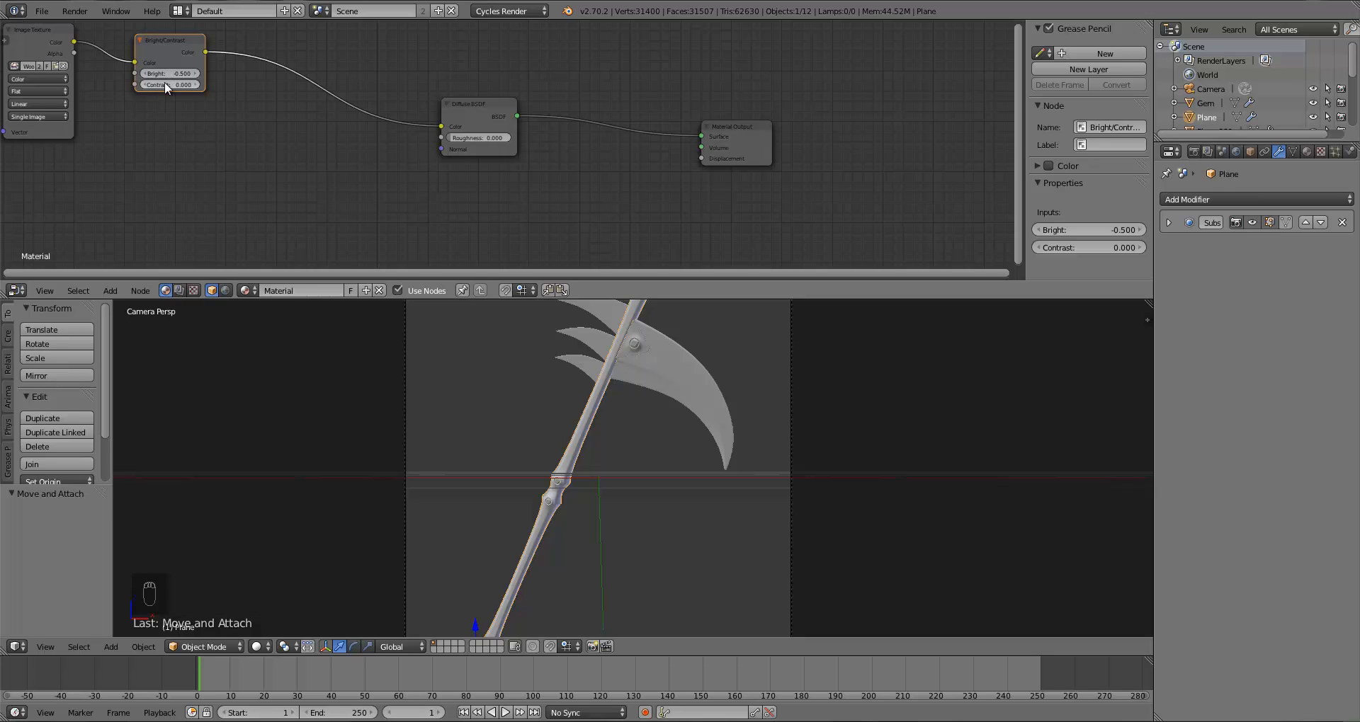
{"action": "left_click", "coordinate": [165, 84]}
{"action": "type", "text": "0.25"}
{"action": "key", "text": "Return"}
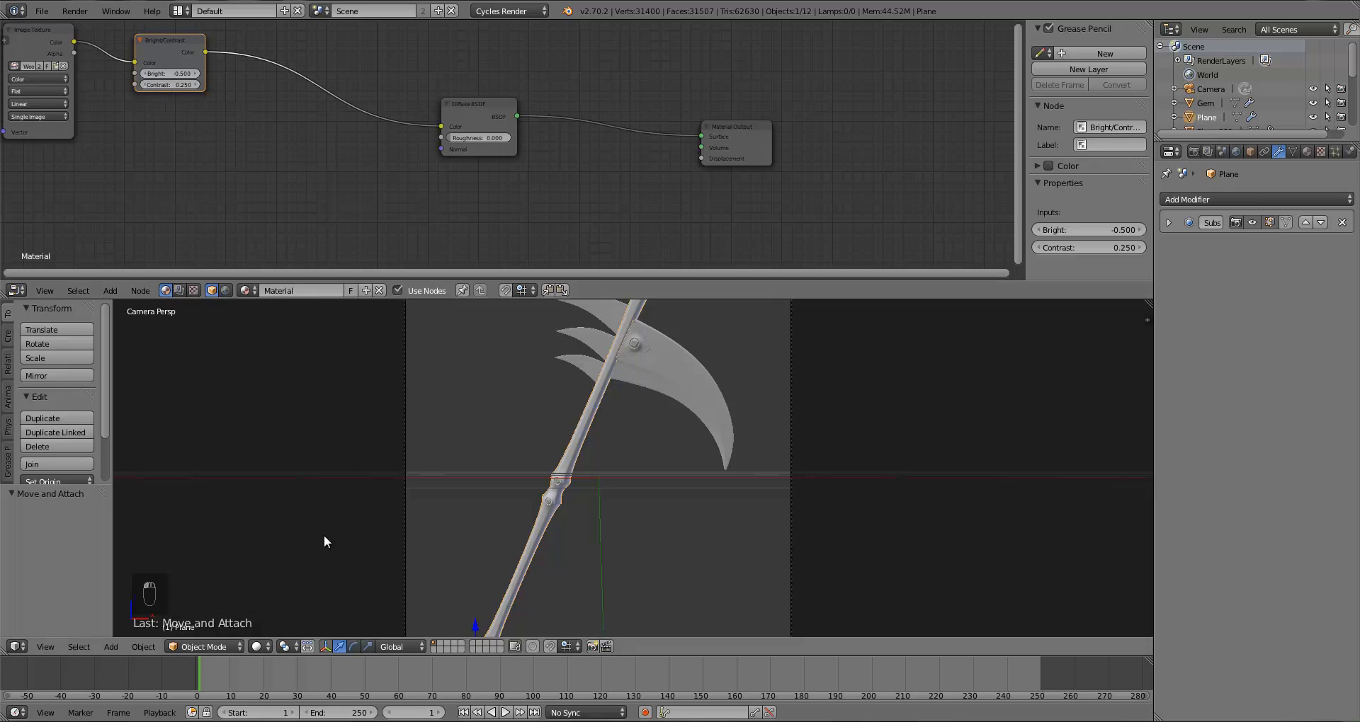
Step: Preview the handle in Rendered shading, zoomed in on the handle
{"action": "key", "text": "z"}
{"action": "left_click", "coordinate": [285, 552]}
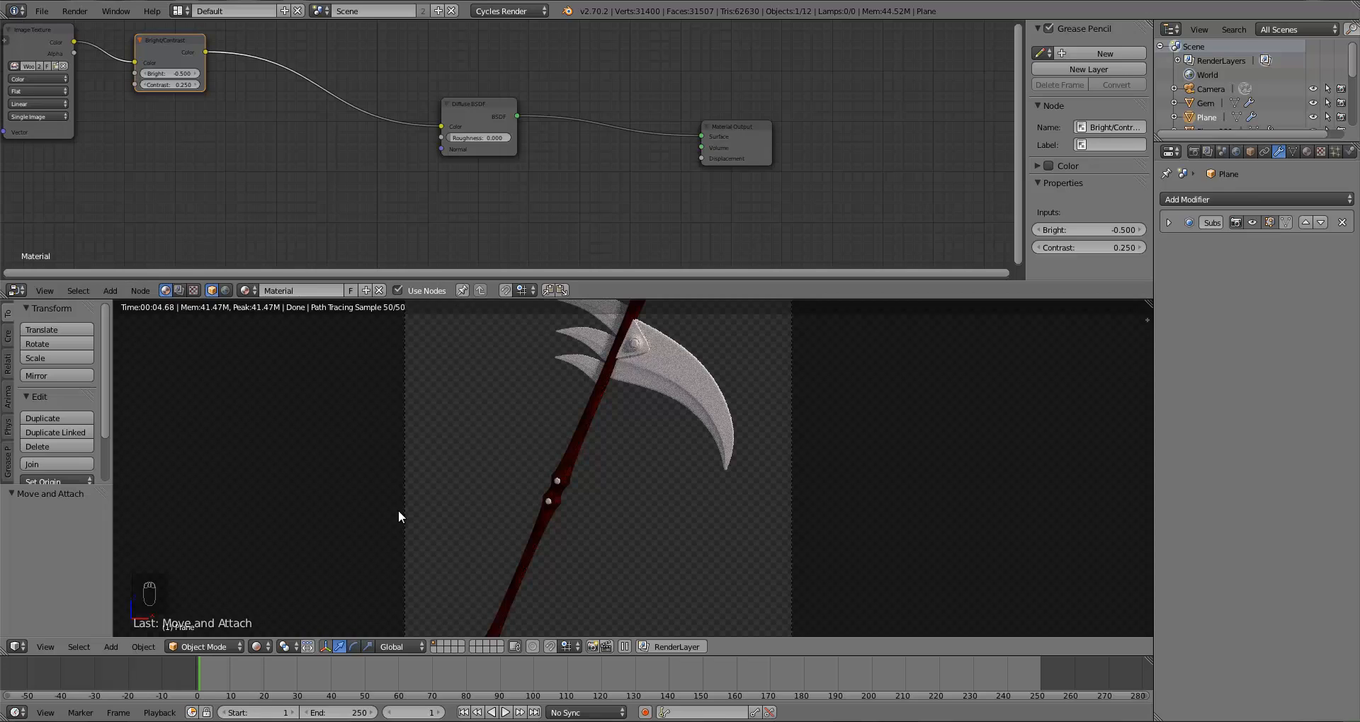
{"action": "scroll", "coordinate": [560, 451], "scroll_direction": "up", "scroll_amount": 4}
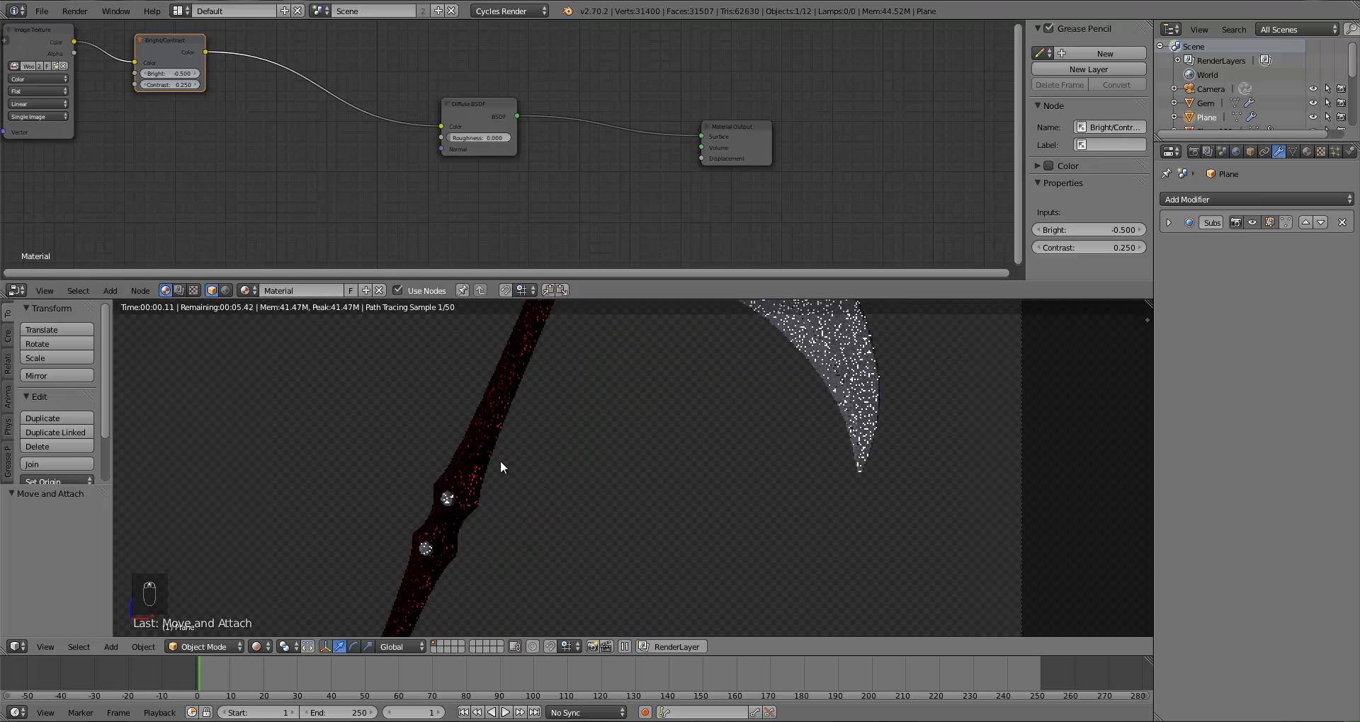
{"action": "scroll", "coordinate": [500, 460], "scroll_direction": "up", "scroll_amount": 3}
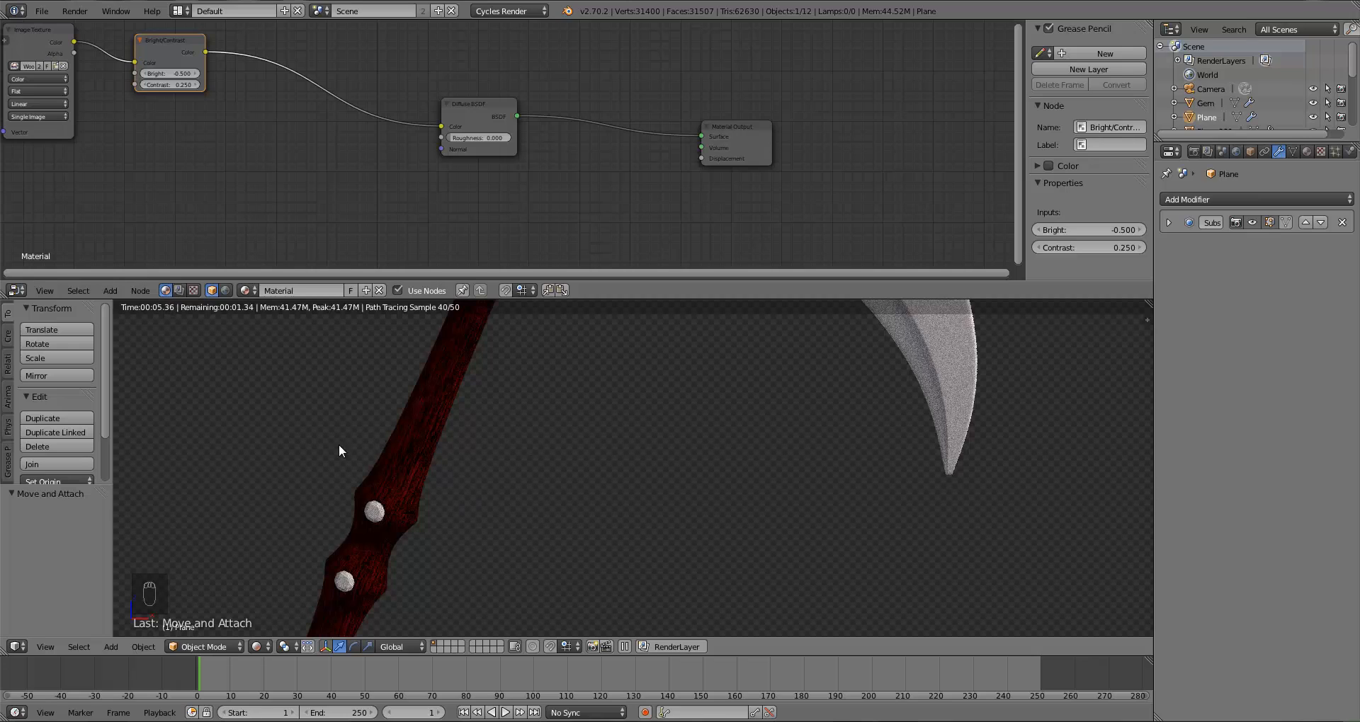
Step: Set the Bright value to -0.55
{"action": "left_click", "coordinate": [174, 74]}
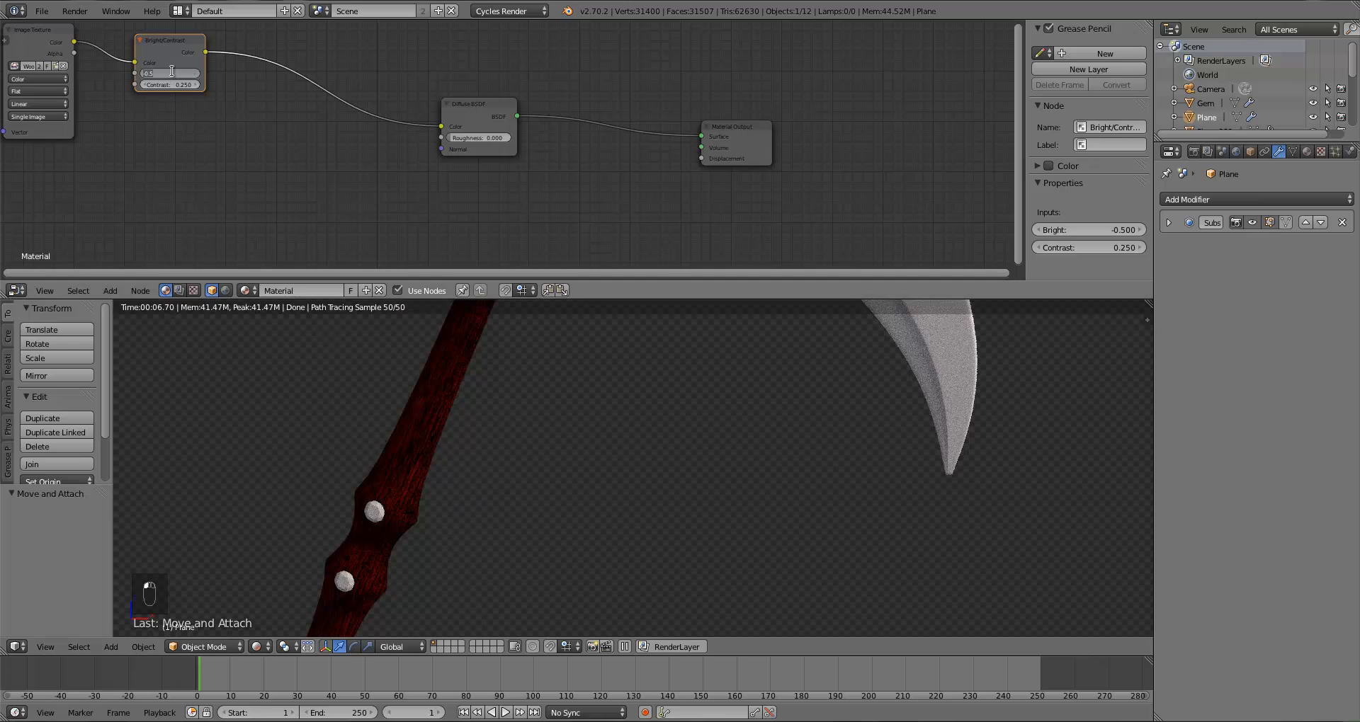
{"action": "key", "text": "BackSpace"}
{"action": "type", "text": "-0.55"}
{"action": "key", "text": "Return"}
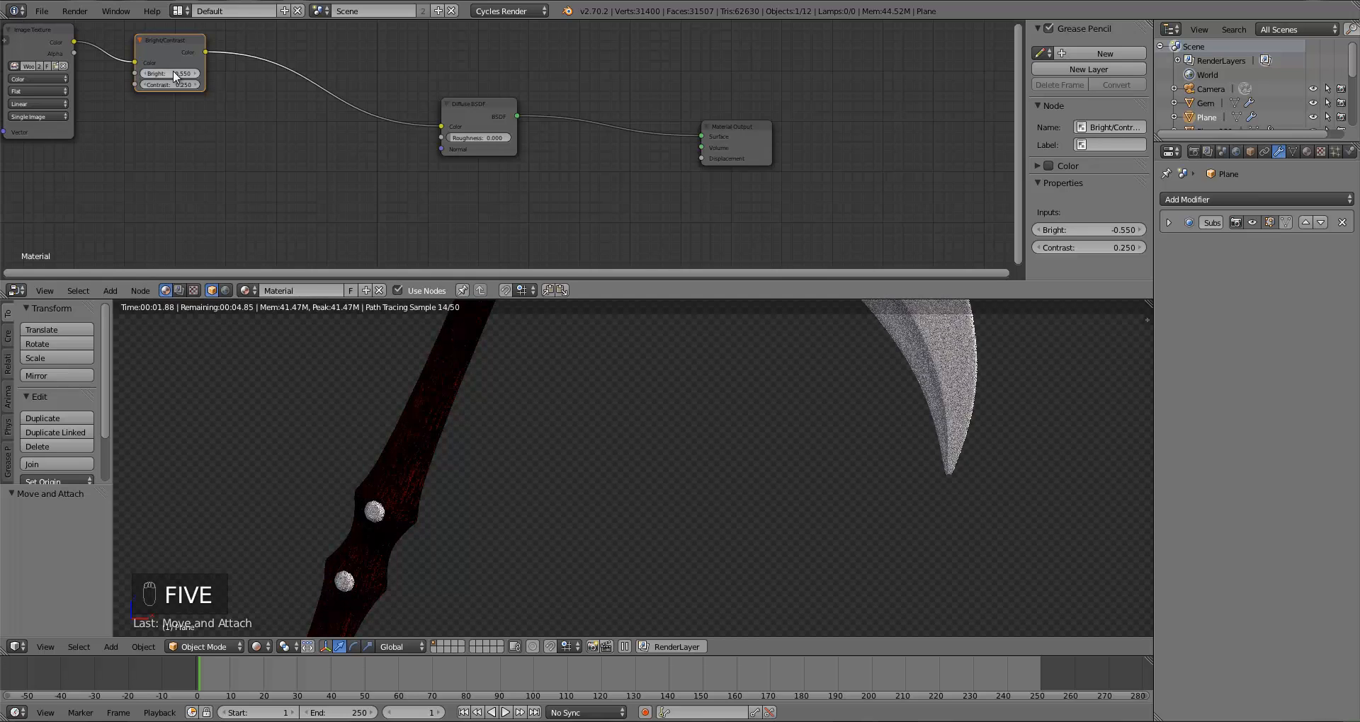
Step: Move the Diffuse BSDF node further right to make room and deselect all nodes
{"action": "scroll", "coordinate": [550, 448], "scroll_direction": "down", "scroll_amount": 2}
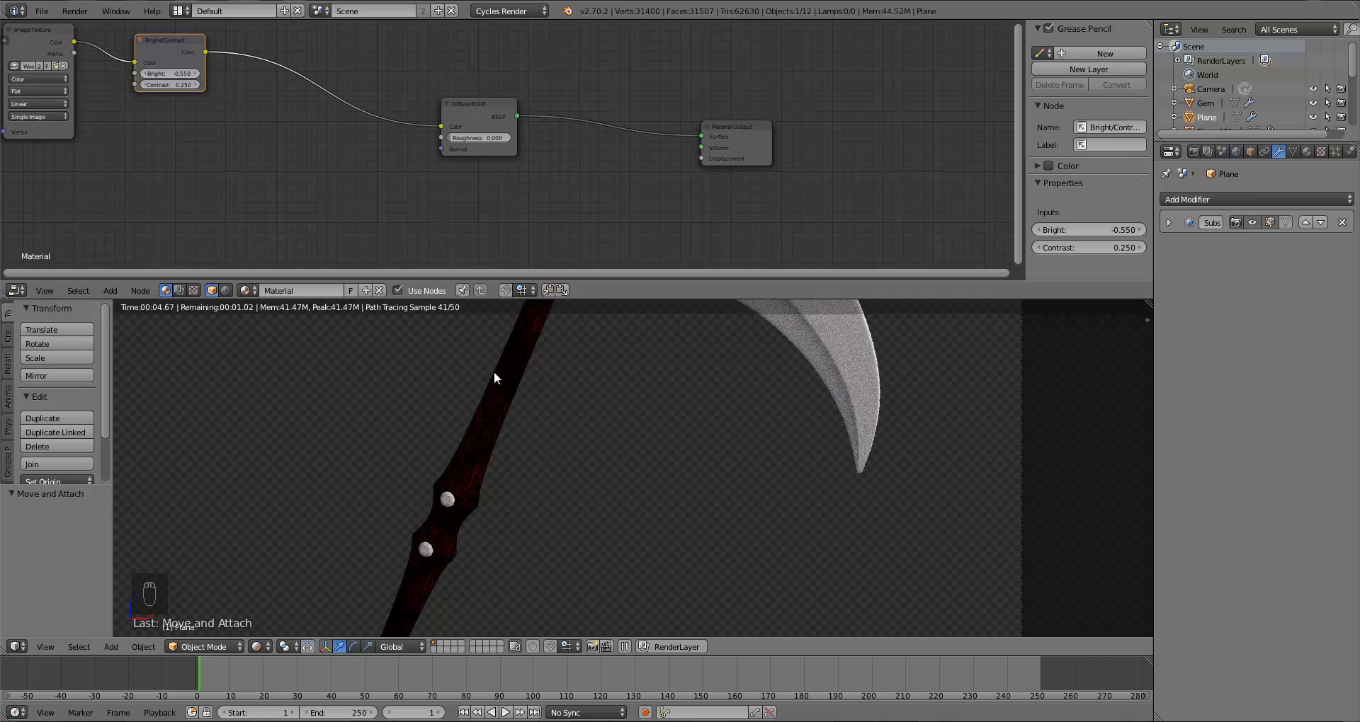
{"action": "left_click_drag", "start_coordinate": [511, 114], "coordinate": [540, 114]}
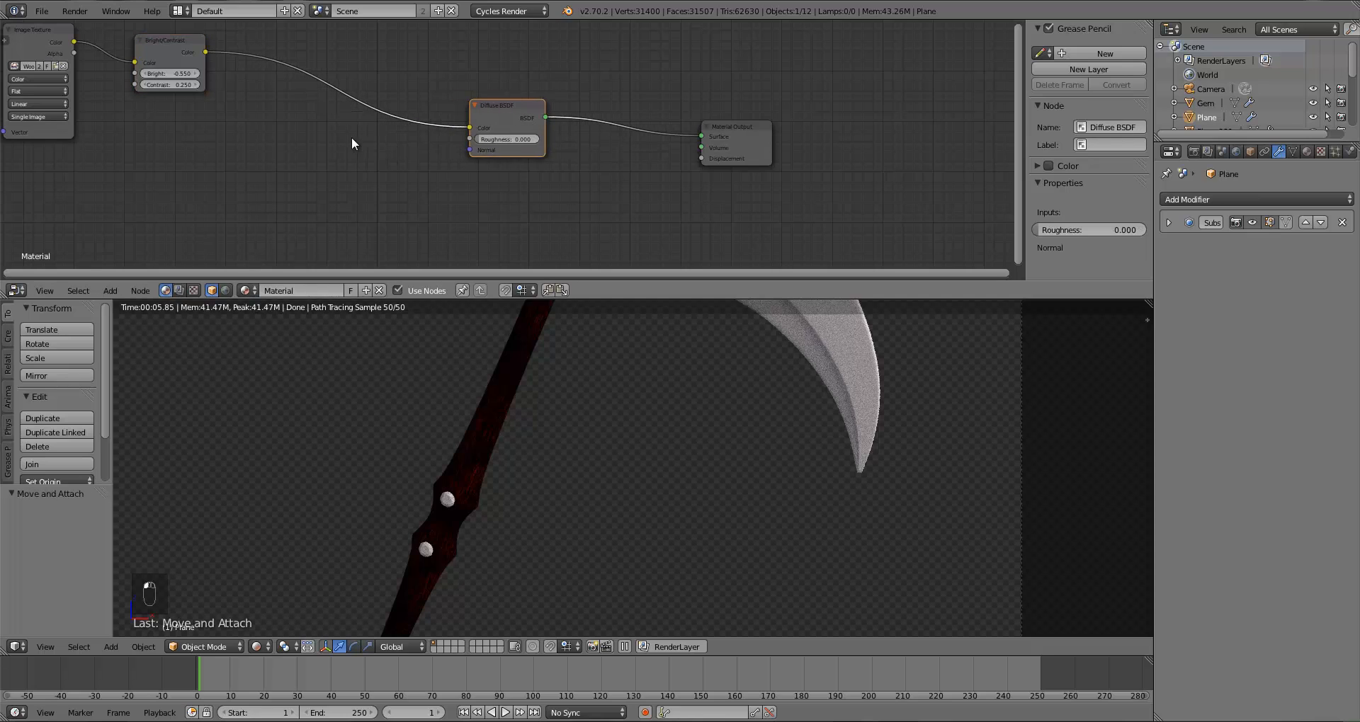
{"action": "key", "text": "a"}
Step: Add a Hue/Saturation/Value node and insert it between the Bright/Contrast and Diffuse BSDF nodes
{"action": "key", "text": "shift+a"}
{"action": "mouse_move", "coordinate": [265, 108]}
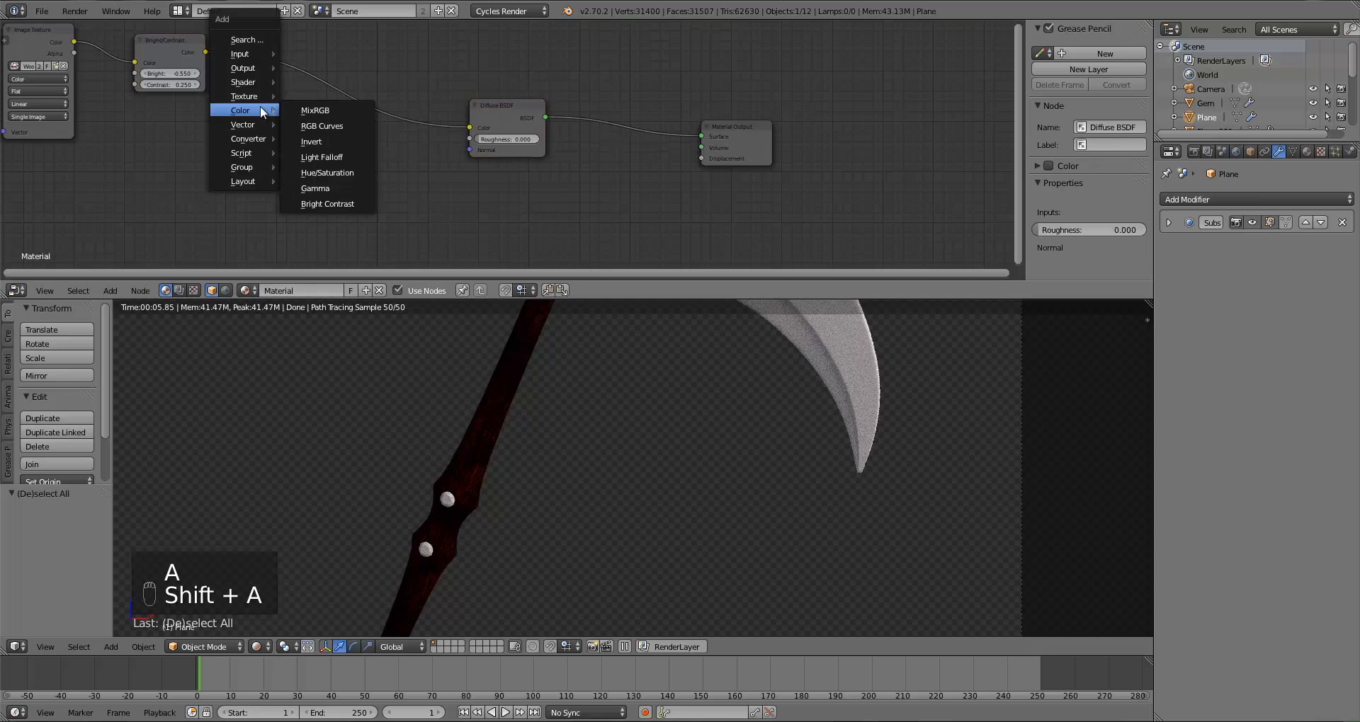
{"action": "left_click", "coordinate": [328, 173]}
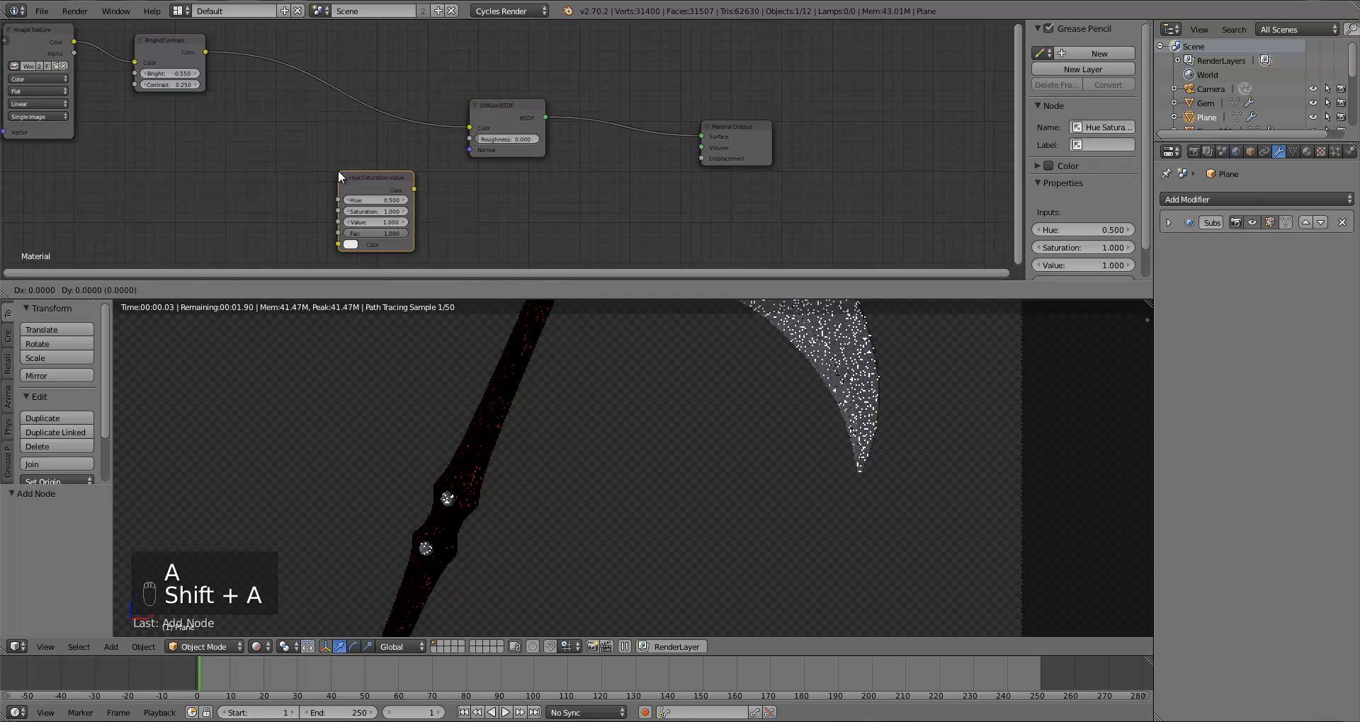
{"action": "left_click", "coordinate": [274, 56]}
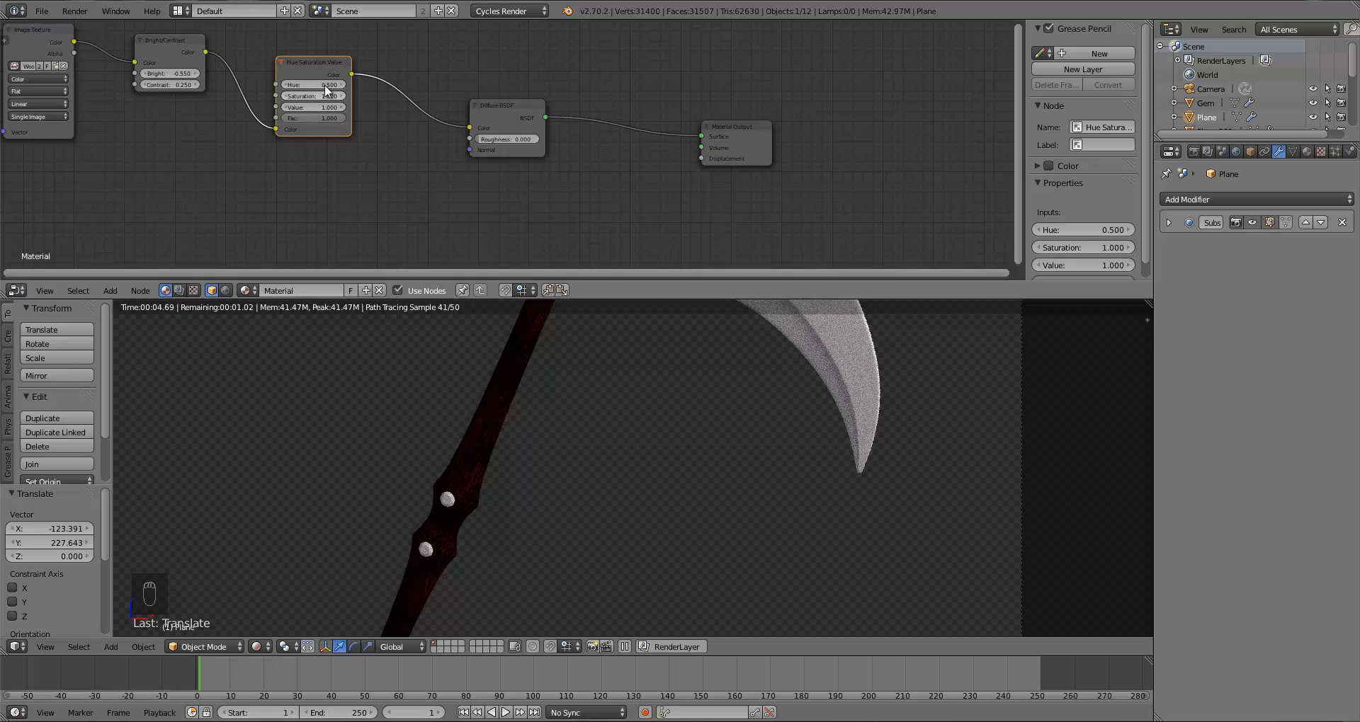
Step: Set the Hue/Saturation/Value node's Hue to 0.6
{"action": "left_click", "coordinate": [326, 87]}
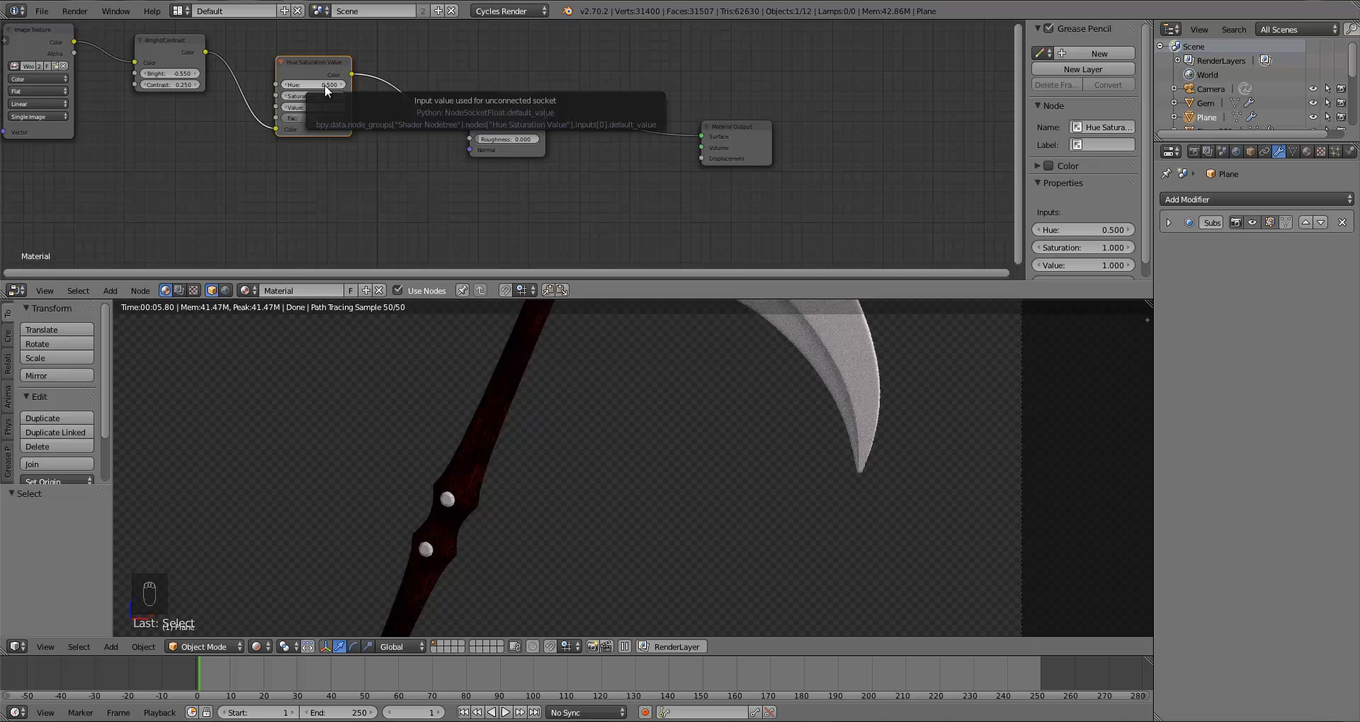
{"action": "left_click", "coordinate": [324, 84]}
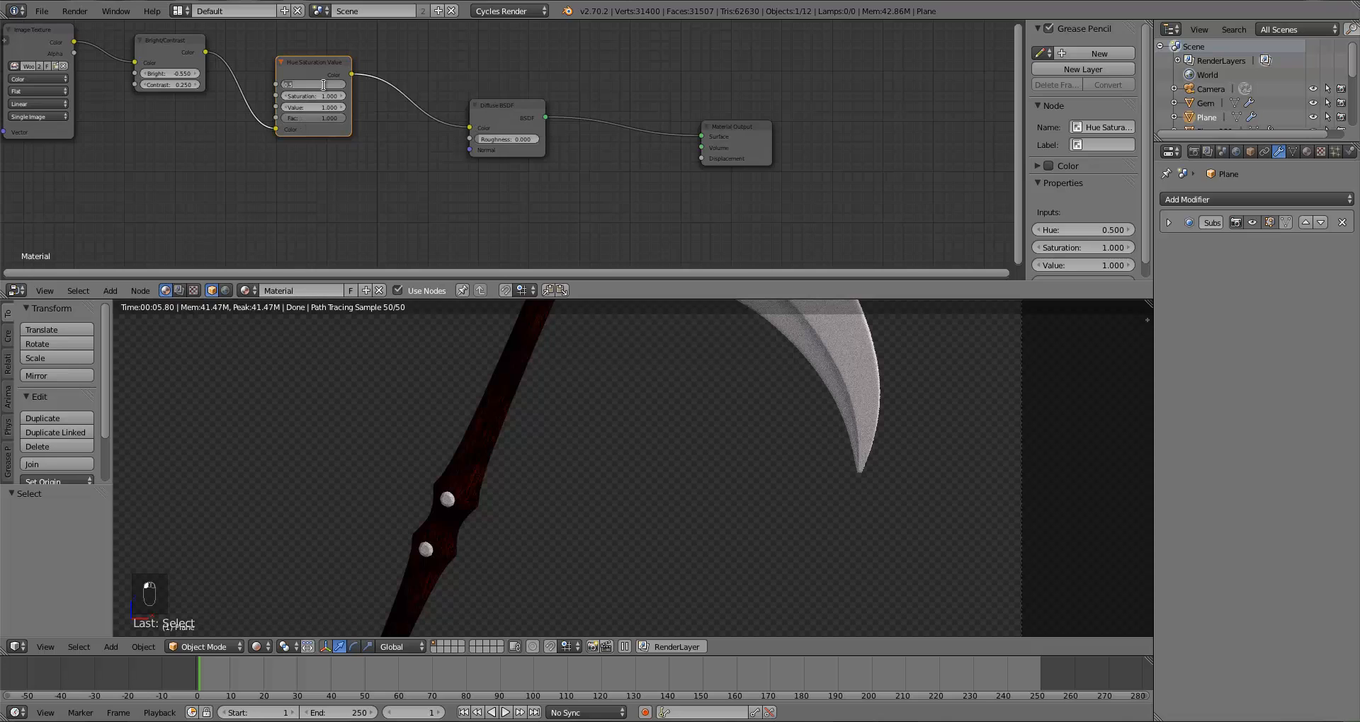
{"action": "type", "text": "0.6"}
{"action": "key", "text": "Return"}
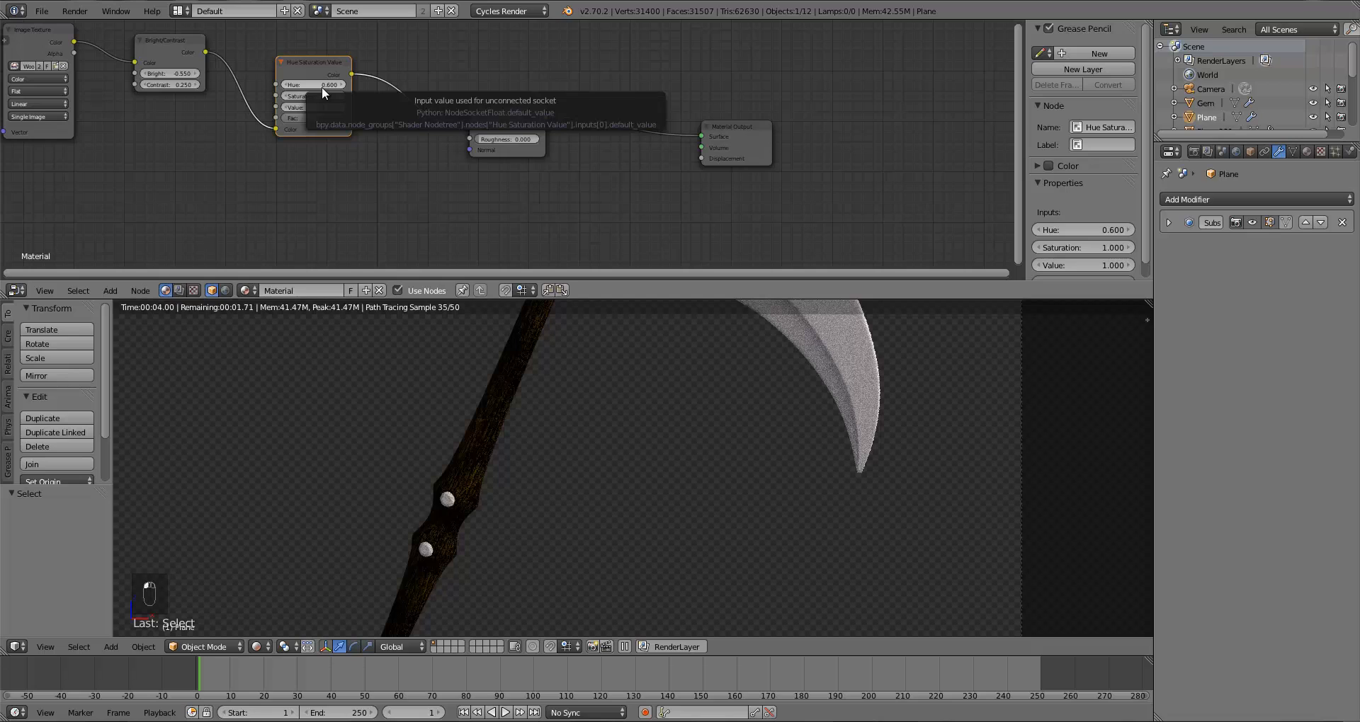
Step: Set the Hue to 0.4
{"action": "left_click", "coordinate": [322, 85]}
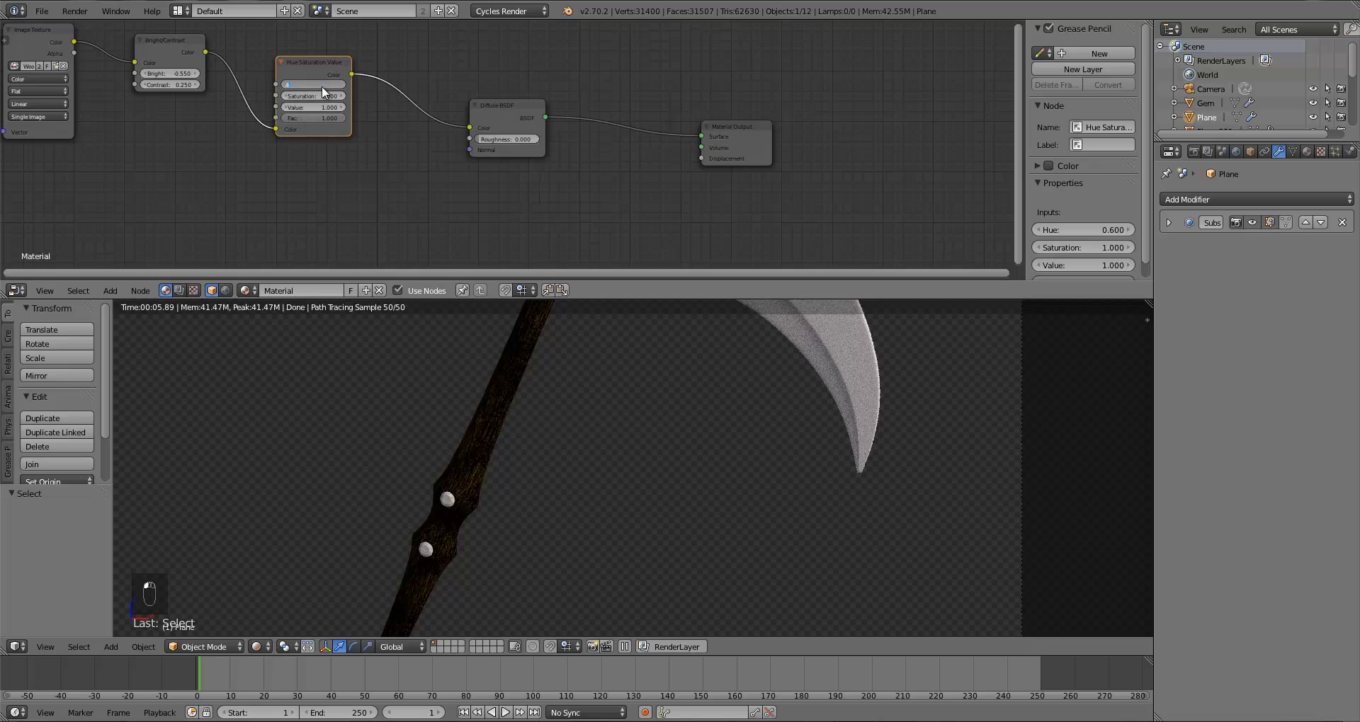
{"action": "type", "text": ".4"}
{"action": "key", "text": "Return"}
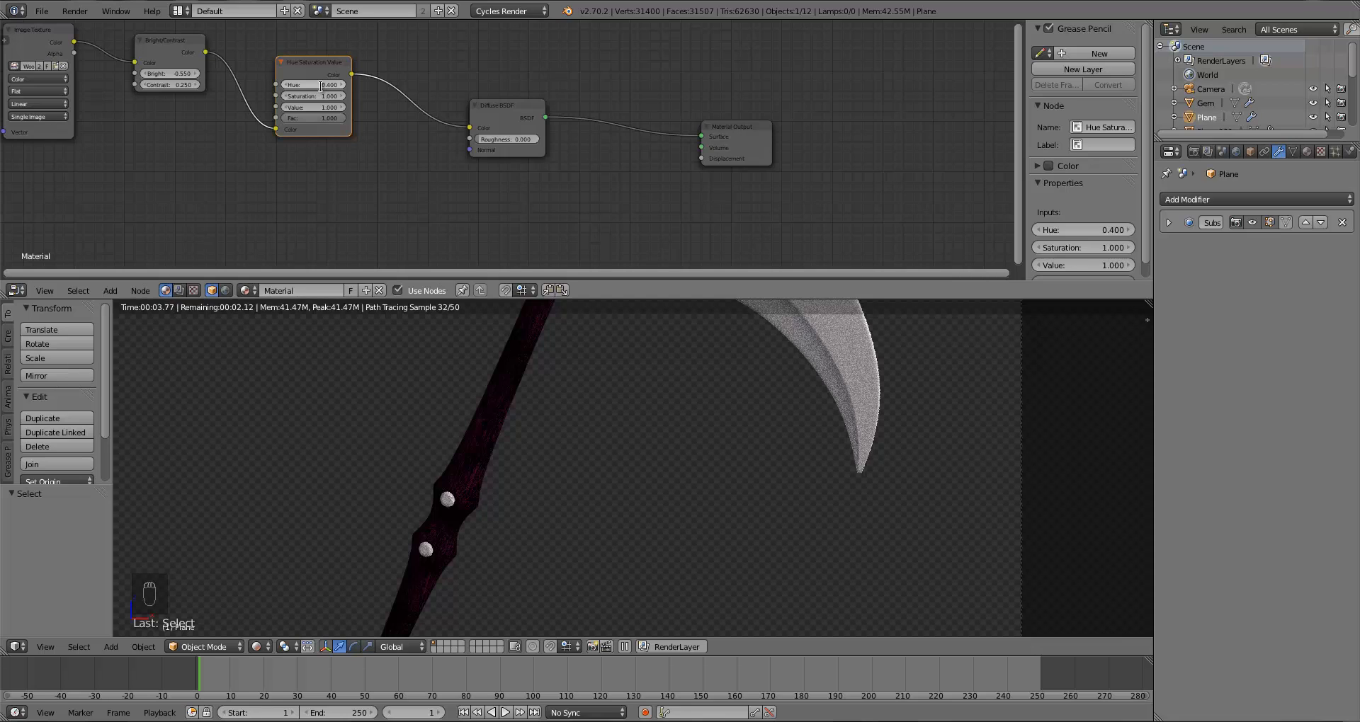
Step: Set the Hue to 0.25
{"action": "left_click", "coordinate": [321, 86]}
{"action": "type", "text": ".25"}
{"action": "key", "text": "Return"}
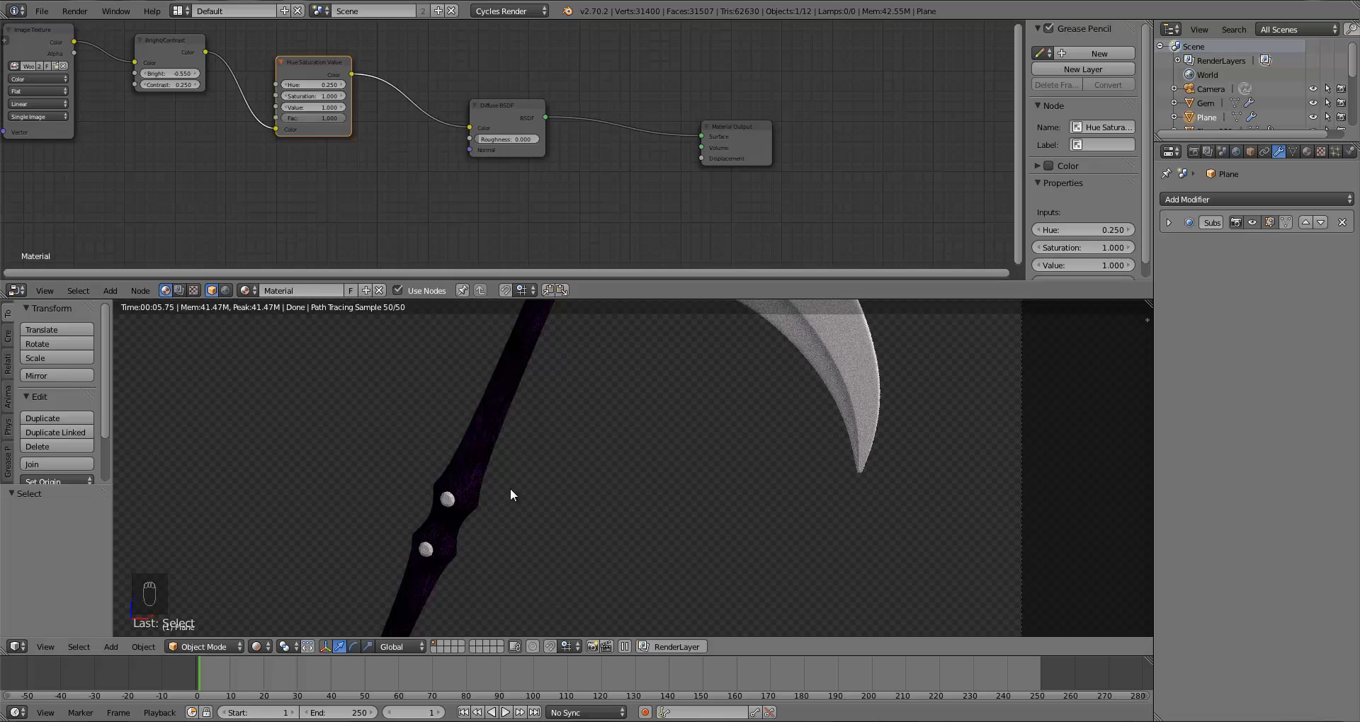
Step: Reposition the Bright/Contrast node slightly to the left between the Image Texture and Hue/Saturation/Value nodes
{"action": "scroll", "coordinate": [532, 529], "scroll_direction": "down", "scroll_amount": 2}
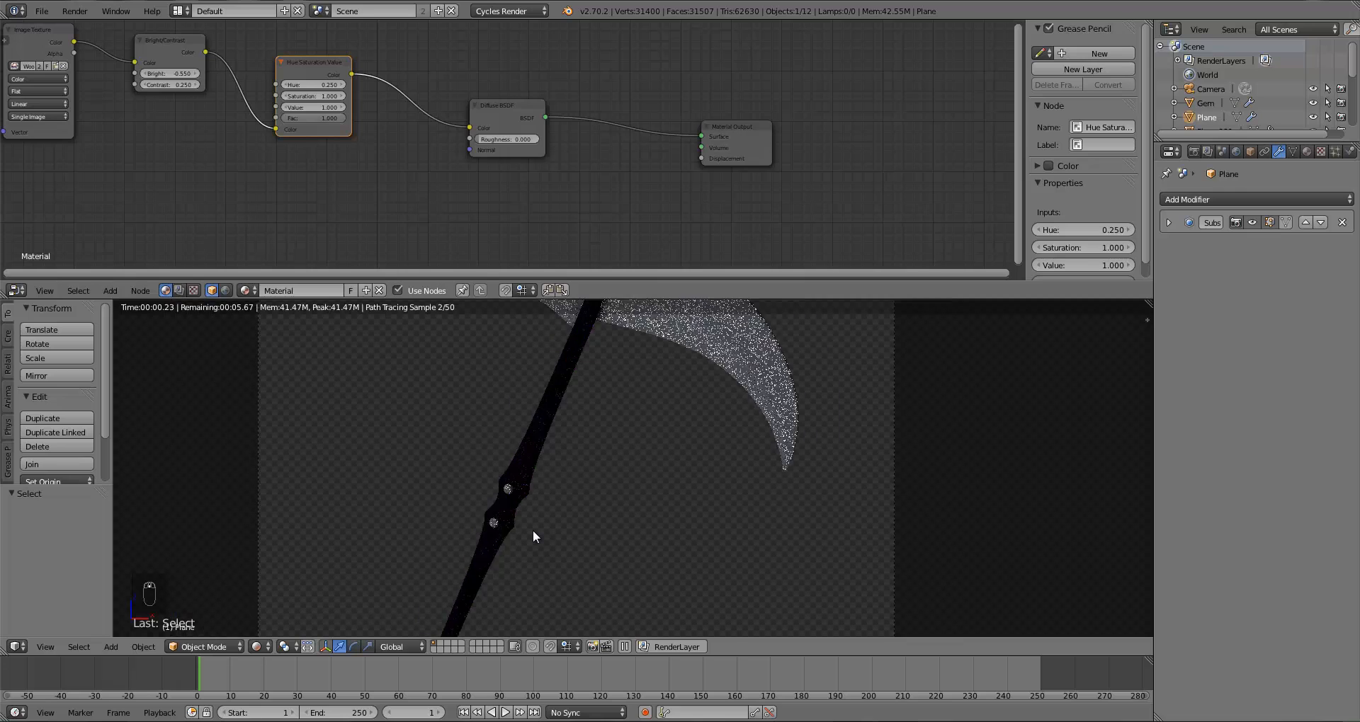
{"action": "scroll", "coordinate": [532, 530], "scroll_direction": "down", "scroll_amount": 1}
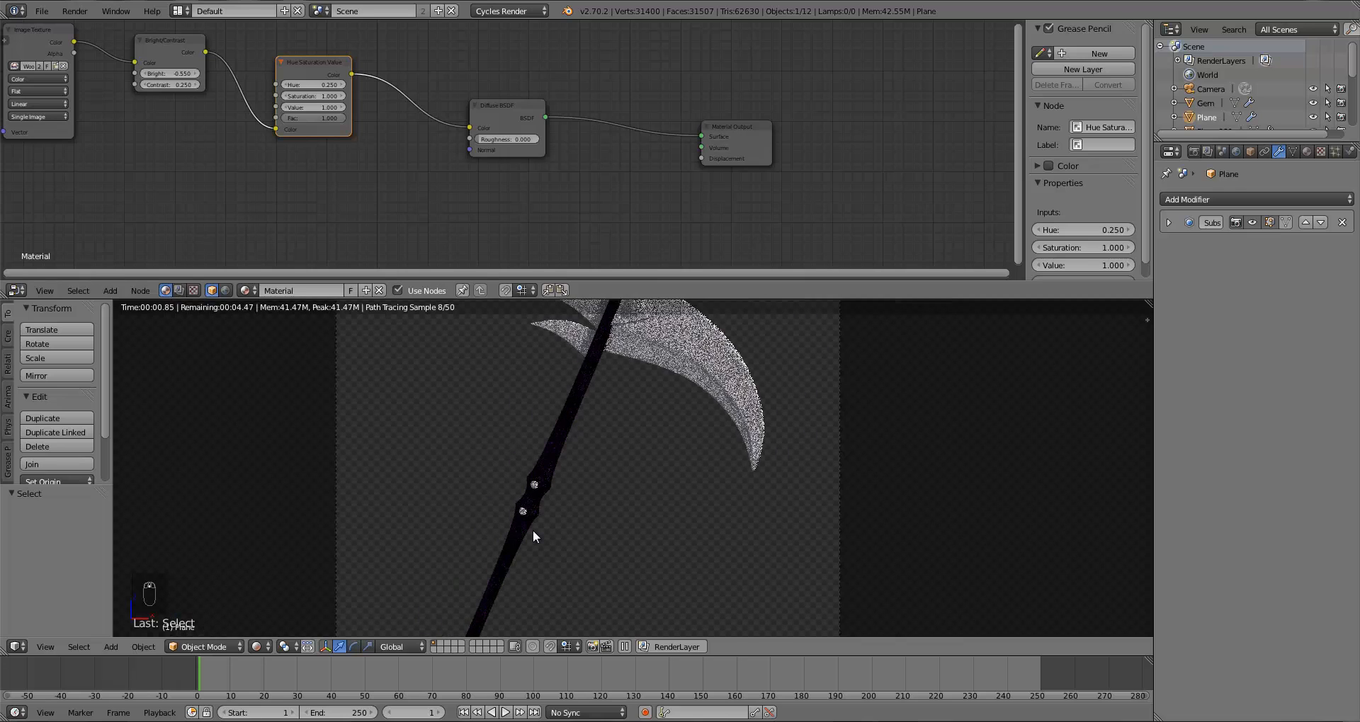
{"action": "scroll", "coordinate": [532, 530], "scroll_direction": "up", "scroll_amount": 1}
{"action": "left_click_drag", "start_coordinate": [175, 41], "coordinate": [160, 41]}
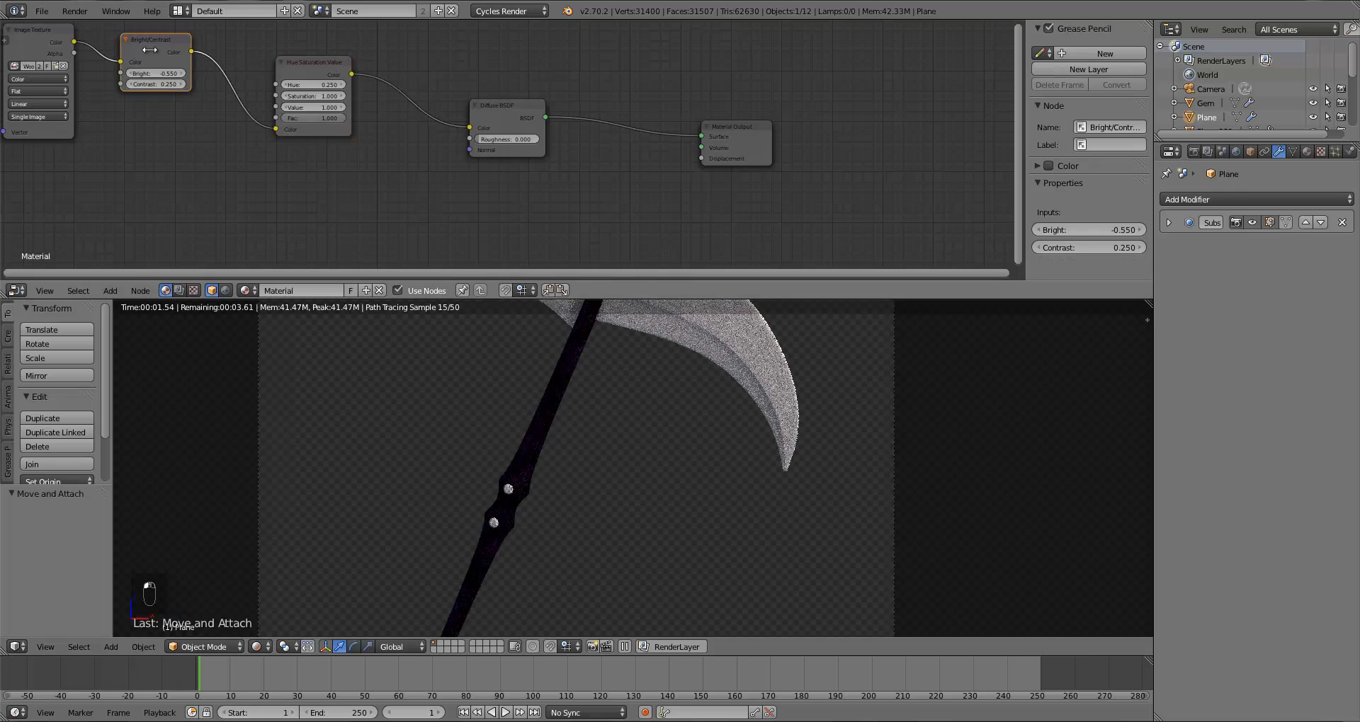
{"action": "left_click", "coordinate": [122, 45]}
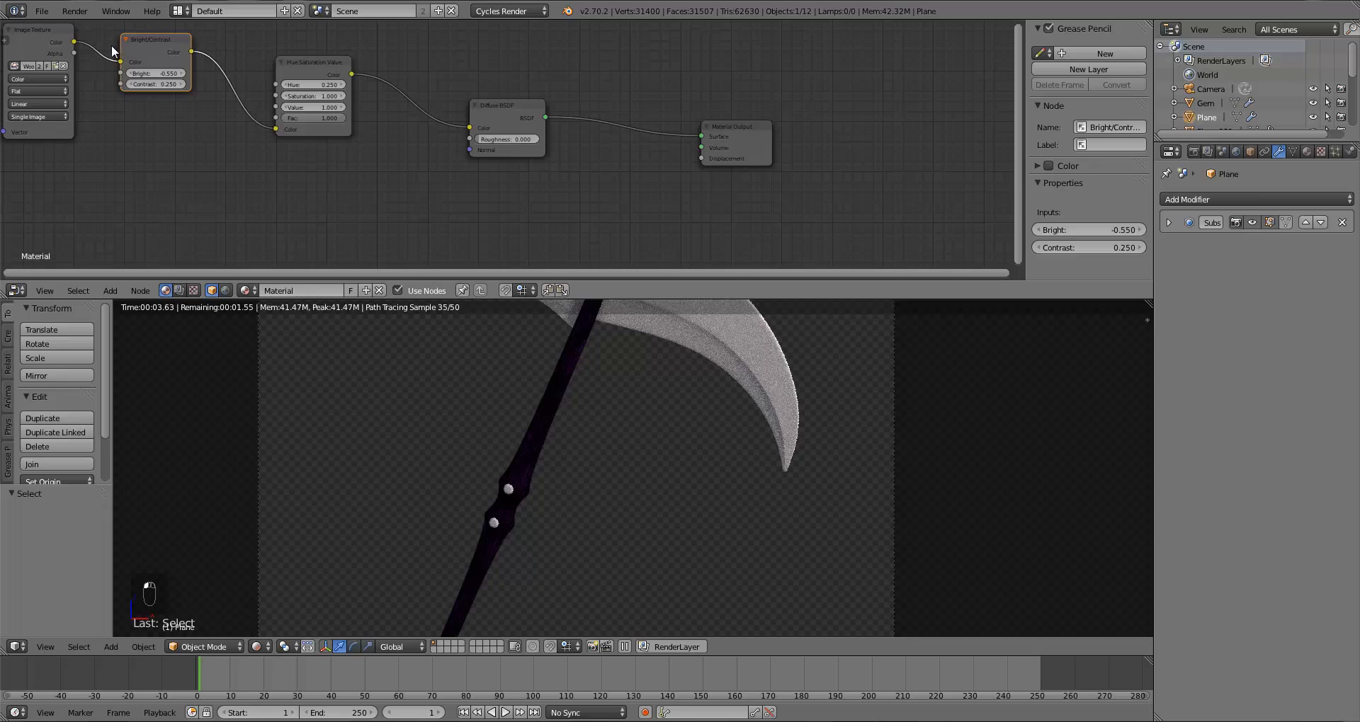
{"action": "key", "text": "g"}
{"action": "left_click", "coordinate": [263, 128]}
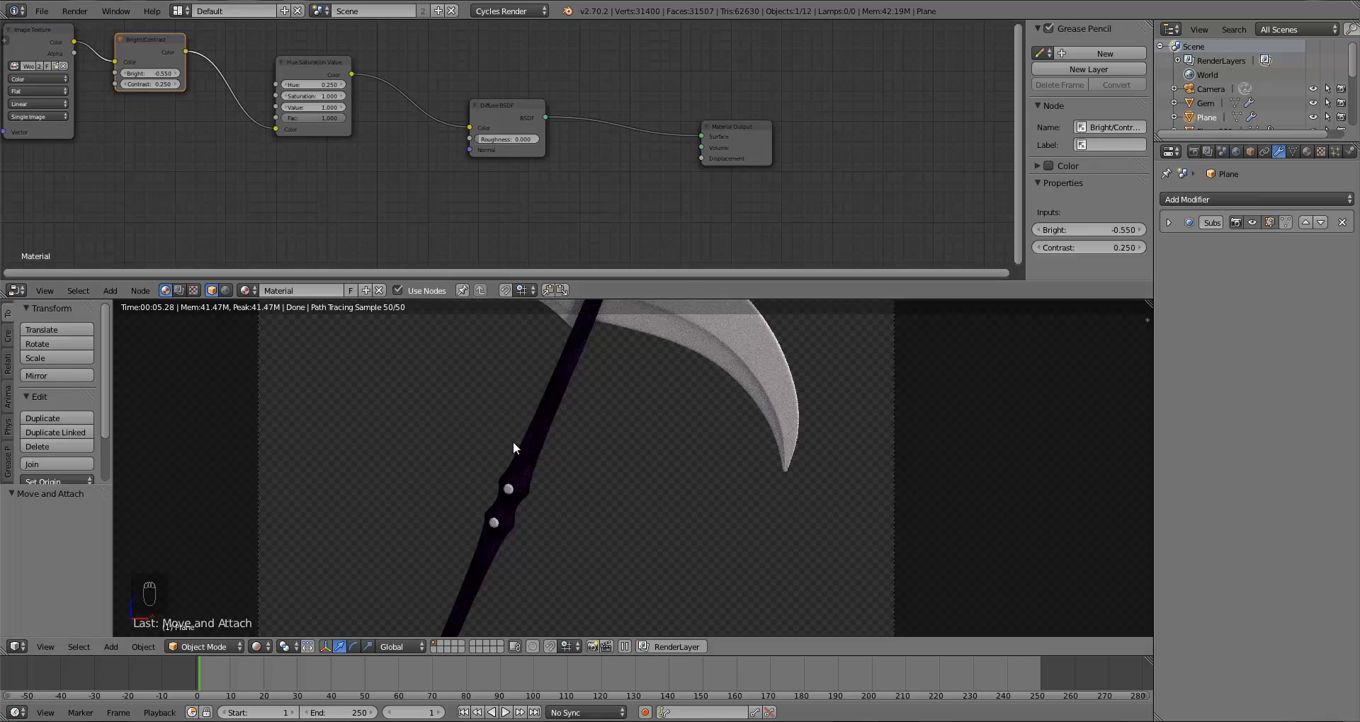
{"action": "scroll", "coordinate": [534, 454], "scroll_direction": "down", "scroll_amount": 4}
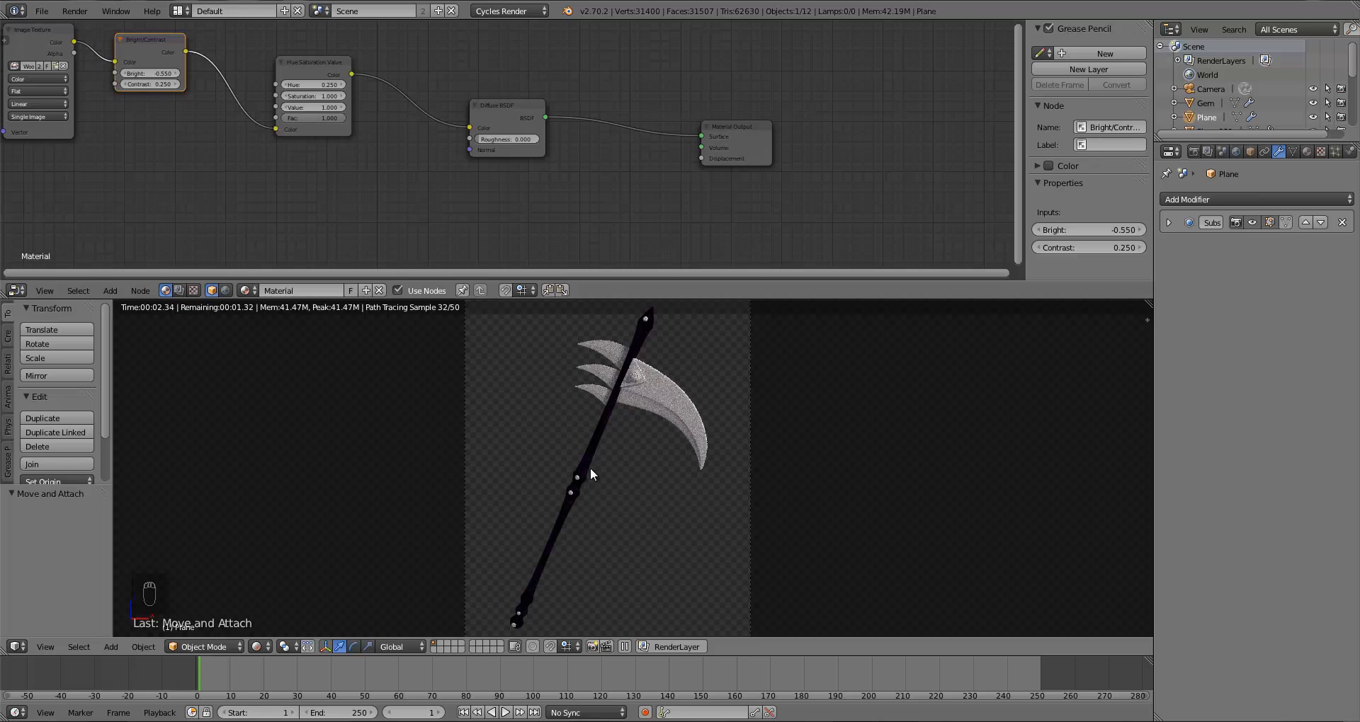
{"action": "scroll", "coordinate": [585, 486], "scroll_direction": "up", "scroll_amount": 2}
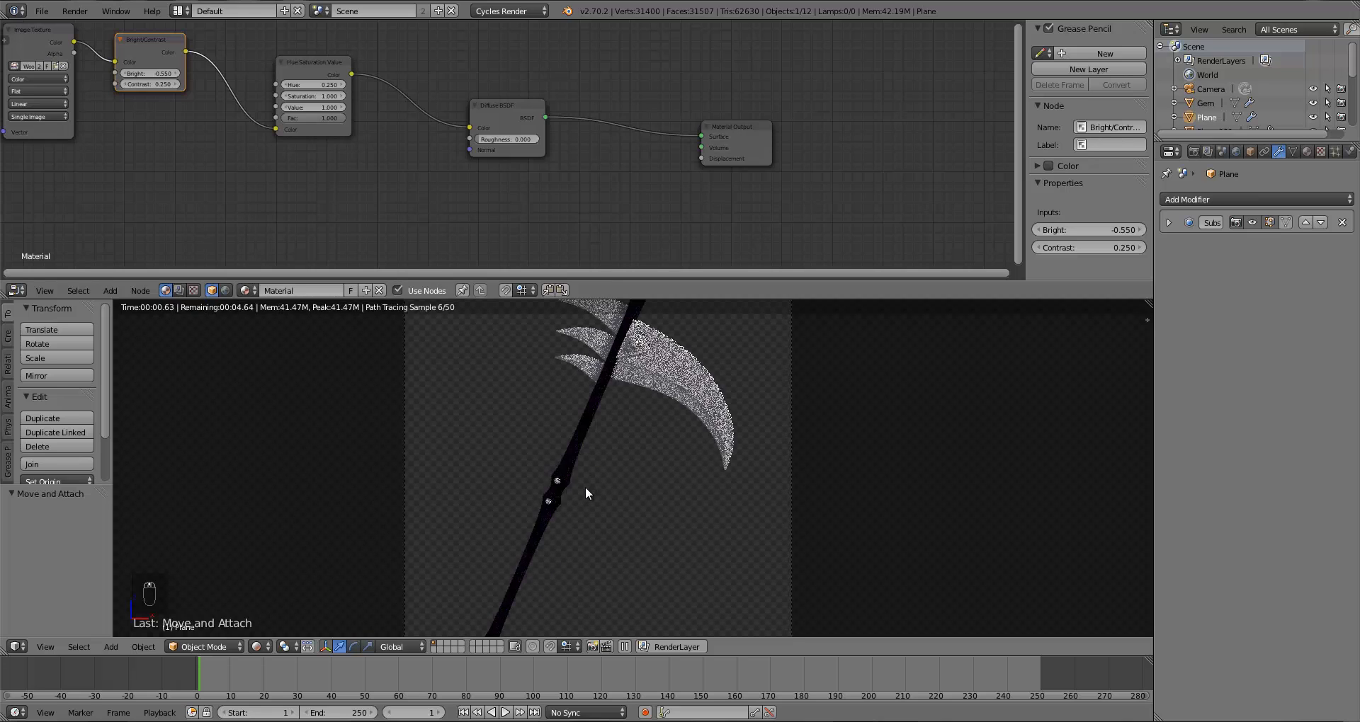
Step: Shift the Bright/Contrast, Hue/Saturation/Value and Diffuse BSDF nodes left to make room before the Material Output
{"action": "scroll", "coordinate": [585, 487], "scroll_direction": "down", "scroll_amount": 2}
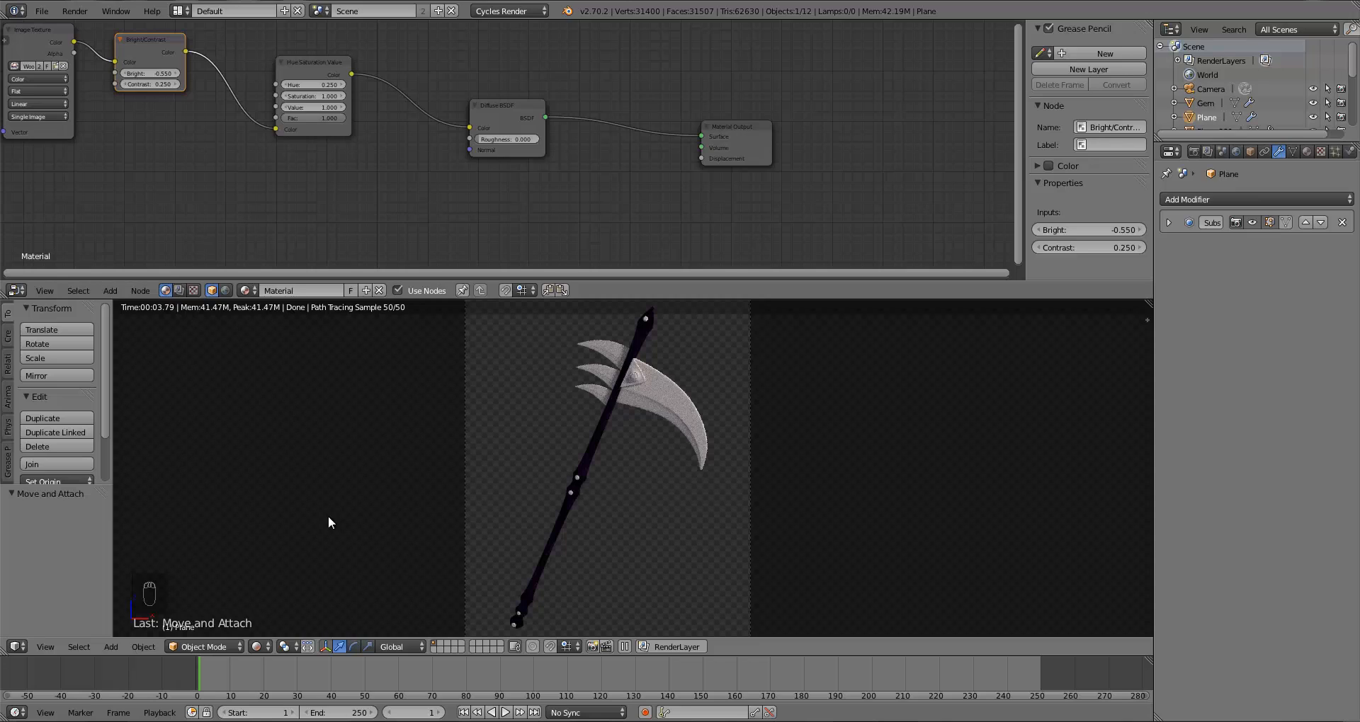
{"action": "left_click_drag", "start_coordinate": [147, 45], "coordinate": [113, 47]}
{"action": "left_click_drag", "start_coordinate": [288, 68], "coordinate": [183, 51]}
{"action": "left_click_drag", "start_coordinate": [490, 112], "coordinate": [269, 69]}
Step: Add a Mix Shader node between the Diffuse BSDF and the Material Output
{"action": "key", "text": "a"}
{"action": "key", "text": "shift+a"}
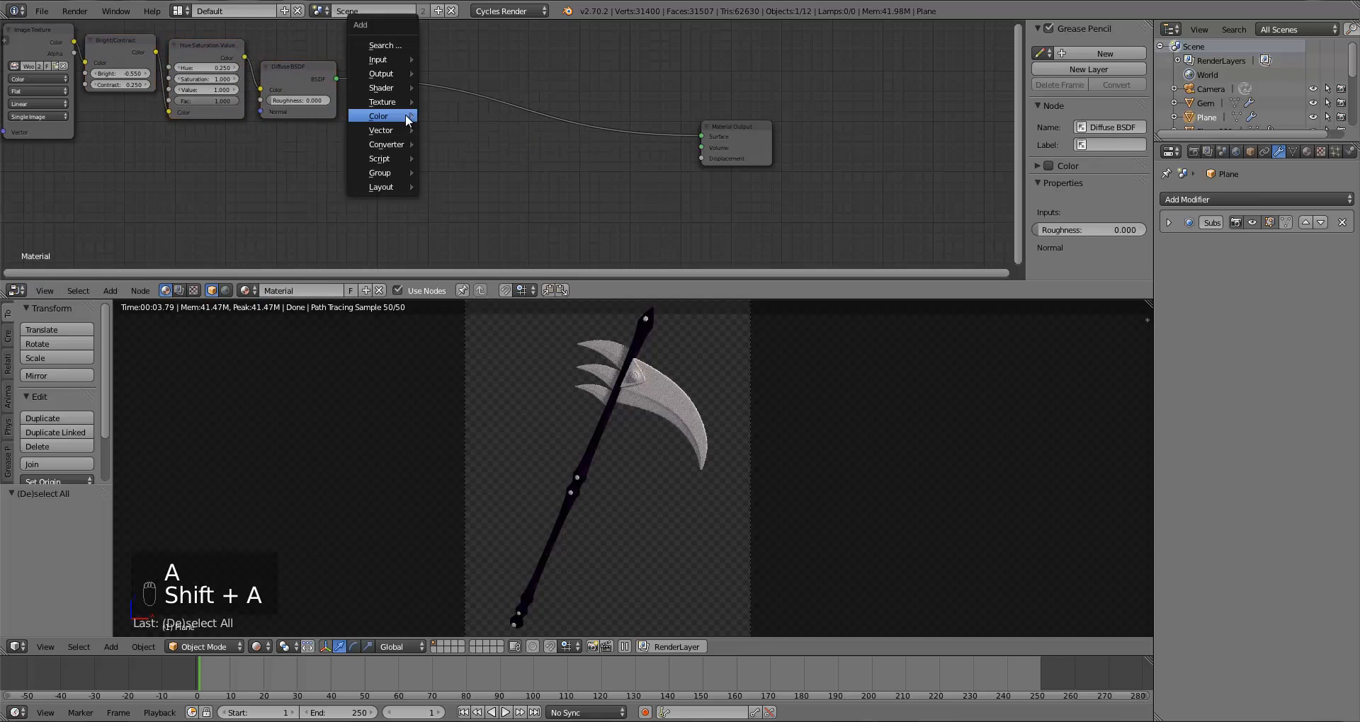
{"action": "mouse_move", "coordinate": [381, 88]}
{"action": "left_click", "coordinate": [455, 85]}
{"action": "left_click", "coordinate": [387, 88]}
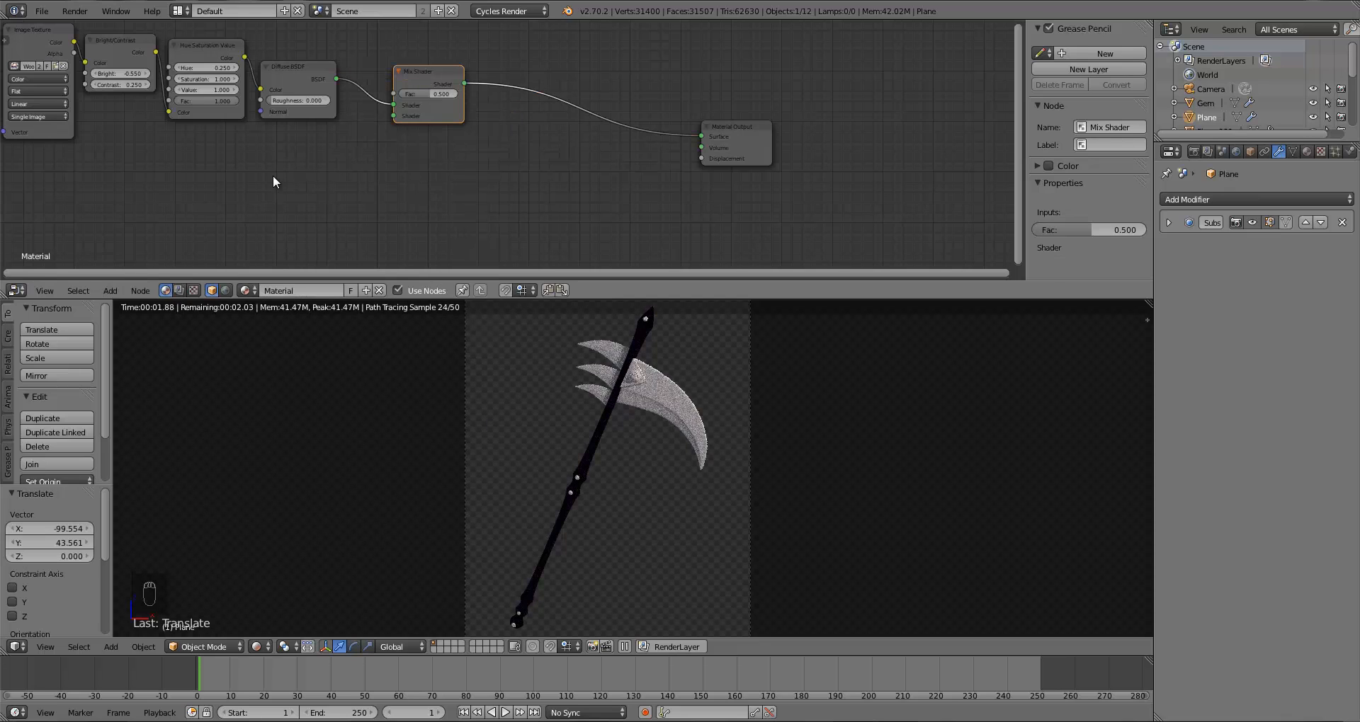
Step: Add a second Diffuse BSDF node below the first one
{"action": "key", "text": "a"}
{"action": "key", "text": "shift+a"}
{"action": "mouse_move", "coordinate": [274, 176]}
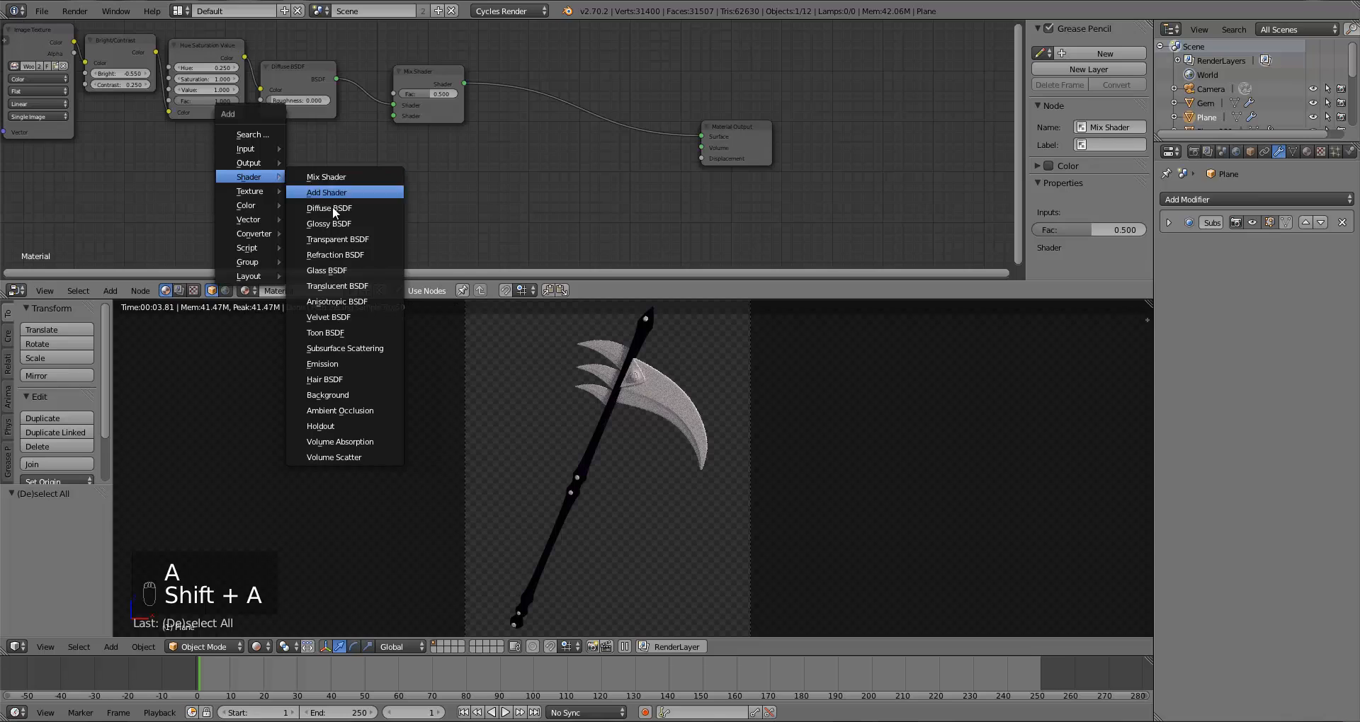
{"action": "left_click", "coordinate": [333, 208]}
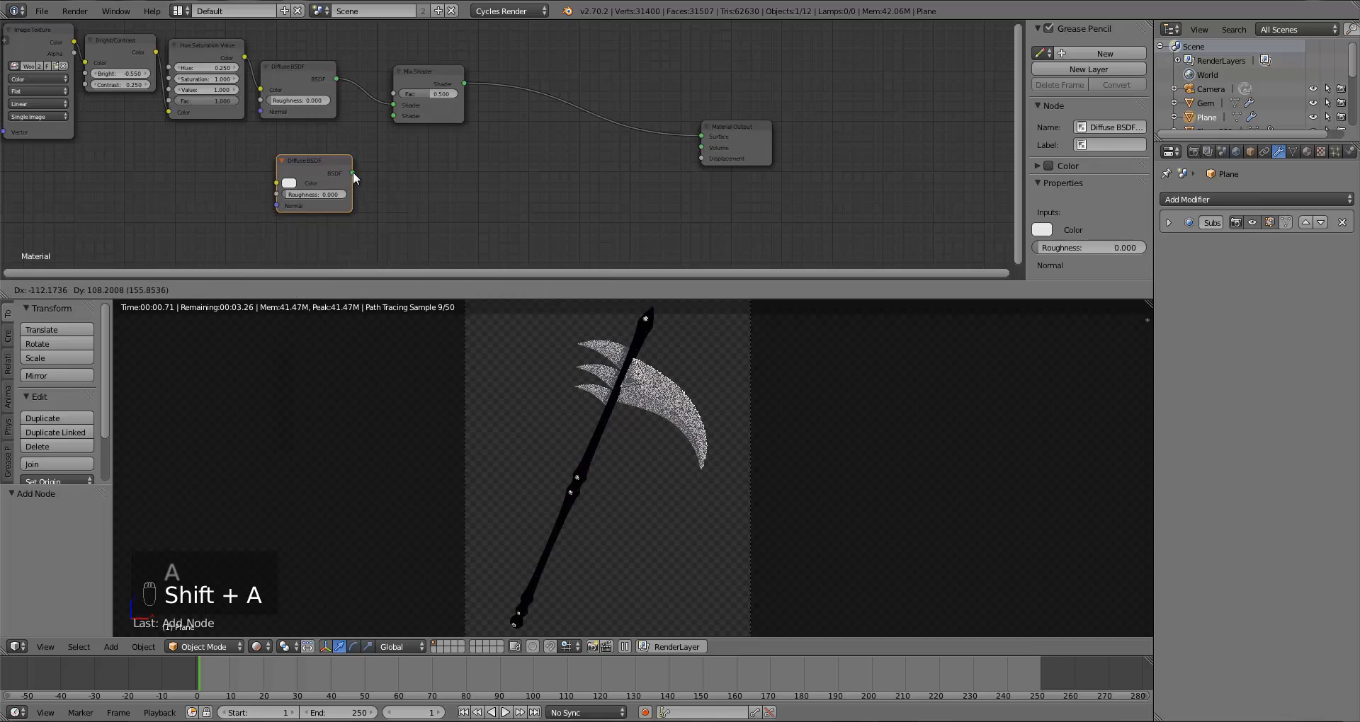
{"action": "left_click", "coordinate": [343, 168]}
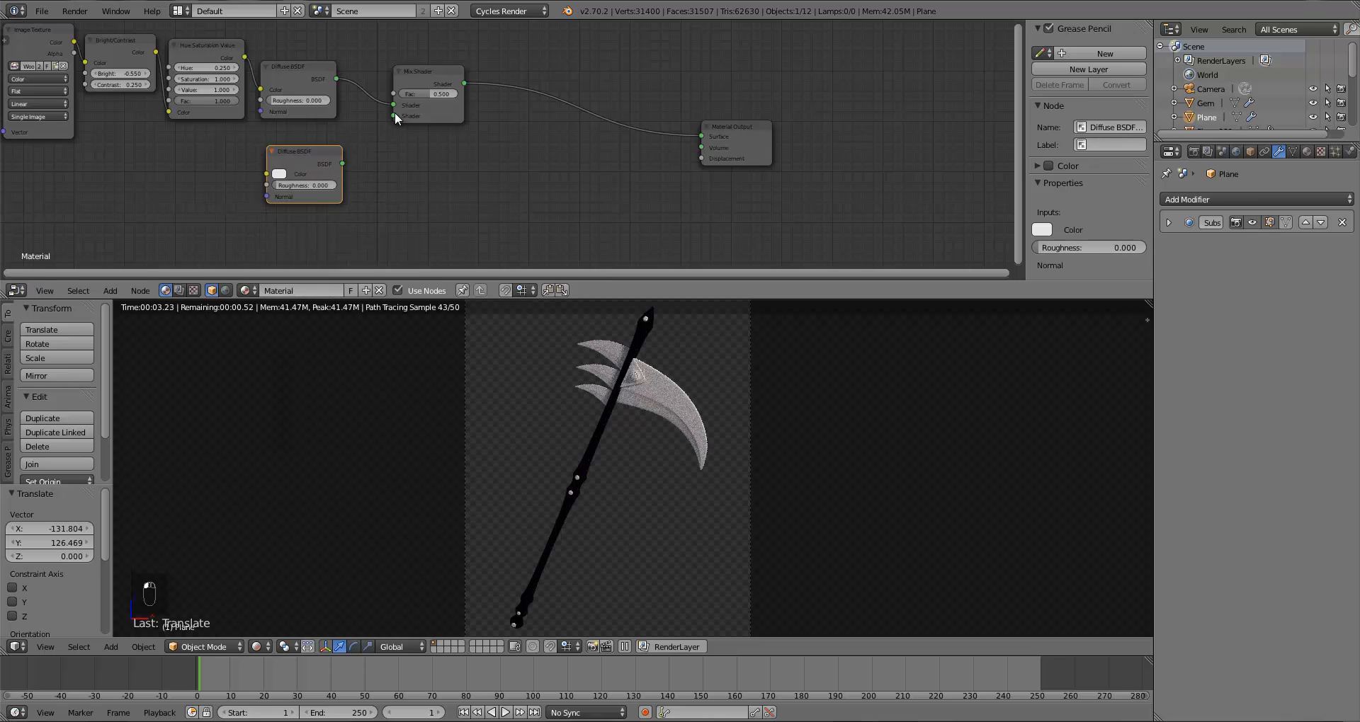
Step: Connect the new Diffuse BSDF's output to the Mix Shader's second Shader input
{"action": "left_click_drag", "start_coordinate": [395, 113], "coordinate": [391, 125]}
{"action": "left_click_drag", "start_coordinate": [342, 163], "coordinate": [393, 120]}
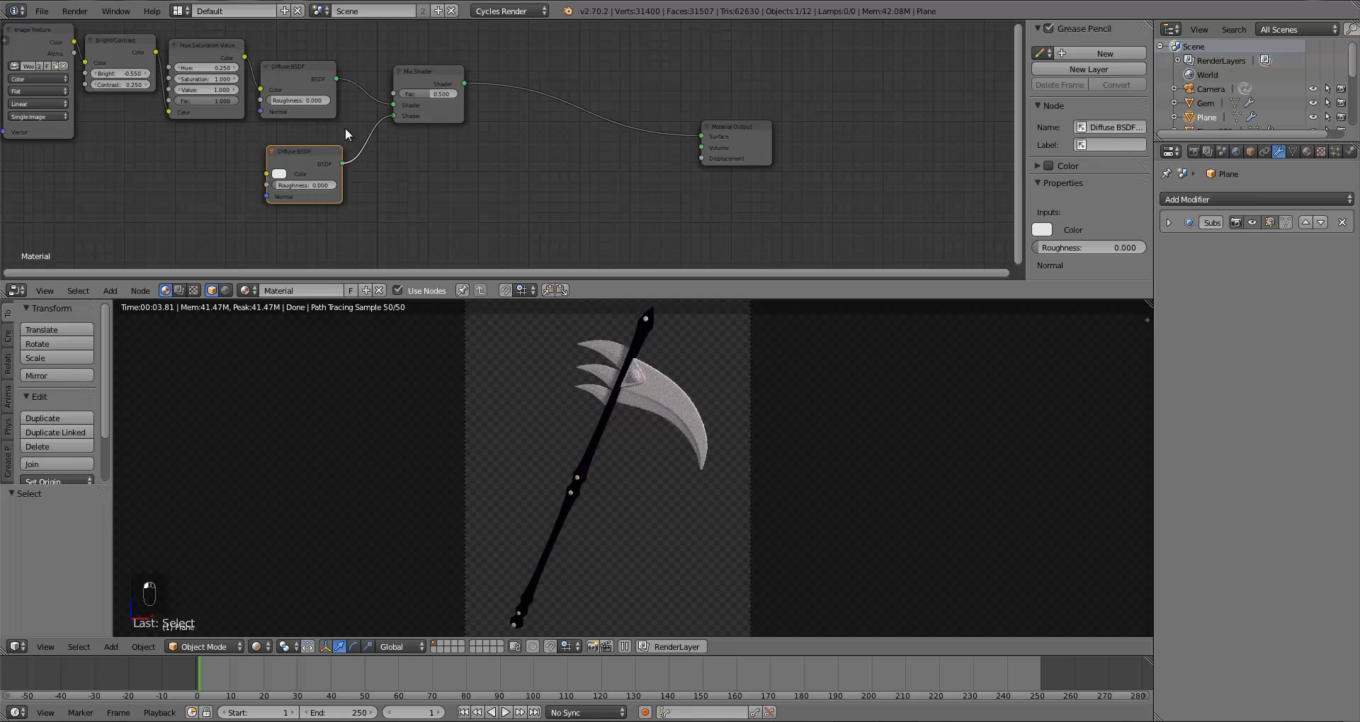
{"action": "left_click", "coordinate": [279, 173]}
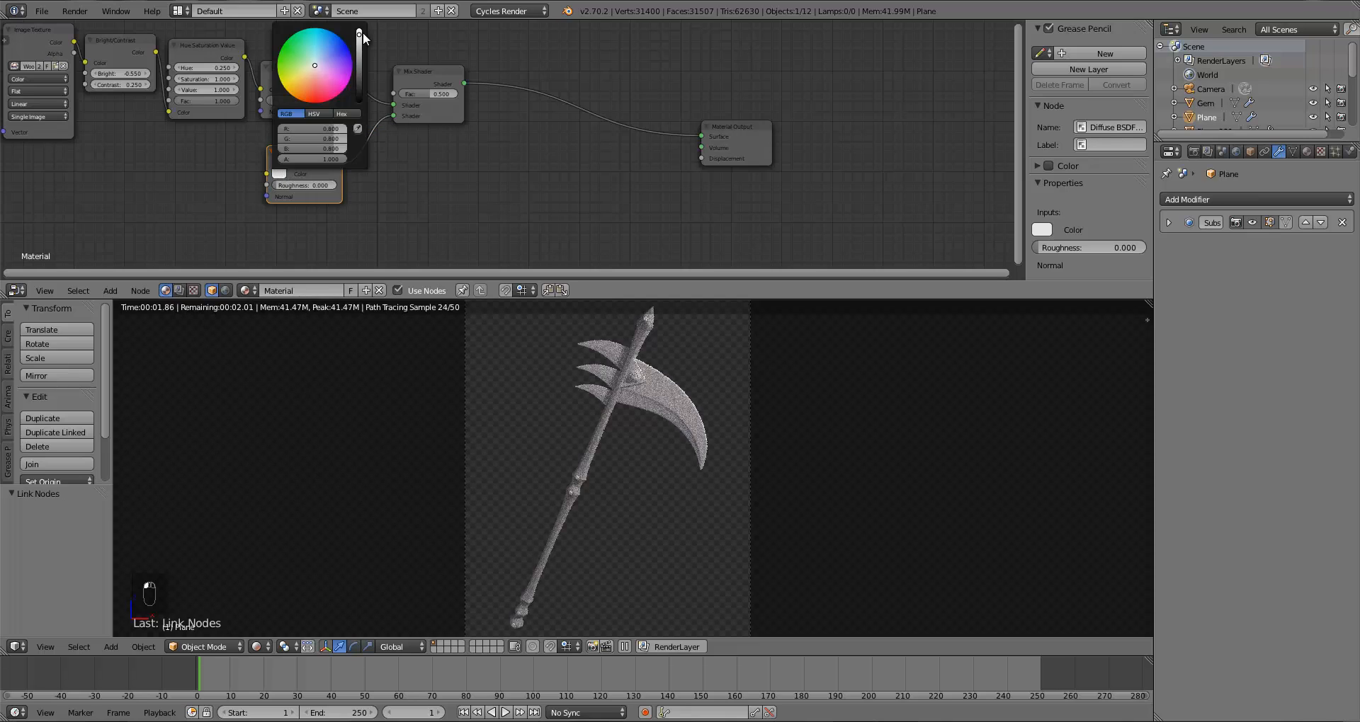
{"action": "left_click", "coordinate": [279, 174]}
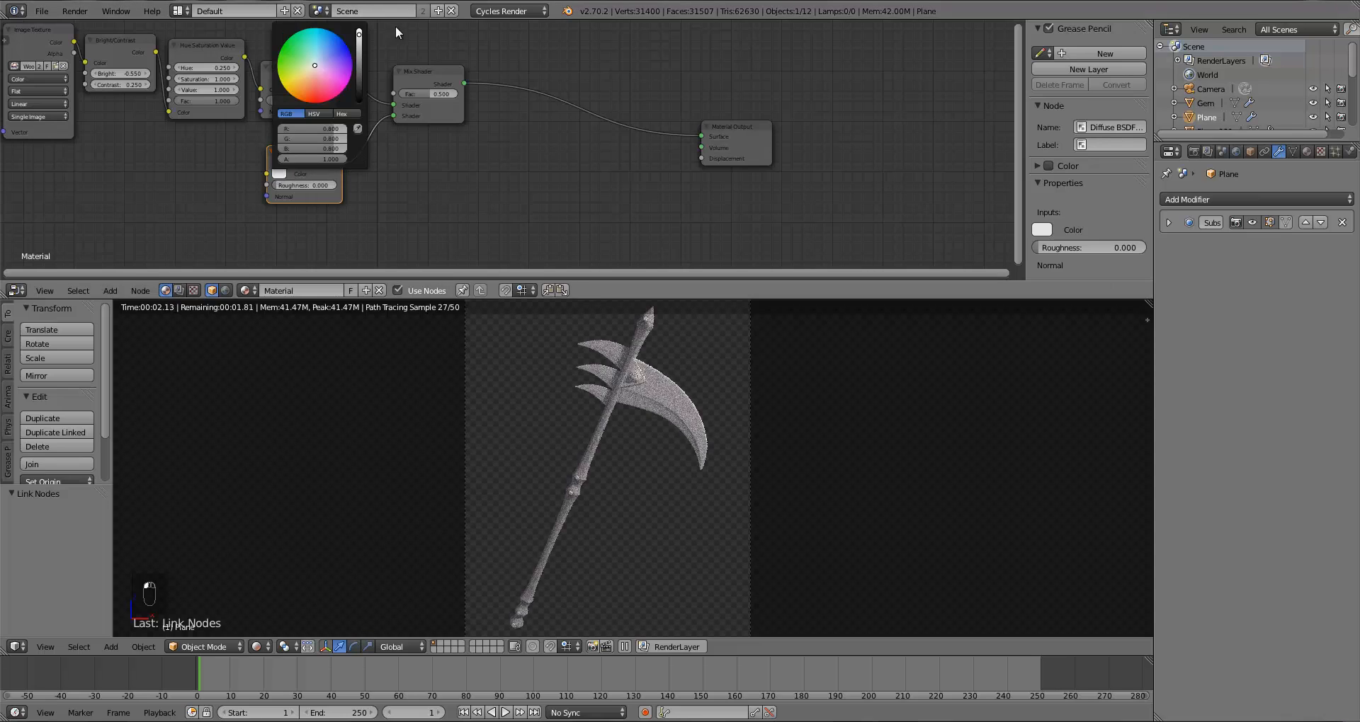
{"action": "left_click", "coordinate": [280, 173]}
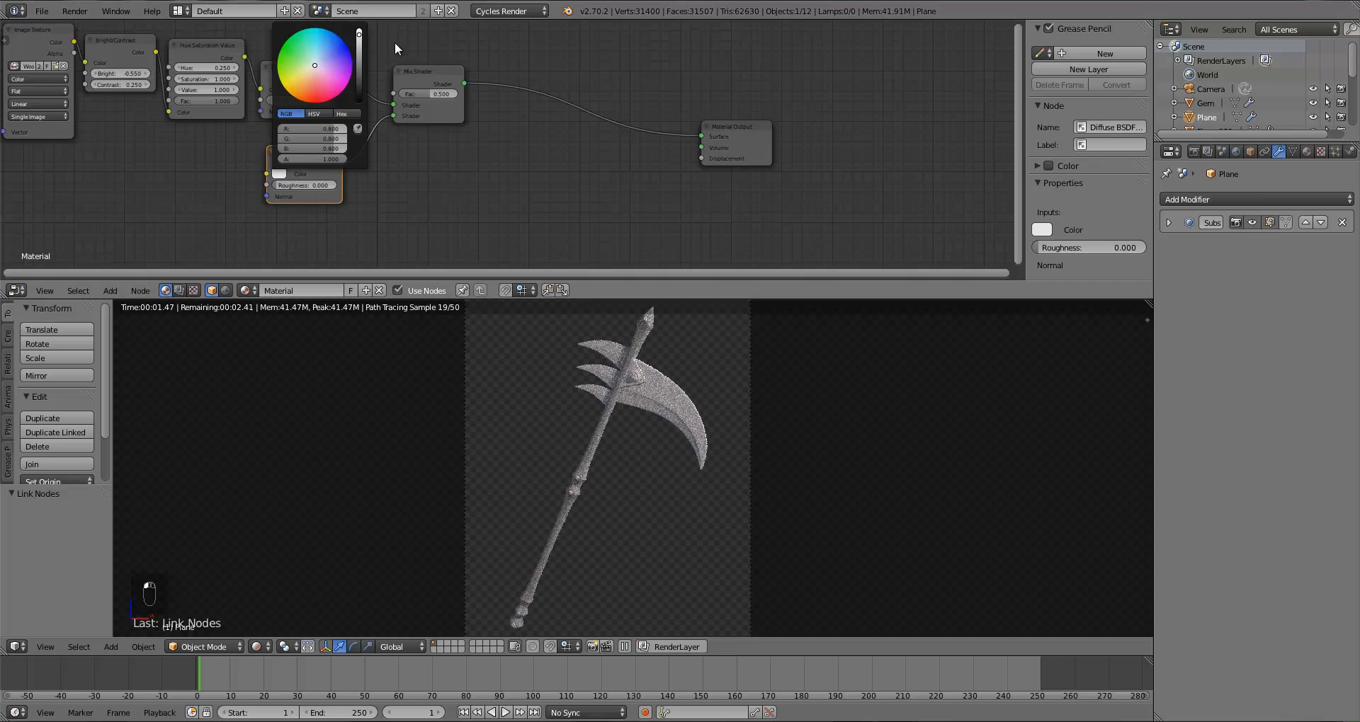
{"action": "left_click", "coordinate": [359, 36]}
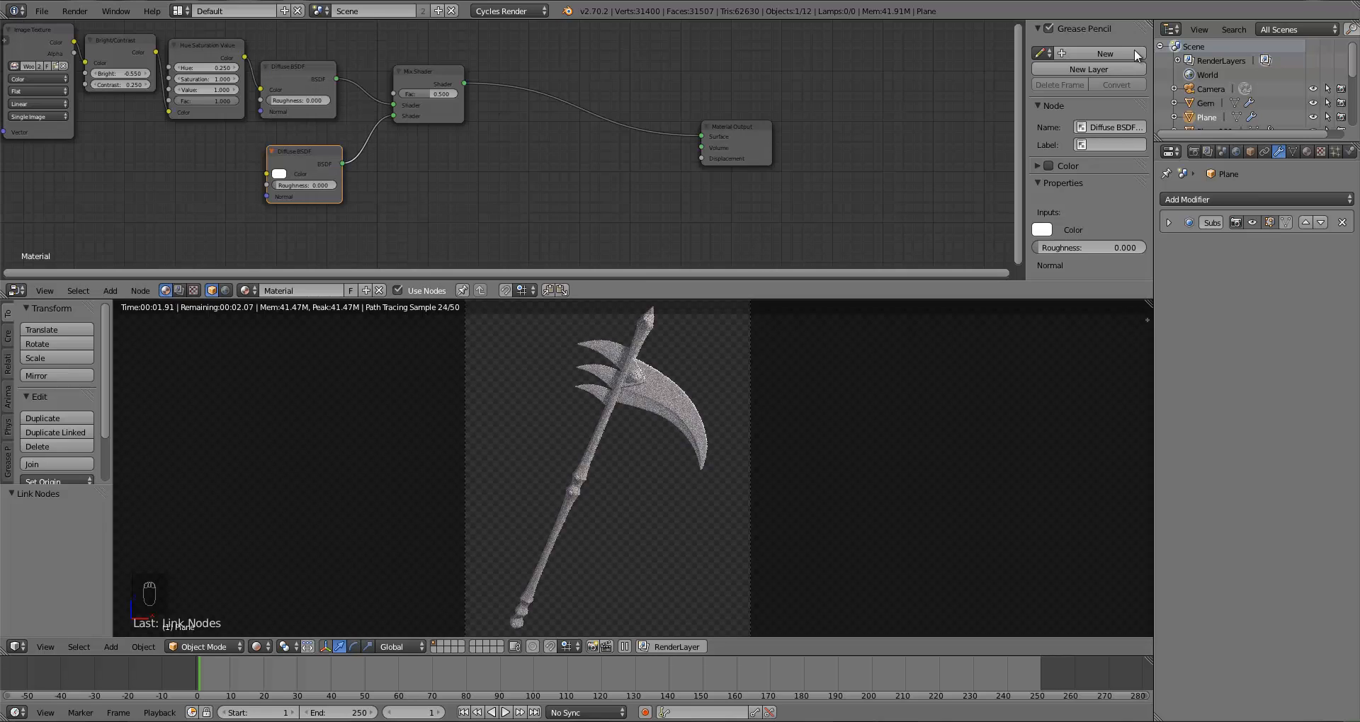
Step: Nudge the lower Diffuse BSDF down and add a Fresnel input node beside it
{"action": "left_click_drag", "start_coordinate": [298, 176], "coordinate": [302, 187]}
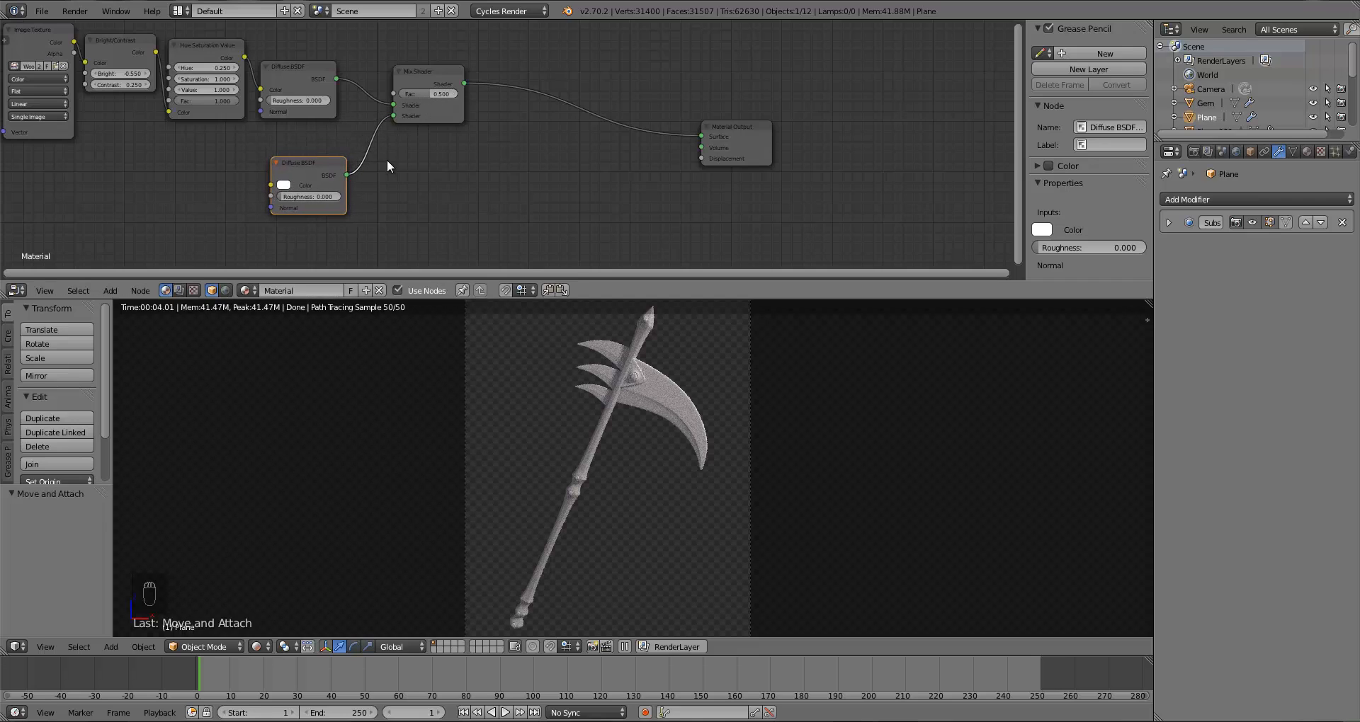
{"action": "key", "text": "a"}
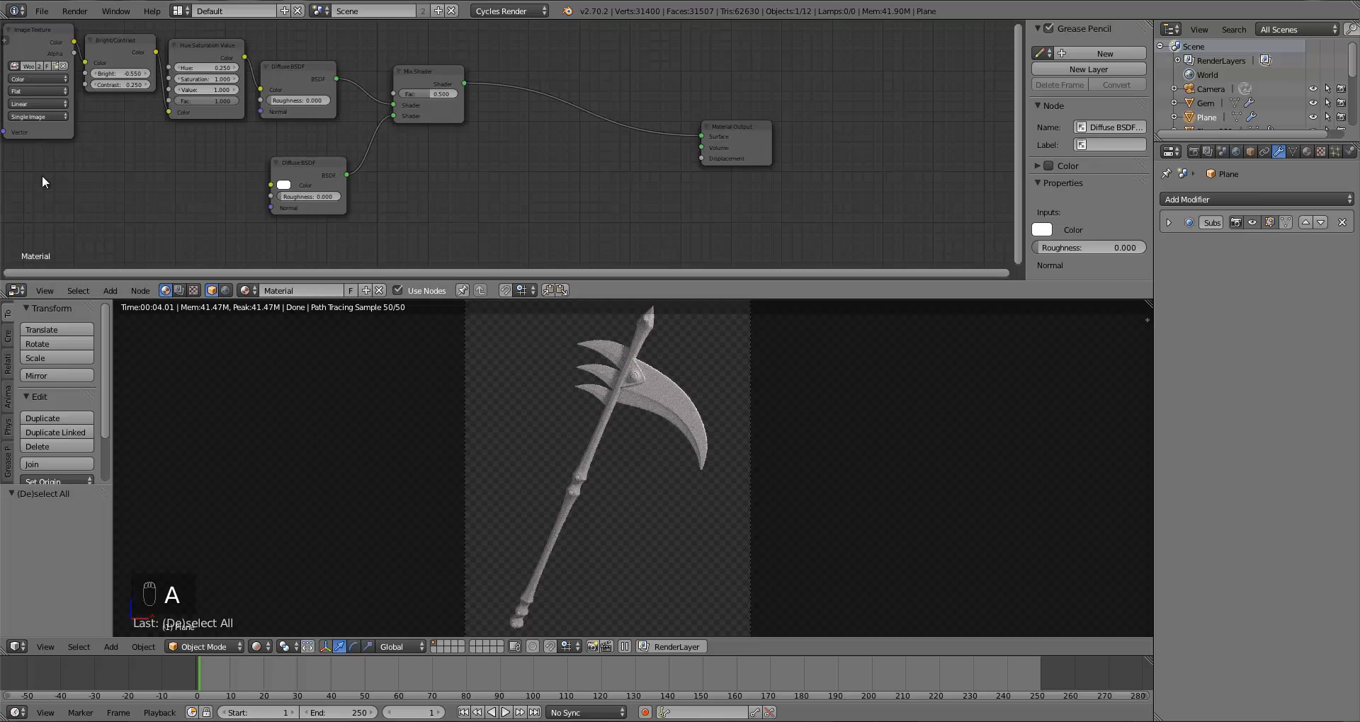
{"action": "key", "text": "shift+a"}
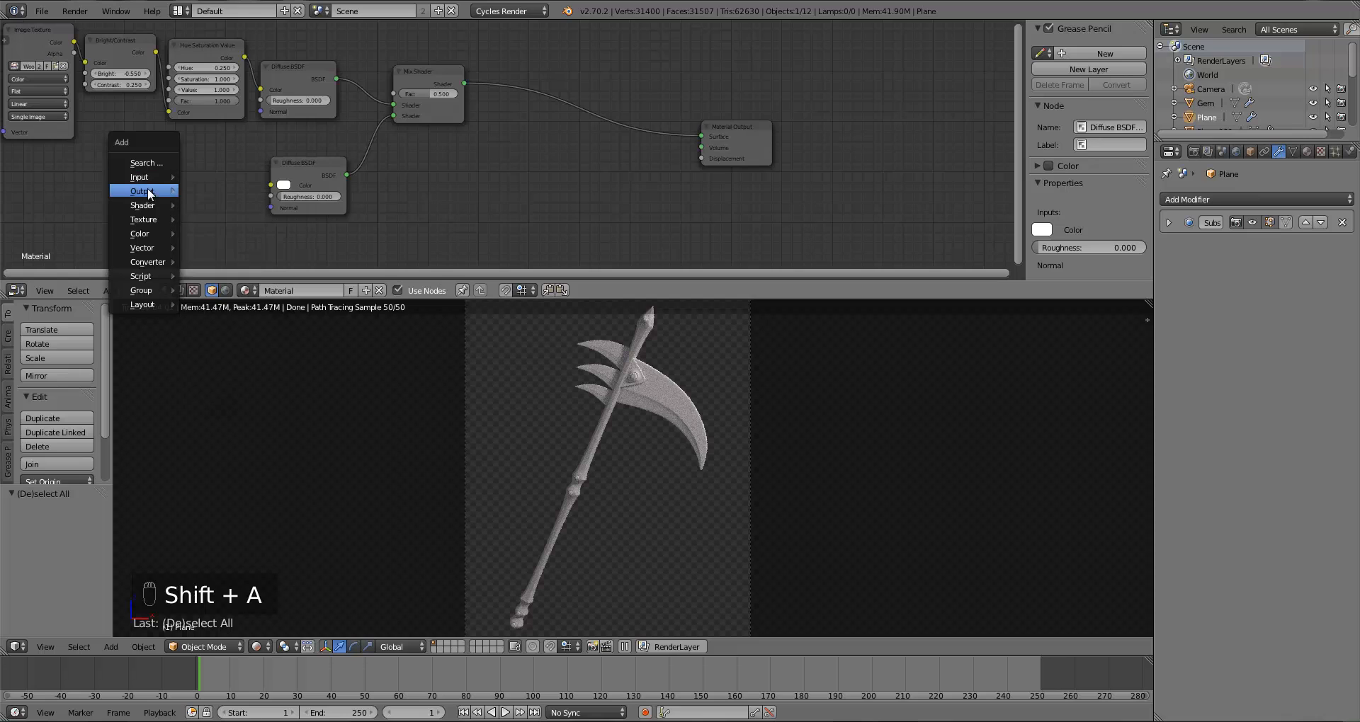
{"action": "mouse_move", "coordinate": [142, 177]}
{"action": "left_click", "coordinate": [202, 224]}
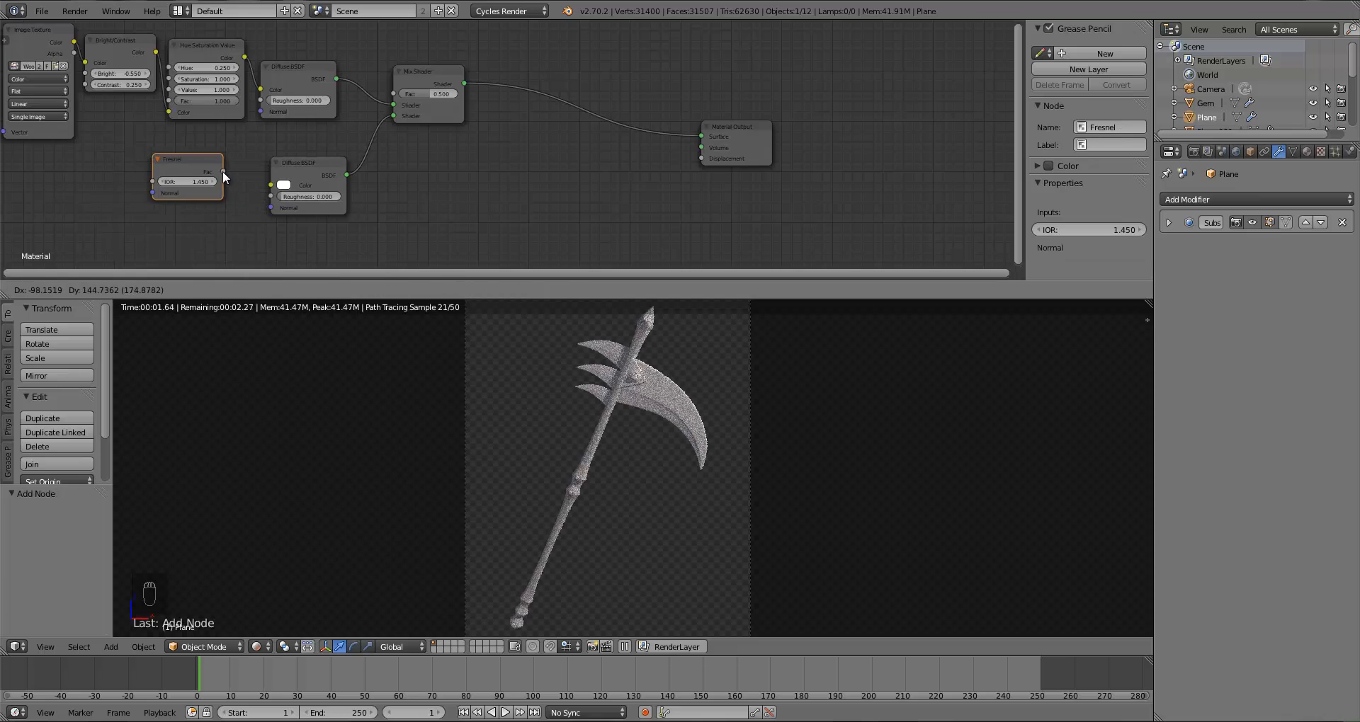
{"action": "left_click", "coordinate": [222, 171]}
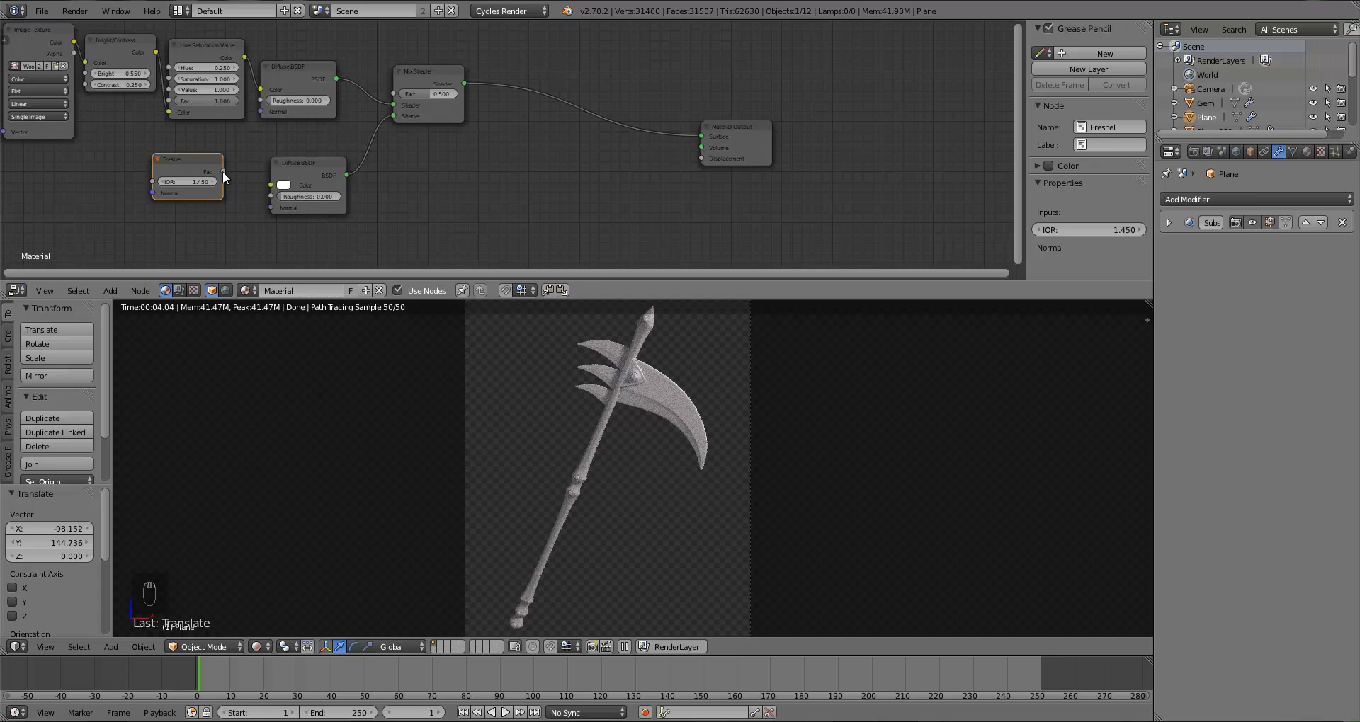
Step: Connect the Fresnel output to the Mix Shader's Fac input
{"action": "left_click_drag", "start_coordinate": [223, 171], "coordinate": [401, 99]}
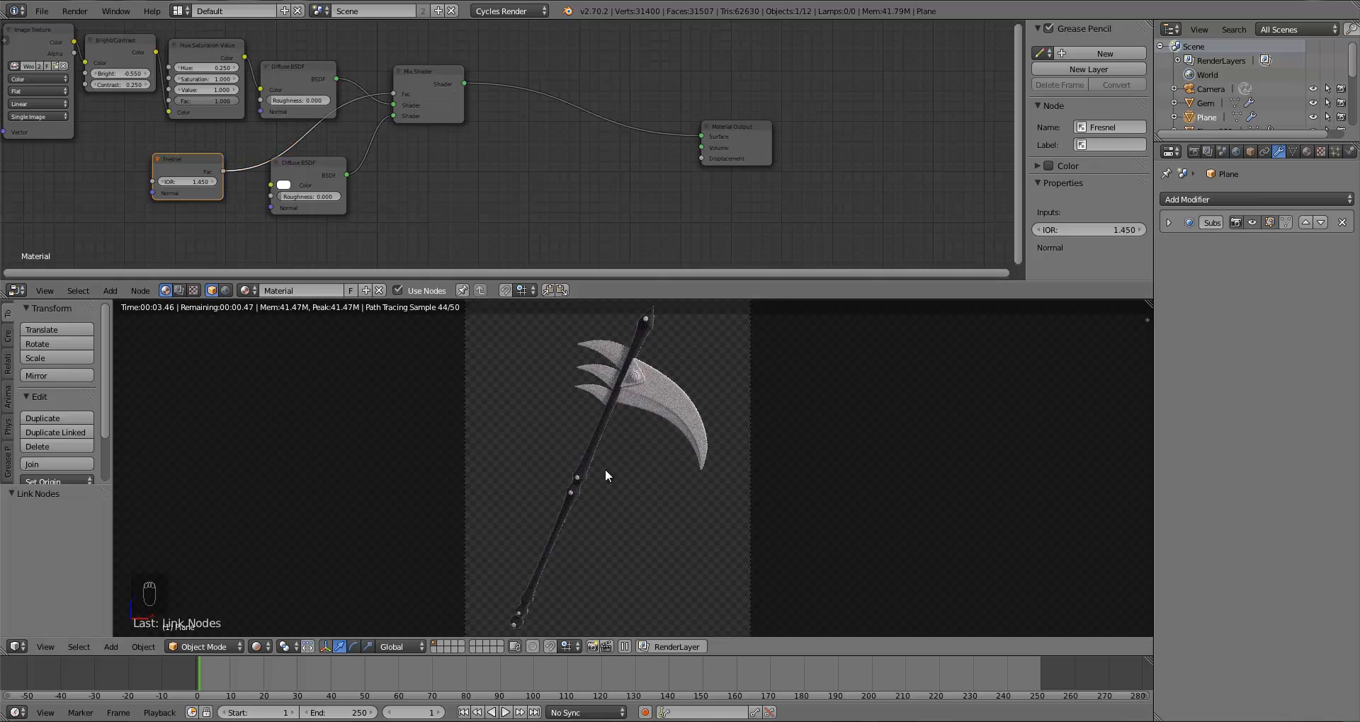
{"action": "scroll", "coordinate": [588, 493], "scroll_direction": "up", "scroll_amount": 3}
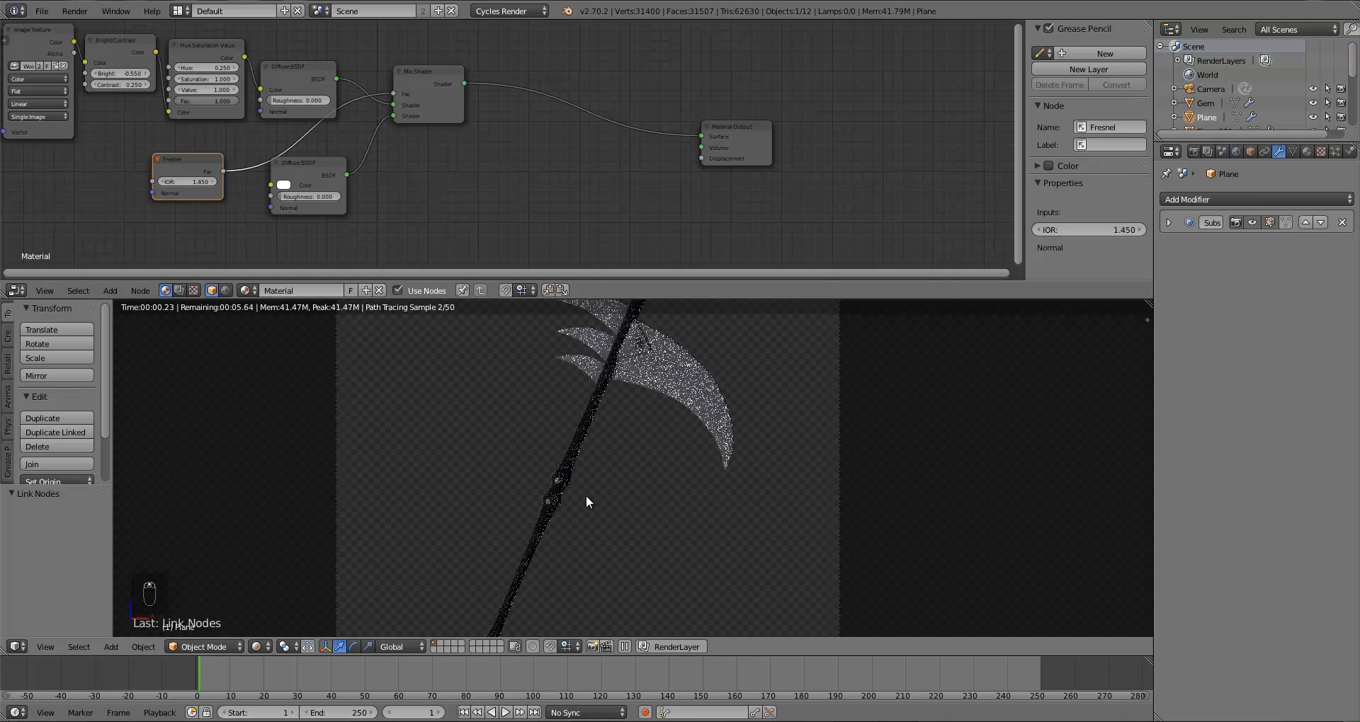
{"action": "scroll", "coordinate": [585, 495], "scroll_direction": "up", "scroll_amount": 2}
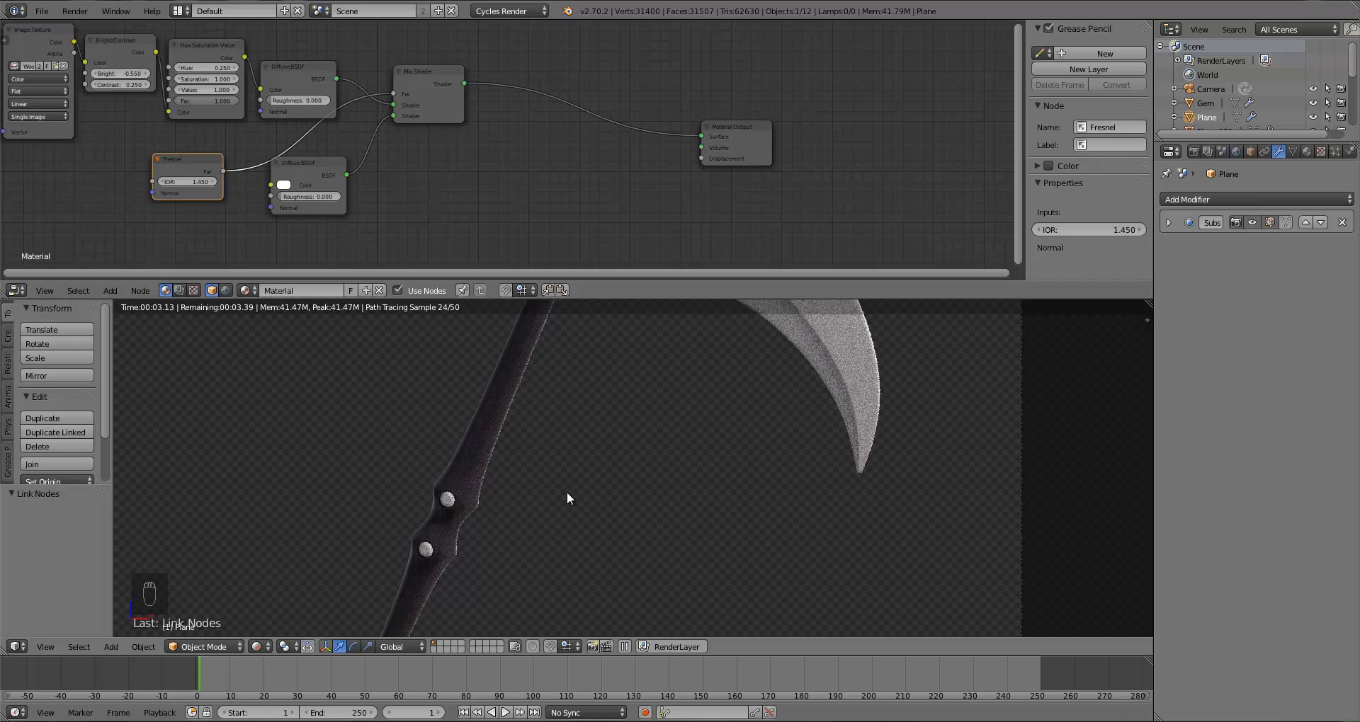
Step: Set the Fresnel node's IOR to 1.2
{"action": "left_click", "coordinate": [186, 182]}
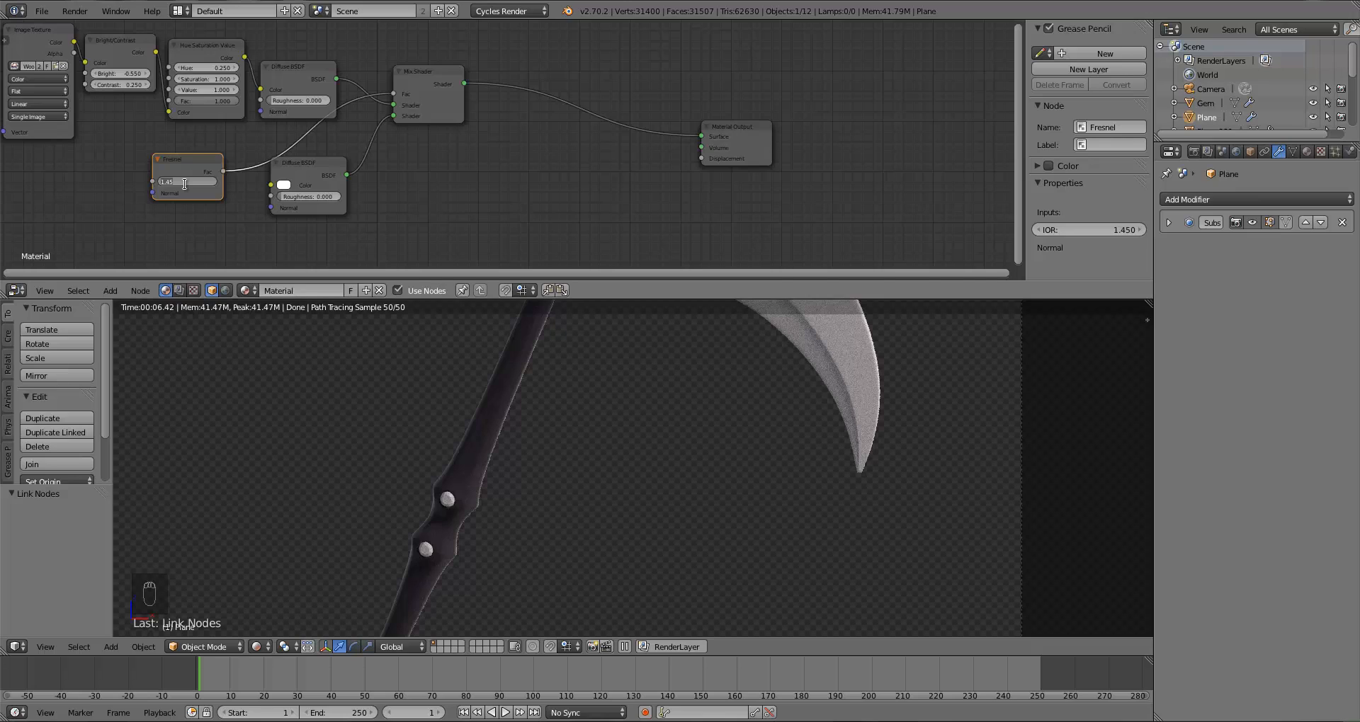
{"action": "type", "text": "1.2"}
{"action": "key", "text": "Return"}
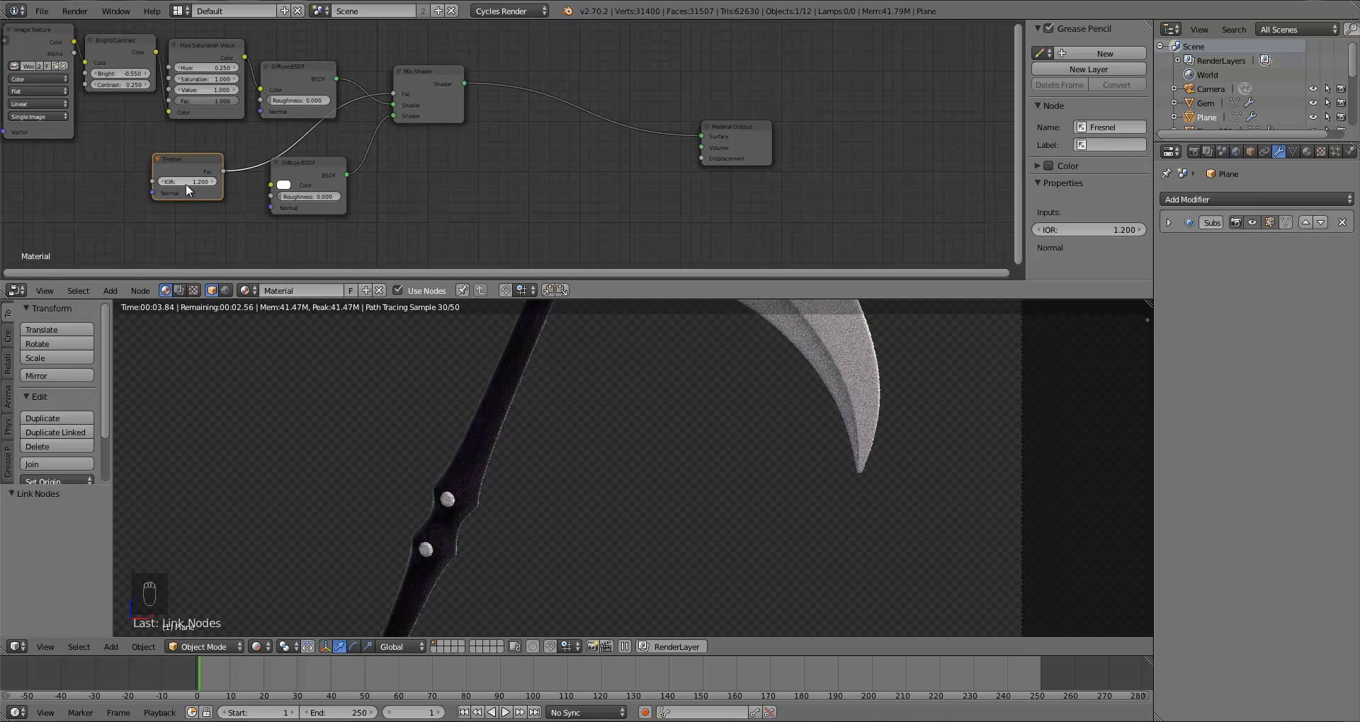
Step: Set the Fresnel IOR to 1.3
{"action": "left_click", "coordinate": [185, 184]}
{"action": "type", "text": "1.3"}
{"action": "key", "text": "Return"}
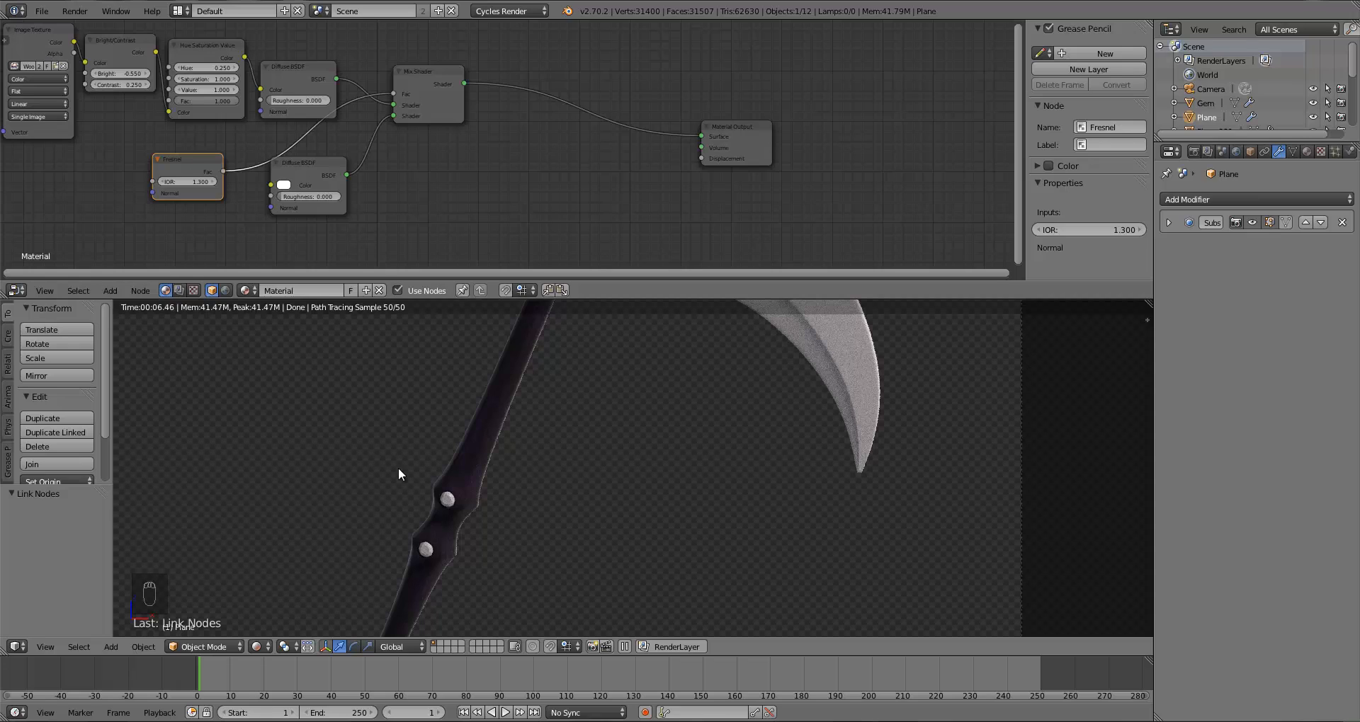
Step: Switch the viewport to camera view with solid shading and maximize it
{"action": "key", "text": "KP_0"}
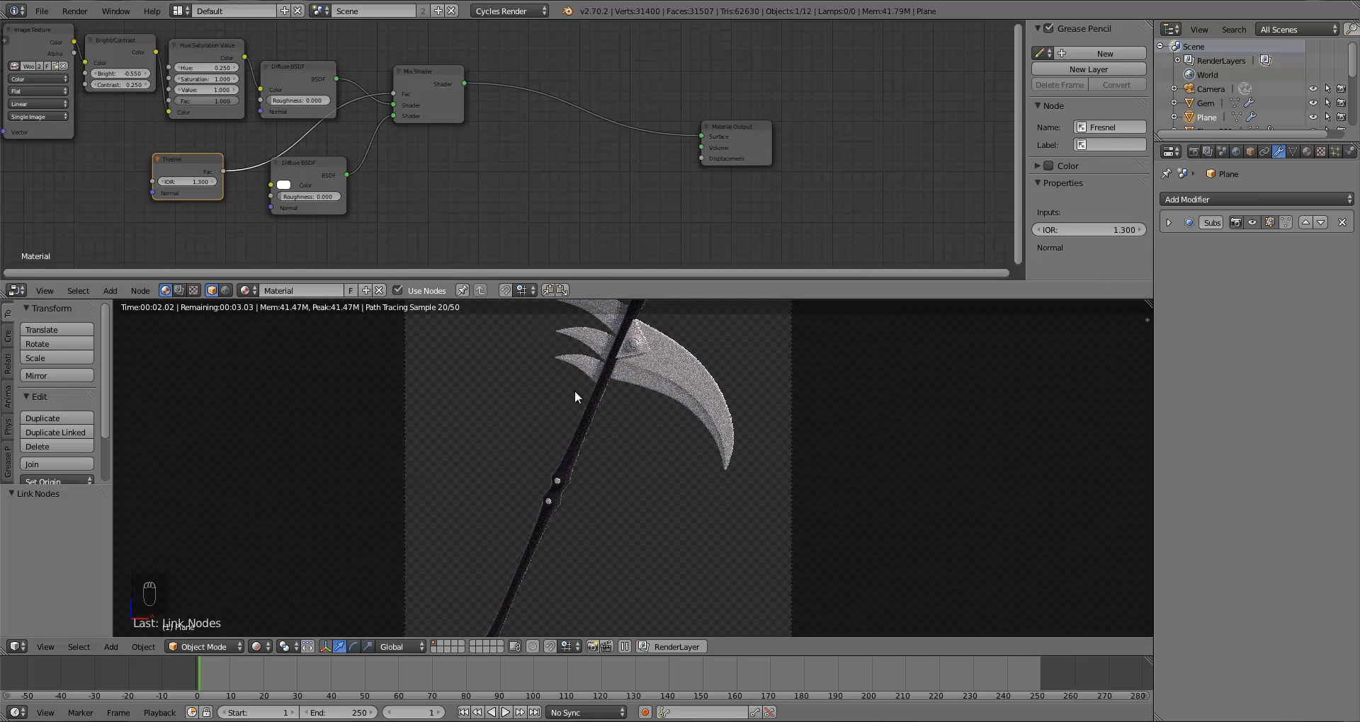
{"action": "scroll", "coordinate": [683, 543], "scroll_direction": "down", "scroll_amount": 2}
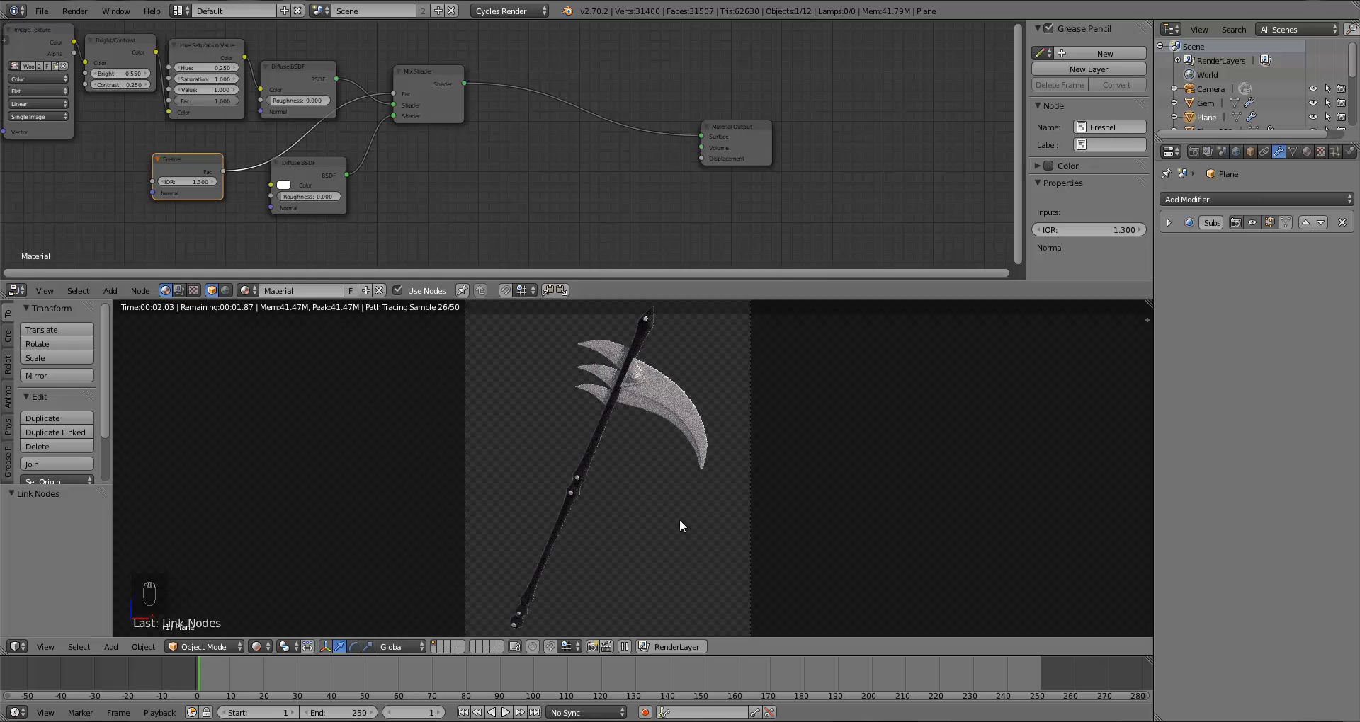
{"action": "scroll", "coordinate": [570, 468], "scroll_direction": "up", "scroll_amount": 4}
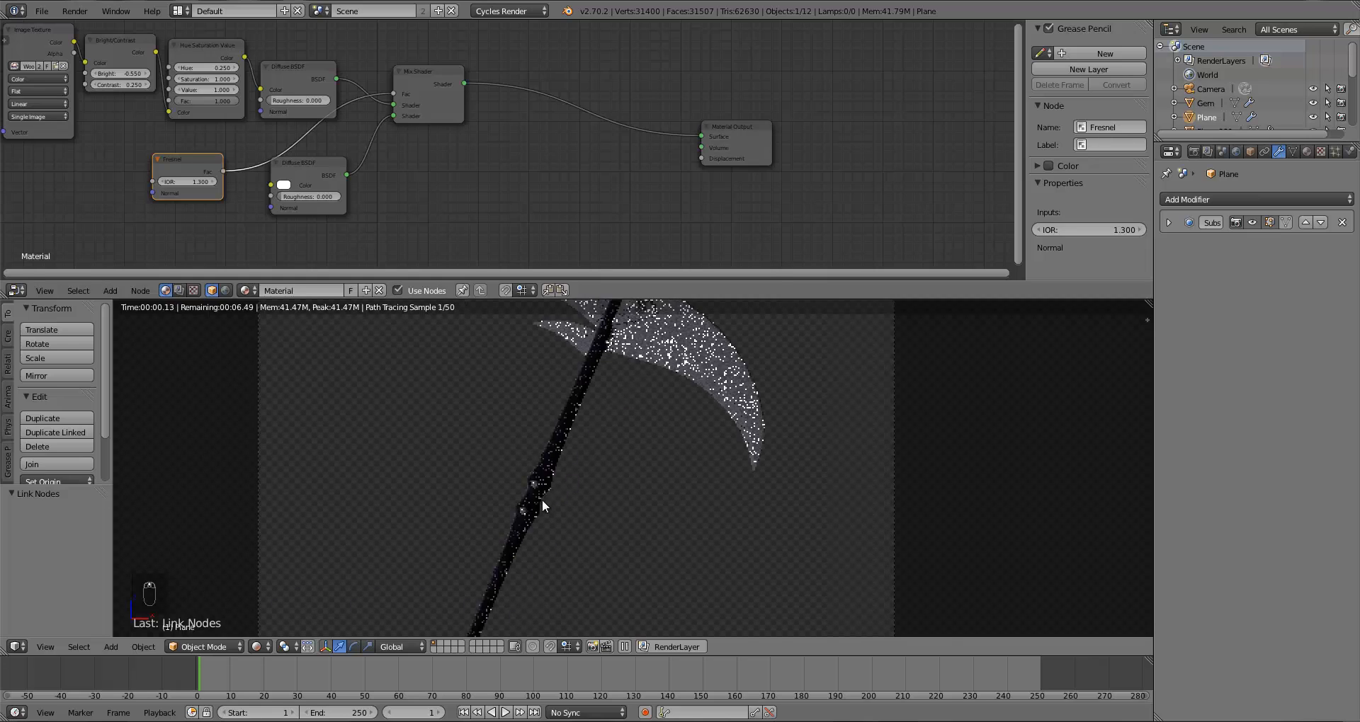
{"action": "scroll", "coordinate": [539, 505], "scroll_direction": "up", "scroll_amount": 3}
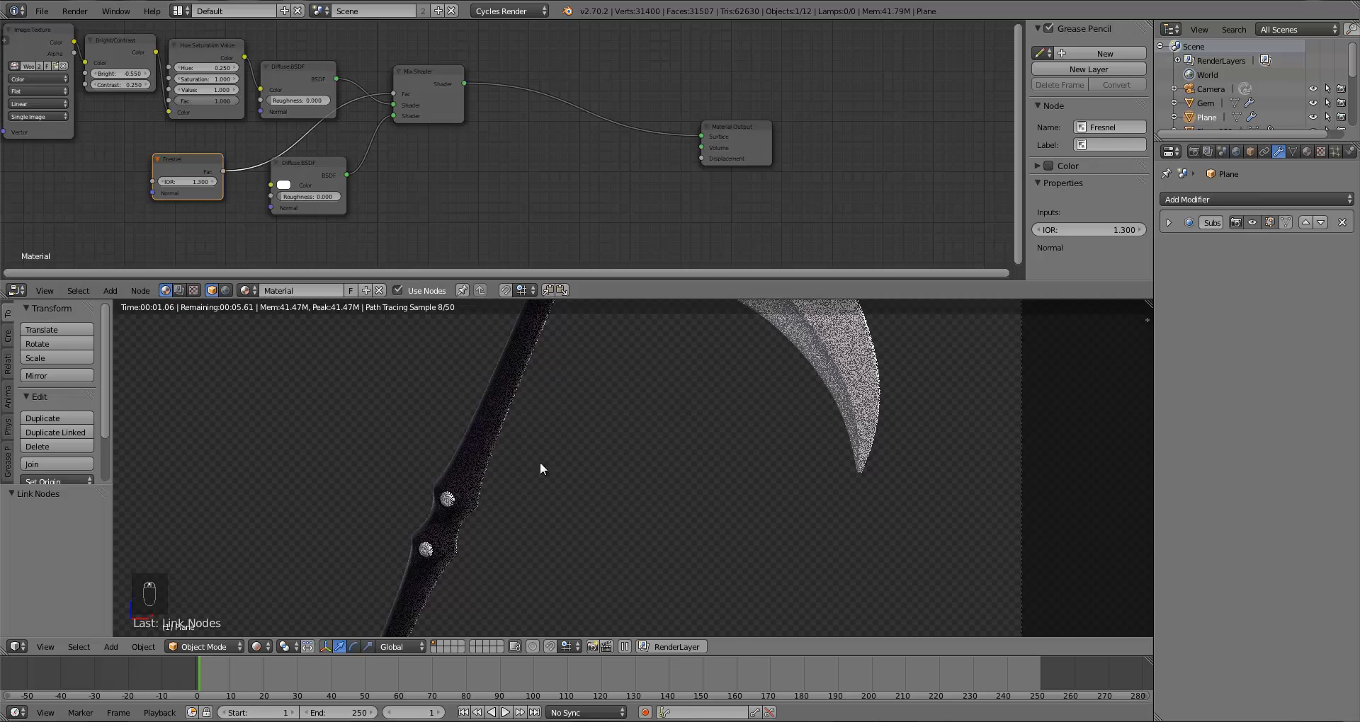
{"action": "left_click_drag", "start_coordinate": [1147, 304], "coordinate": [1131, 220]}
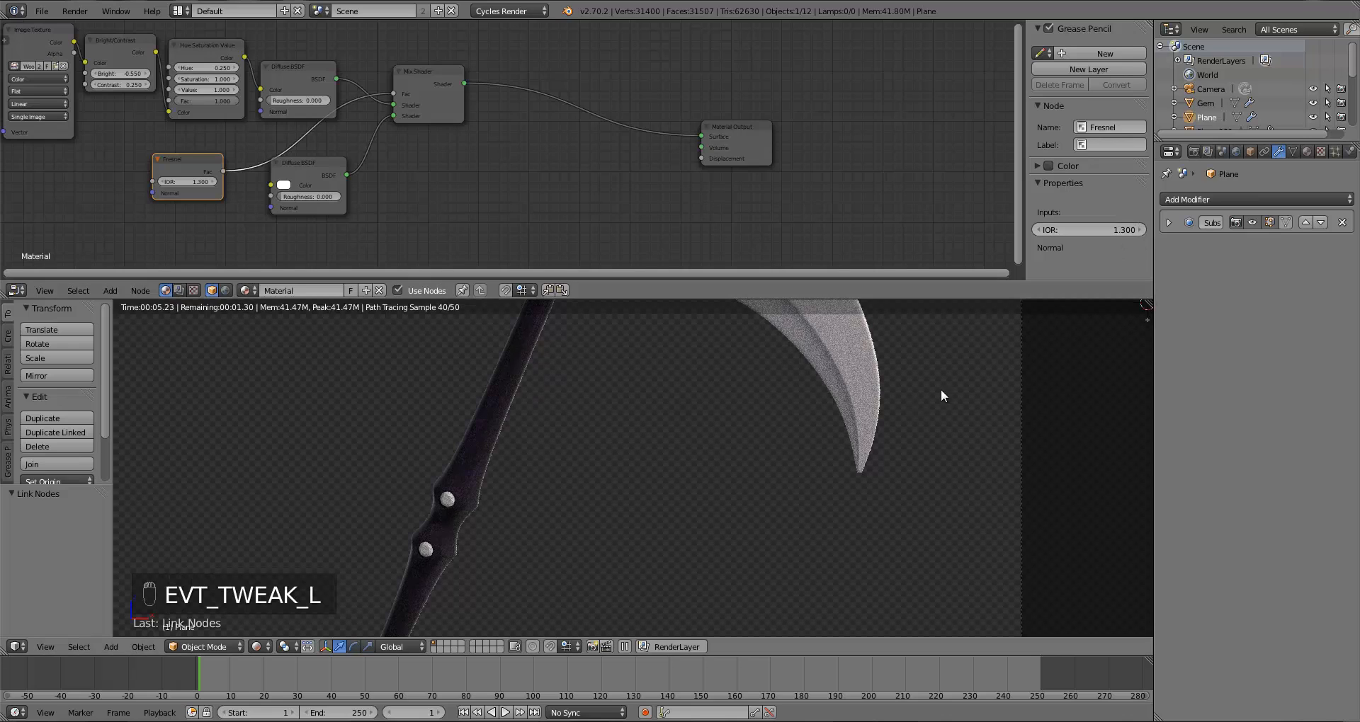
{"action": "key", "text": "z"}
{"action": "key", "text": "z"}
{"action": "key", "text": "z"}
{"action": "key", "text": "ctrl+Up"}
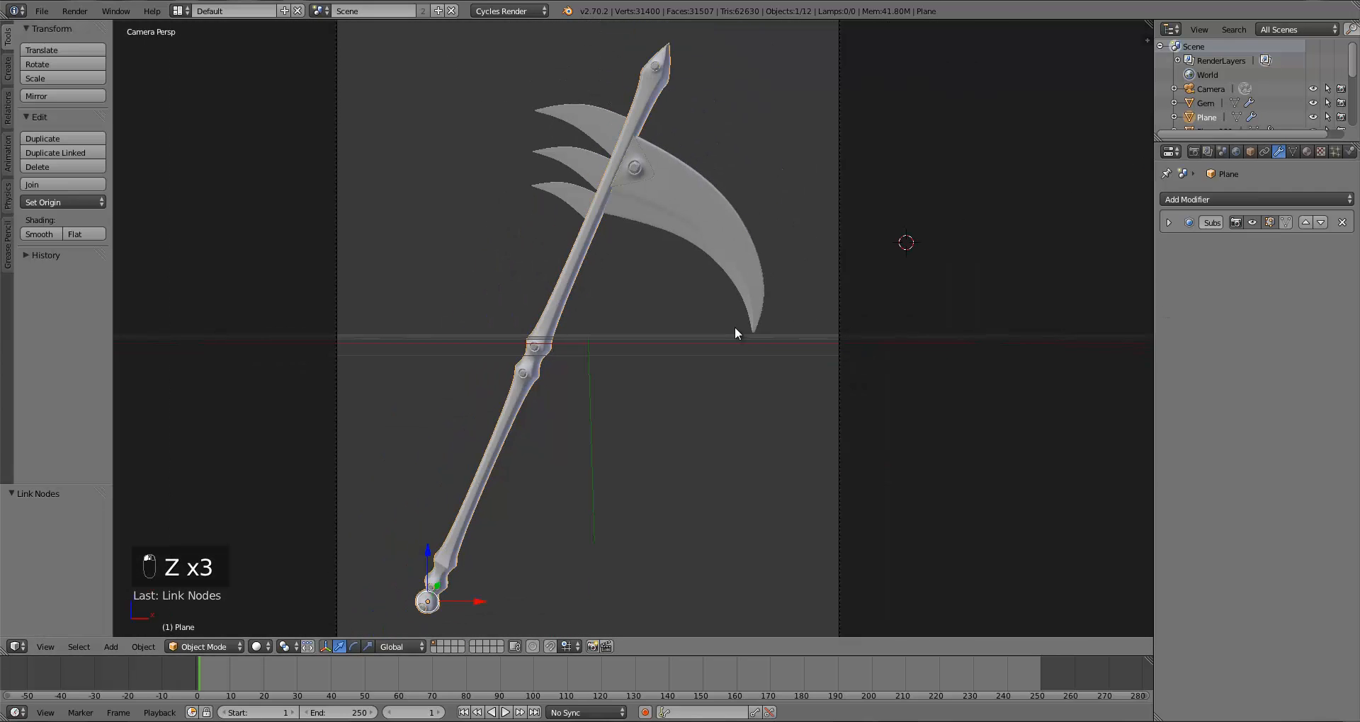
Step: Draw a render border around the middle of the handle and render the image
{"action": "key", "text": "shift+b"}
{"action": "left_click_drag", "start_coordinate": [426, 252], "coordinate": [636, 554]}
{"action": "left_click", "coordinate": [1193, 151]}
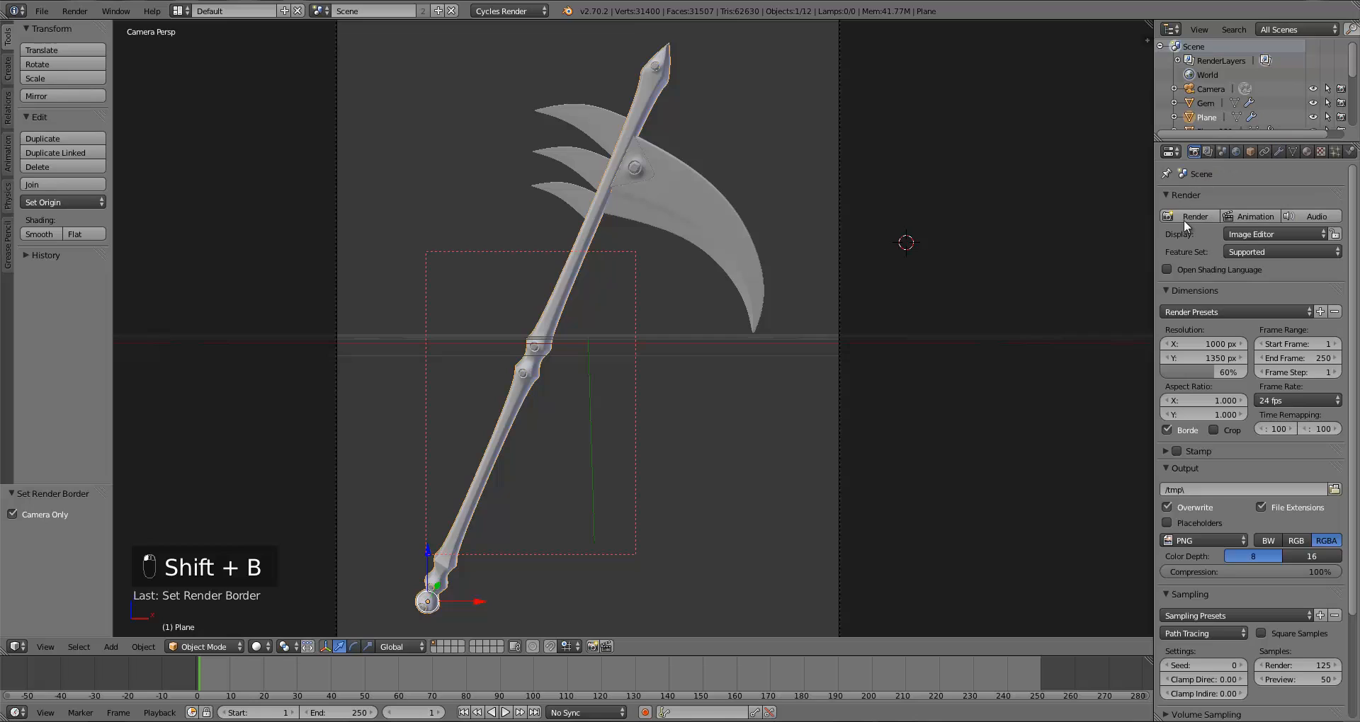
{"action": "left_click", "coordinate": [1183, 216]}
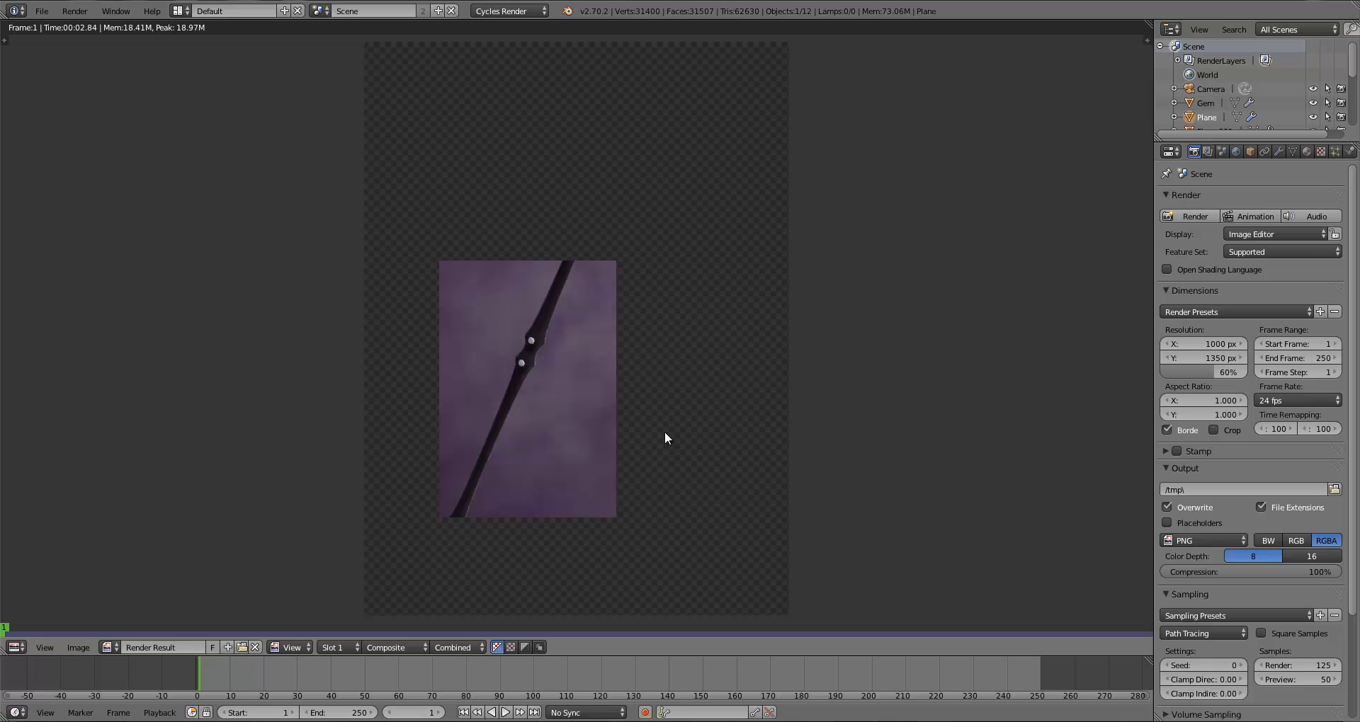
{"action": "key", "text": "Escape"}
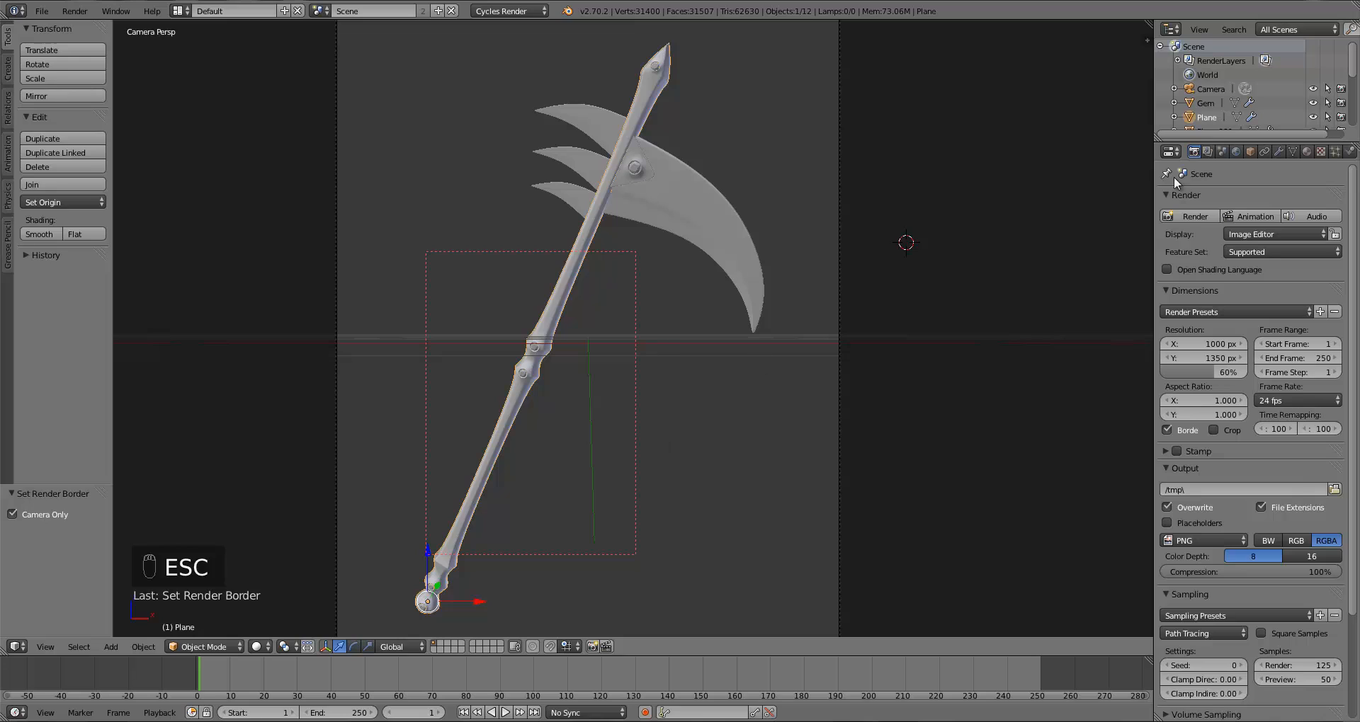
Step: Remove the render border
{"action": "key", "text": "shift+b"}
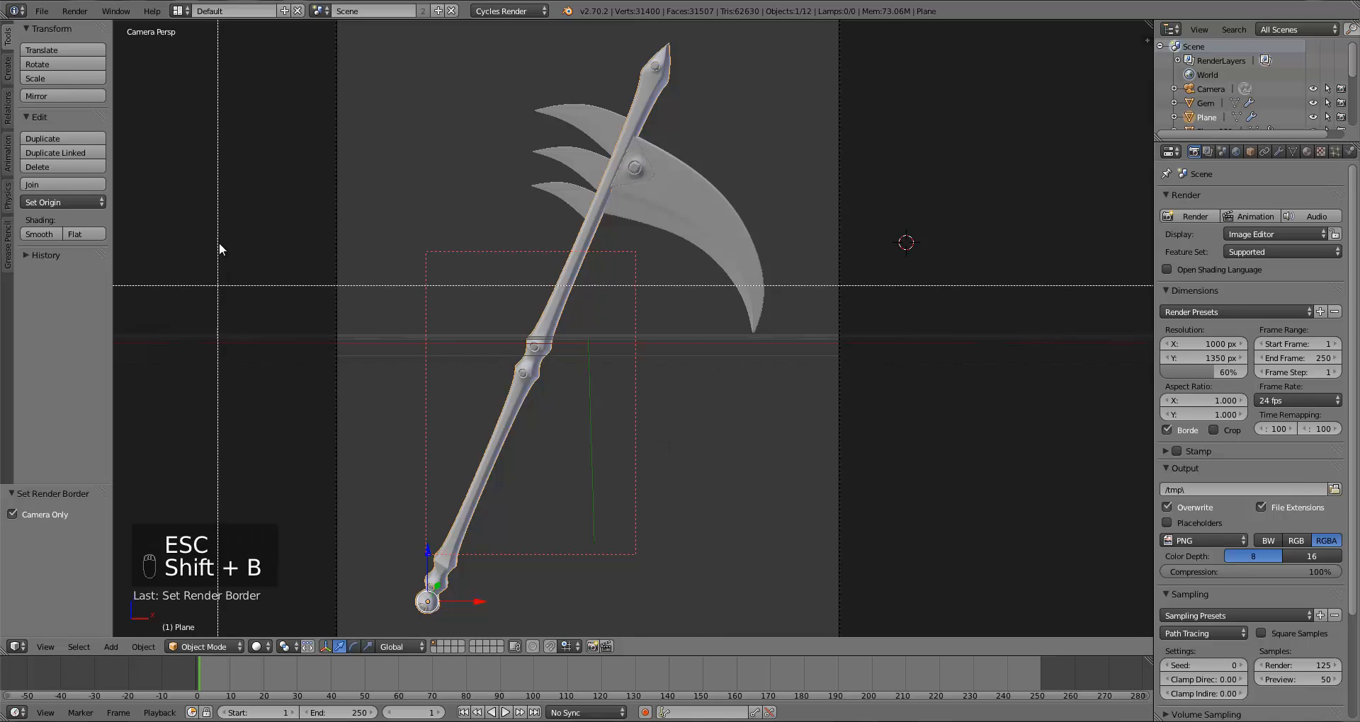
{"action": "left_click_drag", "start_coordinate": [167, 182], "coordinate": [251, 351]}
{"action": "scroll", "coordinate": [924, 414], "scroll_direction": "down", "scroll_amount": 1}
{"action": "scroll", "coordinate": [884, 407], "scroll_direction": "up", "scroll_amount": 1}
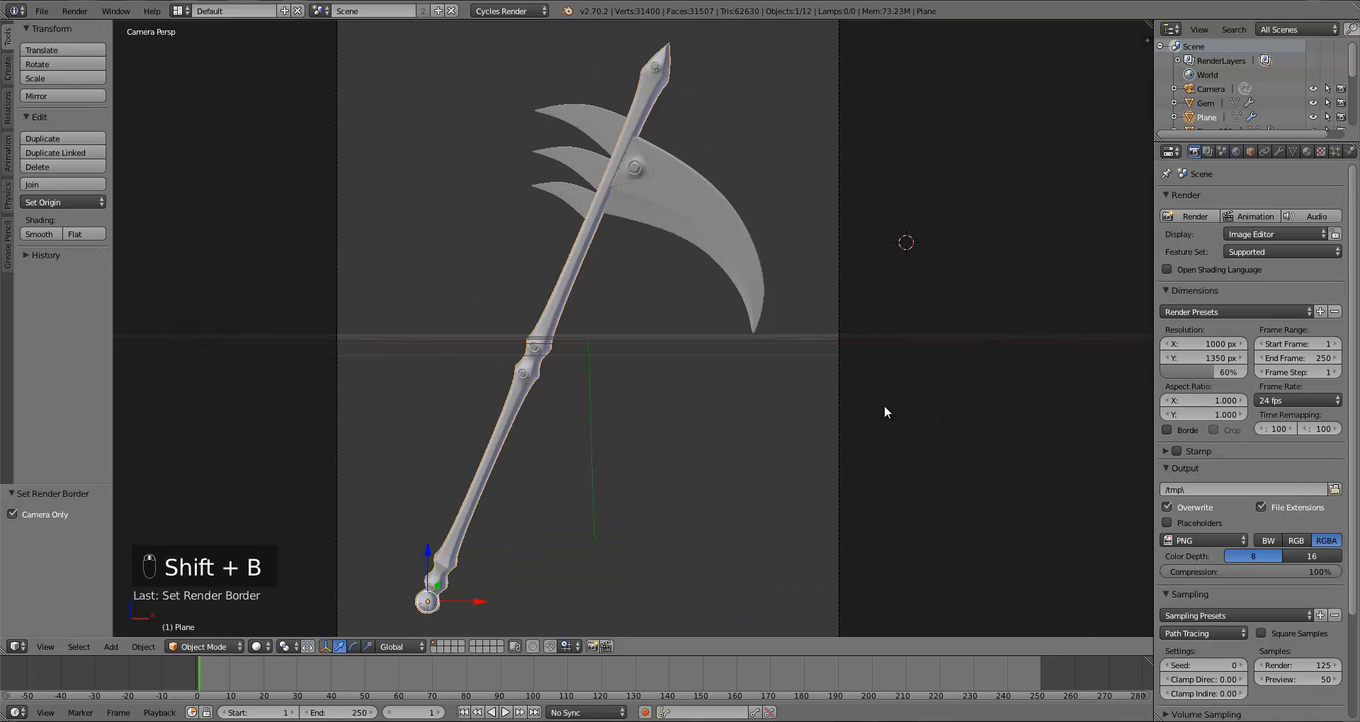
Step: Select the scythe, split the viewport and turn the upper area into the Node Editor
{"action": "middle_click_drag", "start_coordinate": [883, 407], "coordinate": [909, 403], "text": "shift"}
{"action": "key", "text": "a"}
{"action": "right_click", "coordinate": [564, 345]}
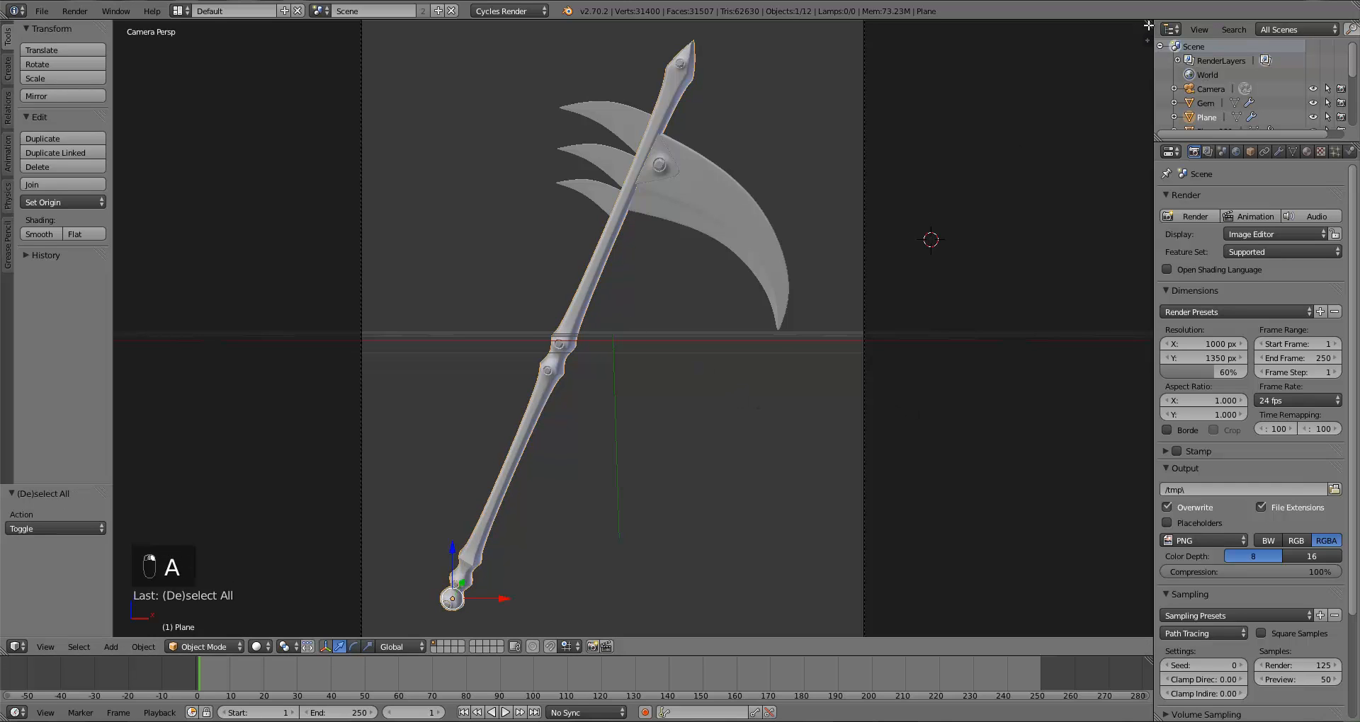
{"action": "left_click_drag", "start_coordinate": [1148, 25], "coordinate": [1062, 302]}
{"action": "left_click", "coordinate": [17, 292]}
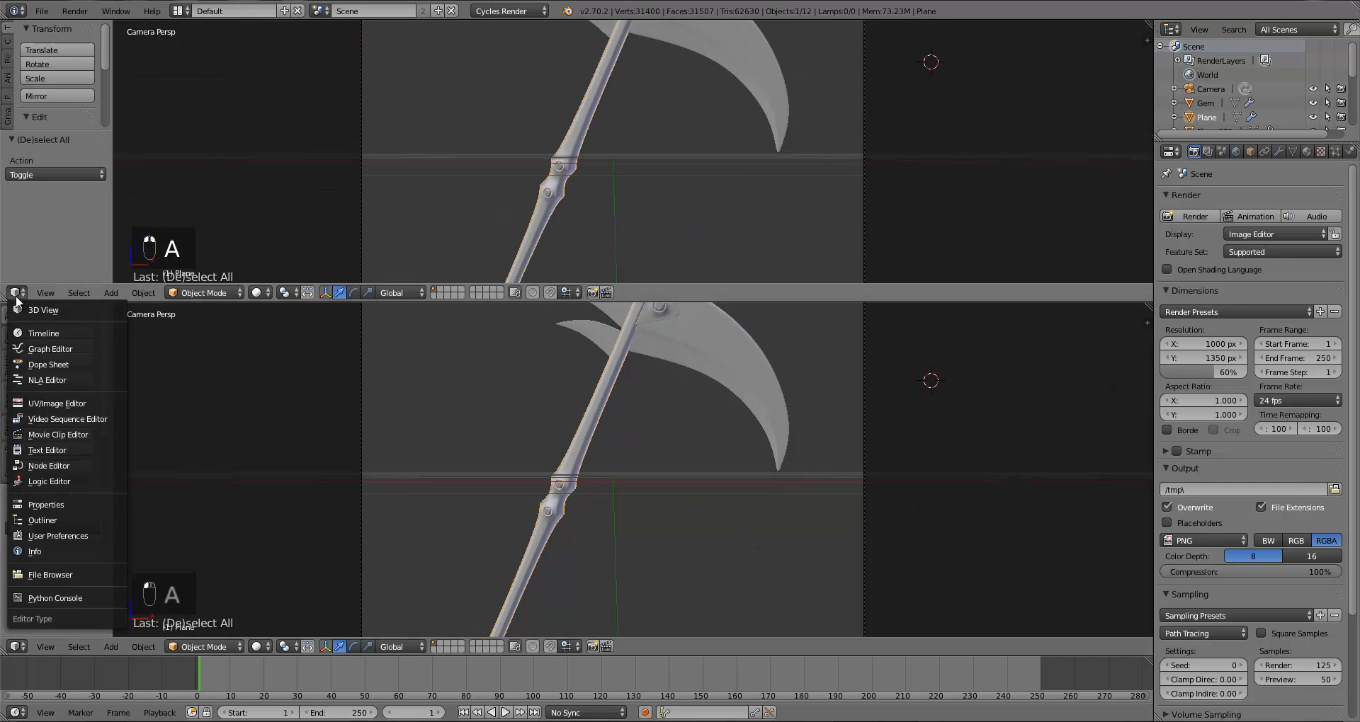
{"action": "left_click", "coordinate": [58, 466]}
{"action": "scroll", "coordinate": [511, 200], "scroll_direction": "up", "scroll_amount": 3}
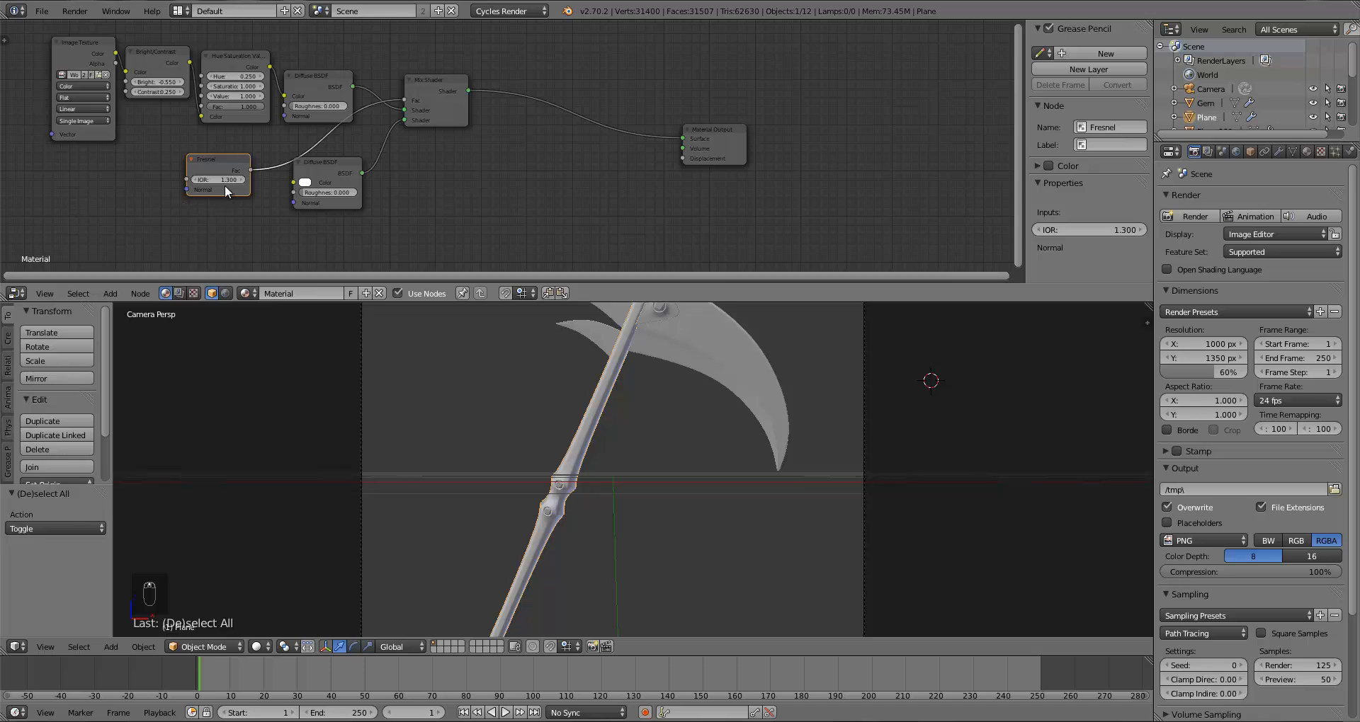
Step: Set the Fresnel node's IOR to 1.325, deselect everything and preview the scythe in Rendered viewport shading
{"action": "type", "text": "1a"}
{"action": "left_click", "coordinate": [257, 647]}
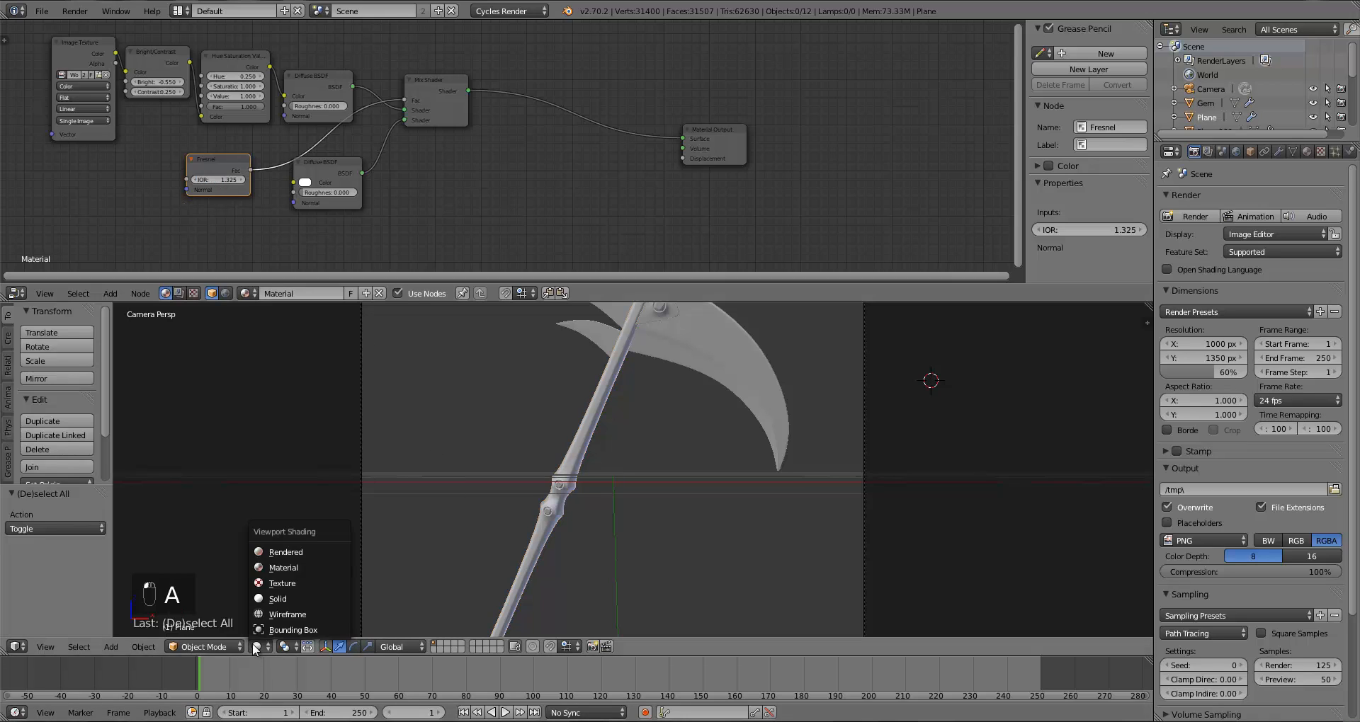
{"action": "left_click", "coordinate": [270, 552]}
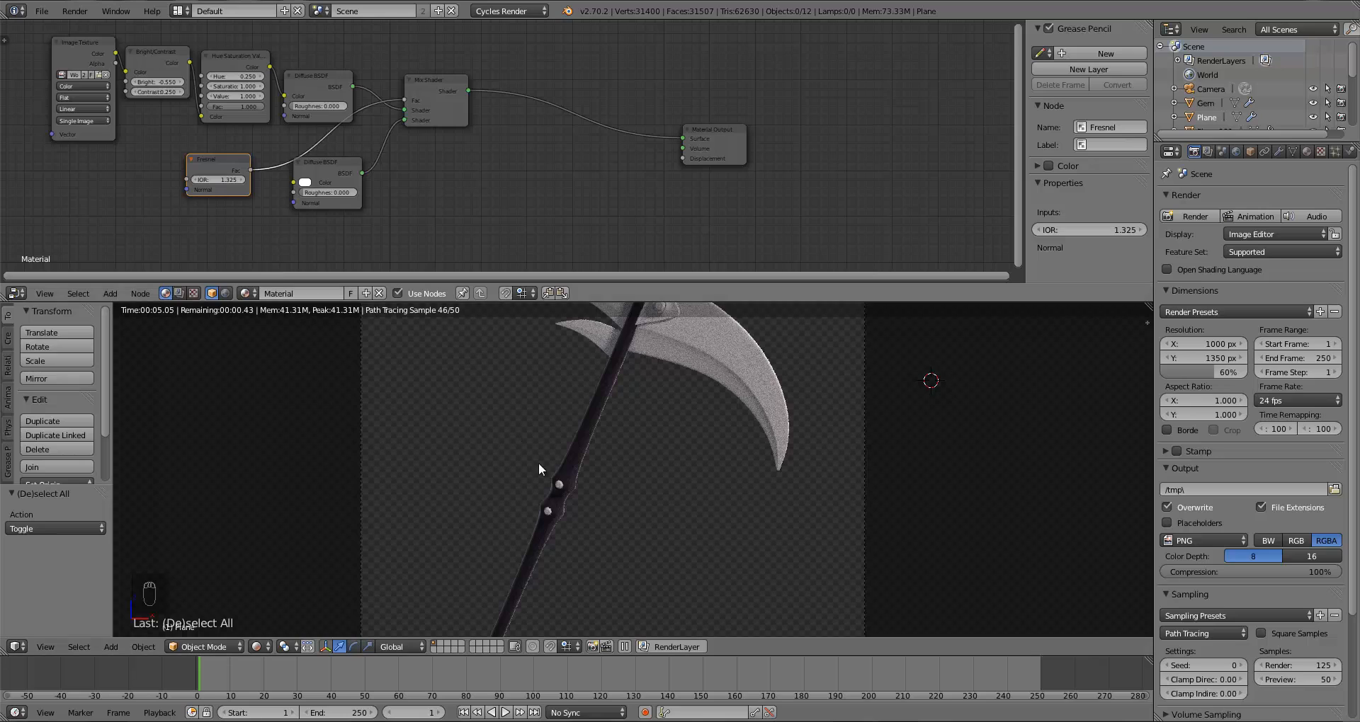
{"action": "scroll", "coordinate": [588, 467], "scroll_direction": "down", "scroll_amount": 2}
{"action": "scroll", "coordinate": [640, 478], "scroll_direction": "down", "scroll_amount": 2}
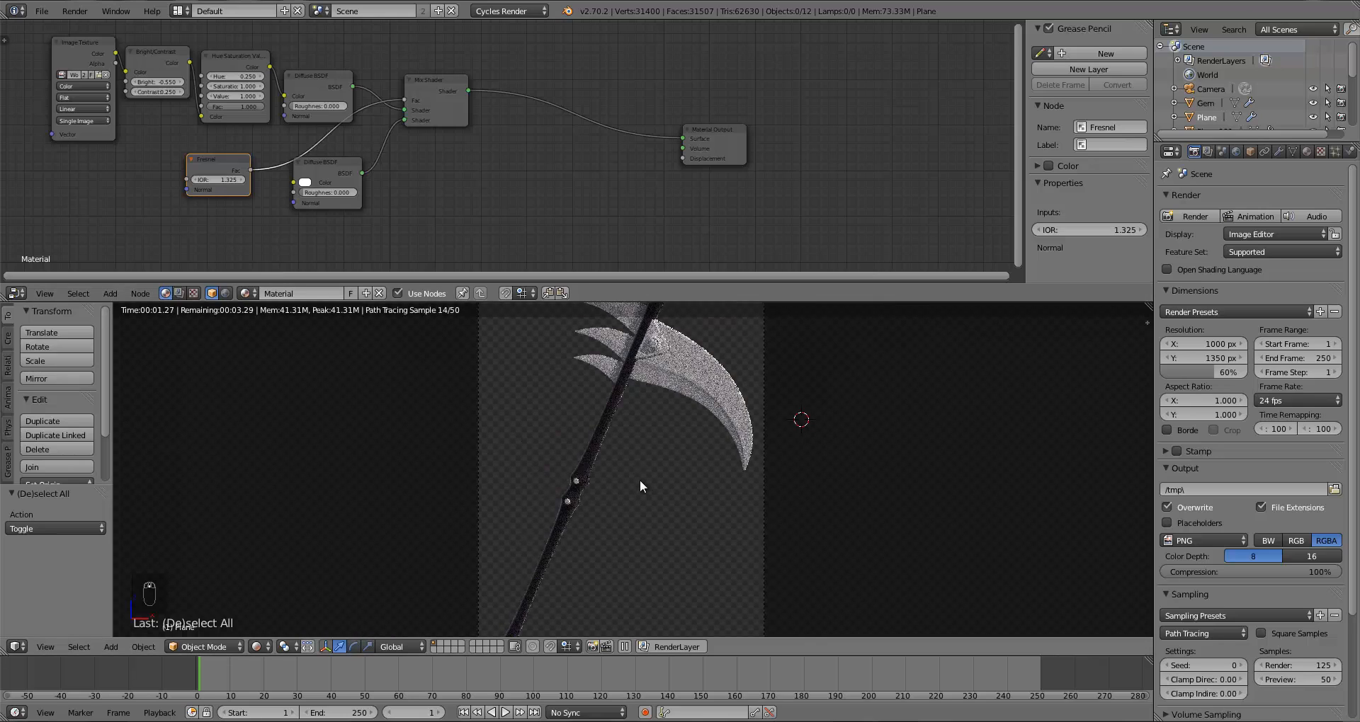
Step: Rename the handle's material to Wood
{"action": "left_click", "coordinate": [309, 294]}
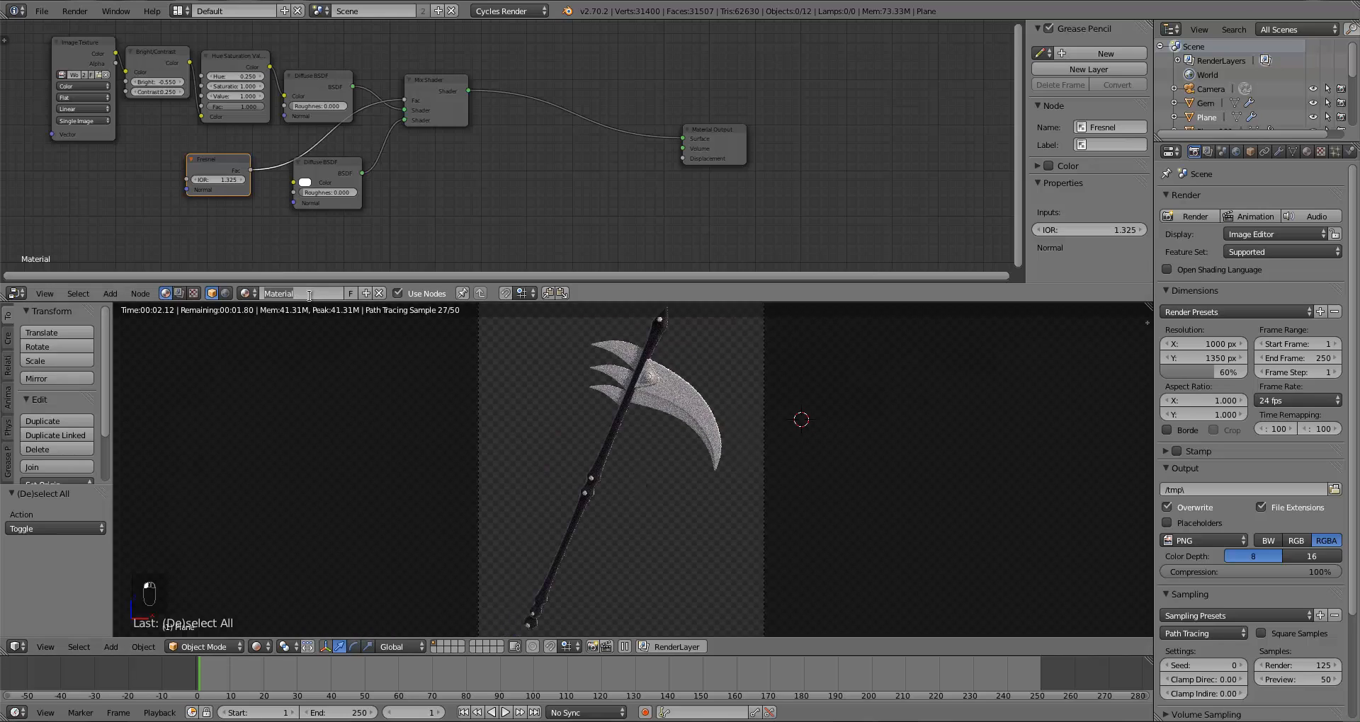
{"action": "type", "text": "Wood"}
{"action": "key", "text": "Return"}
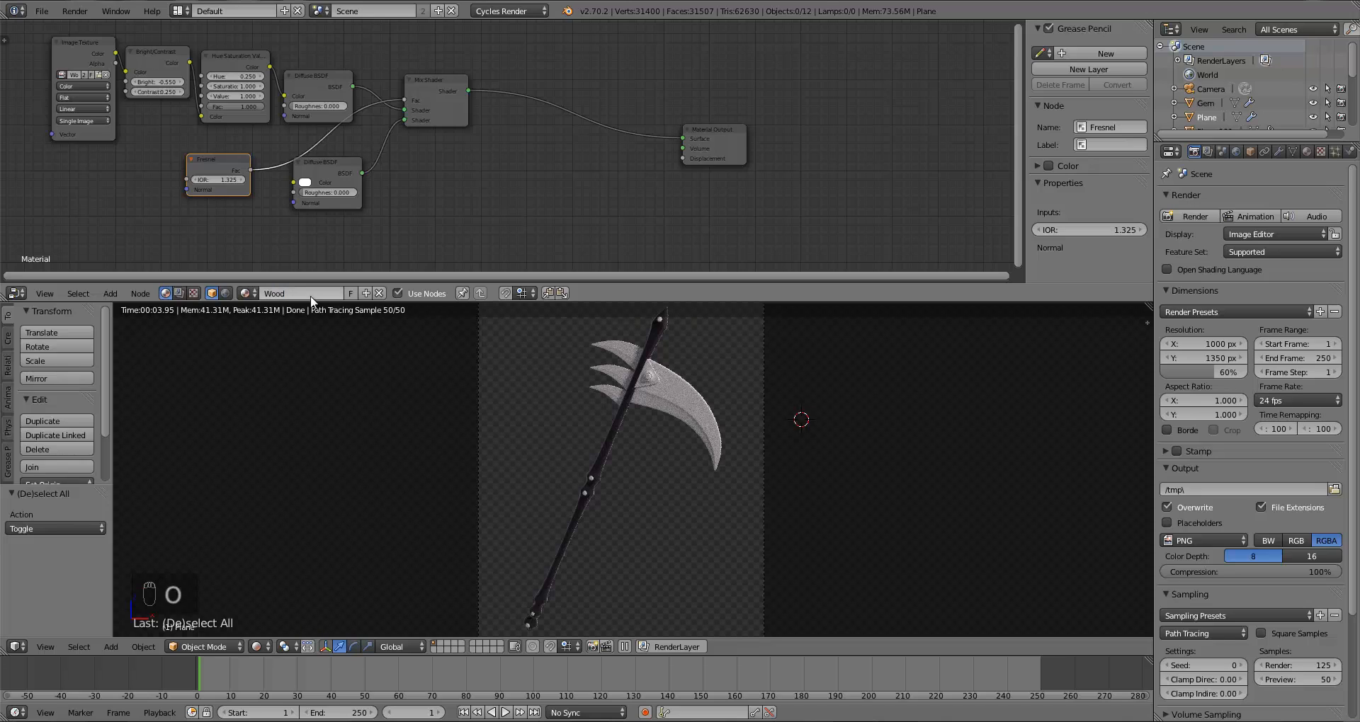
Step: Switch the viewport back to solid shading
{"action": "scroll", "coordinate": [691, 521], "scroll_direction": "up", "scroll_amount": 5}
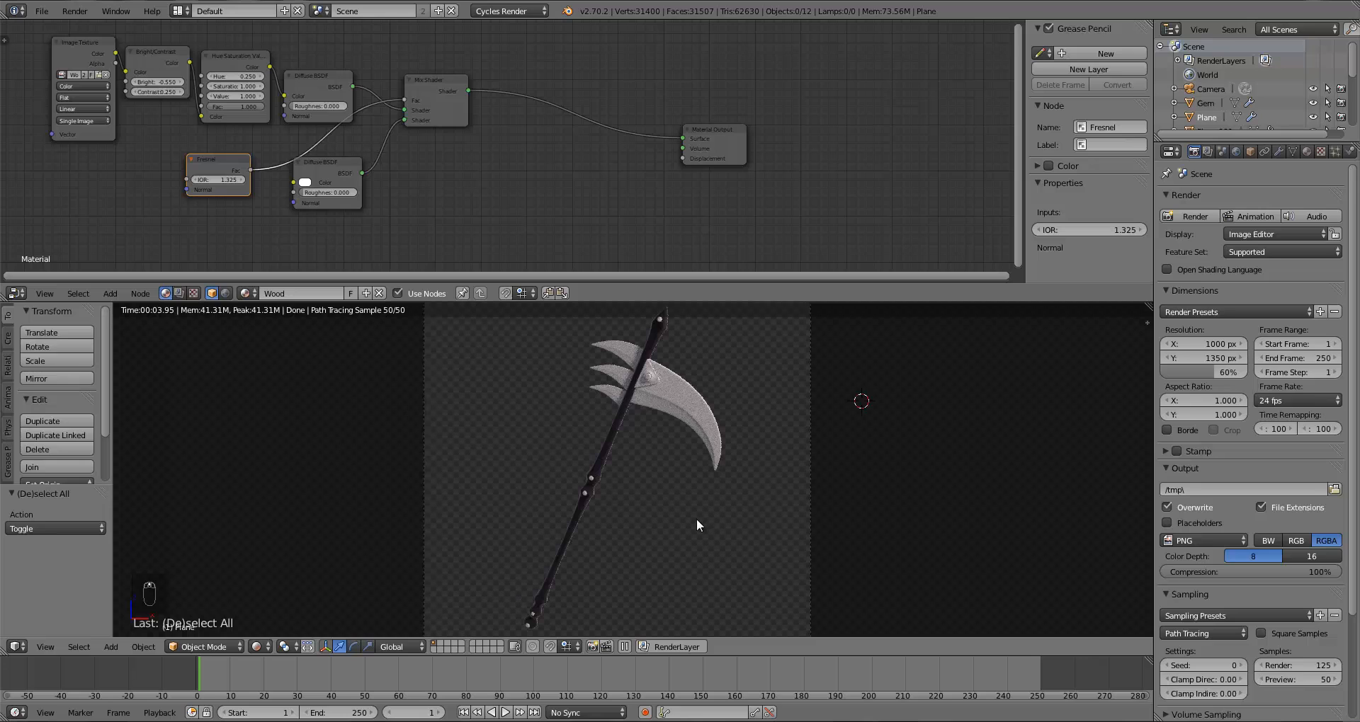
{"action": "key", "text": "z"}
{"action": "key", "text": "z"}
{"action": "key", "text": "z"}
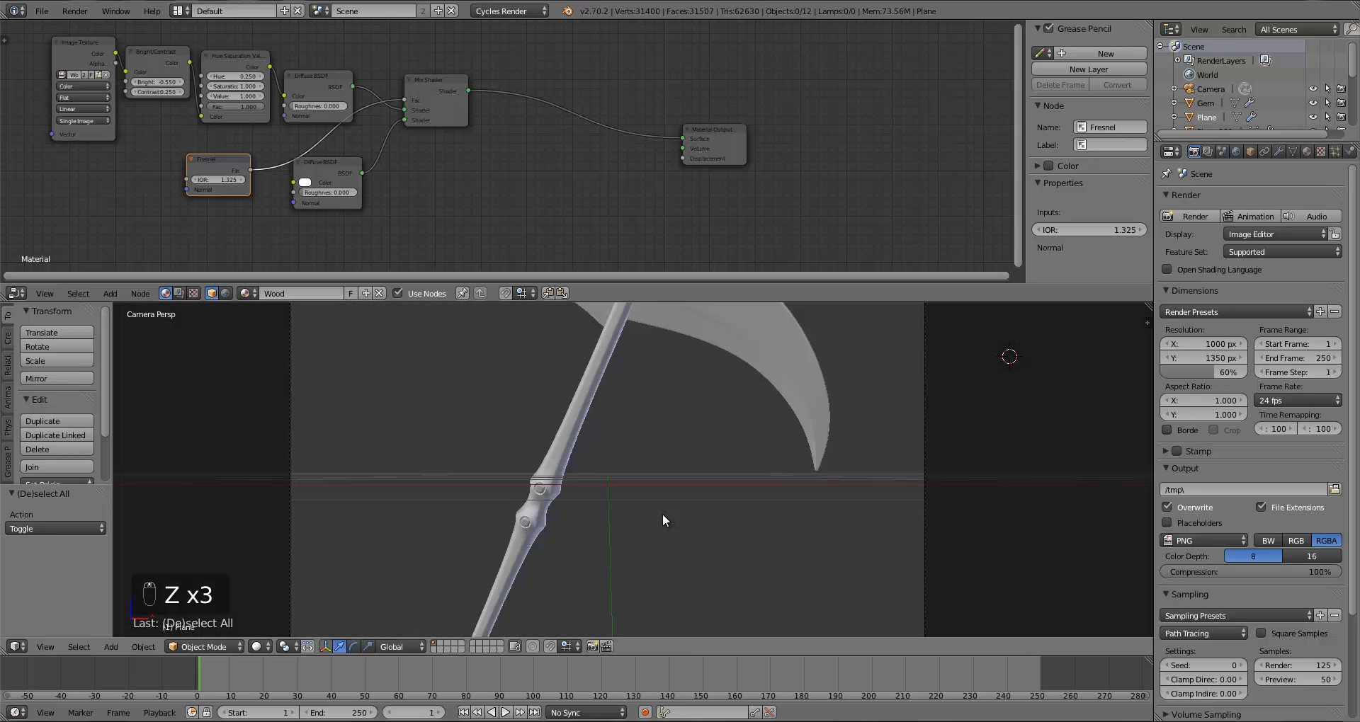
{"action": "scroll", "coordinate": [661, 514], "scroll_direction": "down", "scroll_amount": 5}
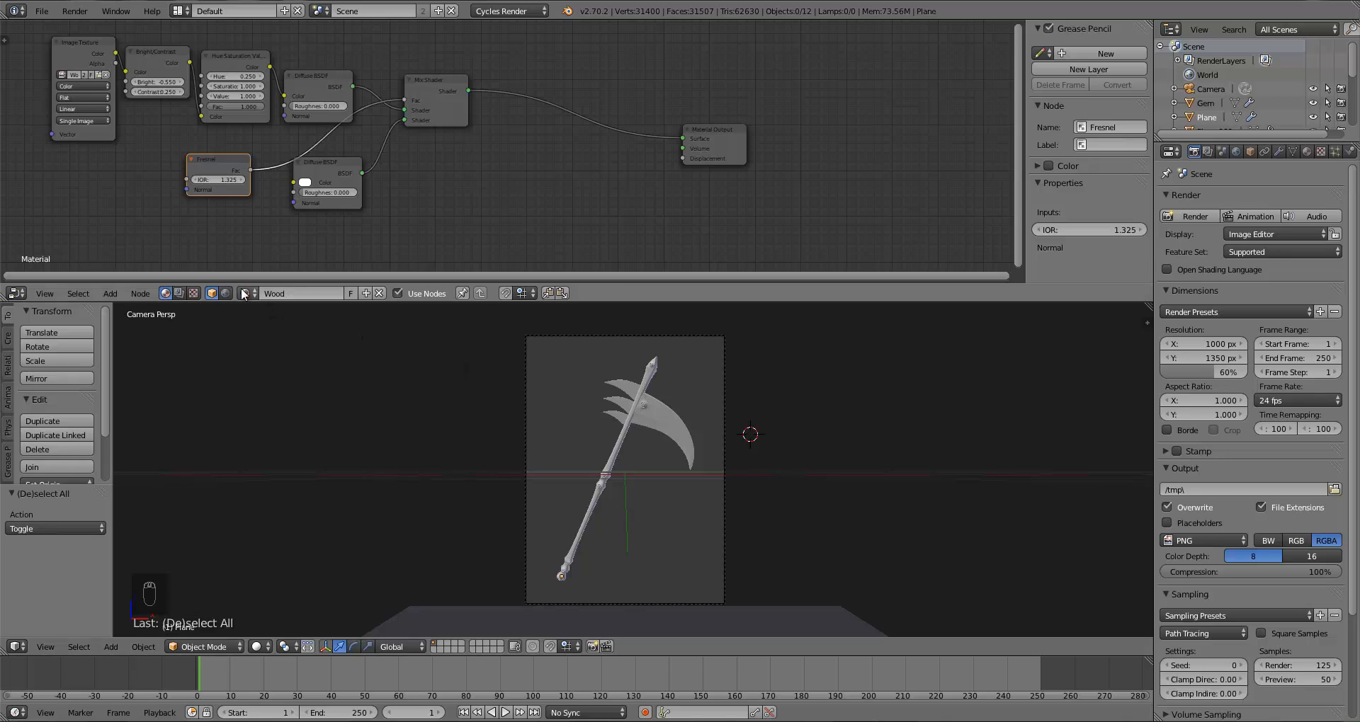
Step: Add a second material slot to the scythe with a new material named Gold
{"action": "left_click", "coordinate": [1307, 151]}
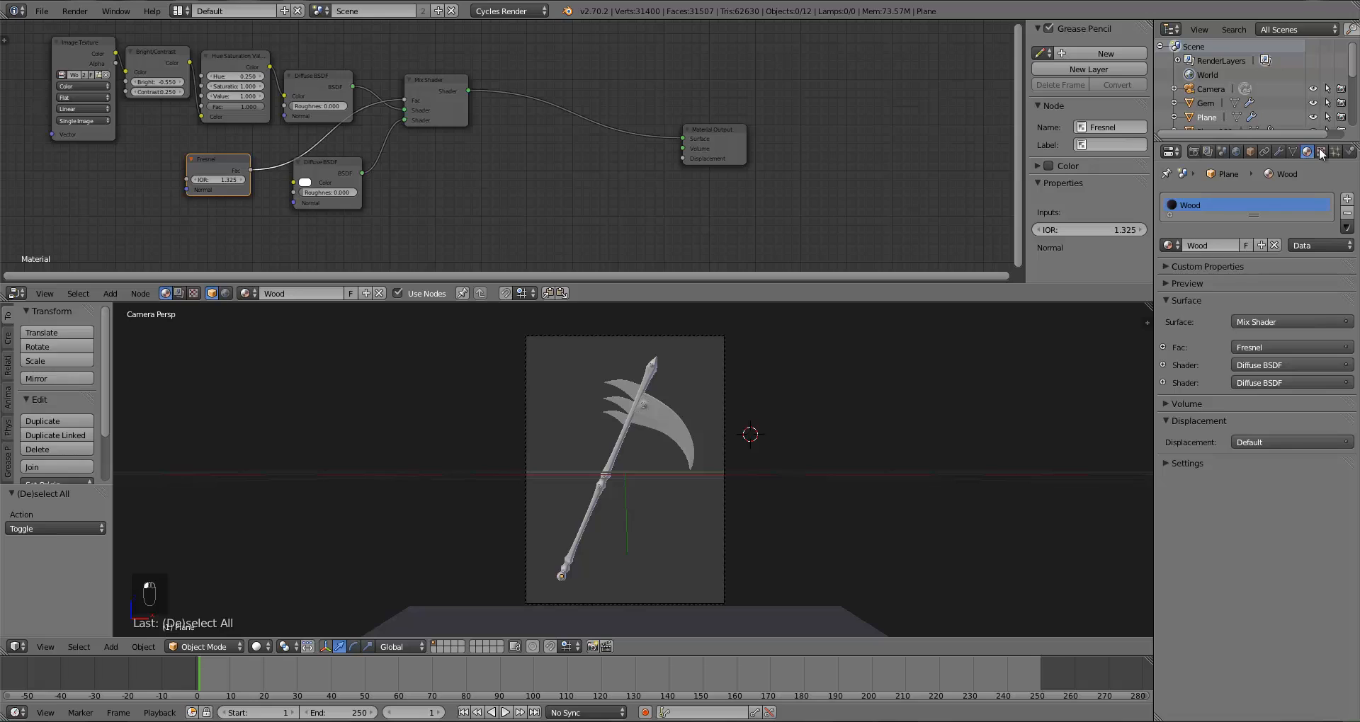
{"action": "left_click", "coordinate": [1347, 199]}
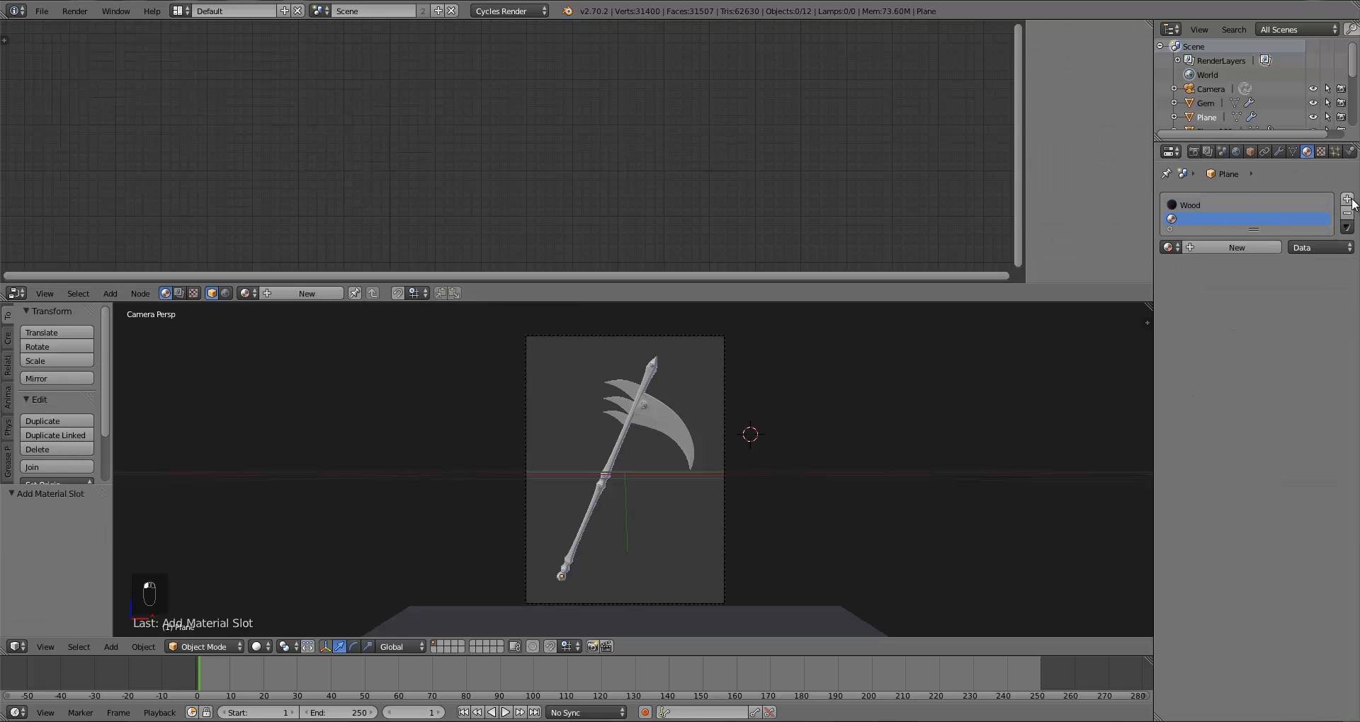
{"action": "left_click", "coordinate": [1204, 248]}
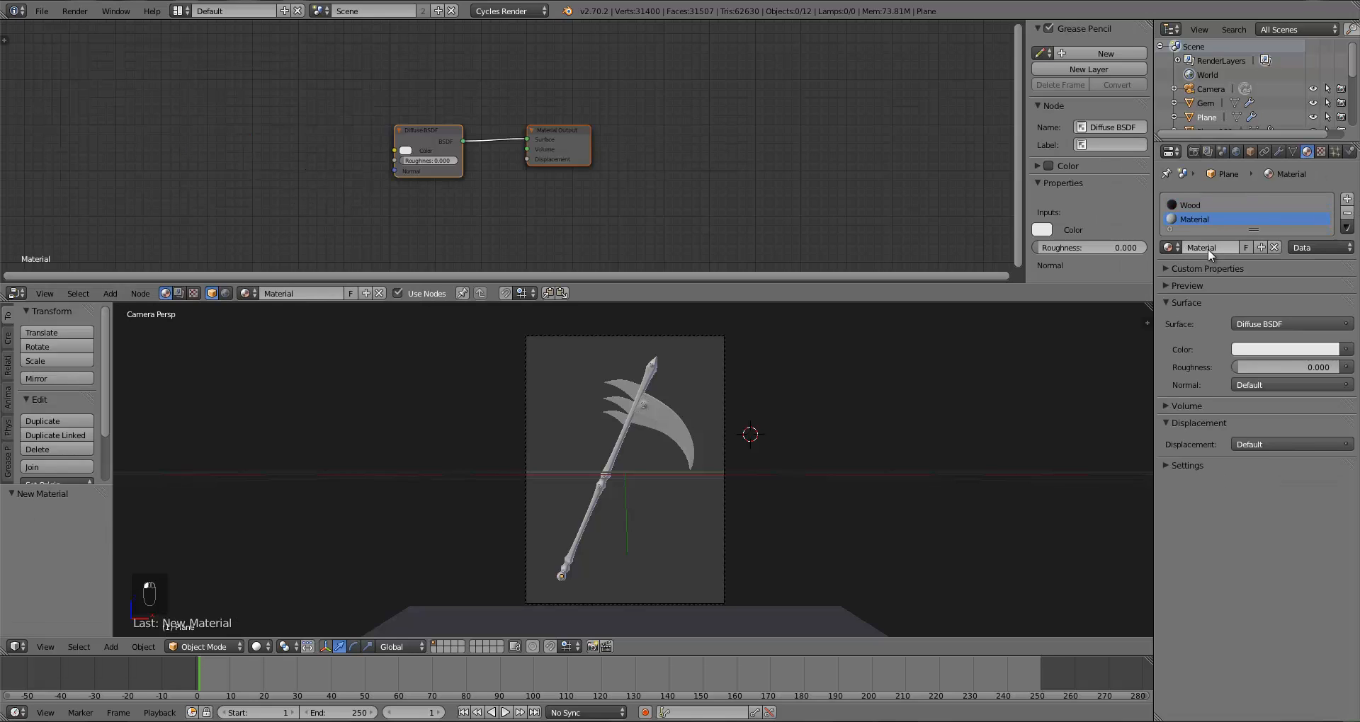
{"action": "left_click", "coordinate": [1206, 248]}
{"action": "type", "text": "Gold"}
{"action": "key", "text": "Return"}
Step: Rearrange the Gold material's nodes and delete the default Diffuse BSDF node
{"action": "left_click_drag", "start_coordinate": [561, 148], "coordinate": [605, 142]}
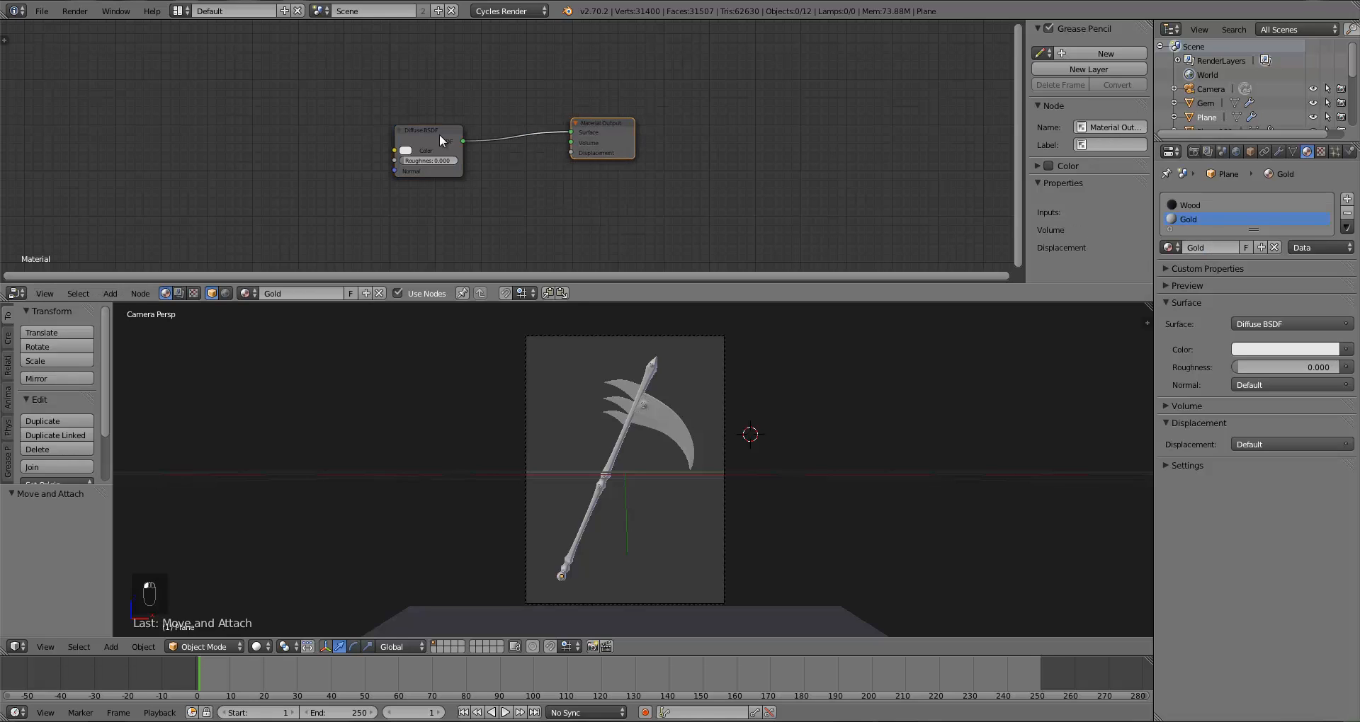
{"action": "left_click_drag", "start_coordinate": [439, 133], "coordinate": [469, 122]}
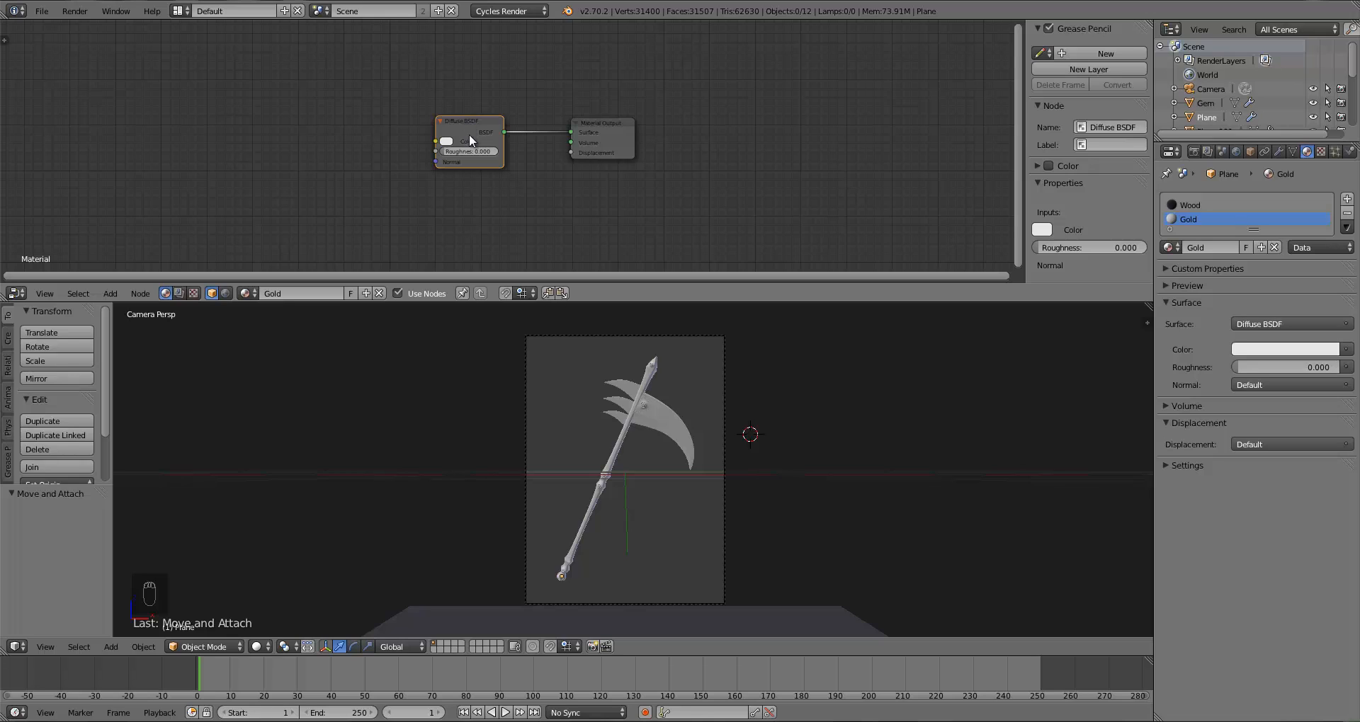
{"action": "key", "text": "x"}
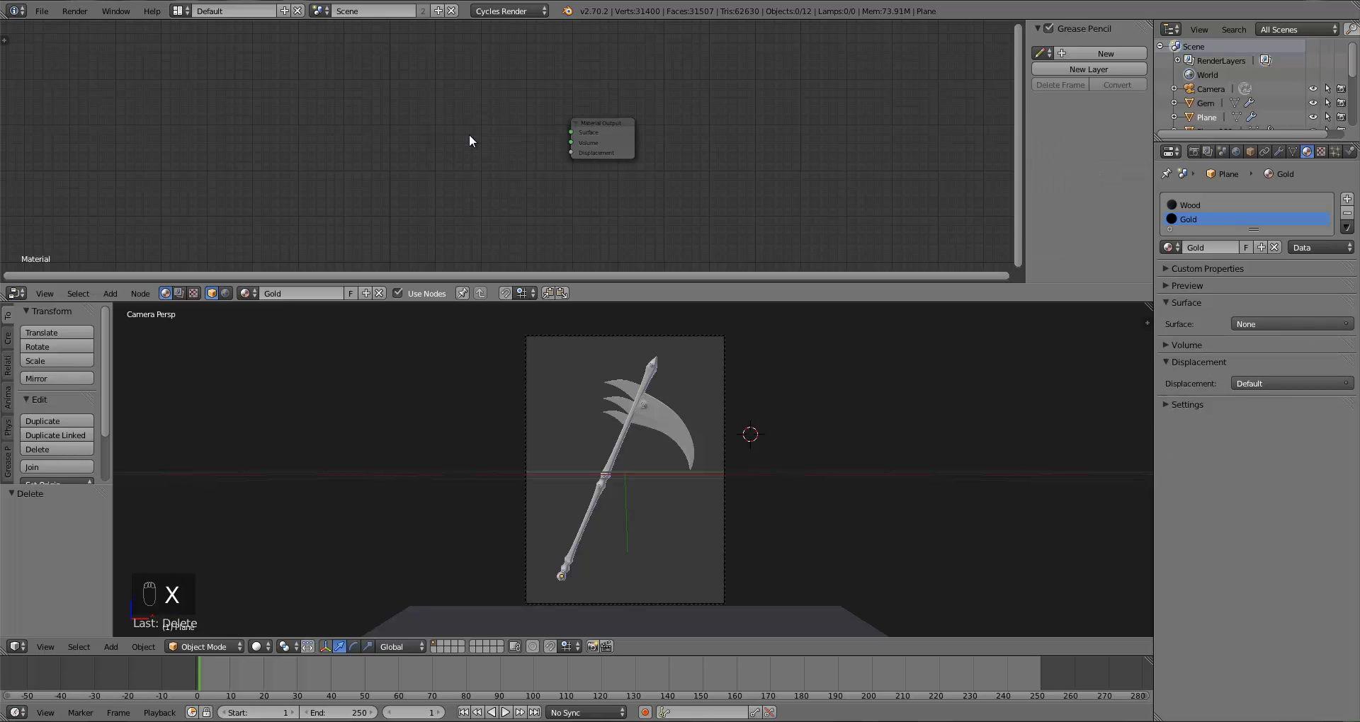
Step: Add a Glossy BSDF node and connect its output to the Material Output's Surface input
{"action": "key", "text": "shift+a"}
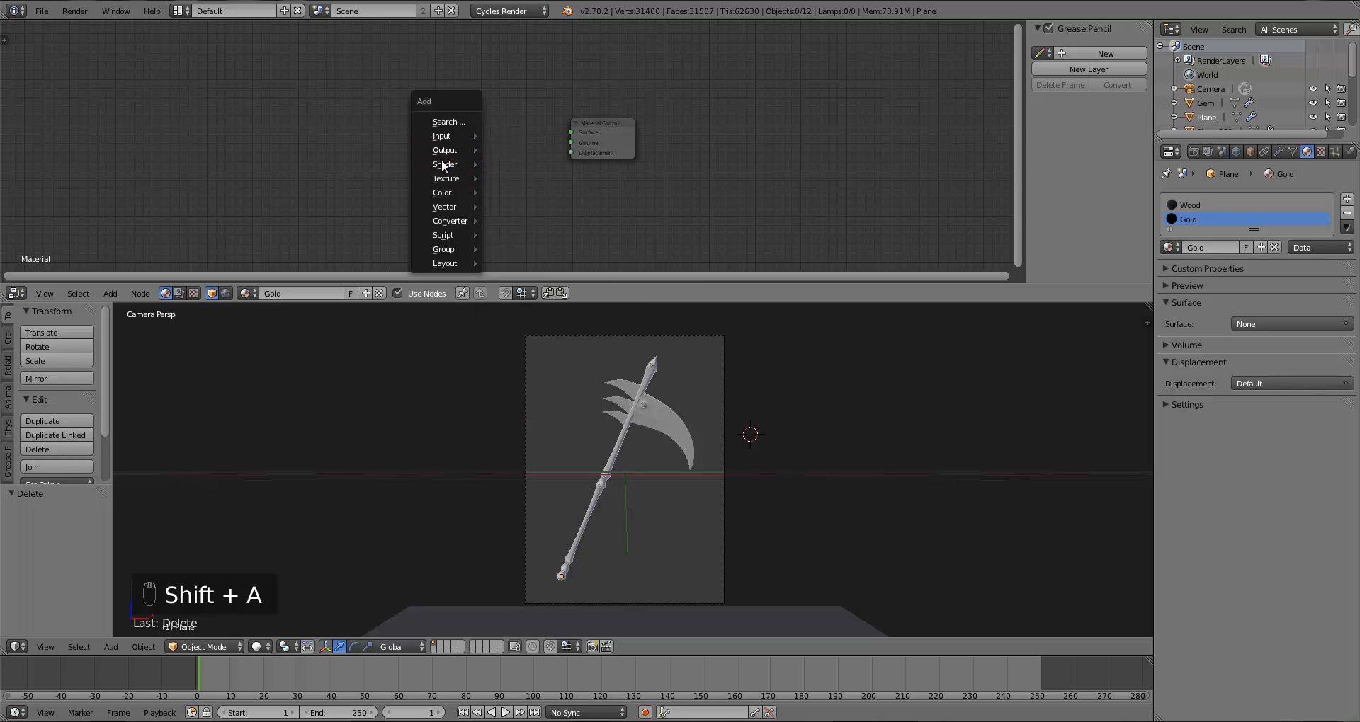
{"action": "mouse_move", "coordinate": [457, 165]}
{"action": "left_click", "coordinate": [525, 211]}
{"action": "left_click", "coordinate": [457, 143]}
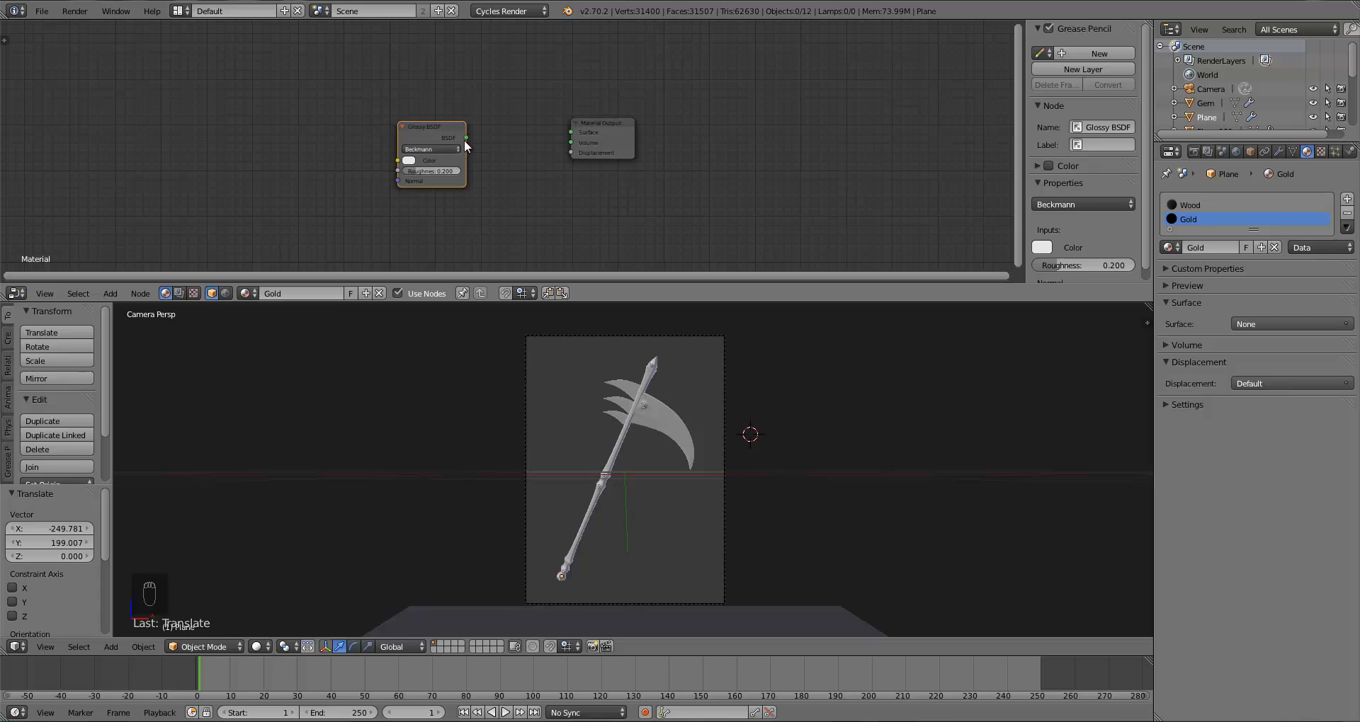
{"action": "left_click_drag", "start_coordinate": [465, 138], "coordinate": [572, 131]}
{"action": "left_click_drag", "start_coordinate": [413, 168], "coordinate": [435, 167]}
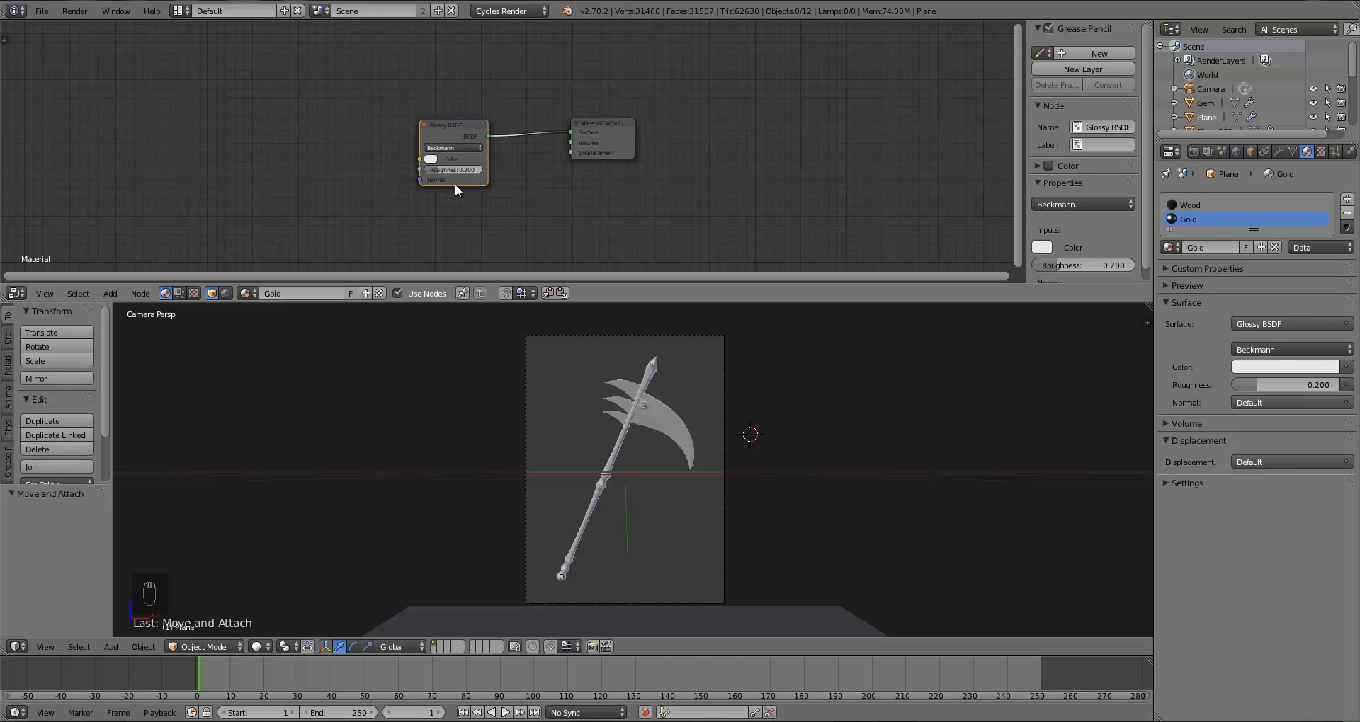
Step: Set the Glossy BSDF roughness to 0.15
{"action": "left_click", "coordinate": [451, 170]}
{"action": "type", "text": "0.15"}
{"action": "key", "text": "Return"}
Step: Hide the gem sitting in the socket at the bottom end of the handle
{"action": "scroll", "coordinate": [659, 401], "scroll_direction": "up", "scroll_amount": 4}
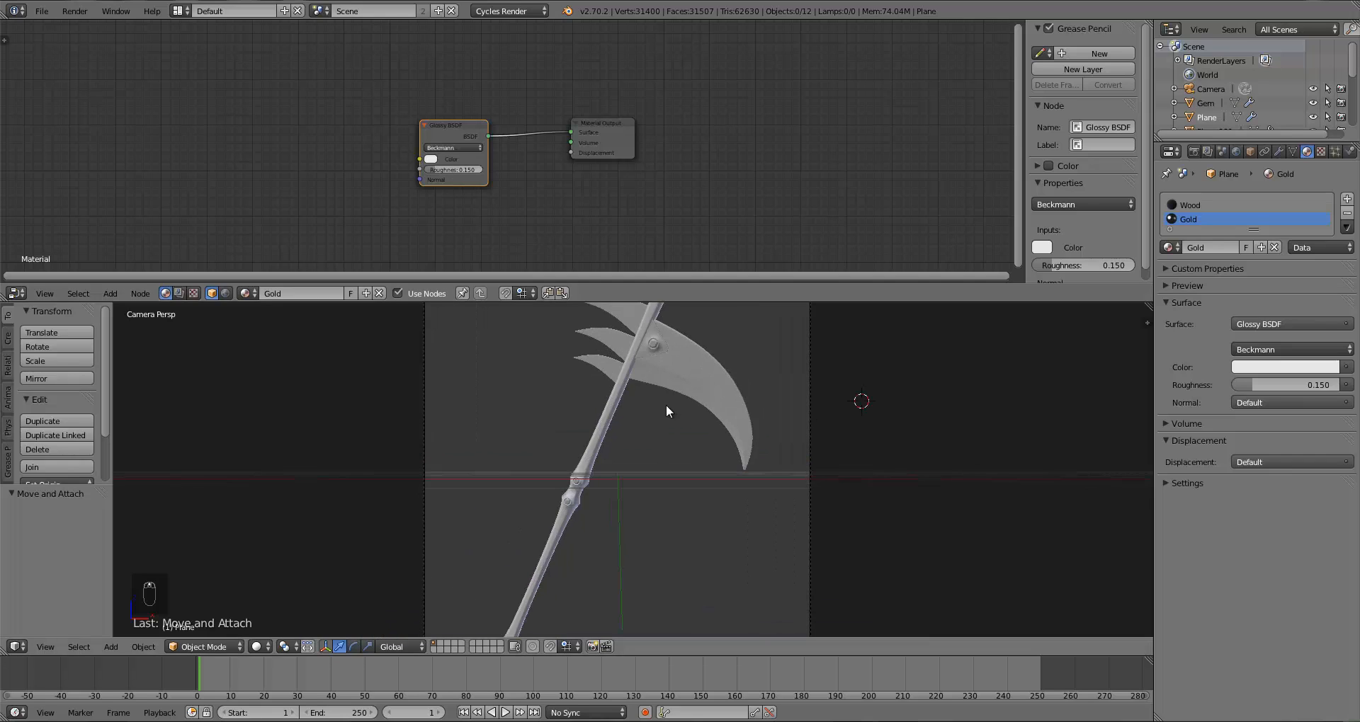
{"action": "scroll", "coordinate": [666, 405], "scroll_direction": "up", "scroll_amount": 6}
{"action": "scroll", "coordinate": [568, 515], "scroll_direction": "down", "scroll_amount": 5}
{"action": "right_click", "coordinate": [558, 445]}
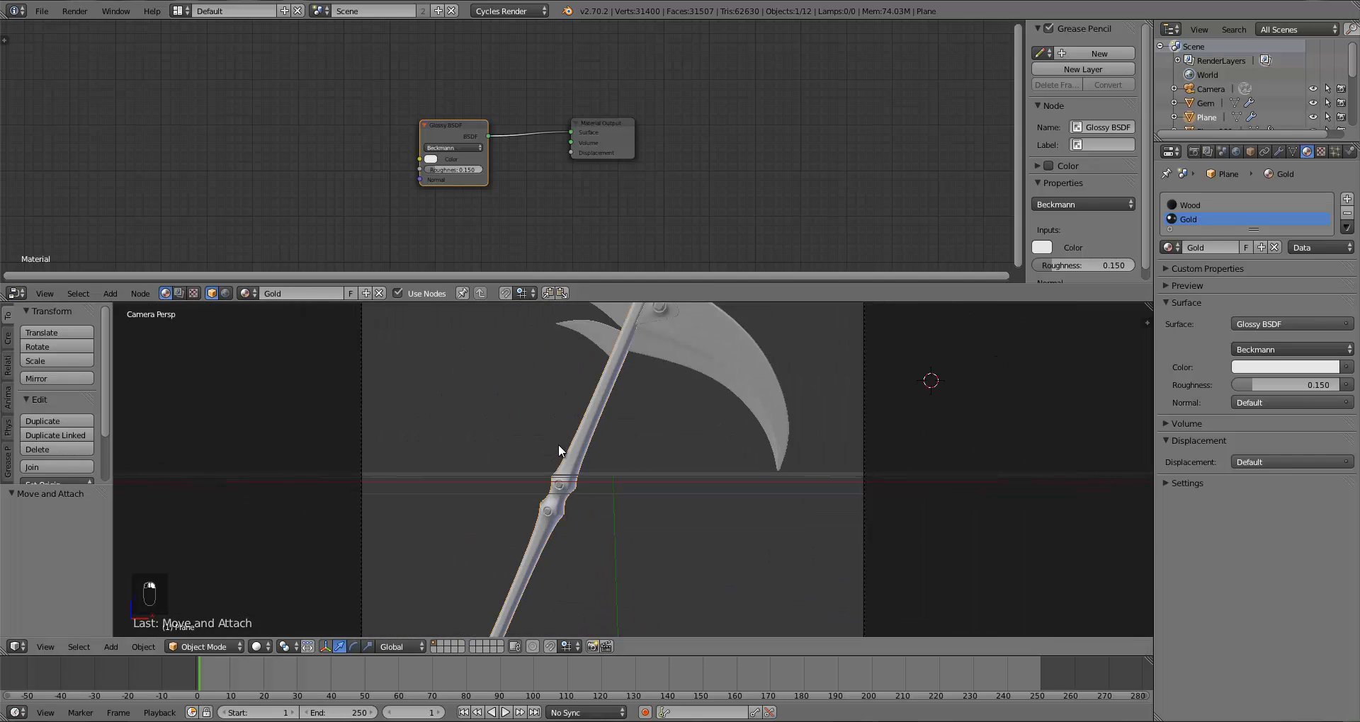
{"action": "key", "text": "KP_1"}
{"action": "middle_click_drag", "start_coordinate": [601, 524], "coordinate": [651, 381], "text": "shift"}
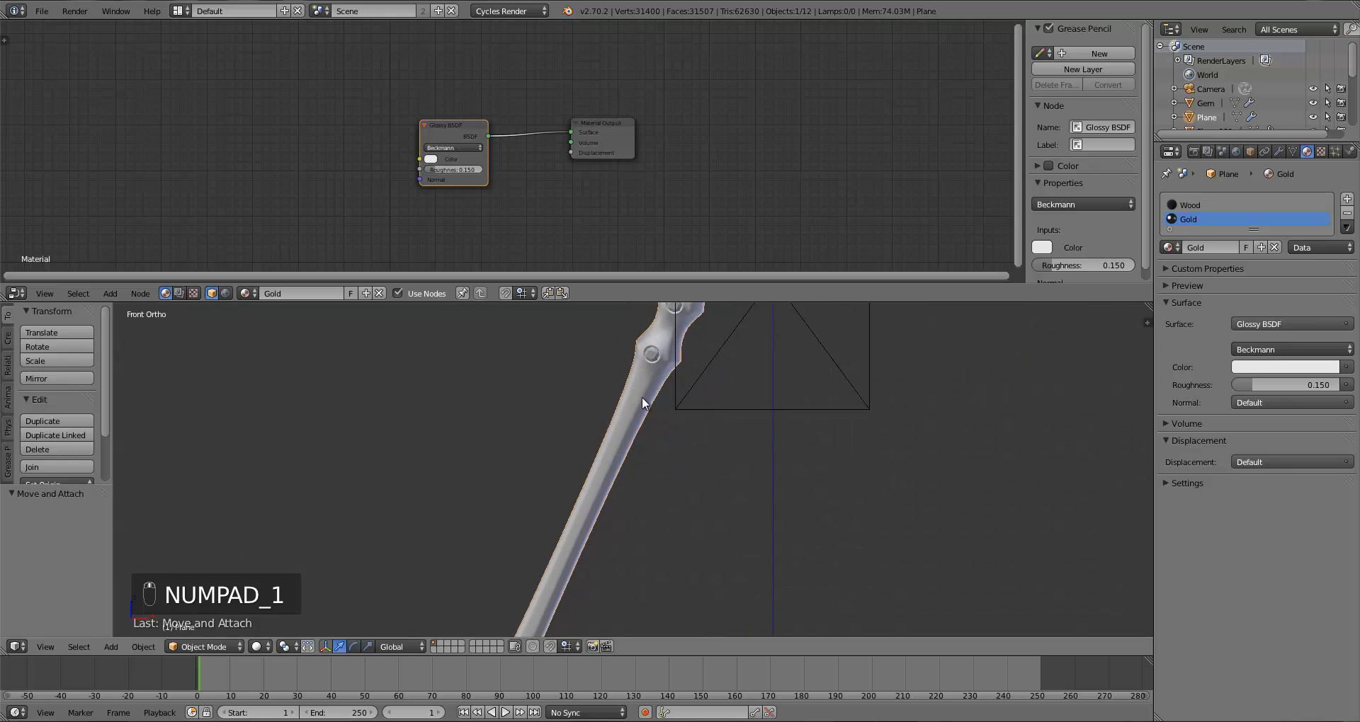
{"action": "scroll", "coordinate": [646, 403], "scroll_direction": "down", "scroll_amount": 4}
{"action": "middle_click_drag", "start_coordinate": [667, 437], "coordinate": [741, 219], "text": "shift"}
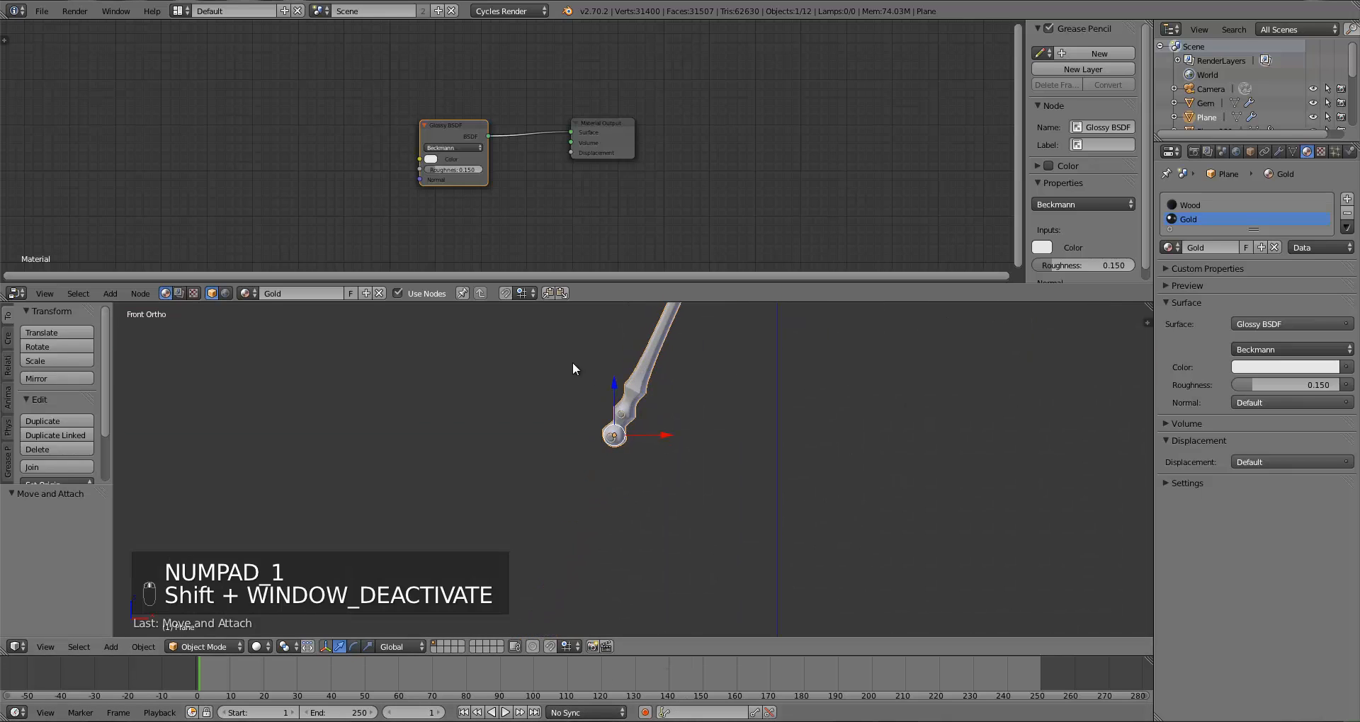
{"action": "scroll", "coordinate": [666, 445], "scroll_direction": "up", "scroll_amount": 4}
{"action": "scroll", "coordinate": [666, 438], "scroll_direction": "up", "scroll_amount": 3}
{"action": "middle_click_drag", "start_coordinate": [587, 393], "coordinate": [631, 486], "text": "shift"}
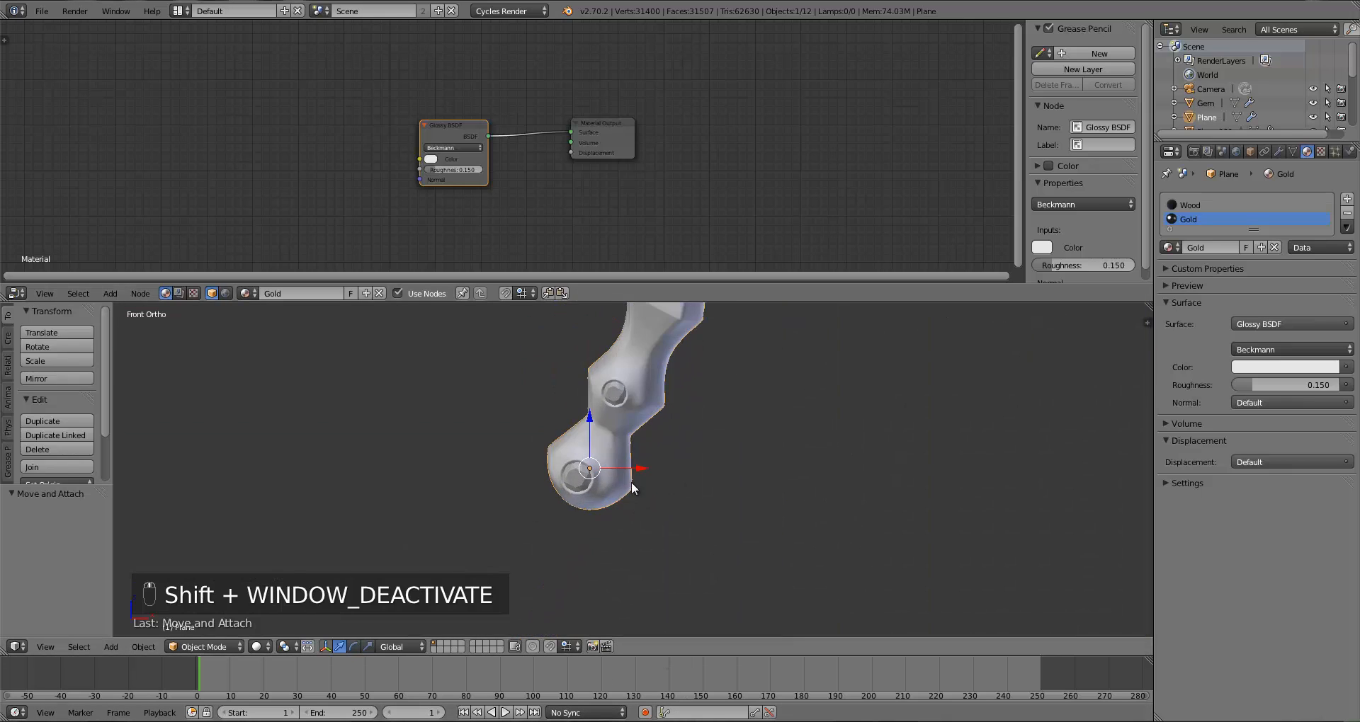
{"action": "scroll", "coordinate": [631, 483], "scroll_direction": "up", "scroll_amount": 4}
{"action": "middle_click_drag", "start_coordinate": [619, 441], "coordinate": [604, 502], "text": "shift"}
{"action": "scroll", "coordinate": [655, 494], "scroll_direction": "up", "scroll_amount": 1}
{"action": "key", "text": "Tab"}
{"action": "key", "text": "a"}
{"action": "key", "text": "a"}
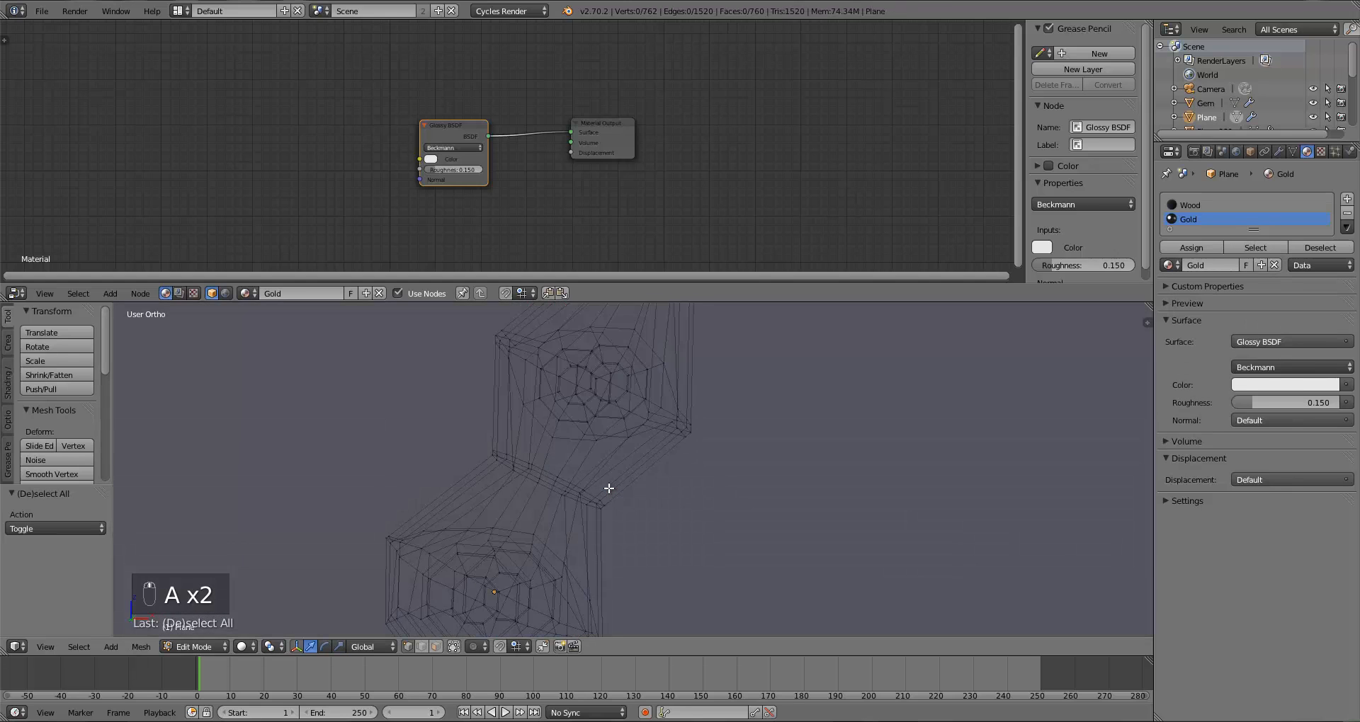
{"action": "key", "text": "Tab"}
{"action": "right_click", "coordinate": [529, 507]}
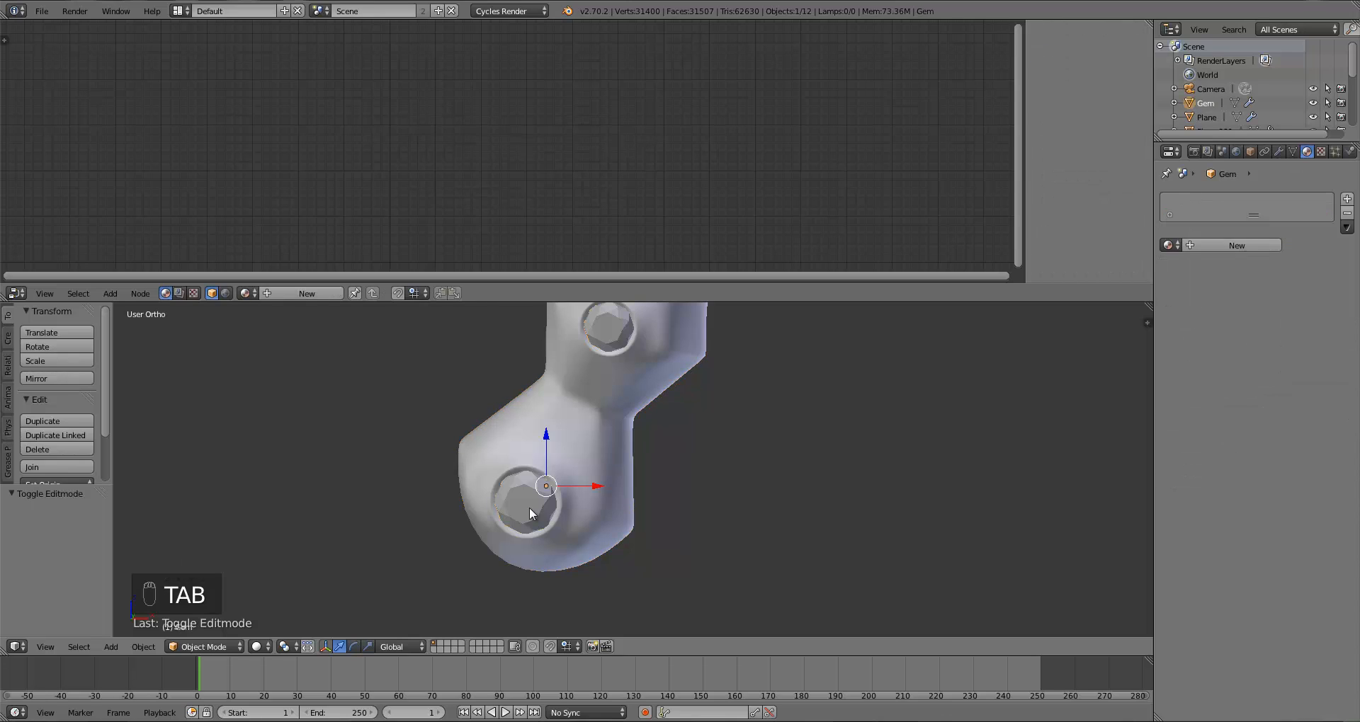
{"action": "key", "text": "h"}
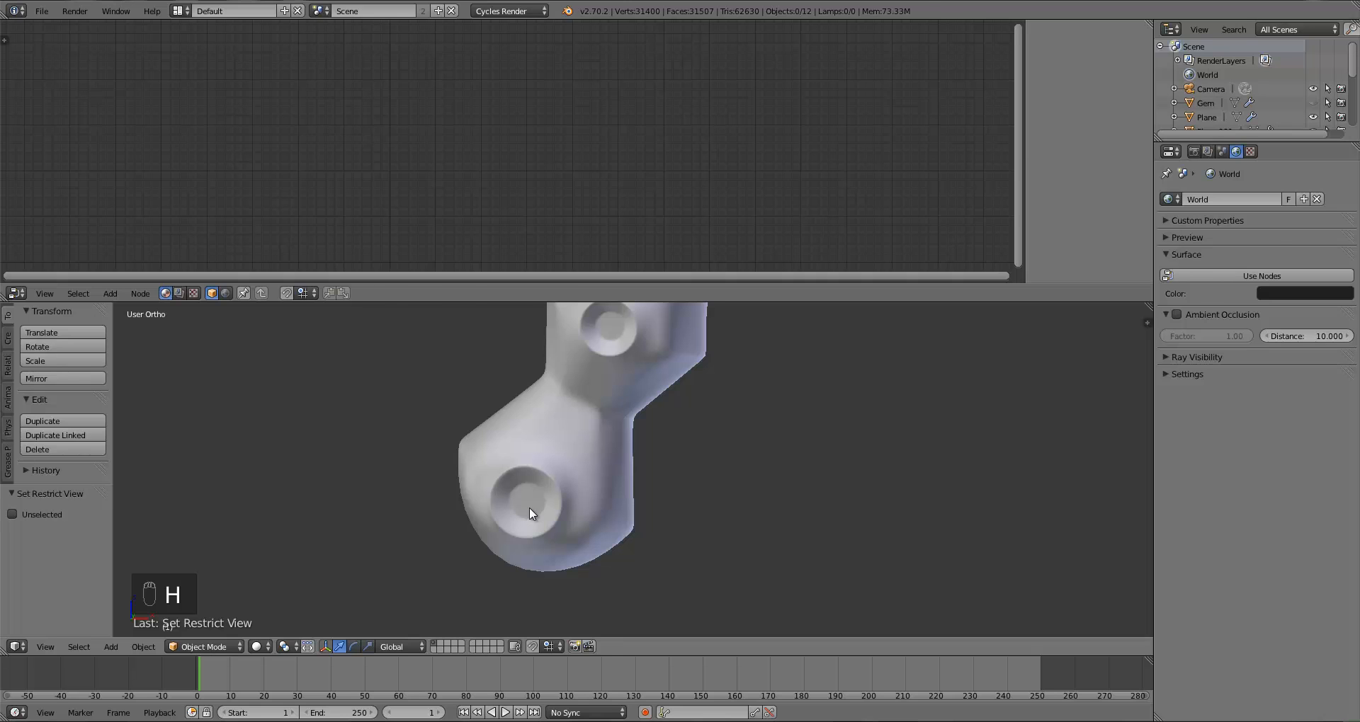
Step: Select the scythe, enter Edit Mode, pick a vertex inside the bottom socket and grow the selection twice
{"action": "right_click", "coordinate": [529, 507]}
{"action": "scroll", "coordinate": [592, 412], "scroll_direction": "up", "scroll_amount": 4}
{"action": "key", "text": "Tab"}
{"action": "scroll", "coordinate": [633, 513], "scroll_direction": "up", "scroll_amount": 3}
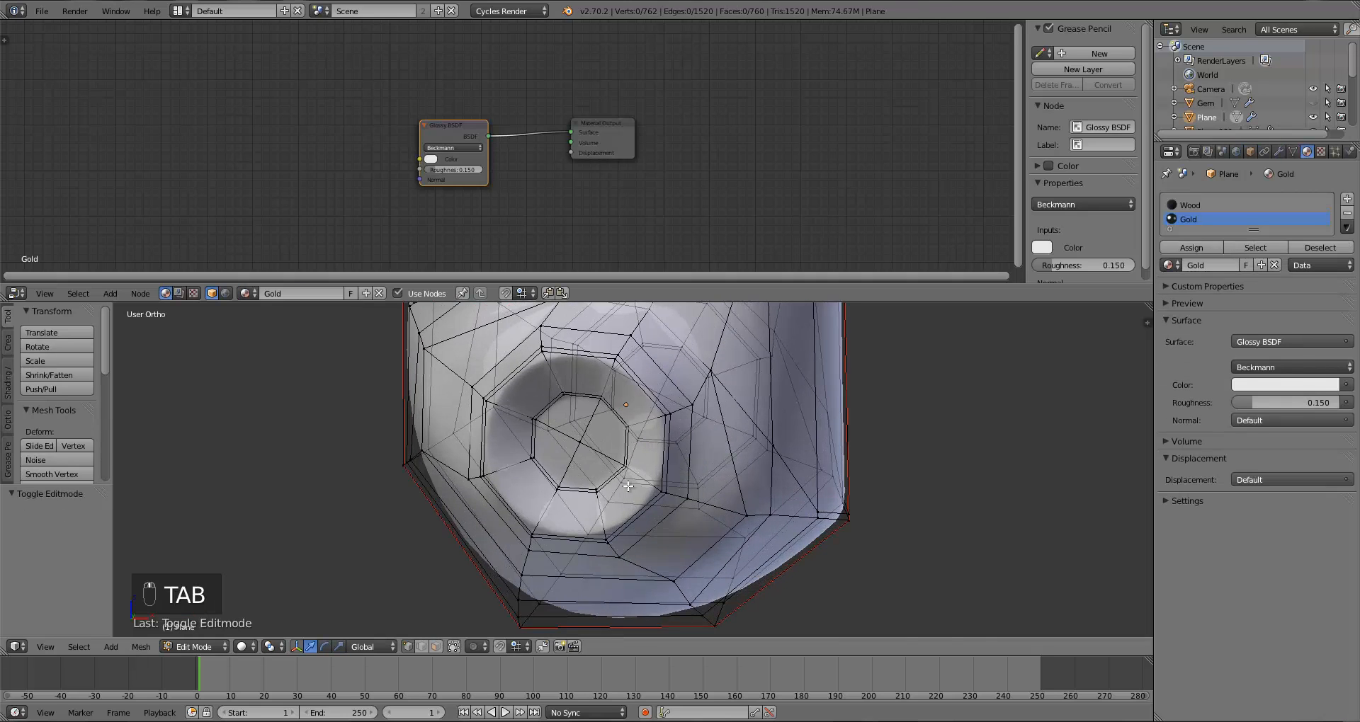
{"action": "scroll", "coordinate": [643, 534], "scroll_direction": "down", "scroll_amount": 1}
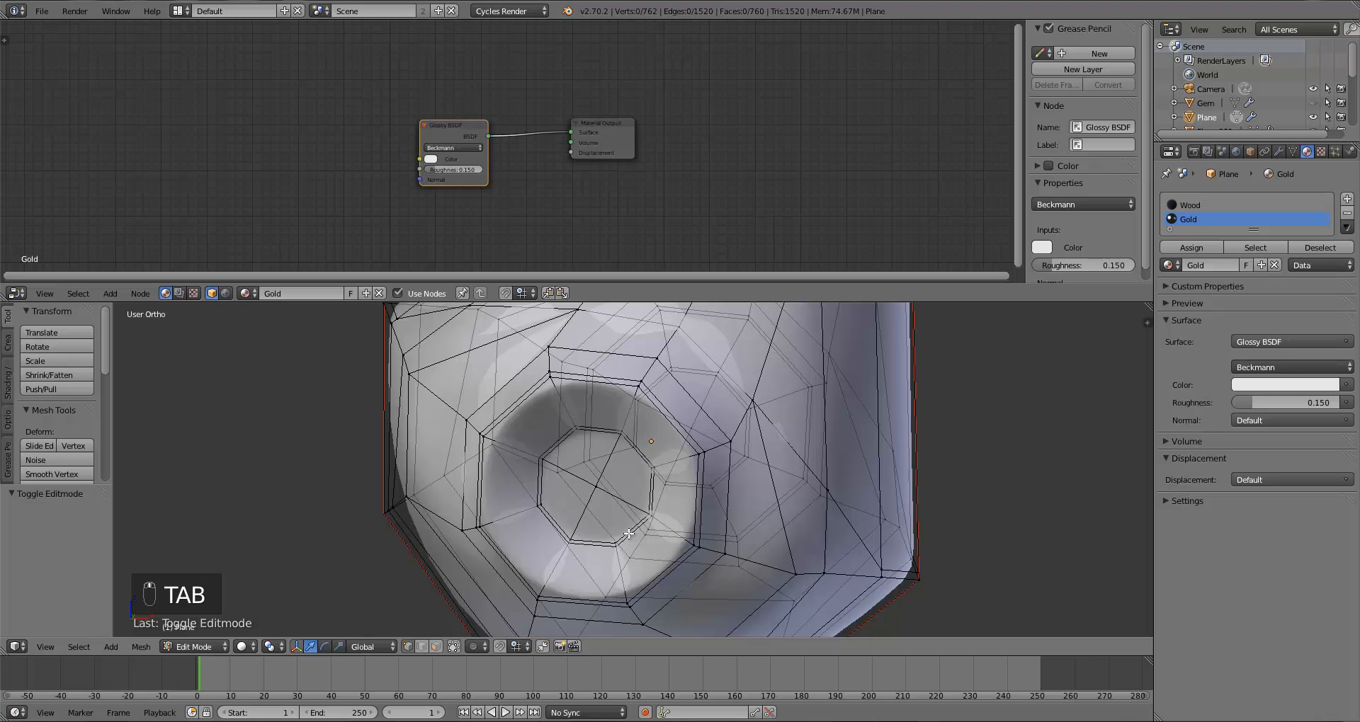
{"action": "right_click", "coordinate": [565, 432], "text": "alt"}
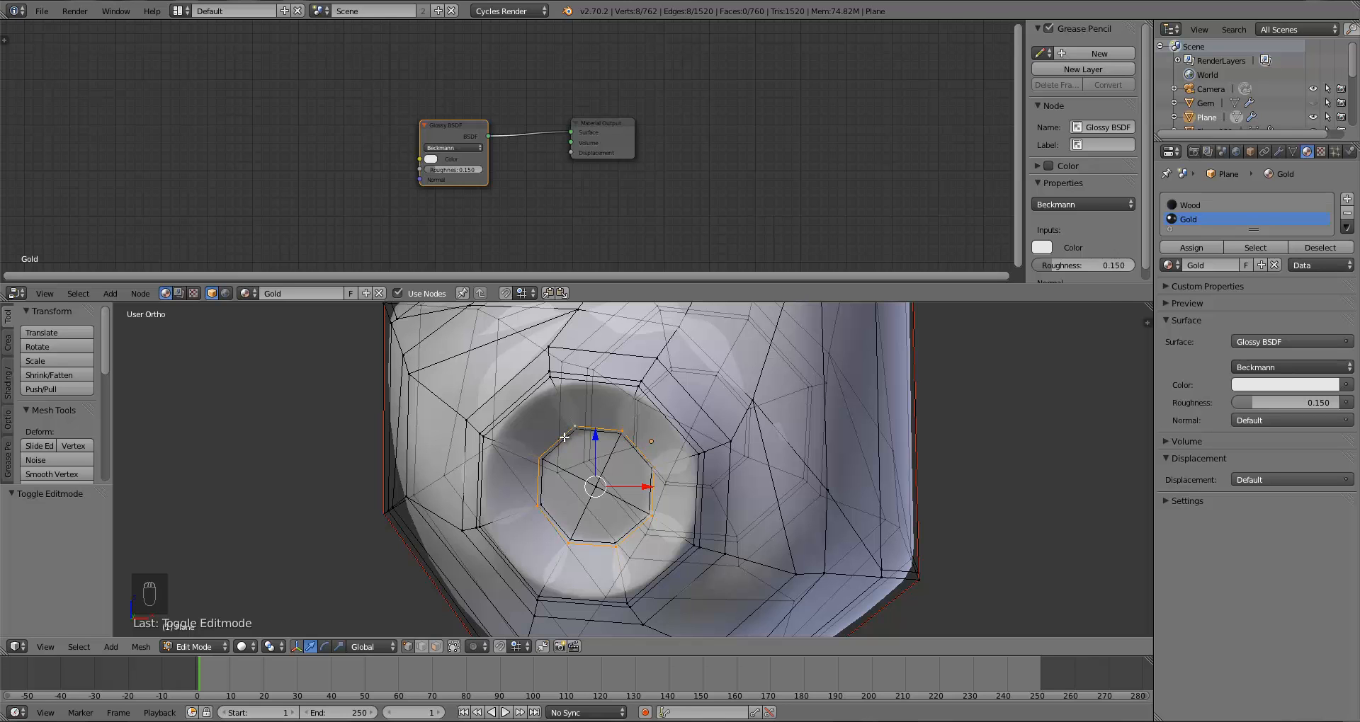
{"action": "scroll", "coordinate": [565, 436], "scroll_direction": "up", "scroll_amount": 8}
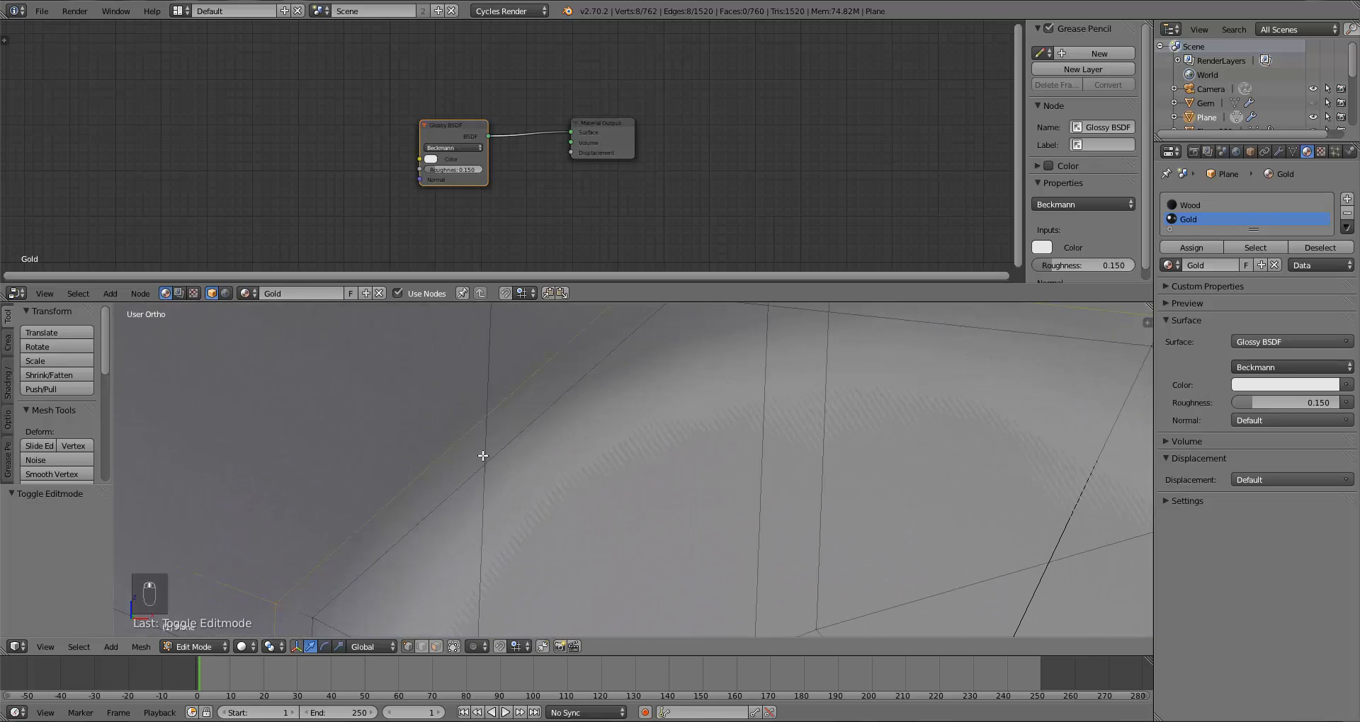
{"action": "scroll", "coordinate": [483, 456], "scroll_direction": "down", "scroll_amount": 6}
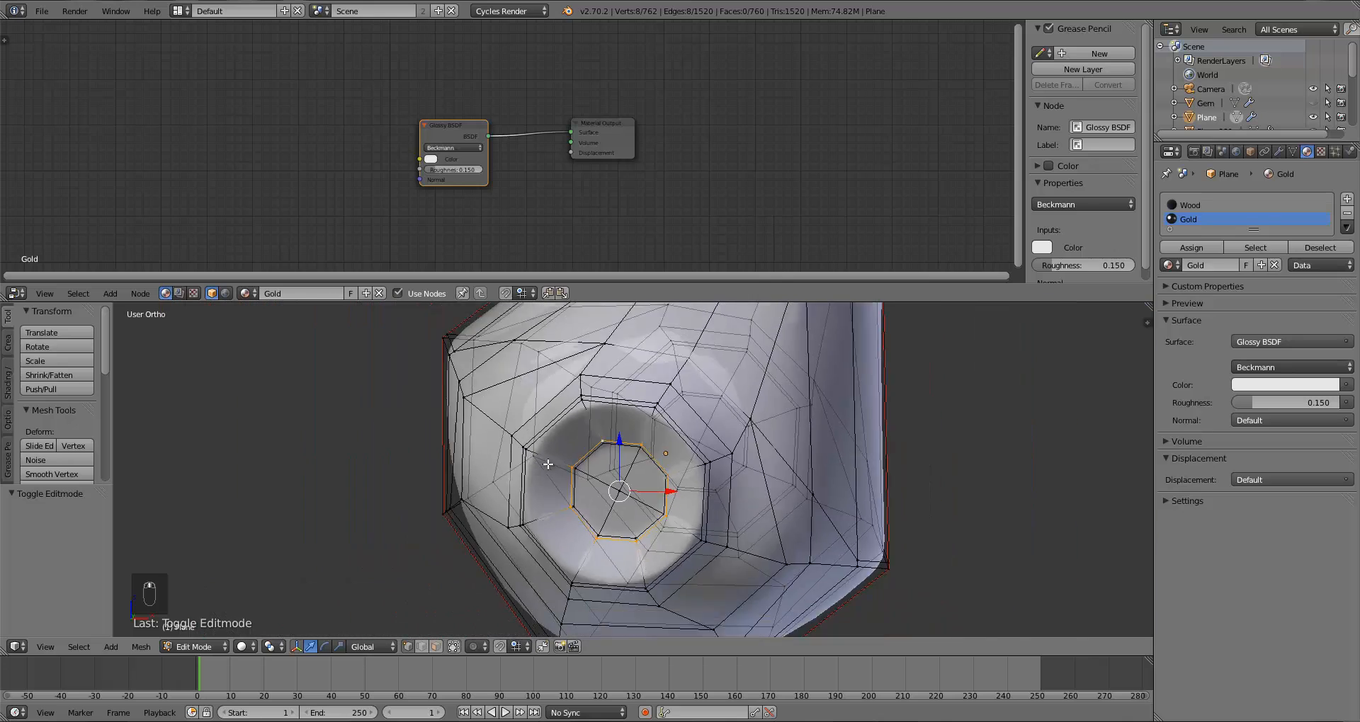
{"action": "scroll", "coordinate": [547, 464], "scroll_direction": "up", "scroll_amount": 1}
{"action": "key", "text": "ctrl+KP_Add"}
{"action": "key", "text": "ctrl+KP_Add"}
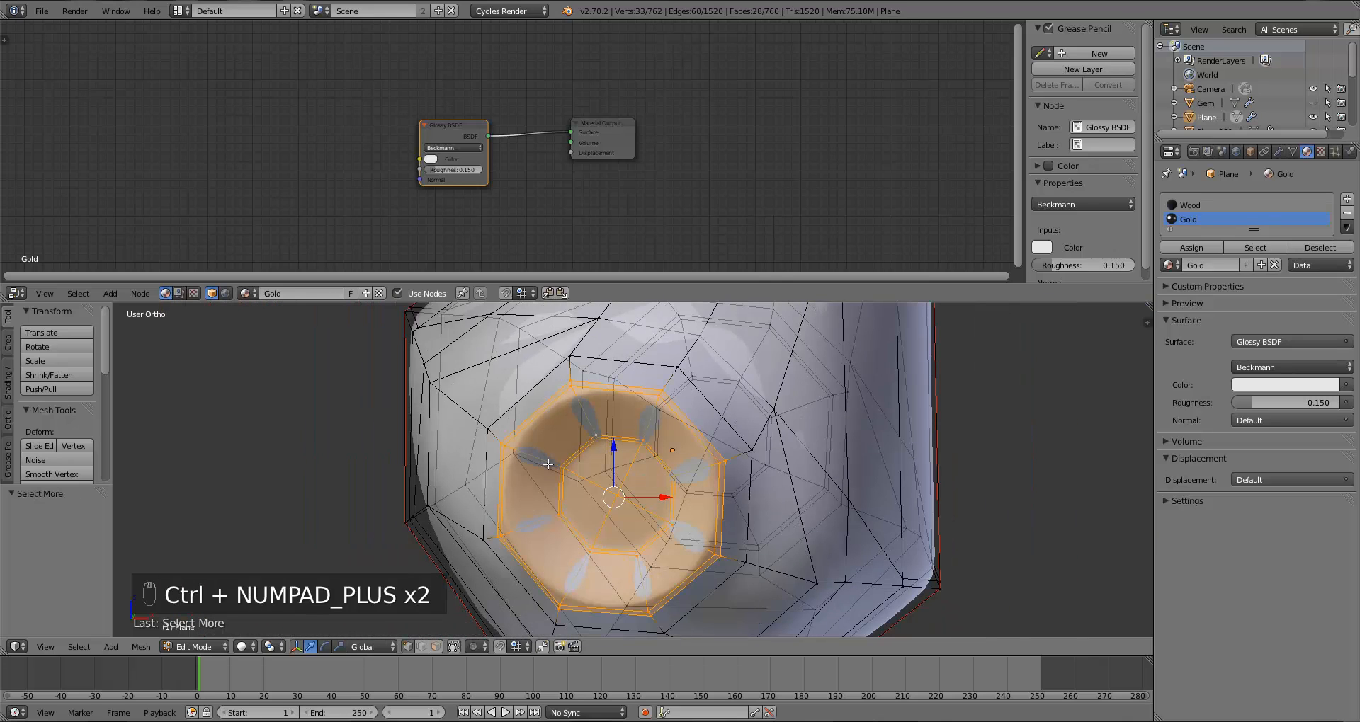
Step: Assign the selected socket faces to the Gold material slot
{"action": "scroll", "coordinate": [685, 474], "scroll_direction": "down", "scroll_amount": 5}
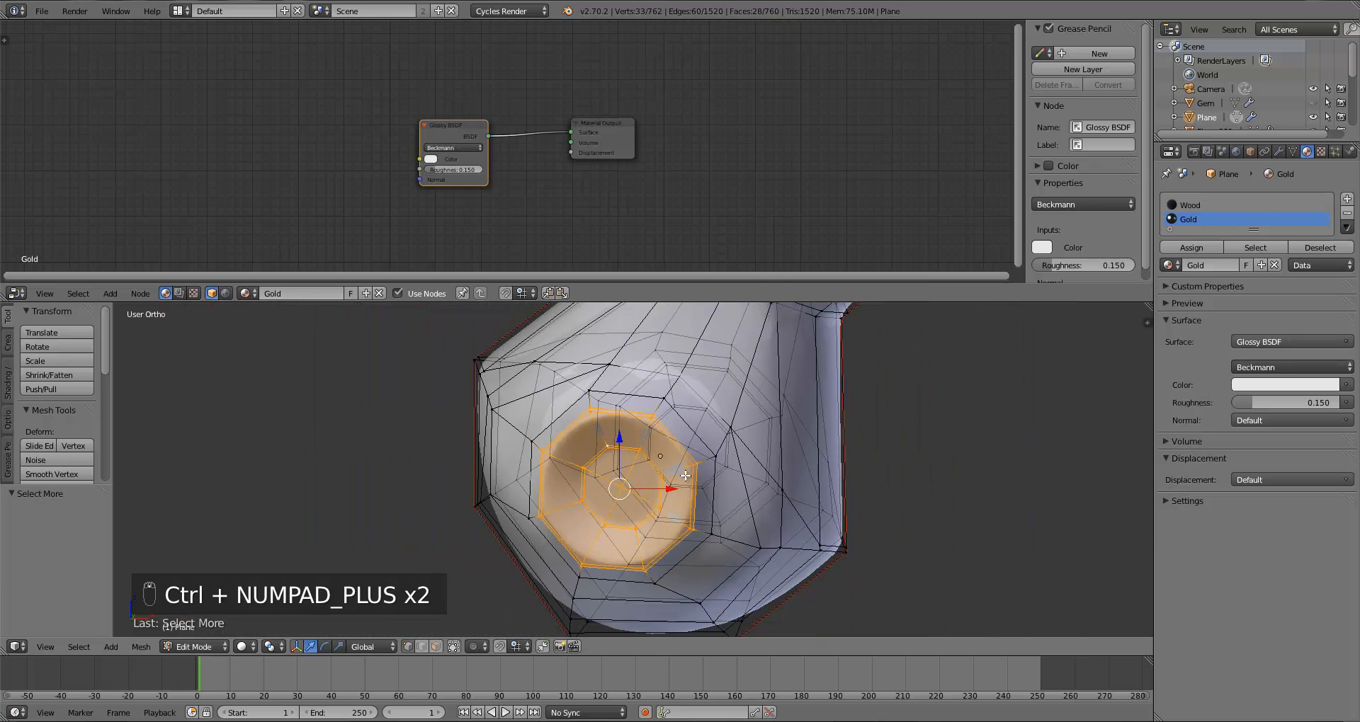
{"action": "middle_click_drag", "start_coordinate": [685, 476], "coordinate": [684, 514]}
{"action": "scroll", "coordinate": [684, 514], "scroll_direction": "up", "scroll_amount": 2}
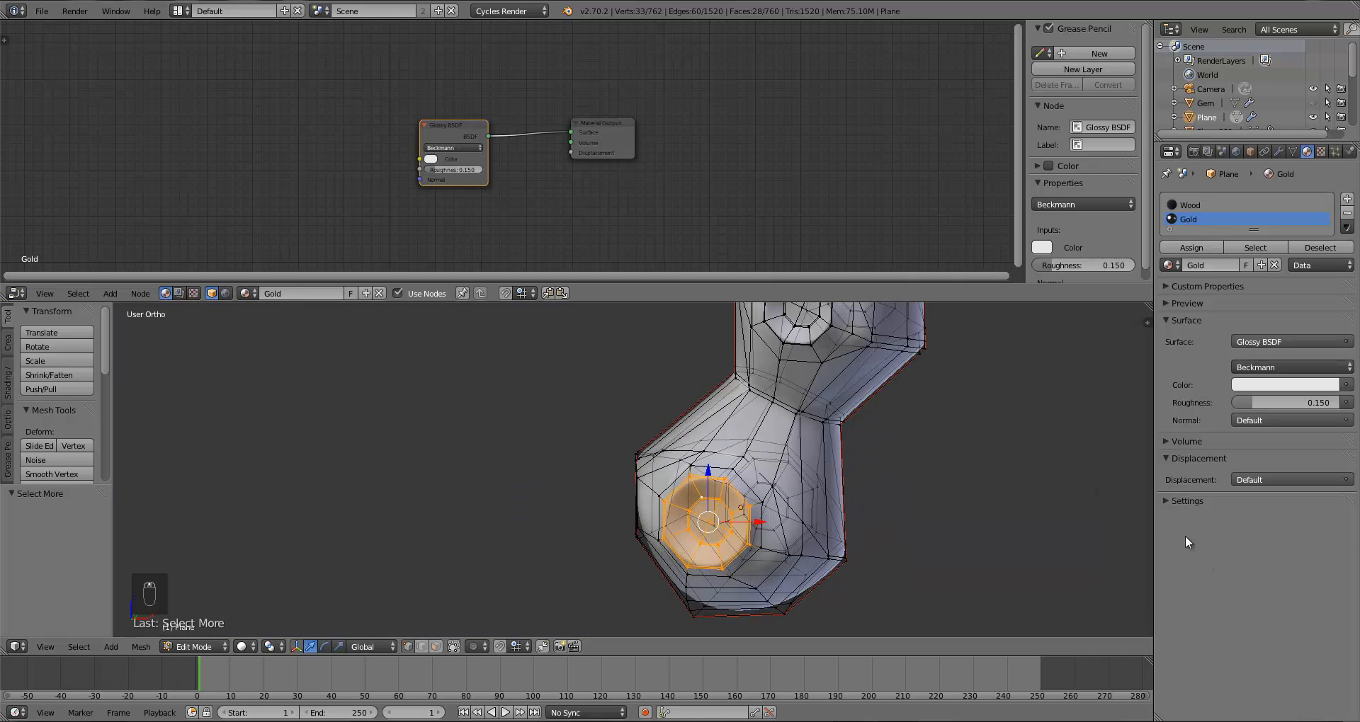
{"action": "left_click", "coordinate": [1169, 501]}
{"action": "left_click", "coordinate": [1171, 248]}
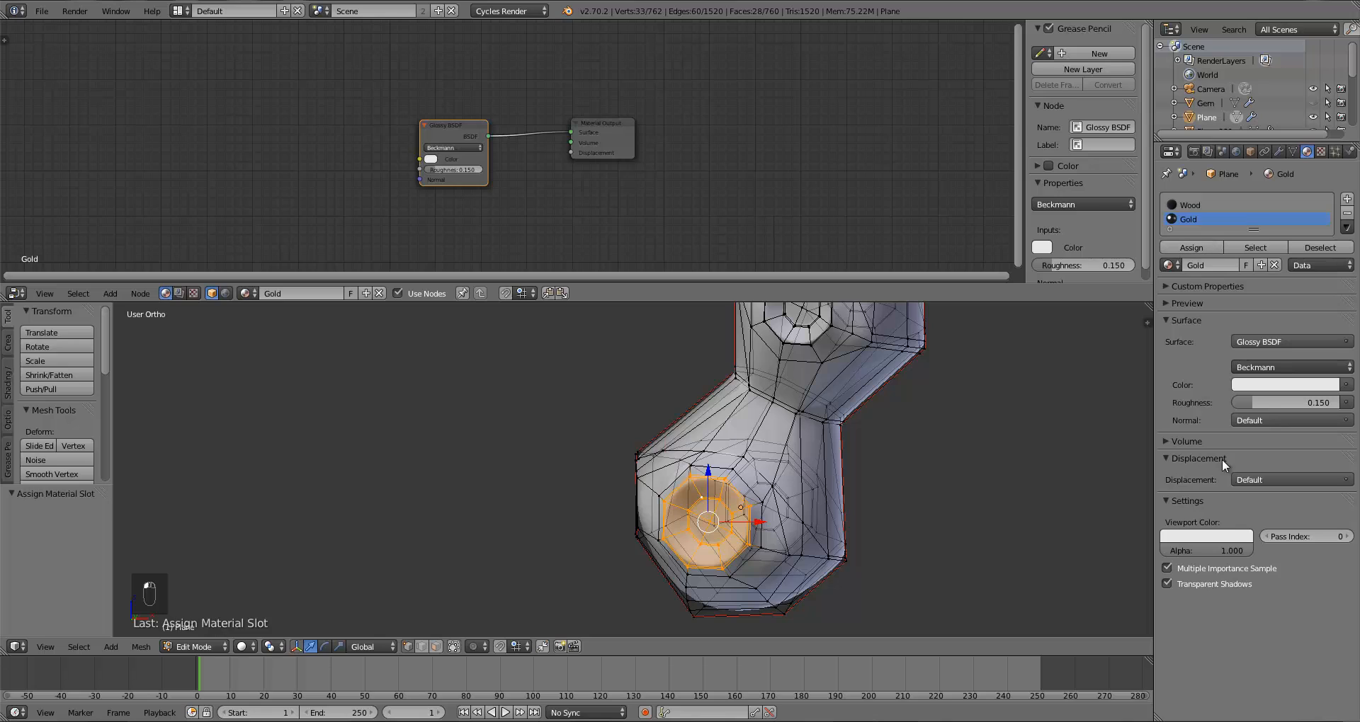
Step: Set the Gold material's viewport color to a gold yellow and leave Edit Mode
{"action": "left_click", "coordinate": [1203, 541]}
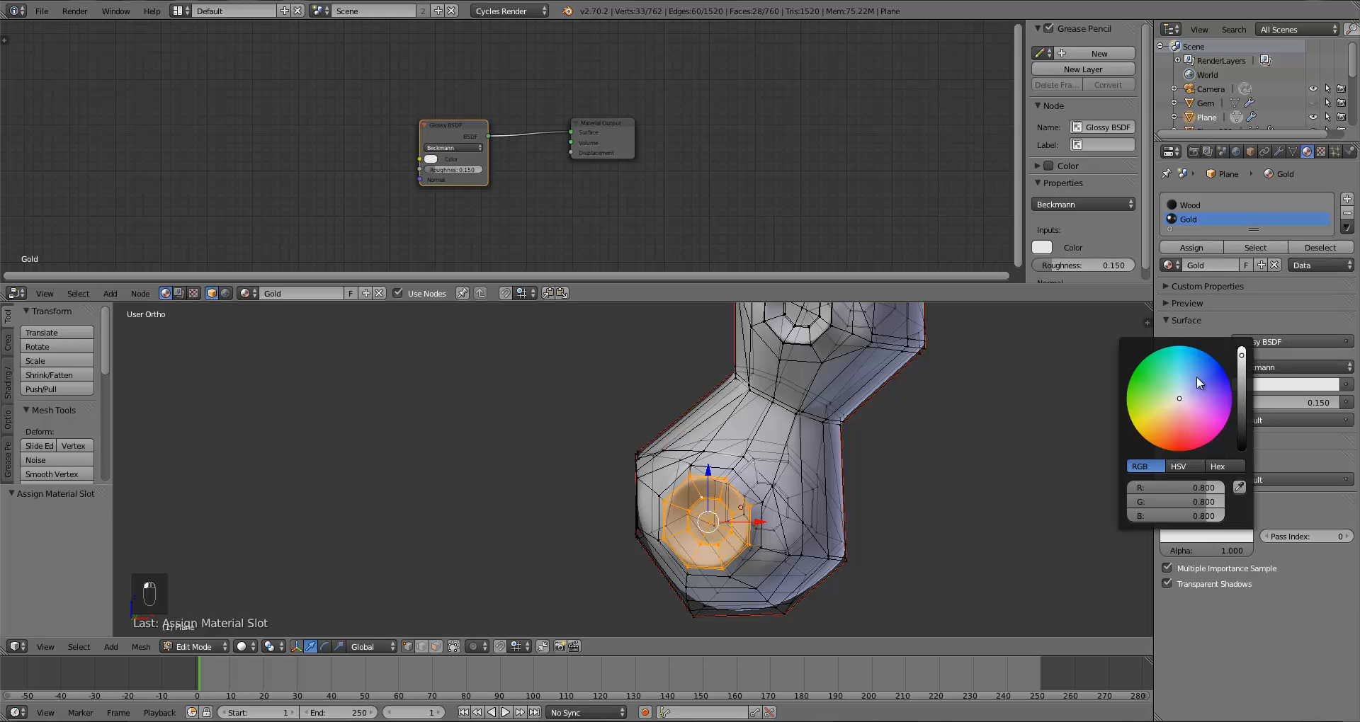
{"action": "left_click", "coordinate": [1163, 420]}
{"action": "key", "text": "Tab"}
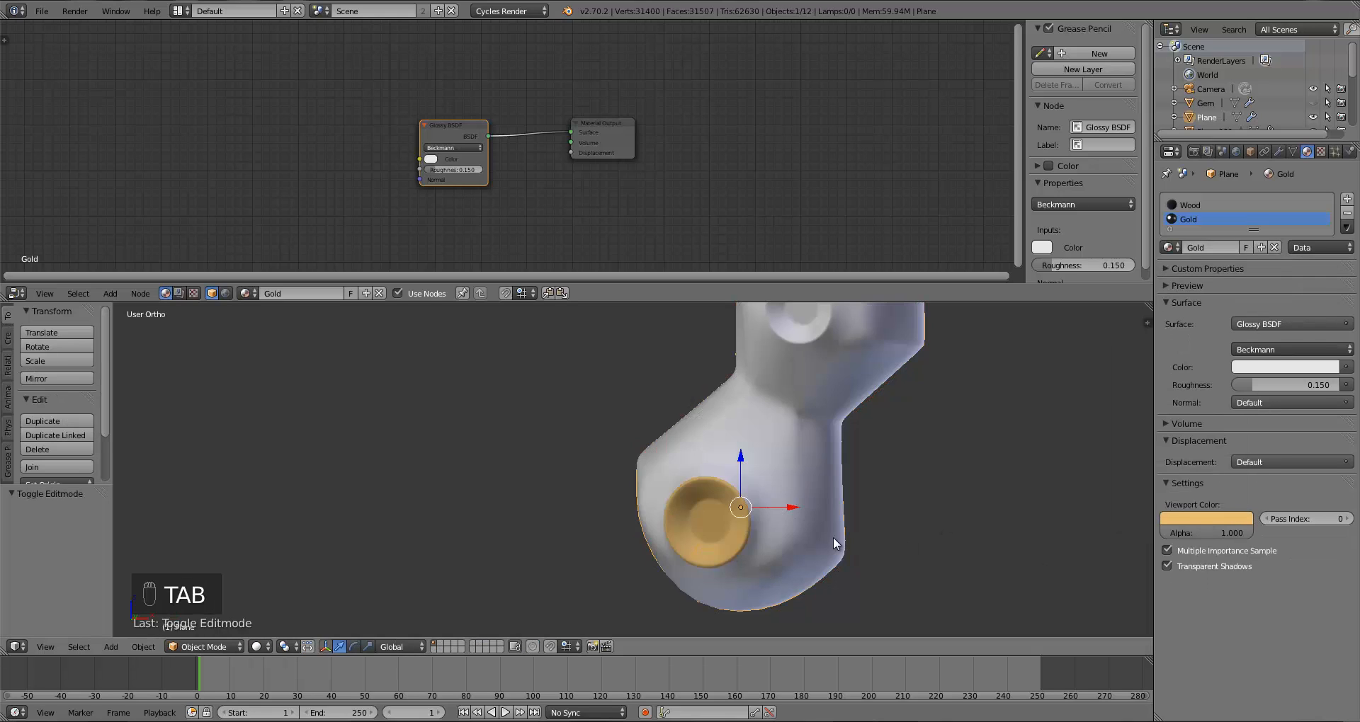
Step: Undo the Gold material assignment on the bottom socket faces and clear the selection
{"action": "scroll", "coordinate": [825, 552], "scroll_direction": "up", "scroll_amount": 4}
{"action": "middle_click_drag", "start_coordinate": [992, 461], "coordinate": [836, 552], "text": "shift"}
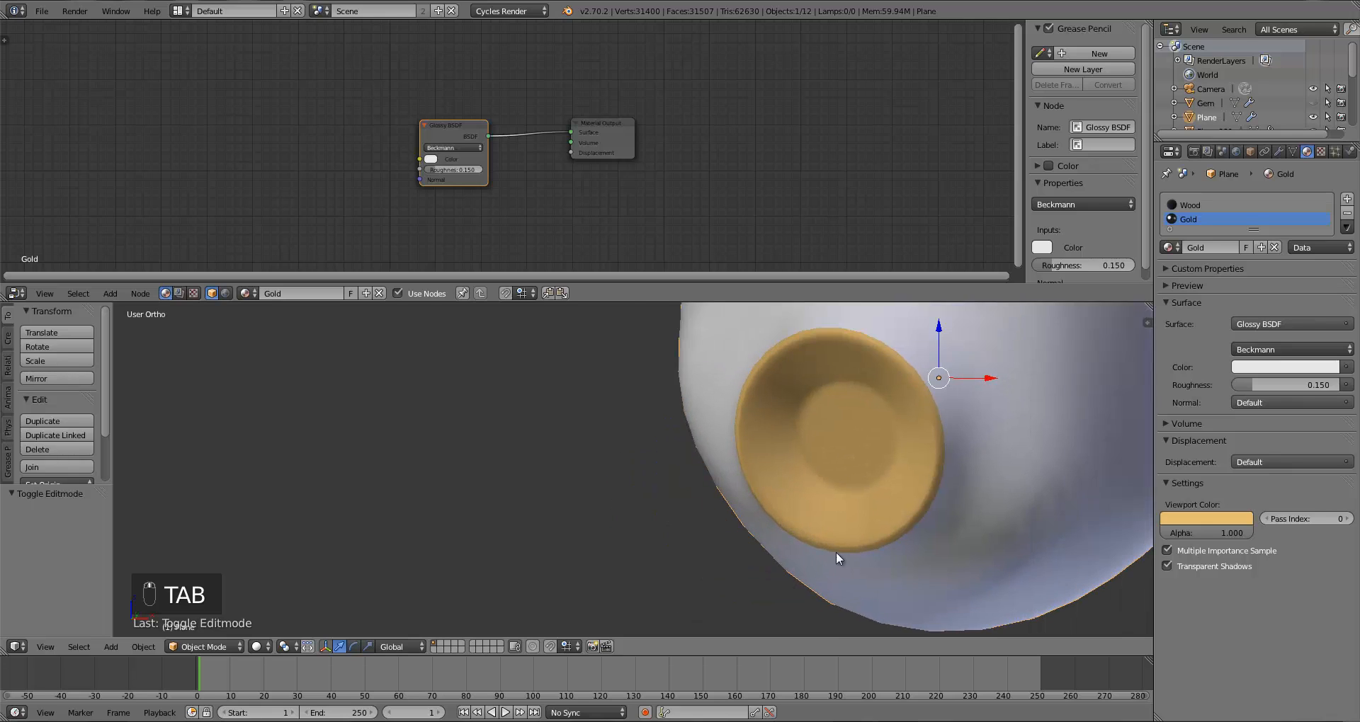
{"action": "key", "text": "Tab"}
{"action": "key", "text": "ctrl+z"}
{"action": "key", "text": "ctrl+z"}
{"action": "key", "text": "ctrl+z"}
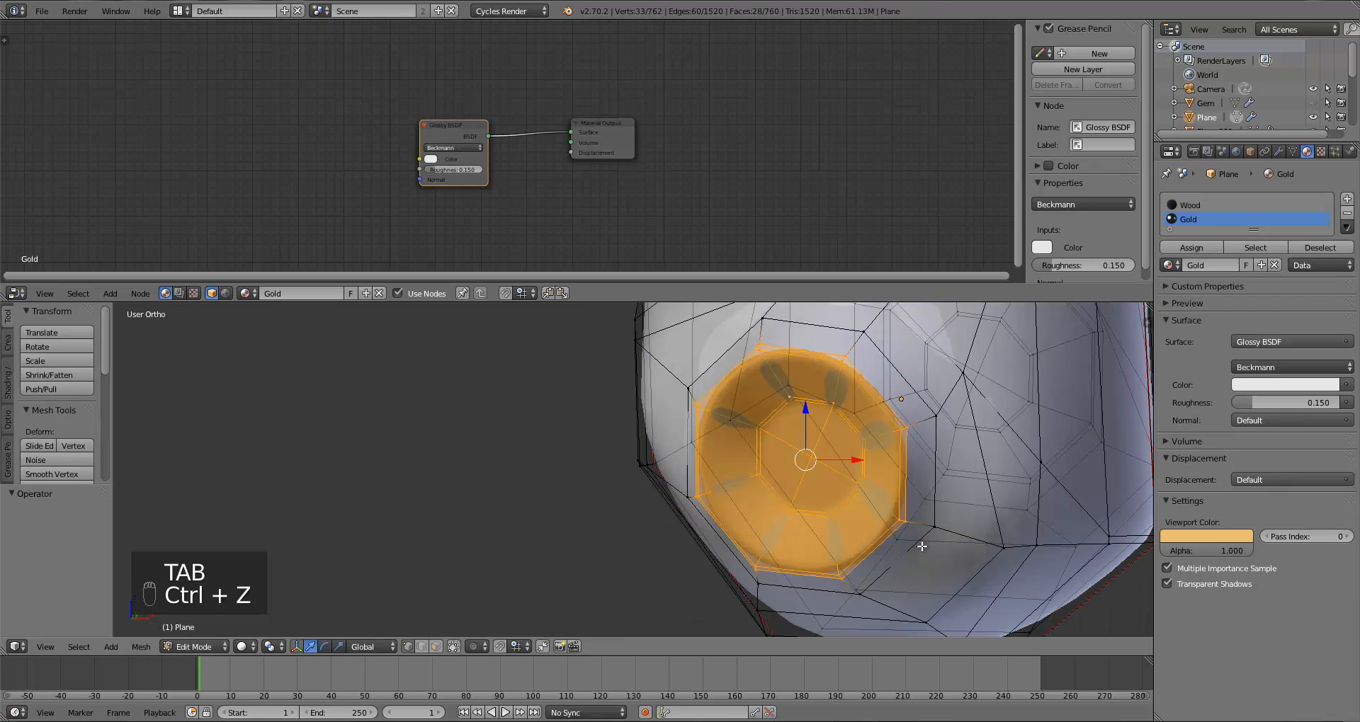
{"action": "key", "text": "ctrl+z"}
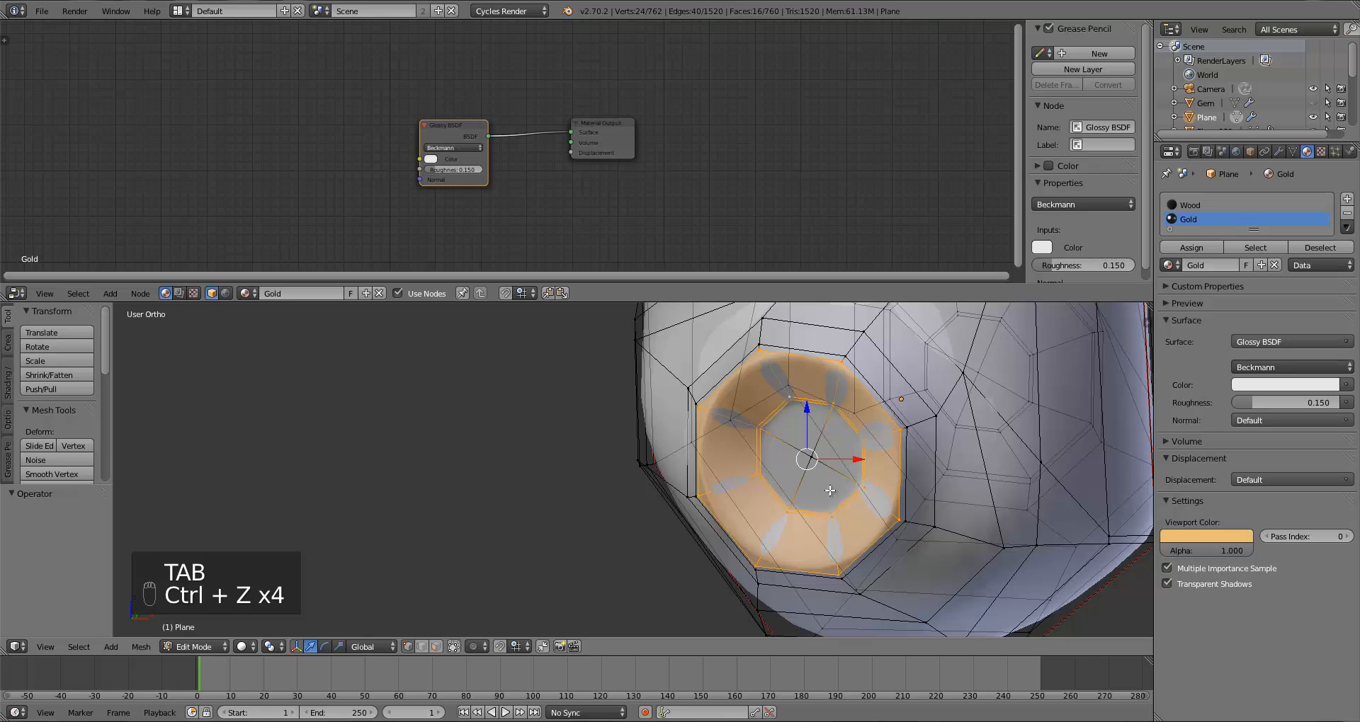
{"action": "left_click", "coordinate": [1187, 243]}
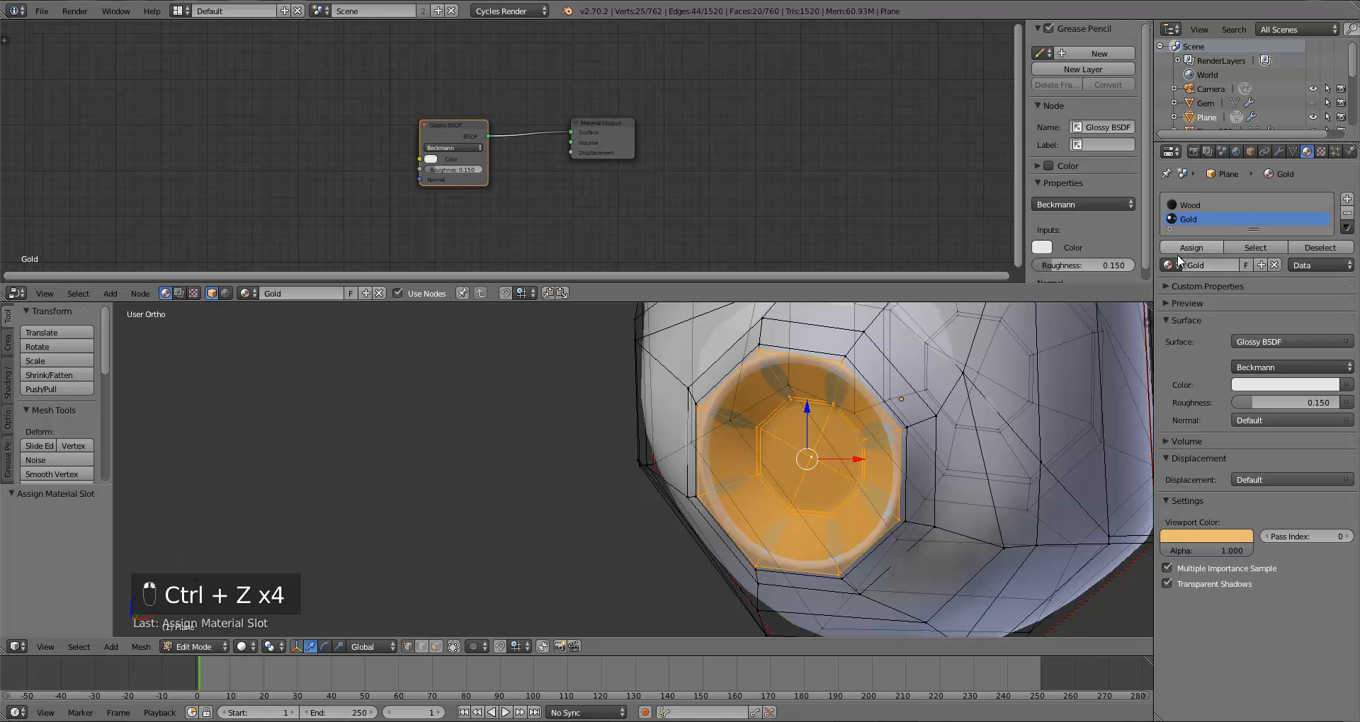
{"action": "key", "text": "Tab"}
{"action": "key", "text": "Tab"}
{"action": "key", "text": "ctrl+z"}
{"action": "key", "text": "ctrl+z"}
{"action": "key", "text": "ctrl+z"}
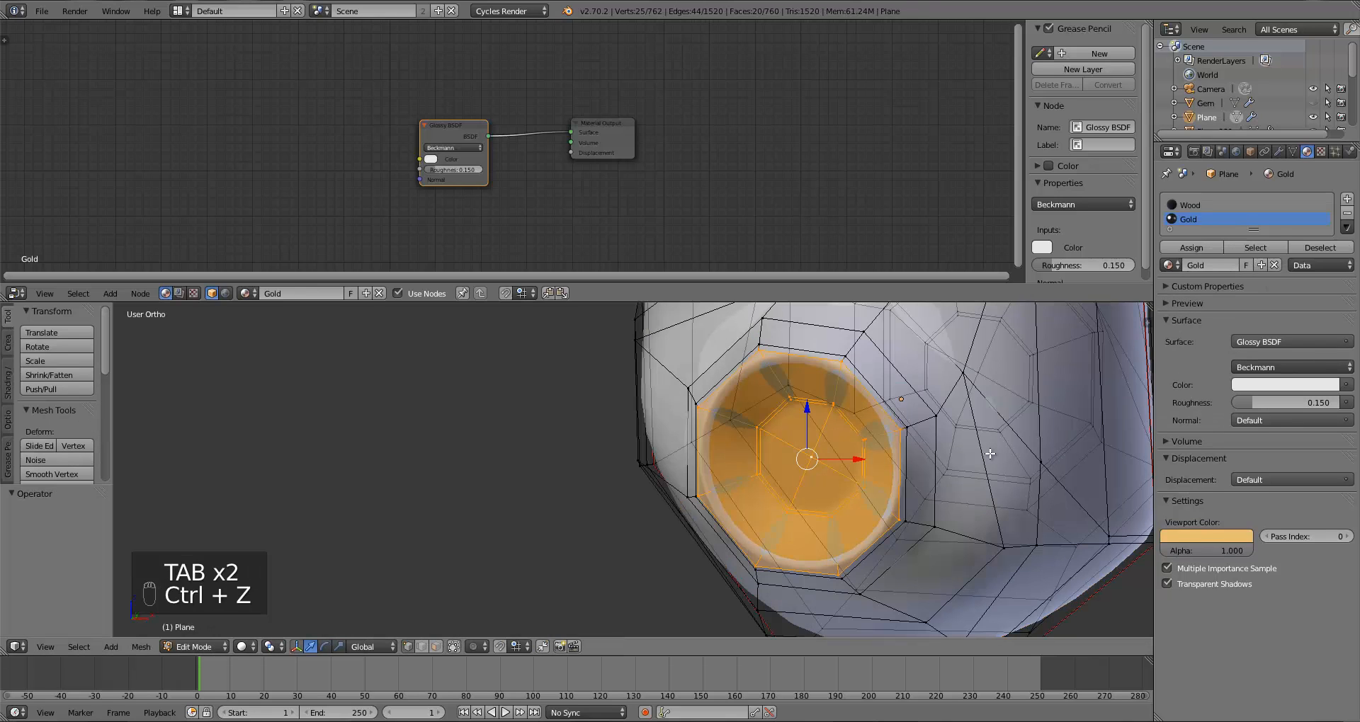
{"action": "key", "text": "a"}
{"action": "key", "text": "Tab"}
{"action": "key", "text": "Tab"}
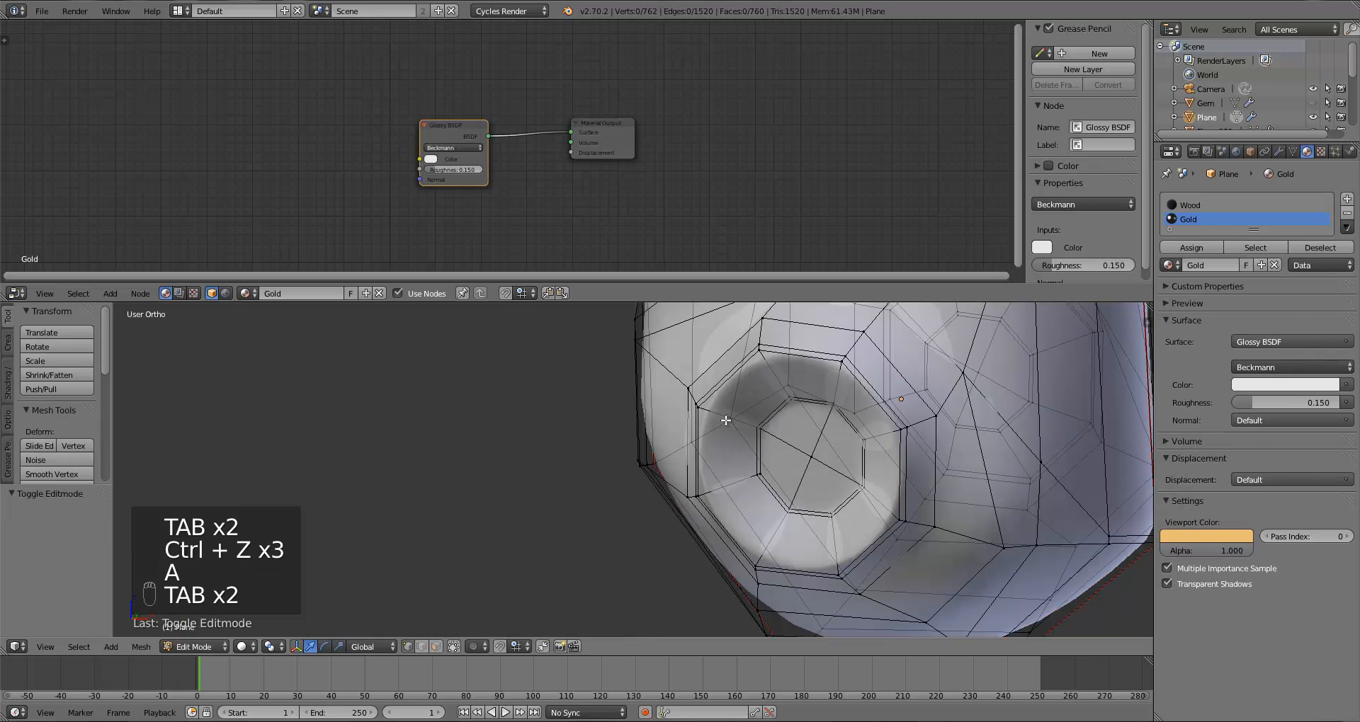
{"action": "key", "text": "ctrl+r"}
{"action": "left_click", "coordinate": [722, 423]}
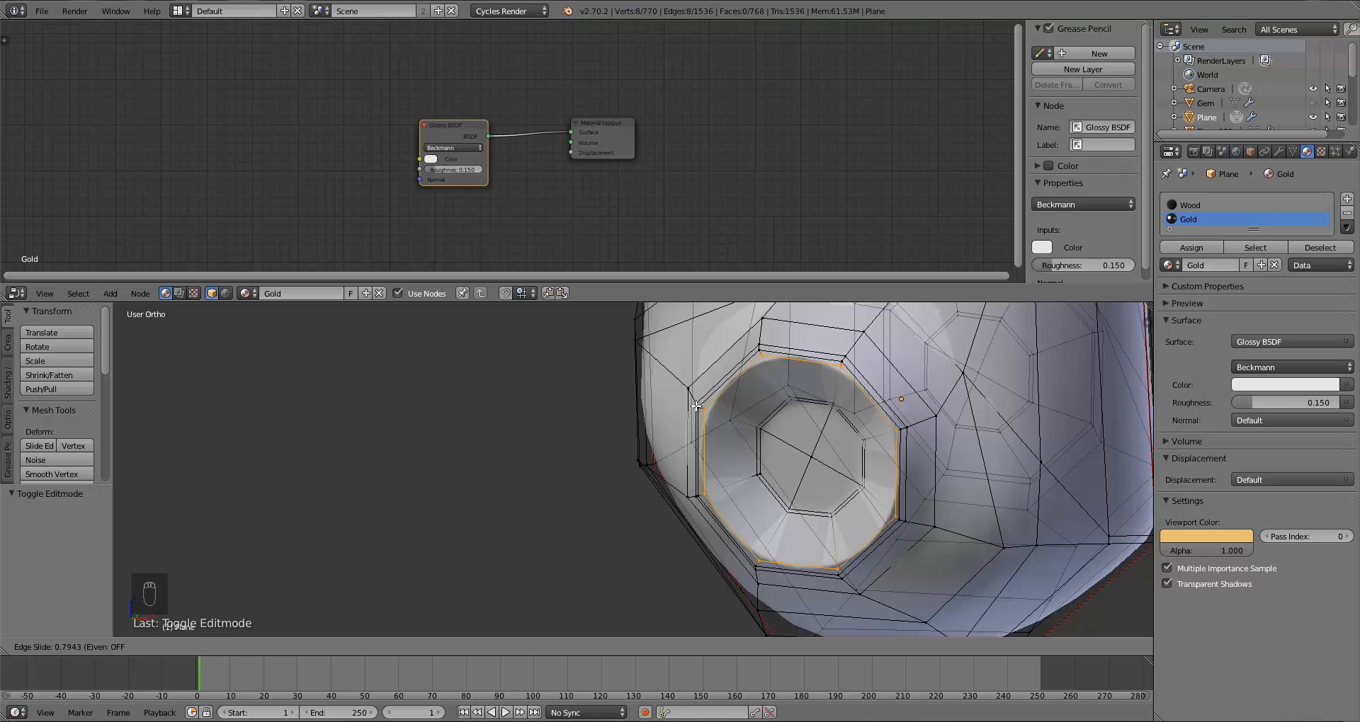
{"action": "left_click", "coordinate": [697, 406]}
{"action": "key", "text": "ctrl+z"}
Step: Insert an edge loop around the inner rim of the bottom socket
{"action": "key", "text": "ctrl+r"}
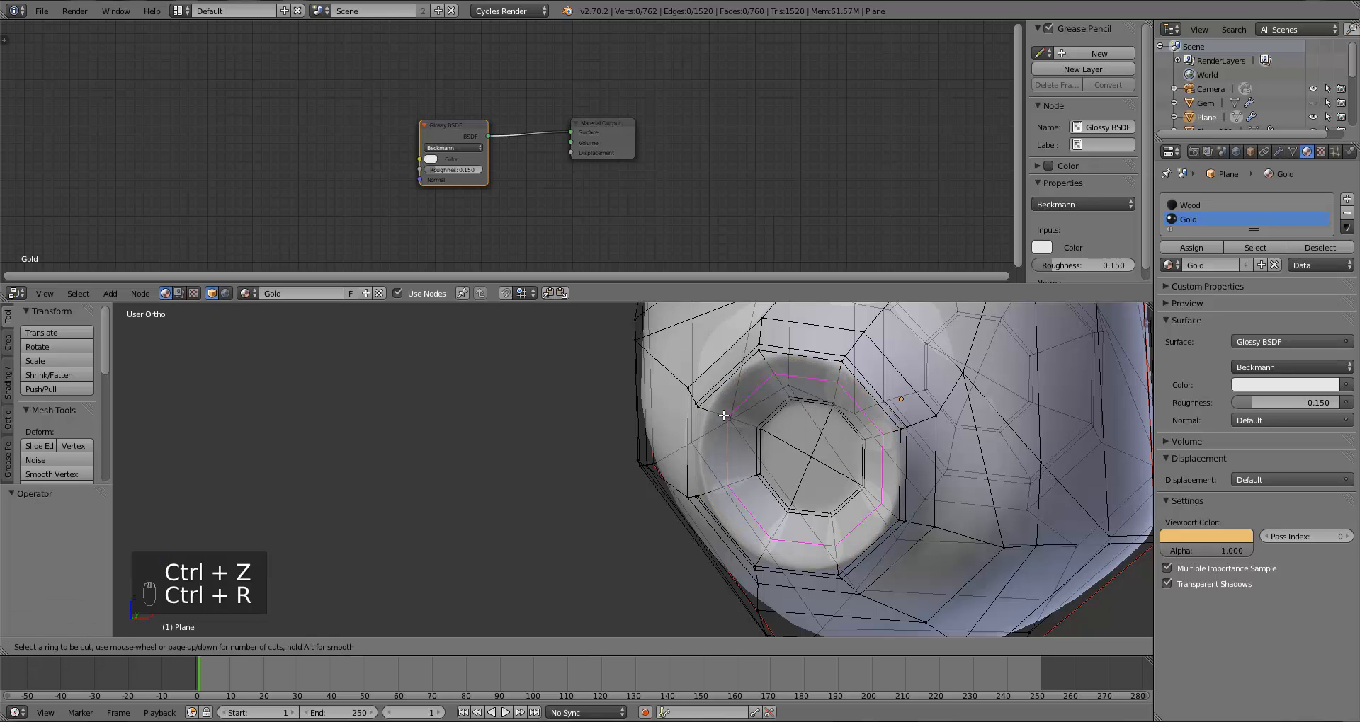
{"action": "left_click", "coordinate": [723, 415]}
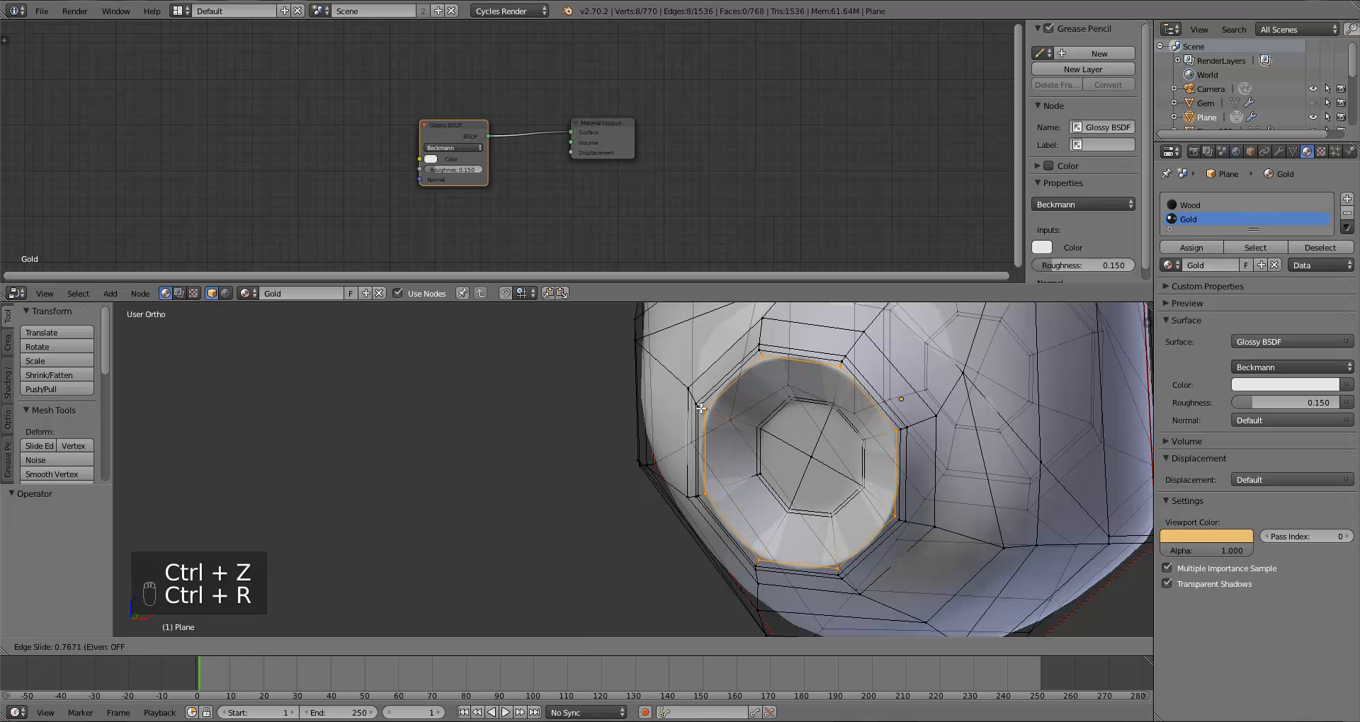
{"action": "left_click", "coordinate": [700, 409]}
Step: Select the bottom socket's centre ring, grow the selection twice and assign it to the Gold material
{"action": "key", "text": "a"}
{"action": "right_click", "coordinate": [755, 443], "text": "alt"}
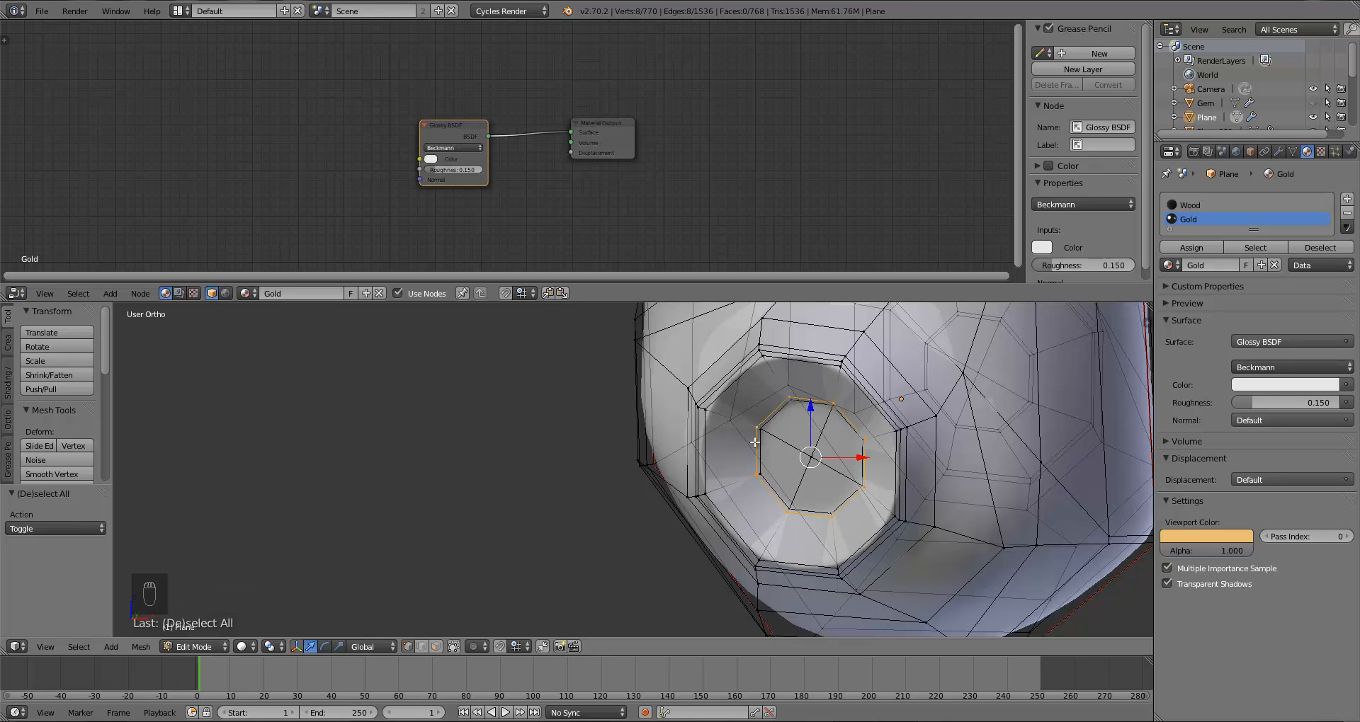
{"action": "key", "text": "ctrl+KP_Add"}
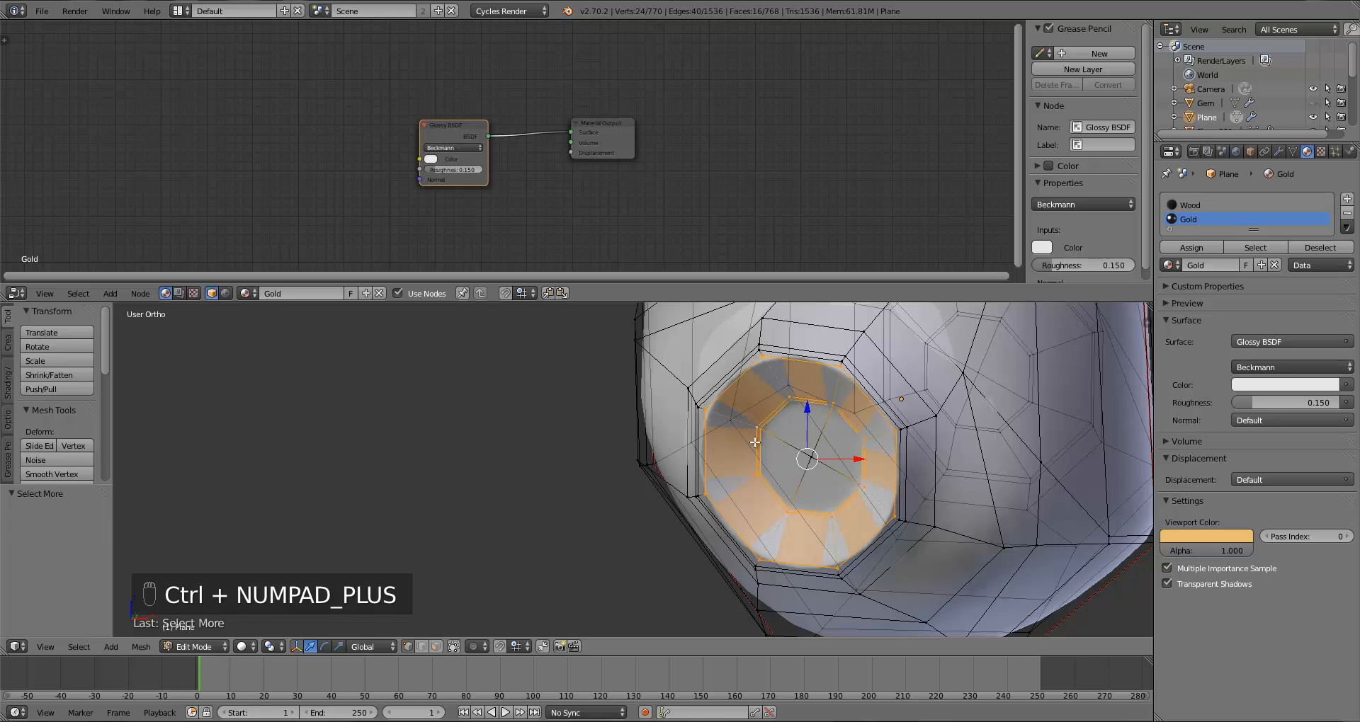
{"action": "key", "text": "ctrl+KP_Add"}
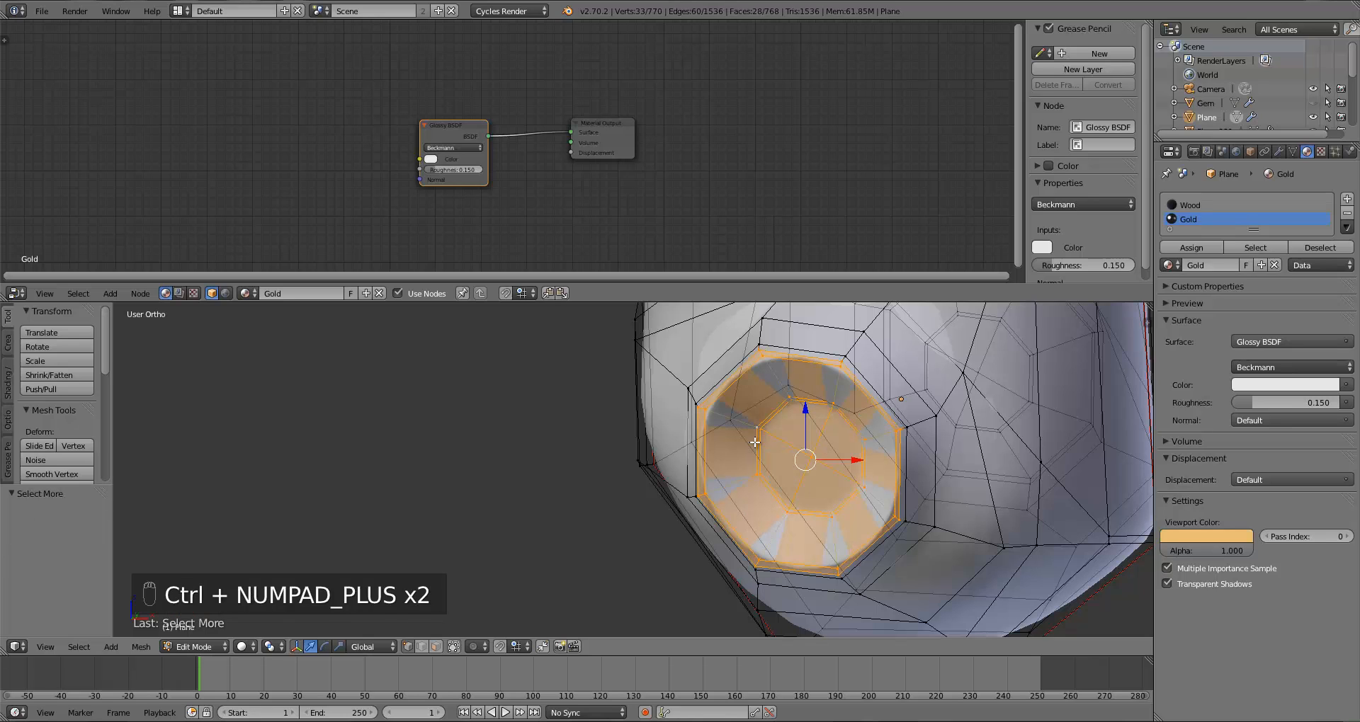
{"action": "left_click", "coordinate": [1185, 246]}
Step: Insert an edge loop around the inner rim of the next socket up the handle
{"action": "key", "text": "Tab"}
{"action": "scroll", "coordinate": [1019, 470], "scroll_direction": "down", "scroll_amount": 8}
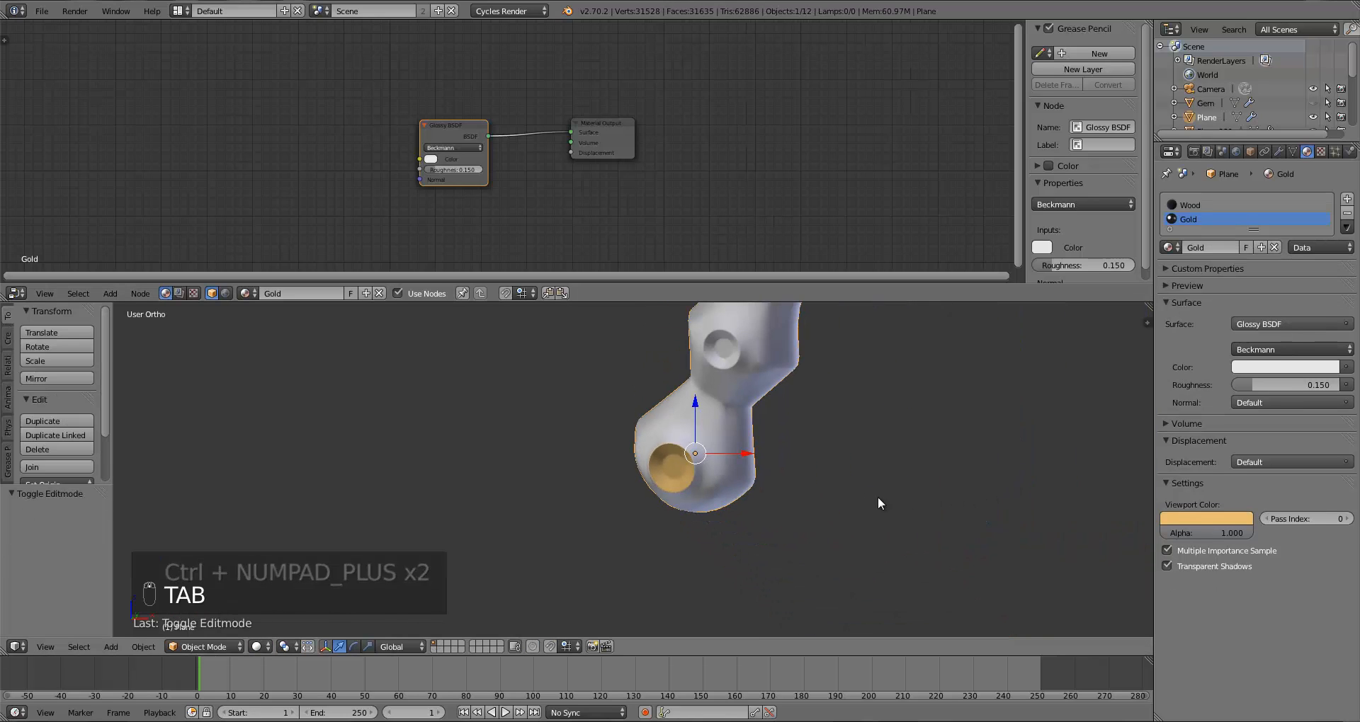
{"action": "key", "text": "Tab"}
{"action": "scroll", "coordinate": [779, 510], "scroll_direction": "up", "scroll_amount": 8}
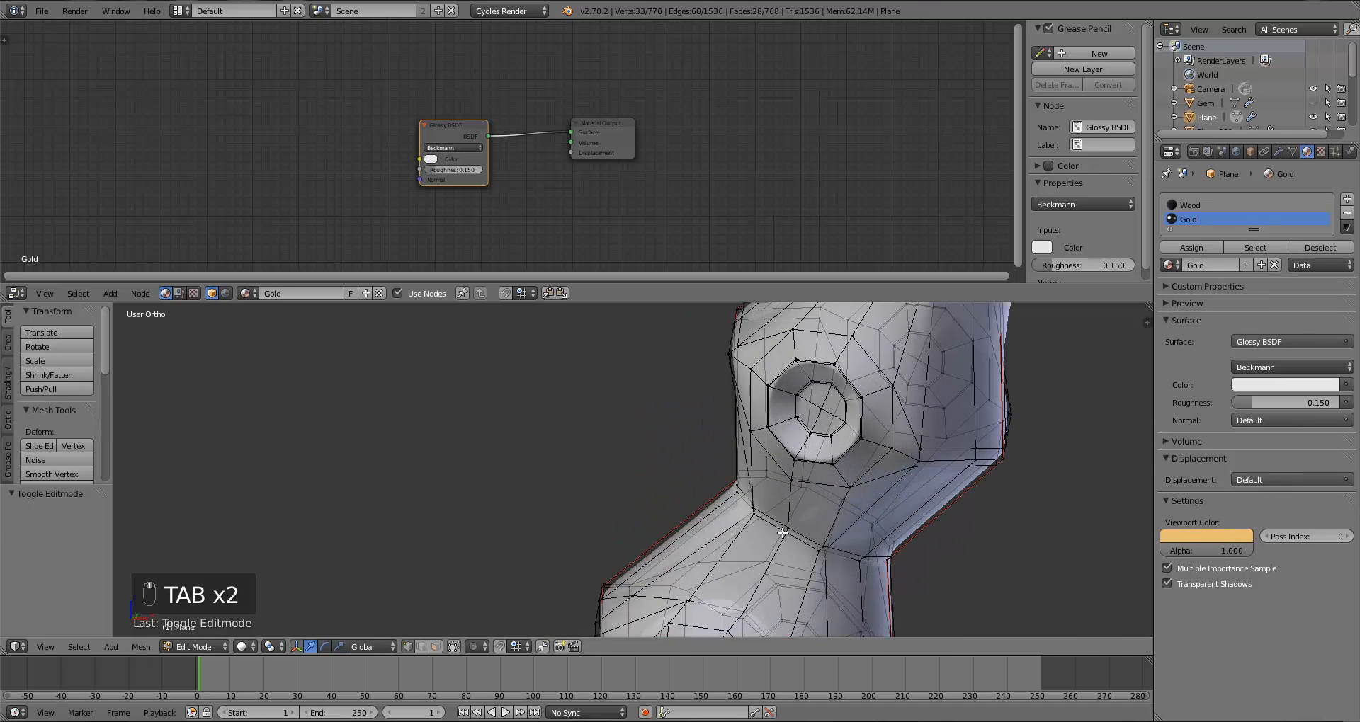
{"action": "key", "text": "a"}
{"action": "key", "text": "a"}
{"action": "key", "text": "a"}
{"action": "scroll", "coordinate": [766, 511], "scroll_direction": "up", "scroll_amount": 2}
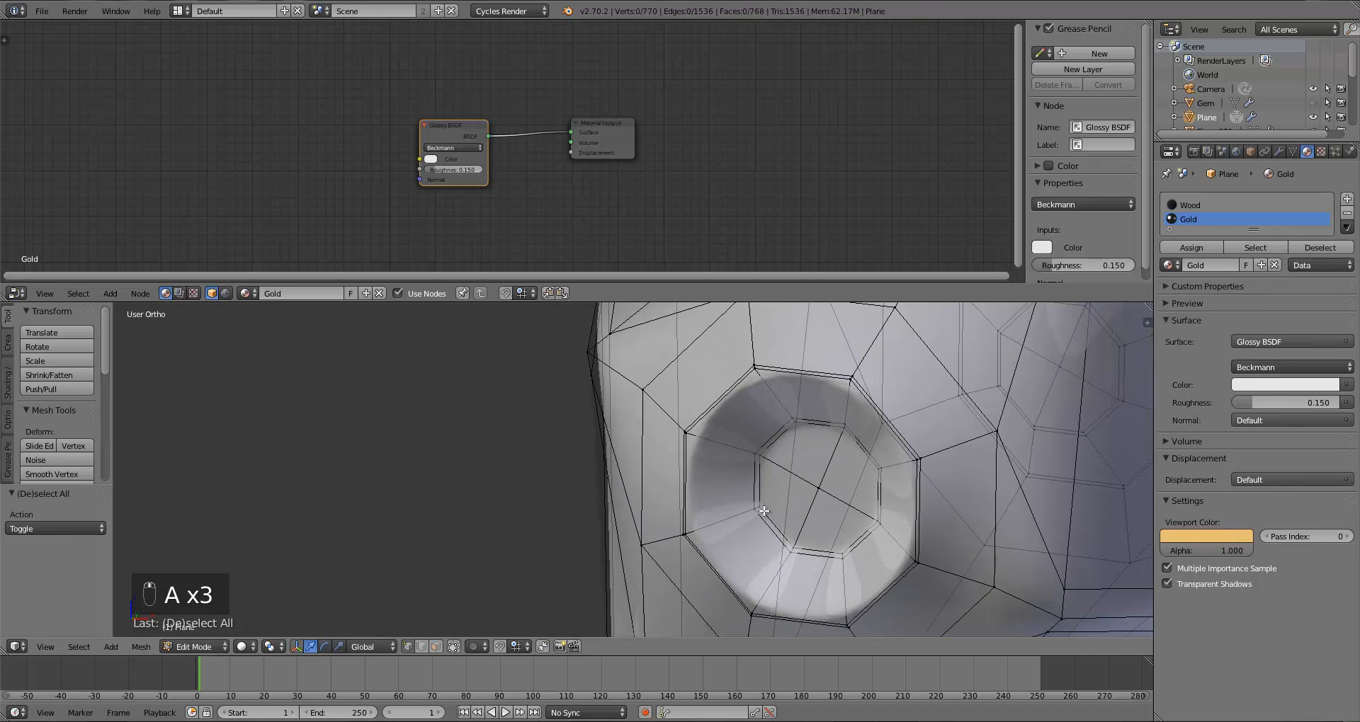
{"action": "key", "text": "ctrl+r"}
{"action": "left_click", "coordinate": [715, 451]}
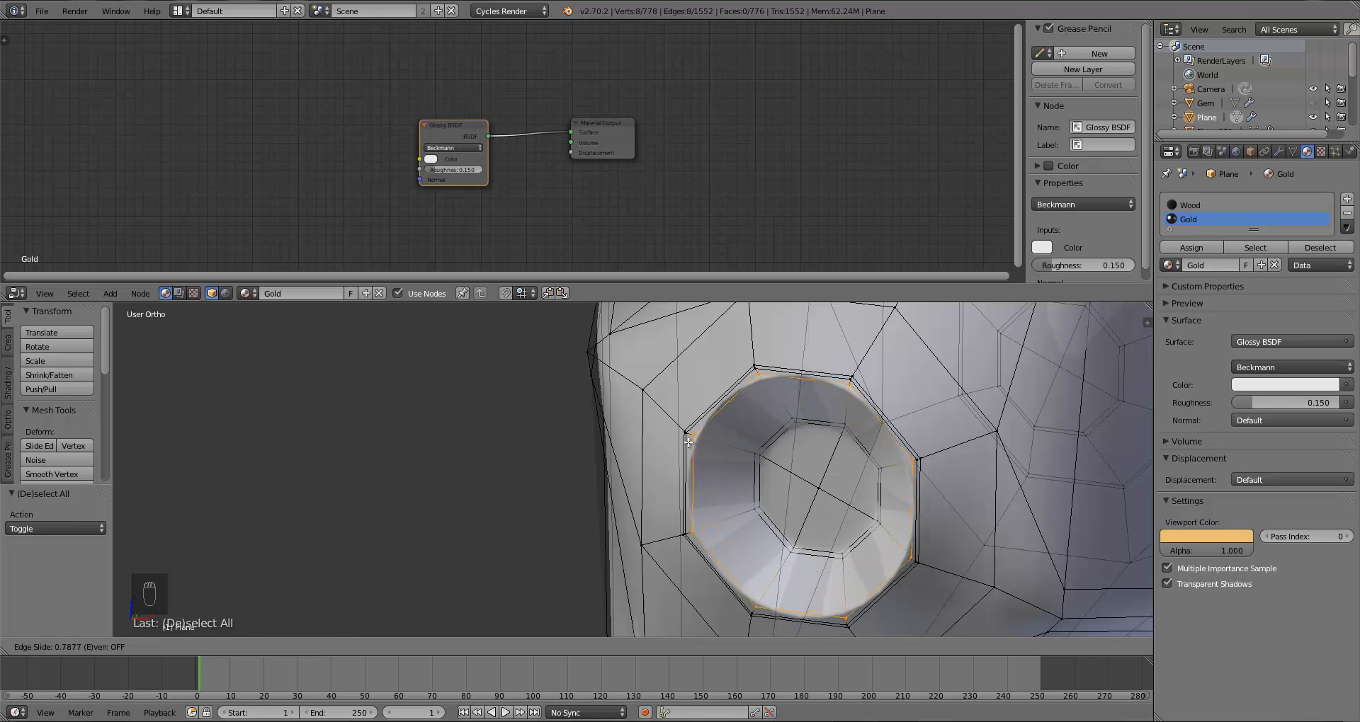
{"action": "left_click", "coordinate": [687, 442]}
Step: Select that socket's centre ring, grow the selection twice and assign it to the Gold material
{"action": "scroll", "coordinate": [730, 468], "scroll_direction": "down", "scroll_amount": 2}
{"action": "key", "text": "a"}
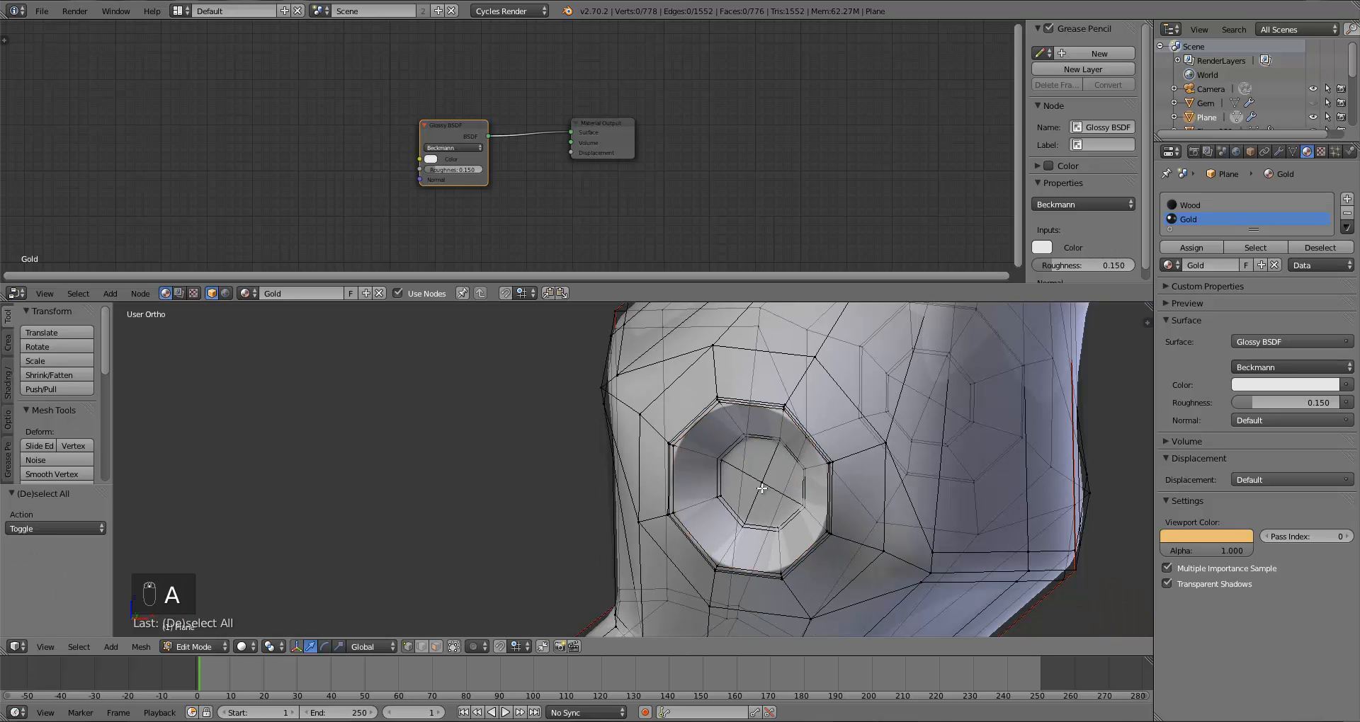
{"action": "right_click", "coordinate": [723, 445], "text": "alt"}
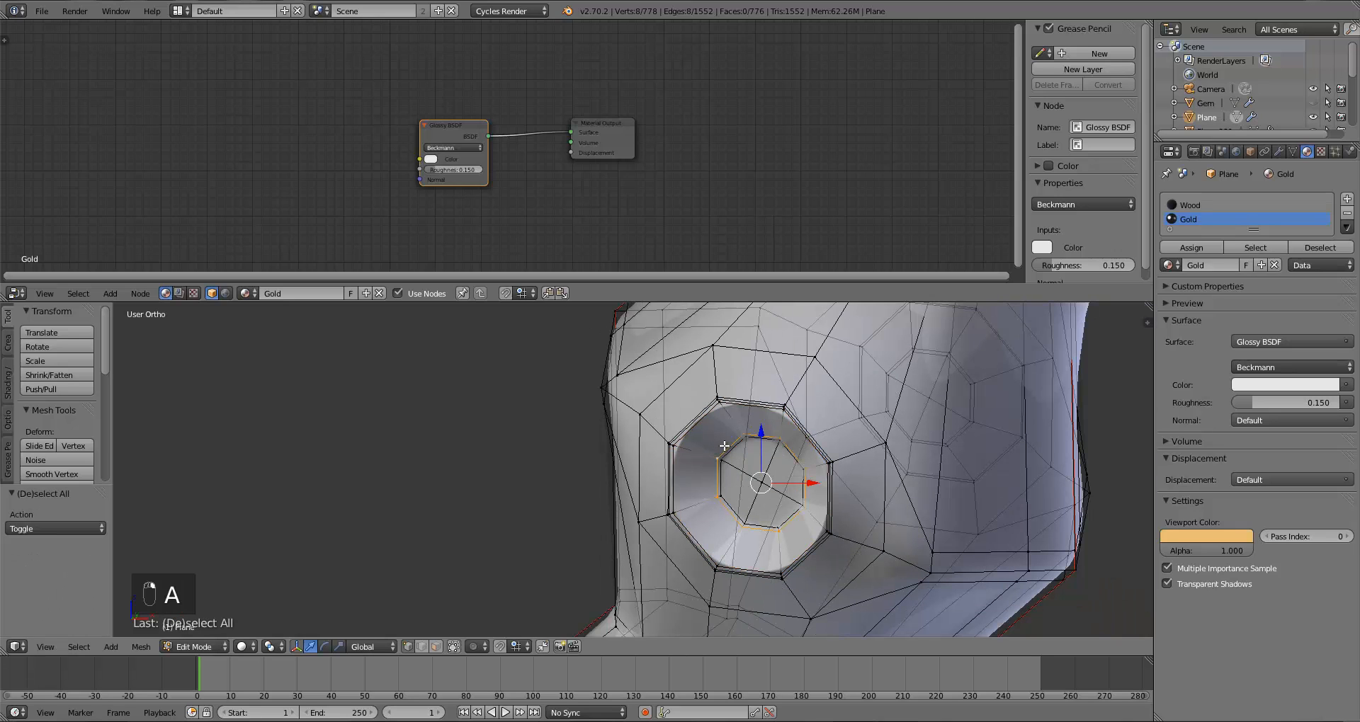
{"action": "key", "text": "ctrl+KP_Add"}
{"action": "key", "text": "ctrl+KP_Add"}
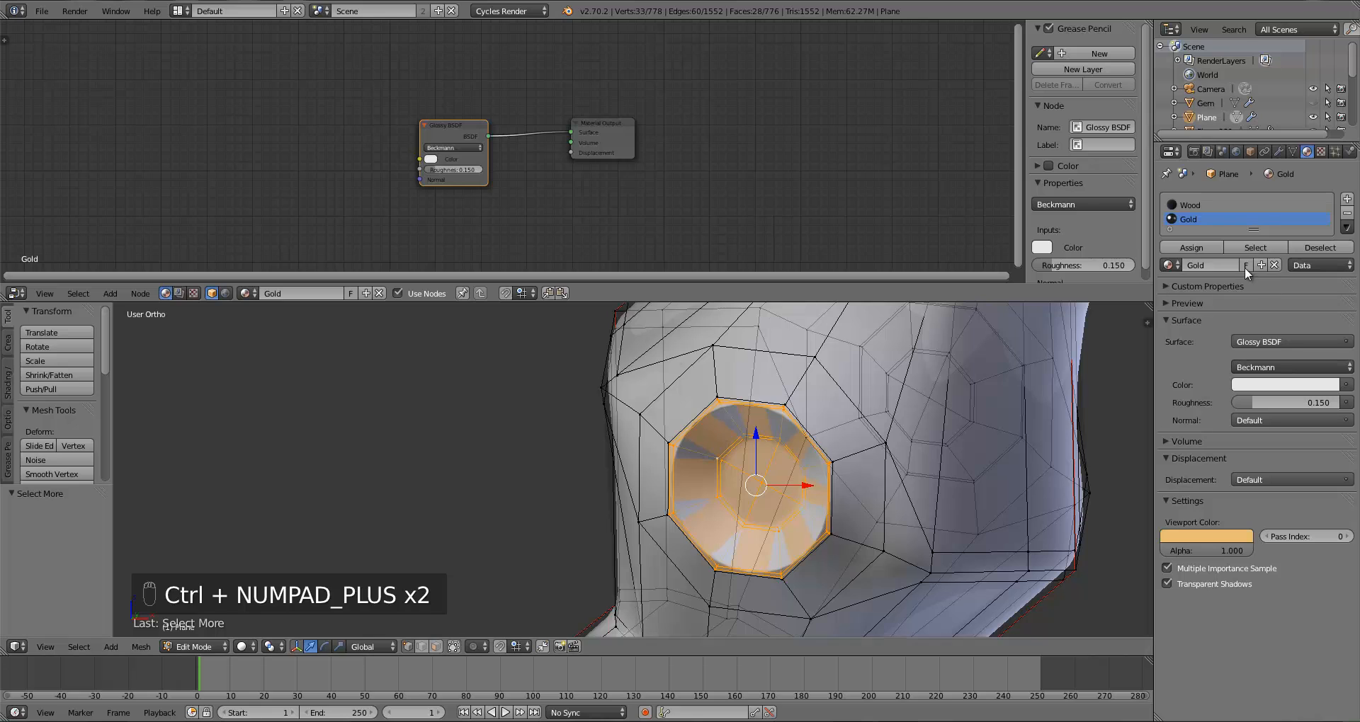
{"action": "left_click", "coordinate": [1192, 250]}
{"action": "key", "text": "a"}
{"action": "key", "text": "Tab"}
{"action": "scroll", "coordinate": [843, 478], "scroll_direction": "down", "scroll_amount": 5}
{"action": "middle_click_drag", "start_coordinate": [834, 436], "coordinate": [760, 576], "text": "shift"}
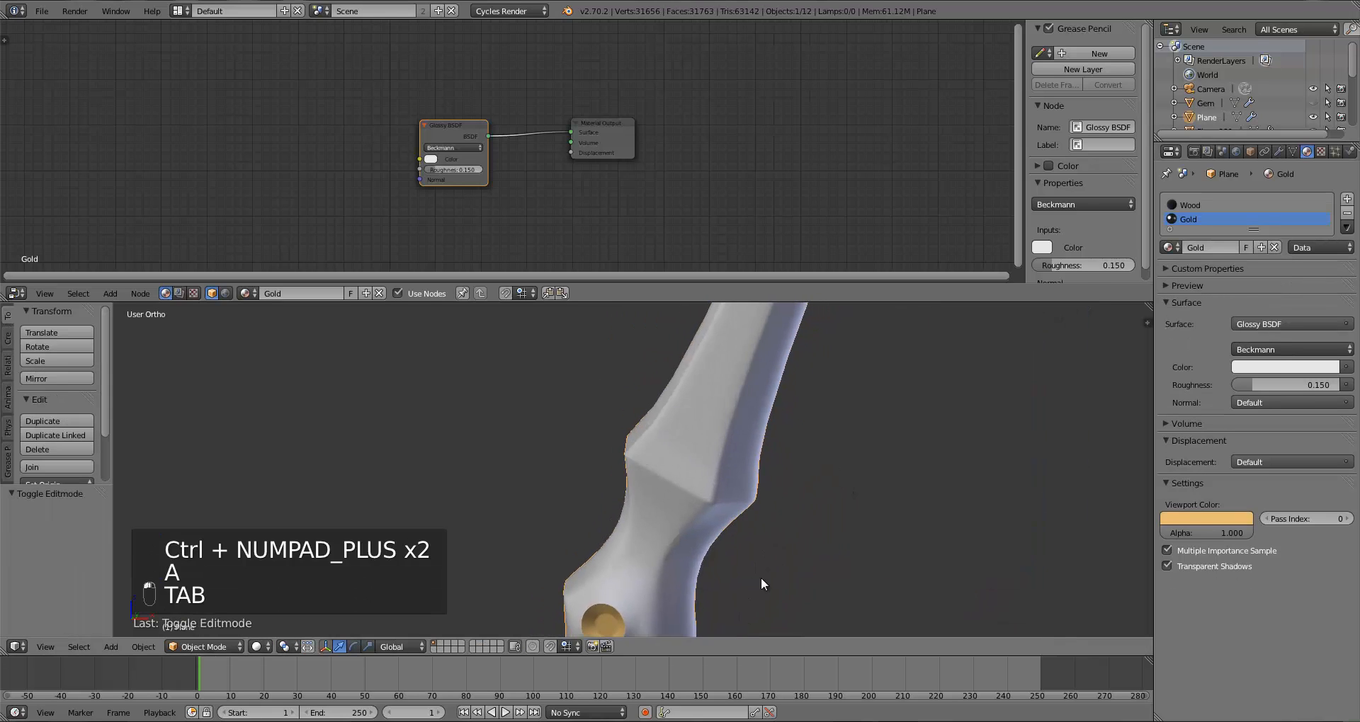
{"action": "middle_click_drag", "start_coordinate": [821, 411], "coordinate": [739, 482], "text": "shift"}
{"action": "scroll", "coordinate": [759, 450], "scroll_direction": "up", "scroll_amount": 6}
{"action": "key", "text": "Tab"}
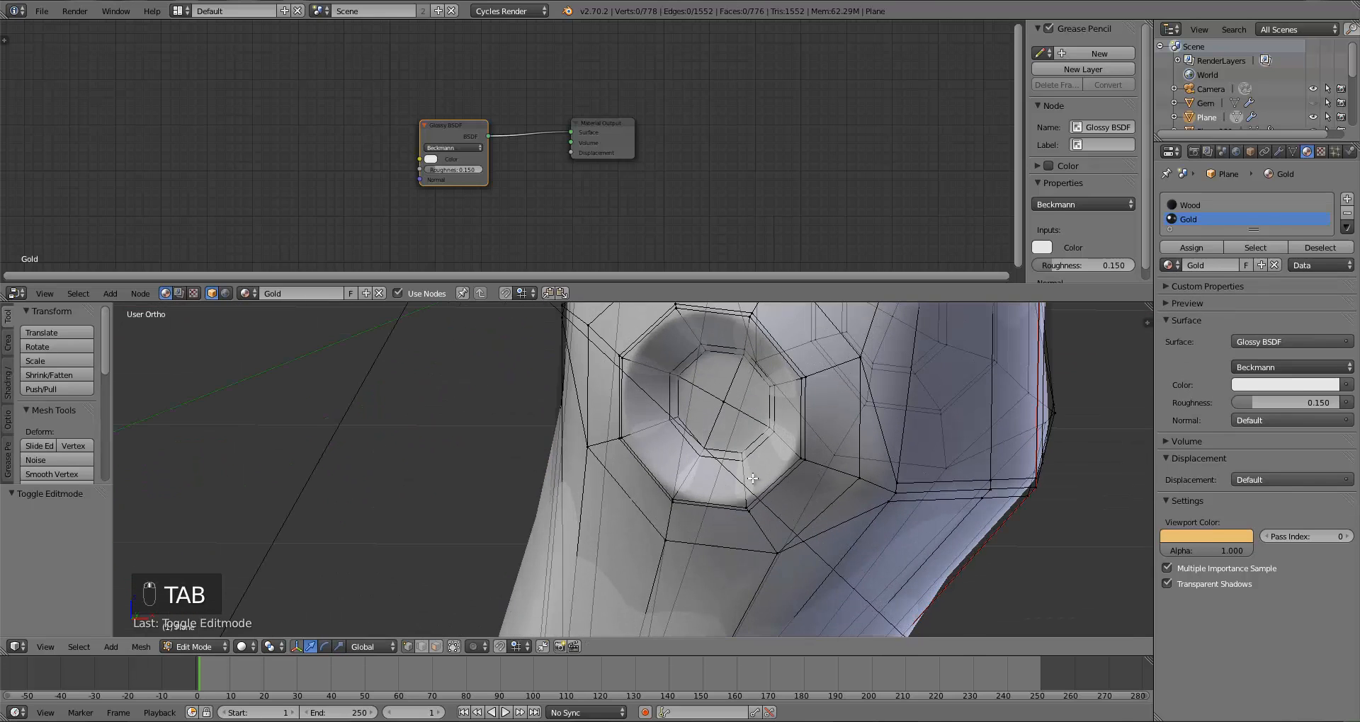
{"action": "right_click", "coordinate": [697, 444]}
{"action": "key", "text": "a"}
{"action": "key", "text": "a"}
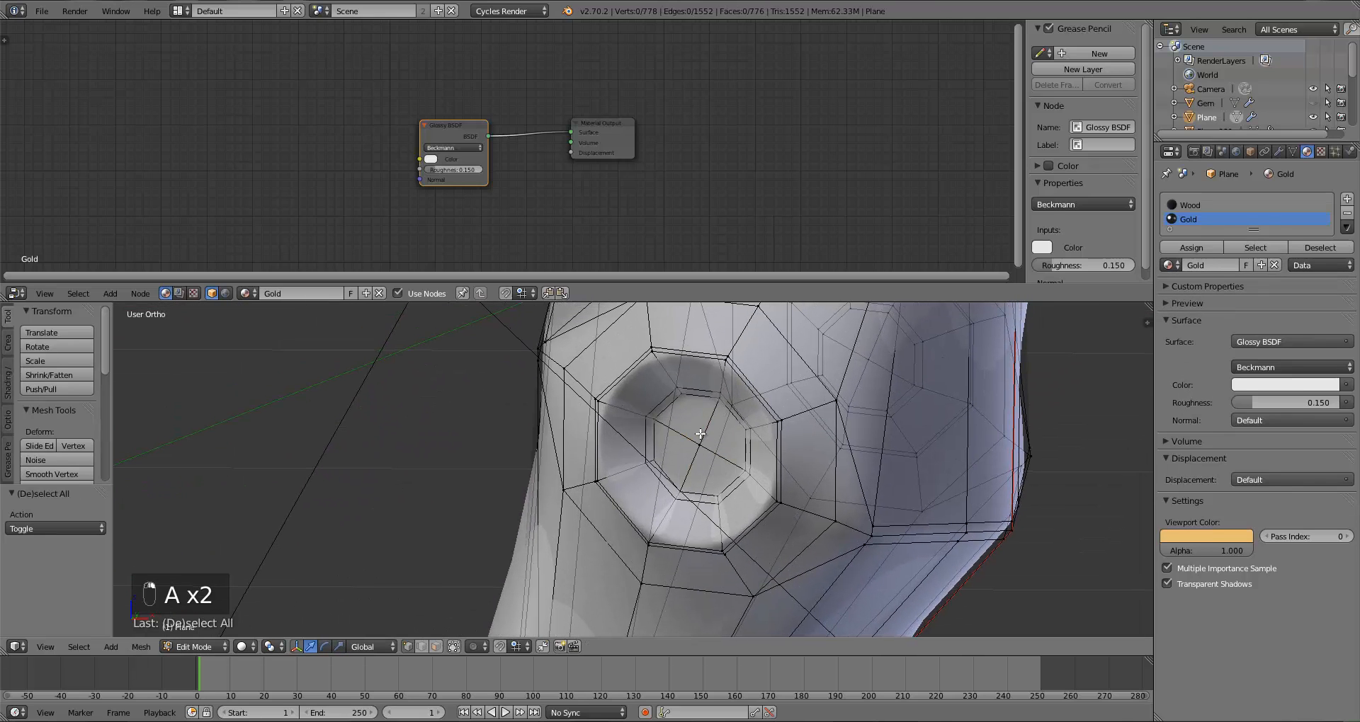
{"action": "right_click", "coordinate": [664, 404], "text": "alt"}
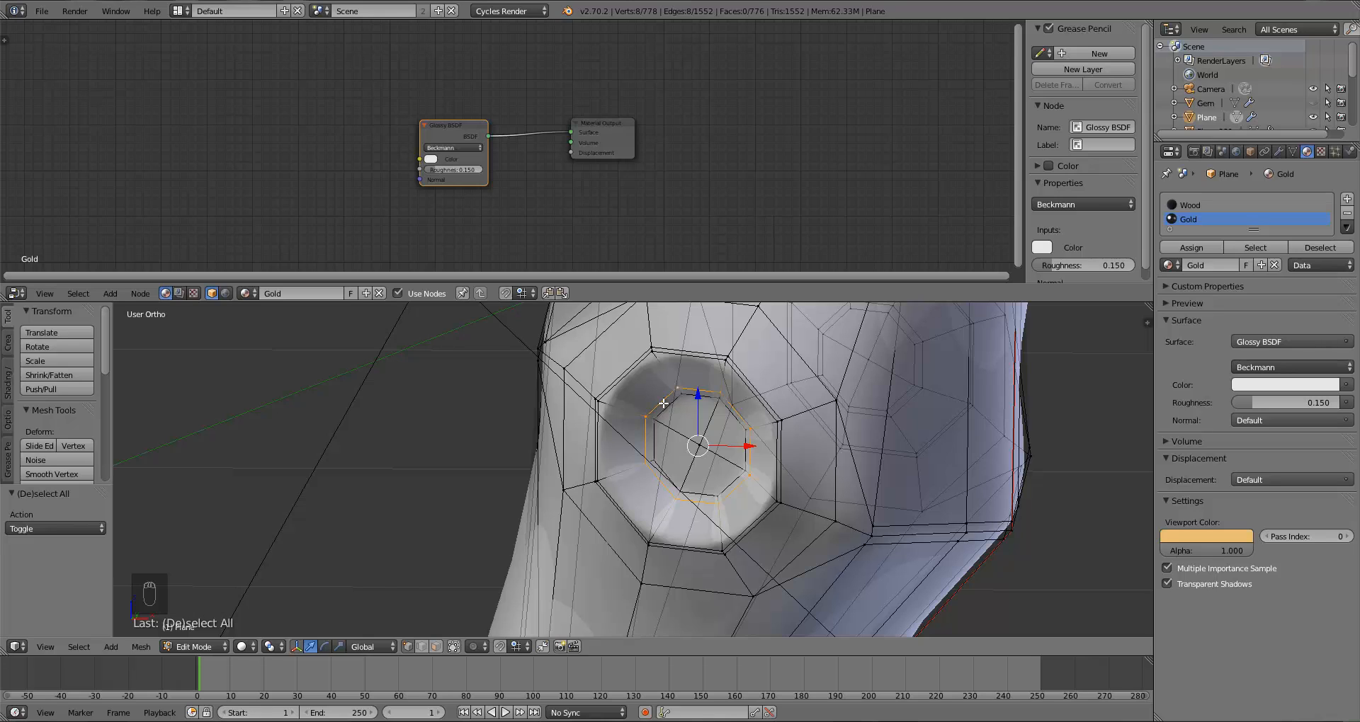
{"action": "key", "text": "ctrl+KP_Add"}
{"action": "key", "text": "ctrl+KP_Add"}
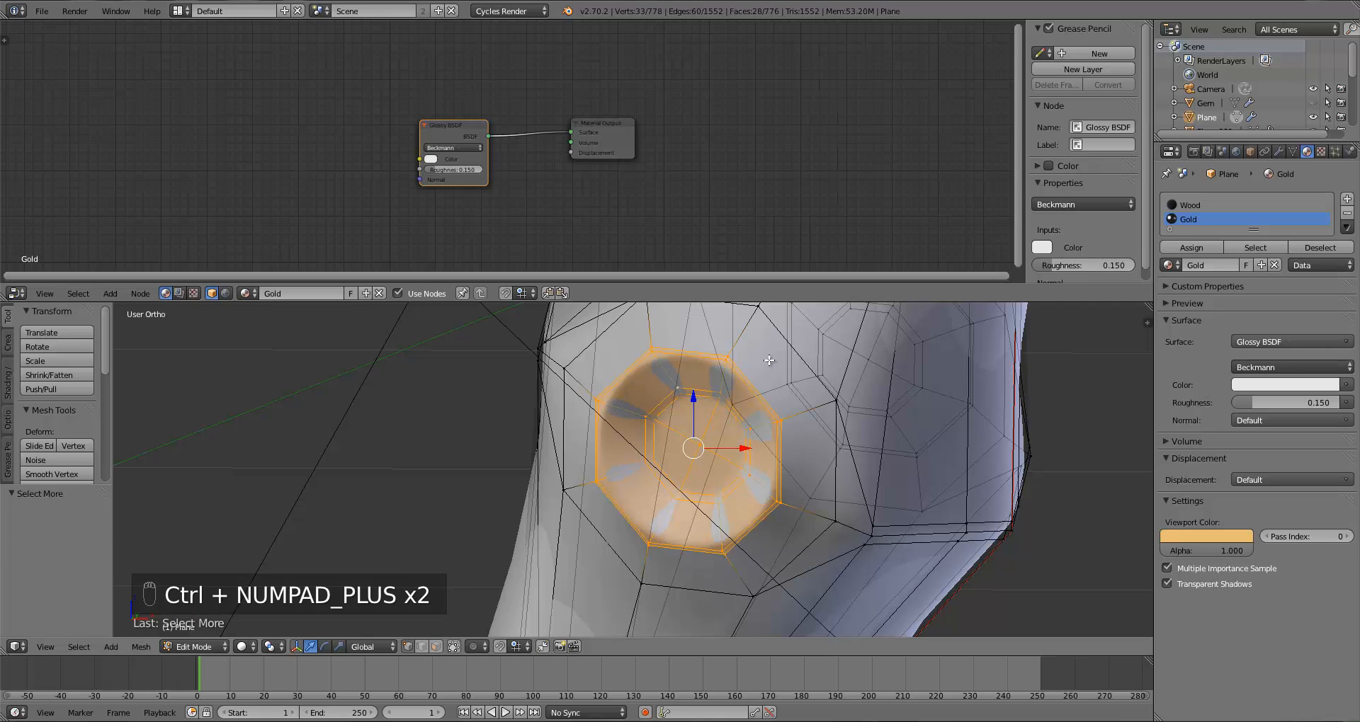
{"action": "key", "text": "a"}
Step: Insert an edge loop around the inner rim of the third socket on the handle
{"action": "key", "text": "ctrl+r"}
{"action": "left_click", "coordinate": [620, 398]}
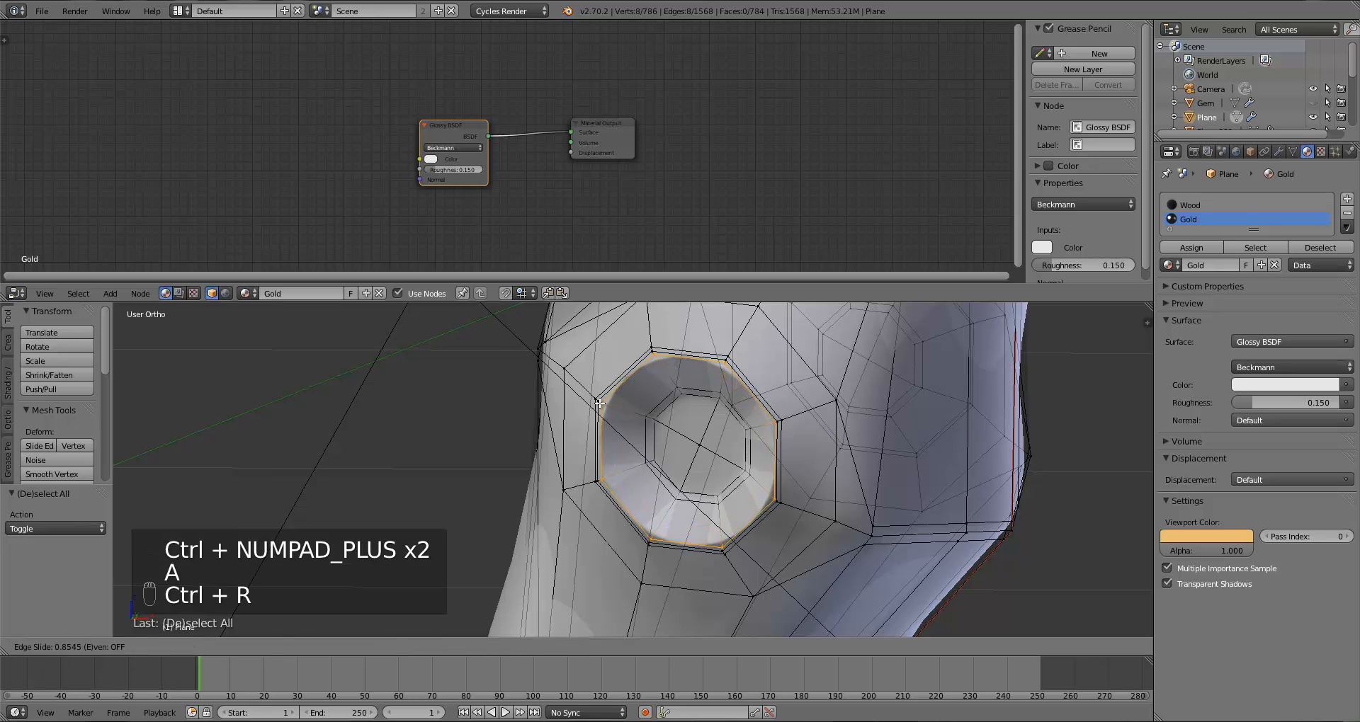
{"action": "left_click", "coordinate": [602, 404]}
Step: Select the third socket's centre ring, grow the selection twice and assign it to the Gold material
{"action": "key", "text": "a"}
{"action": "right_click", "coordinate": [653, 406], "text": "alt"}
{"action": "key", "text": "ctrl+KP_Add"}
{"action": "key", "text": "ctrl+KP_Add"}
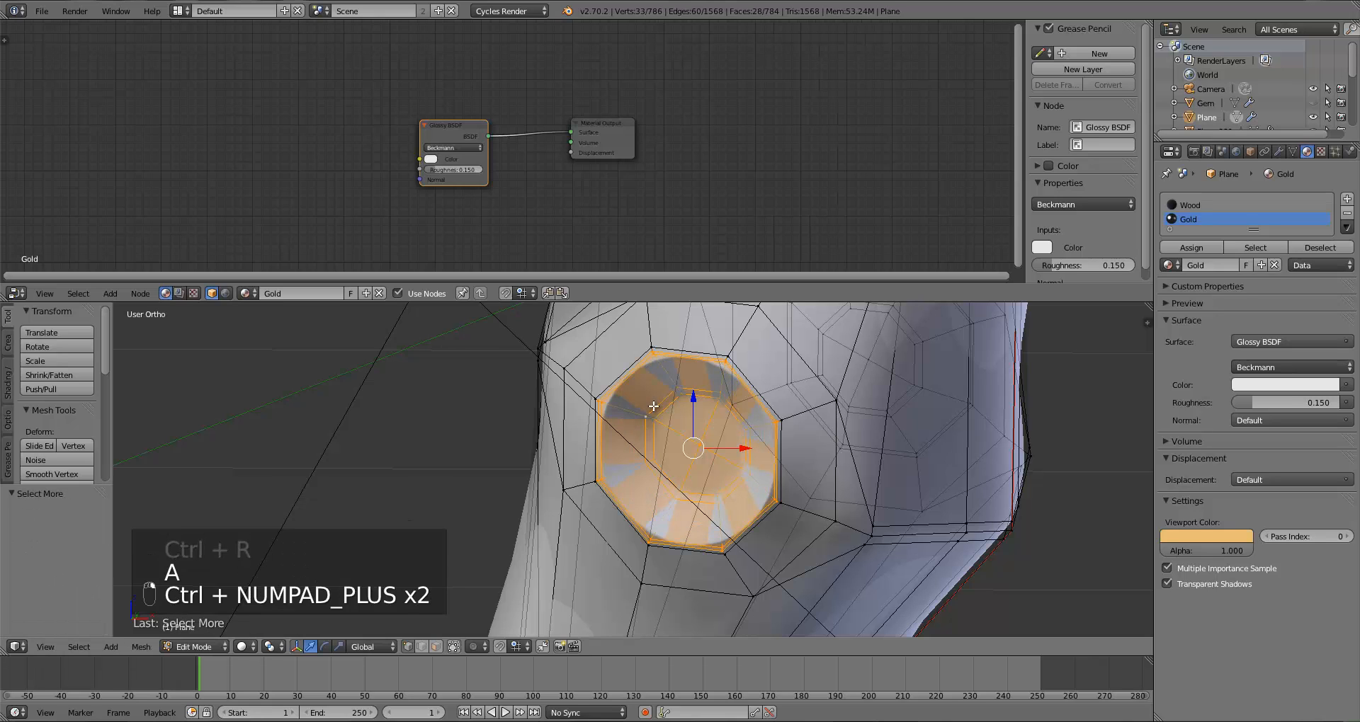
{"action": "left_click", "coordinate": [1196, 247]}
Step: Insert an edge loop around the inner rim of the fourth socket on the handle
{"action": "key", "text": "a"}
{"action": "left_click", "coordinate": [1197, 247]}
{"action": "key", "text": "a"}
{"action": "scroll", "coordinate": [807, 519], "scroll_direction": "down", "scroll_amount": 12}
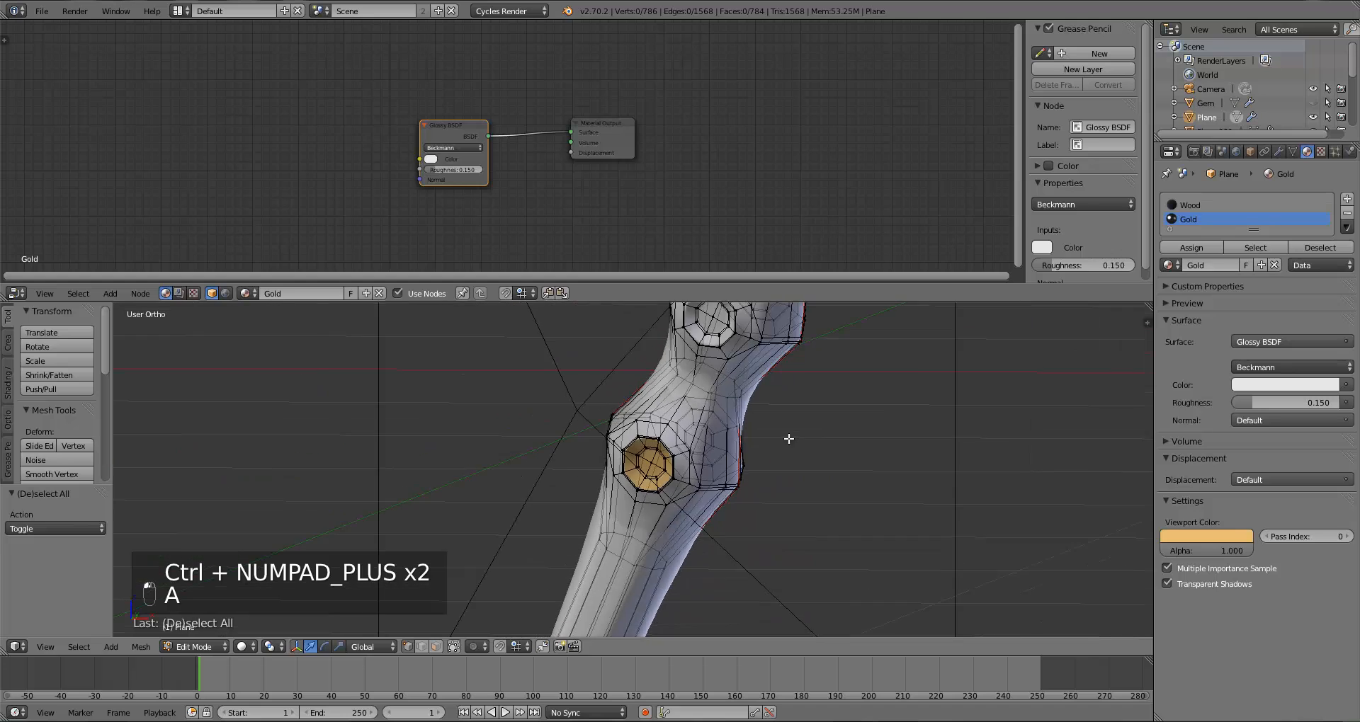
{"action": "left_click_drag", "start_coordinate": [0, 0], "coordinate": [0, 0]}
{"action": "middle_click_drag", "start_coordinate": [808, 390], "coordinate": [729, 510], "text": "shift"}
{"action": "scroll", "coordinate": [730, 512], "scroll_direction": "up", "scroll_amount": 4}
{"action": "scroll", "coordinate": [730, 511], "scroll_direction": "up", "scroll_amount": 3}
{"action": "key", "text": "ctrl+r"}
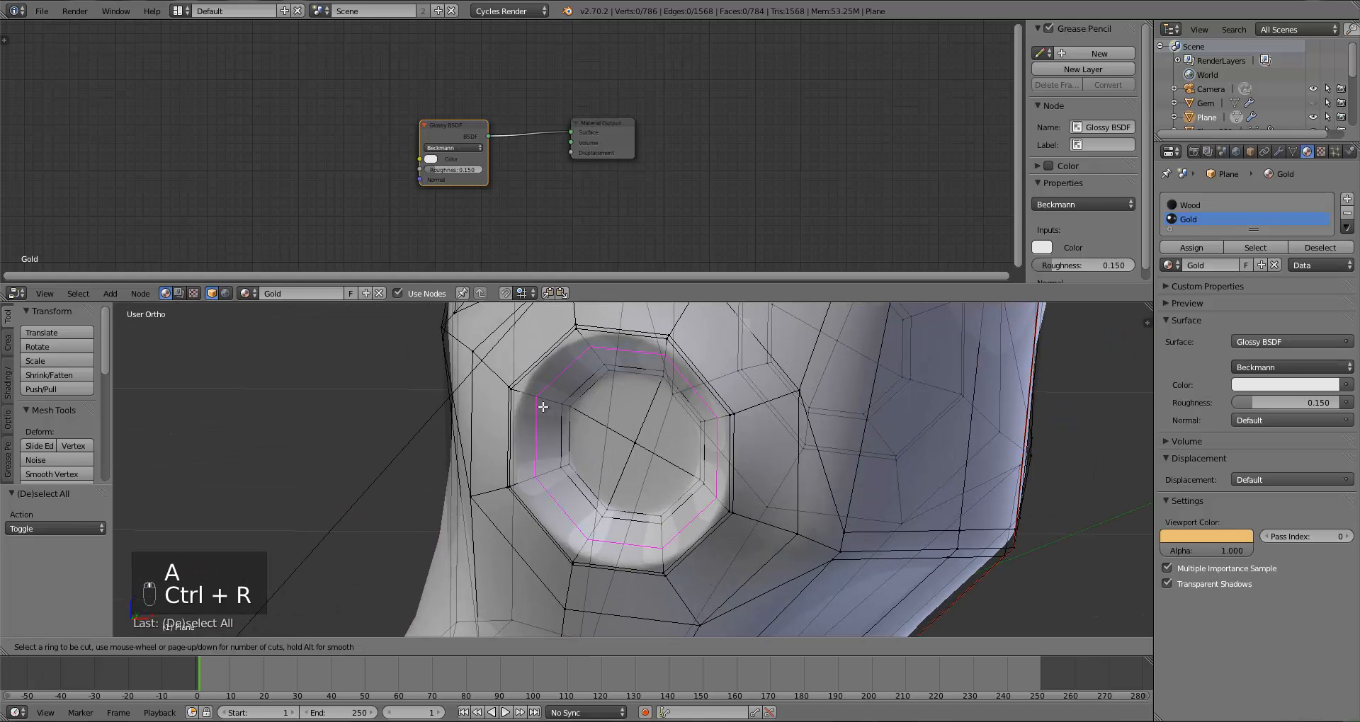
{"action": "left_click", "coordinate": [520, 400]}
{"action": "right_click", "coordinate": [521, 407]}
Step: Grow the fourth socket's selection twice and assign it to the Gold material
{"action": "key", "text": "a"}
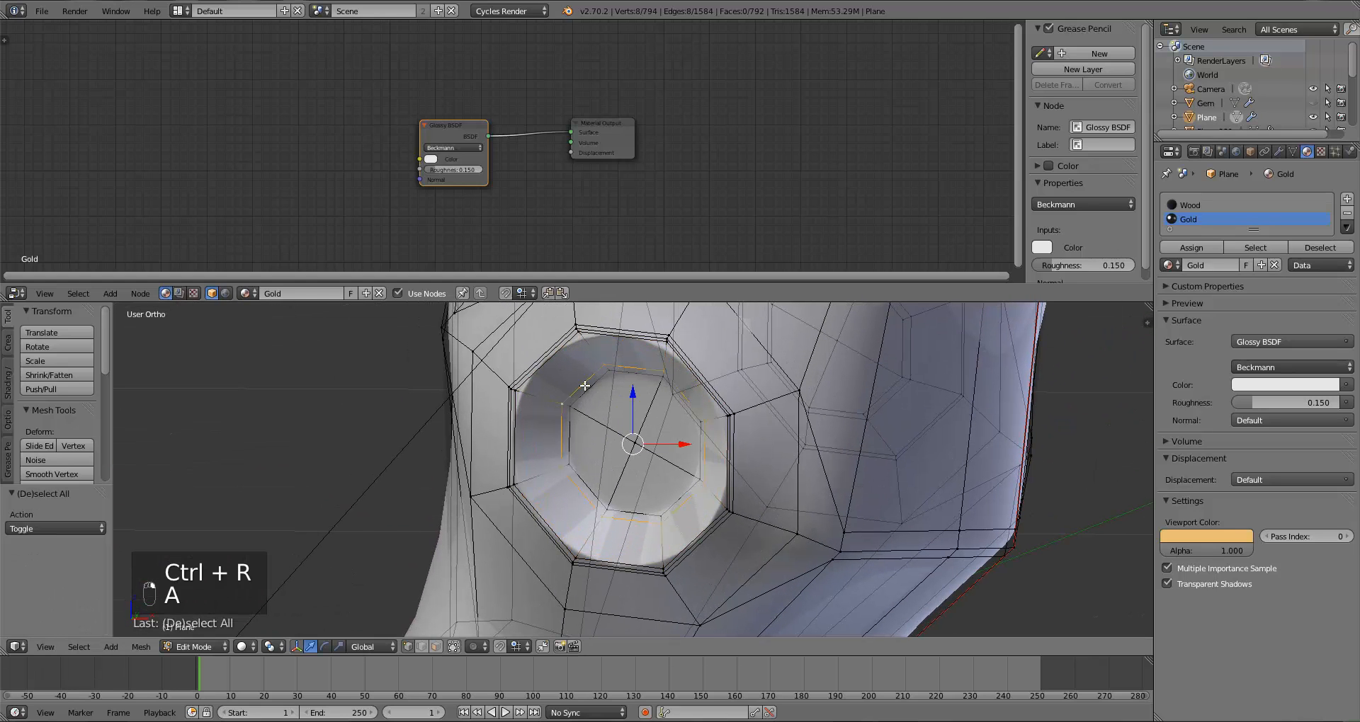
{"action": "key", "text": "ctrl+KP_Add"}
{"action": "key", "text": "ctrl+KP_Add"}
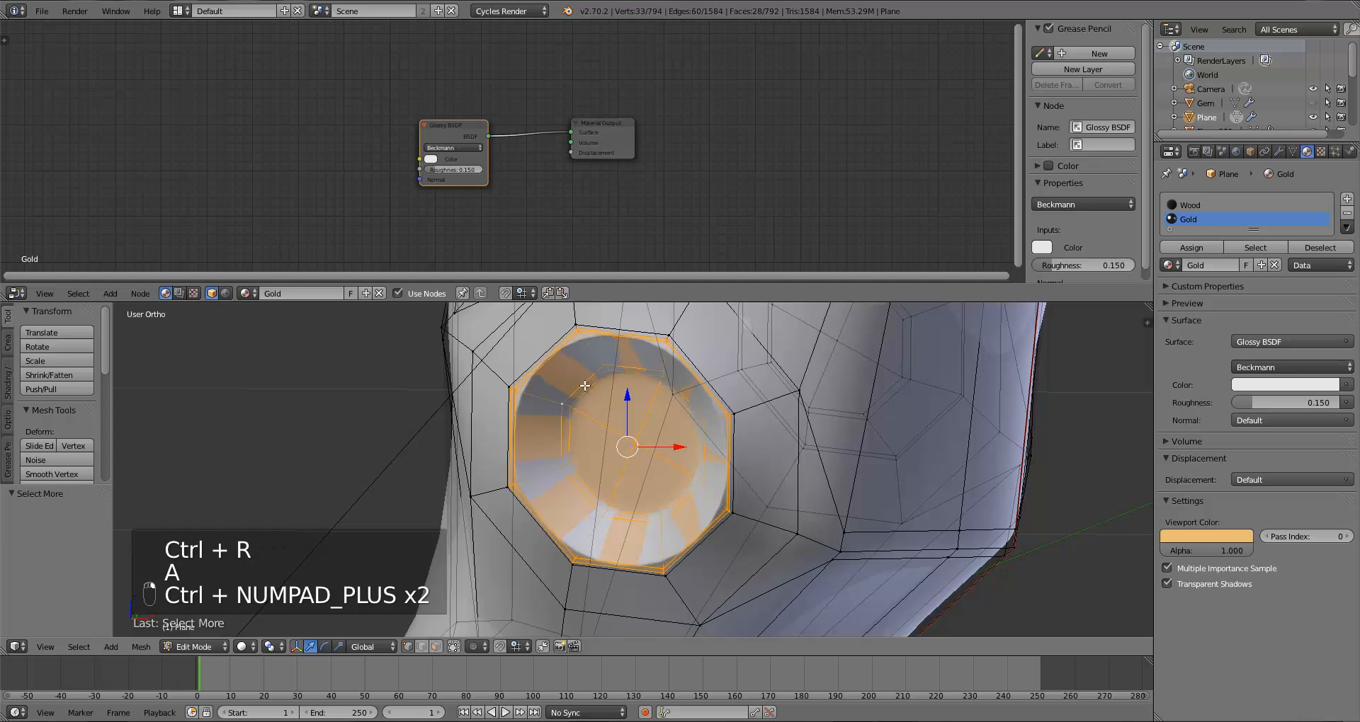
{"action": "left_click", "coordinate": [1191, 247]}
Step: Insert an edge loop around the inner rim of the socket where the handle meets the blade
{"action": "scroll", "coordinate": [965, 416], "scroll_direction": "down", "scroll_amount": 2}
{"action": "scroll", "coordinate": [964, 415], "scroll_direction": "down", "scroll_amount": 4}
{"action": "middle_click_drag", "start_coordinate": [782, 419], "coordinate": [676, 575], "text": "shift"}
{"action": "middle_click_drag", "start_coordinate": [751, 402], "coordinate": [698, 538], "text": "shift"}
{"action": "scroll", "coordinate": [697, 538], "scroll_direction": "down", "scroll_amount": 3}
{"action": "middle_click_drag", "start_coordinate": [703, 446], "coordinate": [635, 623], "text": "shift"}
{"action": "middle_click_drag", "start_coordinate": [744, 376], "coordinate": [656, 545], "text": "shift"}
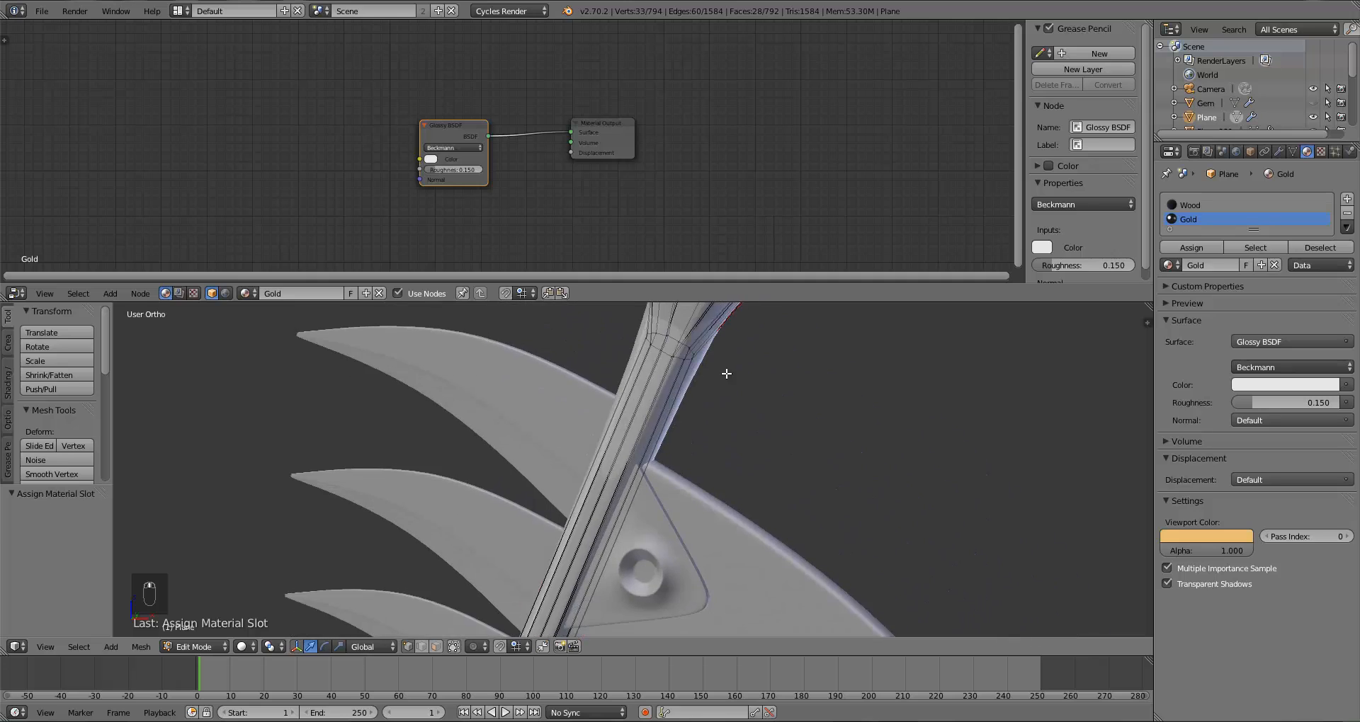
{"action": "scroll", "coordinate": [725, 374], "scroll_direction": "down", "scroll_amount": 1}
{"action": "middle_click_drag", "start_coordinate": [752, 324], "coordinate": [618, 432], "text": "shift"}
{"action": "scroll", "coordinate": [701, 454], "scroll_direction": "up", "scroll_amount": 6}
{"action": "key", "text": "ctrl+r"}
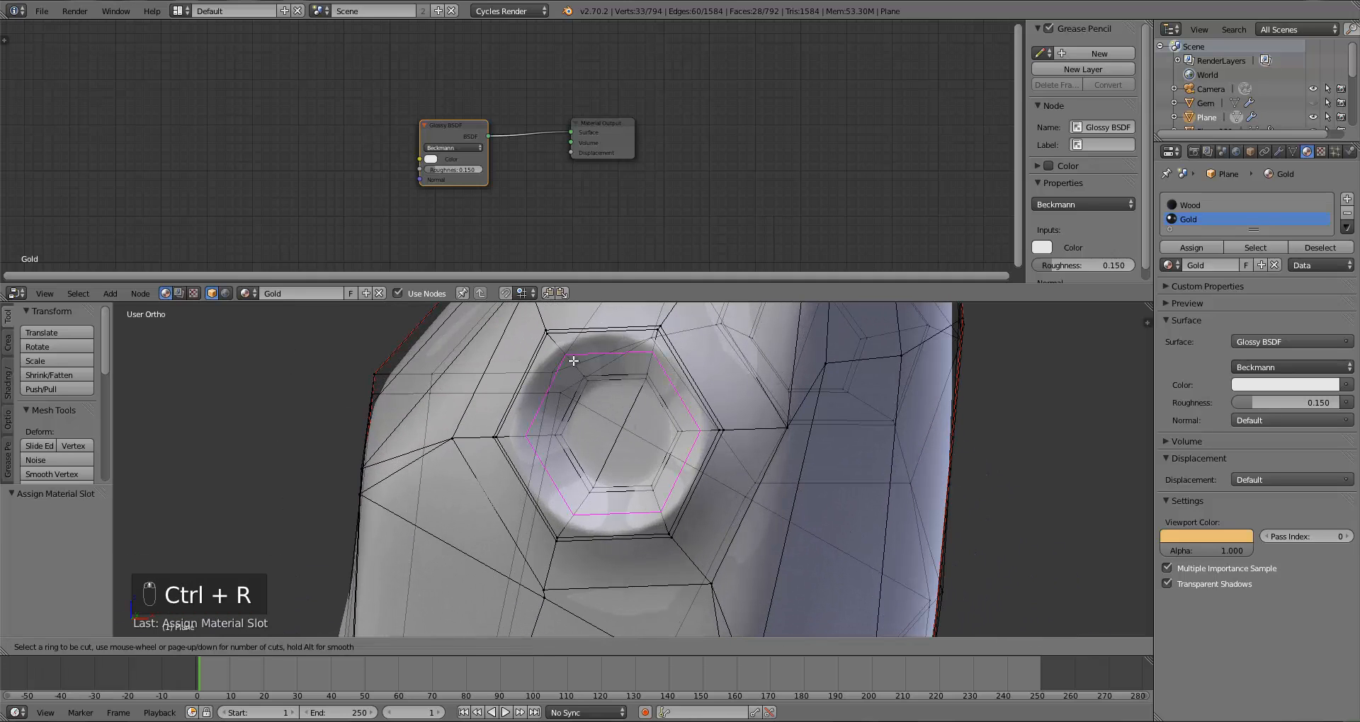
{"action": "left_click", "coordinate": [573, 361]}
{"action": "left_click", "coordinate": [574, 389]}
Step: Grow the selection in the blade-end socket twice and assign it to the Gold material
{"action": "key", "text": "a"}
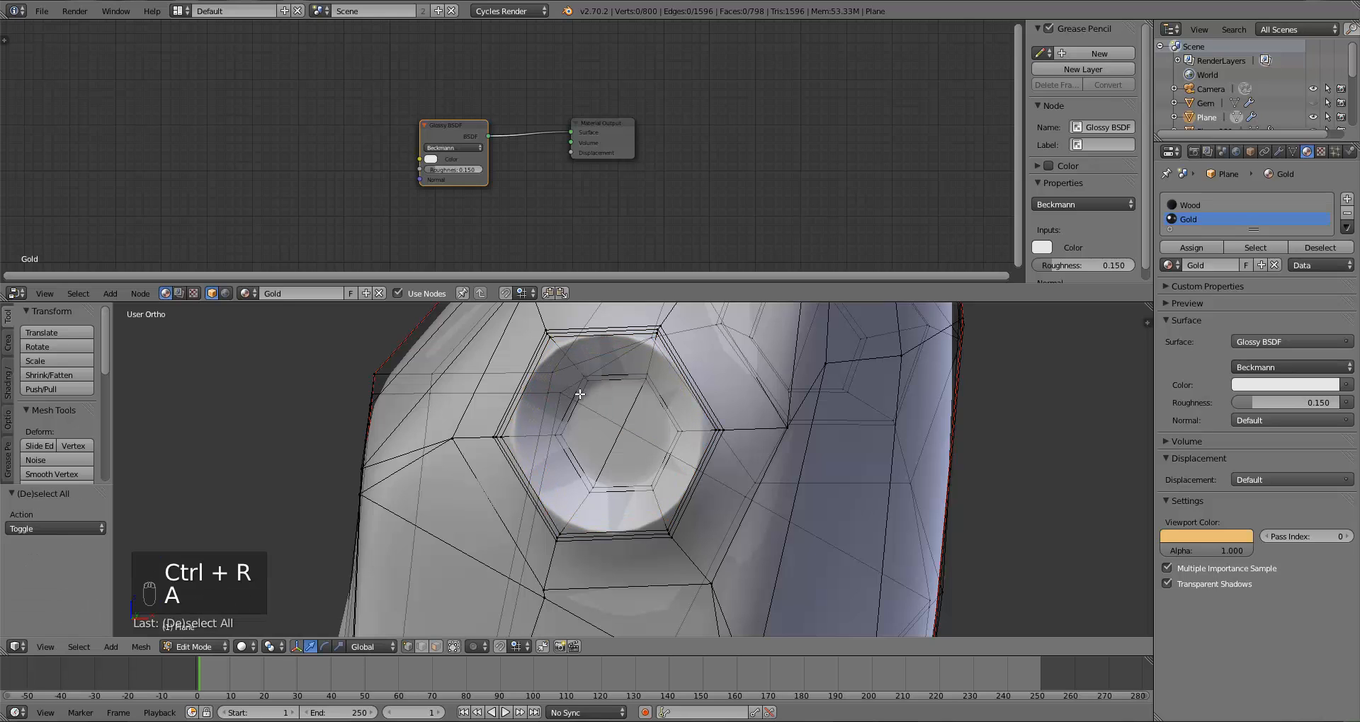
{"action": "key", "text": "ctrl+KP_Add"}
{"action": "key", "text": "ctrl+KP_Add"}
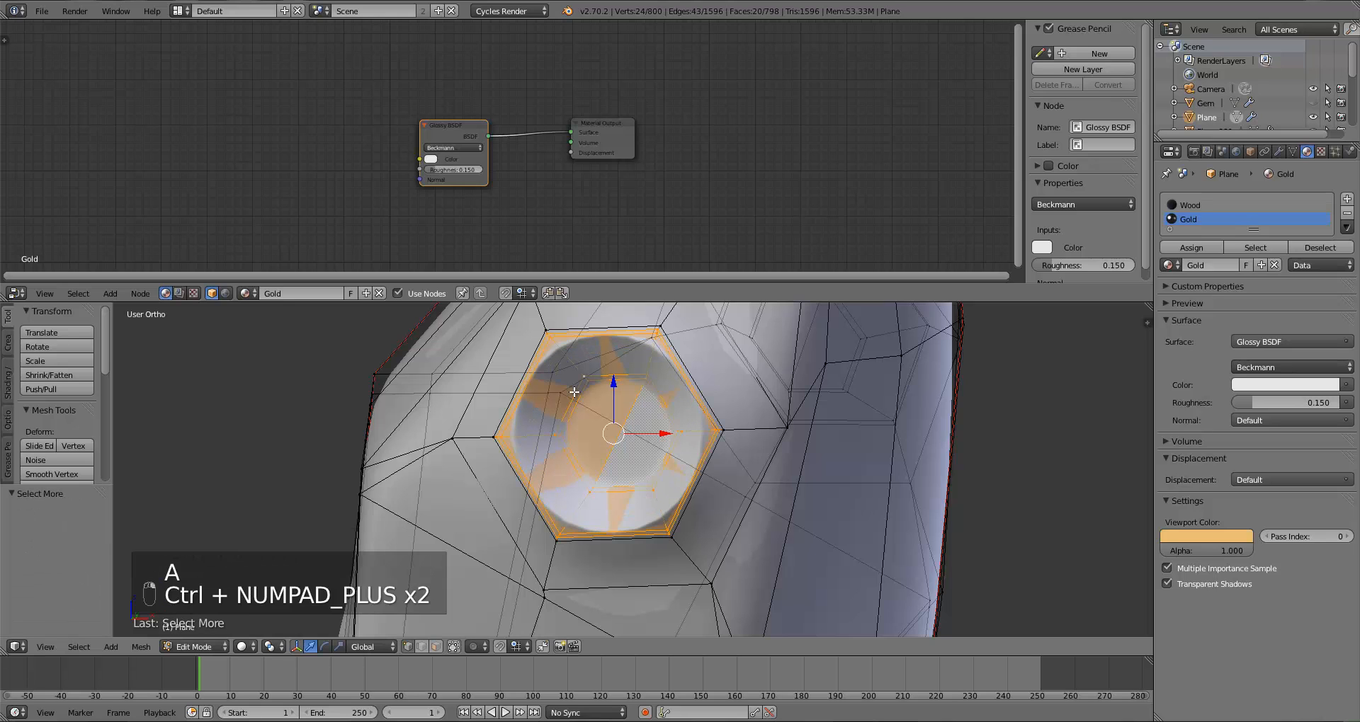
{"action": "key", "text": "Tab"}
{"action": "scroll", "coordinate": [699, 461], "scroll_direction": "down", "scroll_amount": 8}
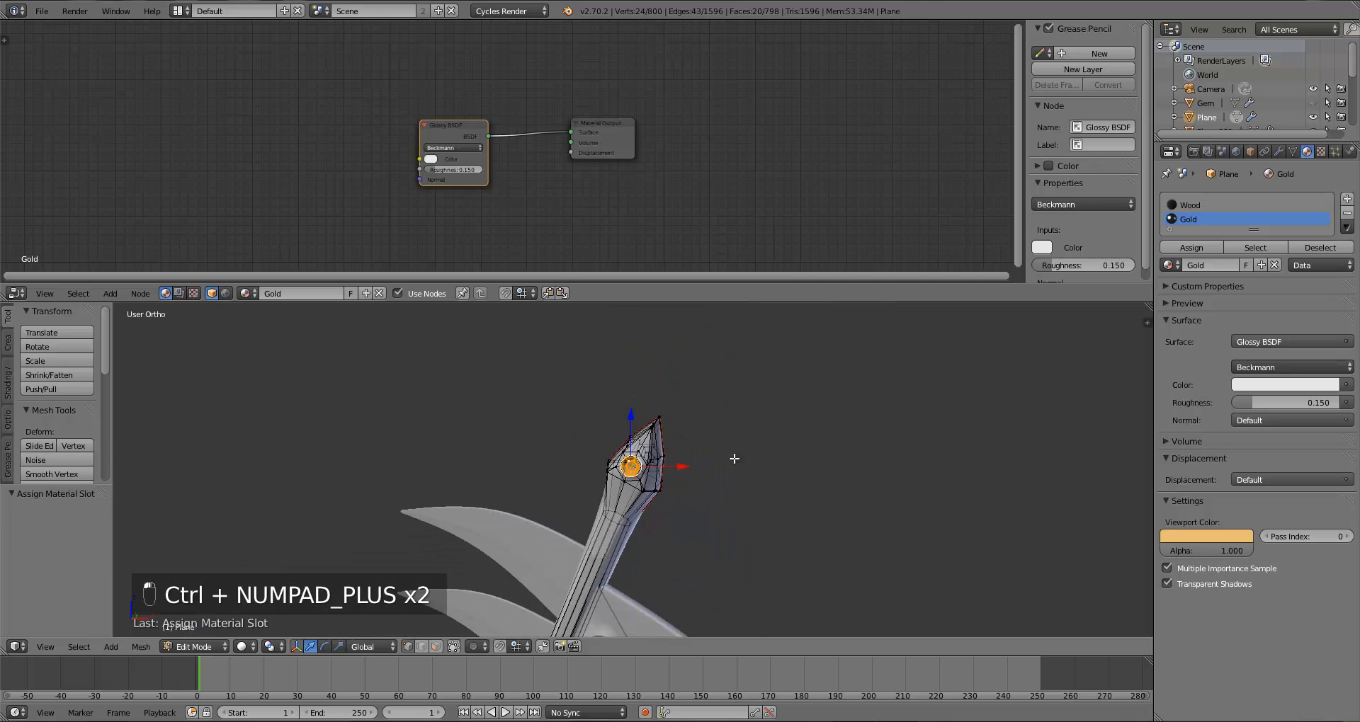
Step: Reselect the handle and preview the scythe through the camera with rendered viewport shading
{"action": "scroll", "coordinate": [698, 455], "scroll_direction": "up", "scroll_amount": 8}
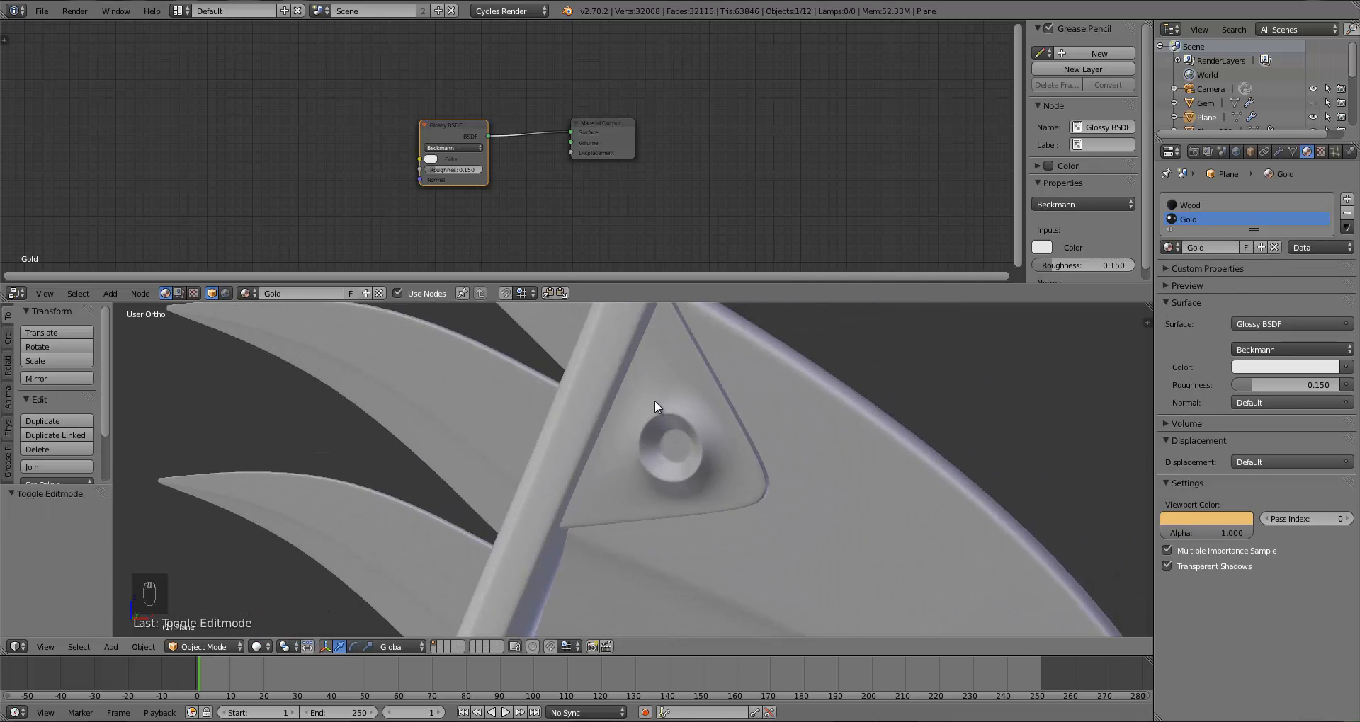
{"action": "right_click", "coordinate": [670, 377]}
{"action": "scroll", "coordinate": [670, 377], "scroll_direction": "down", "scroll_amount": 4}
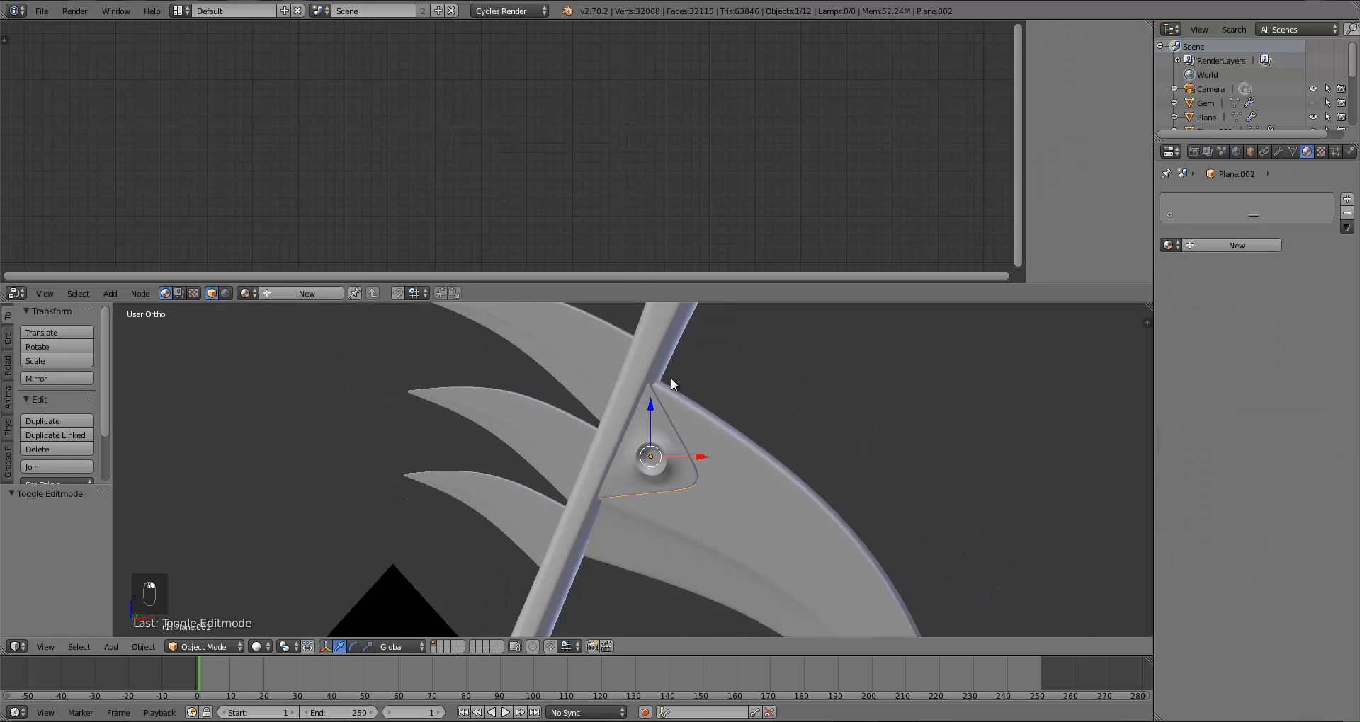
{"action": "right_click", "coordinate": [640, 363]}
{"action": "scroll", "coordinate": [640, 363], "scroll_direction": "down", "scroll_amount": 6}
{"action": "scroll", "coordinate": [733, 330], "scroll_direction": "down", "scroll_amount": 2}
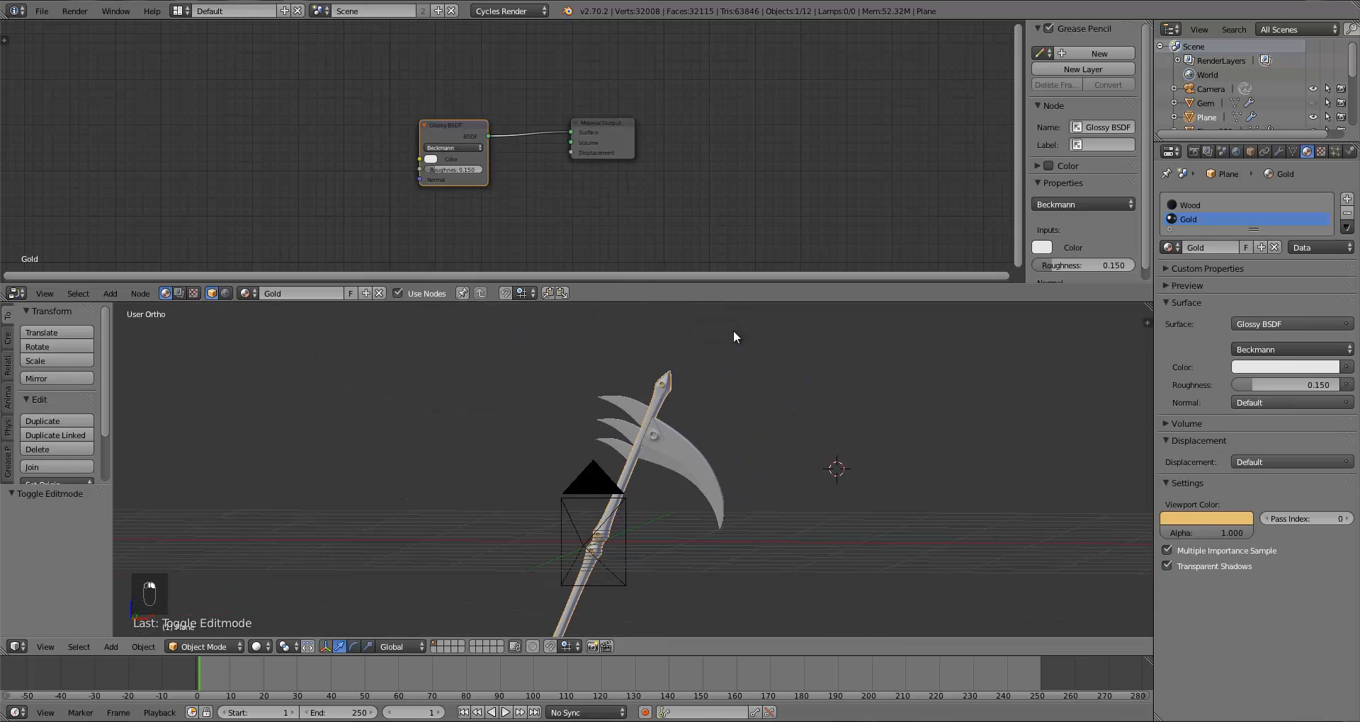
{"action": "middle_click_drag", "start_coordinate": [638, 582], "coordinate": [669, 432], "text": "shift"}
{"action": "scroll", "coordinate": [699, 432], "scroll_direction": "up", "scroll_amount": 3}
{"action": "key", "text": "KP_0"}
{"action": "scroll", "coordinate": [690, 440], "scroll_direction": "down", "scroll_amount": 4}
{"action": "scroll", "coordinate": [668, 432], "scroll_direction": "up", "scroll_amount": 4}
{"action": "middle_click_drag", "start_coordinate": [634, 485], "coordinate": [695, 491], "text": "shift"}
{"action": "scroll", "coordinate": [694, 430], "scroll_direction": "up", "scroll_amount": 2}
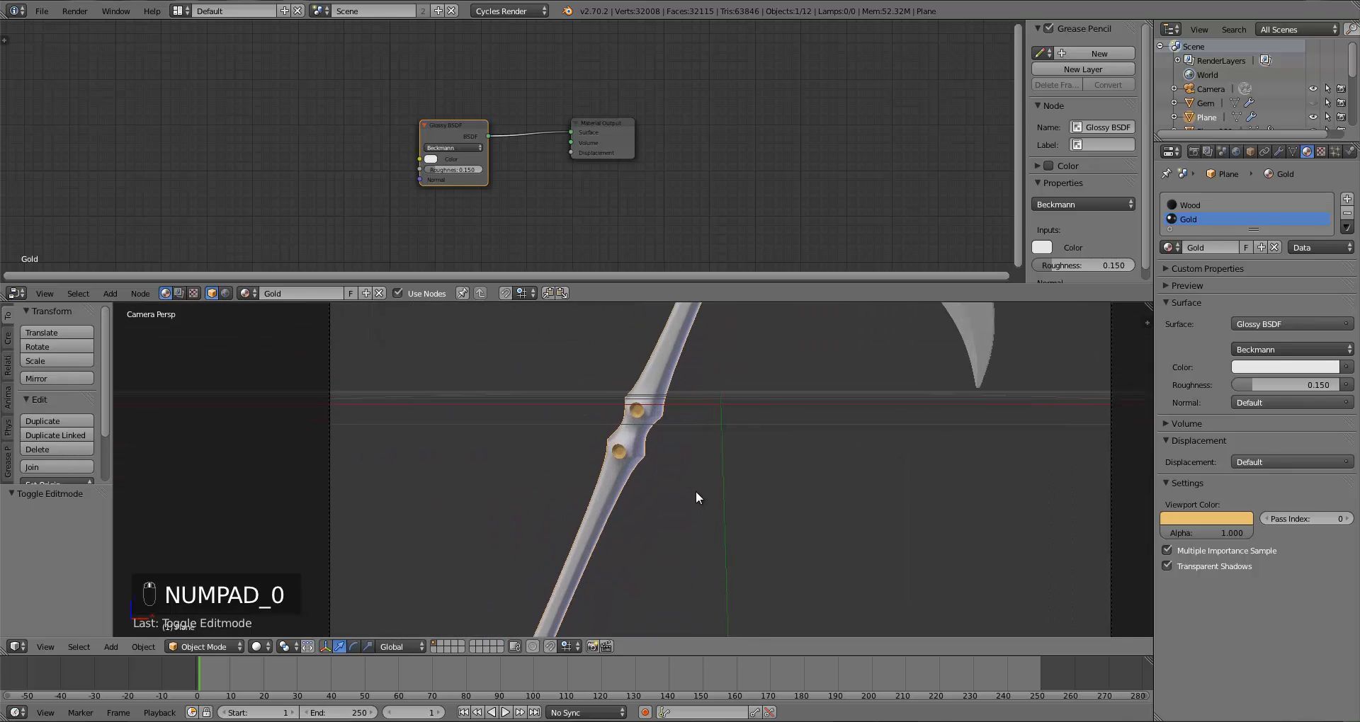
{"action": "left_click", "coordinate": [258, 647]}
{"action": "left_click", "coordinate": [283, 554]}
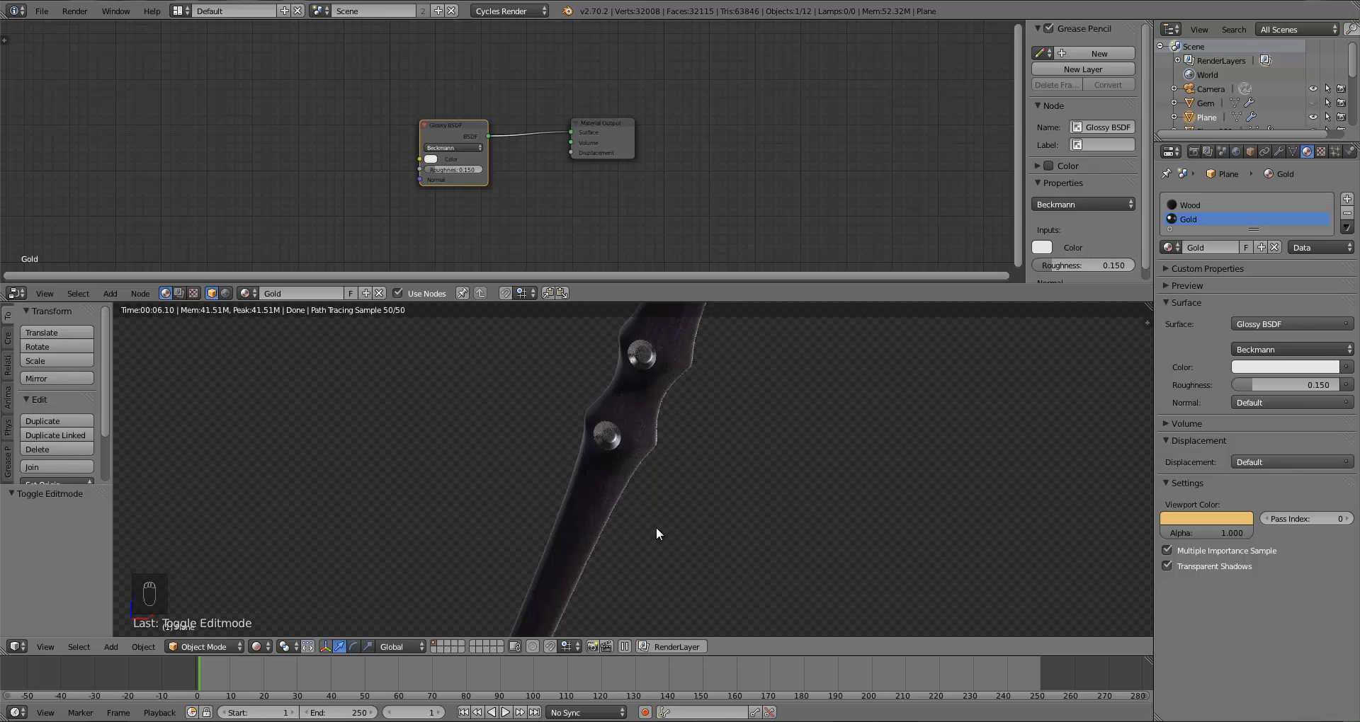
Step: Enable nodes for the World and set its background colour to white
{"action": "scroll", "coordinate": [656, 527], "scroll_direction": "down", "scroll_amount": 1}
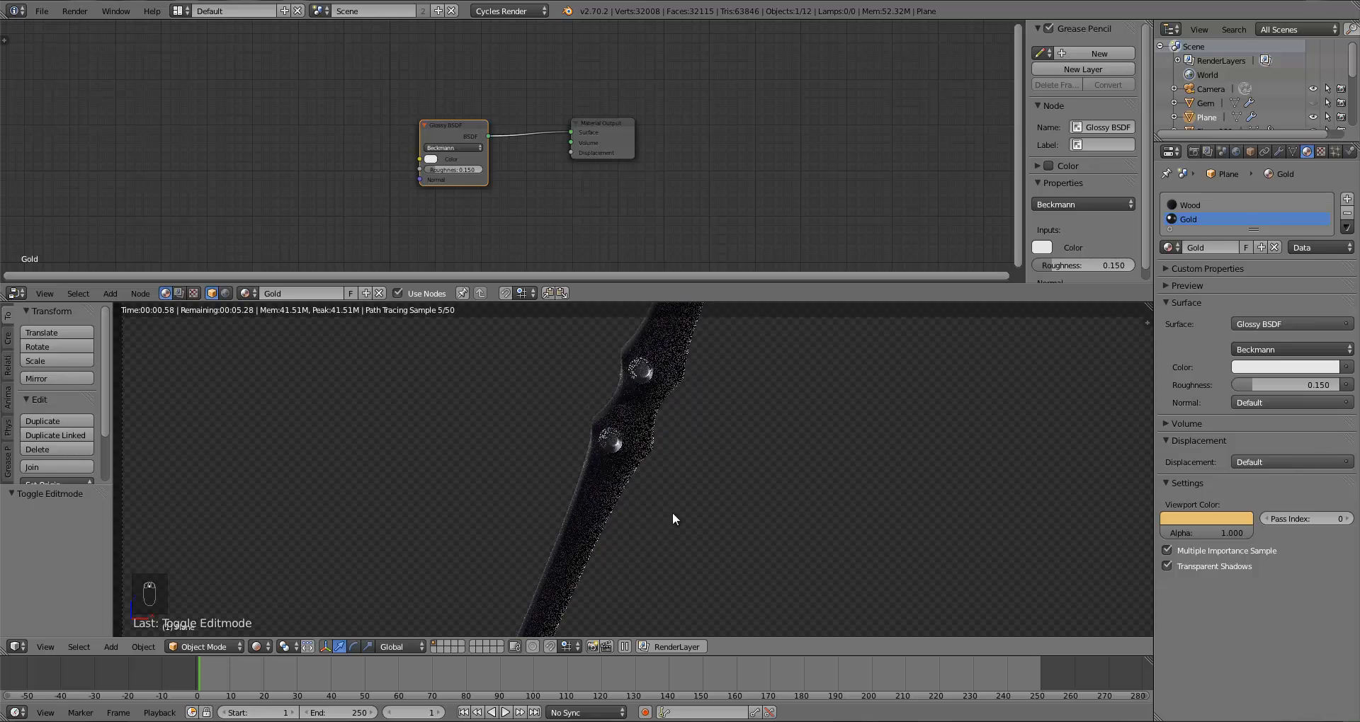
{"action": "left_click", "coordinate": [1236, 151]}
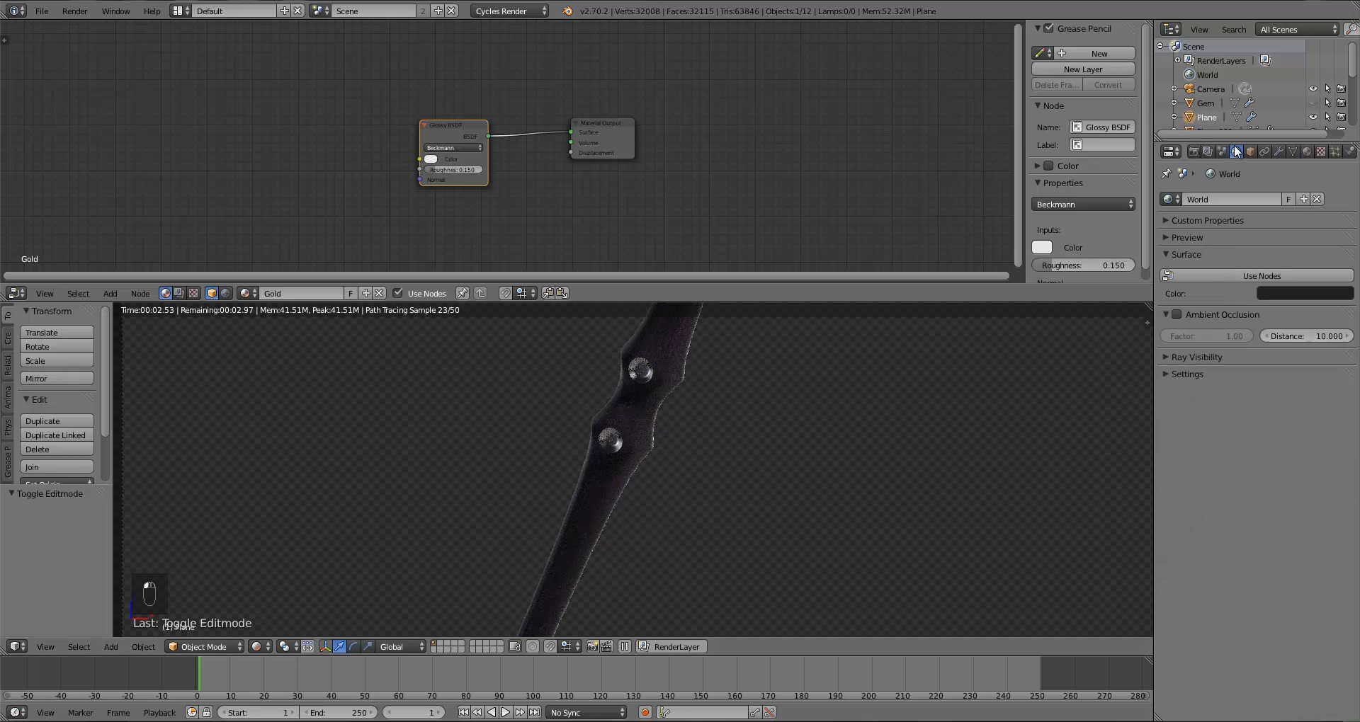
{"action": "left_click", "coordinate": [1278, 291]}
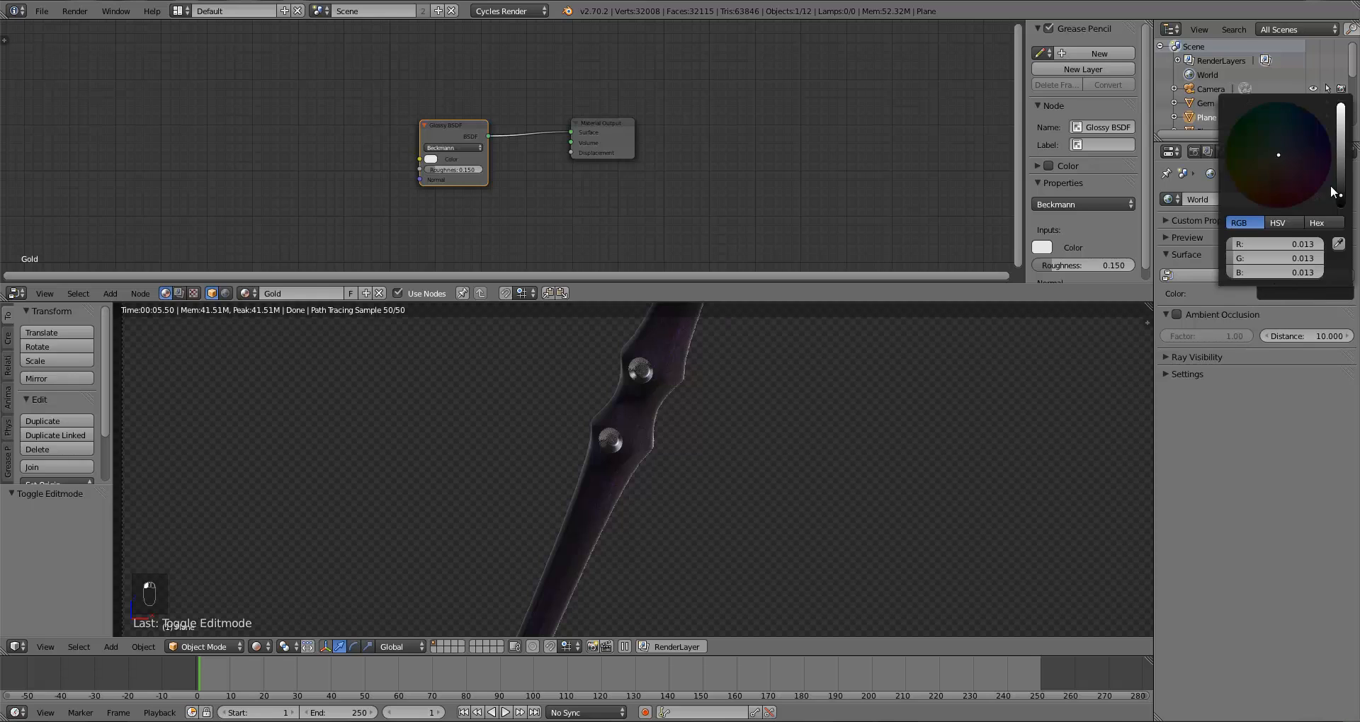
{"action": "left_click", "coordinate": [1195, 275]}
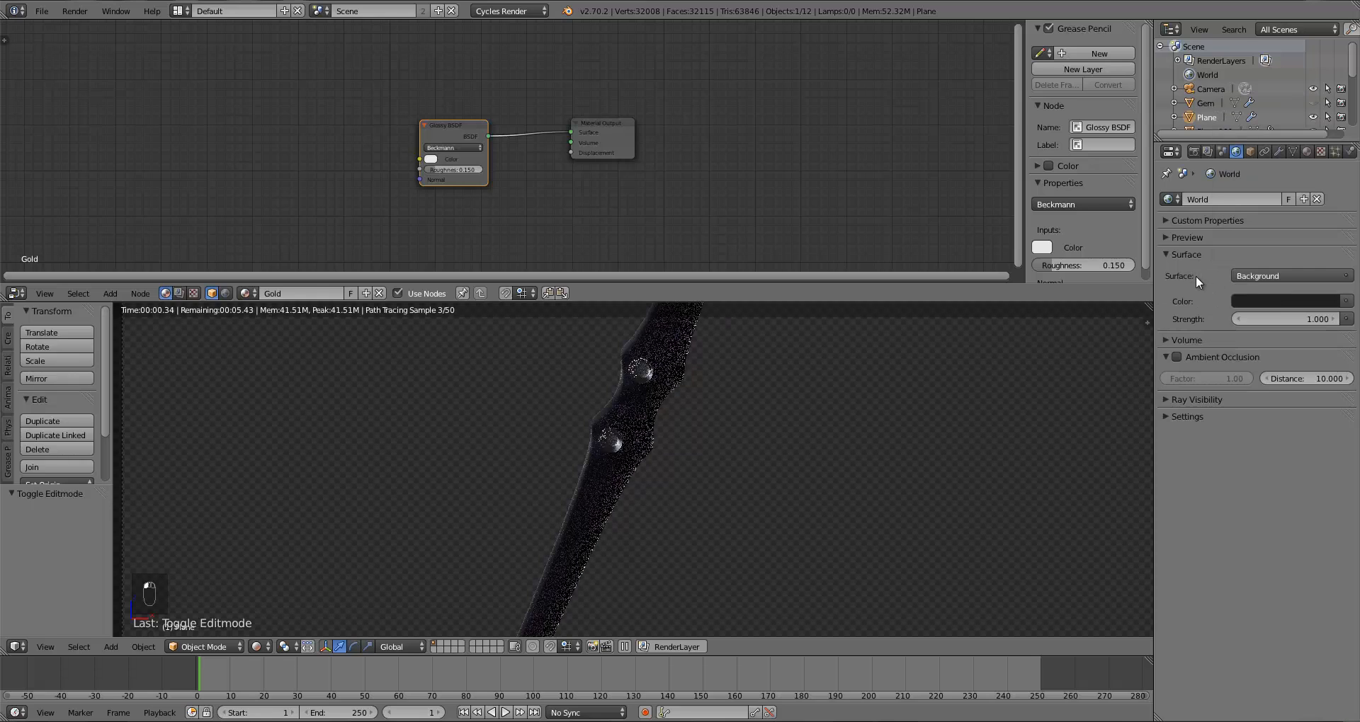
{"action": "left_click", "coordinate": [1286, 299]}
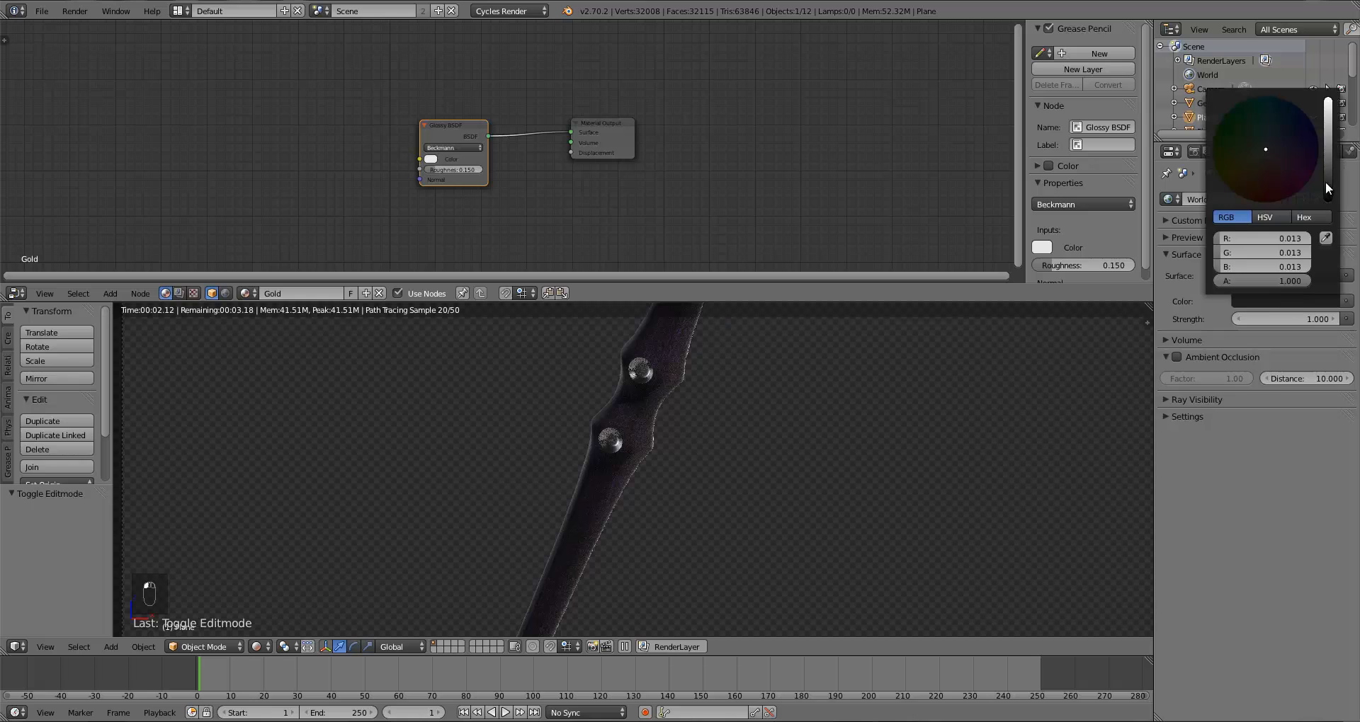
{"action": "left_click_drag", "start_coordinate": [1324, 182], "coordinate": [1328, 154]}
{"action": "mouse_move", "coordinate": [1331, 97]}
{"action": "left_mouse_down"}
{"action": "mouse_move", "coordinate": [1333, 77]}
{"action": "mouse_move", "coordinate": [1332, 101]}
{"action": "left_mouse_up"}
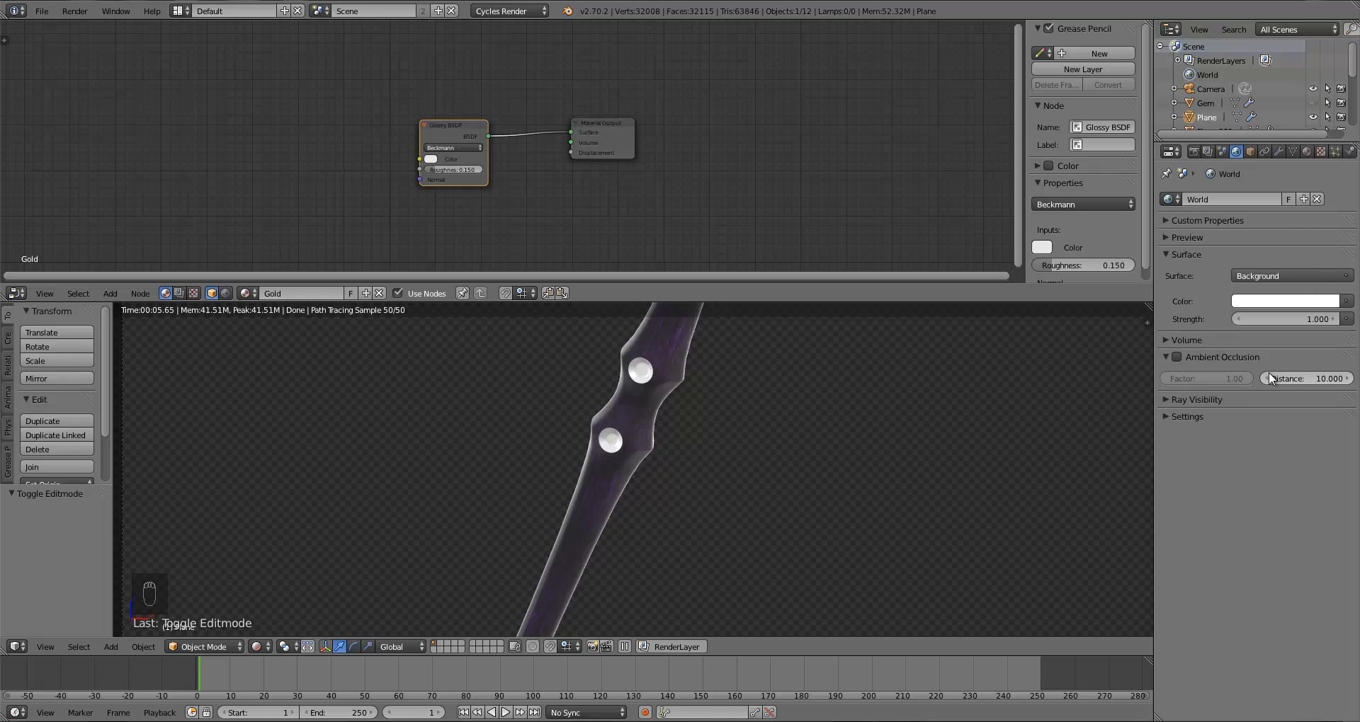
Step: Dim the world background colour slightly to a light grey and turn off its diffuse ray visibility
{"action": "left_click", "coordinate": [1279, 302]}
{"action": "left_click_drag", "start_coordinate": [1331, 136], "coordinate": [1330, 117]}
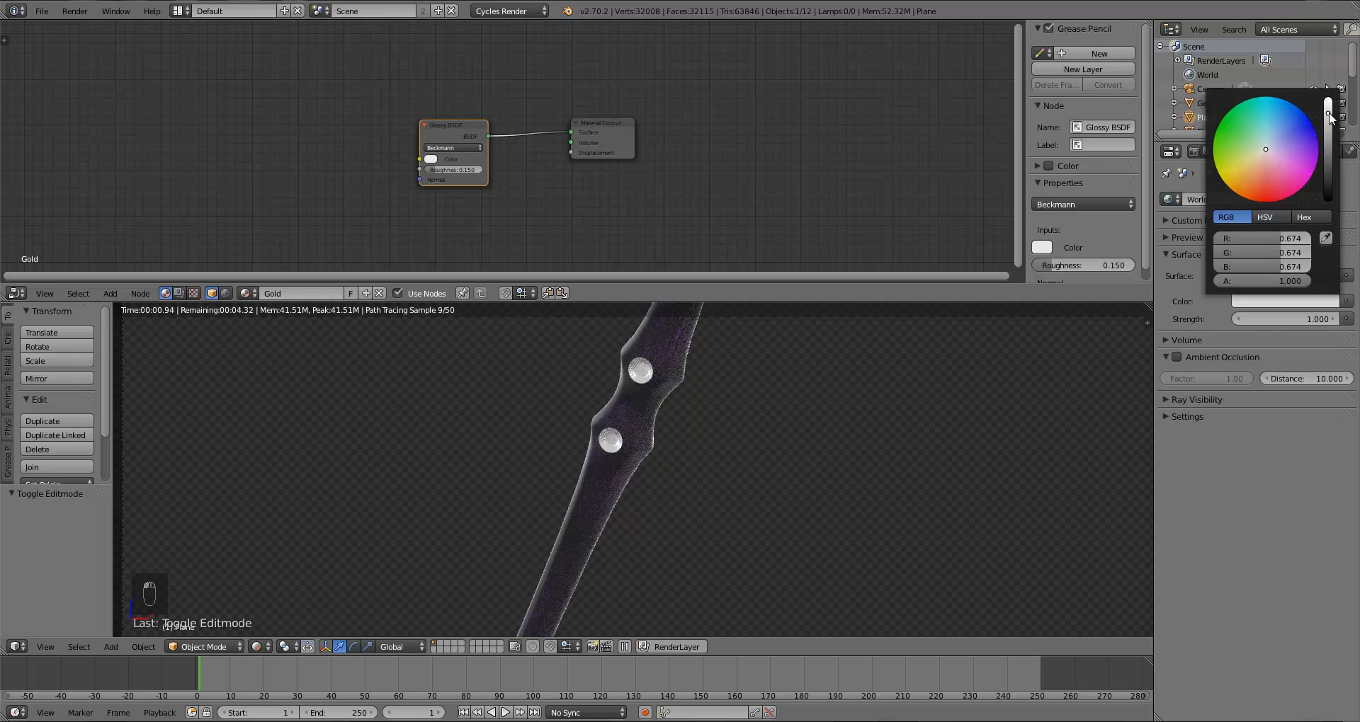
{"action": "left_click_drag", "start_coordinate": [1330, 117], "coordinate": [1331, 113]}
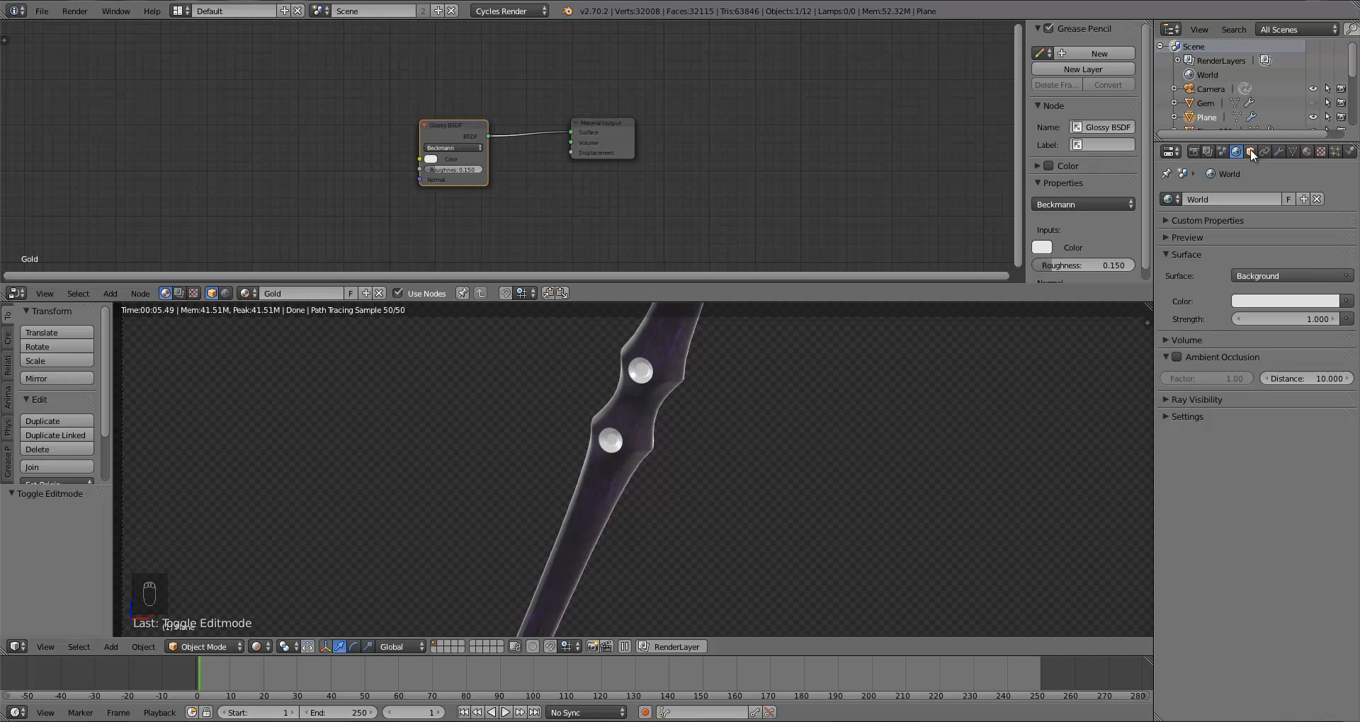
{"action": "left_click", "coordinate": [1168, 401]}
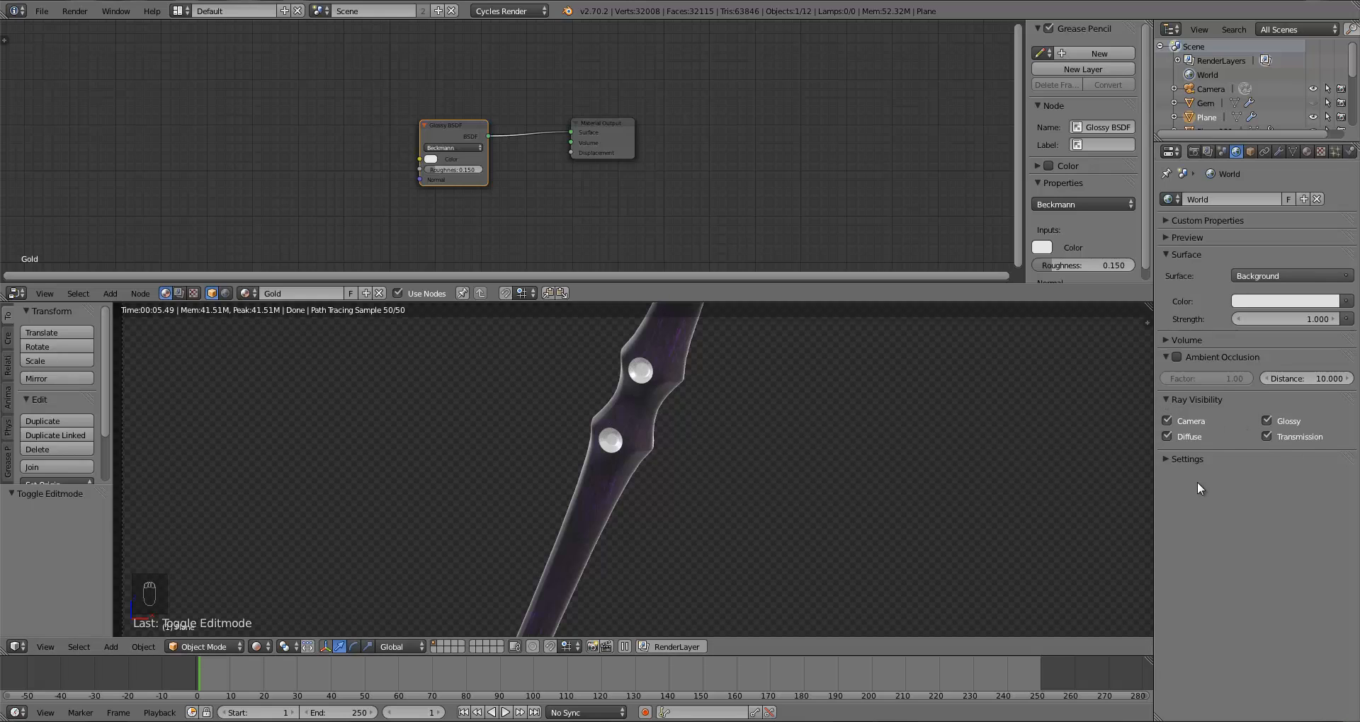
{"action": "left_click", "coordinate": [1167, 436]}
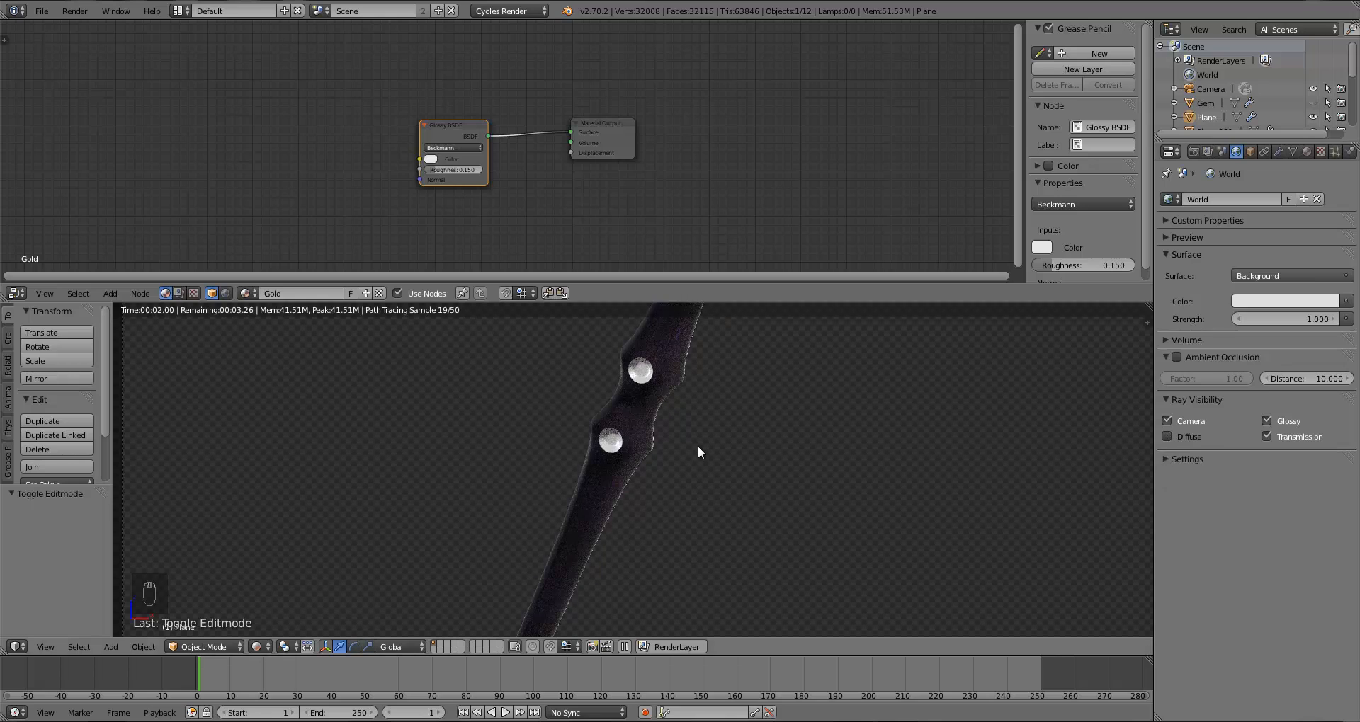
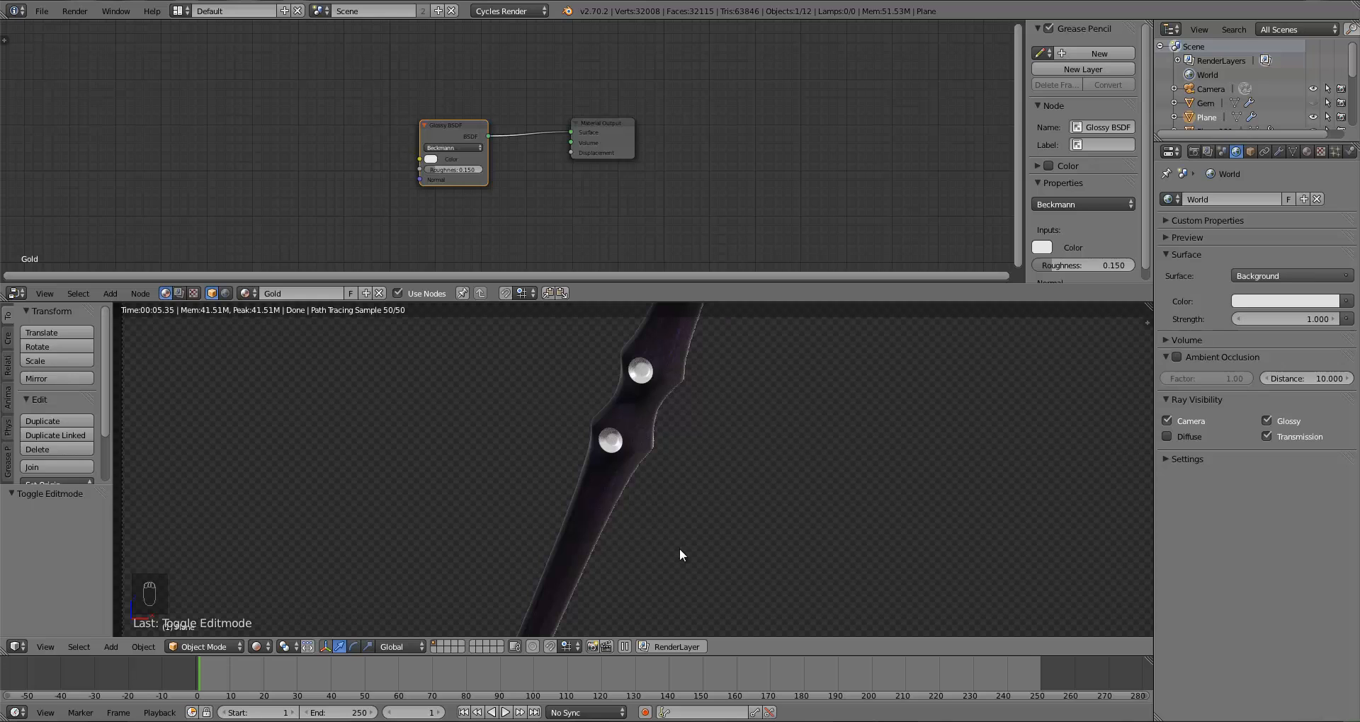
Step: Set the Gold glossy shader's colour to an orange gold in its colour picker, viewing through the camera
{"action": "key", "text": "KP_0"}
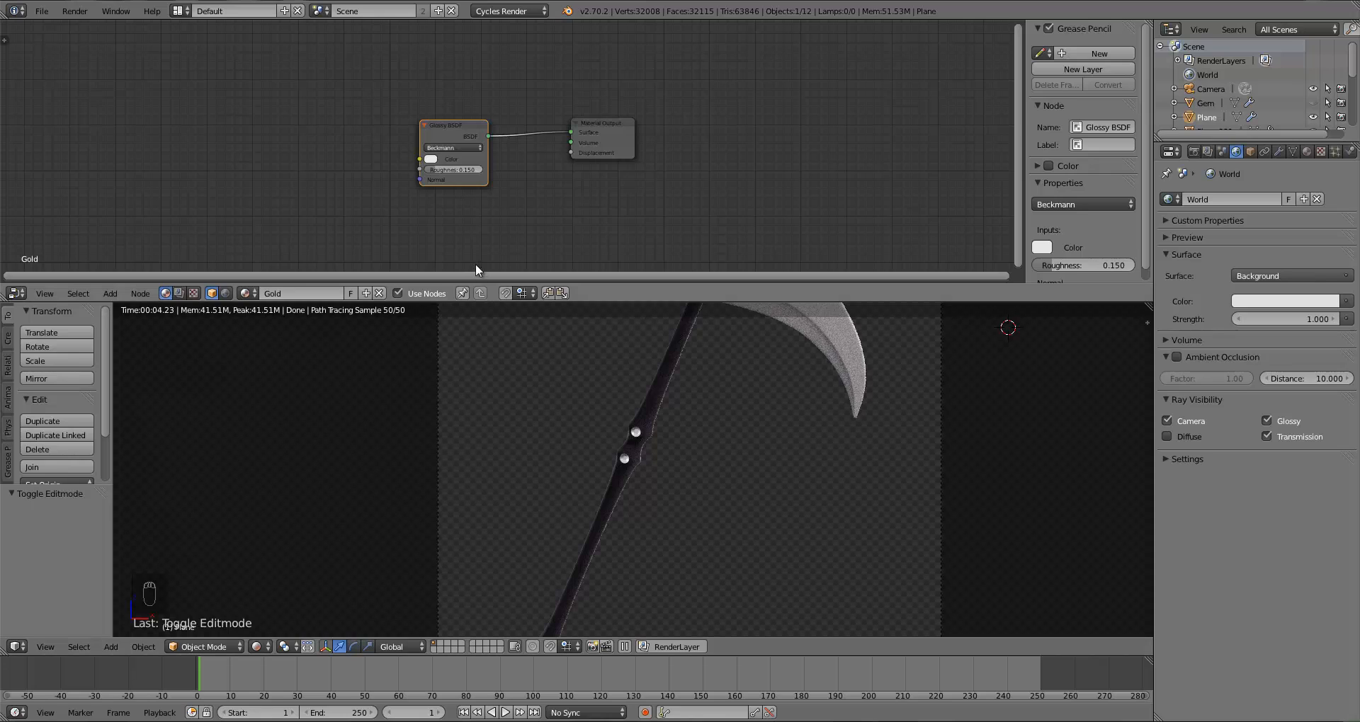
{"action": "left_click", "coordinate": [432, 160]}
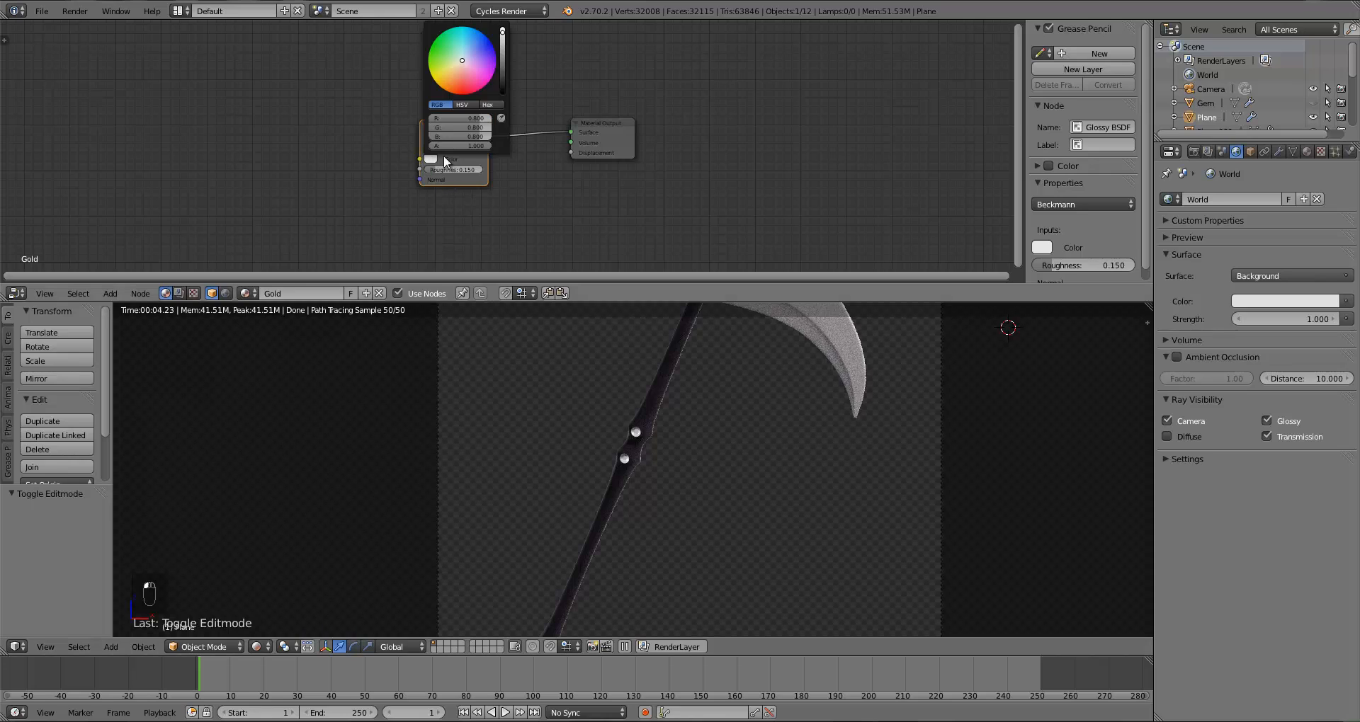
{"action": "left_click", "coordinate": [456, 69]}
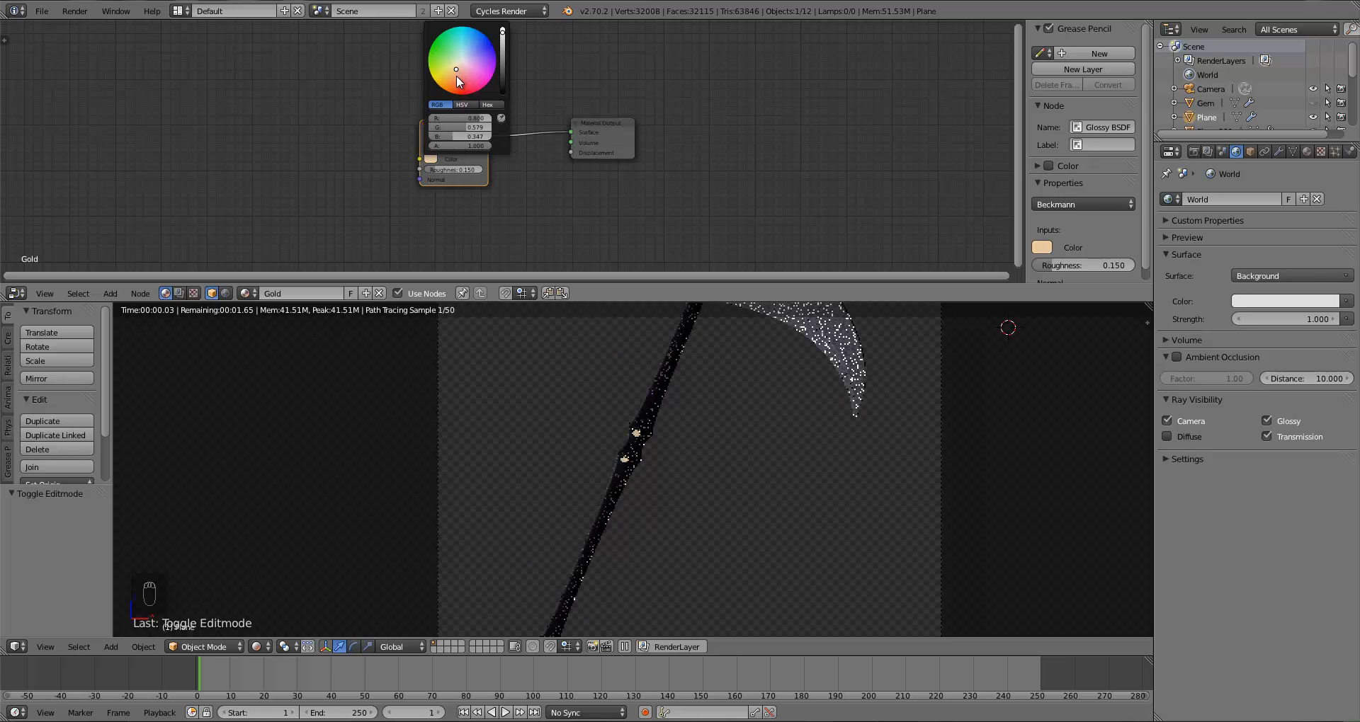
{"action": "left_click", "coordinate": [453, 77]}
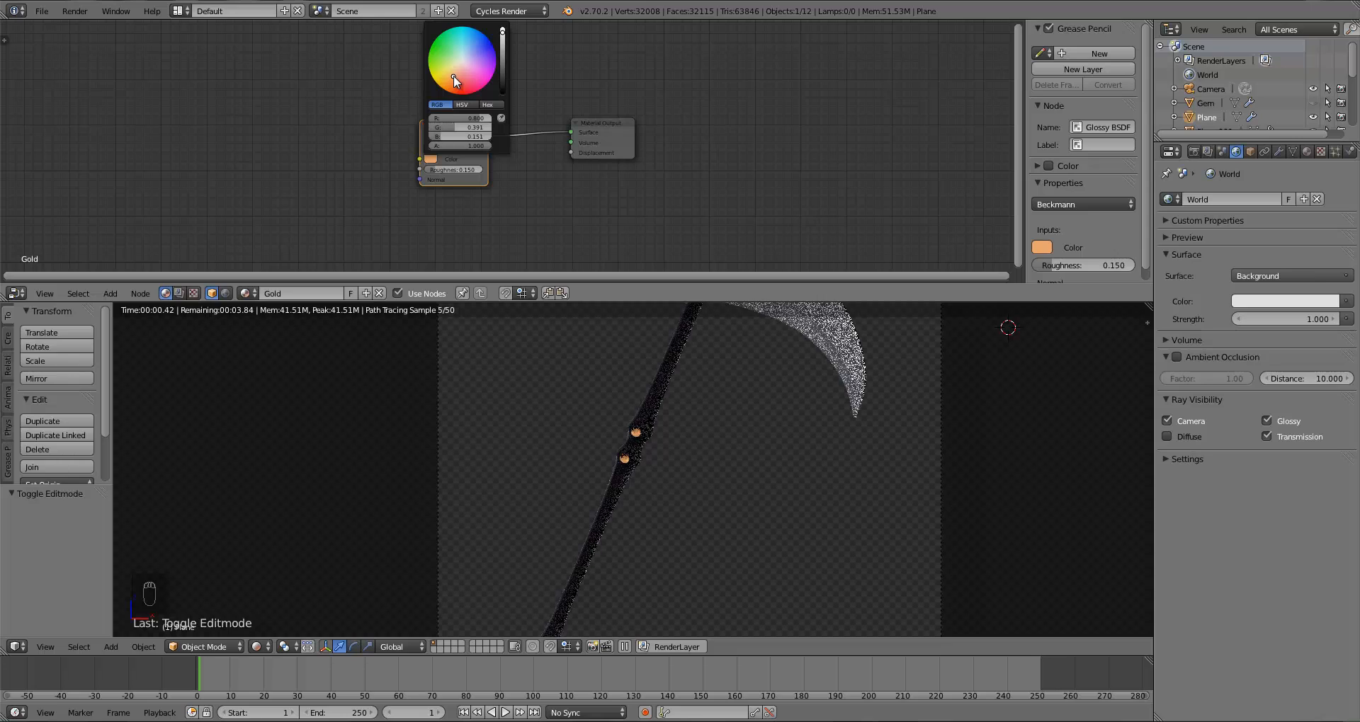
{"action": "left_click", "coordinate": [503, 54]}
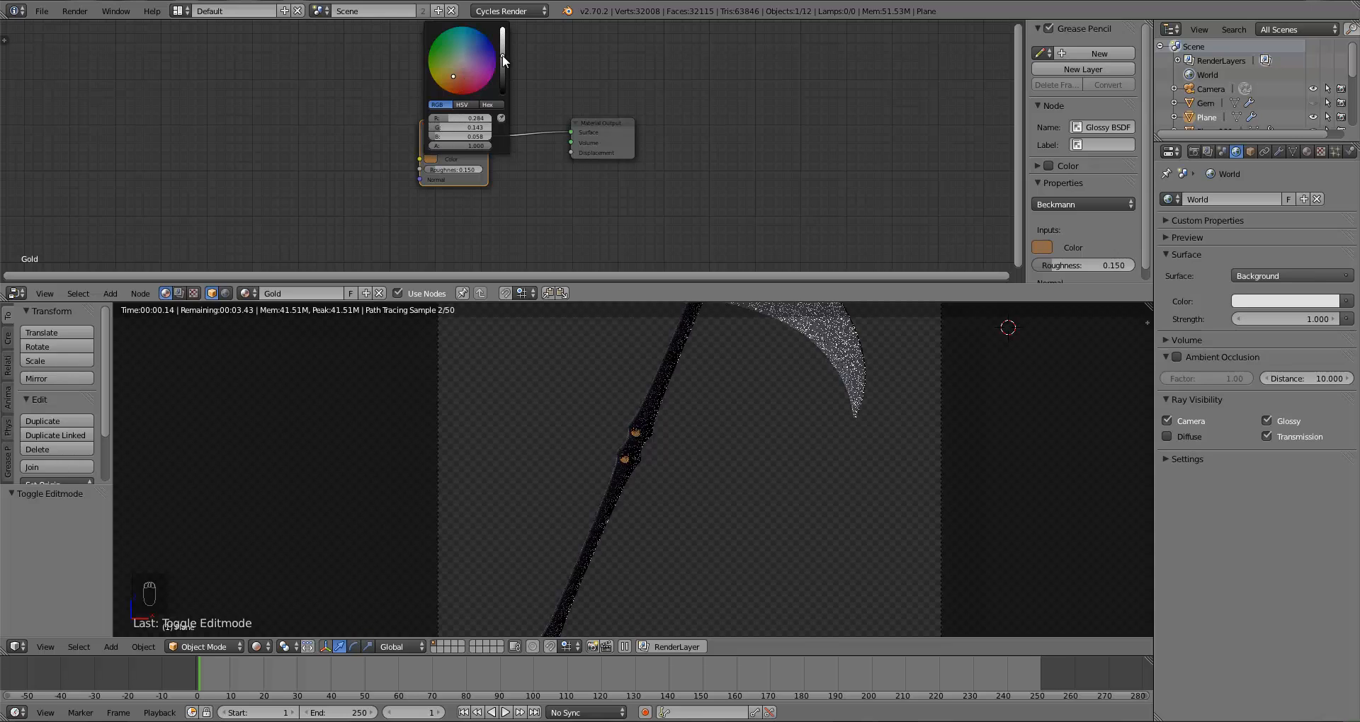
{"action": "left_click", "coordinate": [504, 46]}
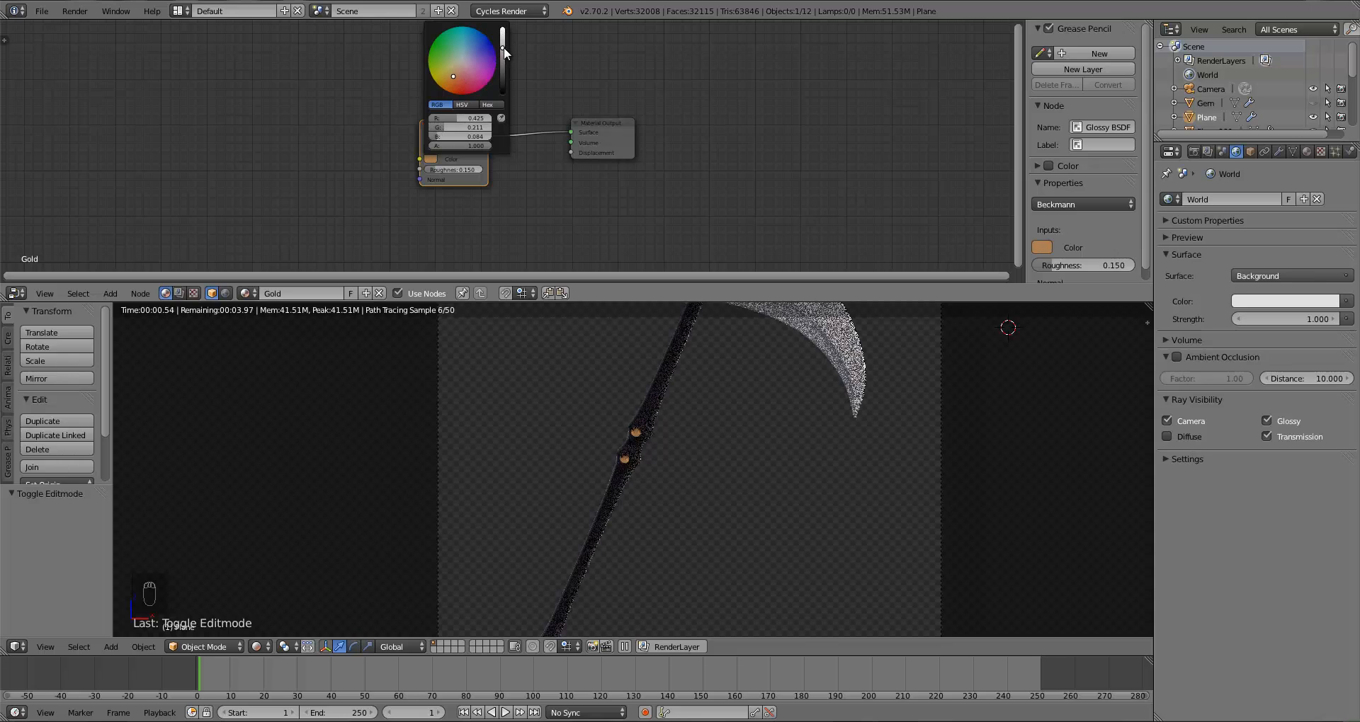
{"action": "left_click", "coordinate": [504, 46]}
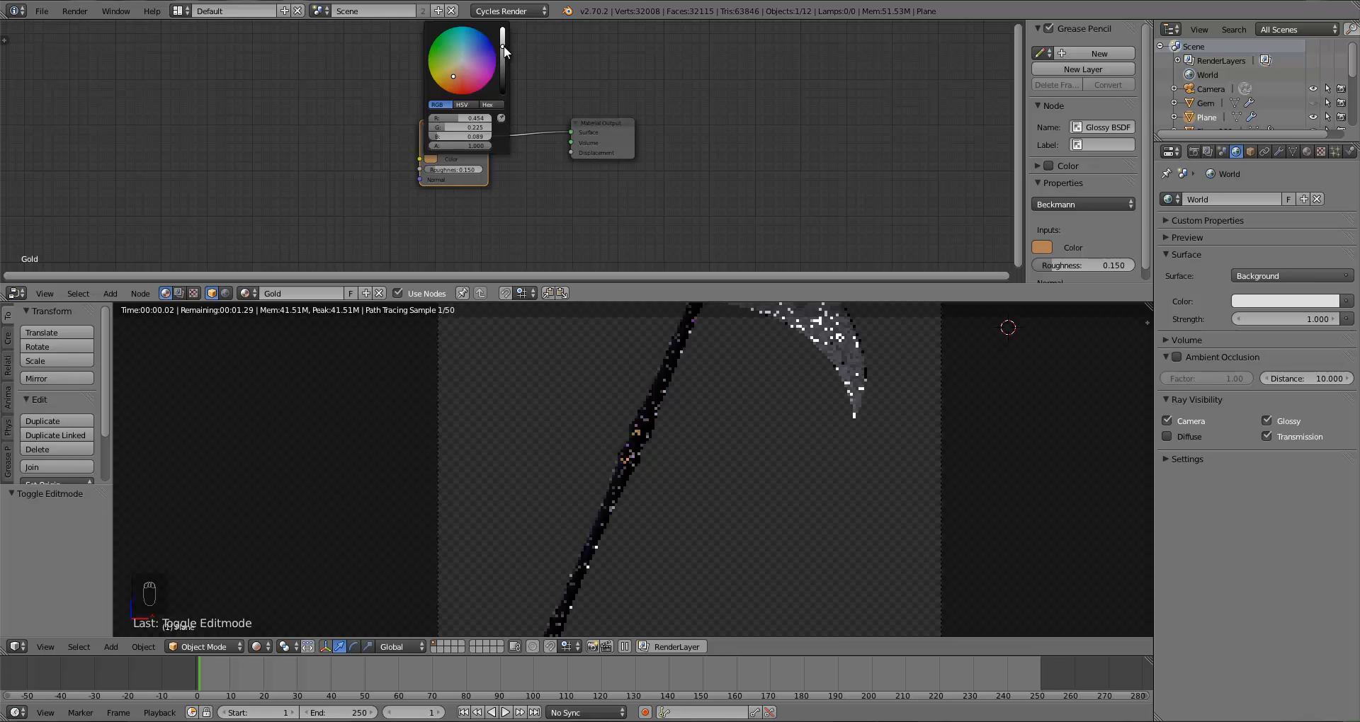
Step: Edit the Gold colour's hex value and raise its brightness slightly
{"action": "left_click", "coordinate": [492, 104]}
{"action": "left_click", "coordinate": [464, 118]}
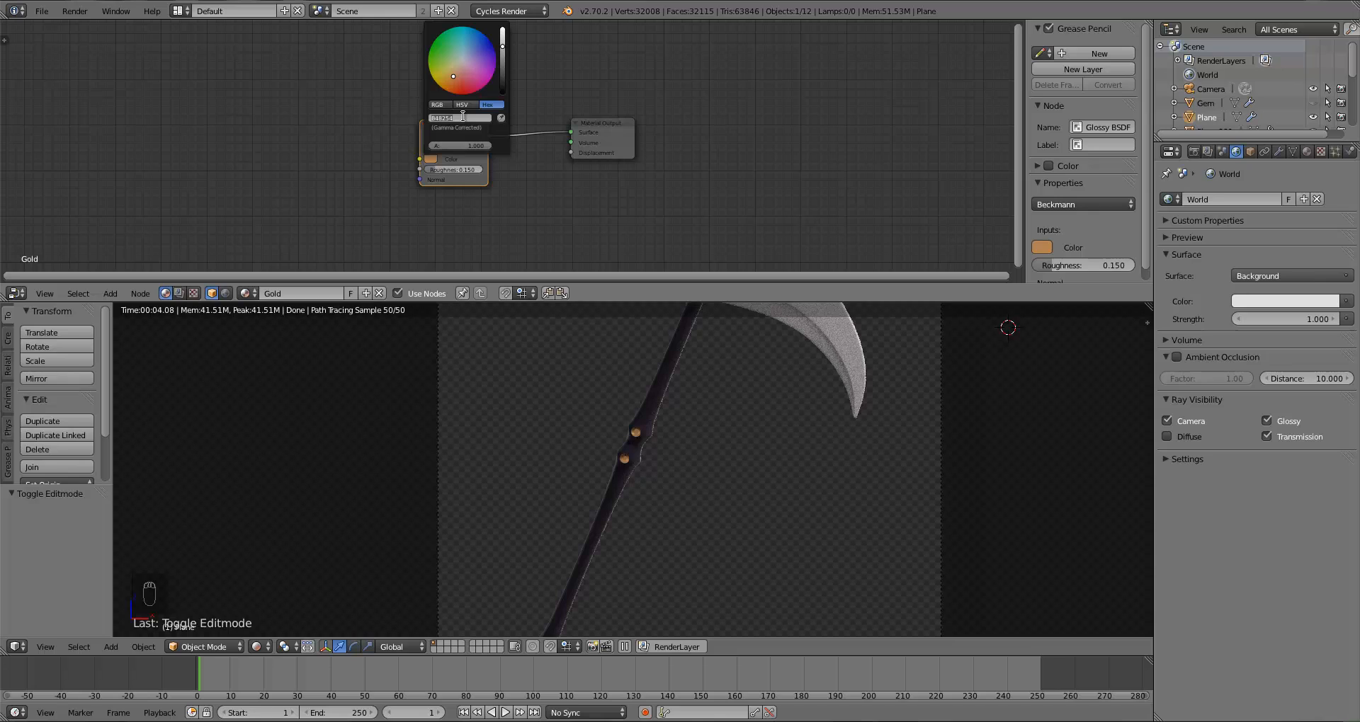
{"action": "type", "text": "7F6841"}
{"action": "key", "text": "Return"}
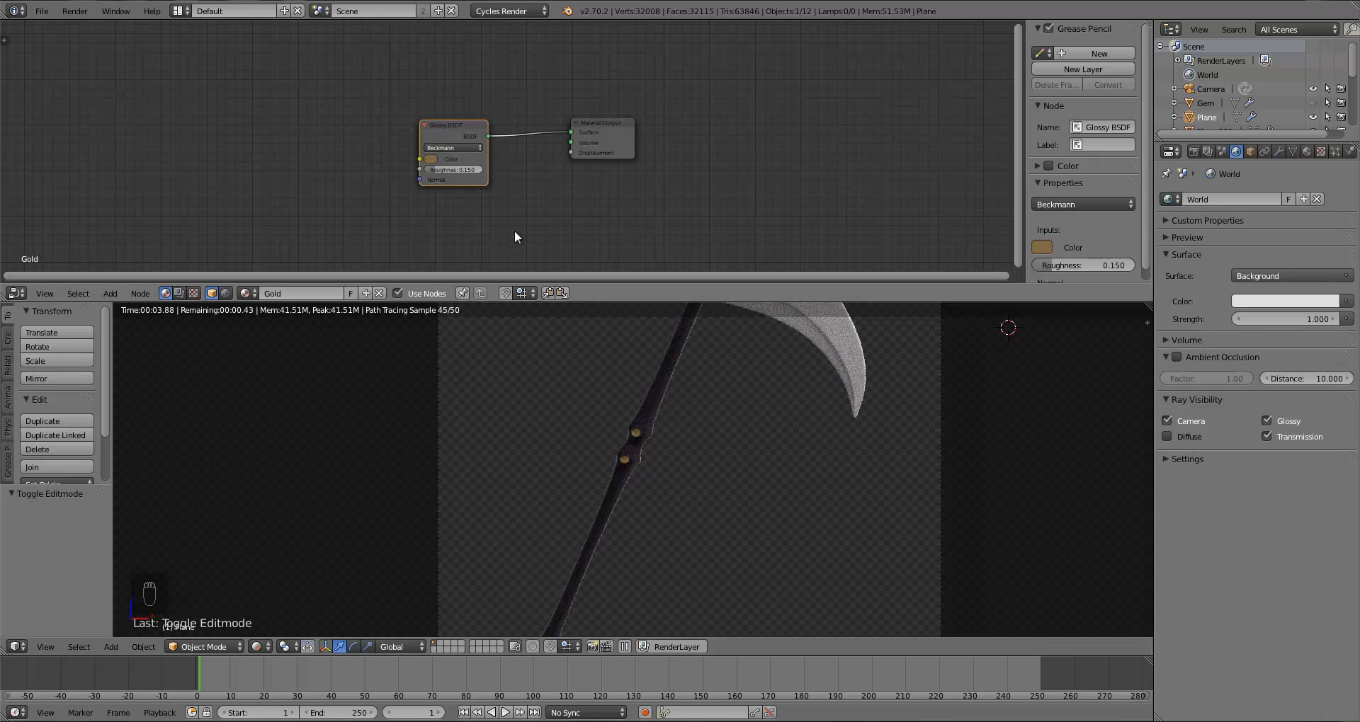
{"action": "left_click", "coordinate": [431, 158]}
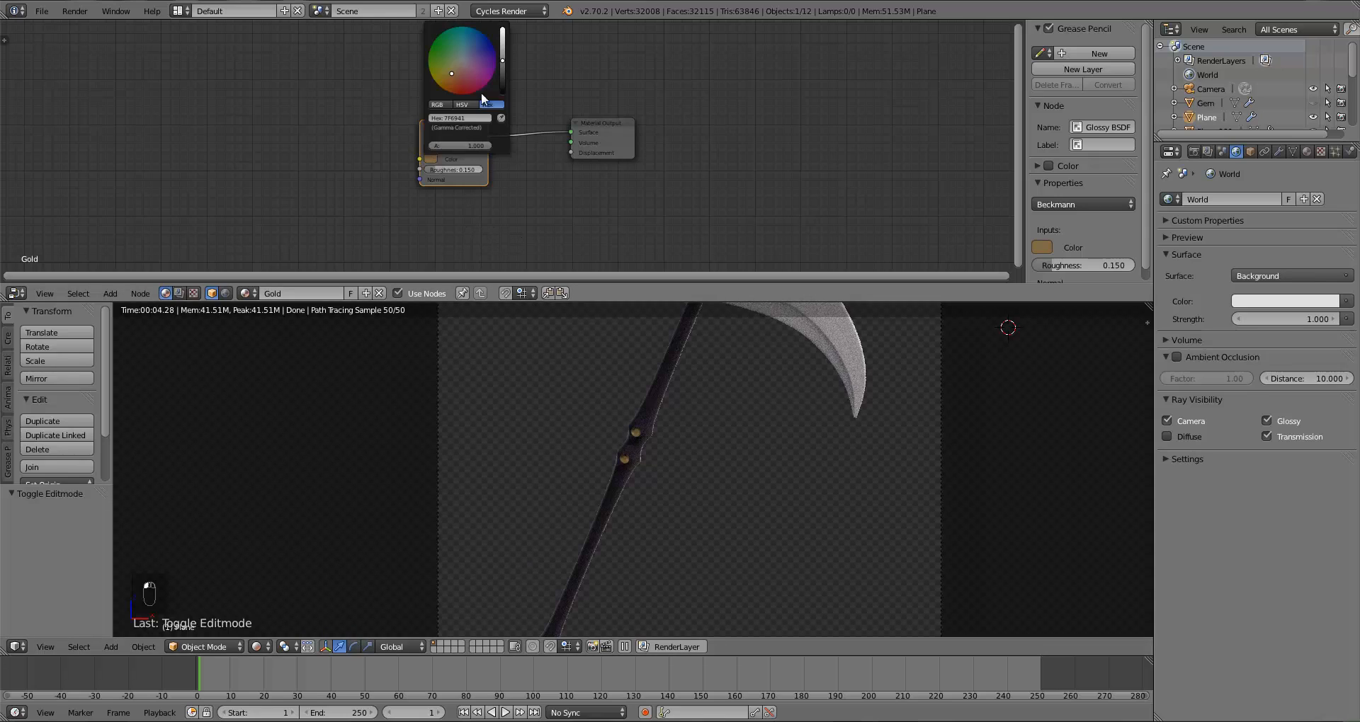
{"action": "left_click", "coordinate": [504, 51]}
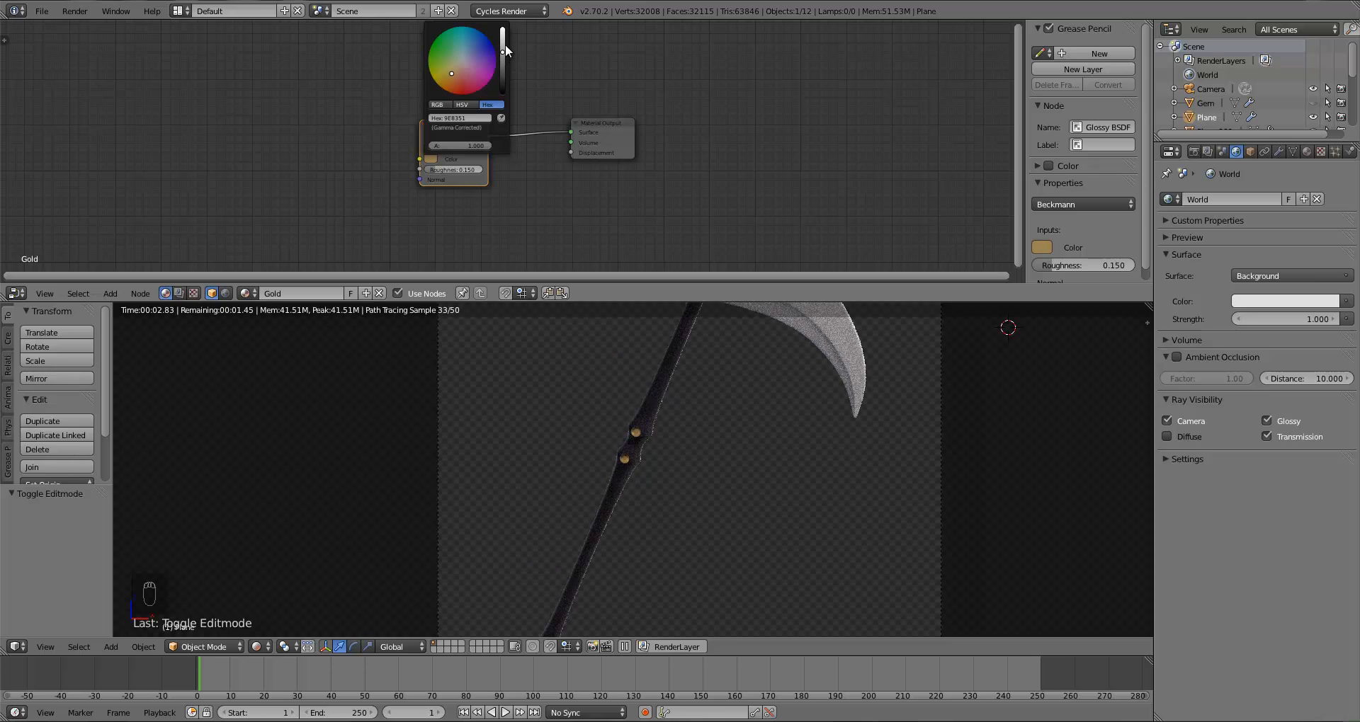
{"action": "left_click", "coordinate": [504, 44]}
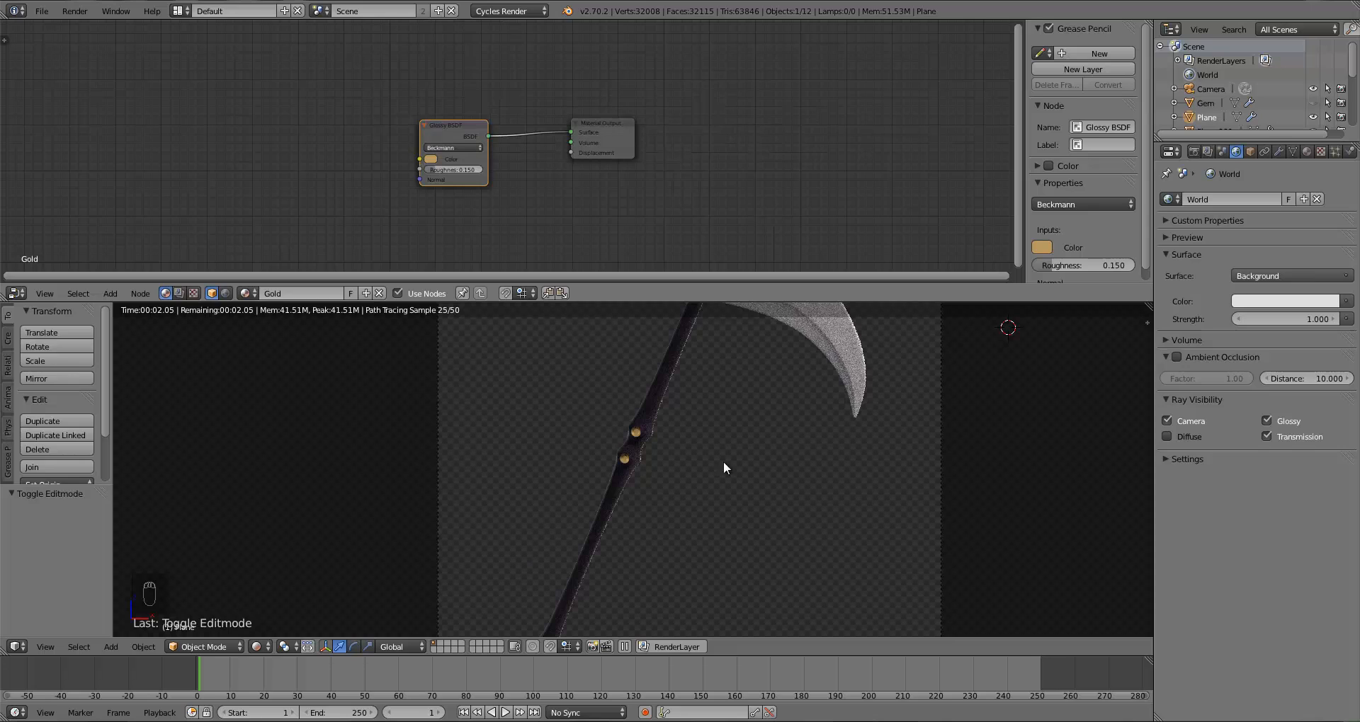
Step: Unhide all hidden objects in the scene
{"action": "scroll", "coordinate": [644, 473], "scroll_direction": "up", "scroll_amount": 3}
{"action": "scroll", "coordinate": [640, 473], "scroll_direction": "up", "scroll_amount": 1}
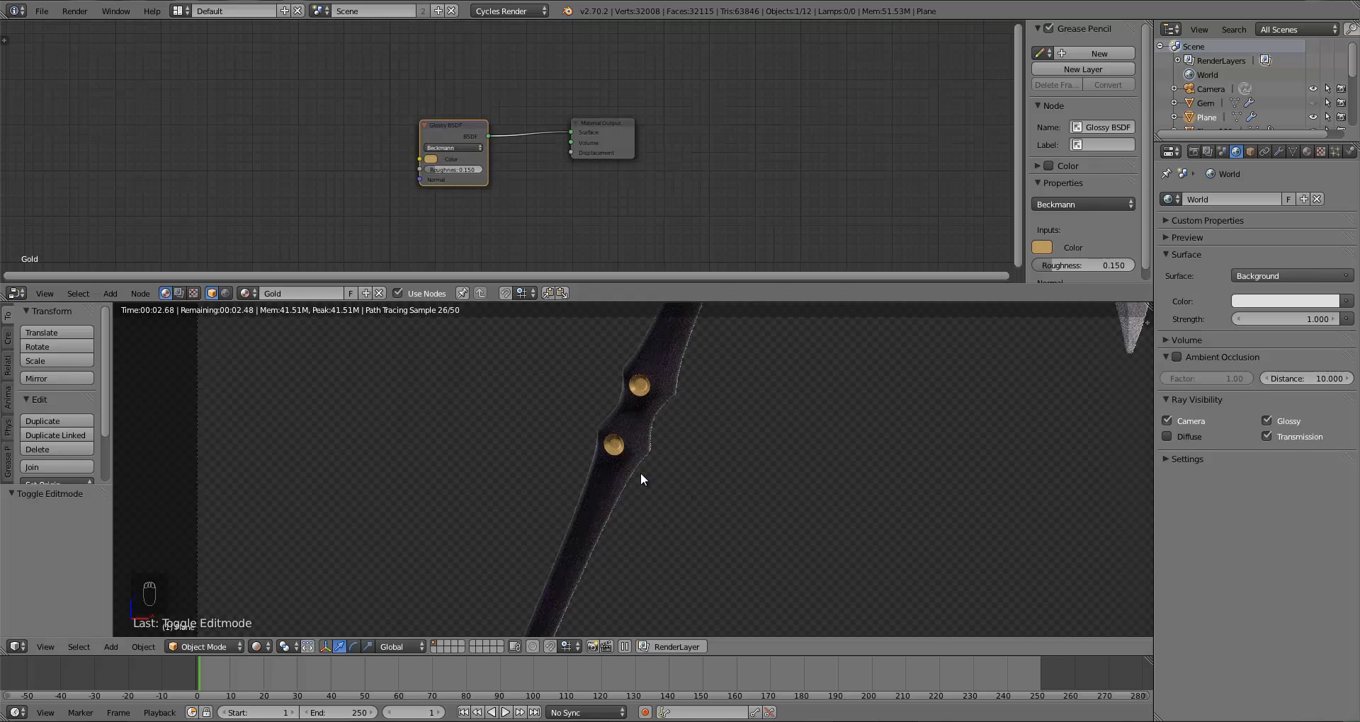
{"action": "scroll", "coordinate": [632, 479], "scroll_direction": "down", "scroll_amount": 3}
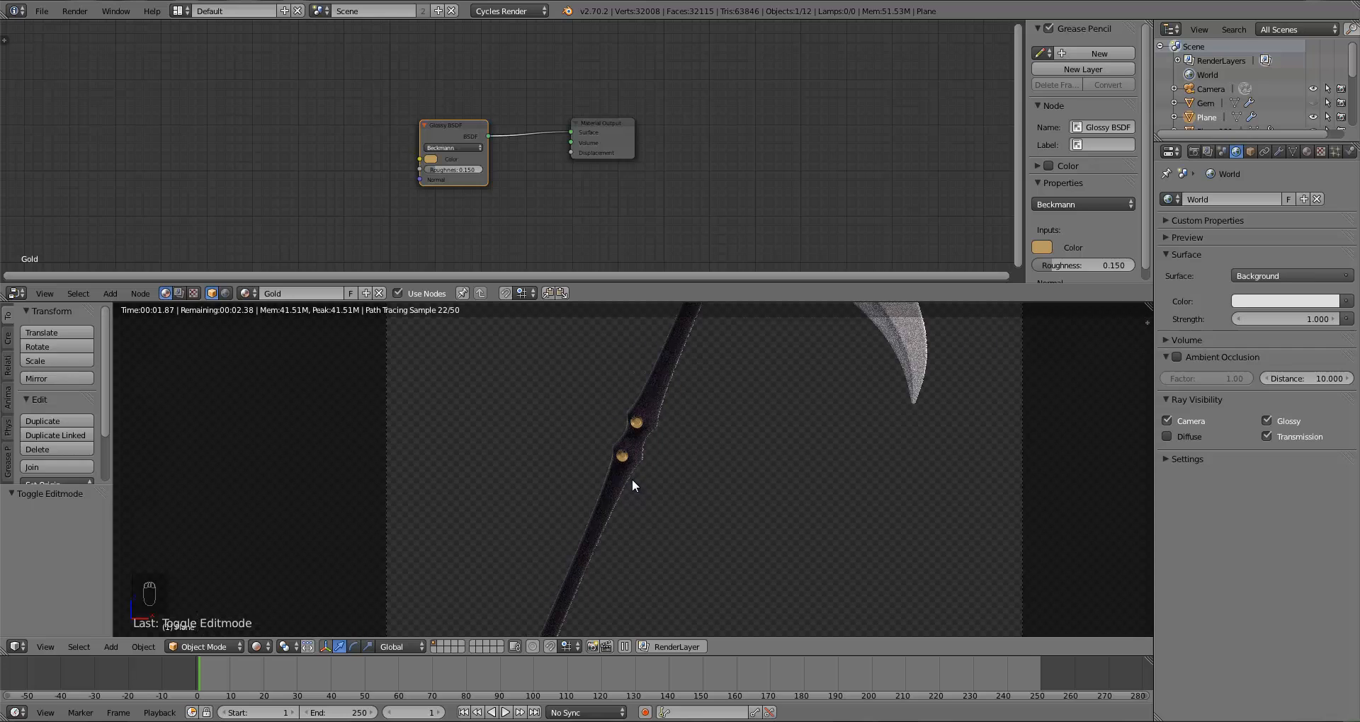
{"action": "key", "text": "alt+h"}
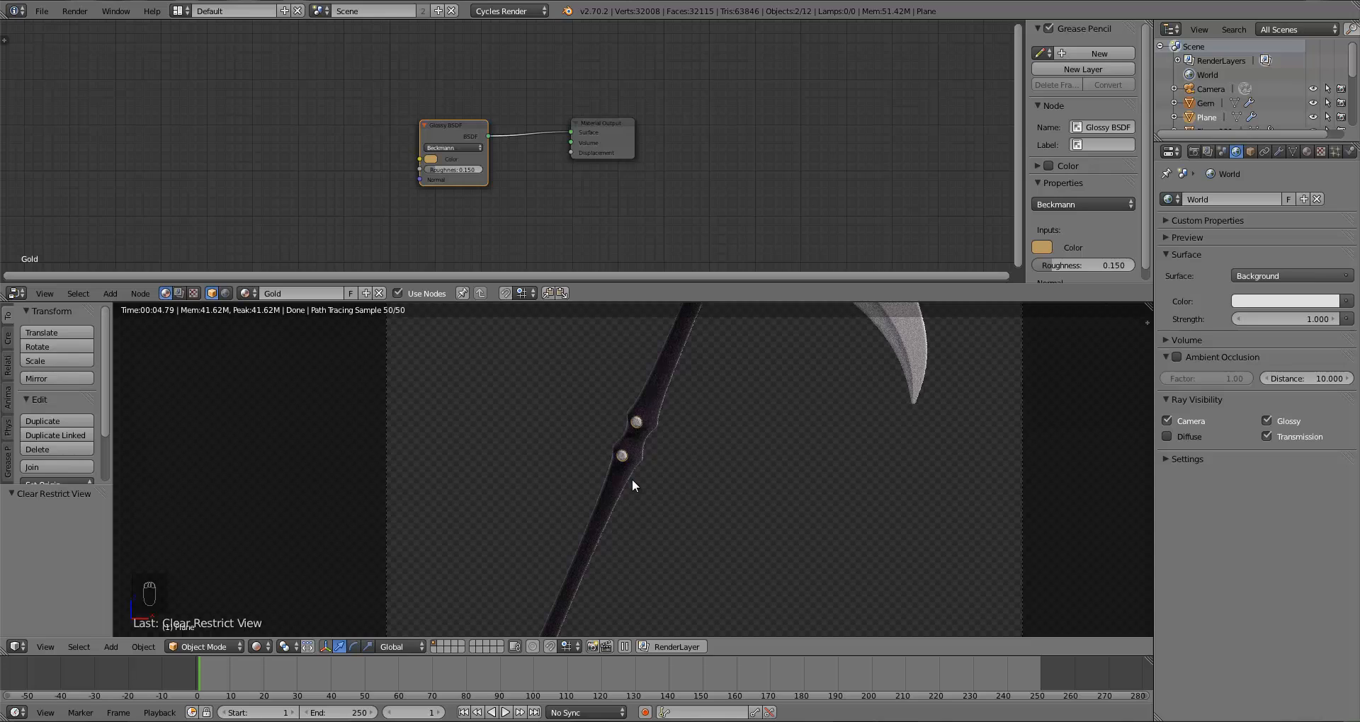
Step: Switch to solid shading in front view and select the triangular plate at the blade socket
{"action": "key", "text": "z"}
{"action": "key", "text": "z"}
{"action": "key", "text": "z"}
{"action": "key", "text": "KP_1"}
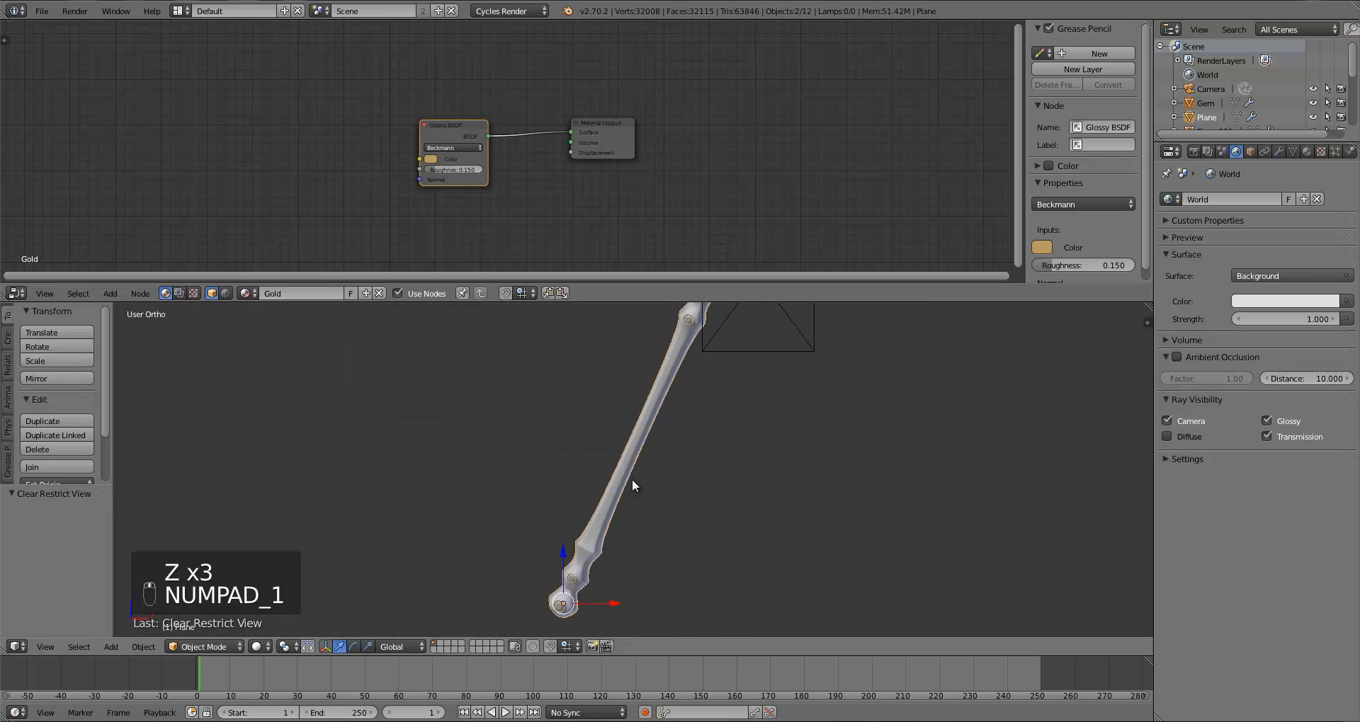
{"action": "scroll", "coordinate": [607, 534], "scroll_direction": "down", "scroll_amount": 3}
{"action": "scroll", "coordinate": [652, 456], "scroll_direction": "up", "scroll_amount": 3}
{"action": "middle_click_drag", "start_coordinate": [652, 456], "coordinate": [733, 496], "text": "shift"}
{"action": "right_click", "coordinate": [613, 476]}
{"action": "scroll", "coordinate": [612, 475], "scroll_direction": "up", "scroll_amount": 3}
{"action": "scroll", "coordinate": [734, 492], "scroll_direction": "down", "scroll_amount": 5}
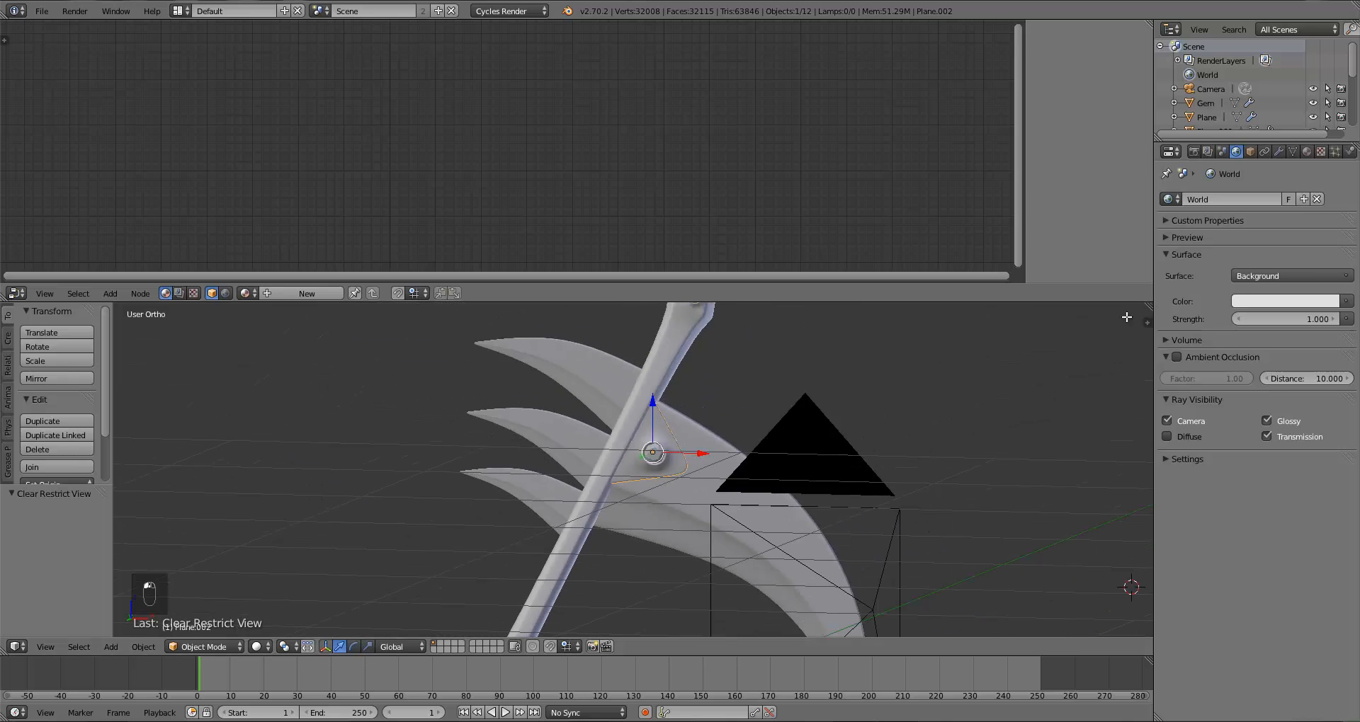
Step: Split the 3D view and turn the new area into a UV/Image Editor showing the WoodFine0054 texture
{"action": "left_click_drag", "start_coordinate": [1147, 322], "coordinate": [713, 382]}
{"action": "left_click", "coordinate": [724, 650]}
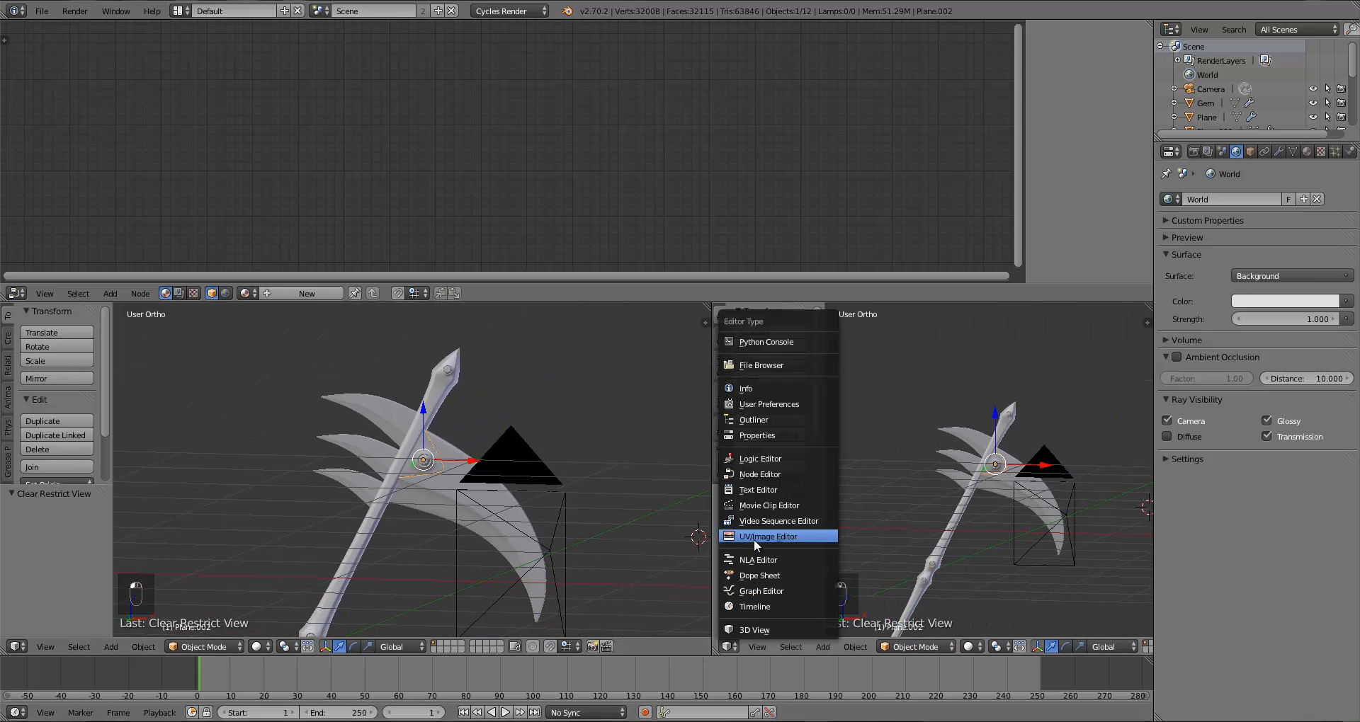
{"action": "left_click", "coordinate": [753, 538]}
{"action": "left_click", "coordinate": [822, 648]}
{"action": "left_click", "coordinate": [867, 540]}
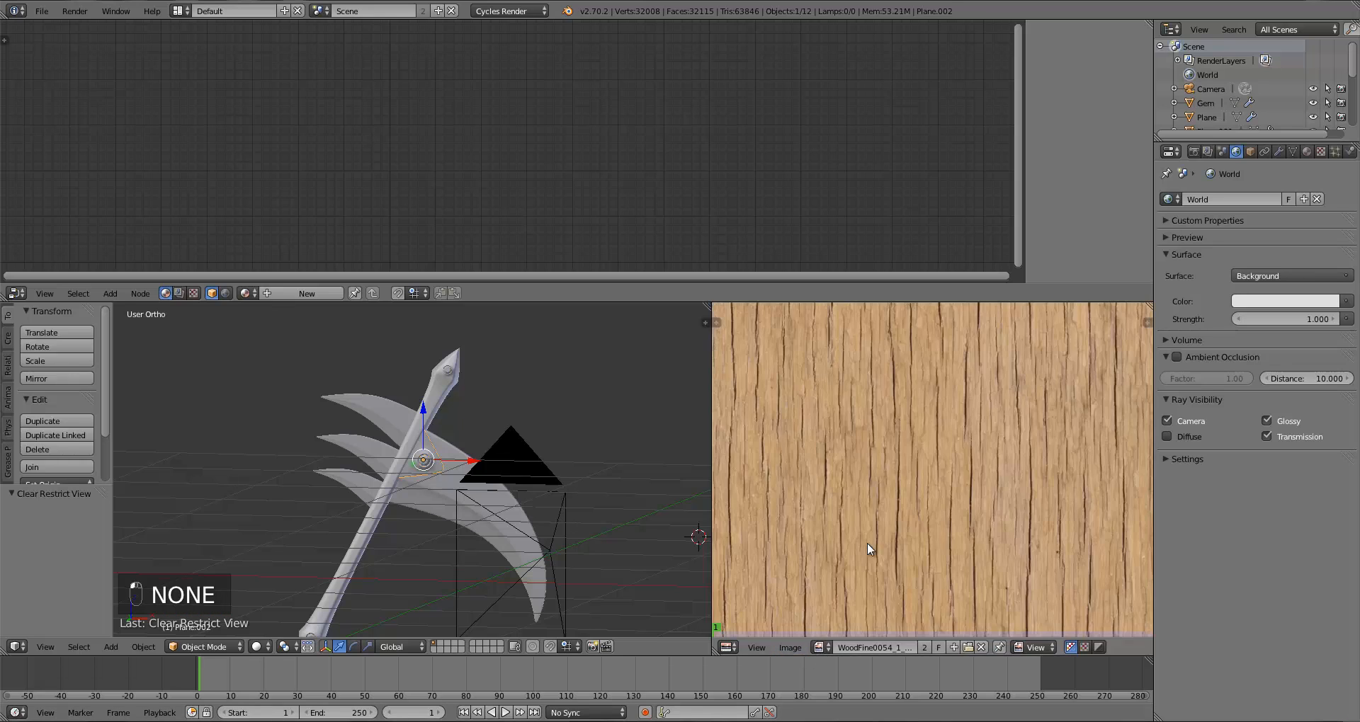
Step: Enter Edit Mode, select the whole plate and unwrap it with Project From View
{"action": "key", "text": "KP_1"}
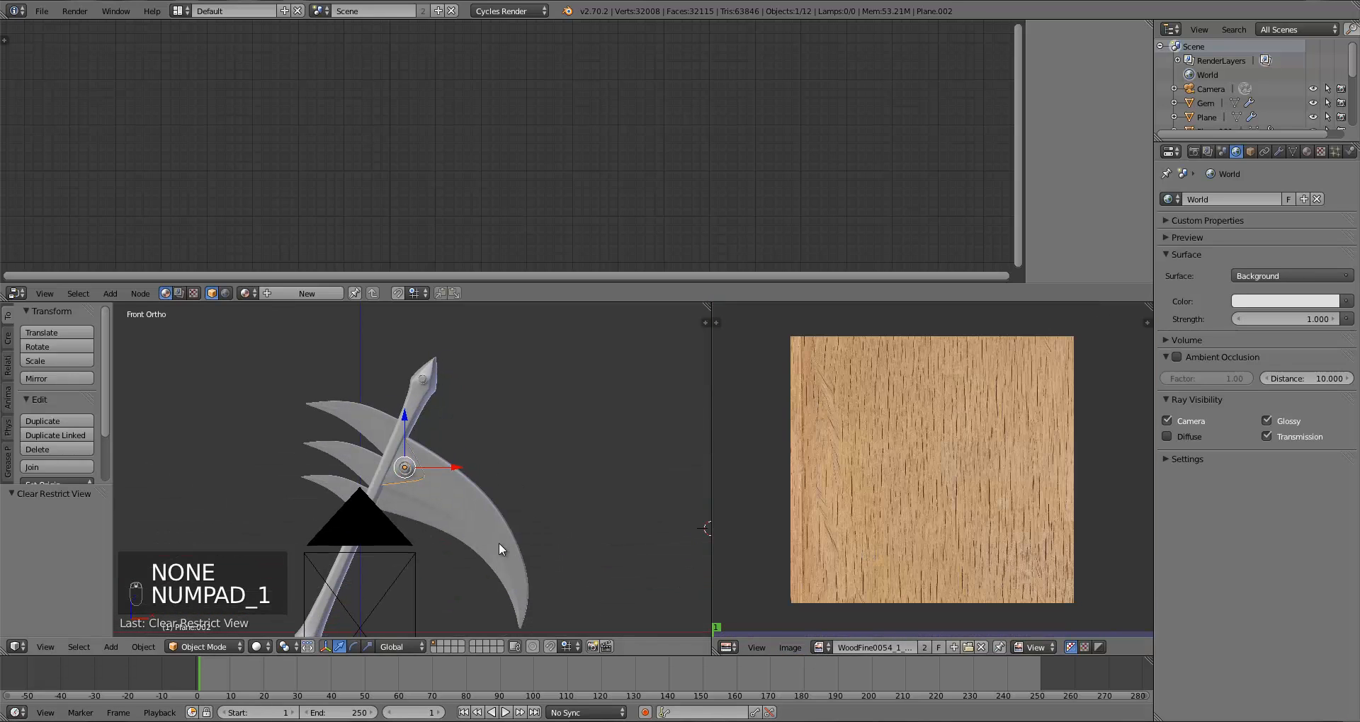
{"action": "key", "text": "Tab"}
{"action": "key", "text": "KP_1"}
{"action": "key", "text": "a"}
{"action": "key", "text": "a"}
{"action": "middle_click_drag", "start_coordinate": [425, 561], "coordinate": [492, 559], "text": "shift"}
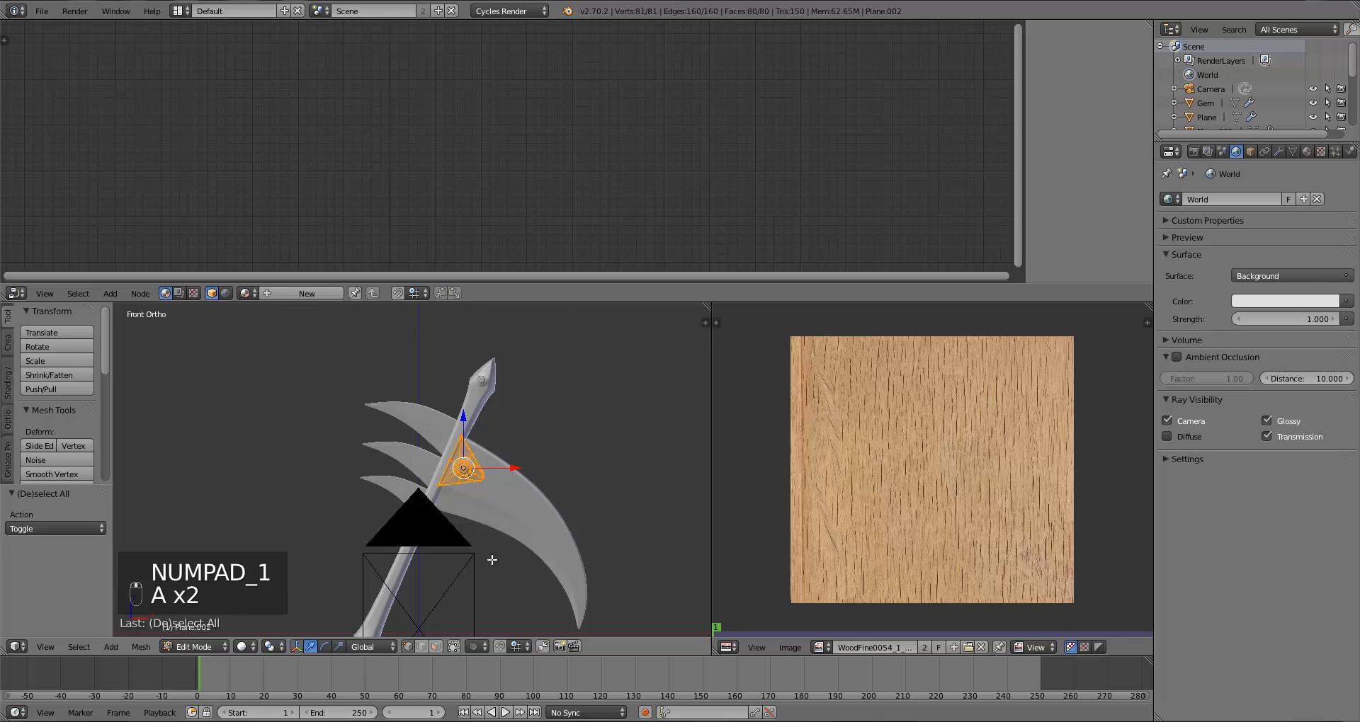
{"action": "scroll", "coordinate": [496, 552], "scroll_direction": "up", "scroll_amount": 6}
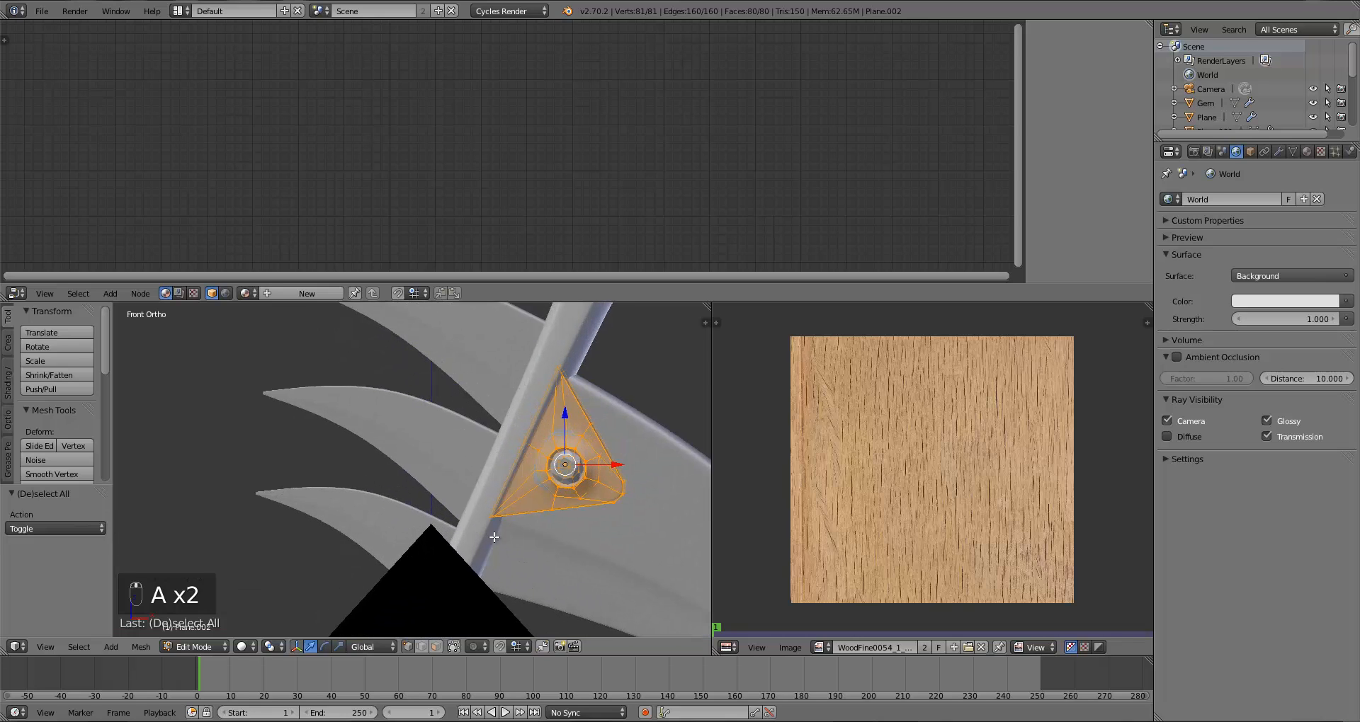
{"action": "scroll", "coordinate": [527, 502], "scroll_direction": "down", "scroll_amount": 4, "text": "ctrl"}
{"action": "key", "text": "u"}
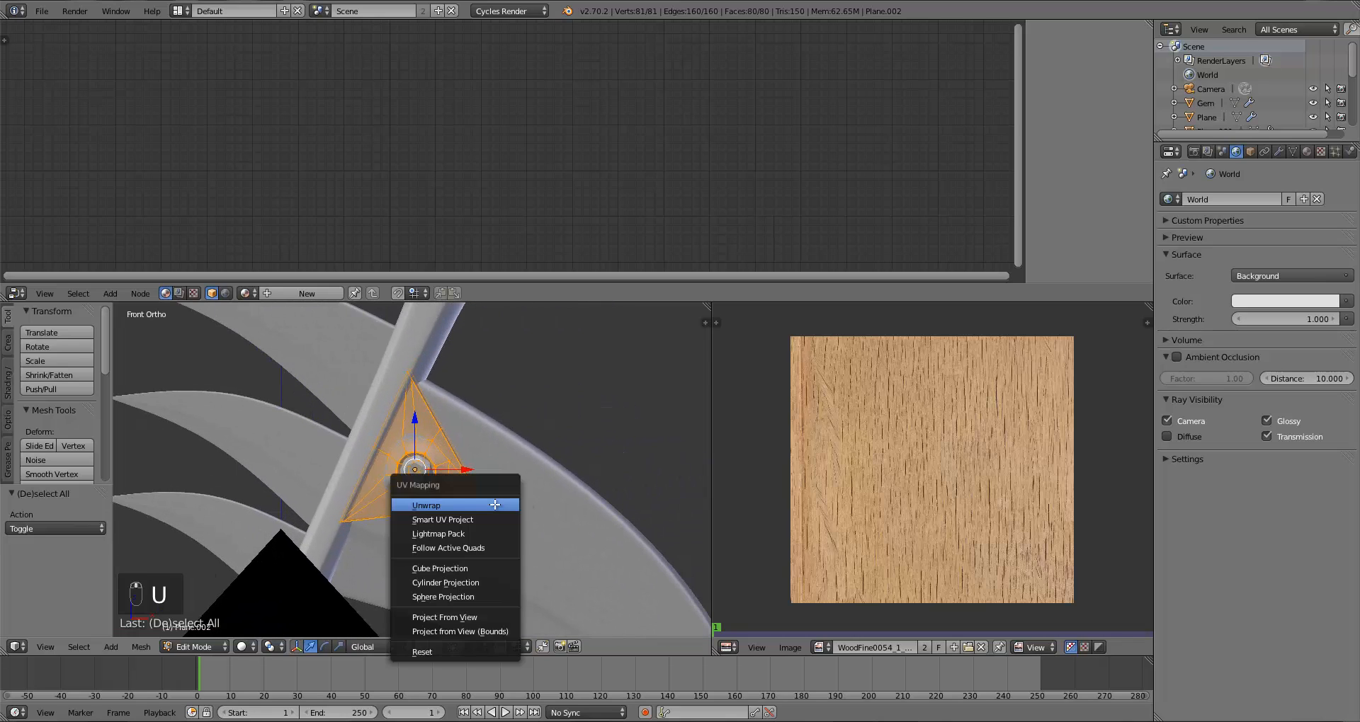
{"action": "left_click", "coordinate": [489, 617]}
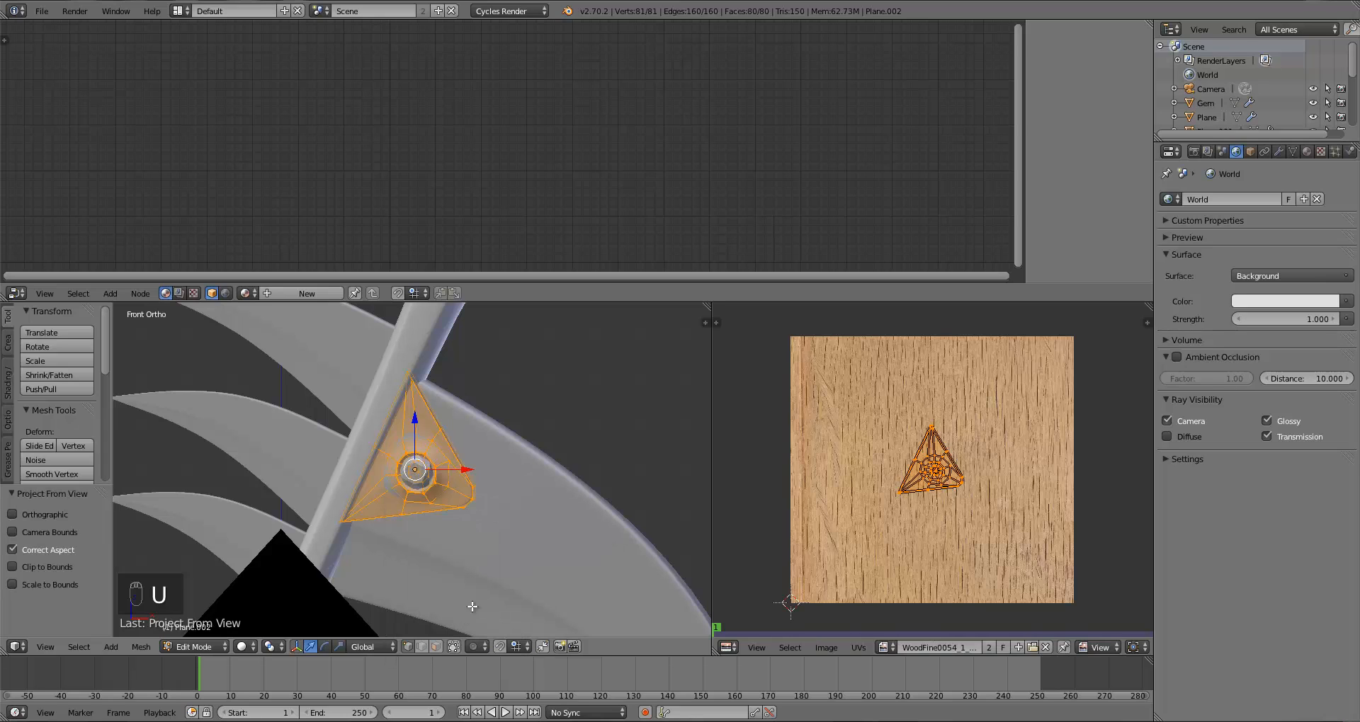
Step: Move and enlarge the plate's UV island over the wood texture
{"action": "key", "text": "g"}
{"action": "left_click", "coordinate": [1090, 505]}
{"action": "key", "text": "s"}
{"action": "left_click", "coordinate": [1094, 508]}
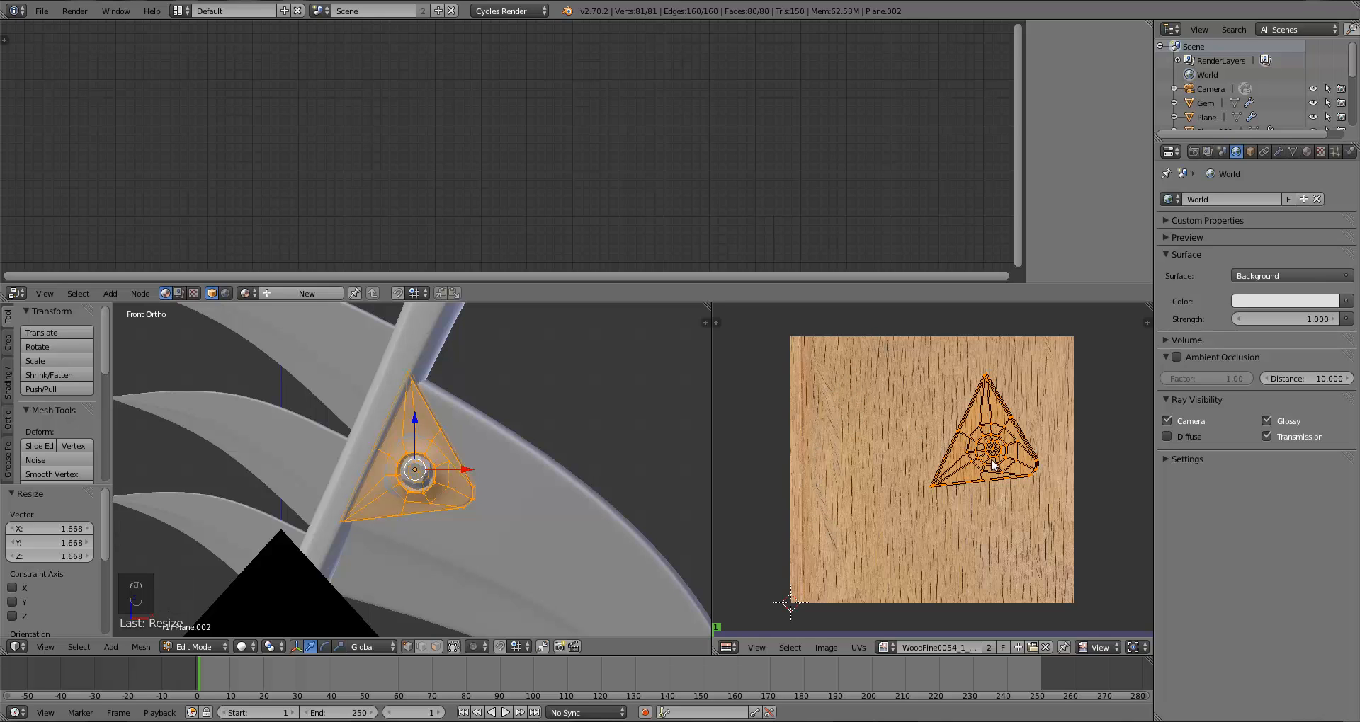
{"action": "key", "text": "g"}
{"action": "left_click", "coordinate": [972, 500]}
{"action": "key", "text": "r"}
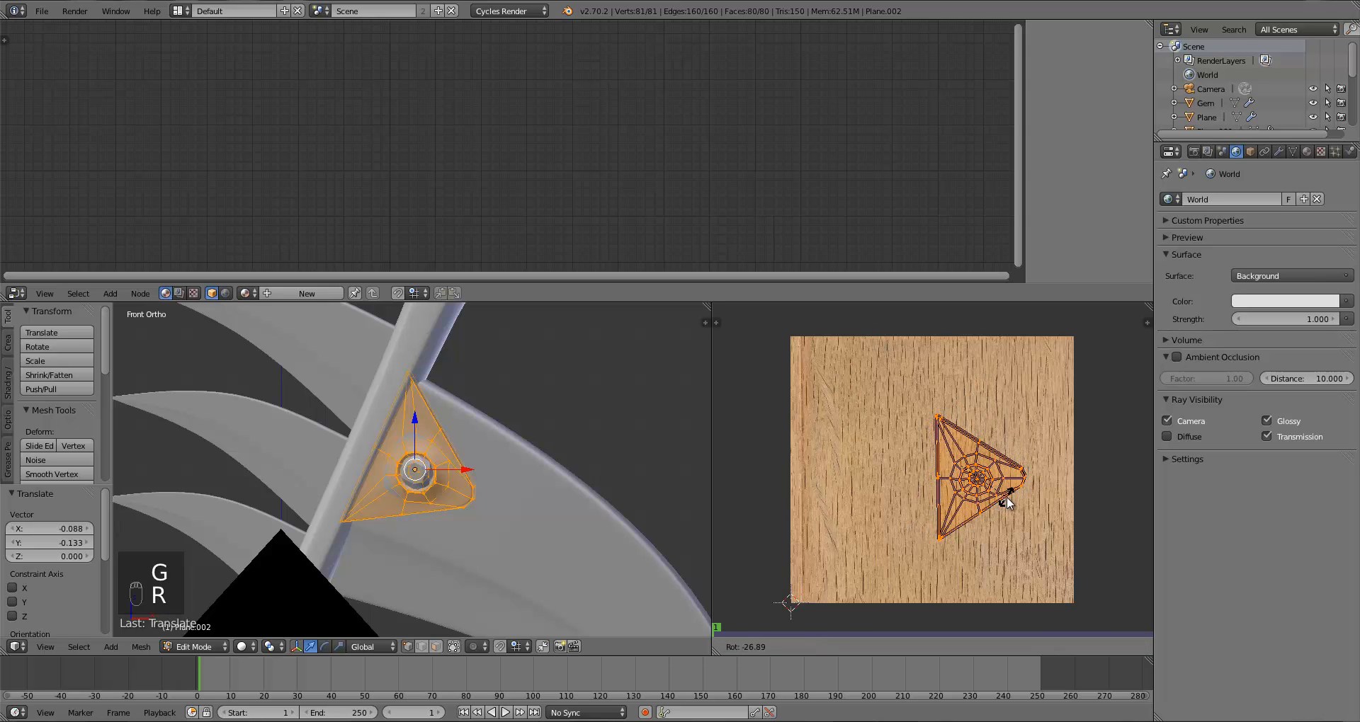
{"action": "right_click", "coordinate": [921, 509]}
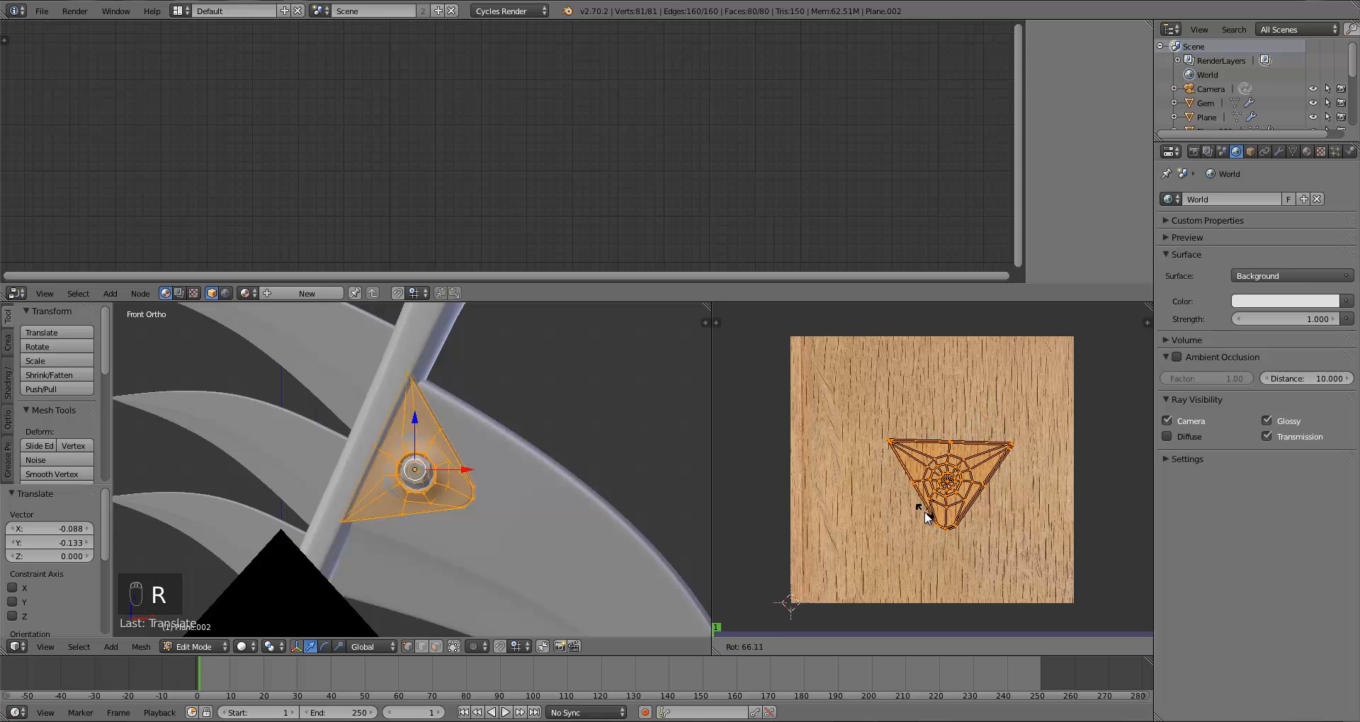
{"action": "key", "text": "g"}
{"action": "left_click", "coordinate": [944, 487]}
{"action": "key", "text": "s"}
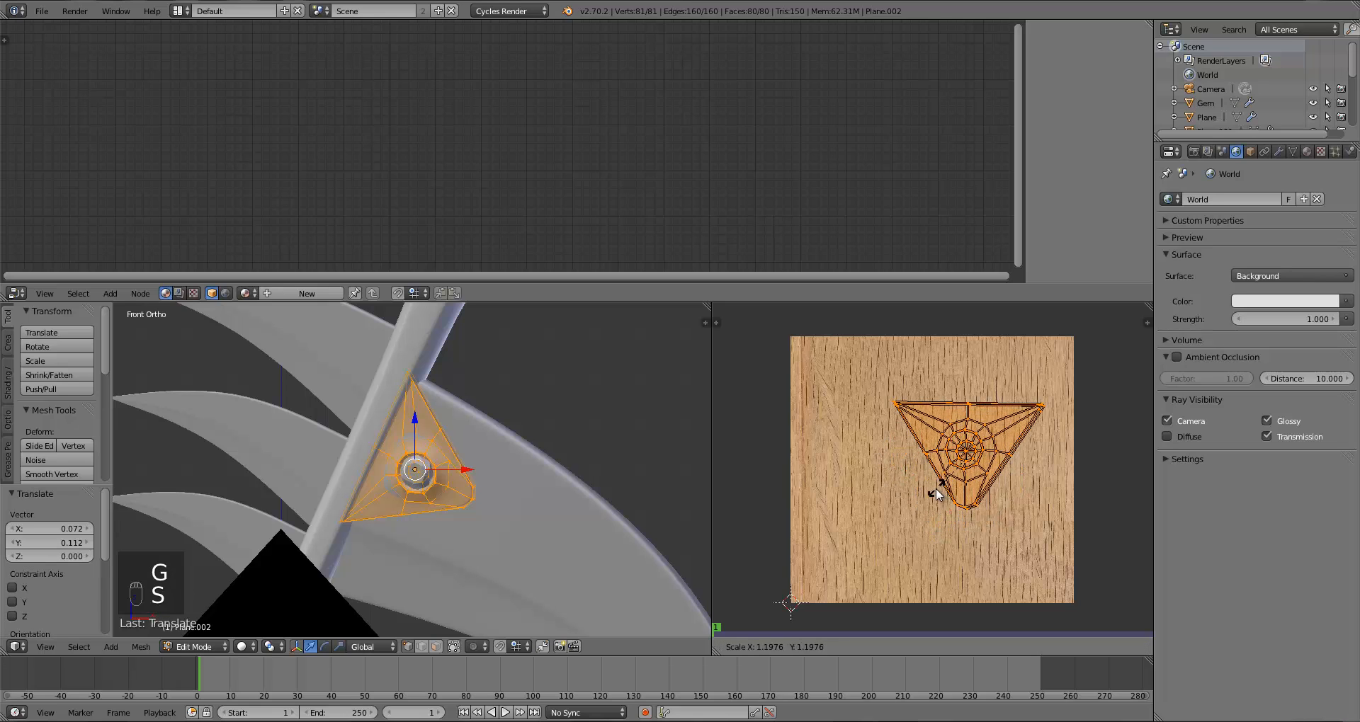
{"action": "left_click", "coordinate": [919, 491]}
{"action": "key", "text": "g"}
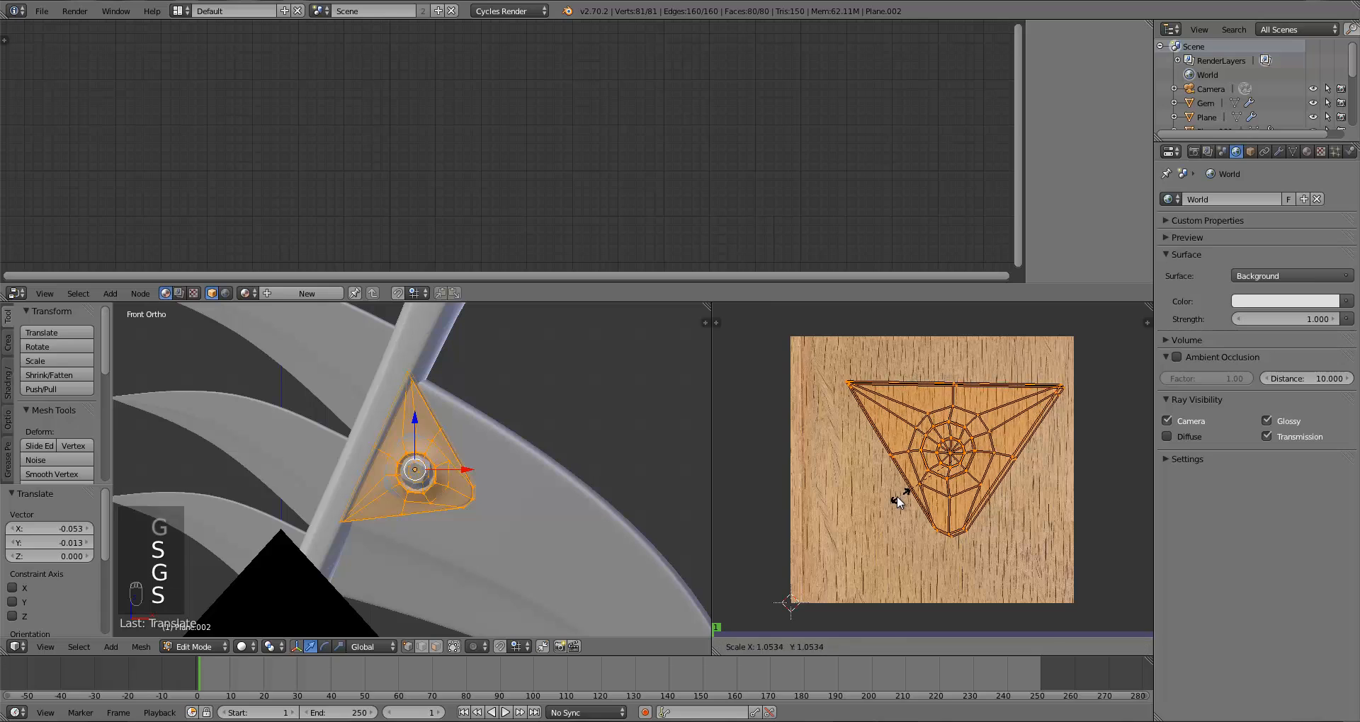
{"action": "left_click", "coordinate": [896, 496]}
Step: Assign the Wood material to the plate and preview it with rendered viewport shading
{"action": "key", "text": "Tab"}
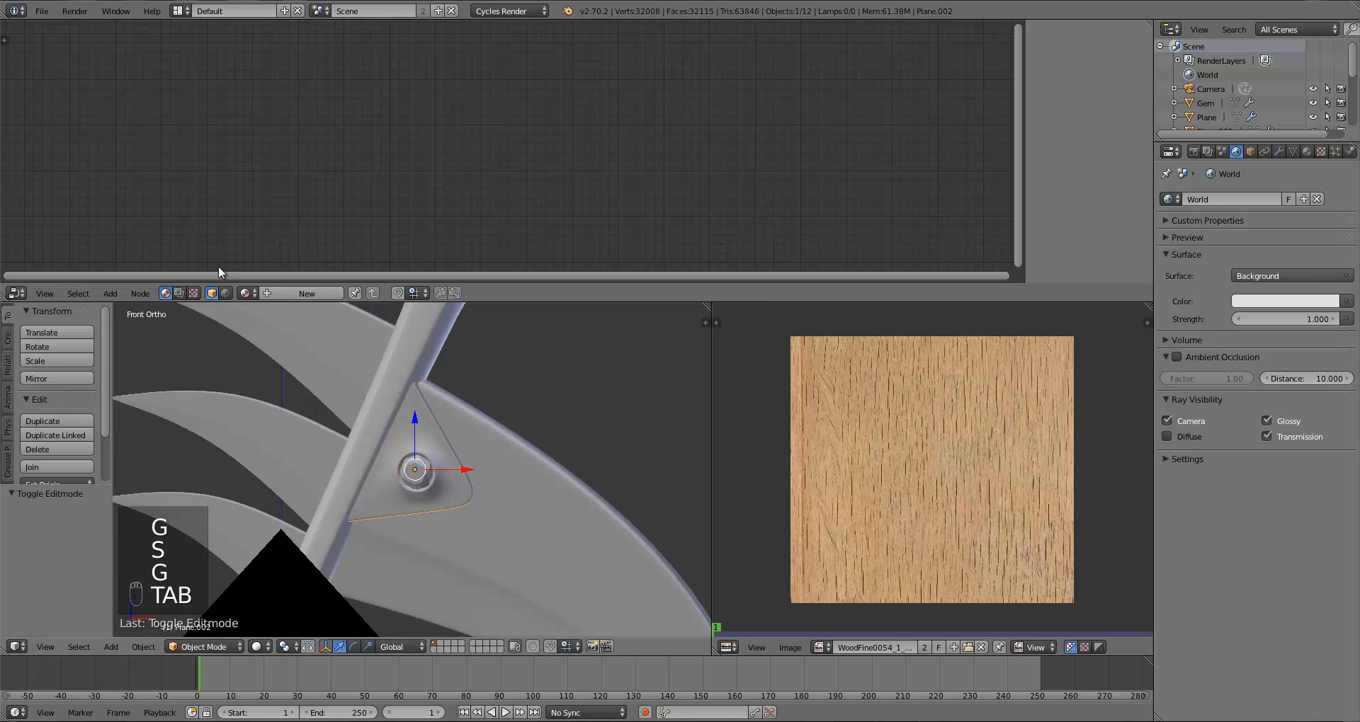
{"action": "left_click", "coordinate": [245, 293]}
{"action": "left_click", "coordinate": [267, 375]}
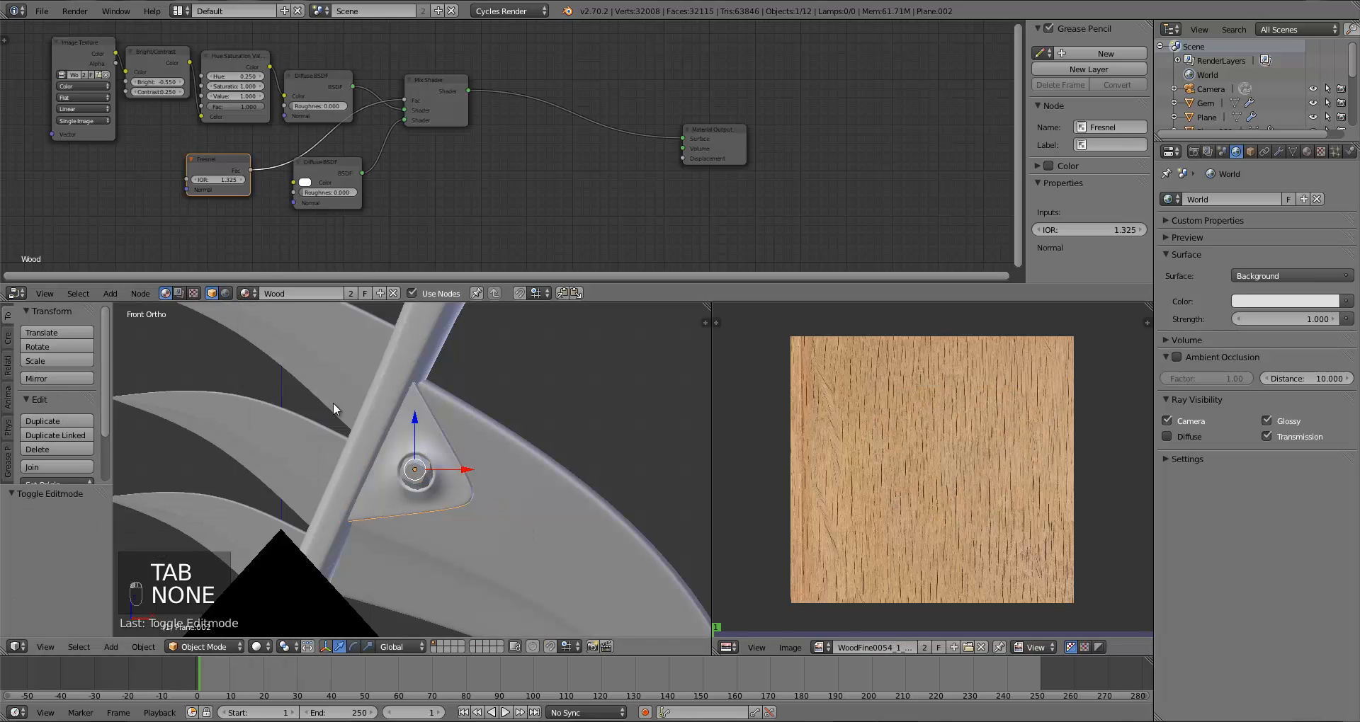
{"action": "left_click", "coordinate": [259, 647]}
{"action": "left_click", "coordinate": [281, 556]}
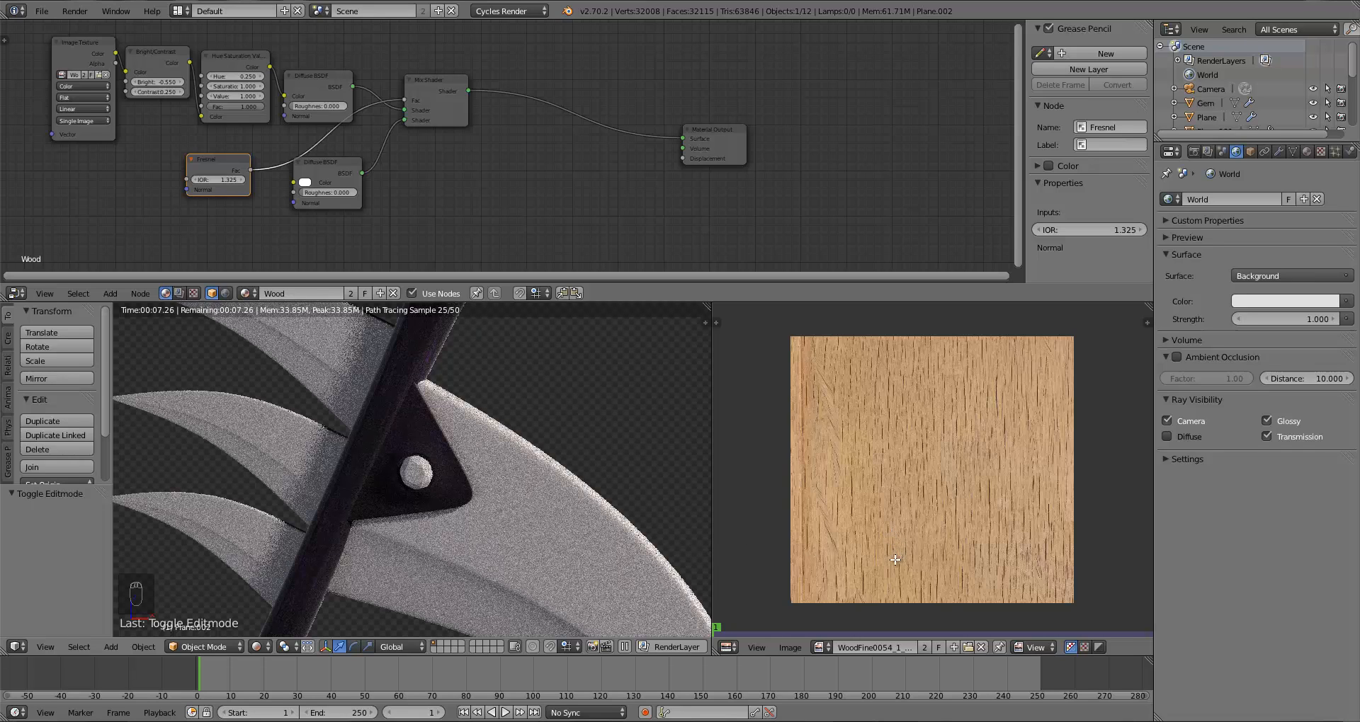
Step: Scale the plate's UV island down to about 0.58 on the wood texture
{"action": "key", "text": "Tab"}
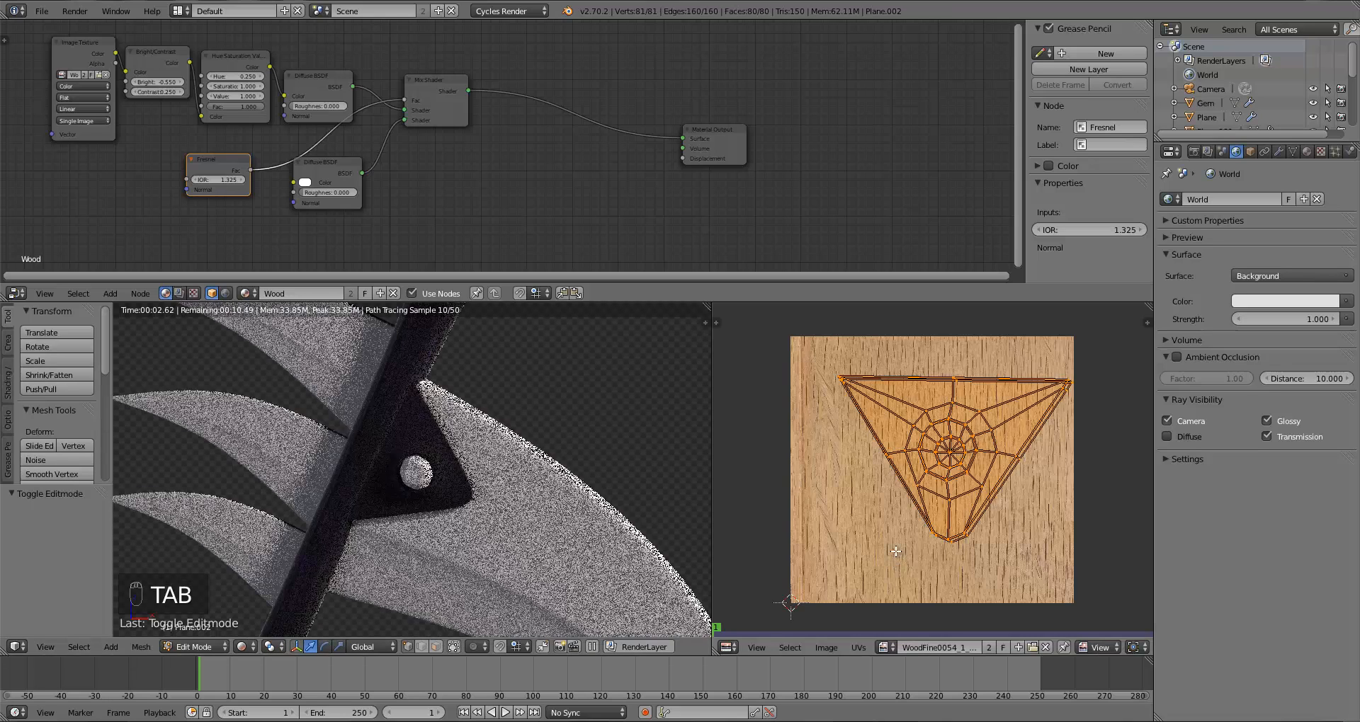
{"action": "key", "text": "s"}
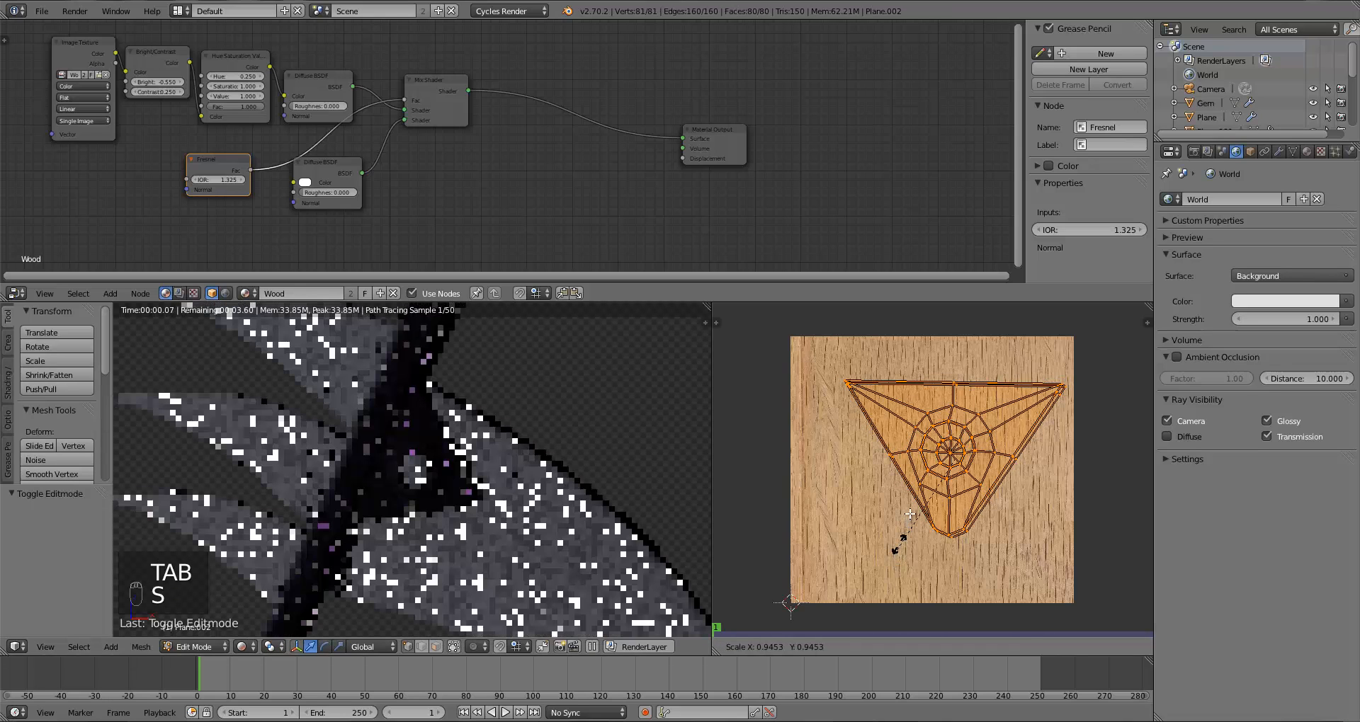
{"action": "left_click", "coordinate": [907, 512]}
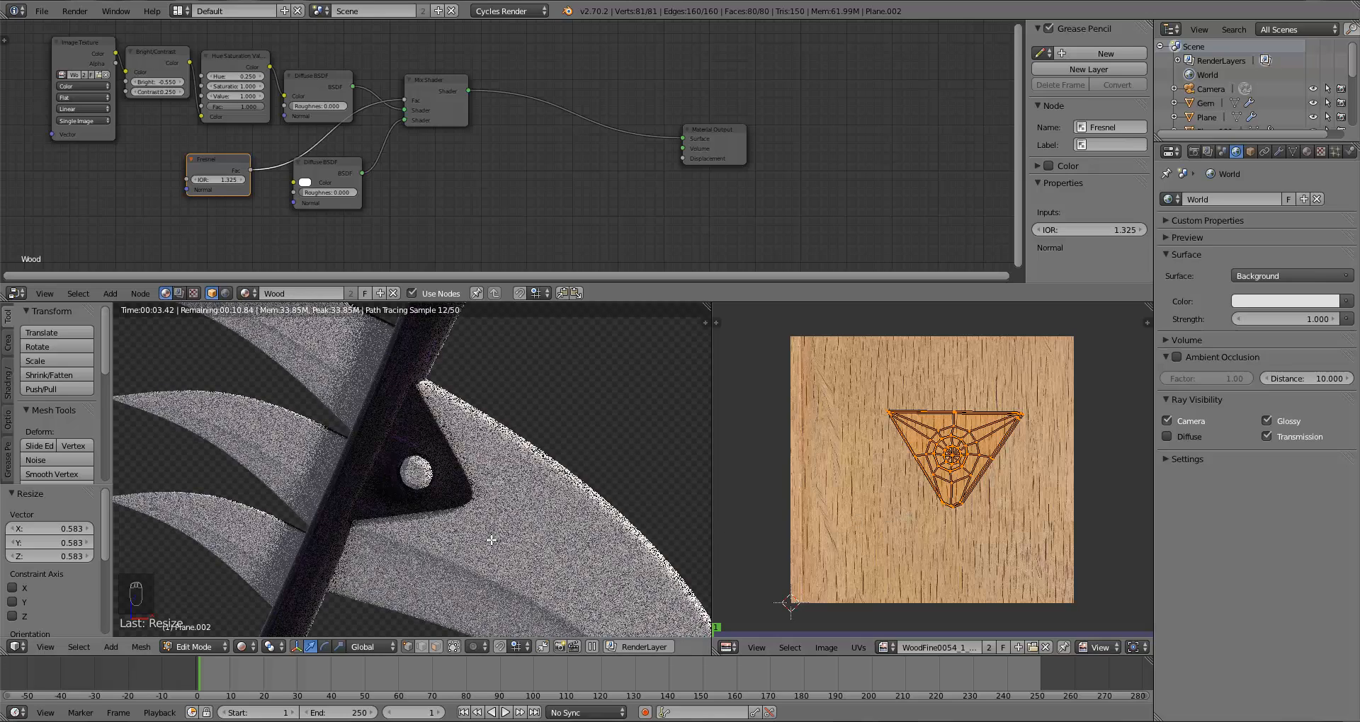
Step: Add an edge loop just inside the hole ring of the wooden plate with Loop Cut
{"action": "key", "text": "Tab"}
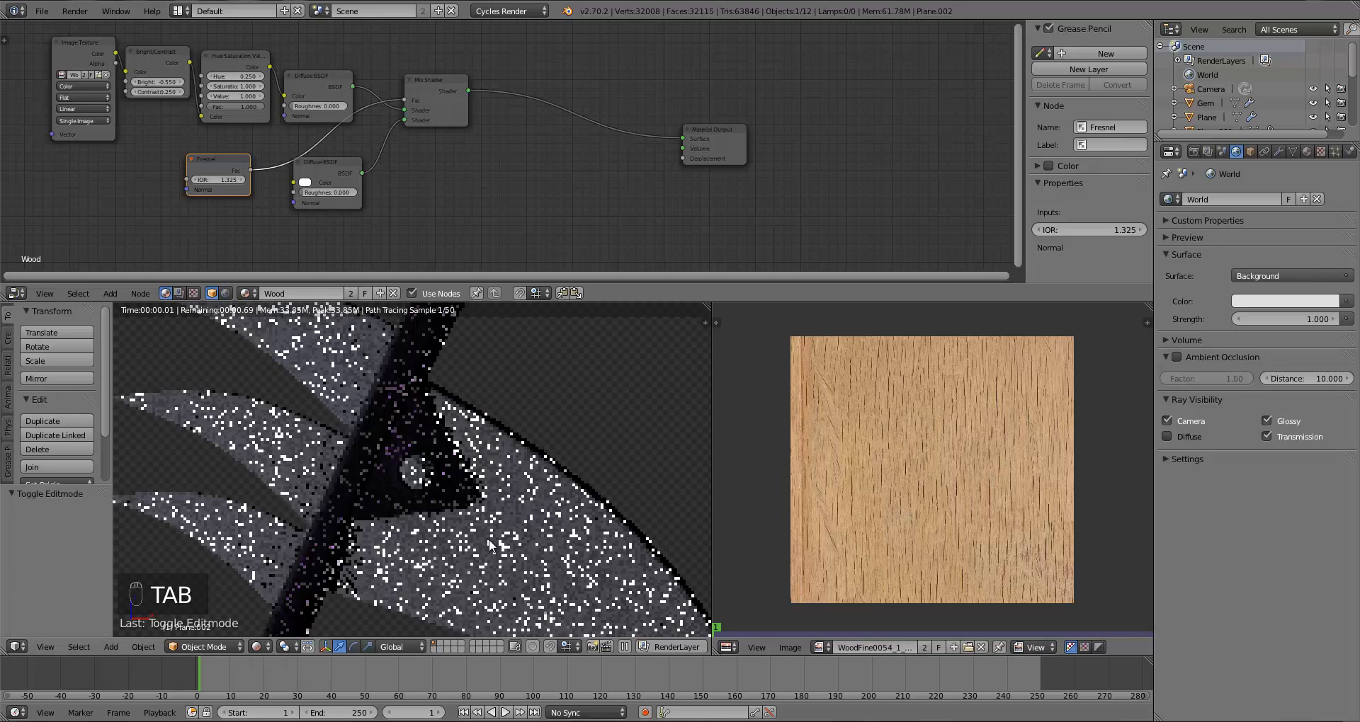
{"action": "key", "text": "z"}
{"action": "key", "text": "z"}
{"action": "key", "text": "z"}
{"action": "scroll", "coordinate": [475, 516], "scroll_direction": "up", "scroll_amount": 3}
{"action": "key", "text": "z"}
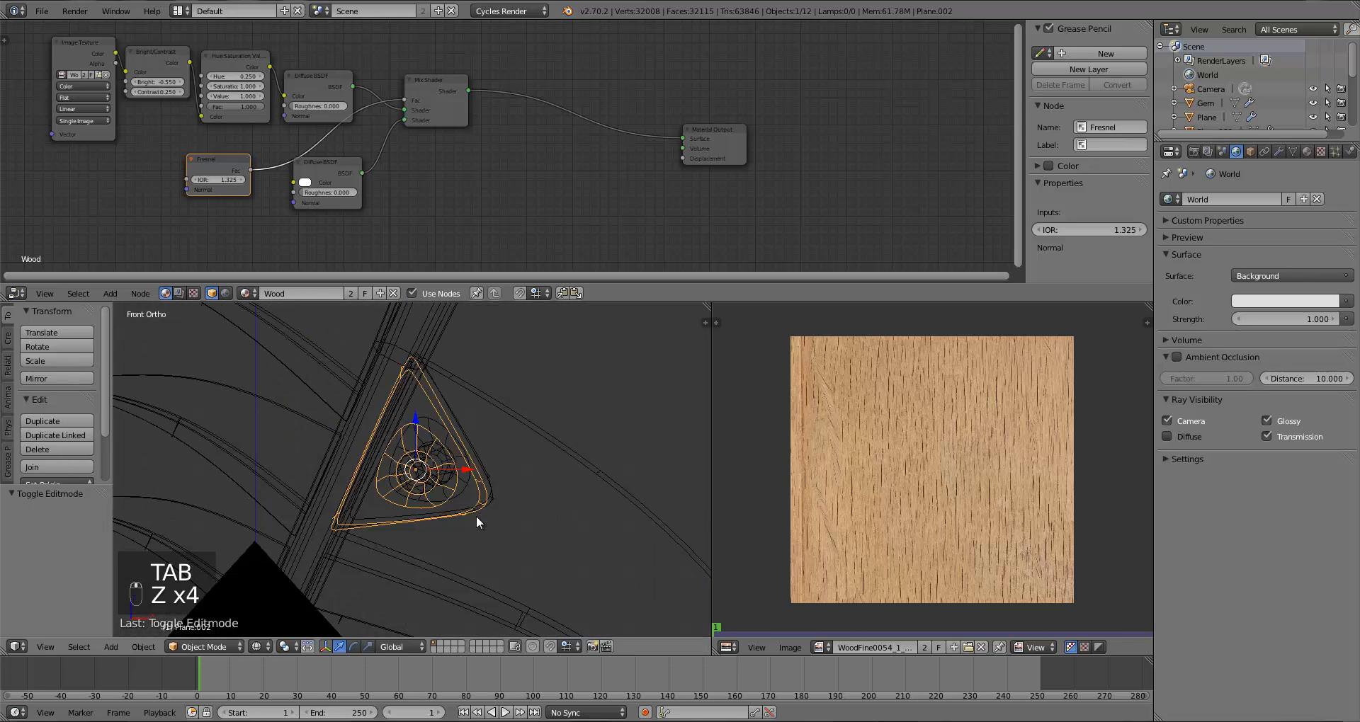
{"action": "key", "text": "z"}
{"action": "scroll", "coordinate": [436, 484], "scroll_direction": "up", "scroll_amount": 5}
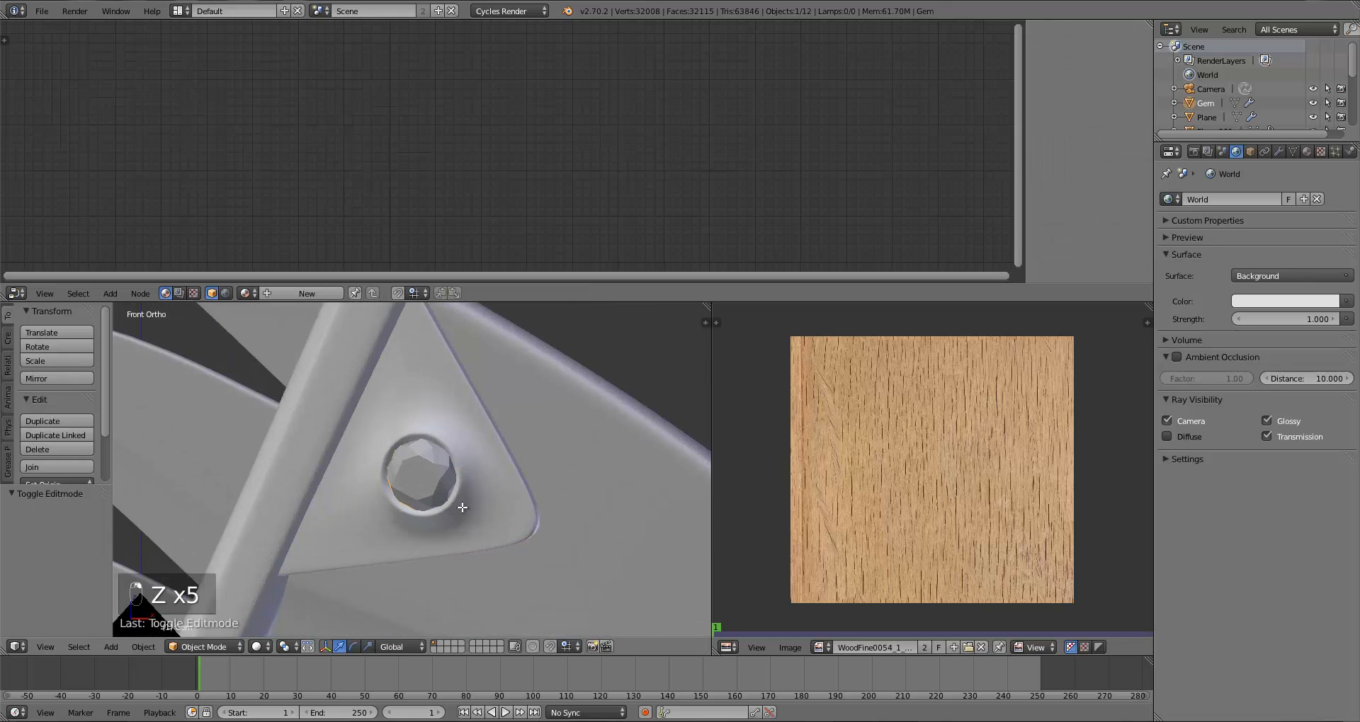
{"action": "key", "text": "Tab"}
{"action": "key", "text": "Tab"}
{"action": "key", "text": "Tab"}
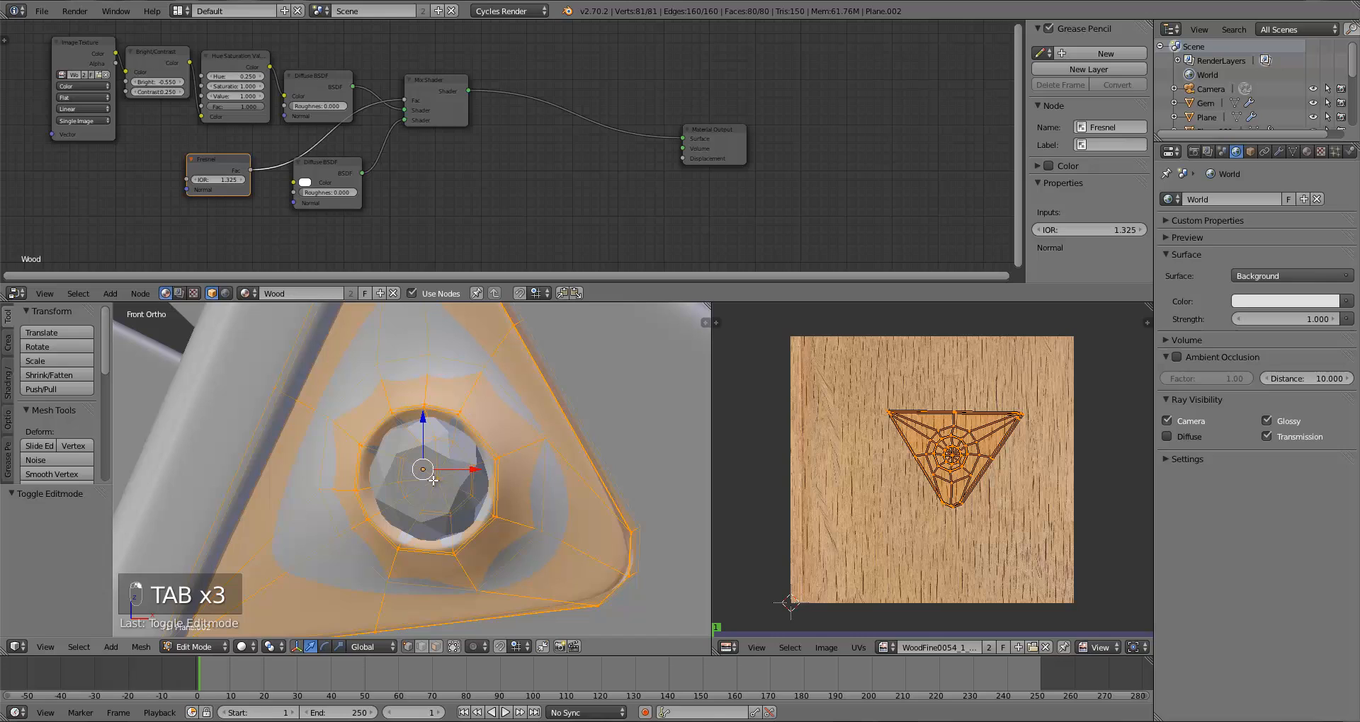
{"action": "key", "text": "a"}
{"action": "key", "text": "a"}
{"action": "key", "text": "a"}
{"action": "key", "text": "a"}
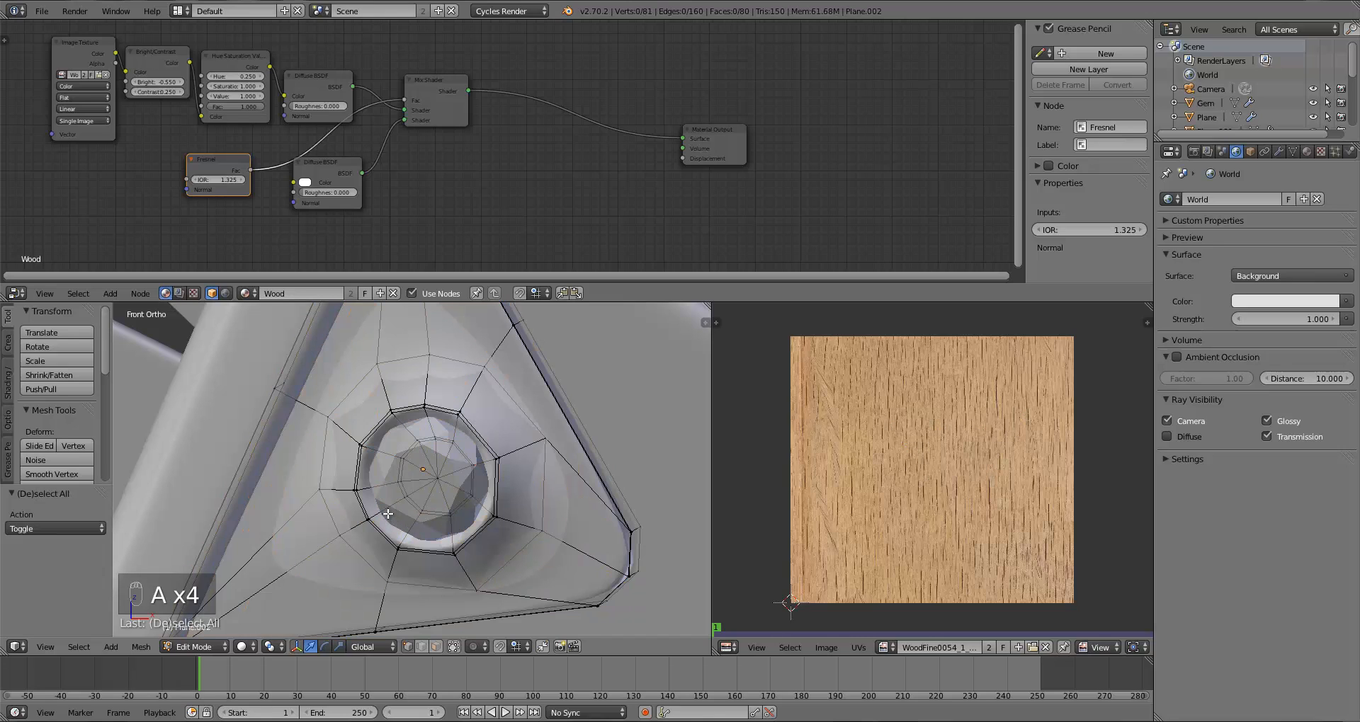
{"action": "key", "text": "ctrl+r"}
{"action": "left_click", "coordinate": [376, 523]}
{"action": "key", "text": "a"}
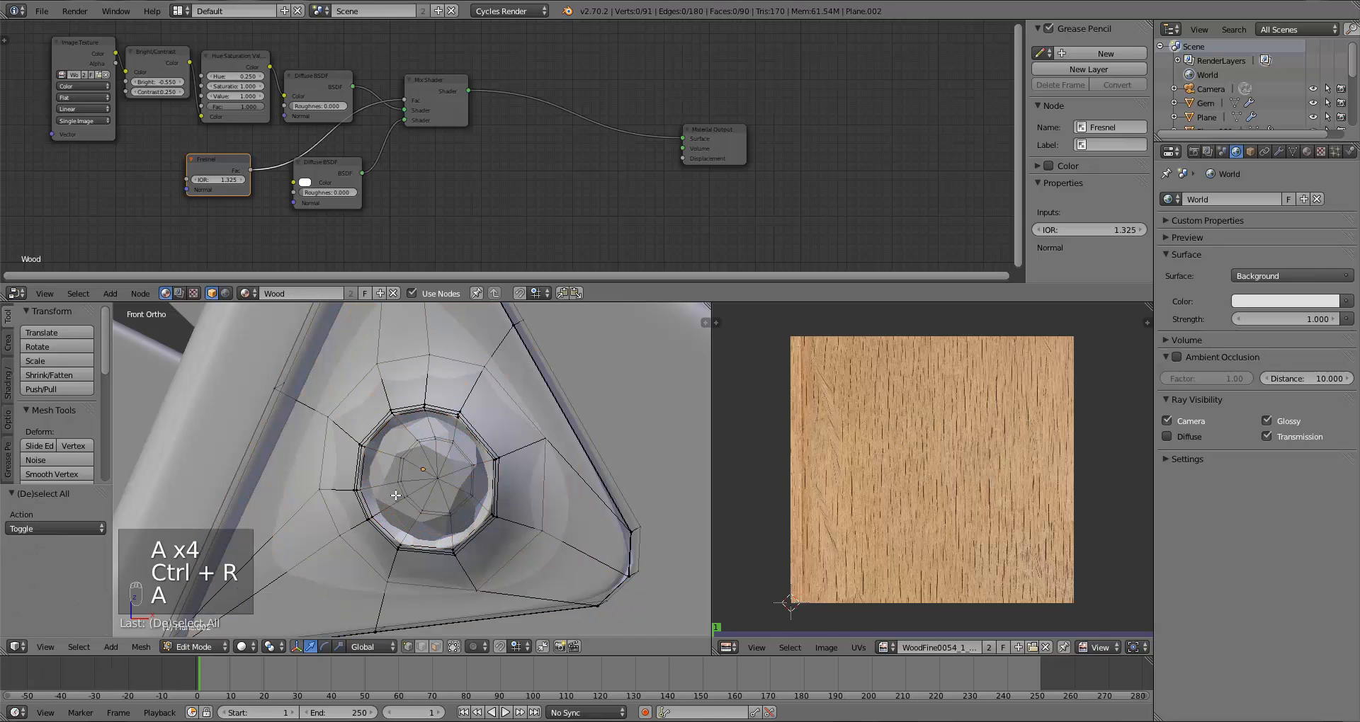
Step: Select the hole's rim edge loop and grow the selection twice
{"action": "right_click", "coordinate": [395, 496], "text": "alt"}
{"action": "right_click", "coordinate": [398, 493], "text": "alt"}
{"action": "key", "text": "ctrl+KP_Add"}
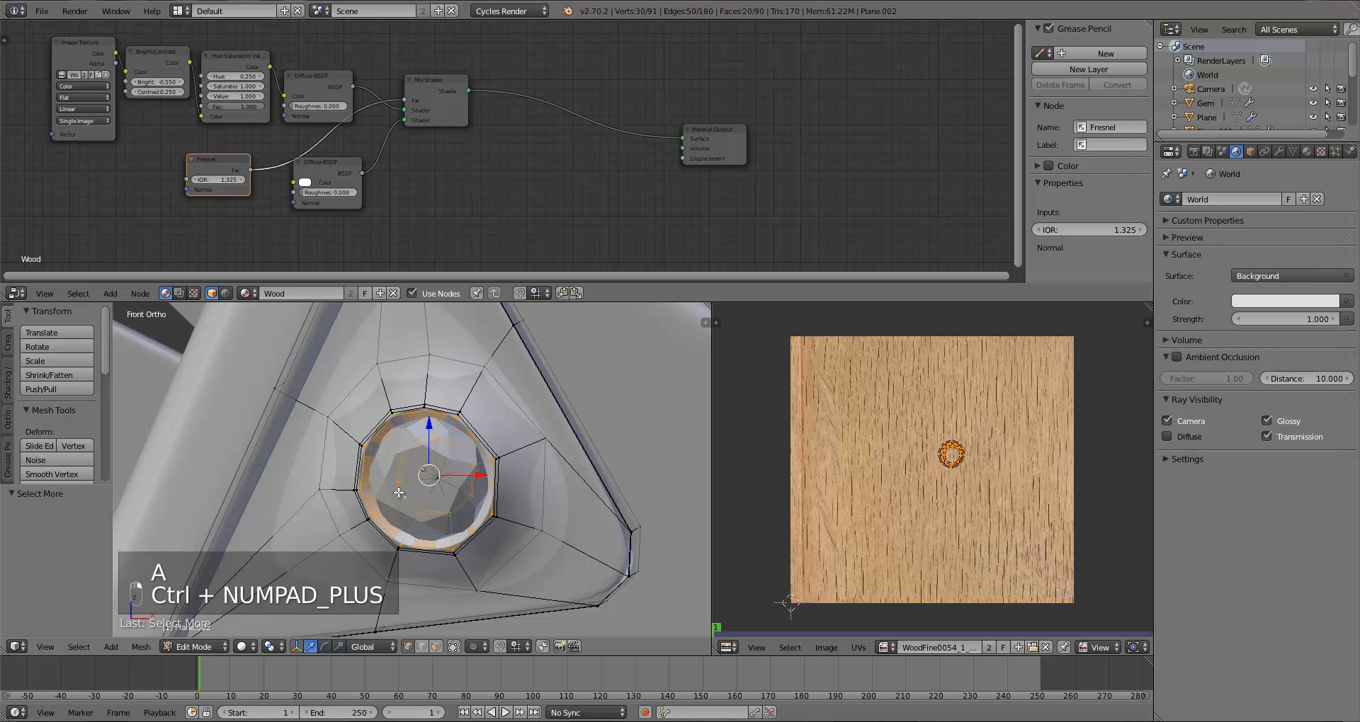
{"action": "key", "text": "ctrl+KP_Add"}
Step: Add a new material slot, choose the Gold material and assign it to the selected rim
{"action": "left_click", "coordinate": [1307, 152]}
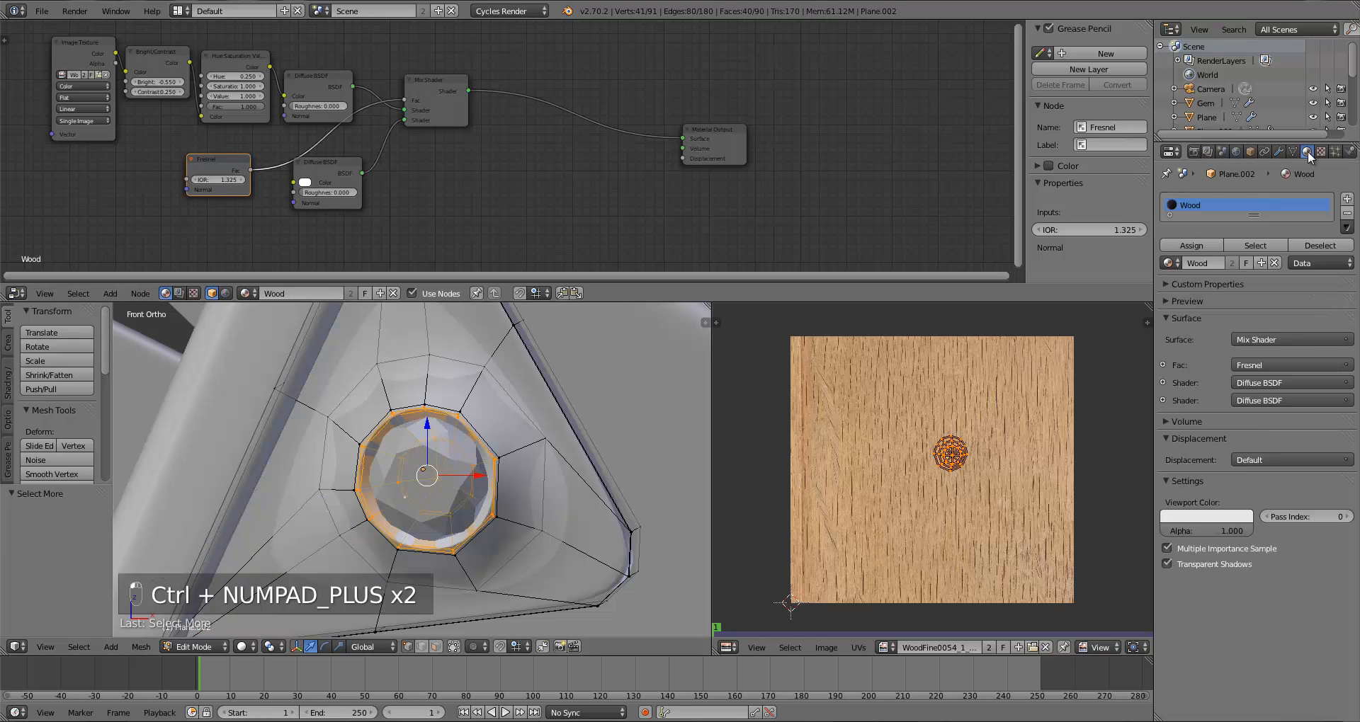
{"action": "left_click", "coordinate": [1347, 199]}
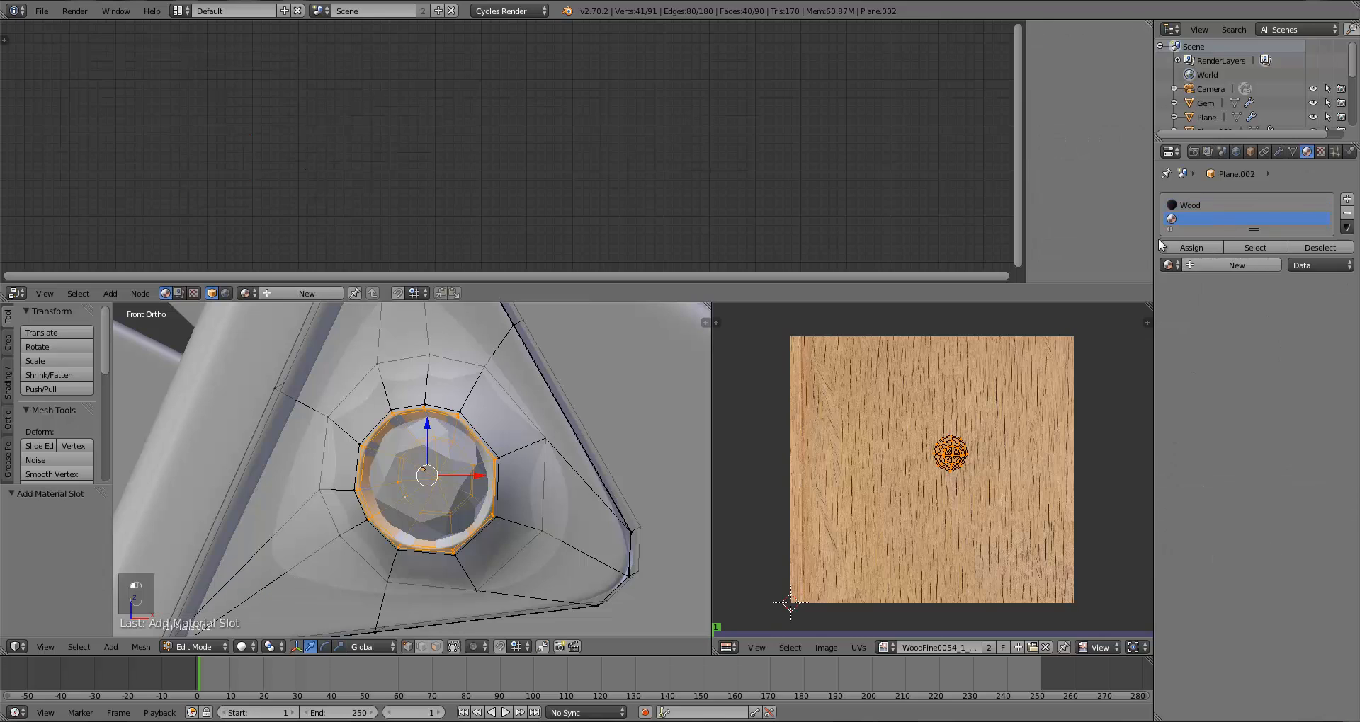
{"action": "left_click", "coordinate": [1179, 267]}
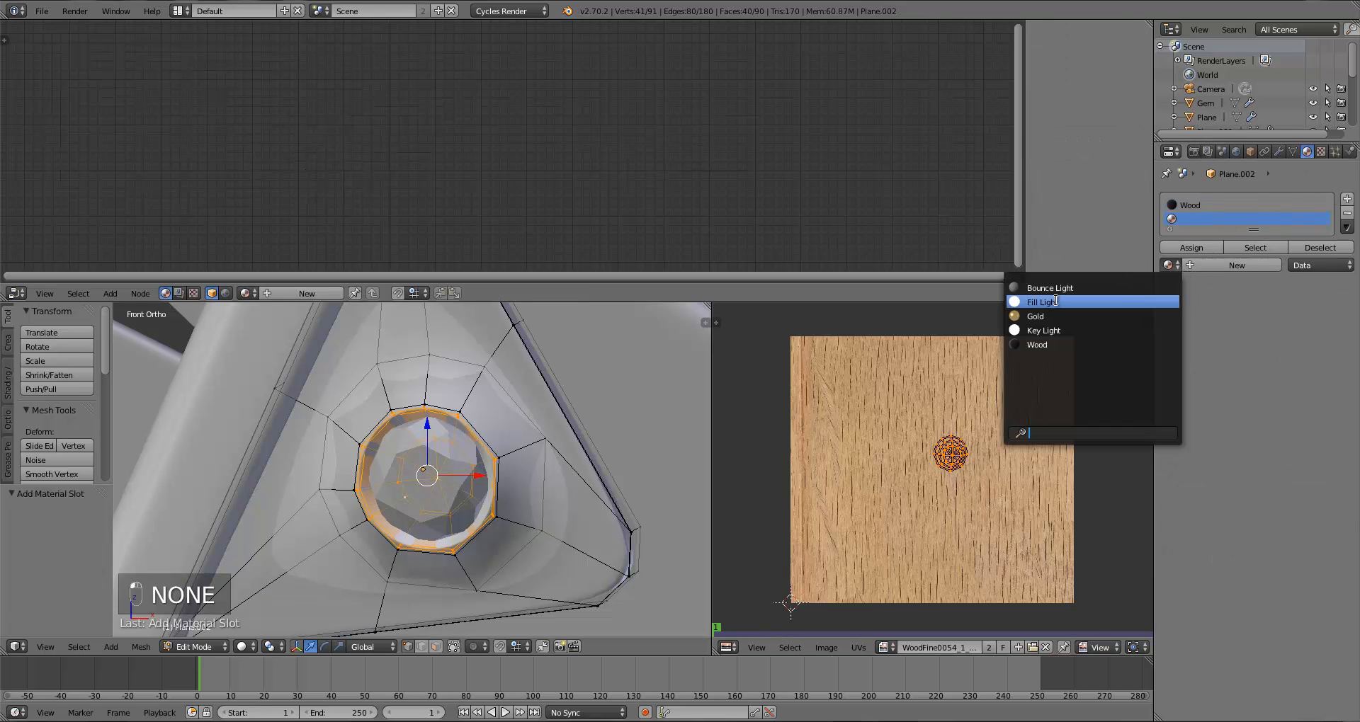
{"action": "left_click", "coordinate": [1055, 318]}
{"action": "left_click", "coordinate": [1184, 250]}
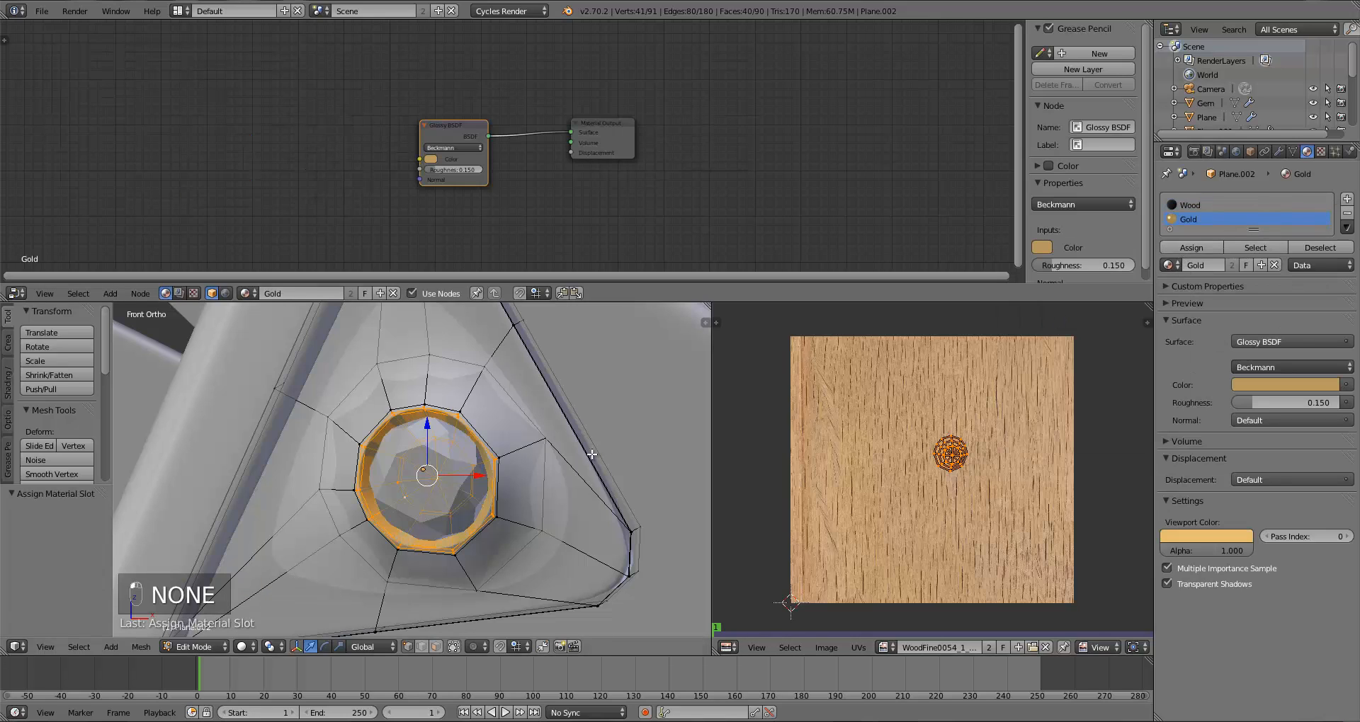
Step: Select a gem on the scythe handle and create a new material named Gem
{"action": "key", "text": "Tab"}
{"action": "scroll", "coordinate": [536, 493], "scroll_direction": "down", "scroll_amount": 5}
{"action": "key", "text": "a"}
{"action": "key", "text": "a"}
{"action": "middle_click_drag", "start_coordinate": [577, 490], "coordinate": [462, 479]}
{"action": "scroll", "coordinate": [425, 487], "scroll_direction": "down", "scroll_amount": 6}
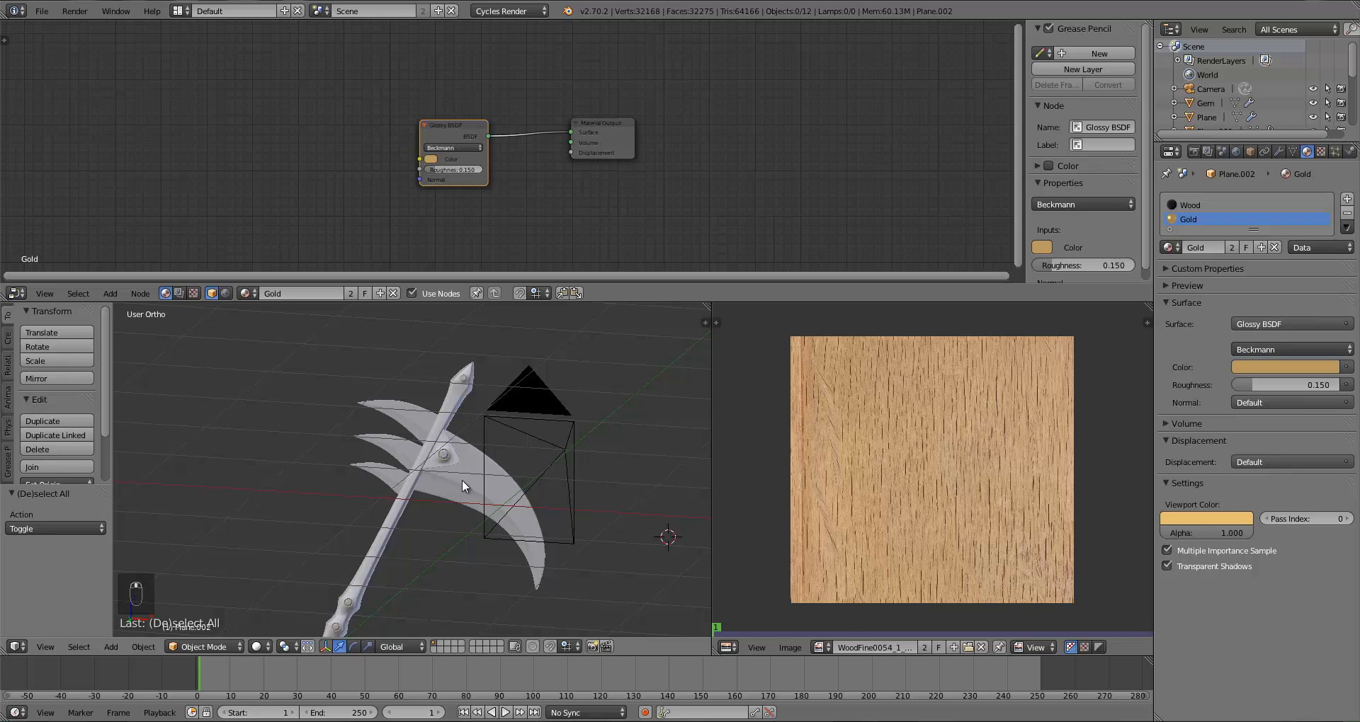
{"action": "key", "text": "KP_1"}
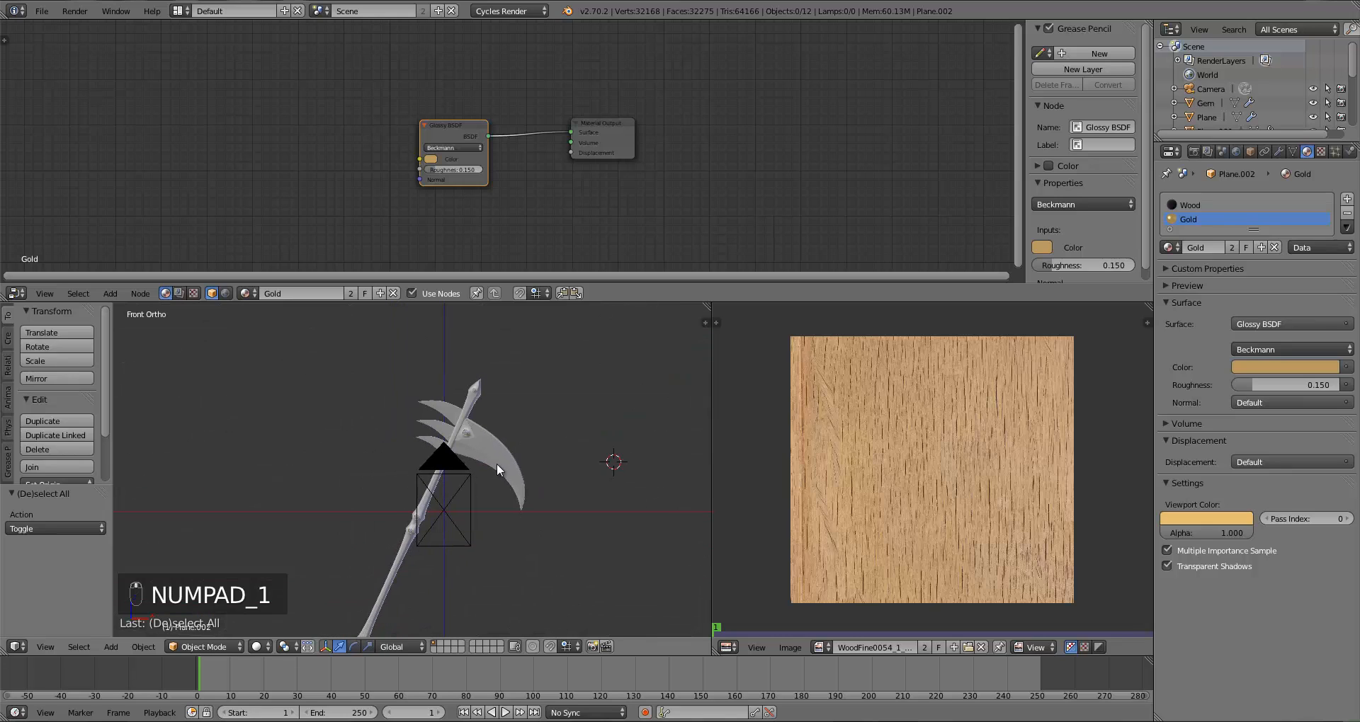
{"action": "middle_click_drag", "start_coordinate": [486, 531], "coordinate": [480, 411], "text": "shift"}
{"action": "scroll", "coordinate": [504, 445], "scroll_direction": "down", "scroll_amount": 1}
{"action": "scroll", "coordinate": [526, 478], "scroll_direction": "up", "scroll_amount": 7}
{"action": "scroll", "coordinate": [483, 434], "scroll_direction": "up", "scroll_amount": 3}
{"action": "middle_click_drag", "start_coordinate": [476, 467], "coordinate": [419, 527], "text": "shift"}
{"action": "right_click", "coordinate": [397, 524]}
{"action": "scroll", "coordinate": [398, 524], "scroll_direction": "down", "scroll_amount": 5}
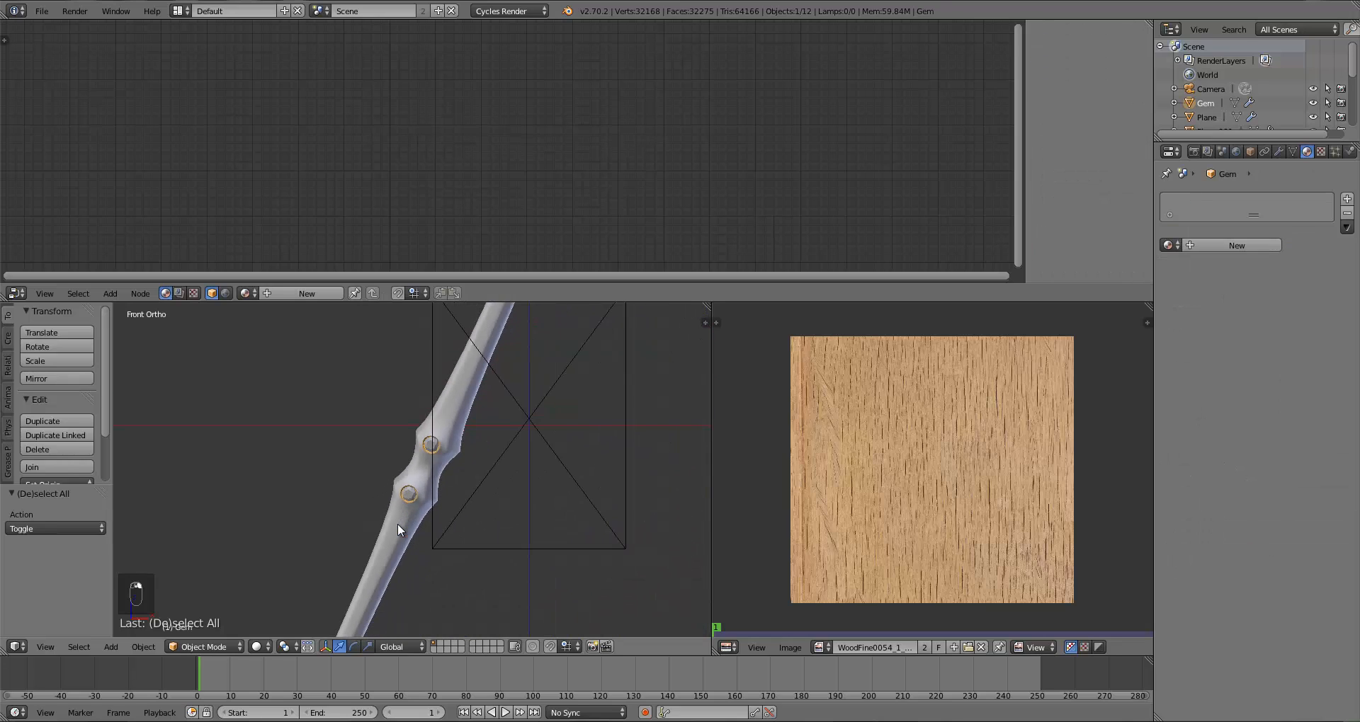
{"action": "scroll", "coordinate": [398, 524], "scroll_direction": "up", "scroll_amount": 5}
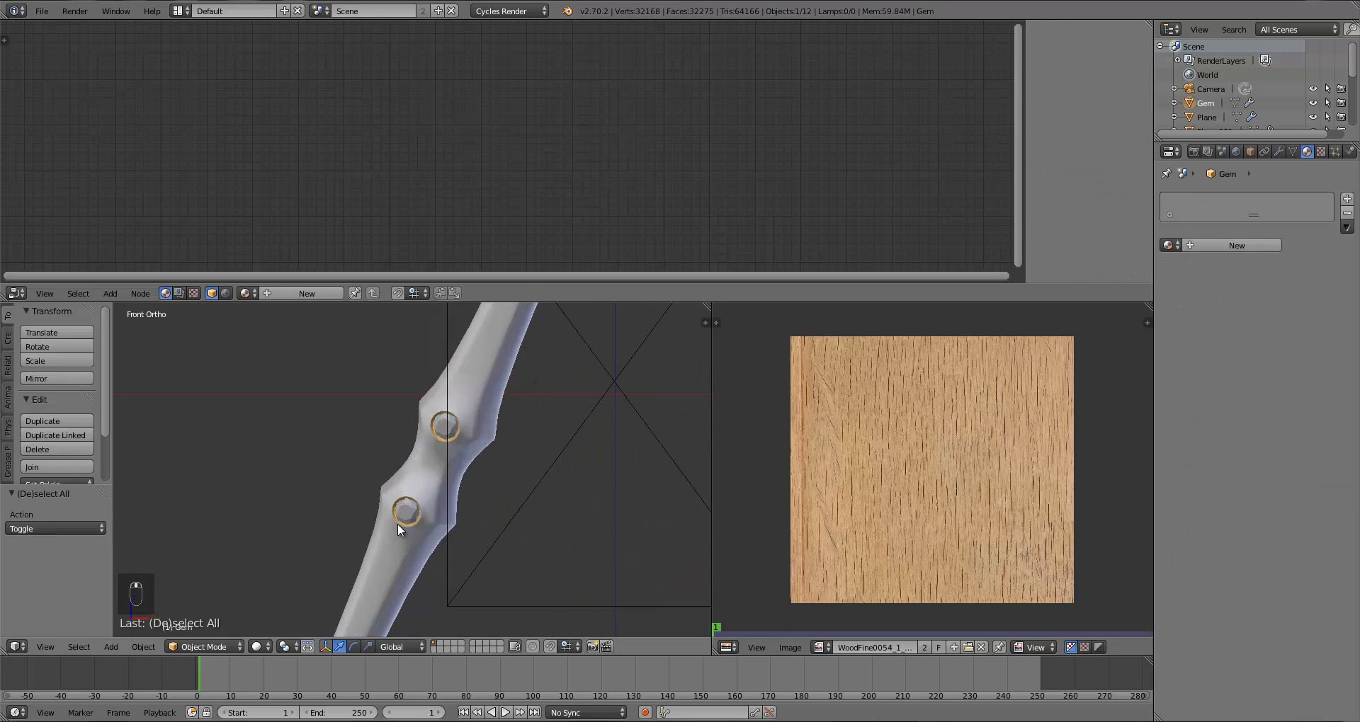
{"action": "left_click", "coordinate": [305, 293]}
{"action": "left_click", "coordinate": [297, 292]}
{"action": "type", "text": "Gem"}
{"action": "key", "text": "Return"}
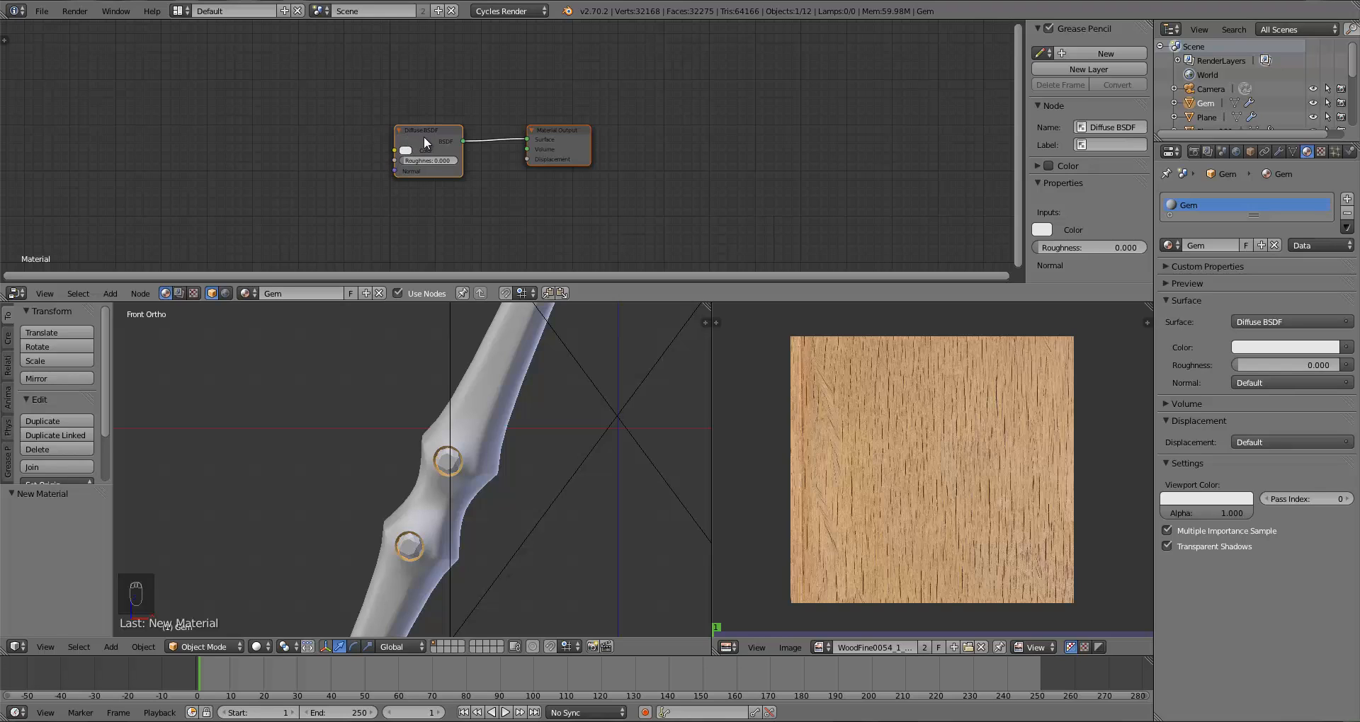
Step: Set the Gem's Diffuse BSDF colour to hex 8D3D96
{"action": "left_click_drag", "start_coordinate": [423, 136], "coordinate": [382, 95]}
{"action": "left_click_drag", "start_coordinate": [596, 140], "coordinate": [613, 140]}
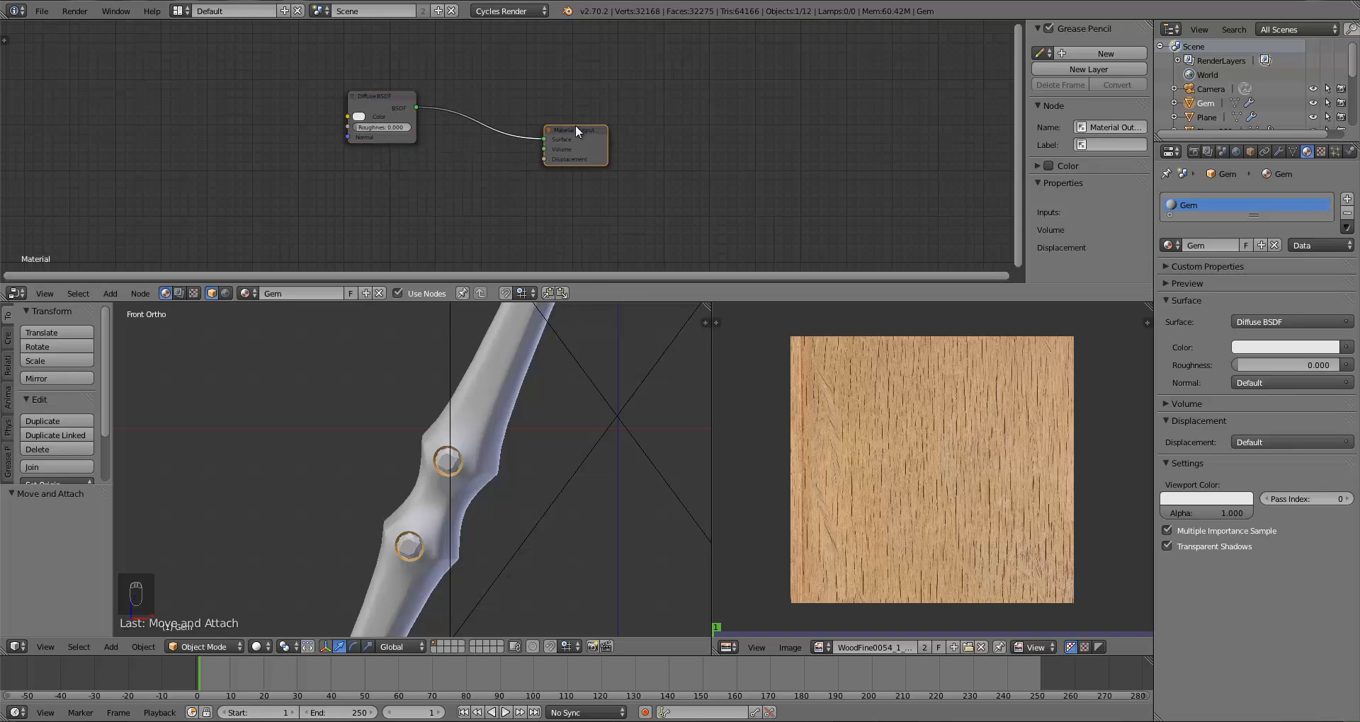
{"action": "left_click_drag", "start_coordinate": [368, 94], "coordinate": [340, 61]}
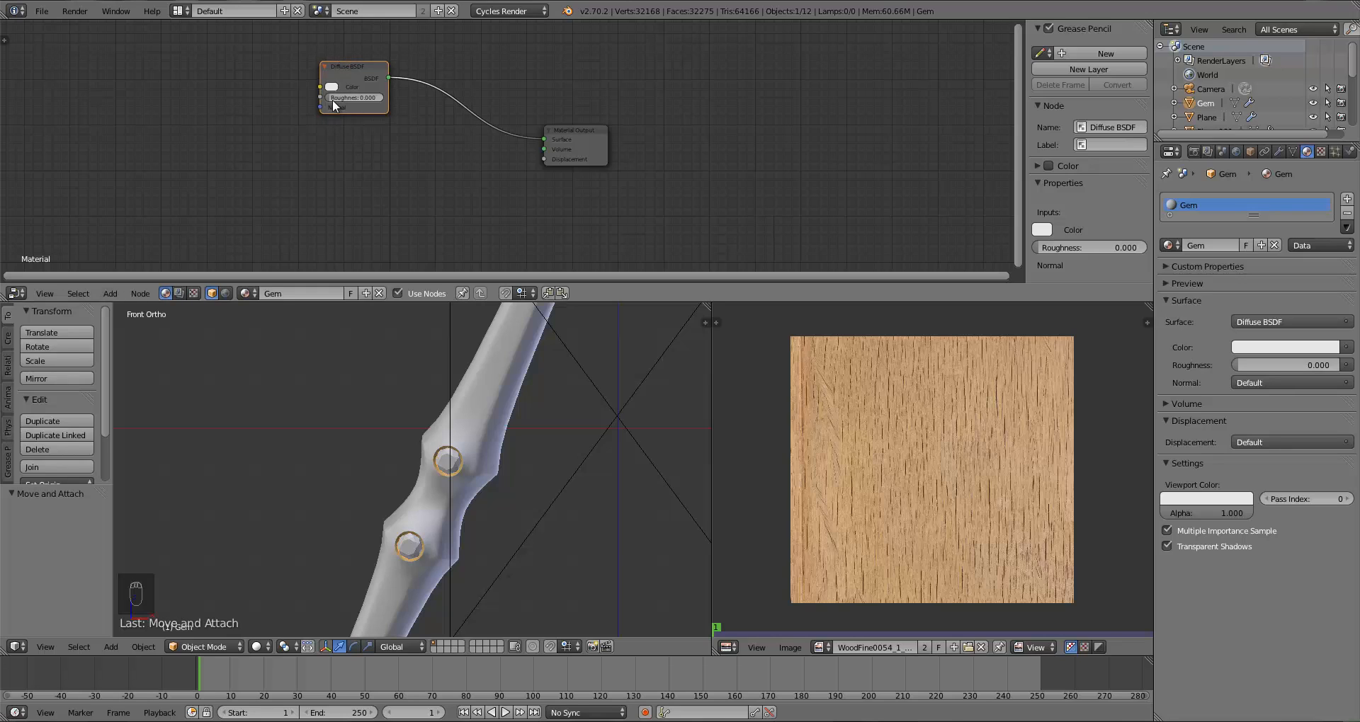
{"action": "left_click", "coordinate": [331, 87]}
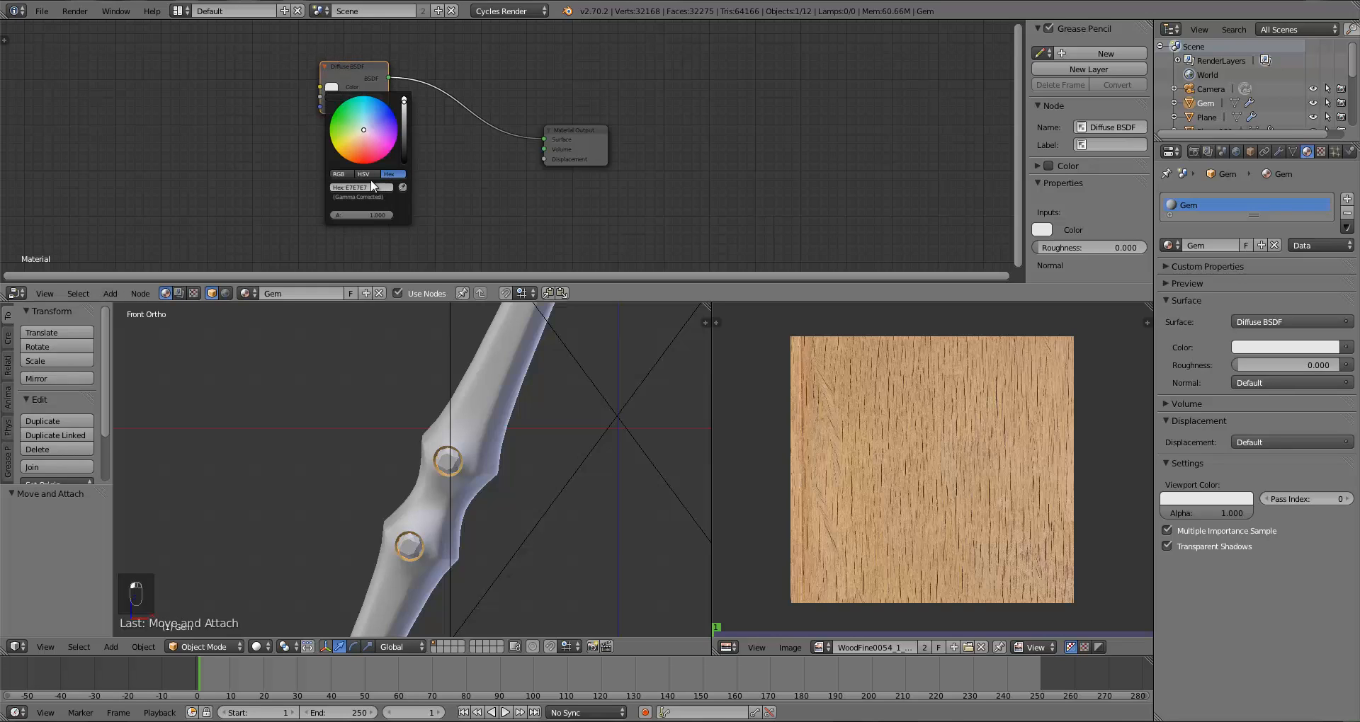
{"action": "left_click", "coordinate": [375, 141]}
{"action": "left_click", "coordinate": [358, 187]}
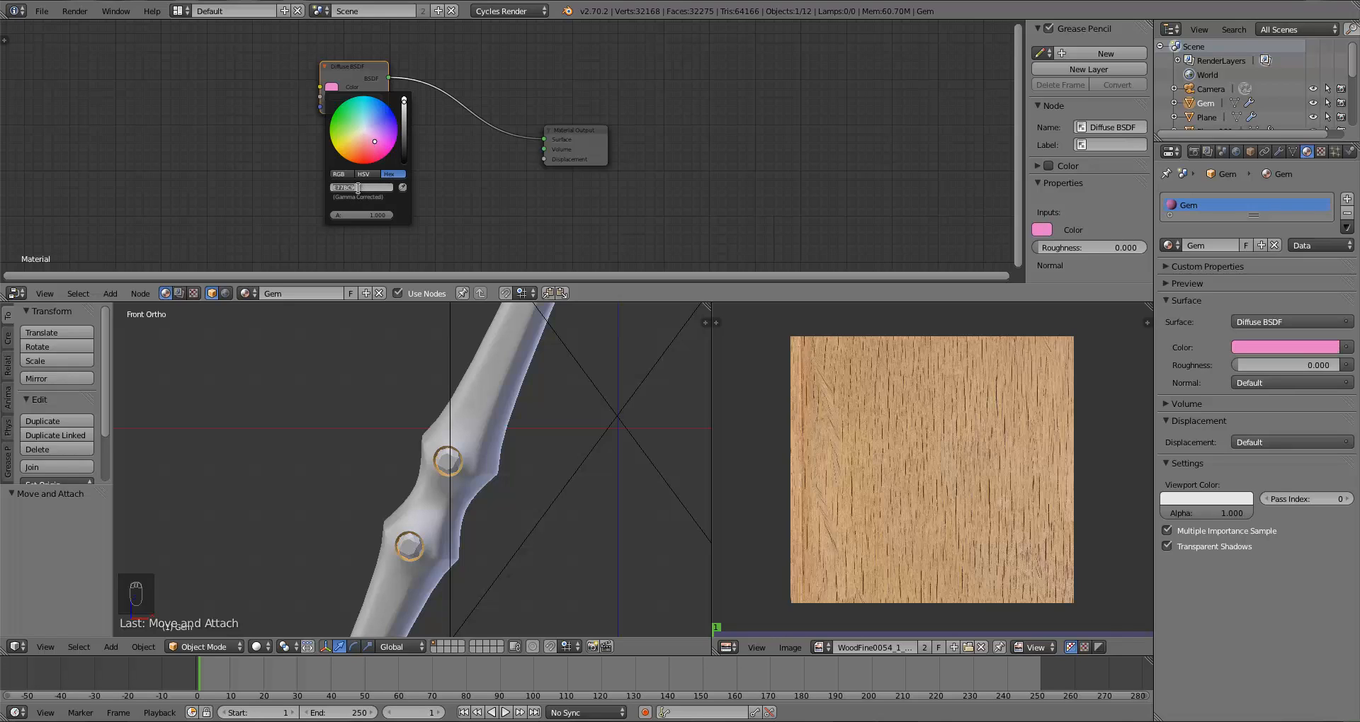
{"action": "key", "text": "BackSpace"}
{"action": "type", "text": "8D3D96"}
{"action": "key", "text": "Return"}
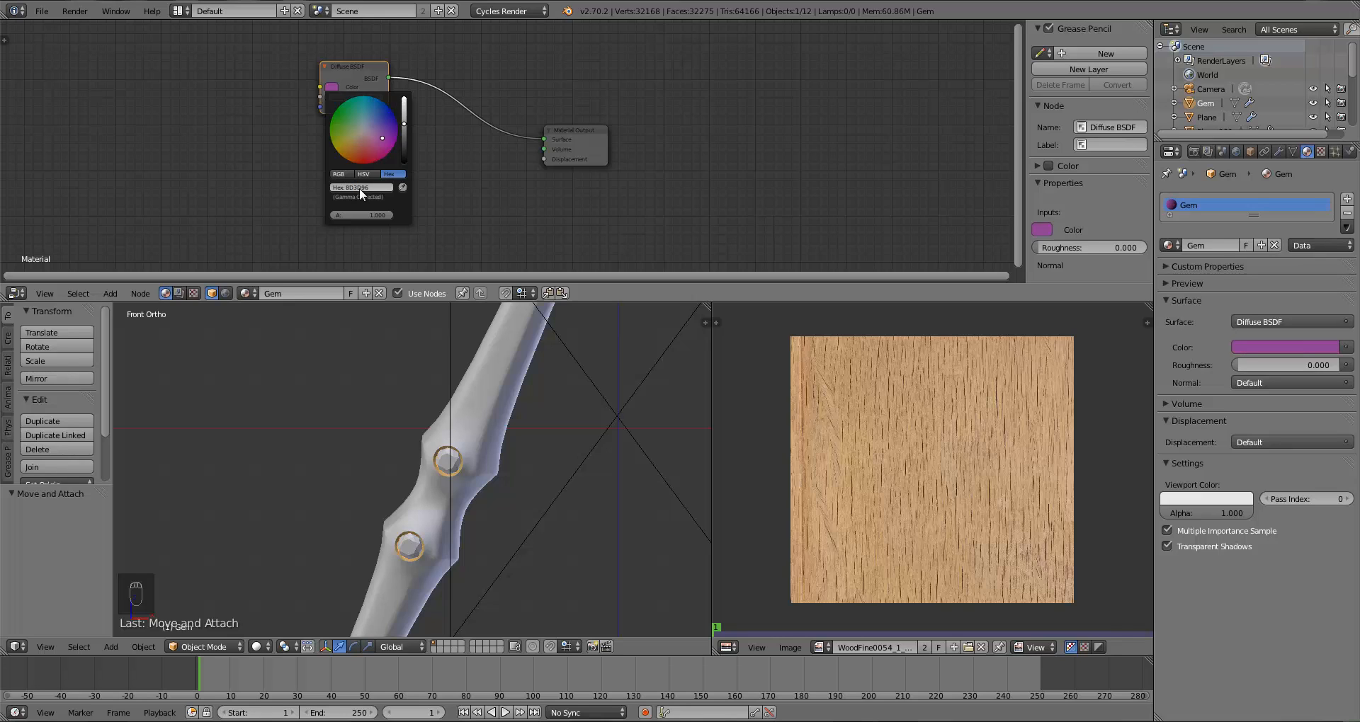
Step: Add a Glass BSDF node to the Gem material below the Diffuse node
{"action": "left_click_drag", "start_coordinate": [368, 76], "coordinate": [349, 112]}
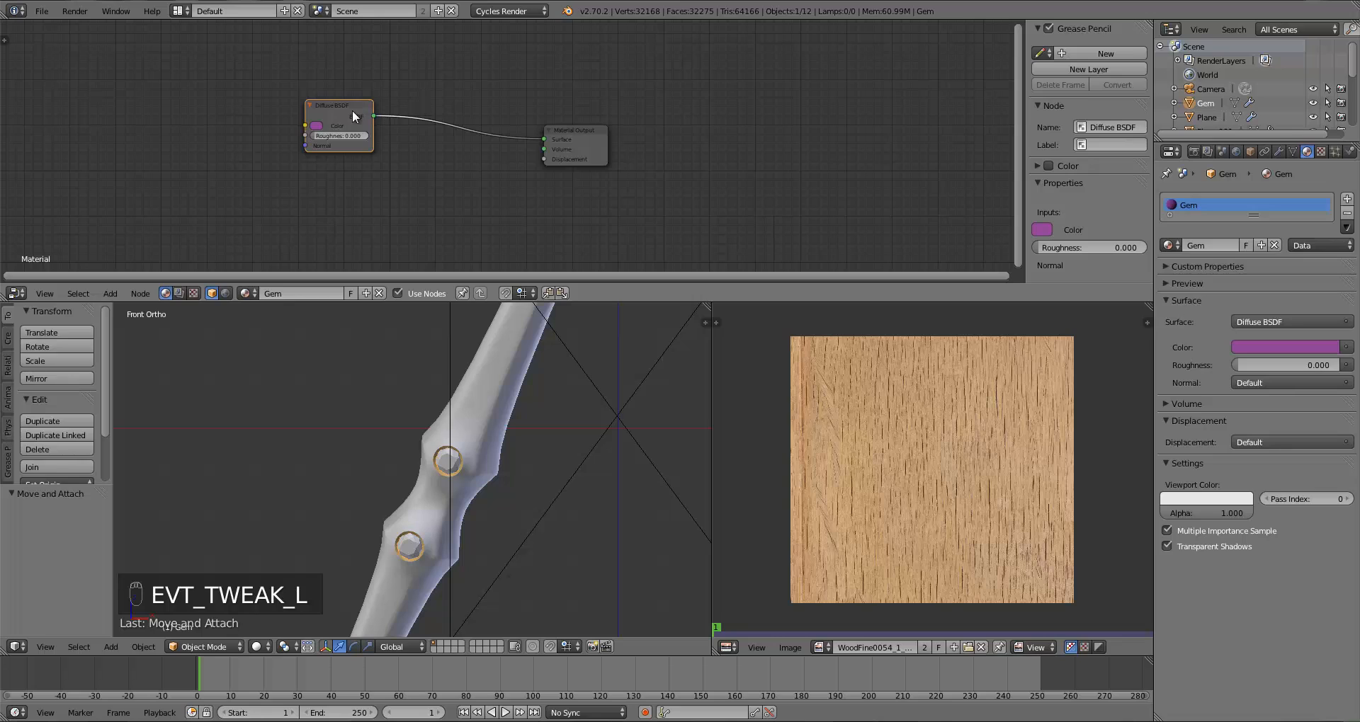
{"action": "left_click_drag", "start_coordinate": [593, 145], "coordinate": [600, 148]}
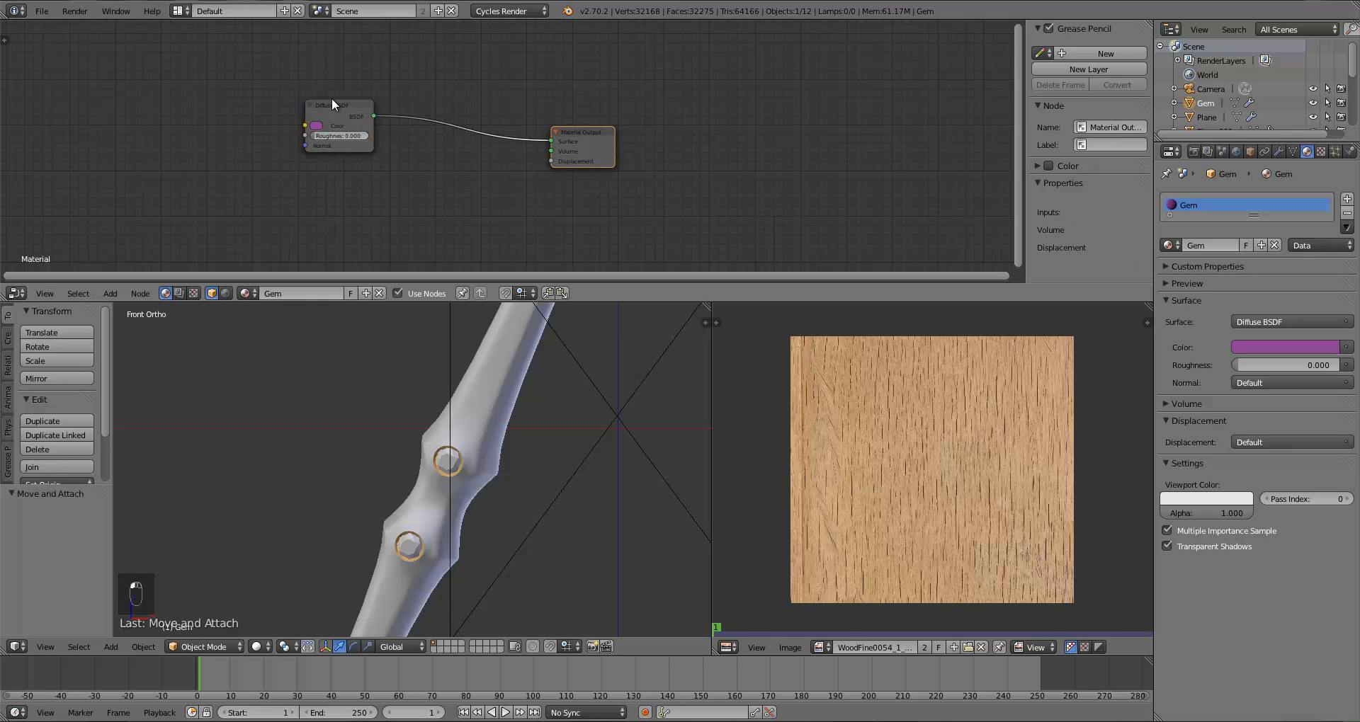
{"action": "left_click_drag", "start_coordinate": [331, 101], "coordinate": [307, 88]}
{"action": "key", "text": "a"}
{"action": "key", "text": "shift+a"}
{"action": "mouse_move", "coordinate": [387, 142]}
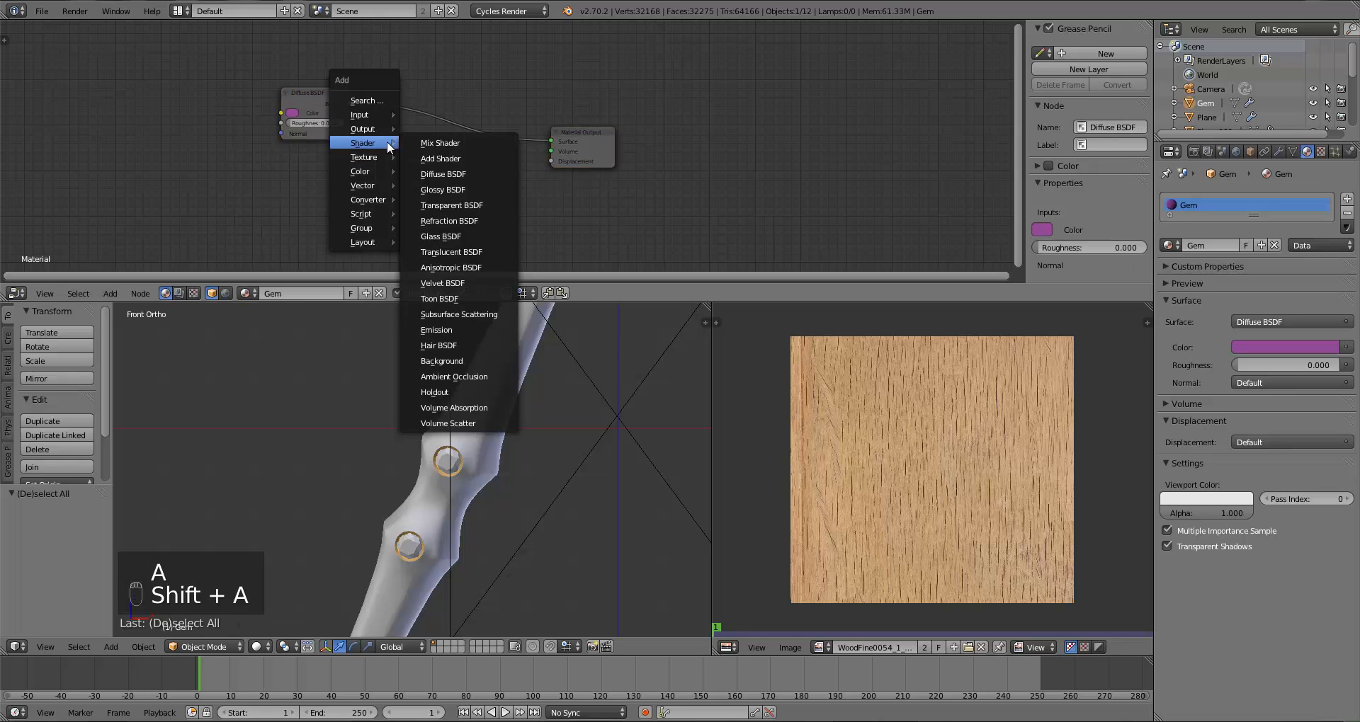
{"action": "left_click", "coordinate": [437, 235]}
{"action": "left_click", "coordinate": [338, 177]}
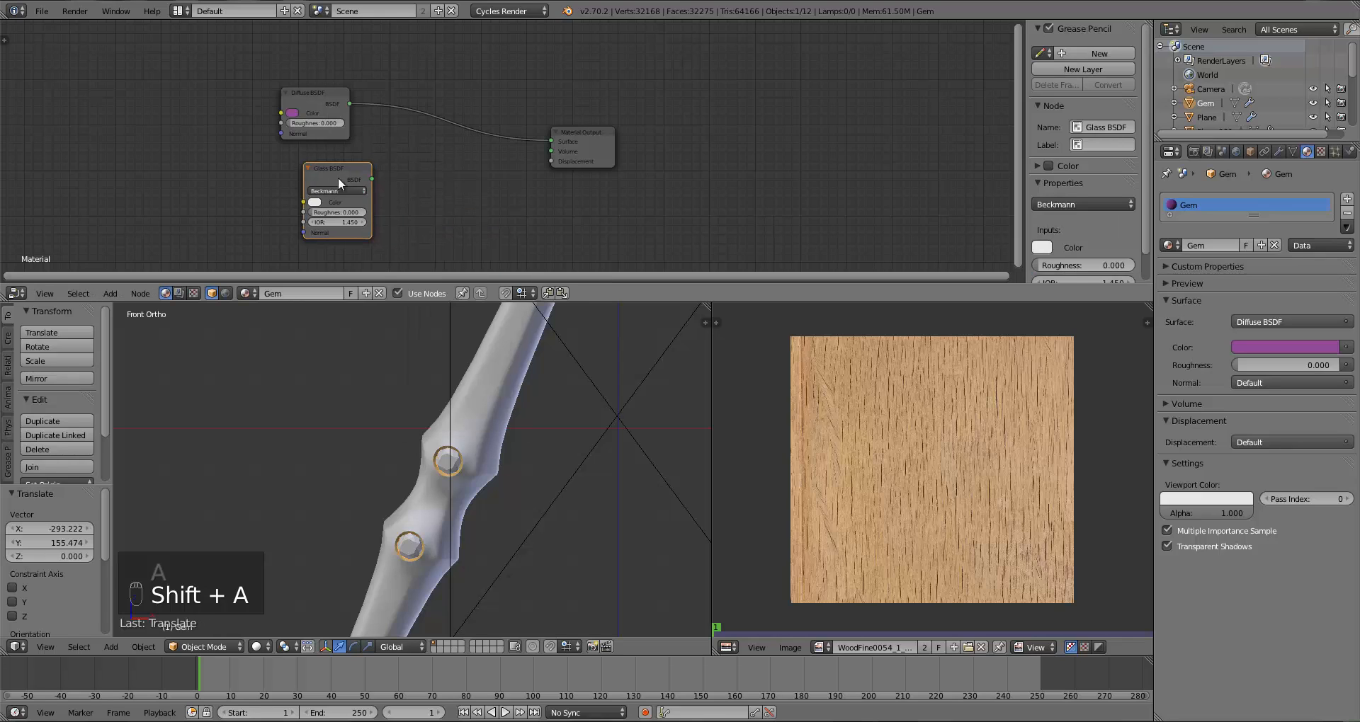
Step: Set the Glass BSDF colour to hex D377E7 and its roughness to 0.025
{"action": "left_click", "coordinate": [316, 204]}
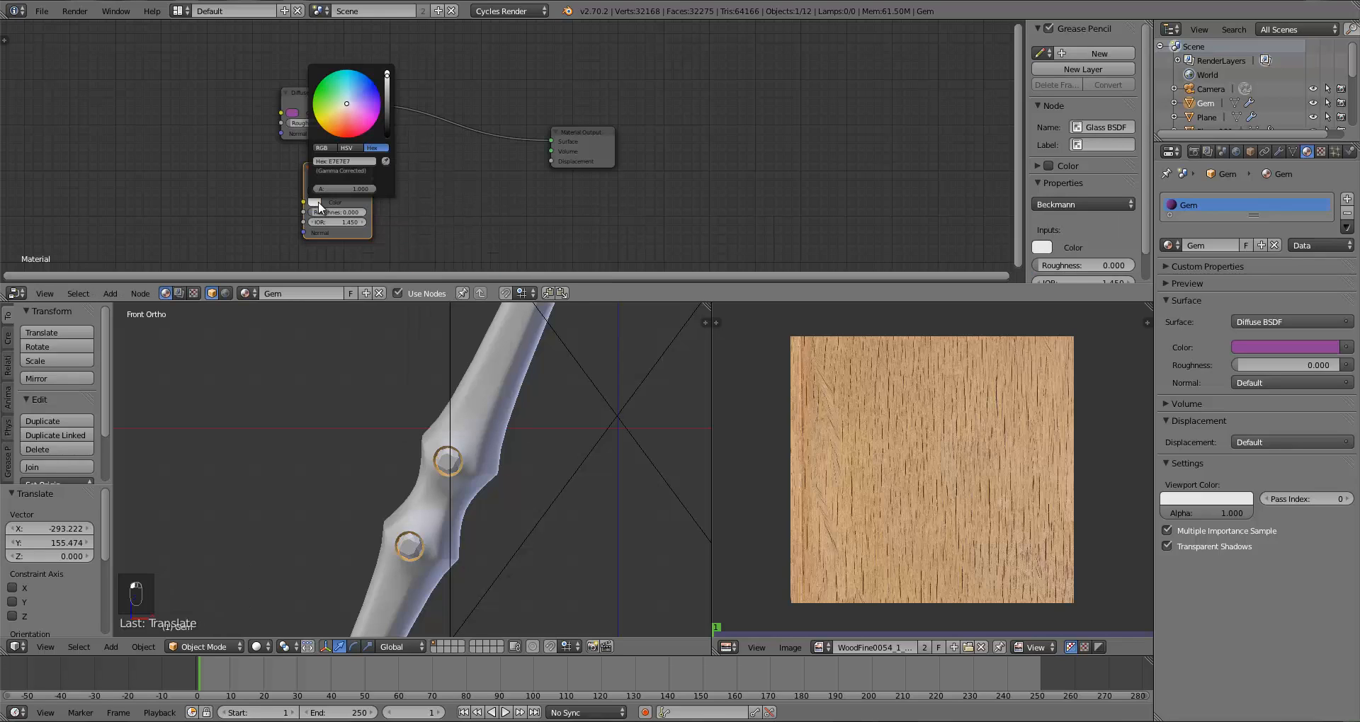
{"action": "left_click", "coordinate": [355, 165]}
{"action": "type", "text": "D377"}
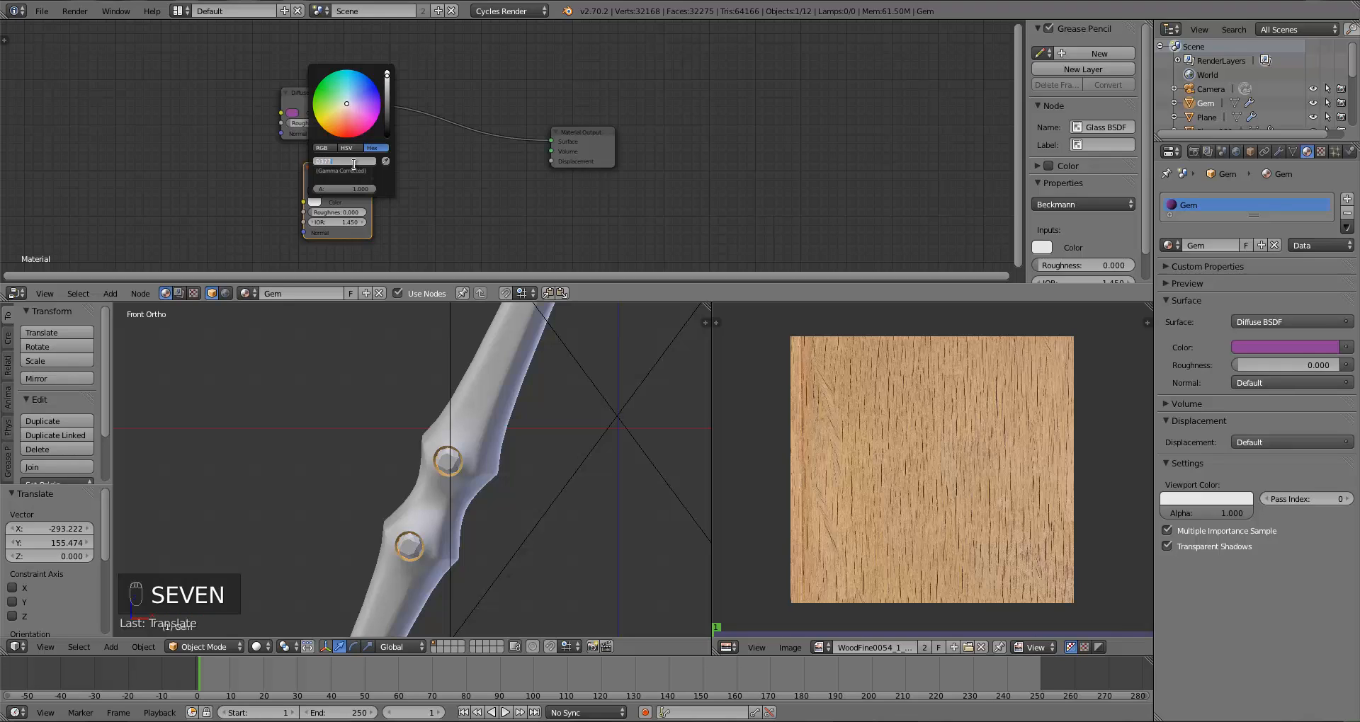
{"action": "type", "text": "E7"}
{"action": "key", "text": "Return"}
{"action": "left_click", "coordinate": [323, 167]}
{"action": "left_click_drag", "start_coordinate": [323, 167], "coordinate": [300, 167]}
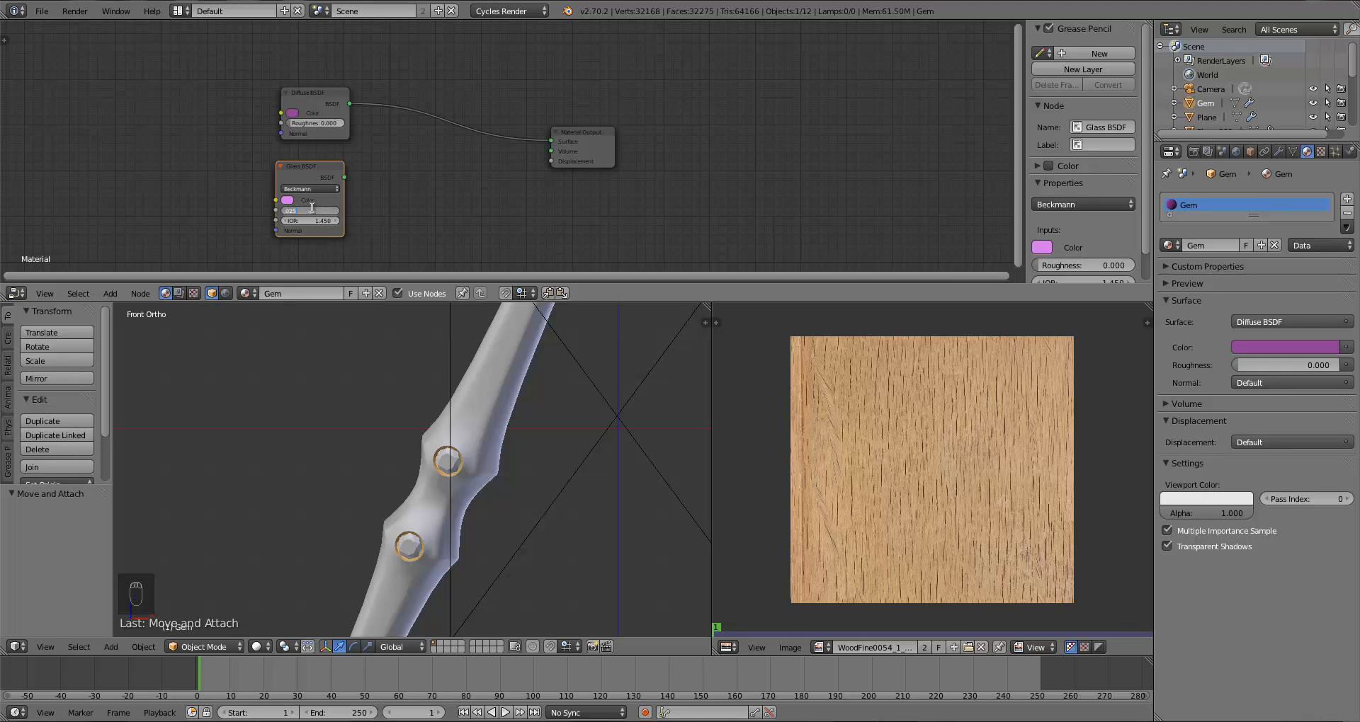
{"action": "key", "text": "Return"}
{"action": "left_click_drag", "start_coordinate": [299, 168], "coordinate": [308, 168]}
Step: Insert a Mix Shader before the Material Output and connect the Glass BSDF to its second shader input
{"action": "left_click_drag", "start_coordinate": [578, 141], "coordinate": [696, 143]}
{"action": "key", "text": "a"}
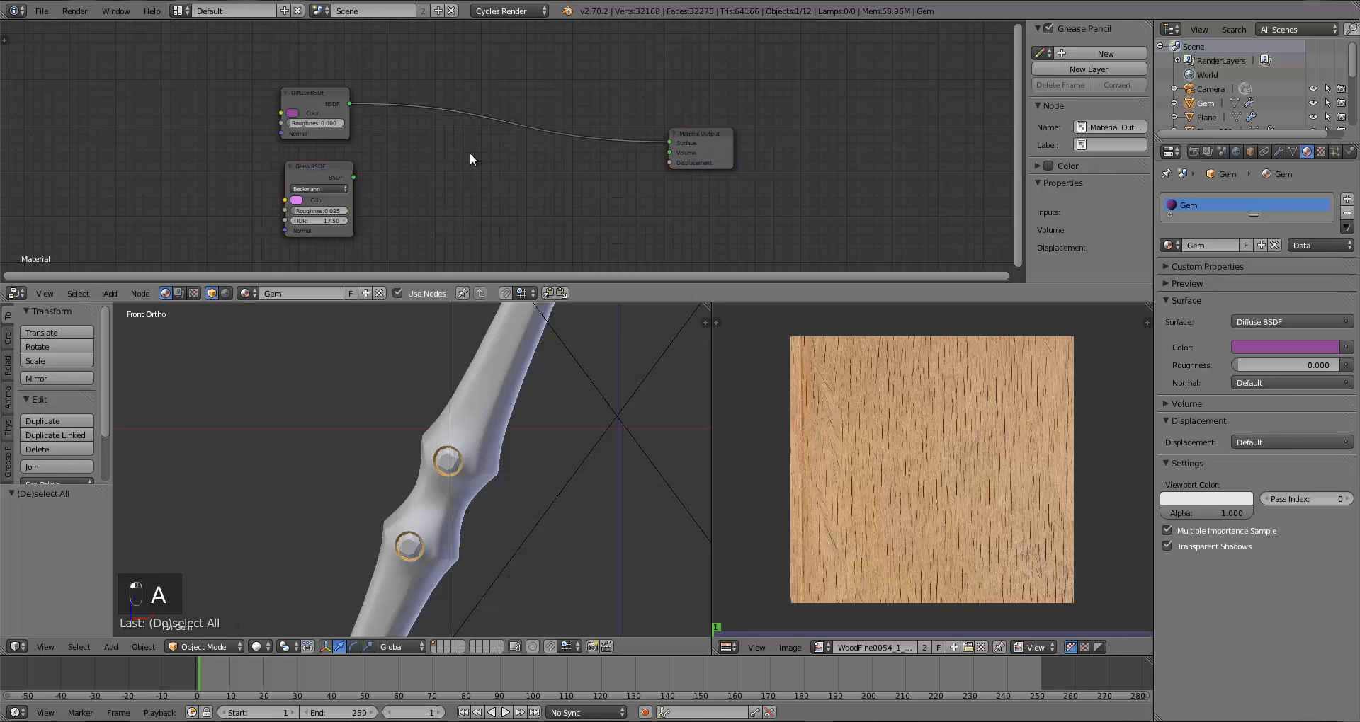
{"action": "key", "text": "shift+a"}
{"action": "mouse_move", "coordinate": [408, 119]}
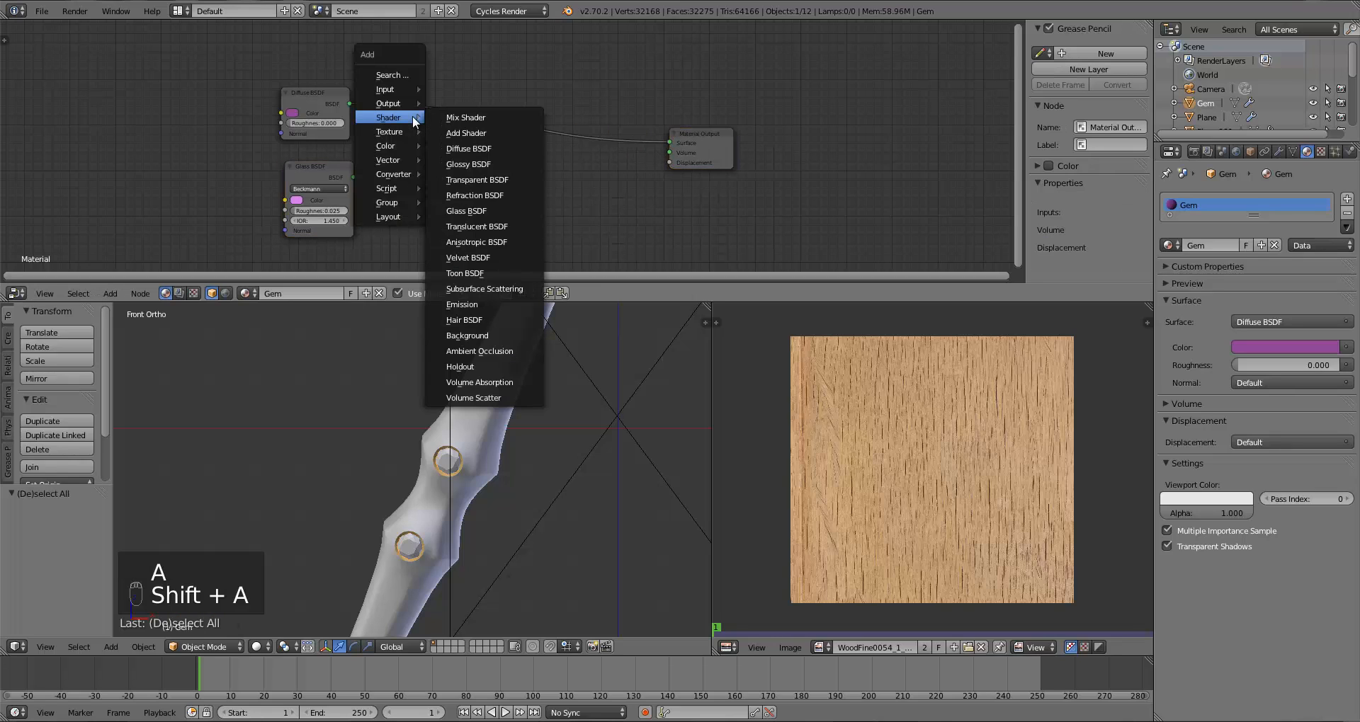
{"action": "left_click", "coordinate": [465, 118]}
{"action": "left_click", "coordinate": [451, 109]}
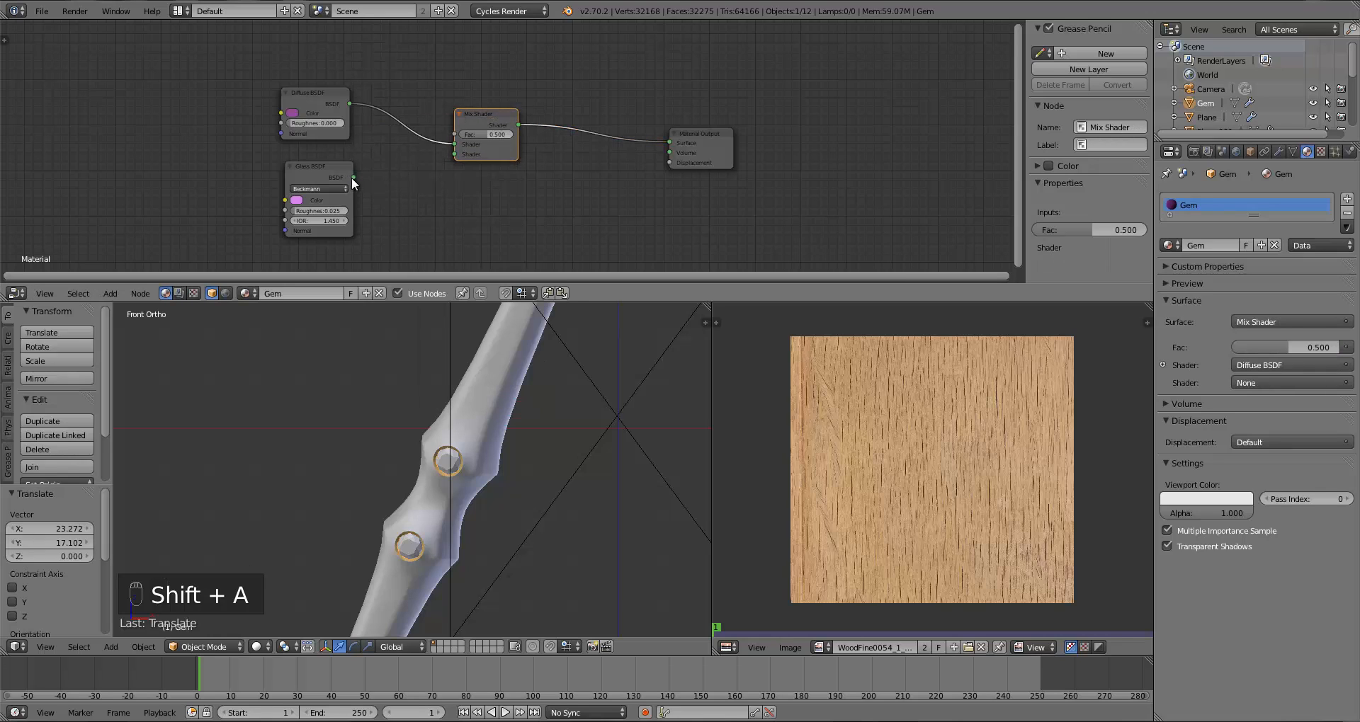
{"action": "left_click_drag", "start_coordinate": [352, 178], "coordinate": [452, 155]}
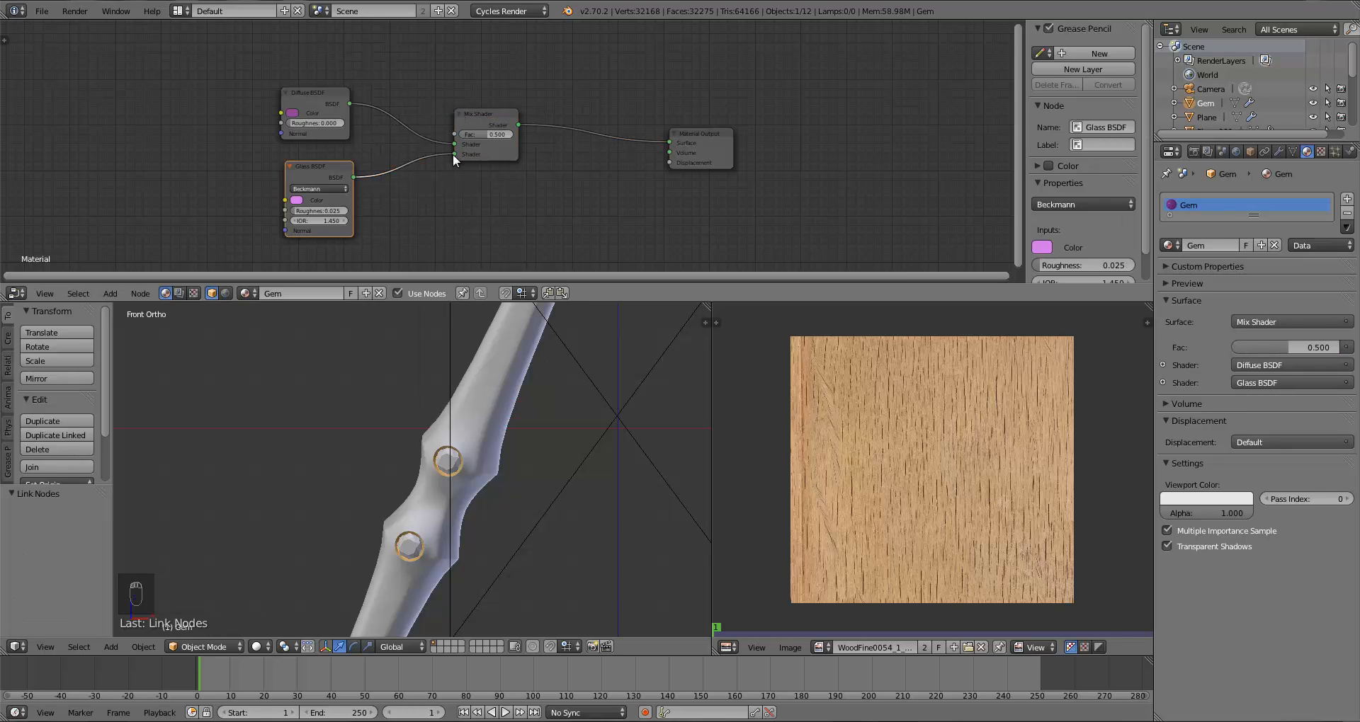
Step: Set the Mix Shader factor to 0.01
{"action": "left_click", "coordinate": [495, 134]}
{"action": "type", "text": "0.01"}
{"action": "key", "text": "Return"}
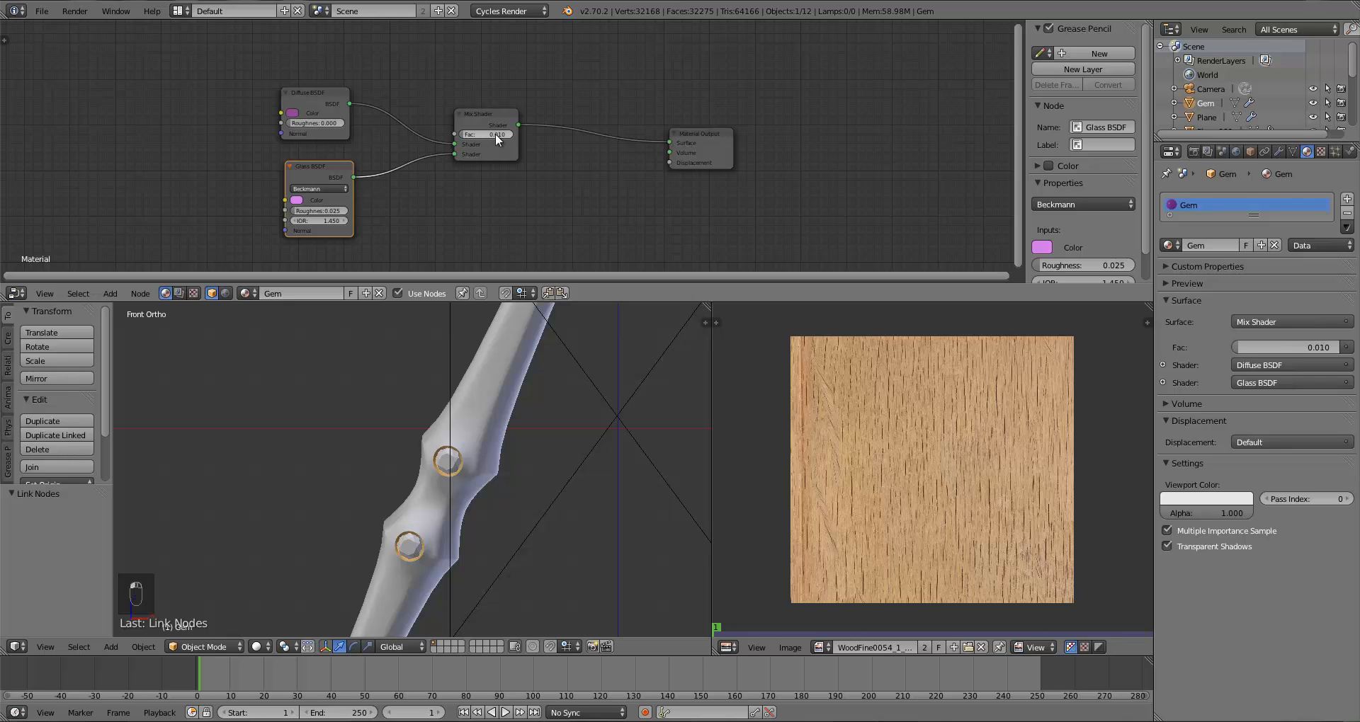
Step: Switch the viewport to rendered shading to preview the gem material
{"action": "left_click", "coordinate": [256, 647]}
{"action": "left_click", "coordinate": [295, 551]}
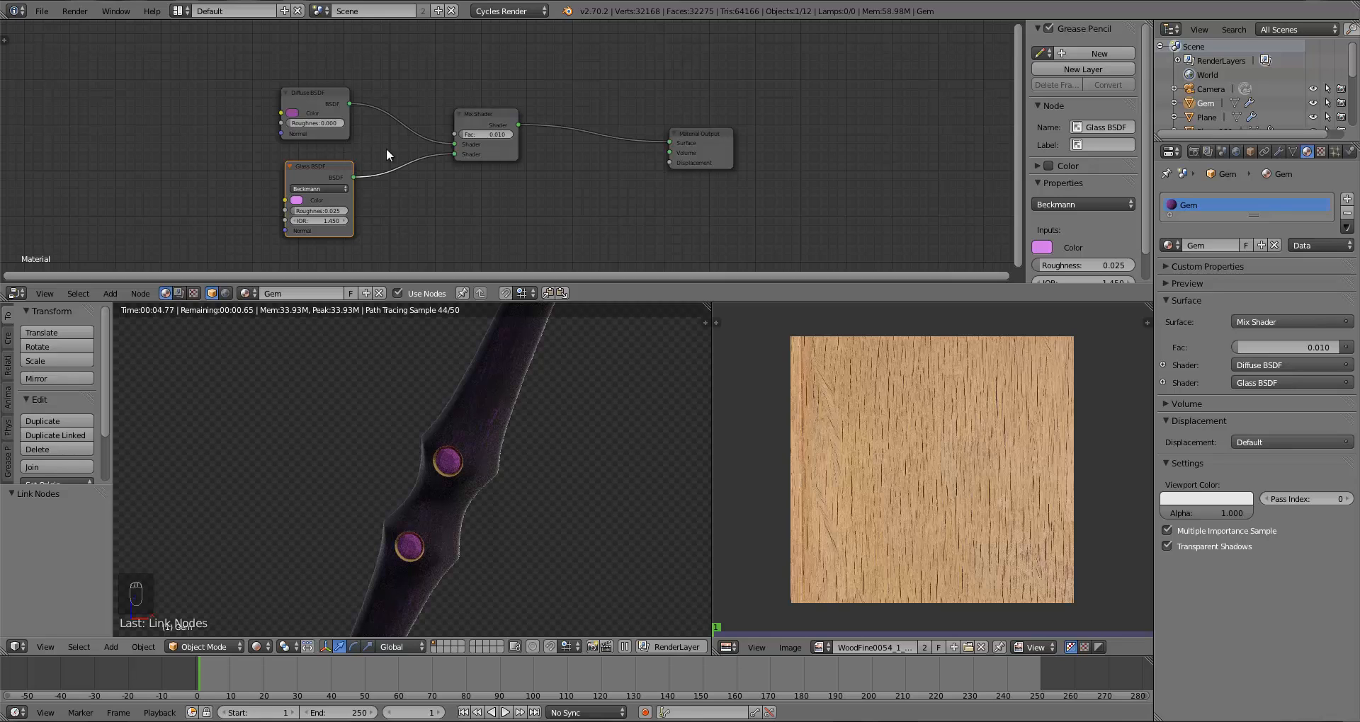
Step: Swap the Mix Shader inputs so Glass BSDF comes first and Diffuse BSDF second, and set the factor to 0.02
{"action": "left_click_drag", "start_coordinate": [449, 154], "coordinate": [378, 127]}
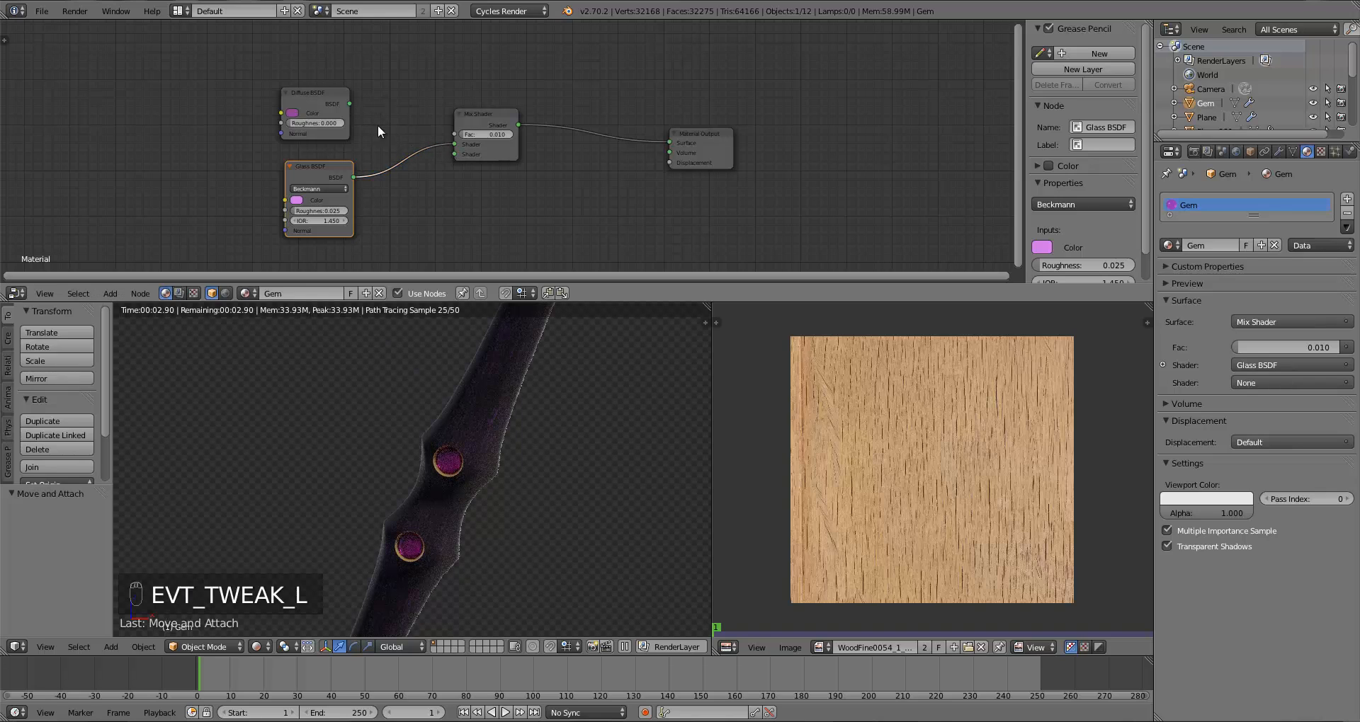
{"action": "left_click_drag", "start_coordinate": [452, 151], "coordinate": [453, 151]}
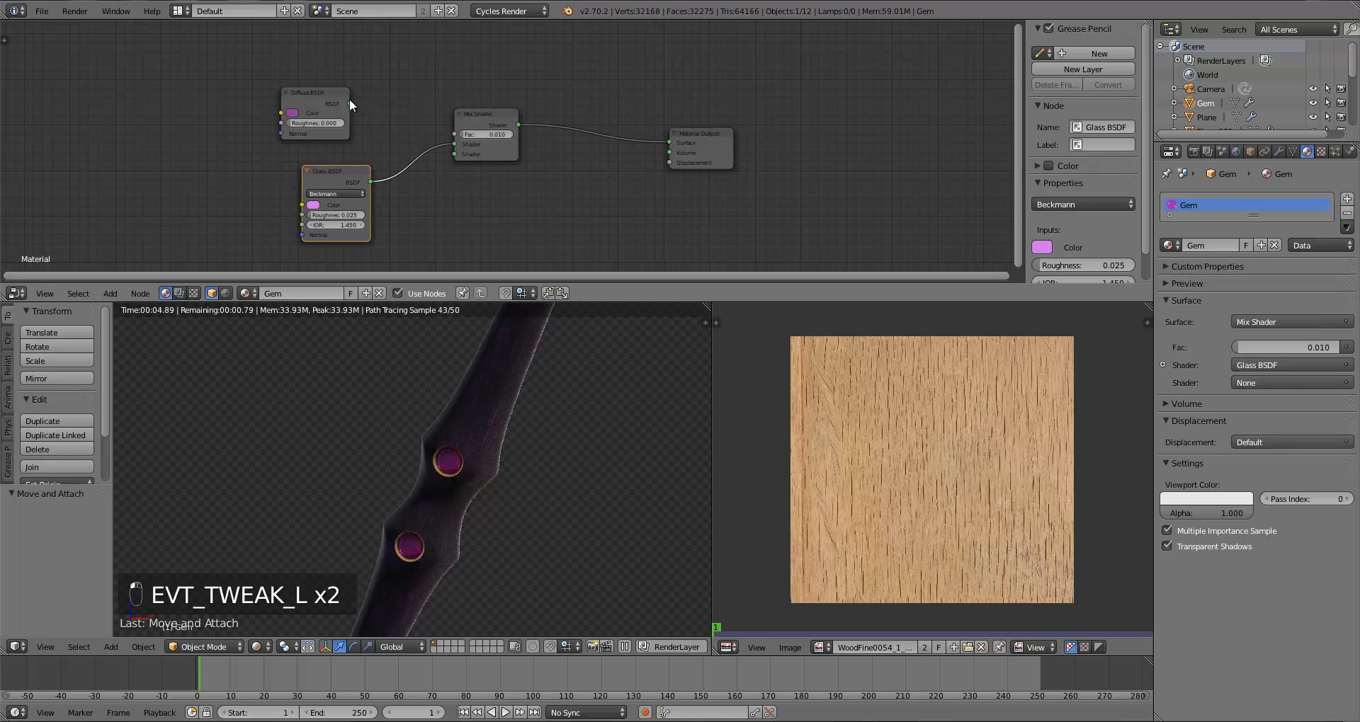
{"action": "left_click_drag", "start_coordinate": [350, 104], "coordinate": [454, 153]}
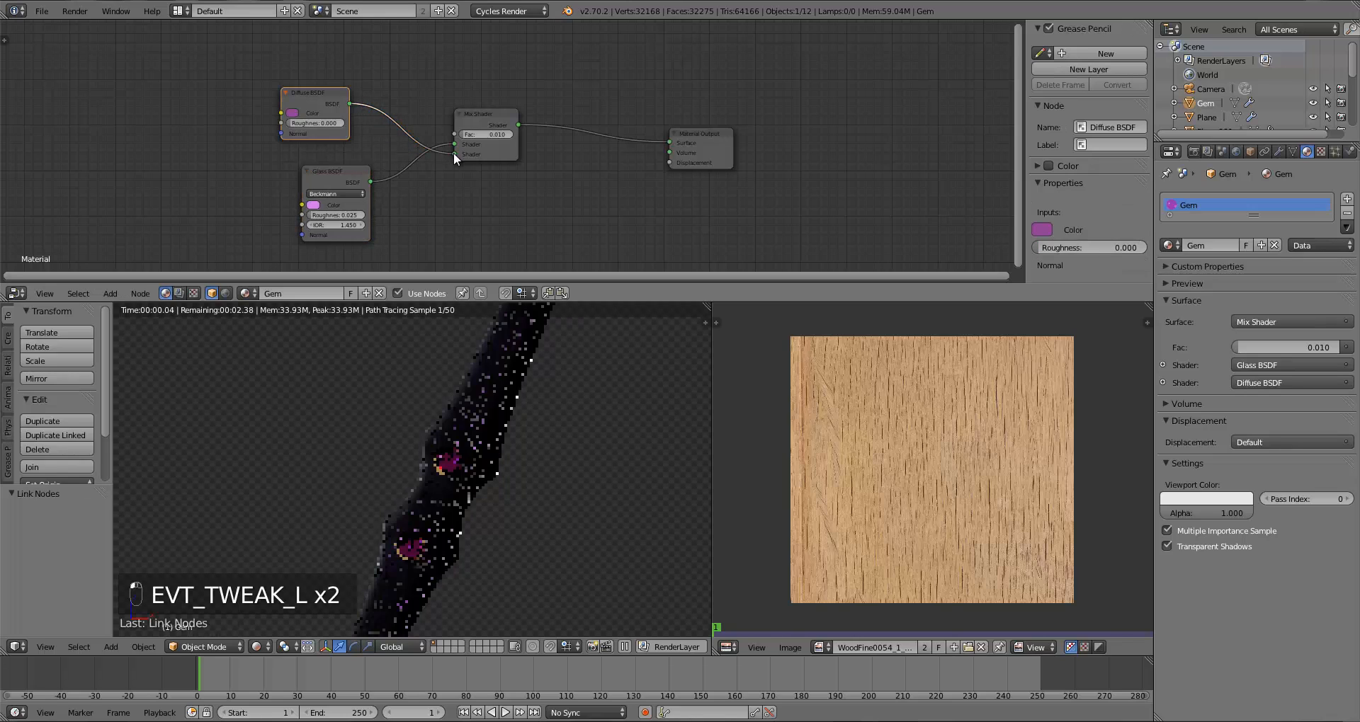
{"action": "left_click", "coordinate": [490, 133]}
{"action": "type", "text": ".02"}
{"action": "key", "text": "Return"}
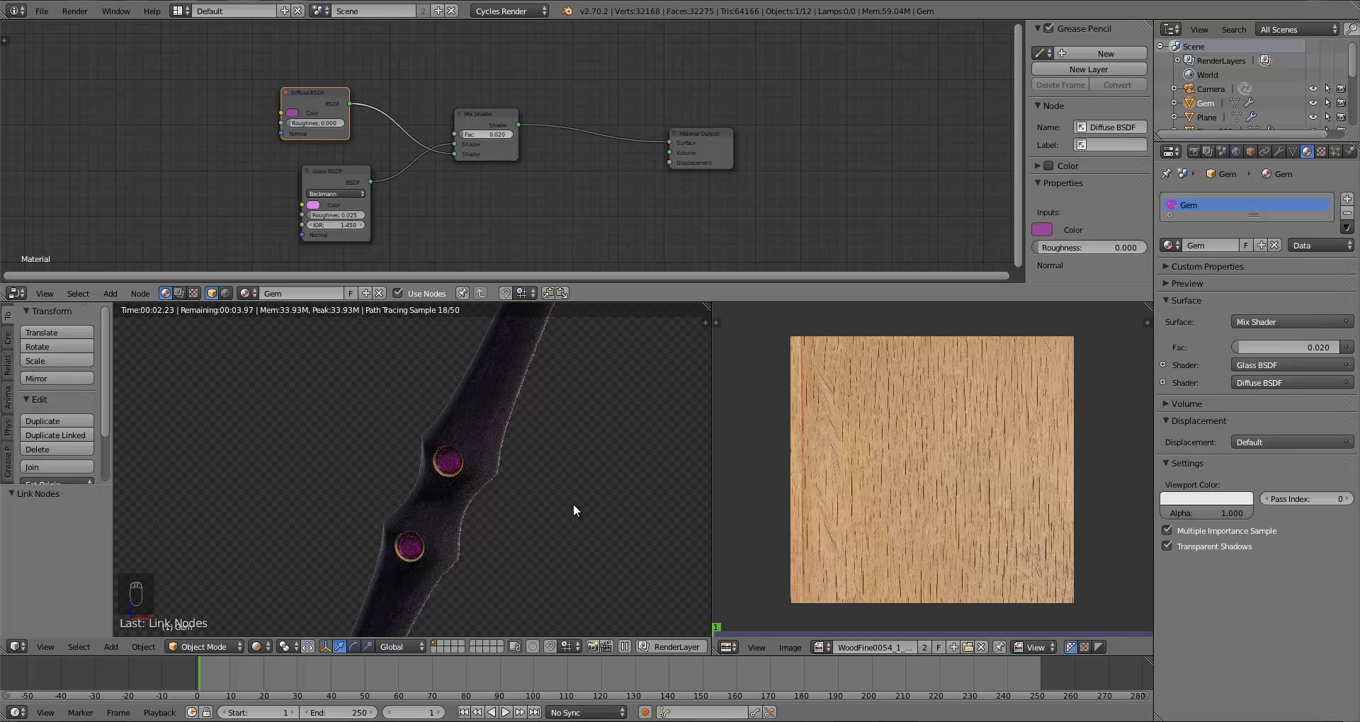
Step: Preview the scythe in rendered shading from the camera view
{"action": "key", "text": "z"}
{"action": "key", "text": "z"}
{"action": "key", "text": "z"}
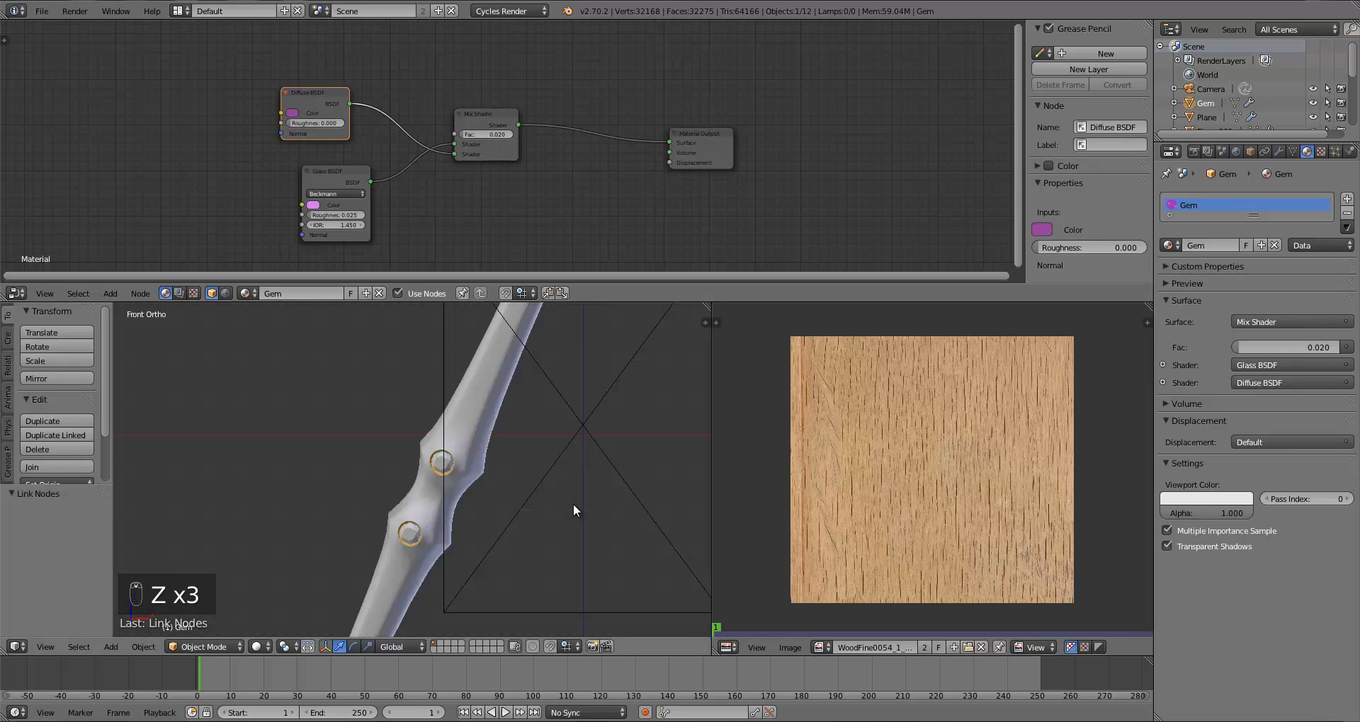
{"action": "key", "text": "KP_0"}
{"action": "key", "text": "a"}
{"action": "key", "text": "a"}
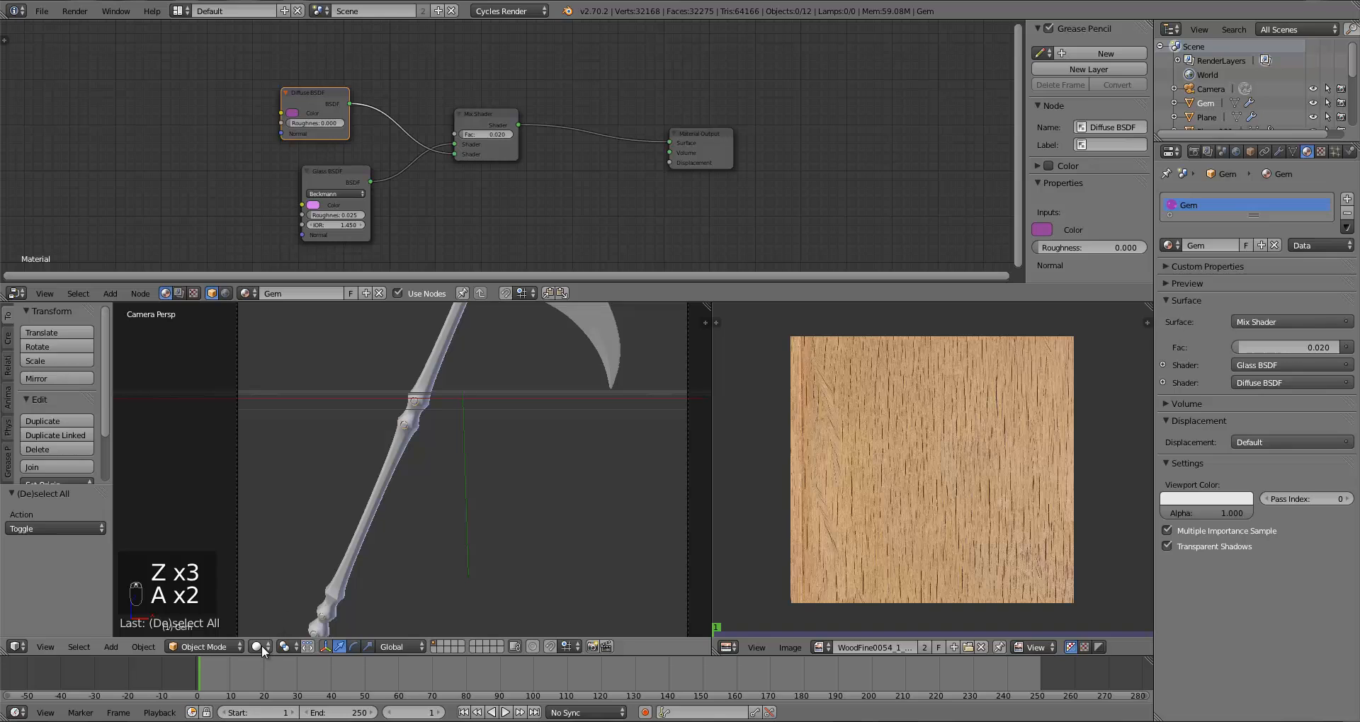
{"action": "left_click", "coordinate": [261, 645]}
{"action": "left_click", "coordinate": [290, 545]}
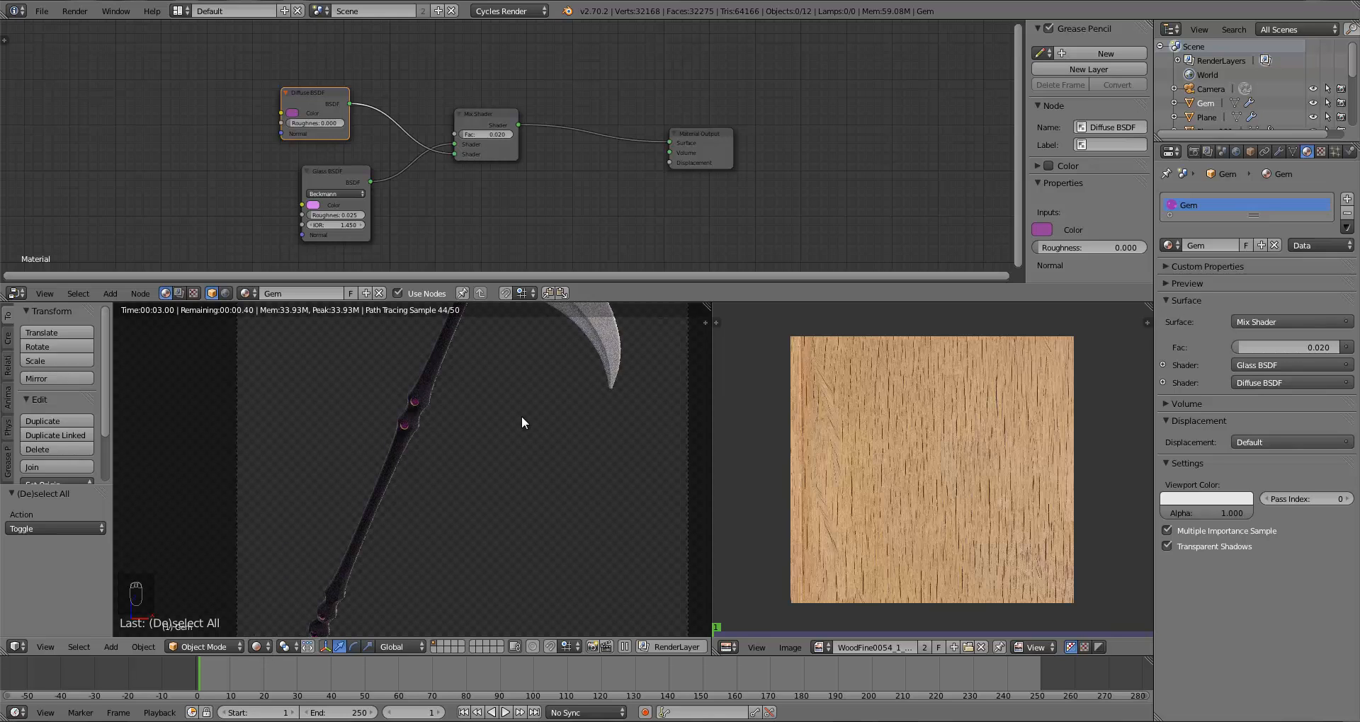
Step: Open the World settings and inspect the background colour
{"action": "left_click", "coordinate": [1236, 151]}
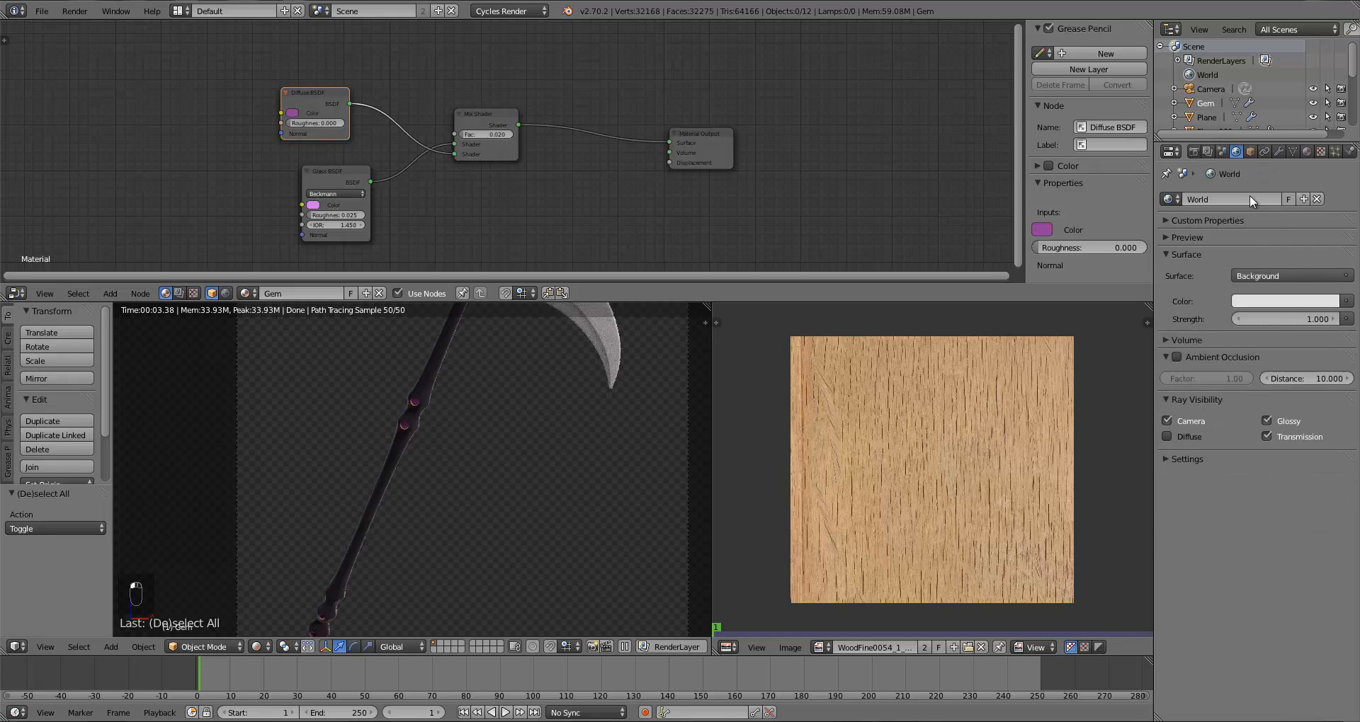
{"action": "left_click", "coordinate": [1285, 301]}
{"action": "left_click", "coordinate": [1330, 106]}
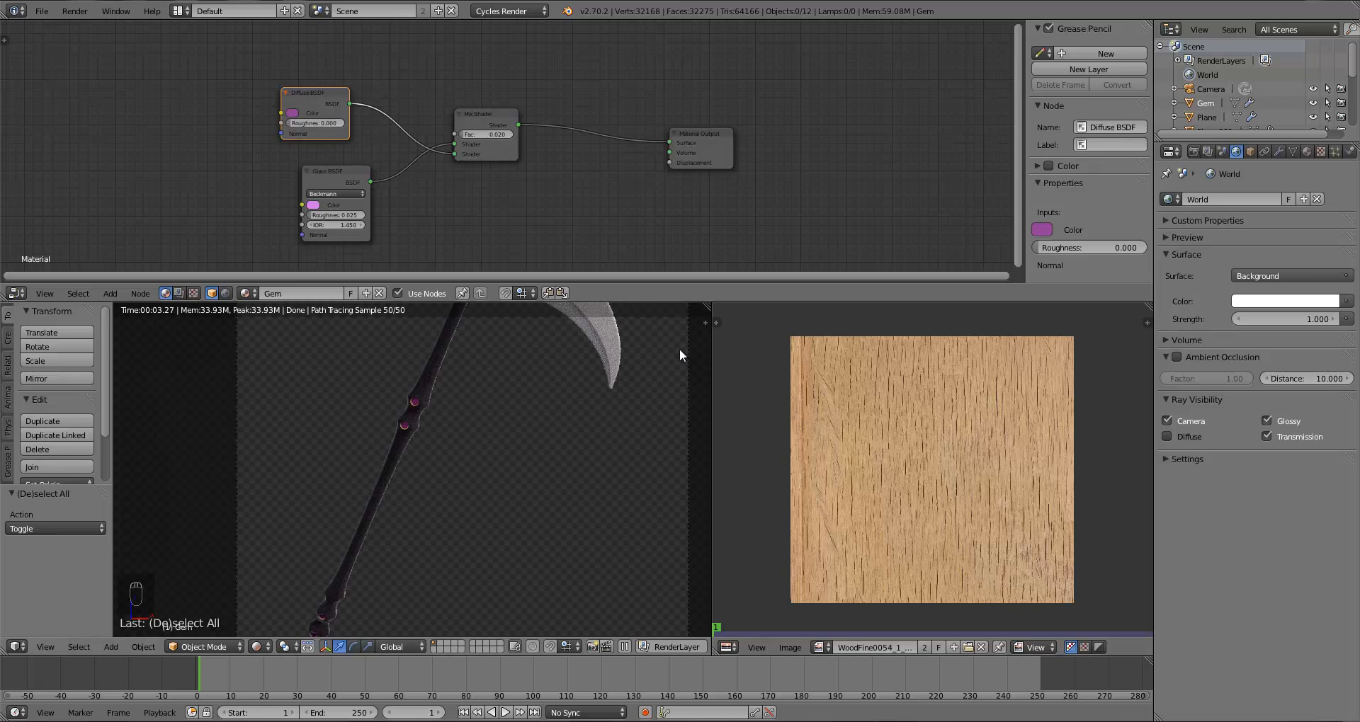
Step: Brighten the Glass BSDF and Diffuse BSDF colours of the Gem material
{"action": "left_click", "coordinate": [313, 206]}
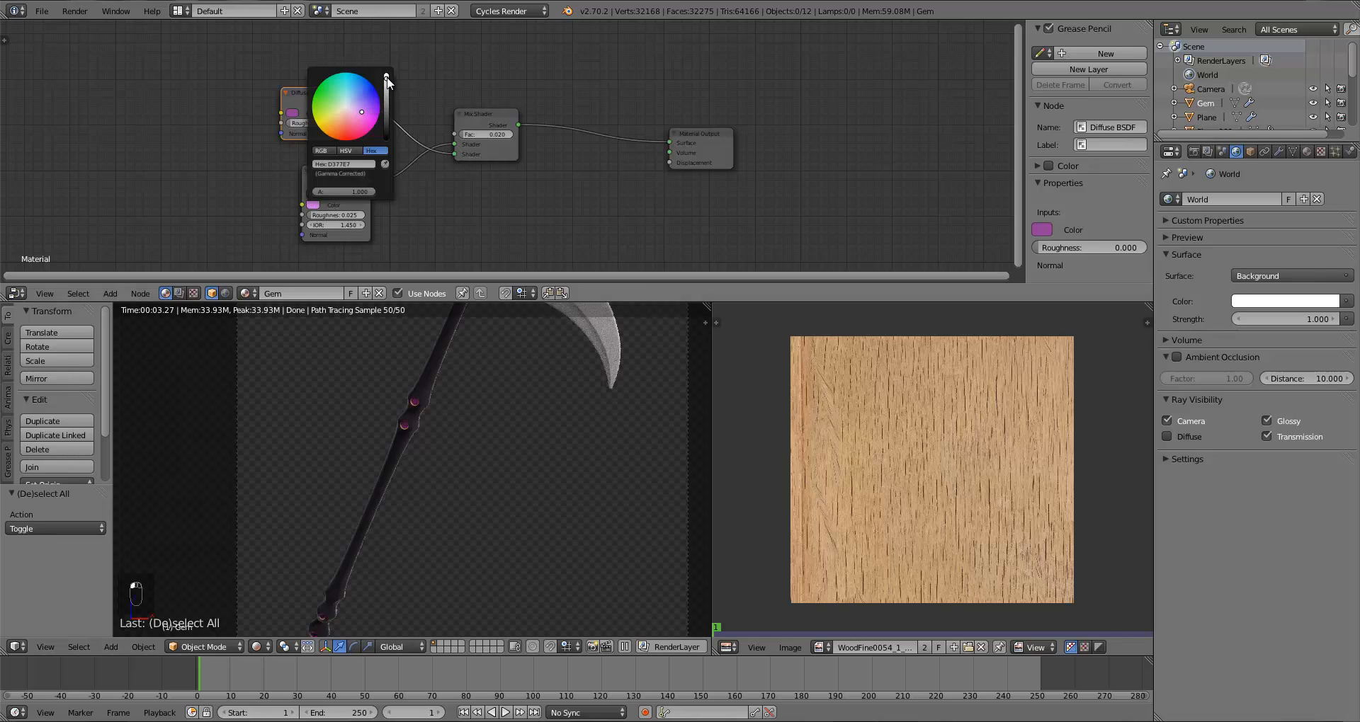
{"action": "left_click_drag", "start_coordinate": [387, 77], "coordinate": [390, 67]}
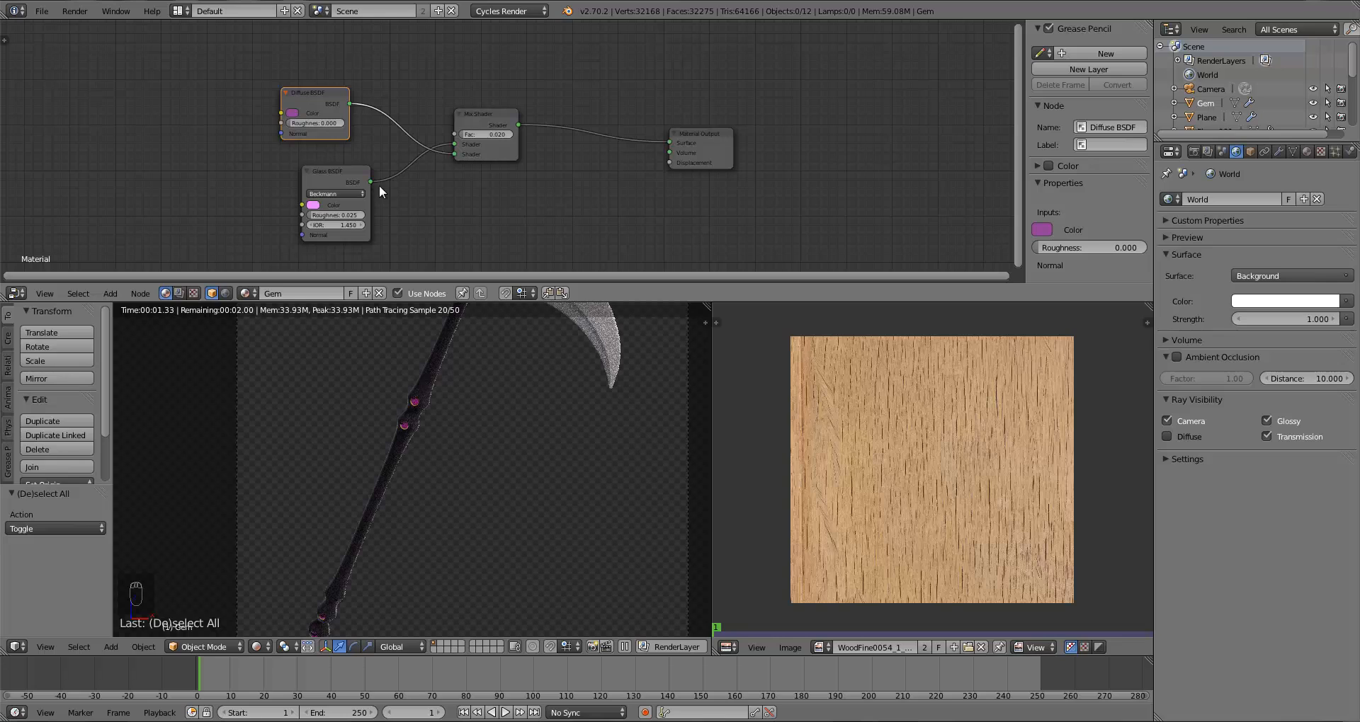
{"action": "left_click", "coordinate": [292, 112]}
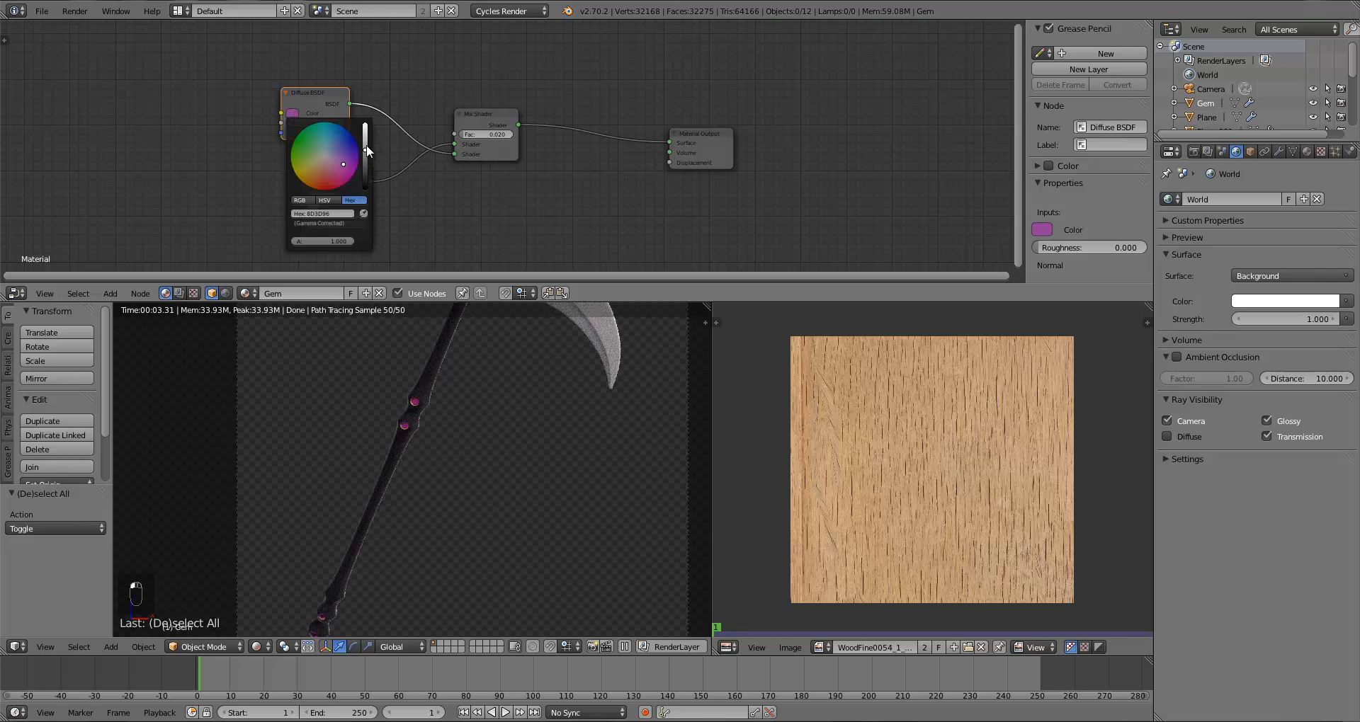
{"action": "left_click_drag", "start_coordinate": [367, 145], "coordinate": [367, 144]}
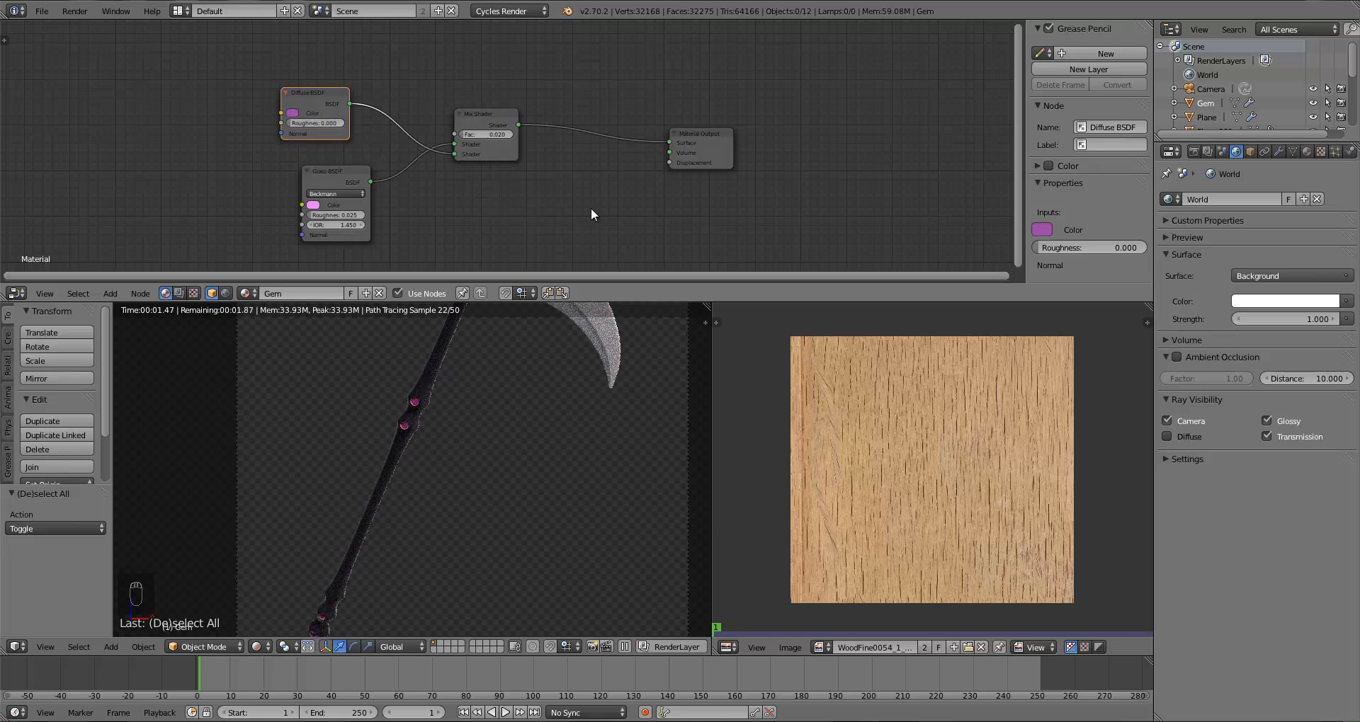
Step: Examine the rendered scythe through the camera, then return the viewport to solid shading
{"action": "scroll", "coordinate": [533, 485], "scroll_direction": "down", "scroll_amount": 1}
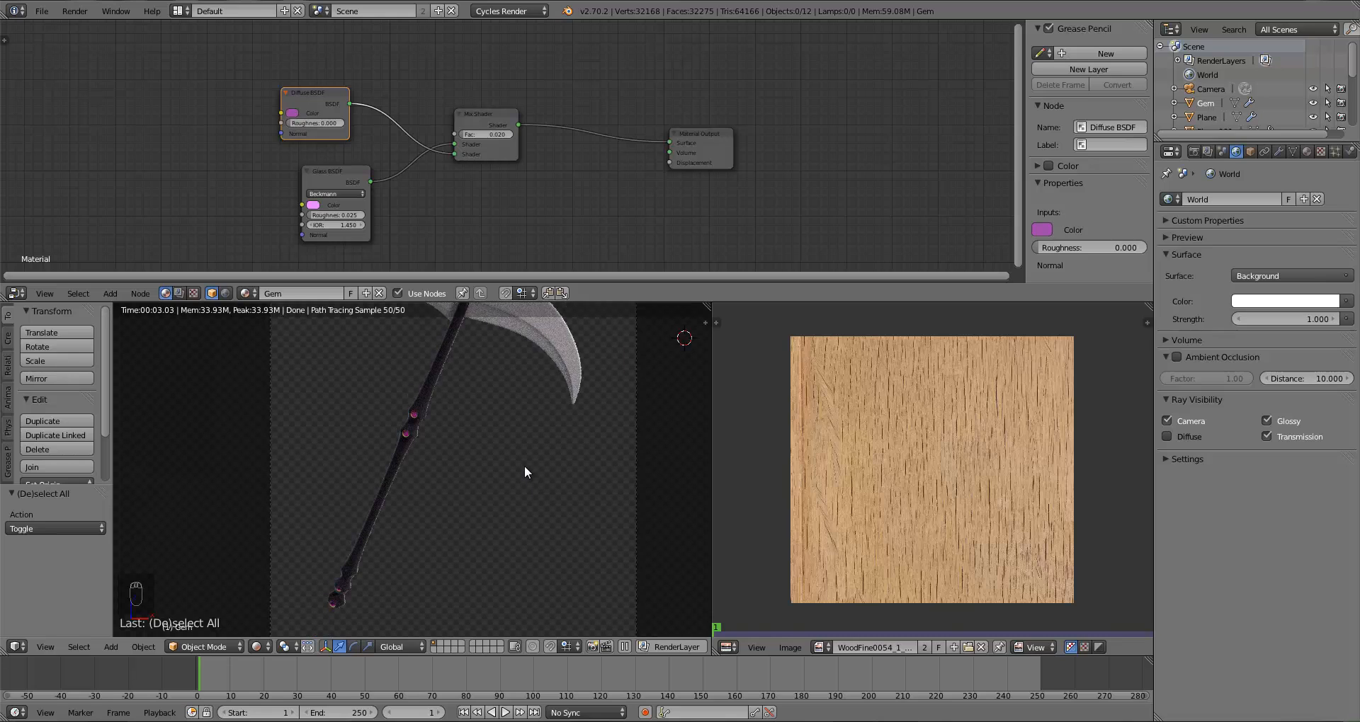
{"action": "scroll", "coordinate": [524, 469], "scroll_direction": "down", "scroll_amount": 1}
{"action": "middle_click_drag", "start_coordinate": [549, 389], "coordinate": [541, 449], "text": "shift"}
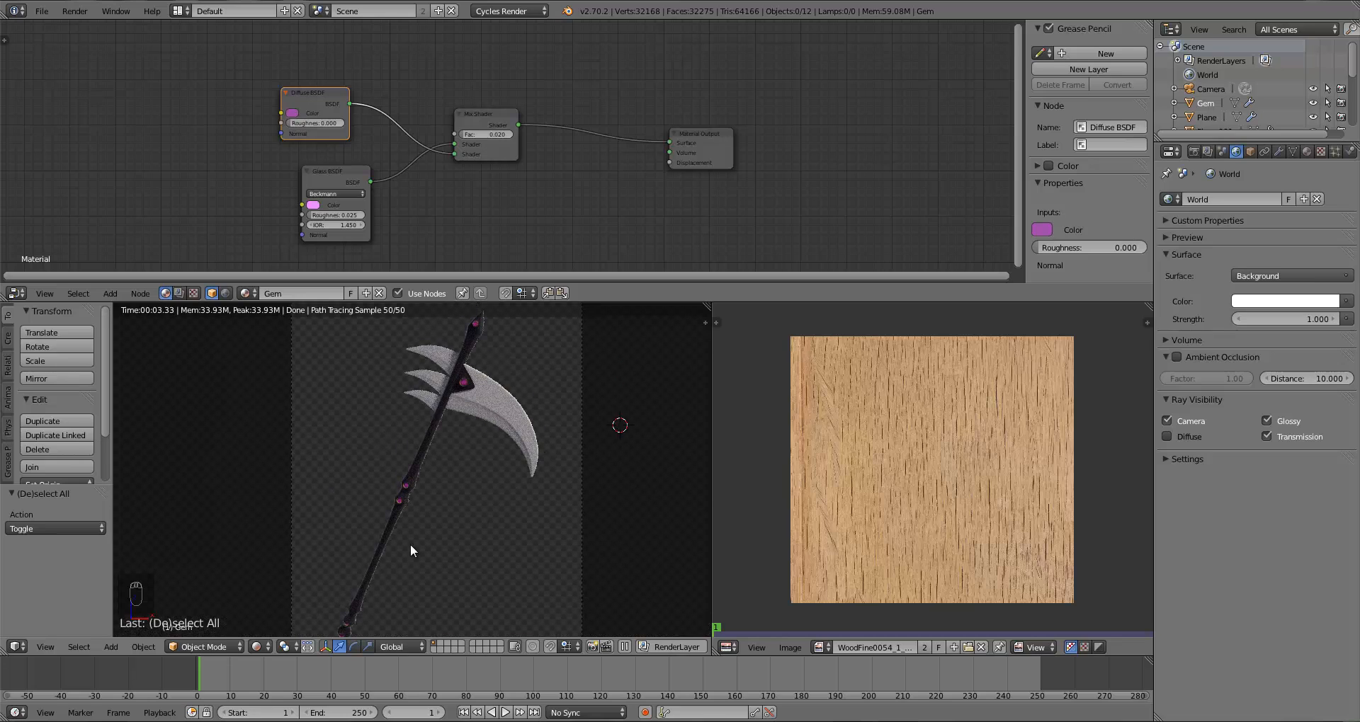
{"action": "middle_click_drag", "start_coordinate": [419, 544], "coordinate": [427, 535], "text": "shift"}
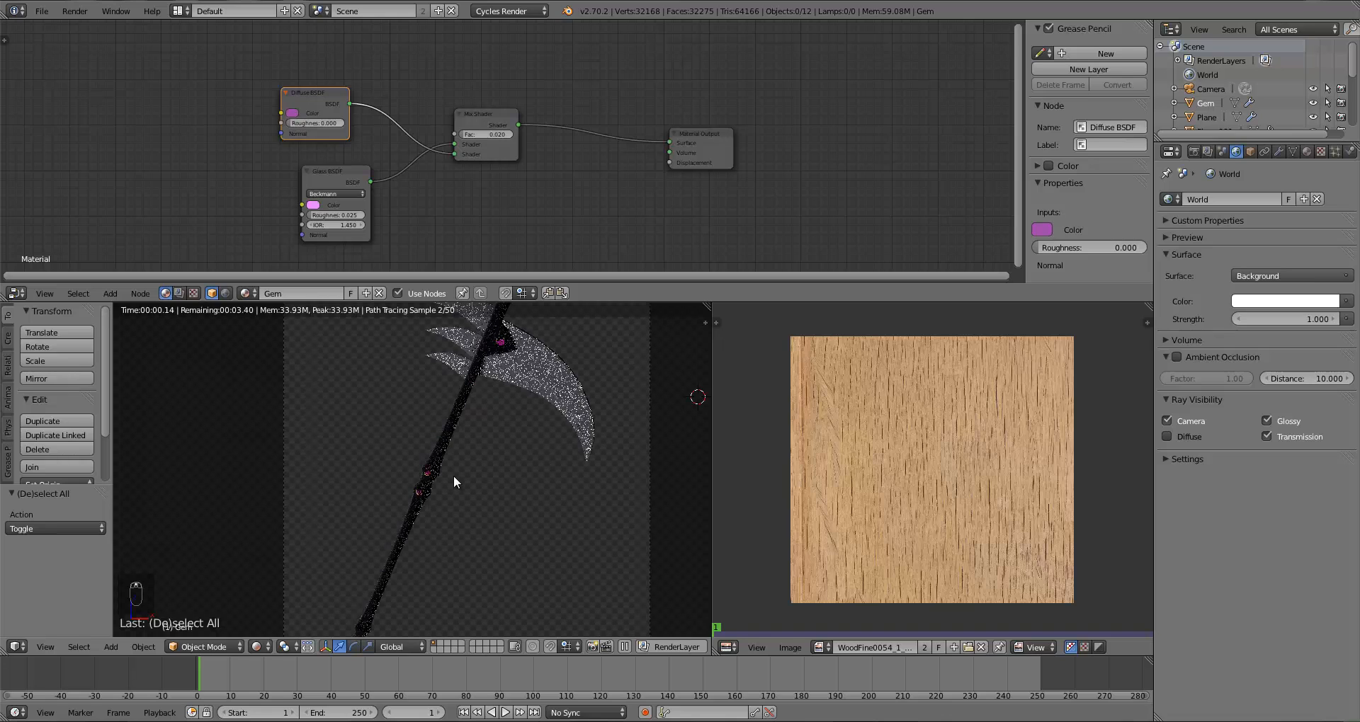
{"action": "key", "text": "z"}
{"action": "key", "text": "z"}
{"action": "scroll", "coordinate": [453, 475], "scroll_direction": "down", "scroll_amount": 2}
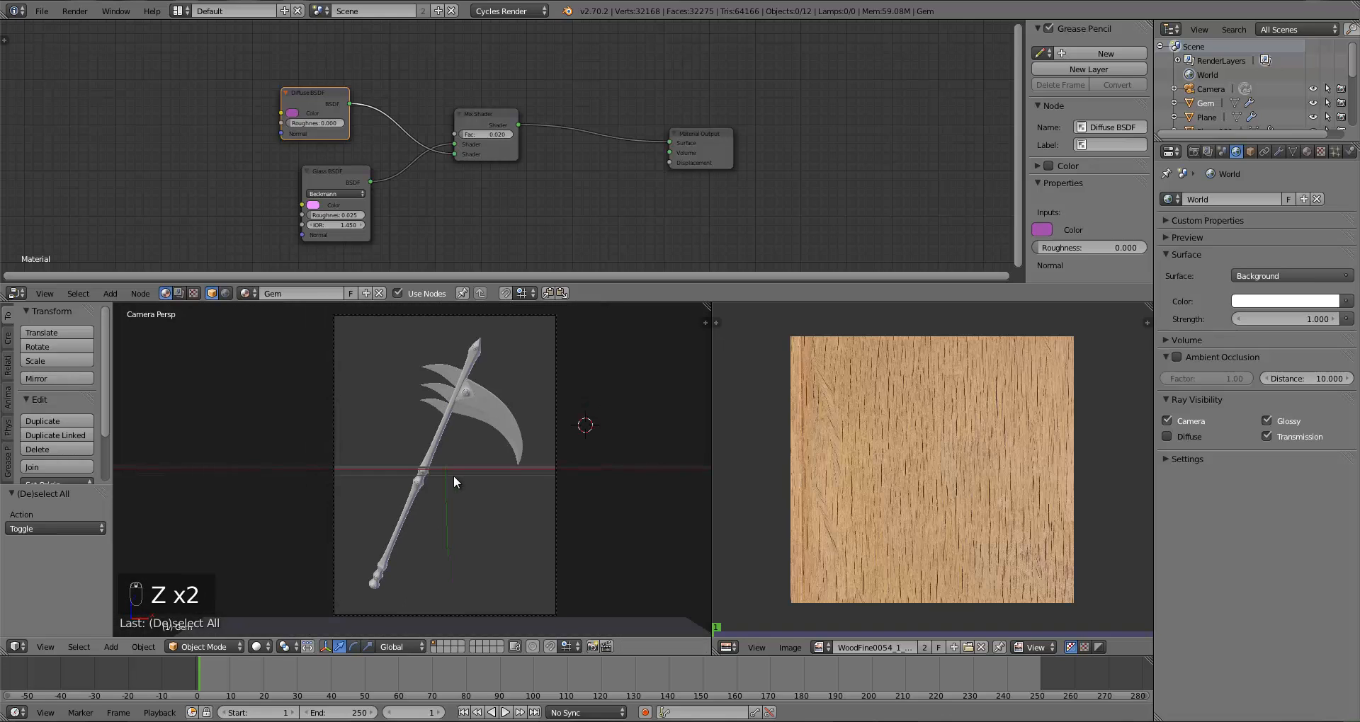
Step: Save the file and merge the editors into a single full-size 3D viewport
{"action": "key", "text": "ctrl+s"}
{"action": "left_click", "coordinate": [453, 475]}
{"action": "left_click_drag", "start_coordinate": [709, 306], "coordinate": [807, 316]}
{"action": "left_click_drag", "start_coordinate": [1149, 307], "coordinate": [1132, 259]}
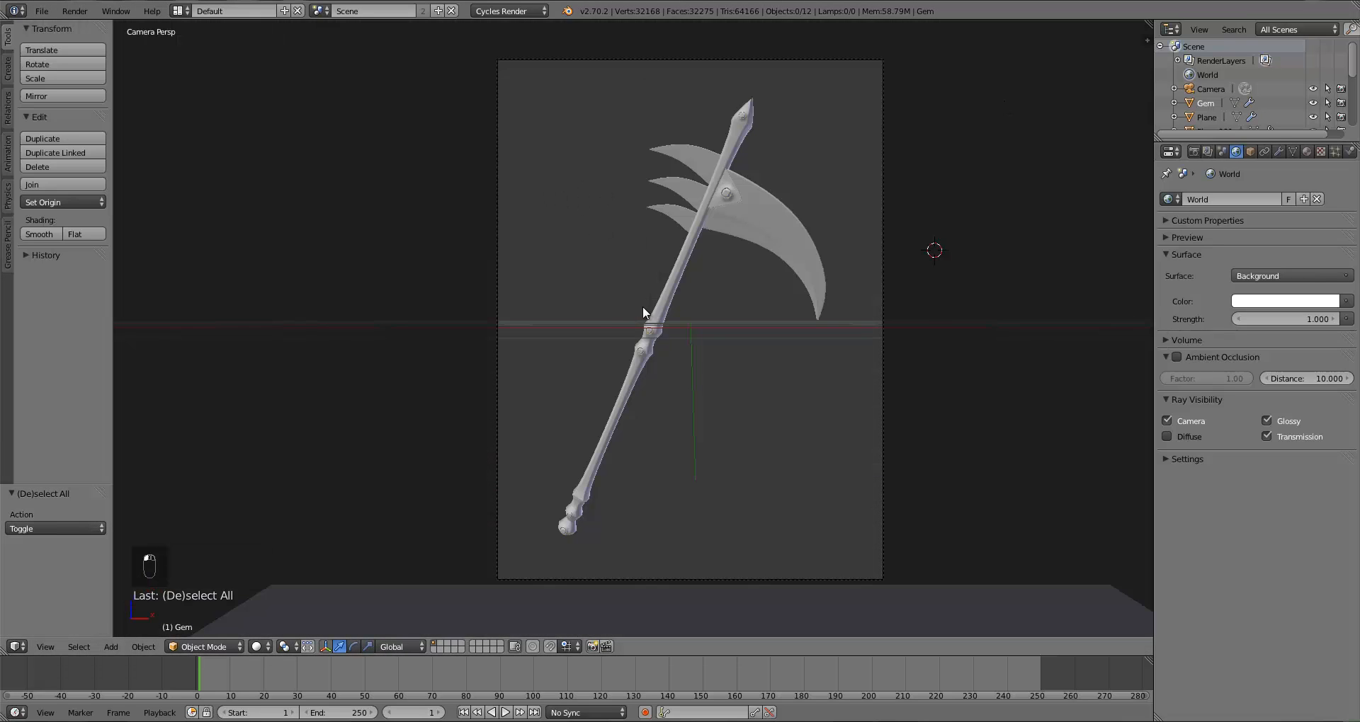
Step: Select the scythe blade and enter Edit Mode
{"action": "middle_click_drag", "start_coordinate": [643, 306], "coordinate": [524, 327], "text": "shift"}
{"action": "key", "text": "KP_1"}
{"action": "scroll", "coordinate": [596, 400], "scroll_direction": "down", "scroll_amount": 8}
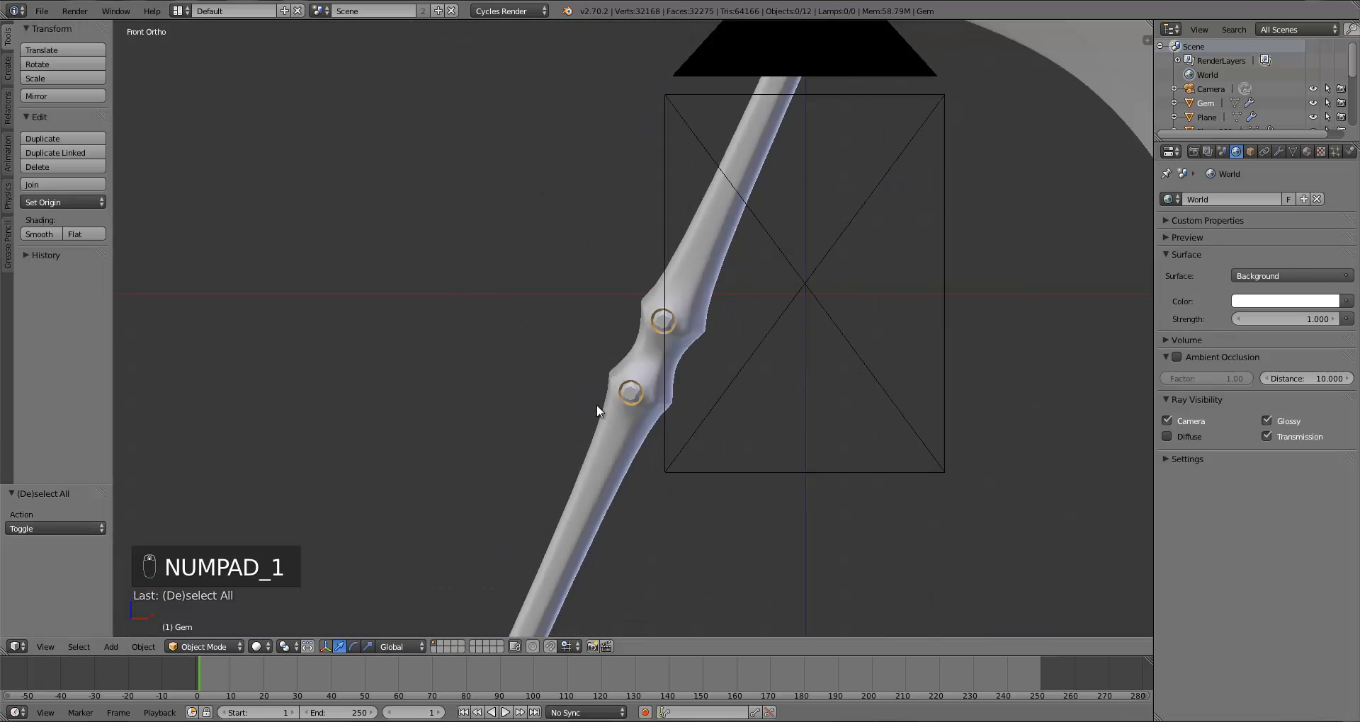
{"action": "scroll", "coordinate": [510, 460], "scroll_direction": "up", "scroll_amount": 5}
{"action": "right_click", "coordinate": [592, 371]}
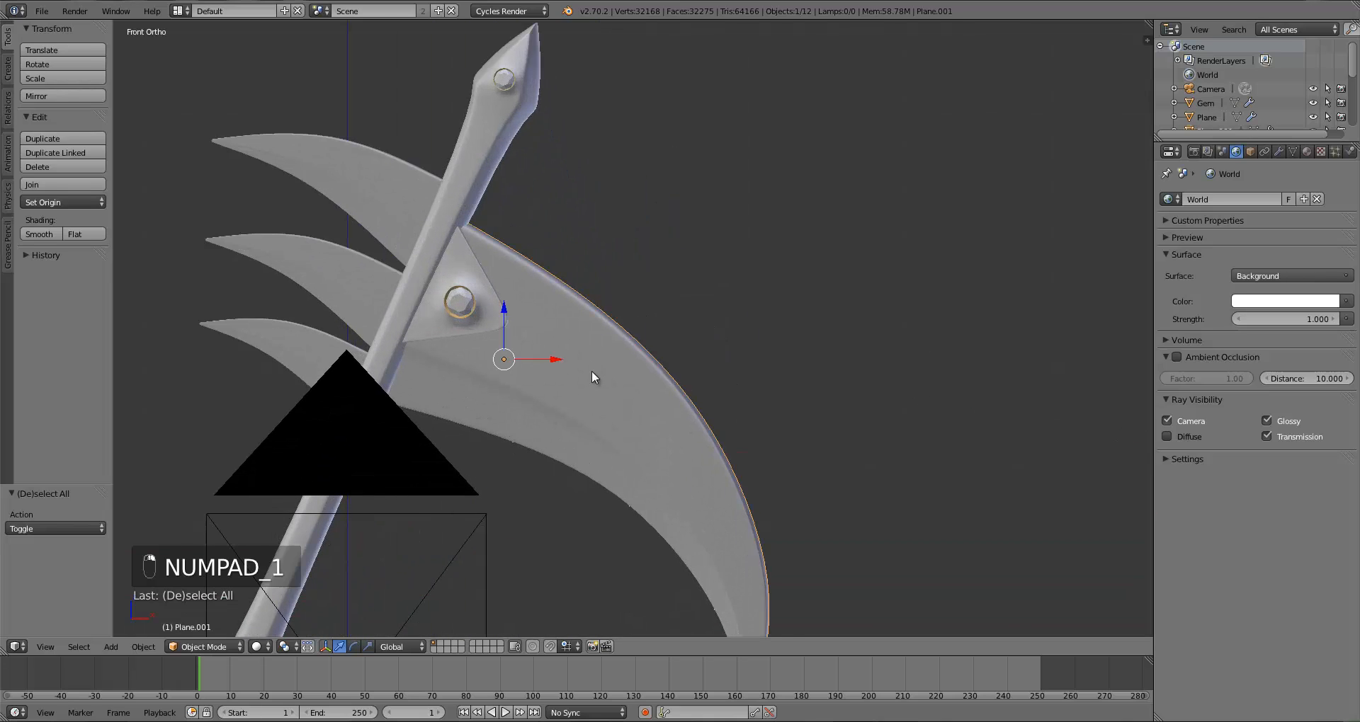
{"action": "middle_click_drag", "start_coordinate": [597, 444], "coordinate": [627, 418], "text": "shift"}
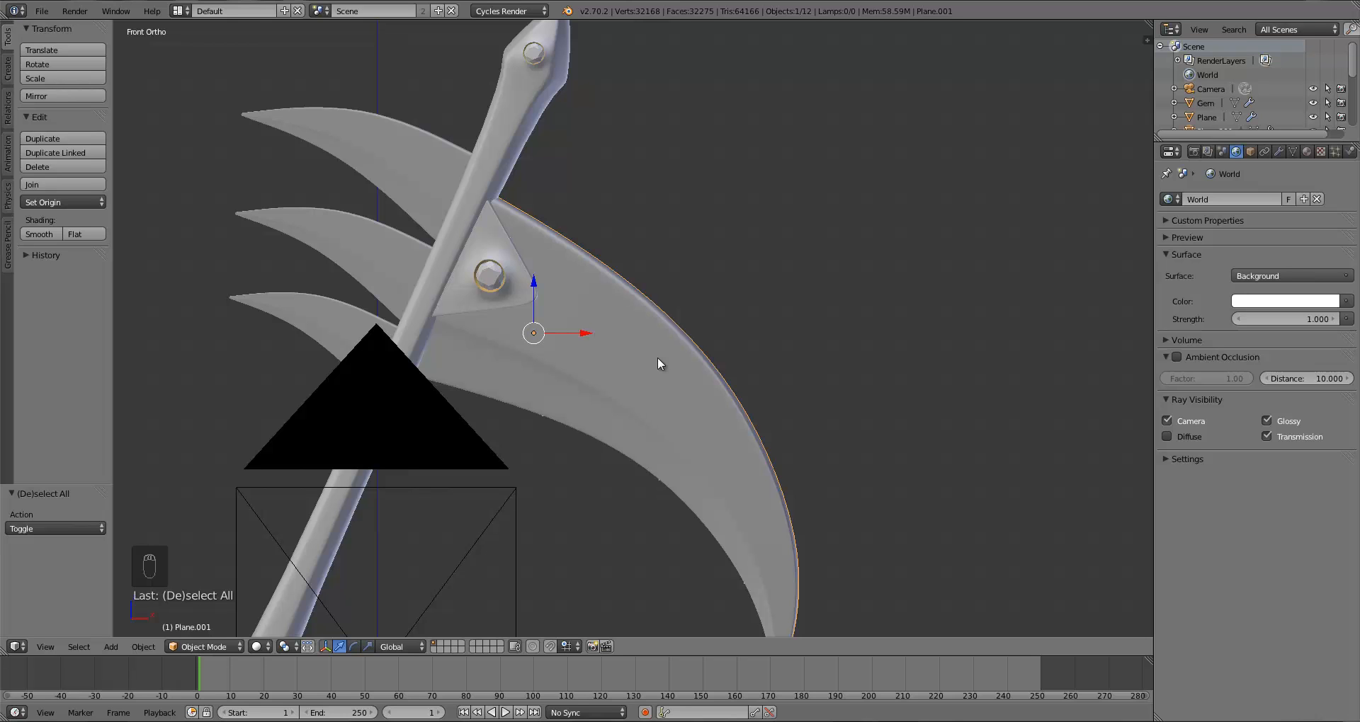
{"action": "key", "text": "a"}
{"action": "right_click", "coordinate": [623, 350]}
{"action": "scroll", "coordinate": [623, 350], "scroll_direction": "down", "scroll_amount": 7}
{"action": "middle_click_drag", "start_coordinate": [675, 332], "coordinate": [711, 435]}
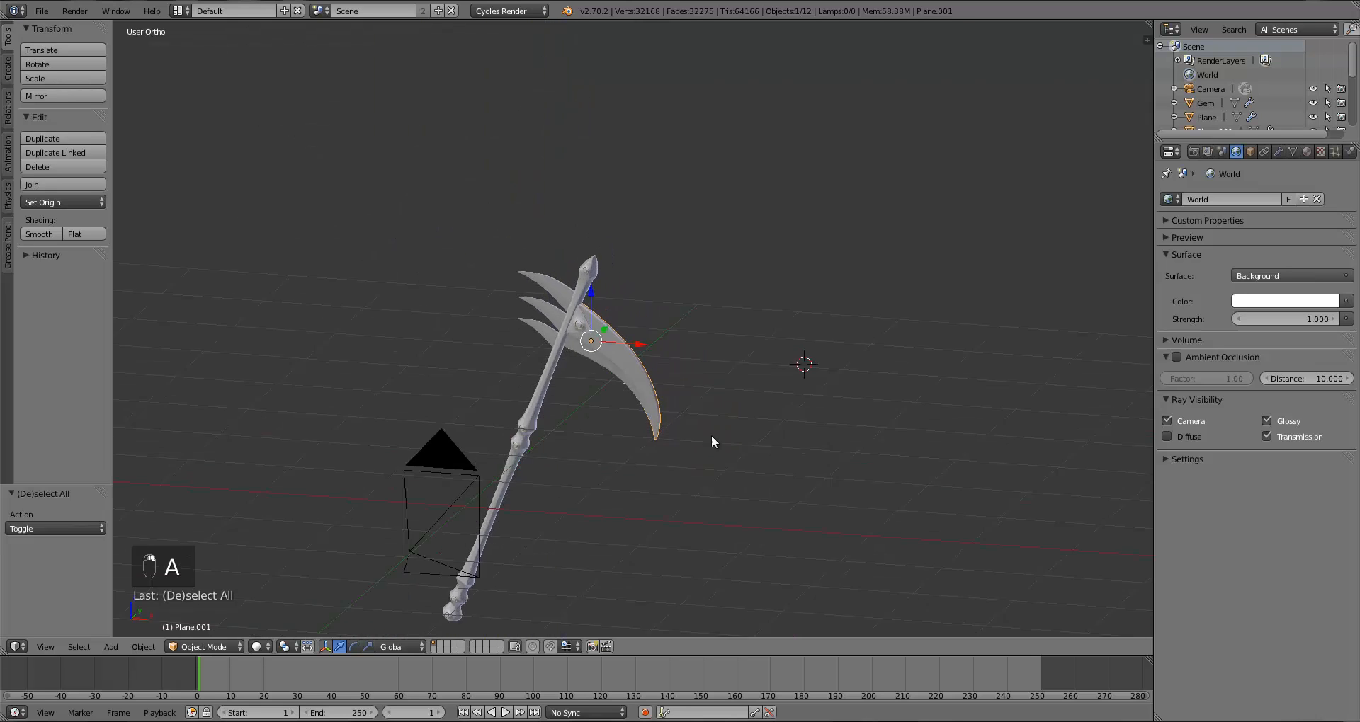
{"action": "scroll", "coordinate": [711, 435], "scroll_direction": "up", "scroll_amount": 8}
{"action": "key", "text": "Tab"}
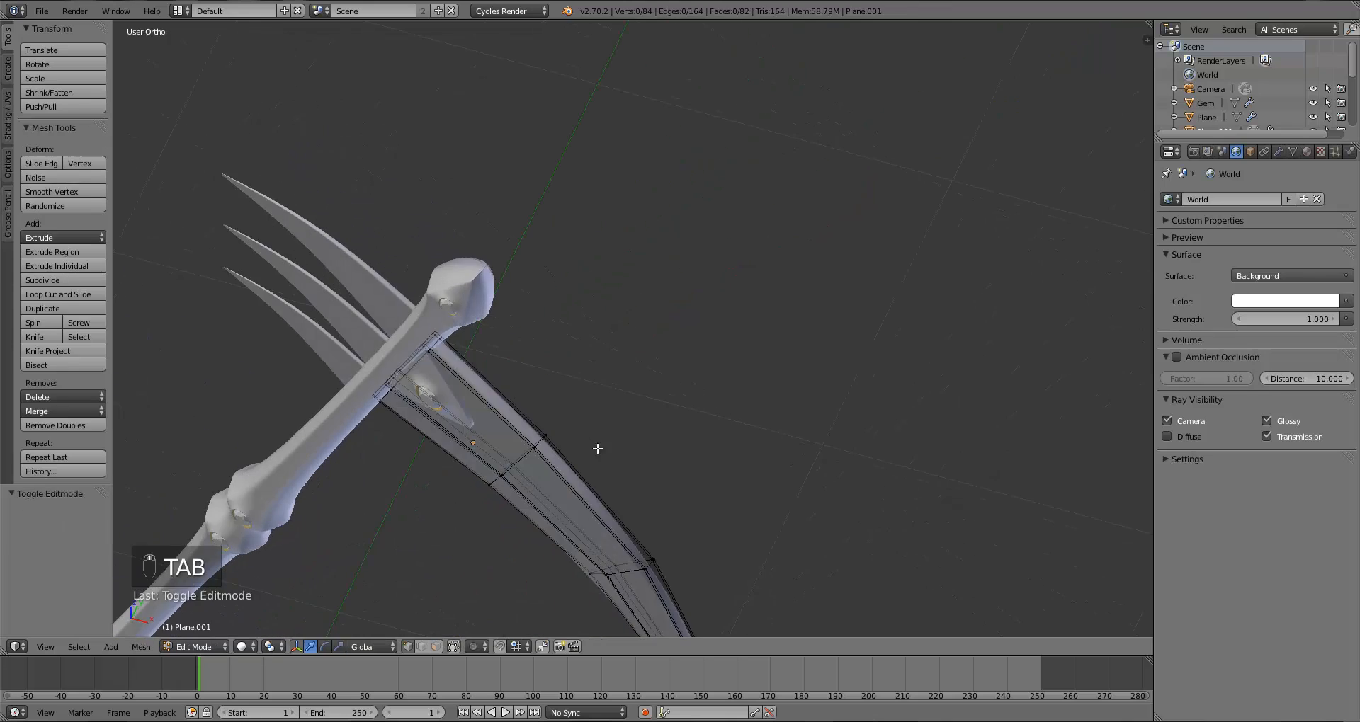
Step: Add a loop cut across the blade and mark a seam along its edges
{"action": "middle_click_drag", "start_coordinate": [598, 449], "coordinate": [478, 423]}
{"action": "key", "text": "ctrl+r"}
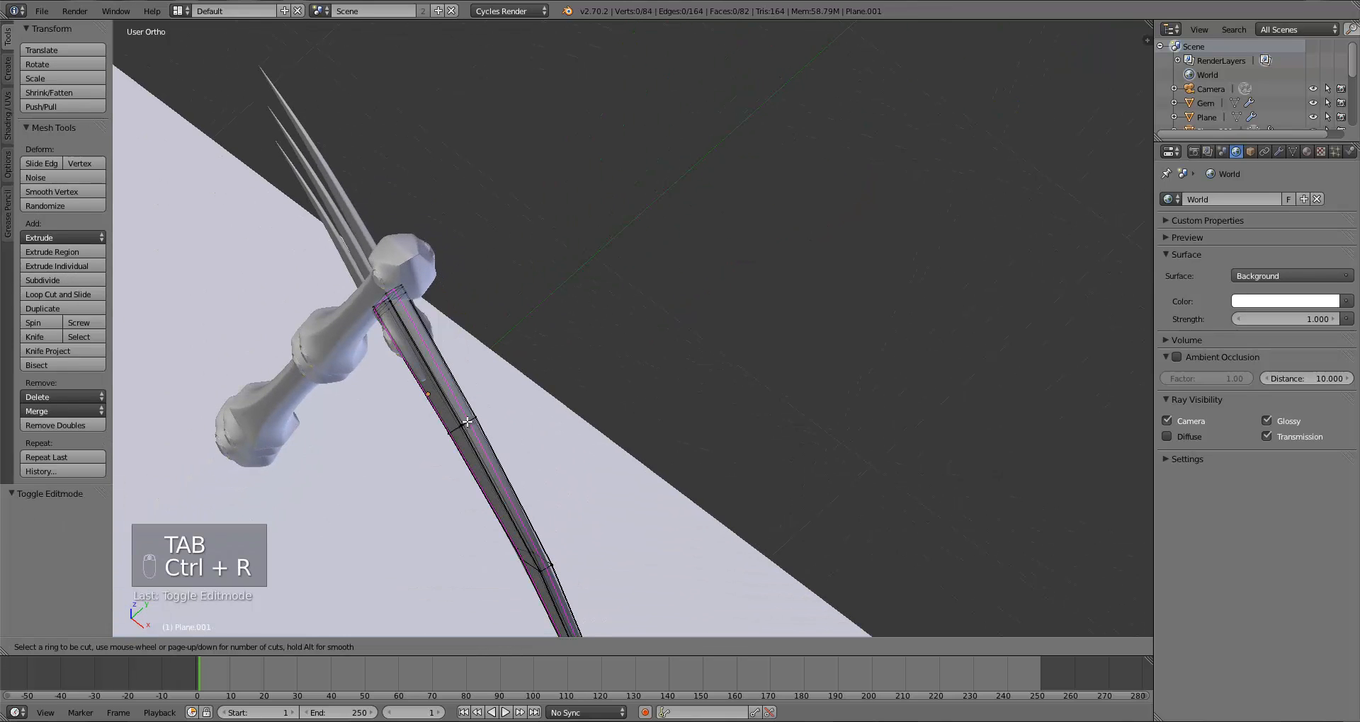
{"action": "left_click", "coordinate": [467, 422]}
{"action": "left_click", "coordinate": [466, 422]}
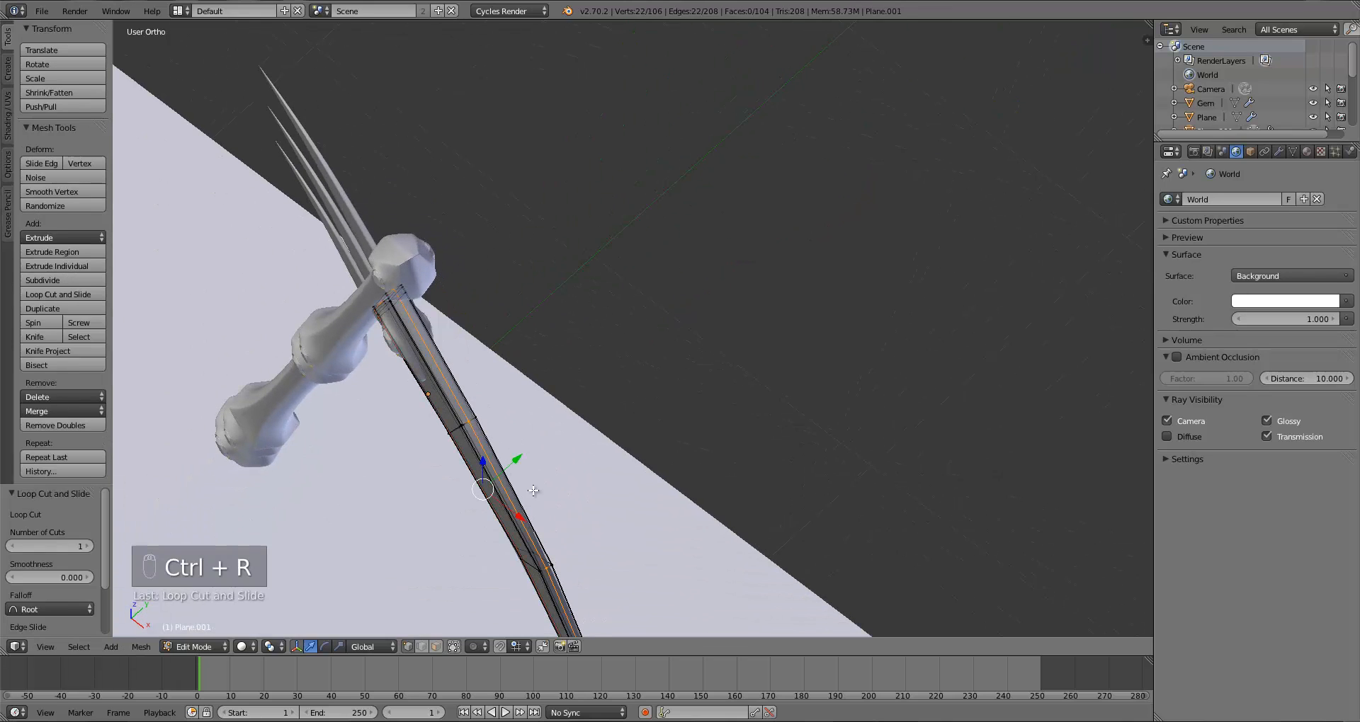
{"action": "middle_click_drag", "start_coordinate": [467, 422], "coordinate": [532, 391]}
{"action": "key", "text": "ctrl+e"}
{"action": "left_click", "coordinate": [386, 342]}
{"action": "key", "text": "a"}
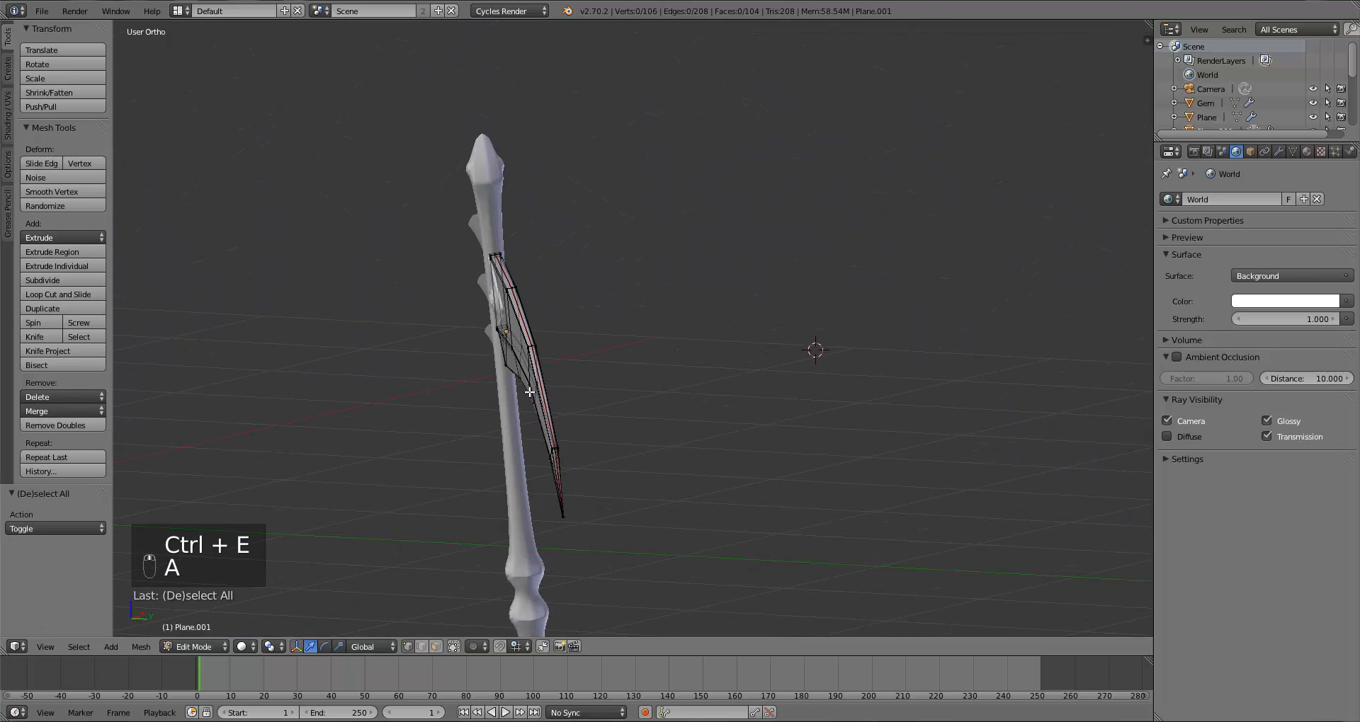
Step: Undo the loop cut and seam marking on the blade
{"action": "key", "text": "KP_1"}
{"action": "scroll", "coordinate": [589, 424], "scroll_direction": "up", "scroll_amount": 5}
{"action": "scroll", "coordinate": [607, 422], "scroll_direction": "up", "scroll_amount": 3}
{"action": "scroll", "coordinate": [622, 449], "scroll_direction": "down", "scroll_amount": 3}
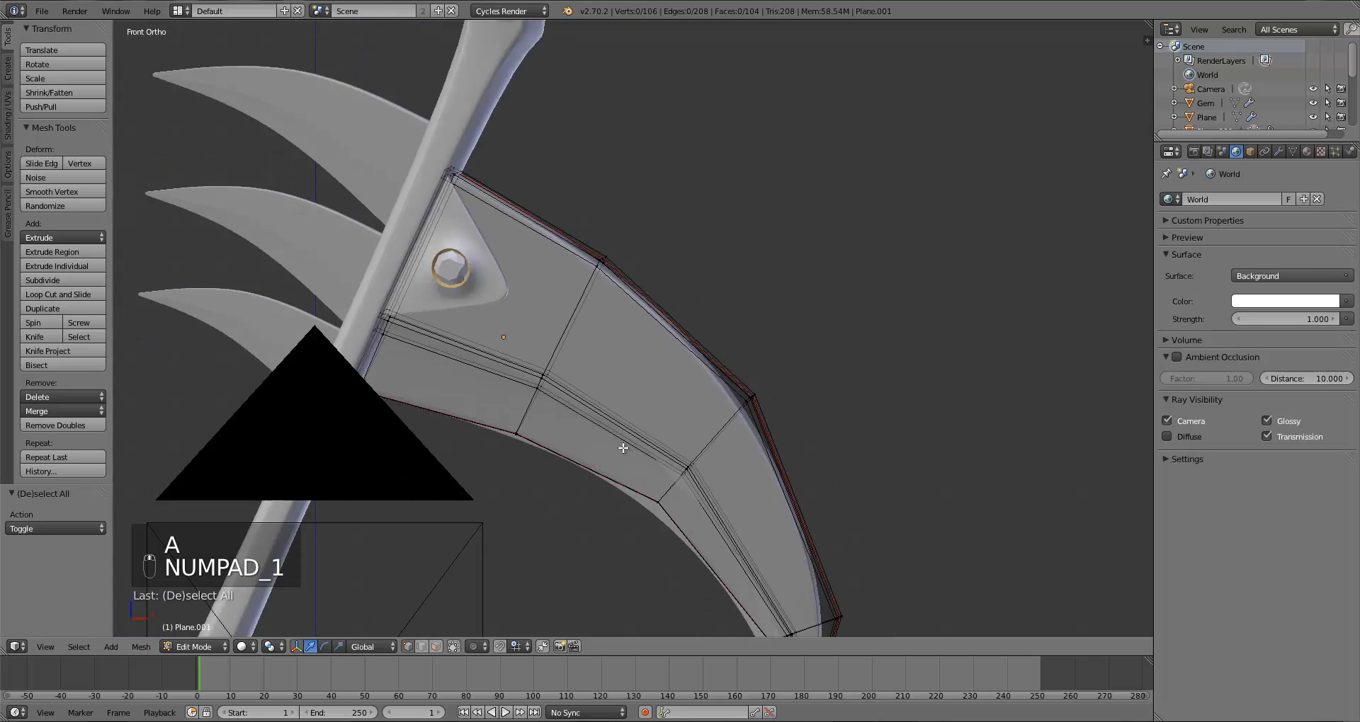
{"action": "middle_click_drag", "start_coordinate": [621, 449], "coordinate": [553, 502]}
{"action": "key", "text": "ctrl+z"}
{"action": "key", "text": "ctrl+z"}
{"action": "key", "text": "ctrl+z"}
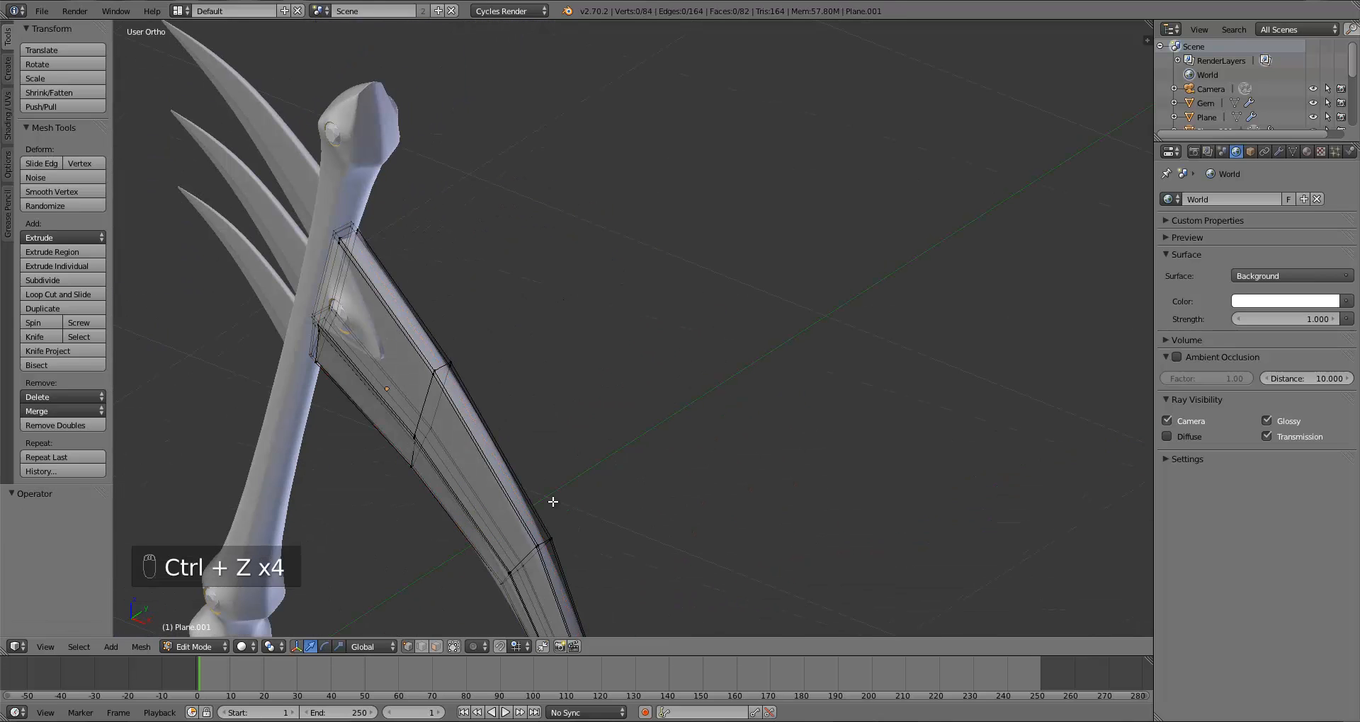
Step: Split the view and open a UV/Image Editor beside the front-view 3D viewport
{"action": "key", "text": "KP_1"}
{"action": "middle_click_drag", "start_coordinate": [646, 310], "coordinate": [528, 333]}
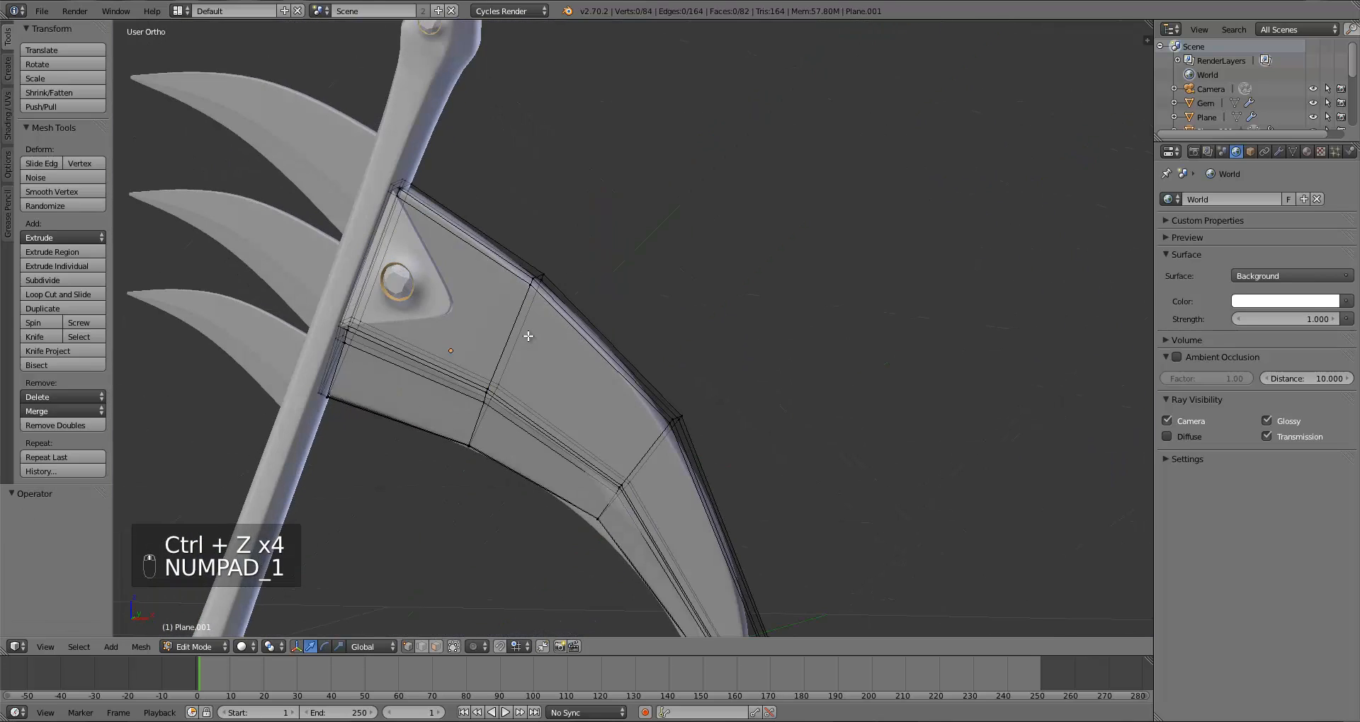
{"action": "key", "text": "KP_1"}
{"action": "left_click_drag", "start_coordinate": [1147, 26], "coordinate": [725, 92]}
{"action": "left_click", "coordinate": [744, 646]}
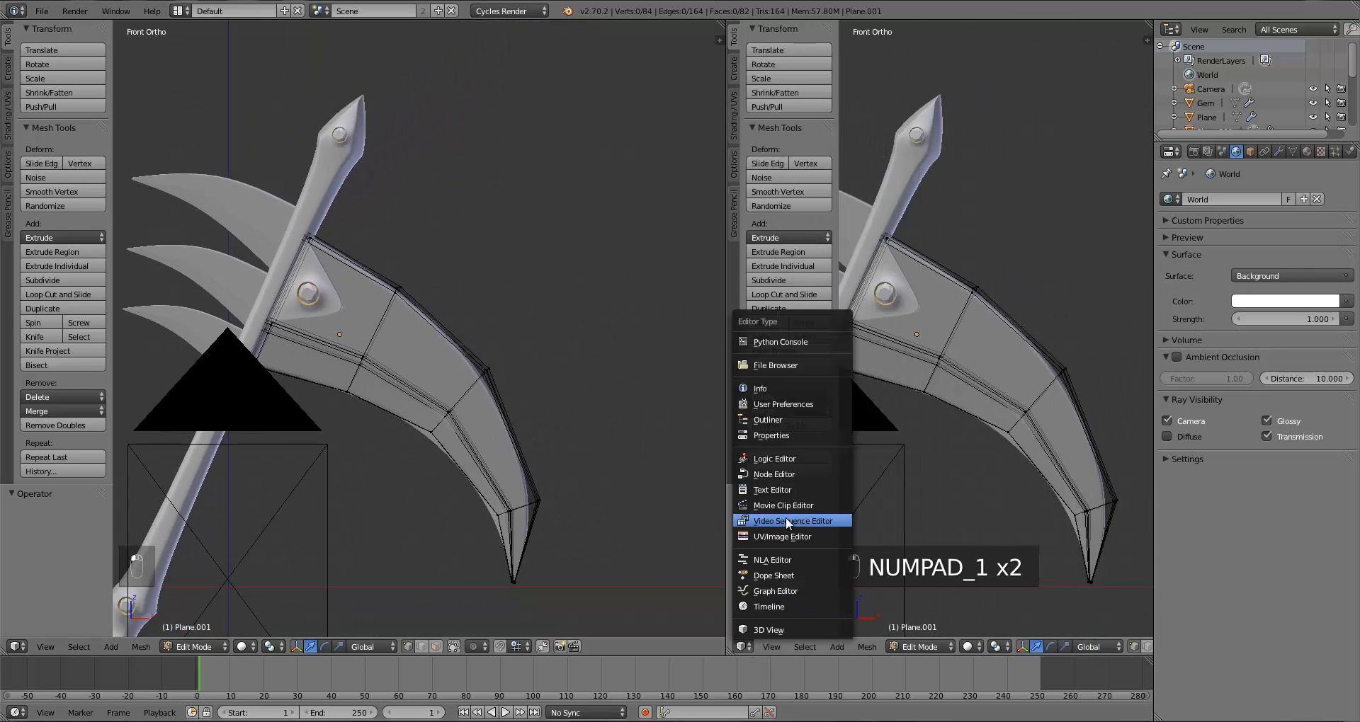
{"action": "left_click", "coordinate": [783, 535]}
Step: Open the SplatterPlastic image from the Fantasy Weapon Backdrop folder in the UV/Image Editor
{"action": "left_click_drag", "start_coordinate": [725, 522], "coordinate": [660, 521]}
{"action": "left_click", "coordinate": [745, 647]}
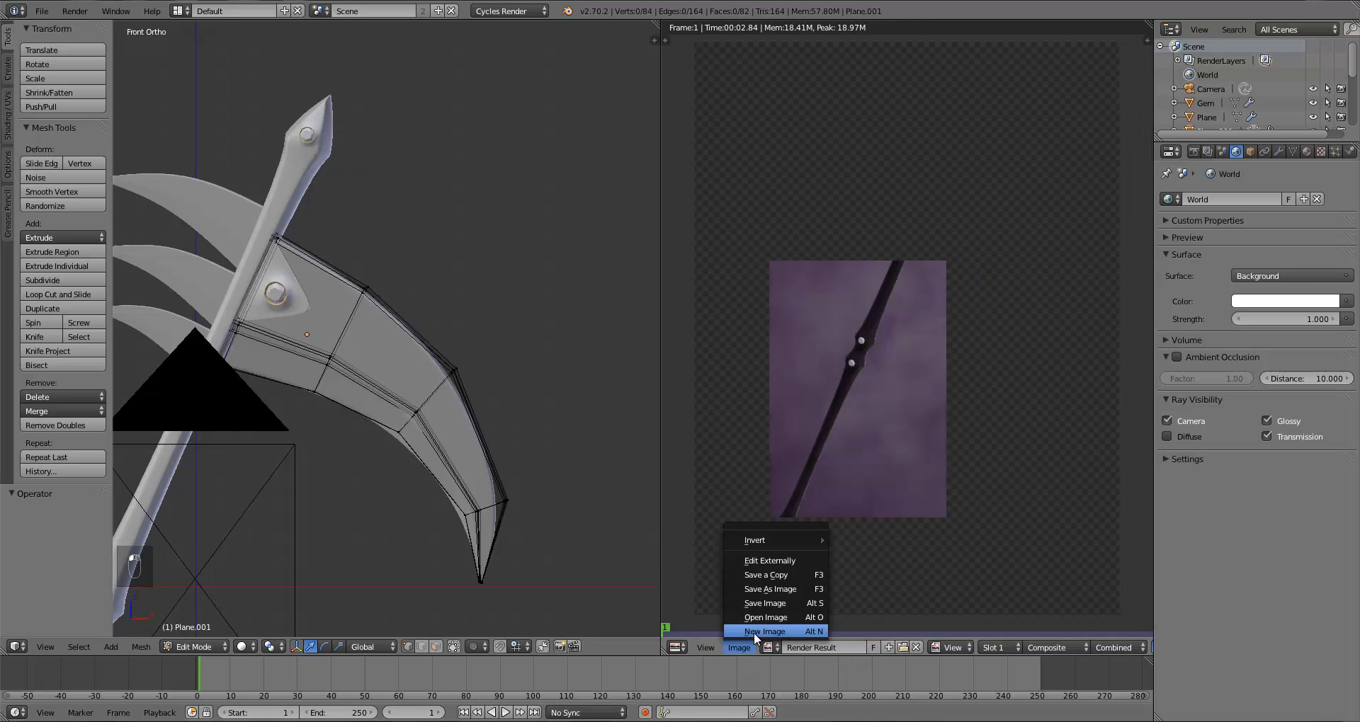
{"action": "left_click", "coordinate": [763, 614]}
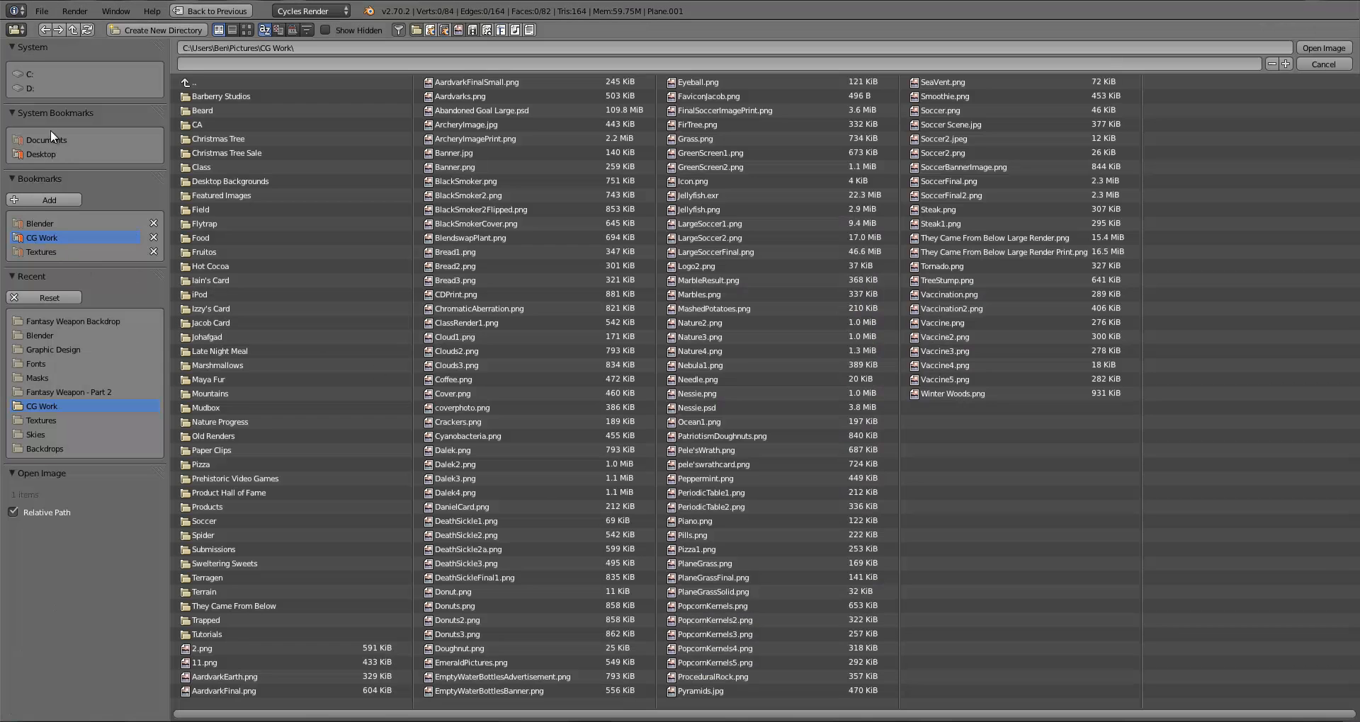
{"action": "left_click", "coordinate": [46, 323]}
{"action": "left_click", "coordinate": [246, 30]}
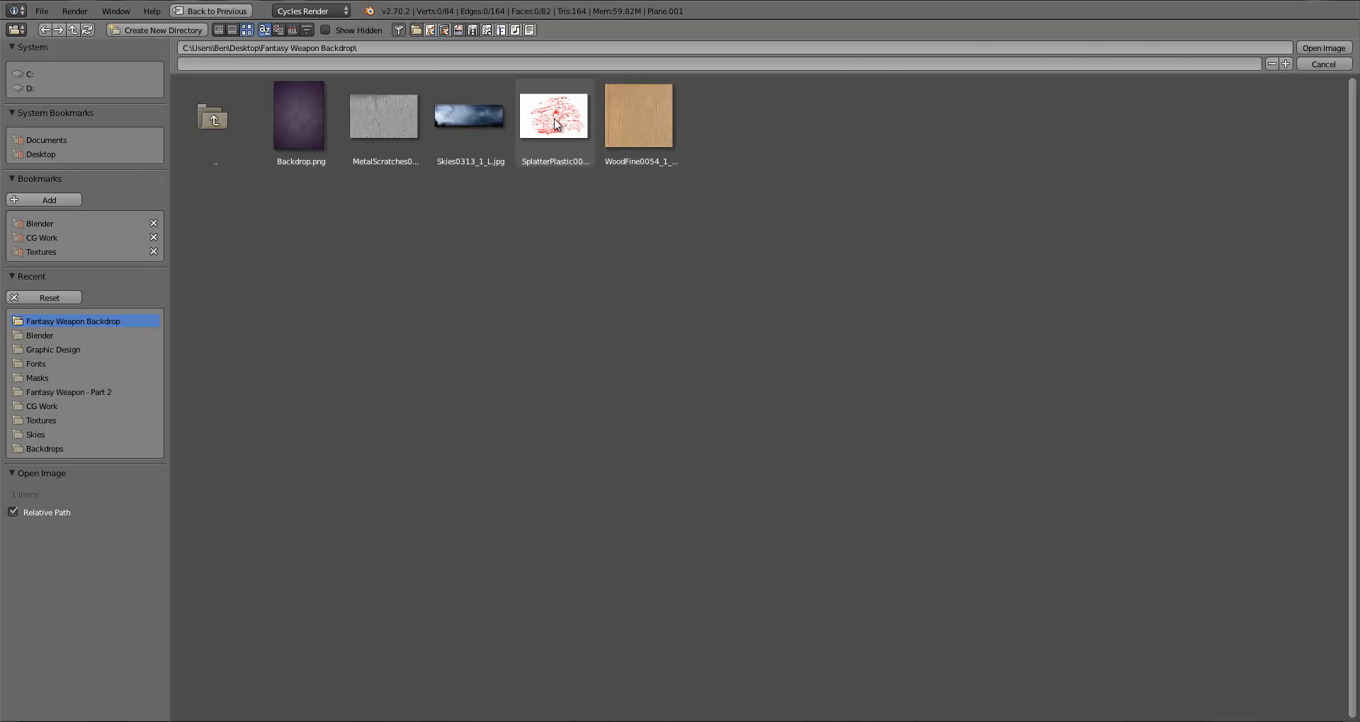
{"action": "double_click", "coordinate": [556, 121]}
{"action": "scroll", "coordinate": [981, 404], "scroll_direction": "down", "scroll_amount": 4}
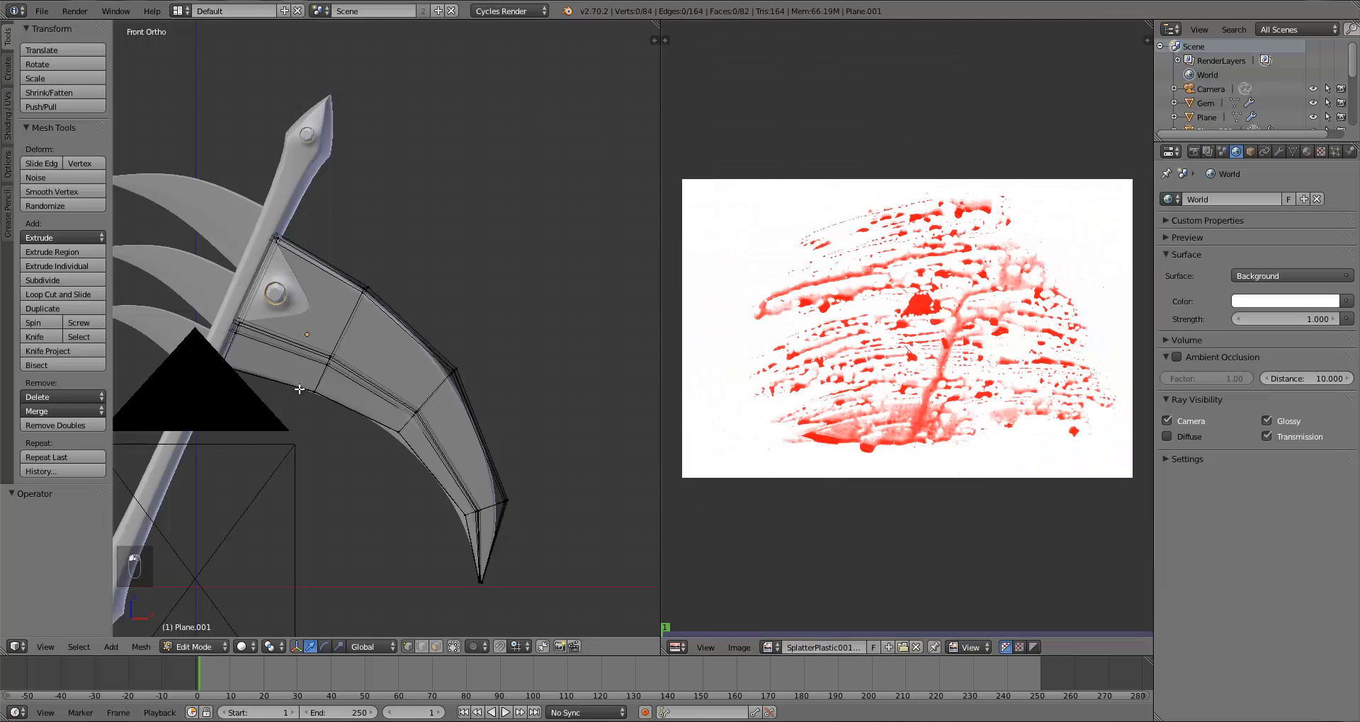
Step: Select all of the blade's faces in edit mode and unwrap them with Project From View
{"action": "key", "text": "KP_1"}
{"action": "key", "text": "a"}
{"action": "key", "text": "a"}
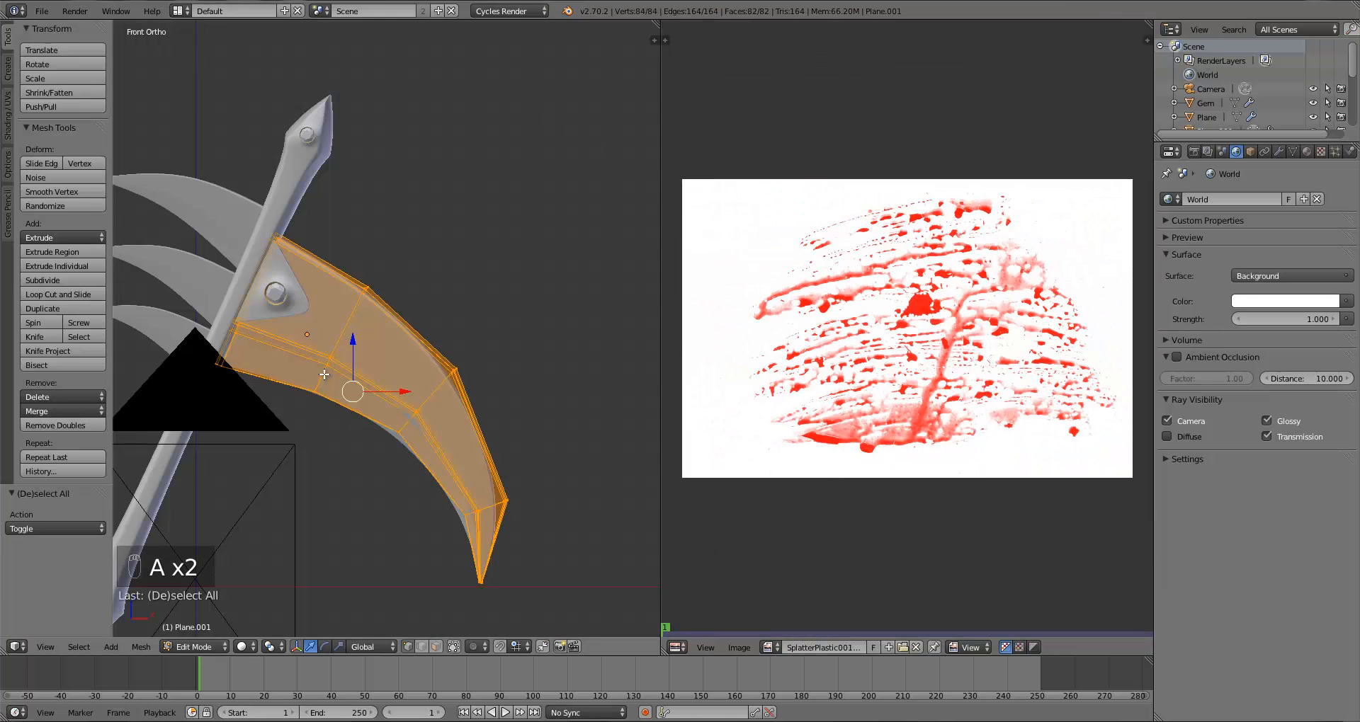
{"action": "key", "text": "u"}
{"action": "left_click", "coordinate": [324, 376]}
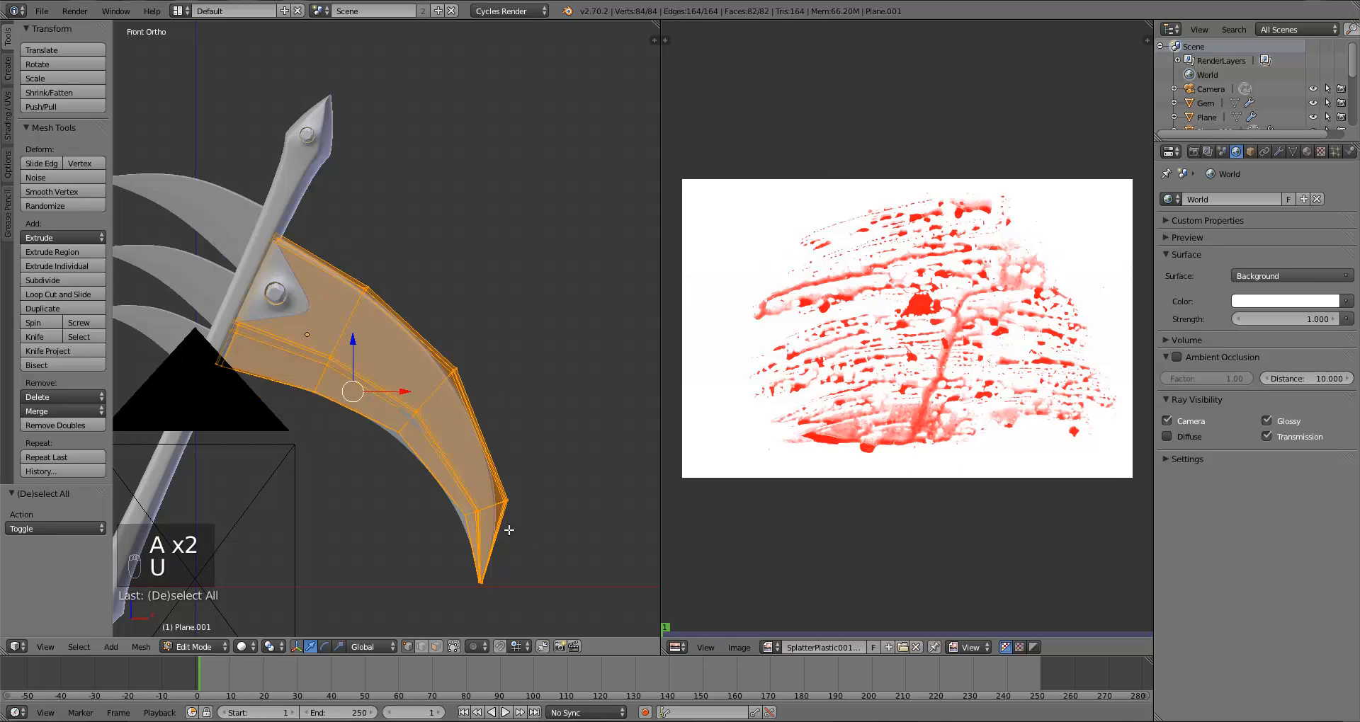
{"action": "middle_click_drag", "start_coordinate": [510, 529], "coordinate": [533, 514]}
{"action": "key", "text": "u"}
{"action": "left_click", "coordinate": [372, 451]}
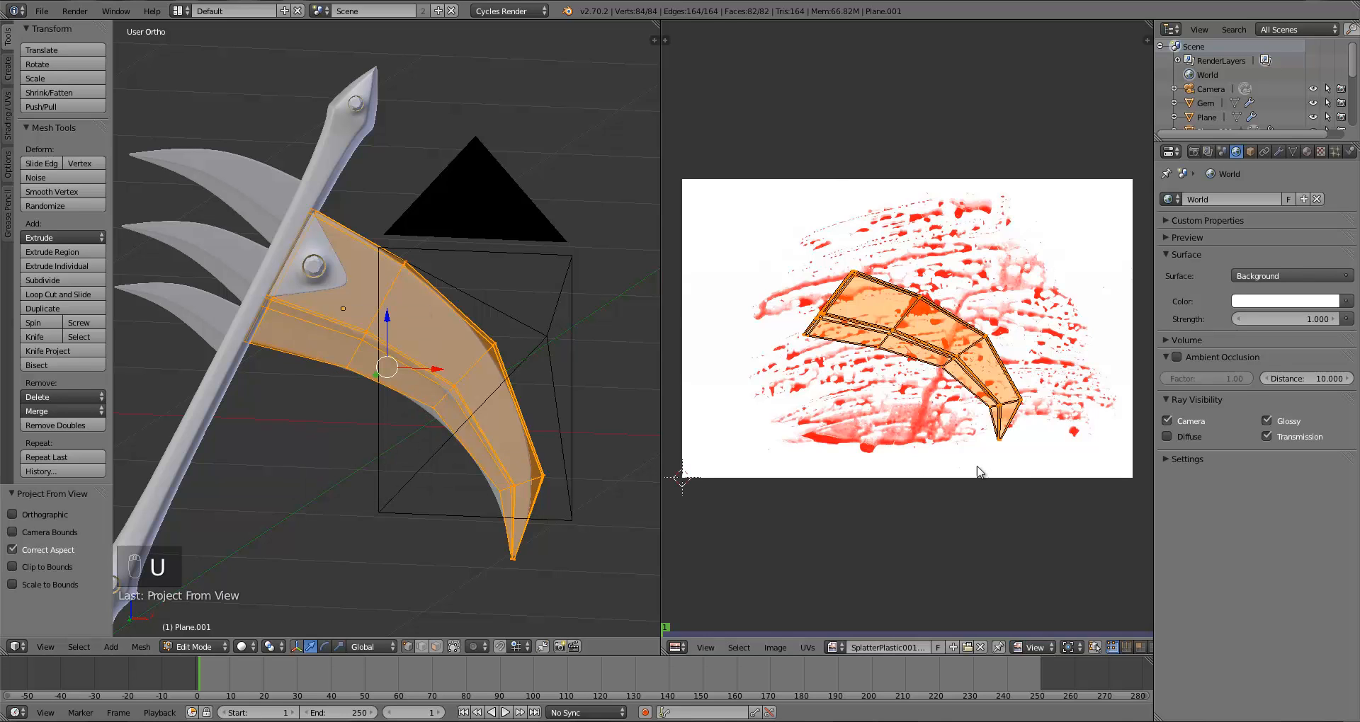
Step: Rotate and scale the blade's UVs so they lie horizontally across the splatter image
{"action": "key", "text": "r"}
{"action": "key", "text": "s"}
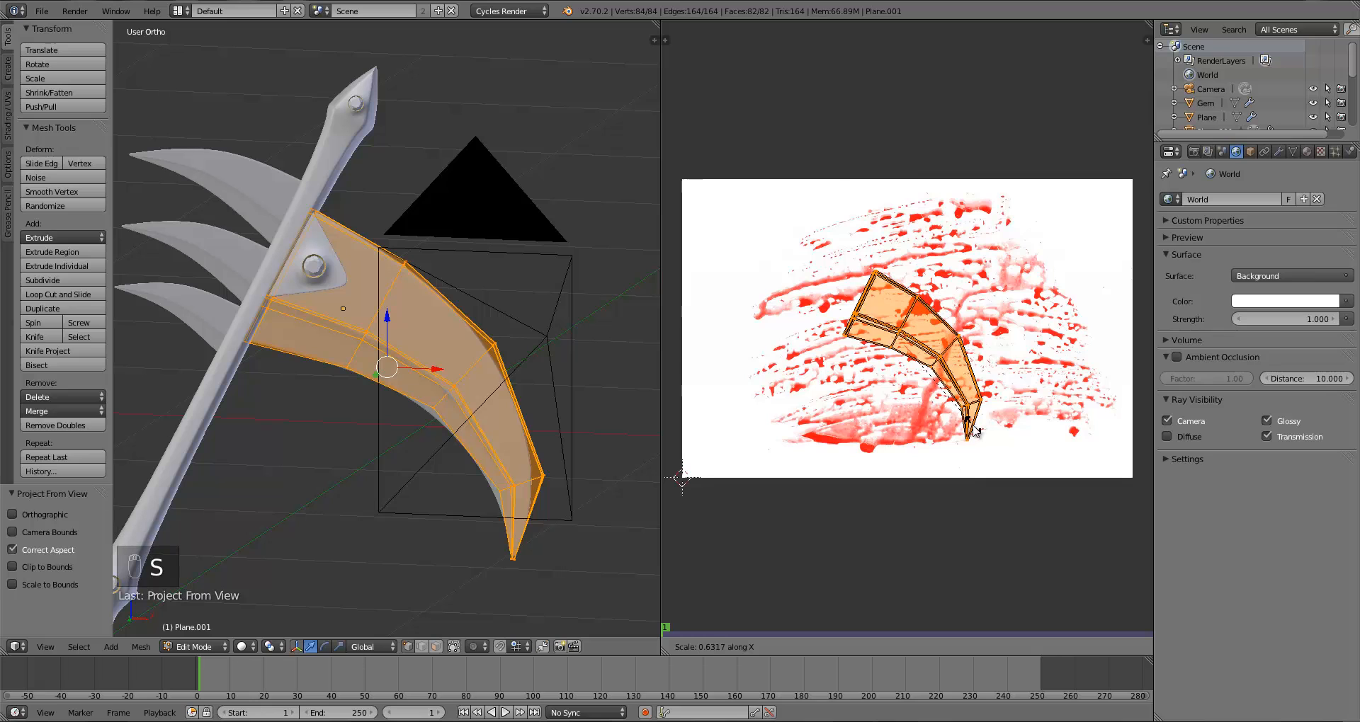
{"action": "left_click", "coordinate": [975, 430]}
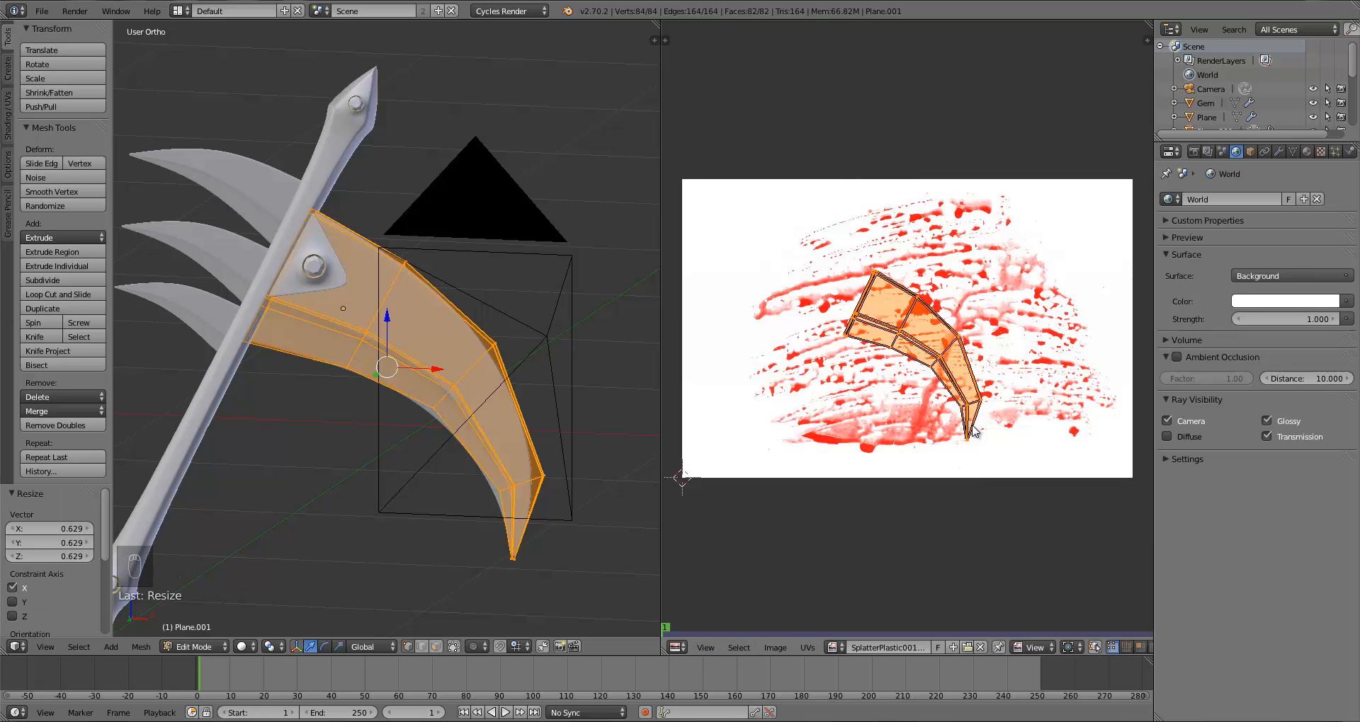
{"action": "key", "text": "r"}
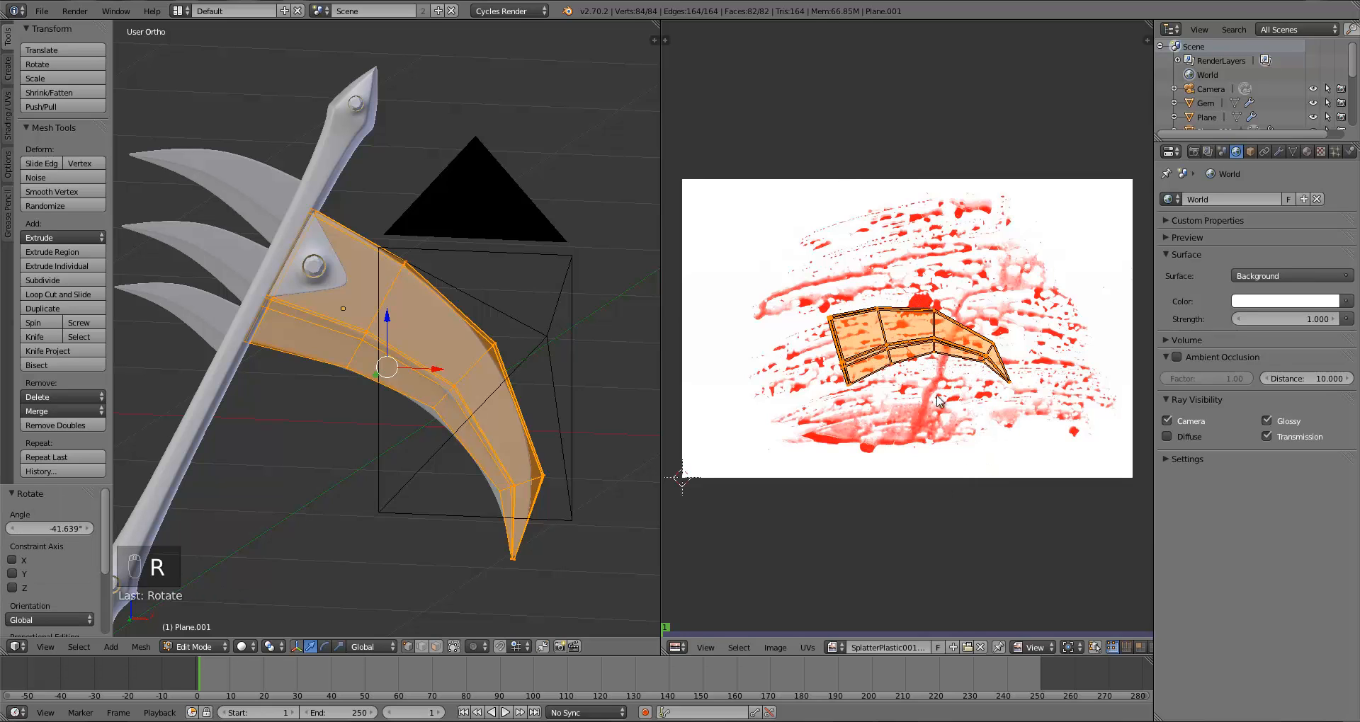
{"action": "key", "text": "s"}
{"action": "left_click", "coordinate": [1021, 416]}
{"action": "key", "text": "r"}
{"action": "left_click", "coordinate": [1023, 422]}
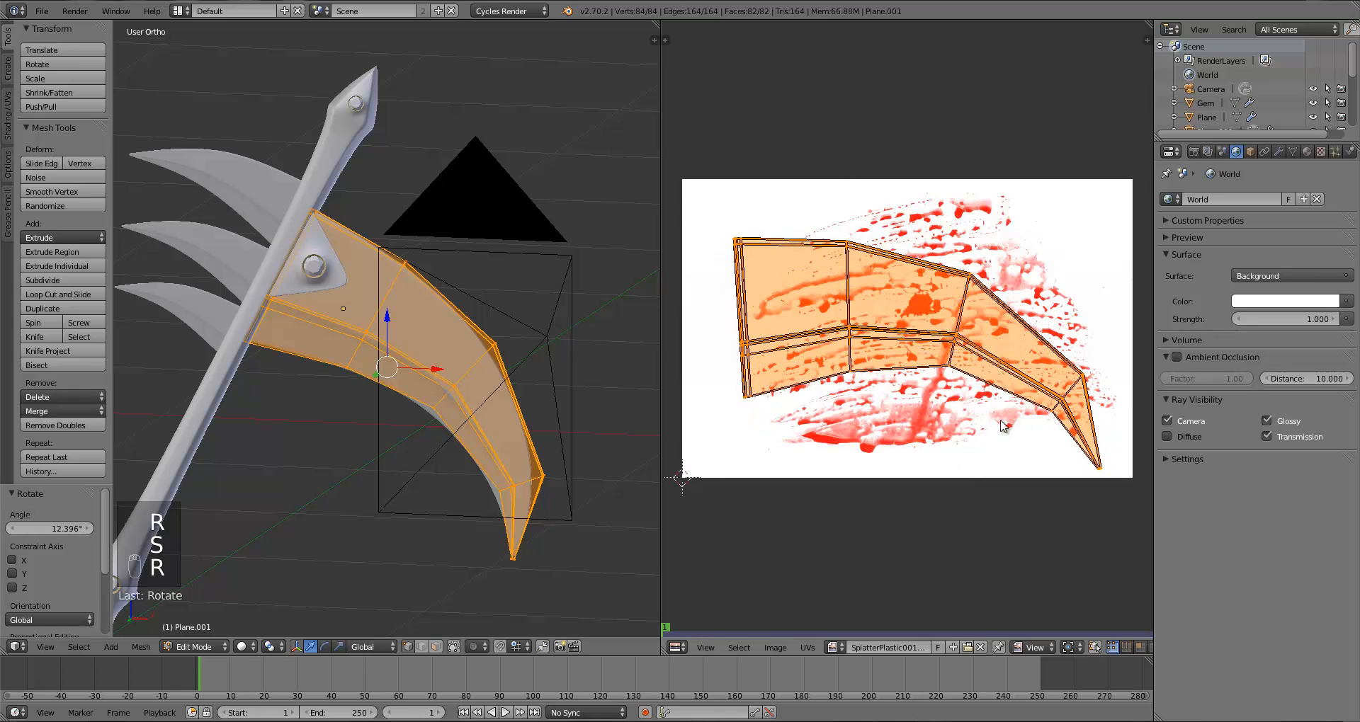
Step: Move, scale and rotate the blade's UVs to fill the splatter area of the image
{"action": "key", "text": "g"}
{"action": "left_click", "coordinate": [1011, 426]}
{"action": "key", "text": "g"}
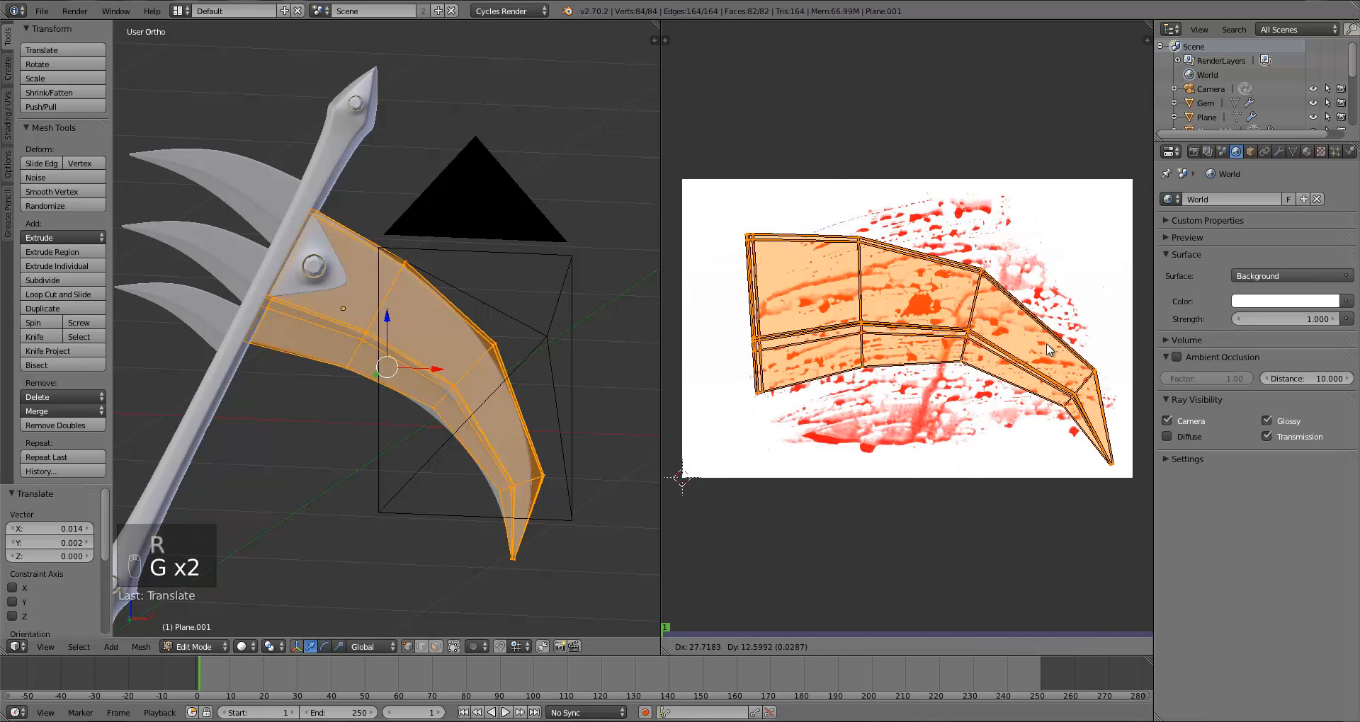
{"action": "left_click", "coordinate": [1054, 348]}
{"action": "key", "text": "s"}
{"action": "key", "text": "g"}
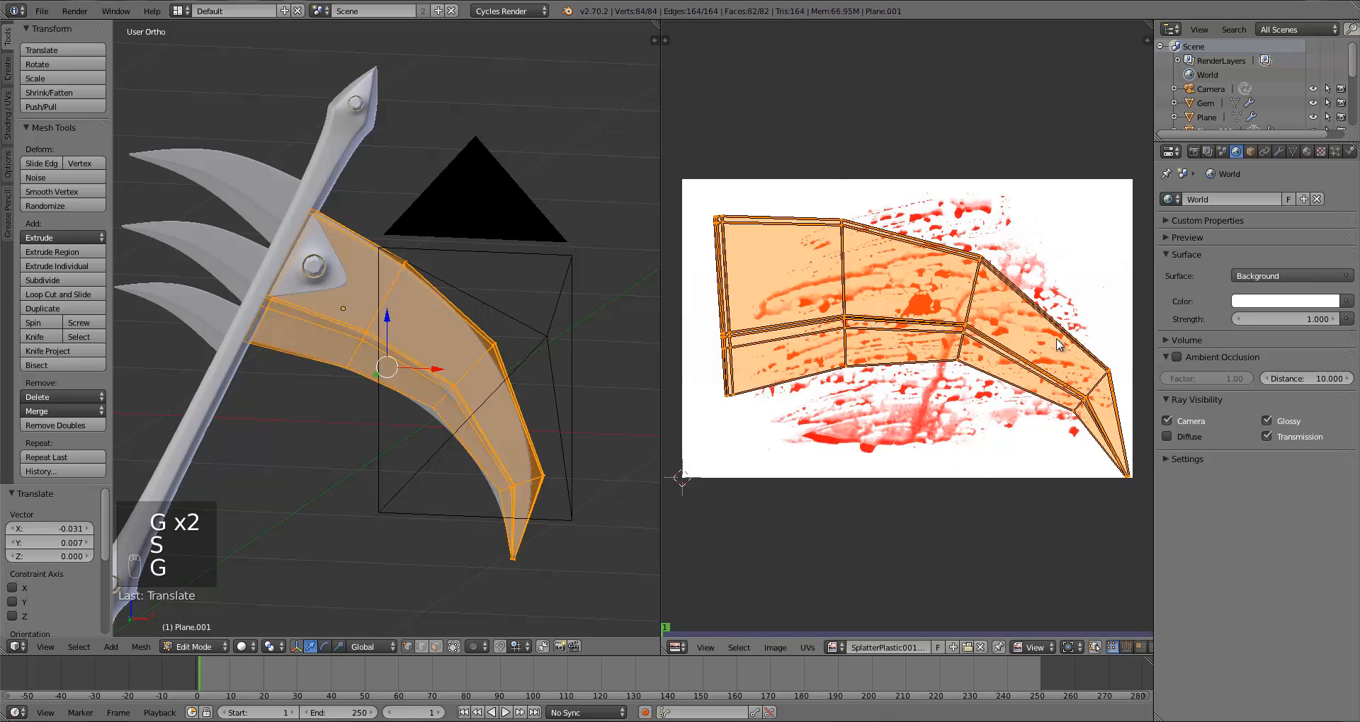
{"action": "key", "text": "r"}
{"action": "left_click", "coordinate": [1056, 354]}
{"action": "key", "text": "s"}
{"action": "key", "text": "g"}
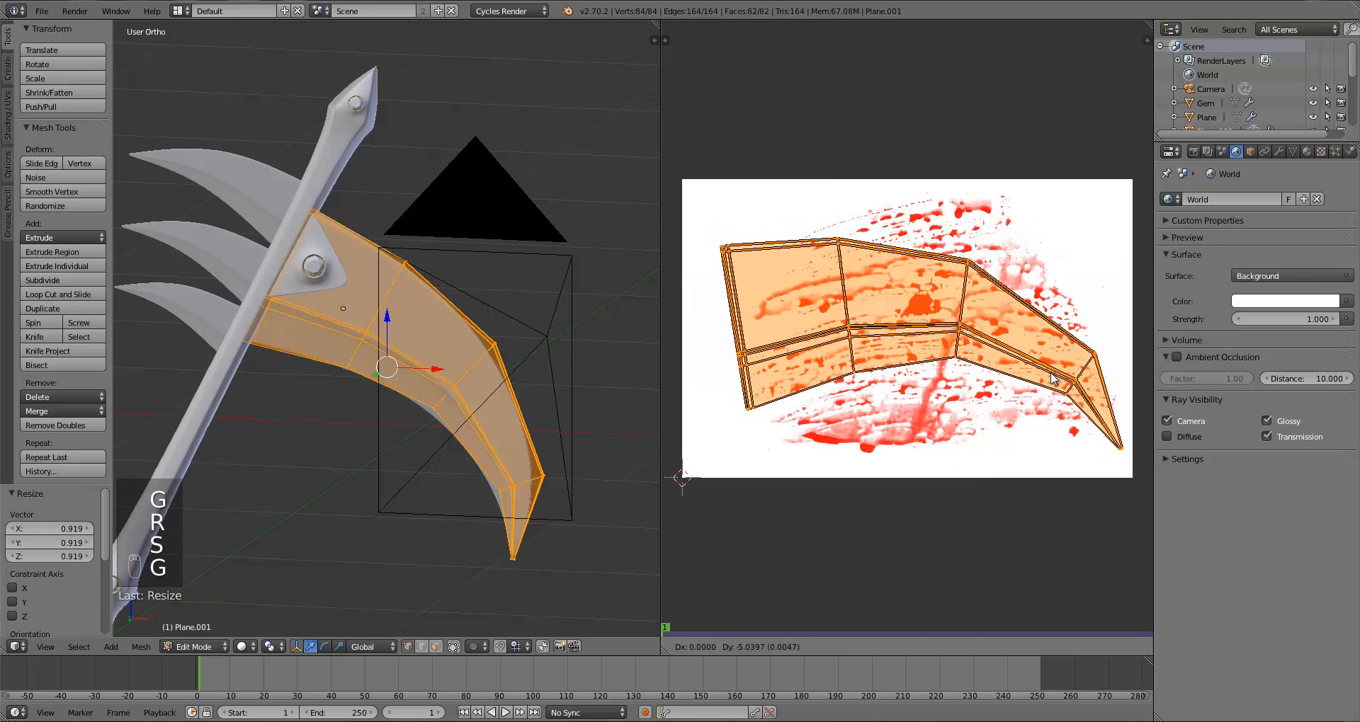
{"action": "key", "text": "r"}
{"action": "left_click", "coordinate": [1050, 399]}
{"action": "key", "text": "g"}
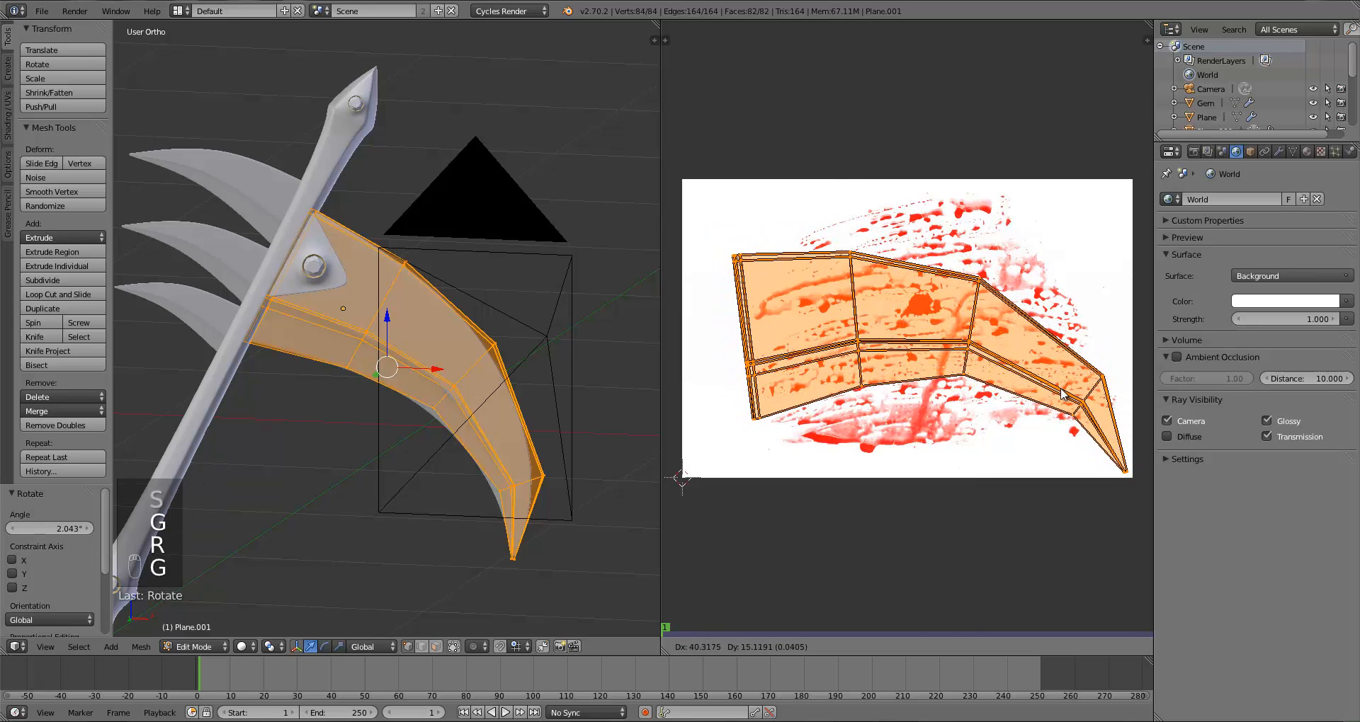
{"action": "left_click", "coordinate": [1065, 394]}
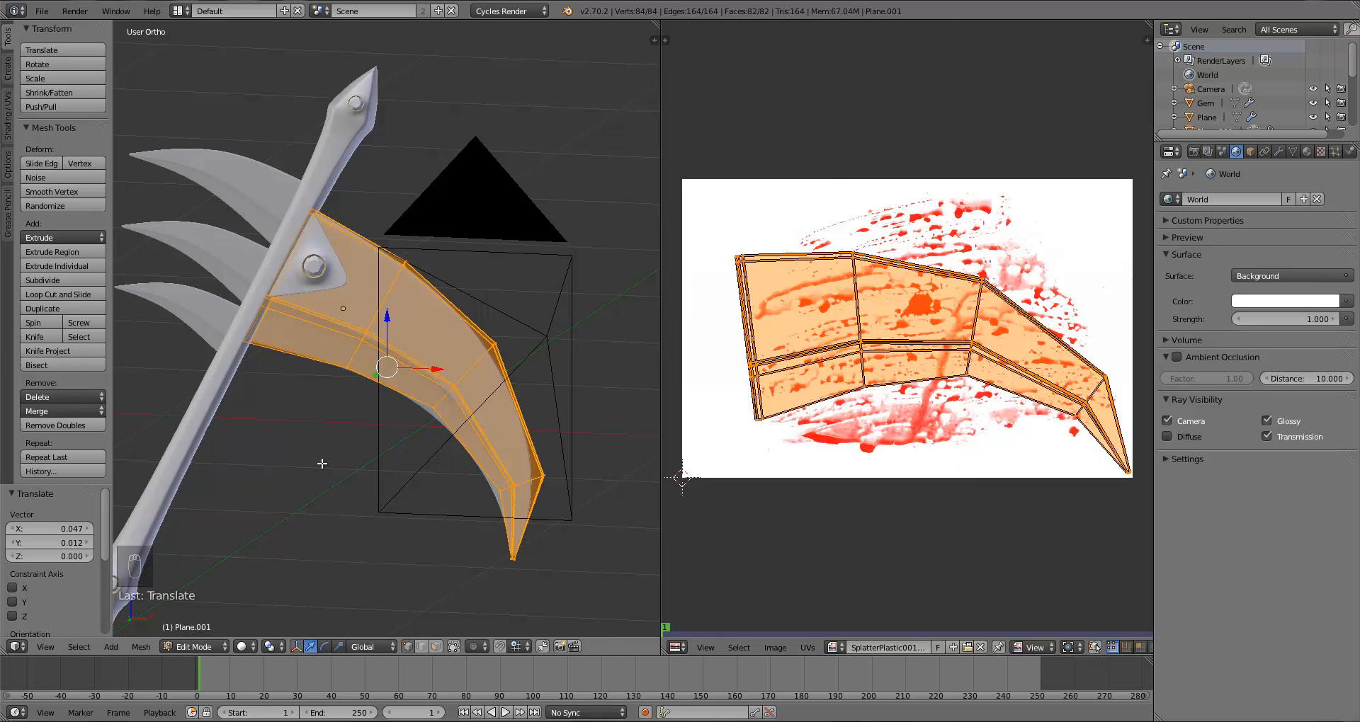
Step: Leave edit mode, split the view, and turn the upper area into a Node Editor above the front viewport
{"action": "key", "text": "Tab"}
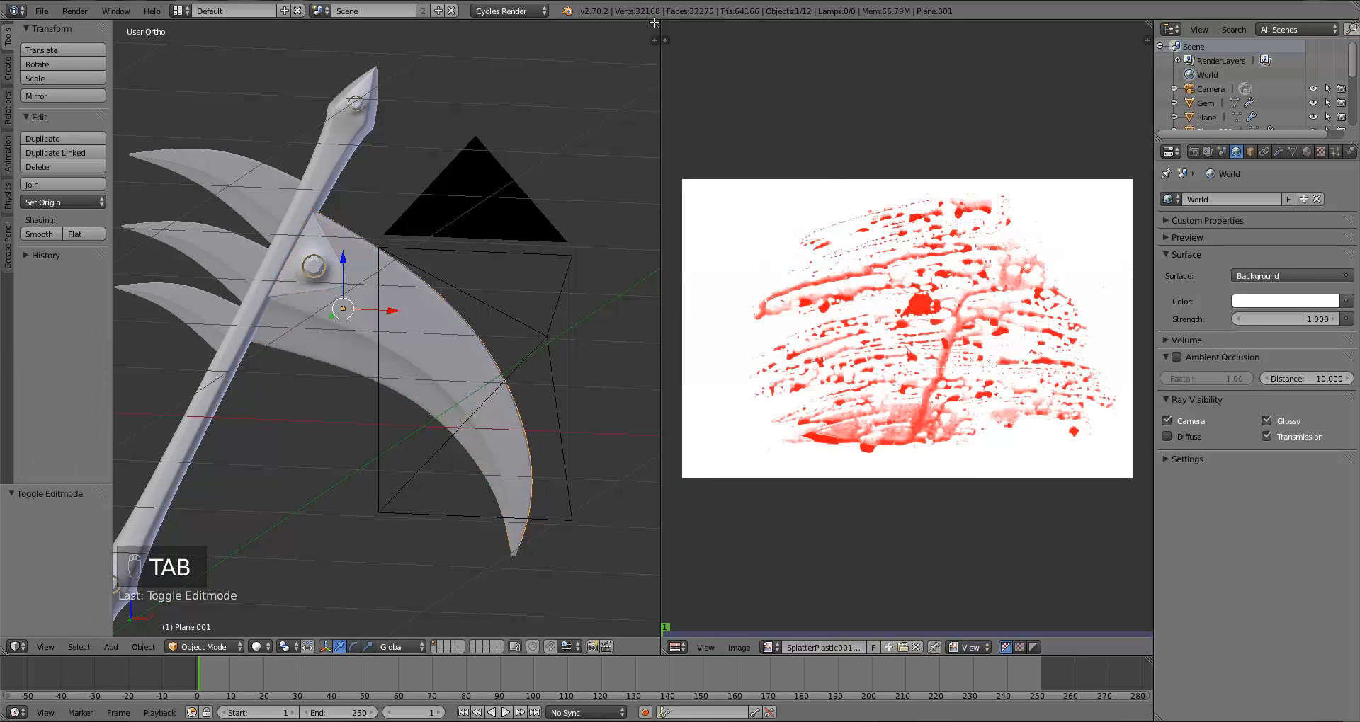
{"action": "left_click_drag", "start_coordinate": [657, 30], "coordinate": [780, 57]}
{"action": "left_click_drag", "start_coordinate": [1148, 24], "coordinate": [992, 316]}
{"action": "scroll", "coordinate": [681, 433], "scroll_direction": "down", "scroll_amount": 5}
{"action": "key", "text": "KP_1"}
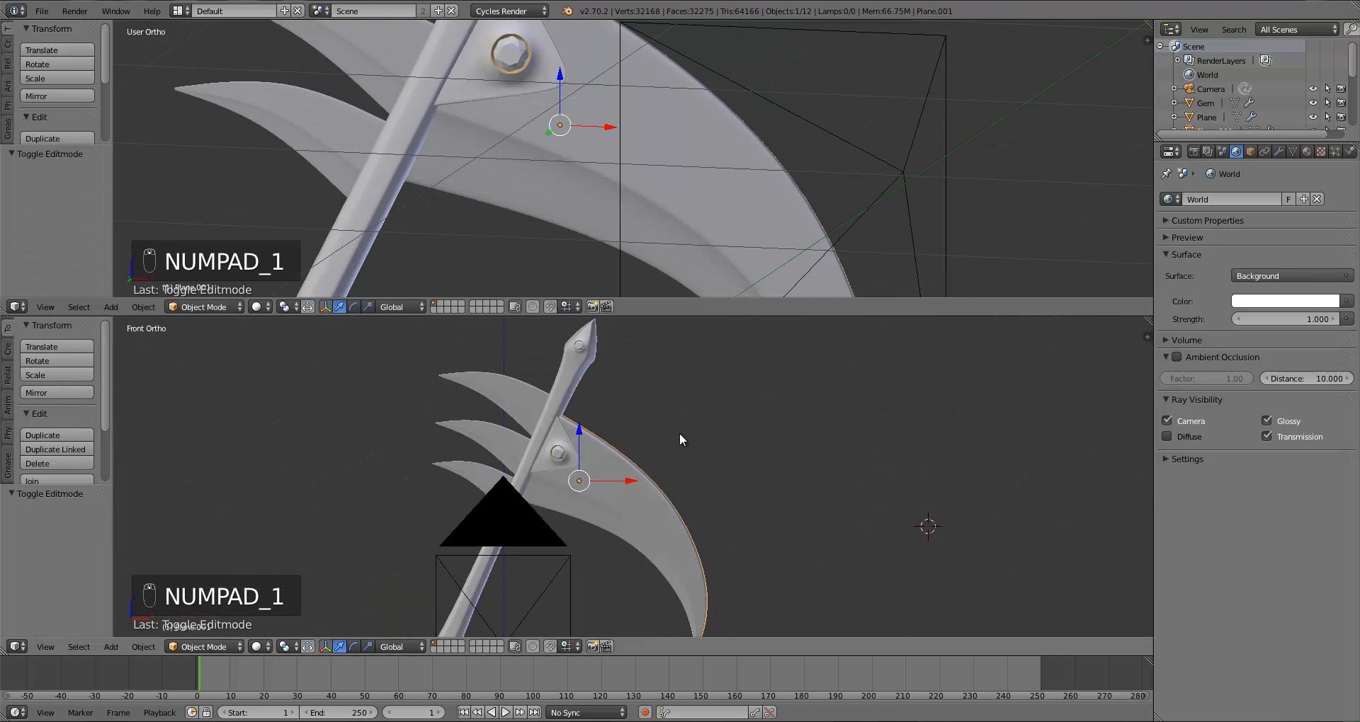
{"action": "left_click", "coordinate": [20, 314]}
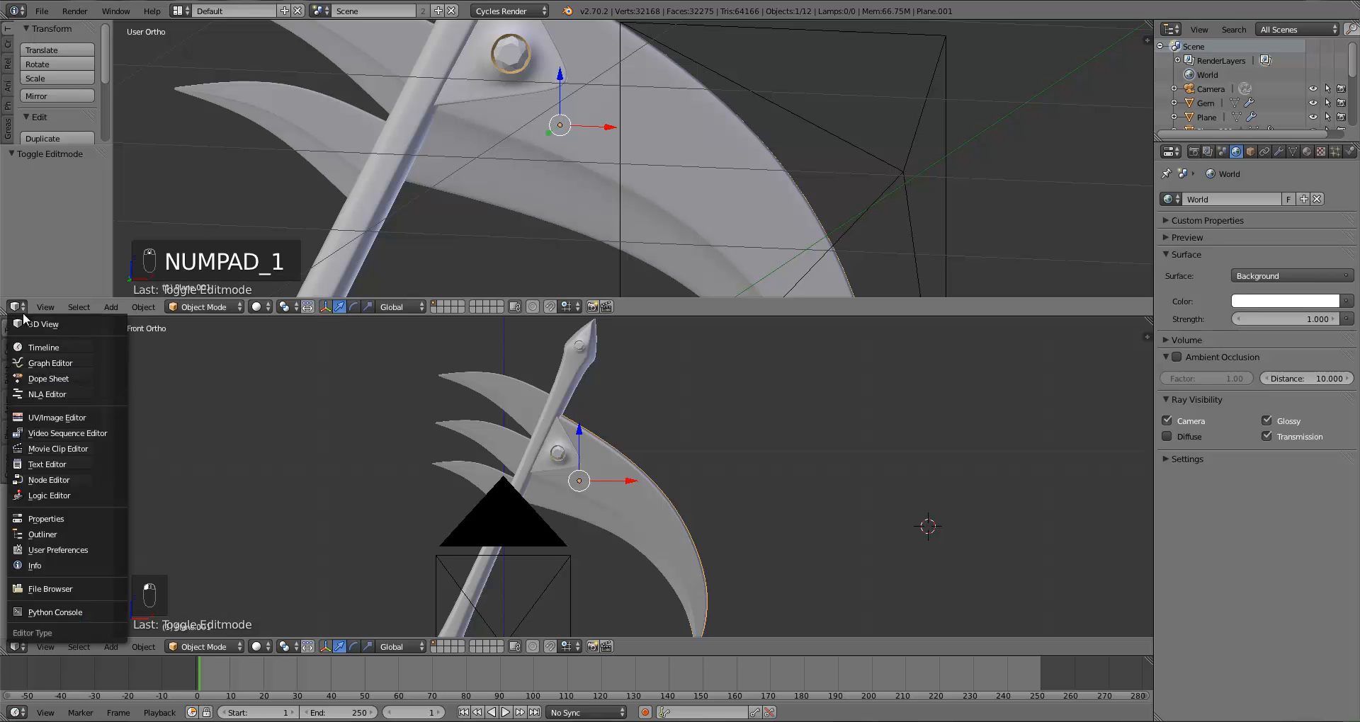
{"action": "left_click", "coordinate": [60, 481]}
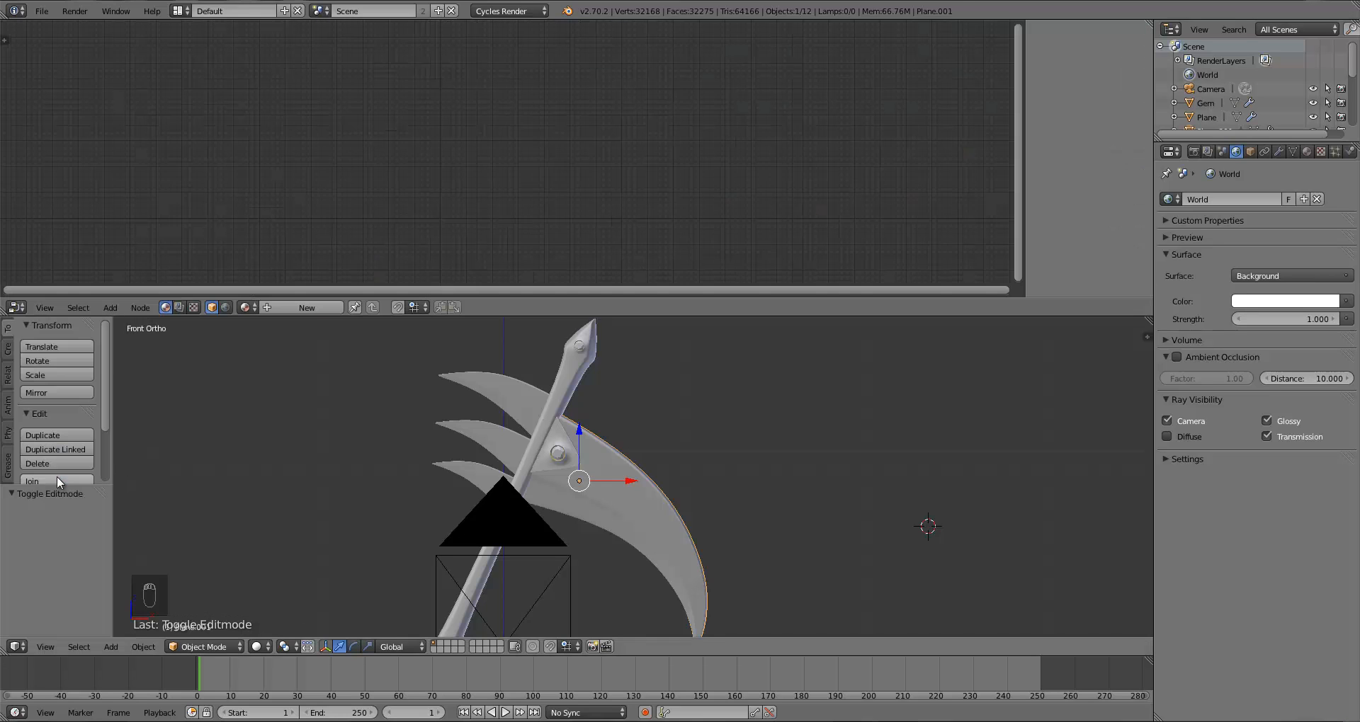
Step: Create a new node material for the blade named Blade
{"action": "left_click", "coordinate": [279, 306]}
{"action": "left_click", "coordinate": [279, 306]}
{"action": "type", "text": "B"}
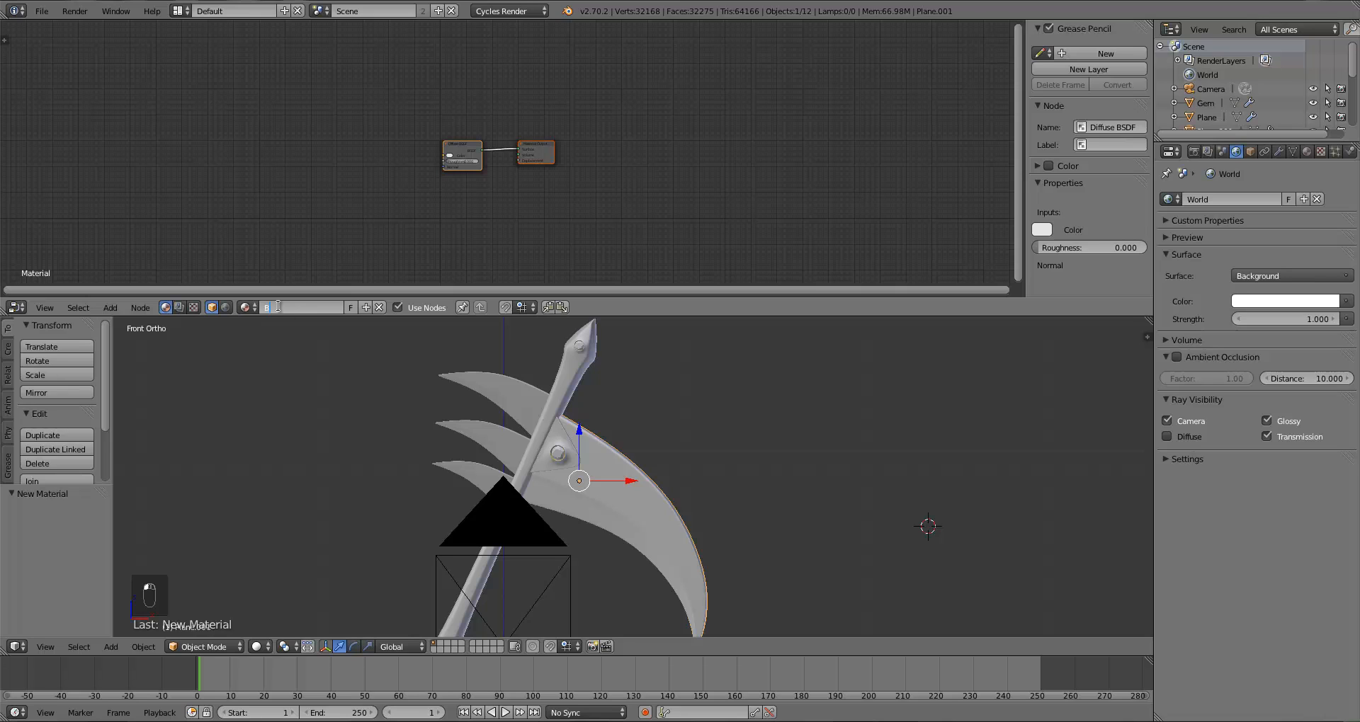
{"action": "type", "text": "lade"}
{"action": "key", "text": "Return"}
Step: Delete the default Diffuse BSDF node and move the Material Output node aside
{"action": "scroll", "coordinate": [462, 185], "scroll_direction": "up", "scroll_amount": 3}
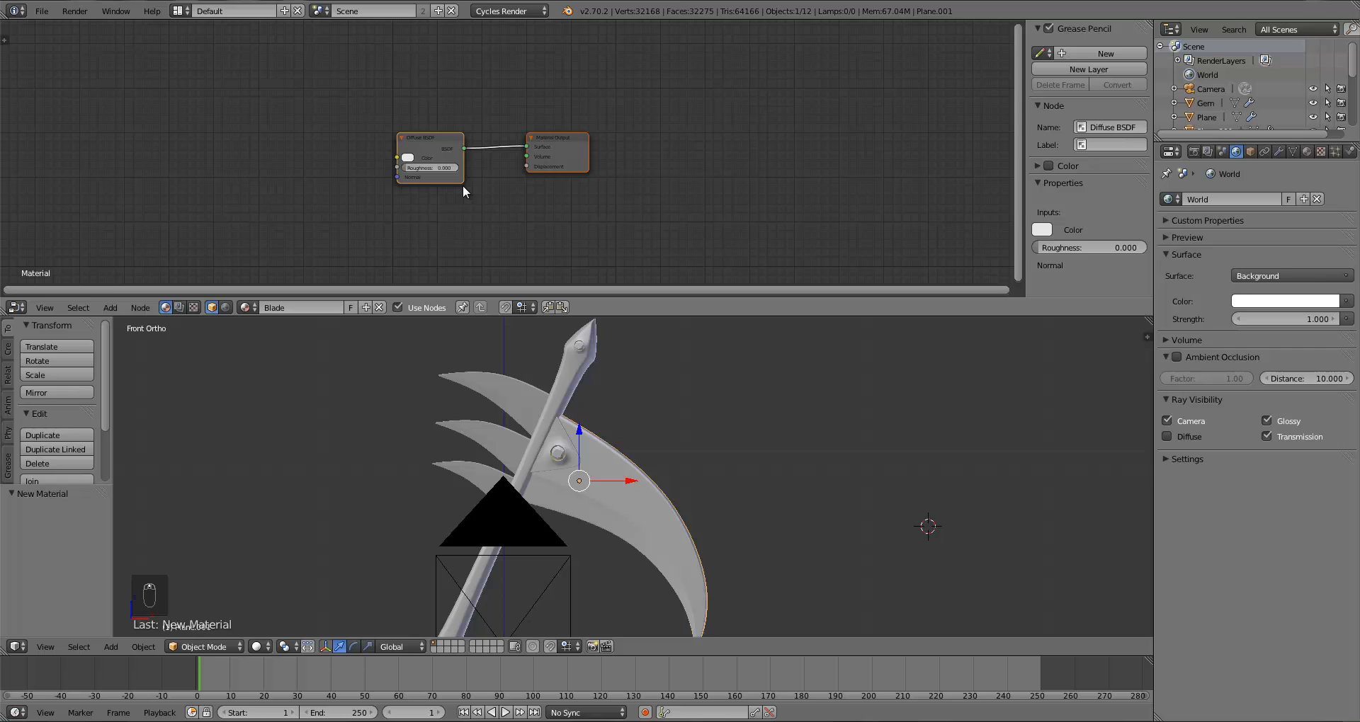
{"action": "scroll", "coordinate": [461, 185], "scroll_direction": "up", "scroll_amount": 2}
{"action": "left_click_drag", "start_coordinate": [550, 175], "coordinate": [600, 168]}
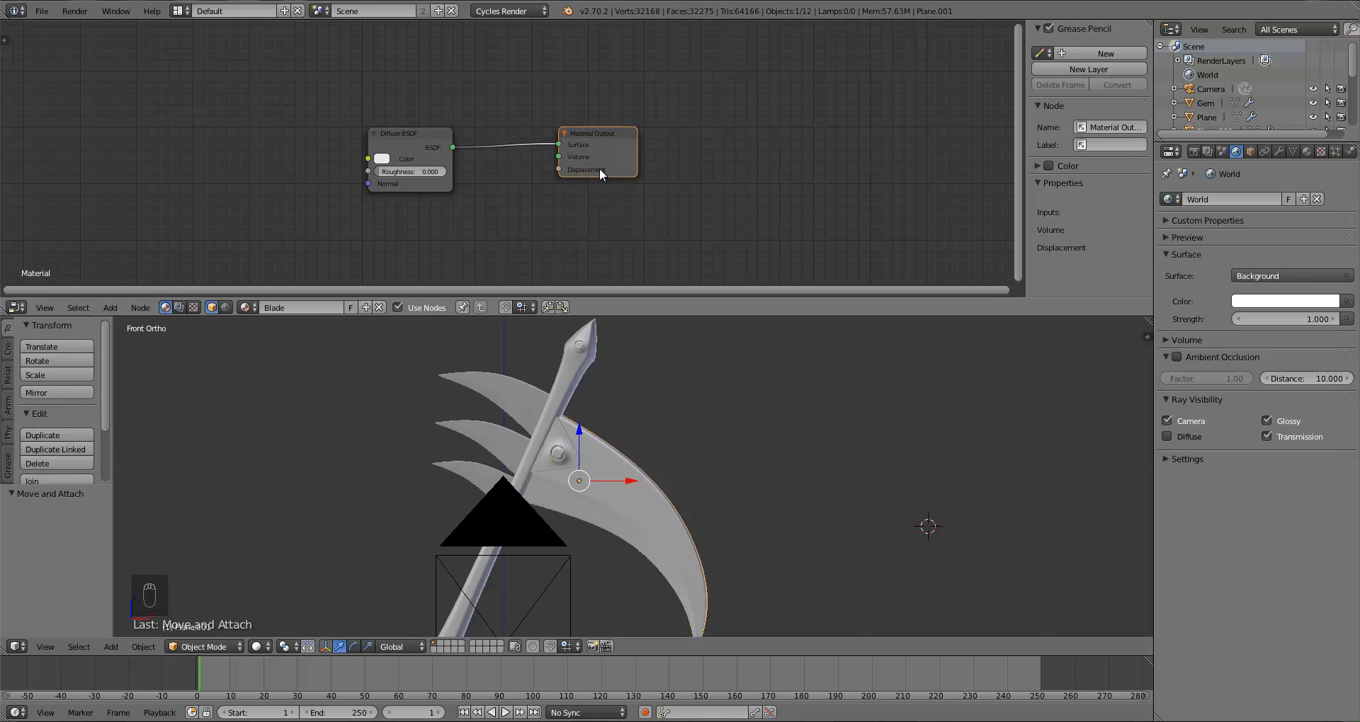
{"action": "left_click_drag", "start_coordinate": [403, 147], "coordinate": [308, 131]}
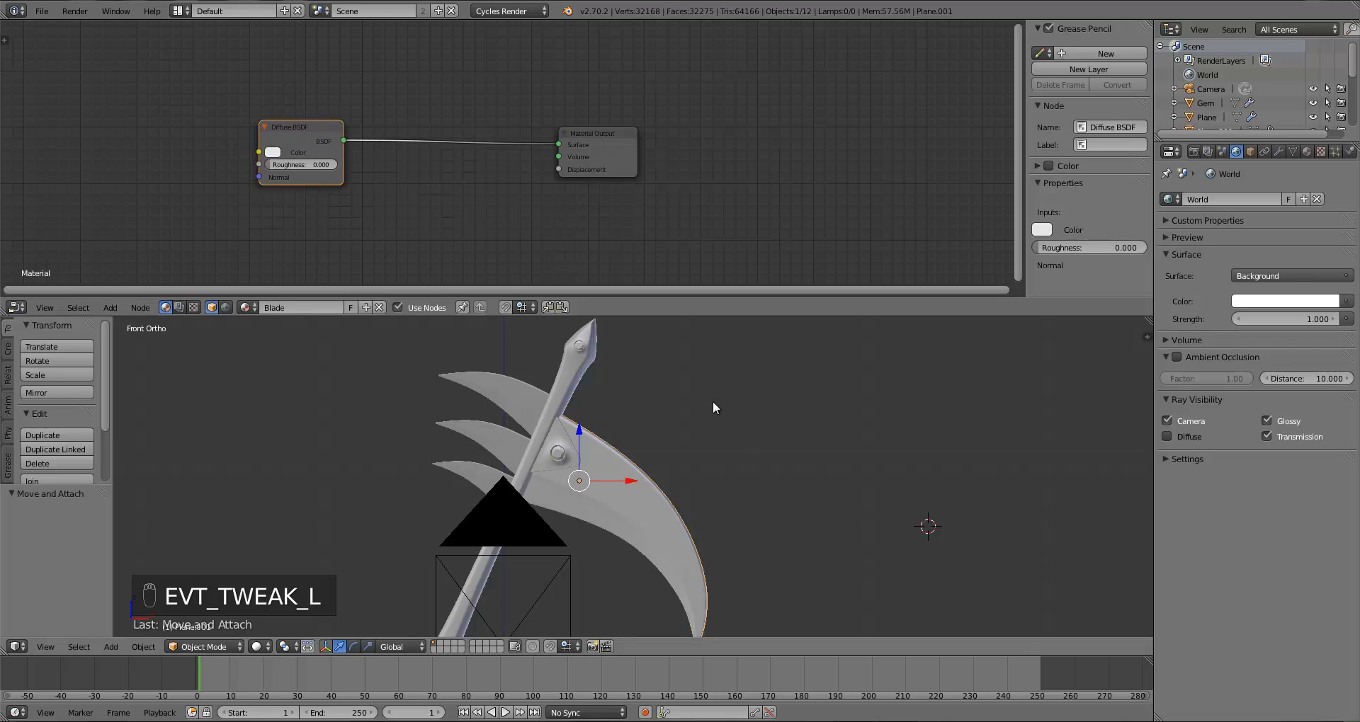
{"action": "left_click_drag", "start_coordinate": [296, 151], "coordinate": [265, 121]}
{"action": "right_click", "coordinate": [320, 129]}
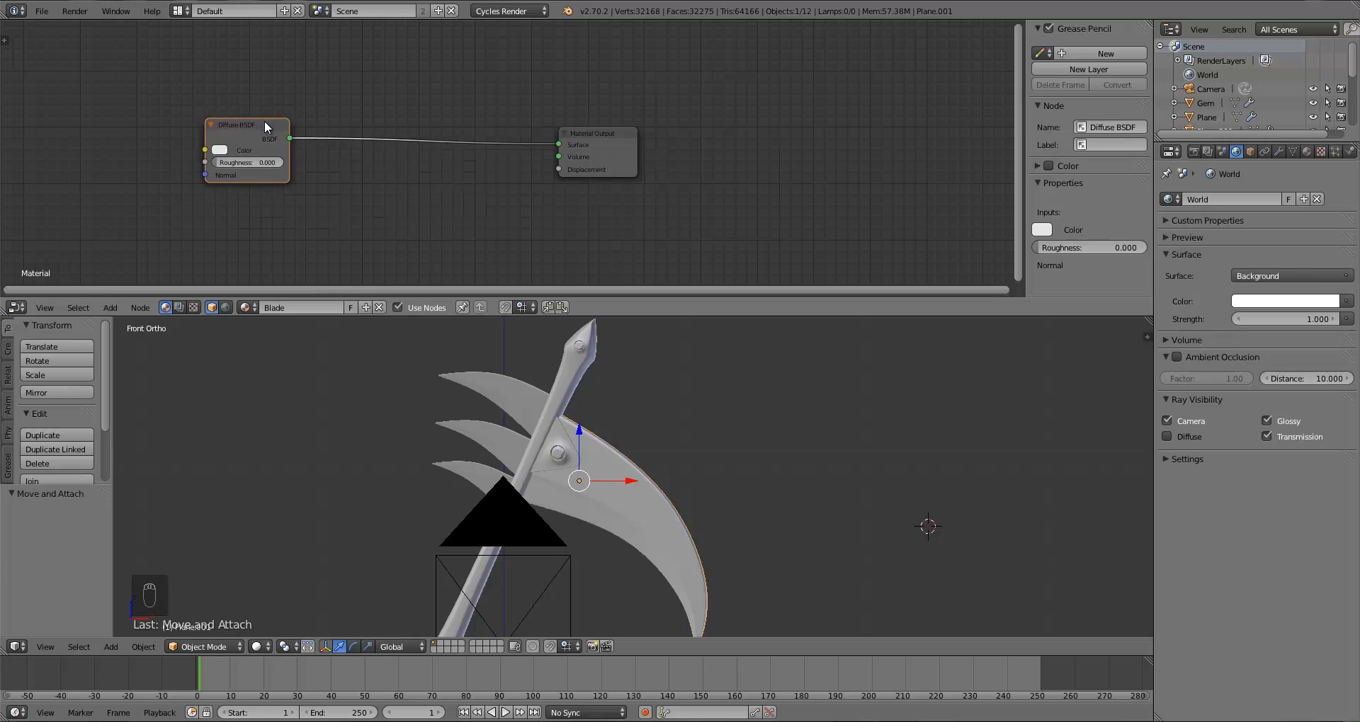
{"action": "key", "text": "x"}
{"action": "left_click_drag", "start_coordinate": [580, 158], "coordinate": [748, 170]}
{"action": "key", "text": "a"}
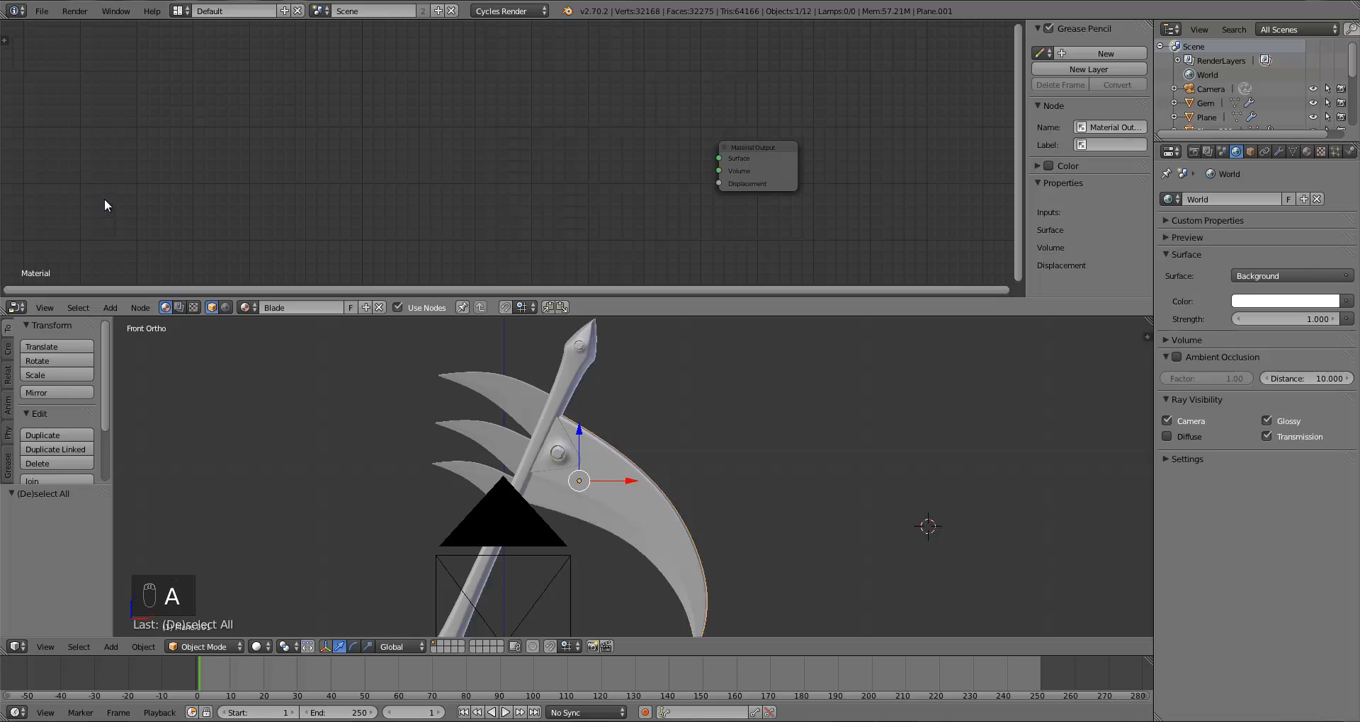
{"action": "key", "text": "shift+a"}
{"action": "mouse_move", "coordinate": [105, 206]}
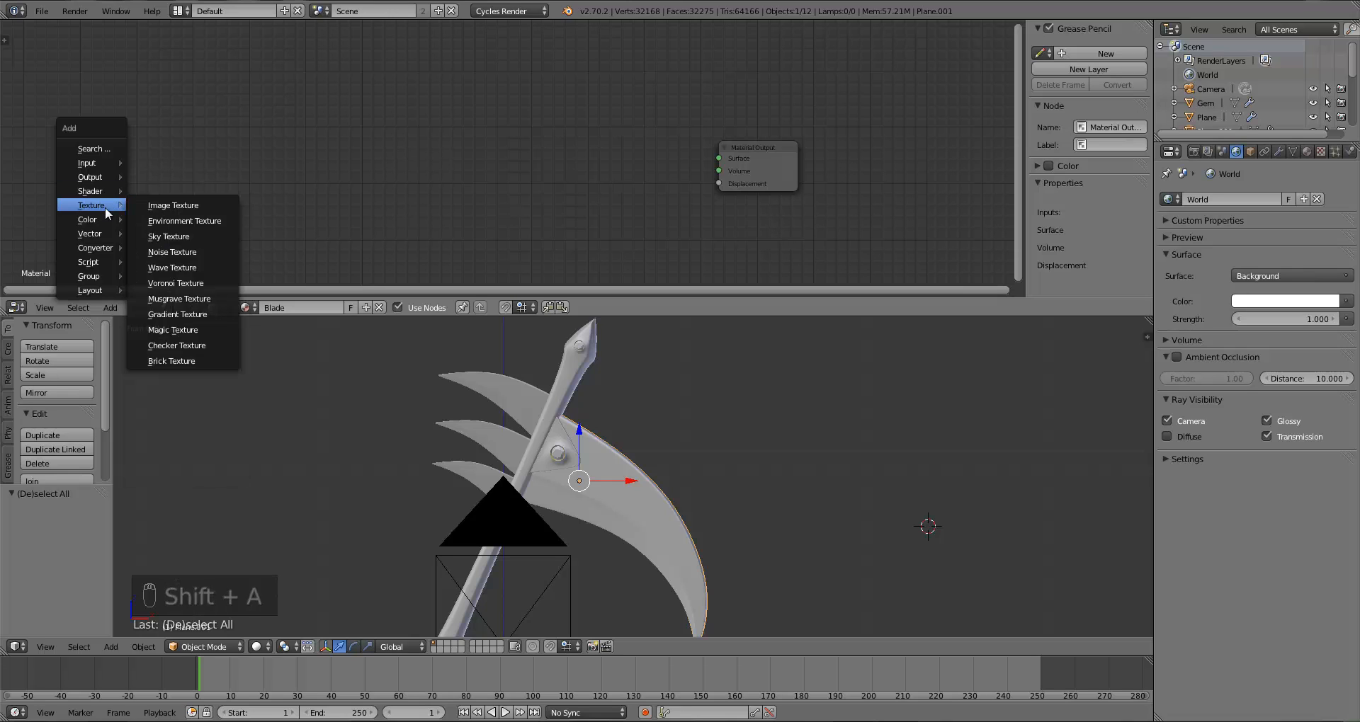
{"action": "mouse_move", "coordinate": [98, 165]}
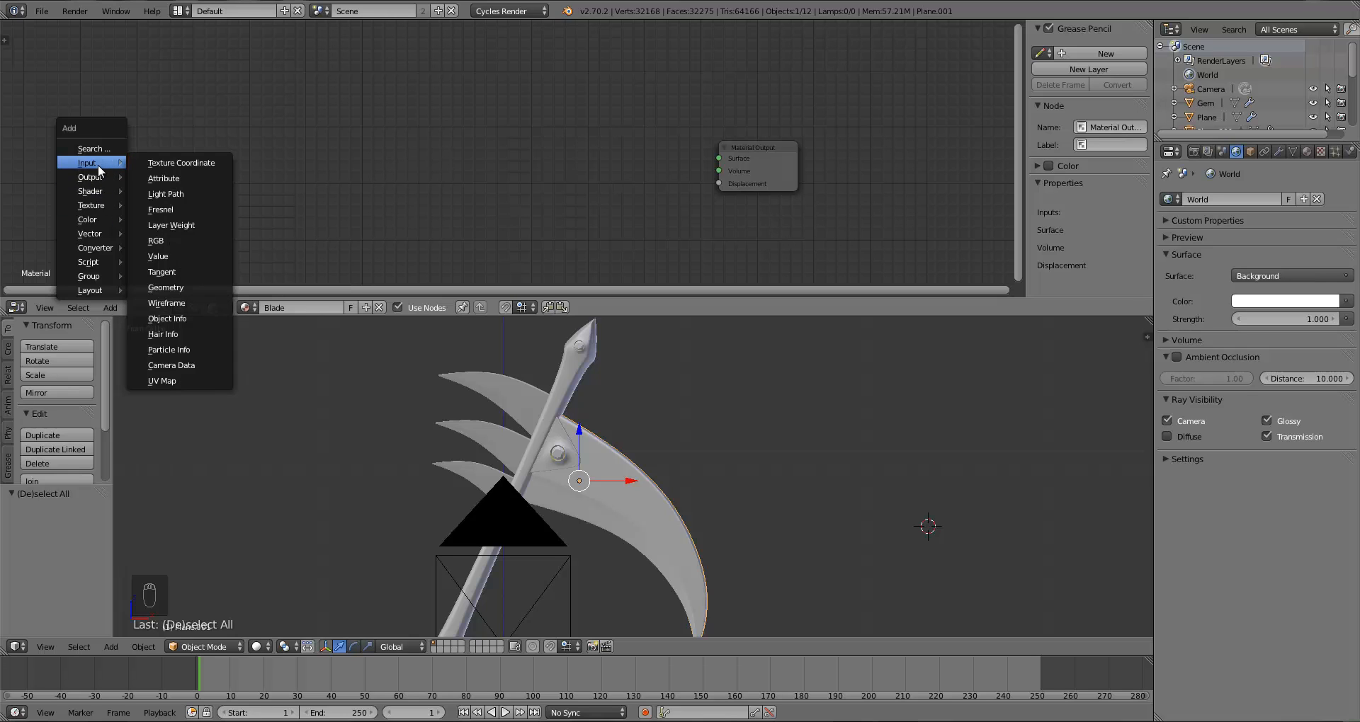
{"action": "left_click", "coordinate": [181, 193]}
{"action": "left_click", "coordinate": [104, 119]}
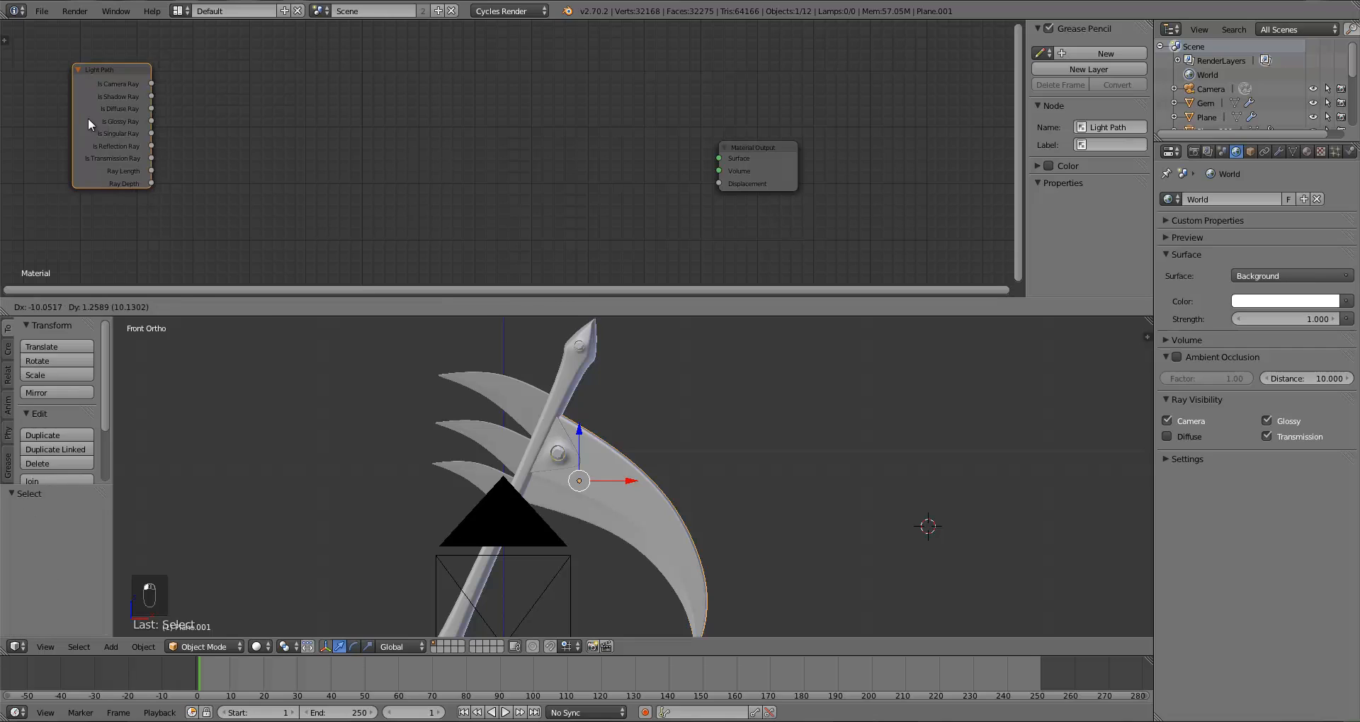
{"action": "left_click_drag", "start_coordinate": [151, 146], "coordinate": [320, 178]}
{"action": "left_click_drag", "start_coordinate": [112, 118], "coordinate": [91, 149]}
{"action": "key", "text": "x"}
Step: Add a Texture Coordinate node in the upper-left corner and move the Material Output node further right
{"action": "key", "text": "shift+a"}
{"action": "mouse_move", "coordinate": [93, 153]}
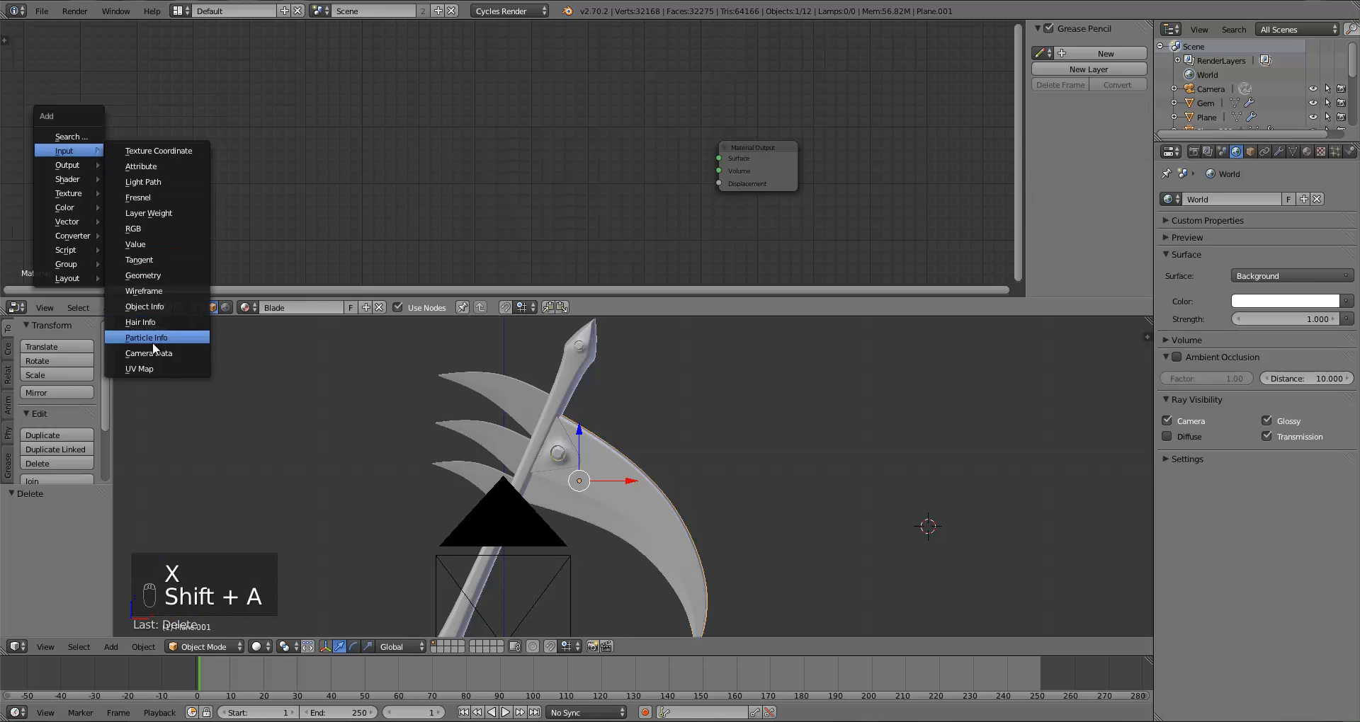
{"action": "left_click", "coordinate": [145, 151]}
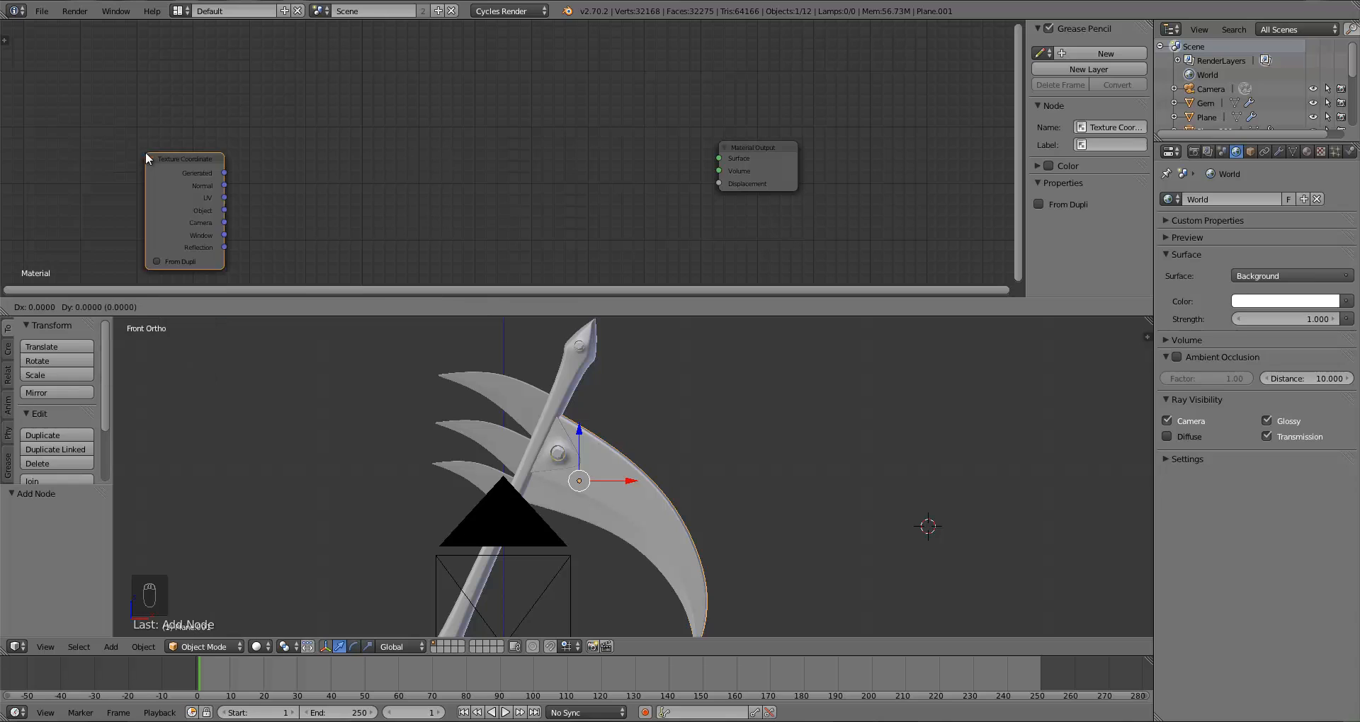
{"action": "left_click", "coordinate": [94, 145]}
{"action": "left_click_drag", "start_coordinate": [94, 145], "coordinate": [70, 118]}
{"action": "left_click_drag", "start_coordinate": [239, 142], "coordinate": [239, 142]}
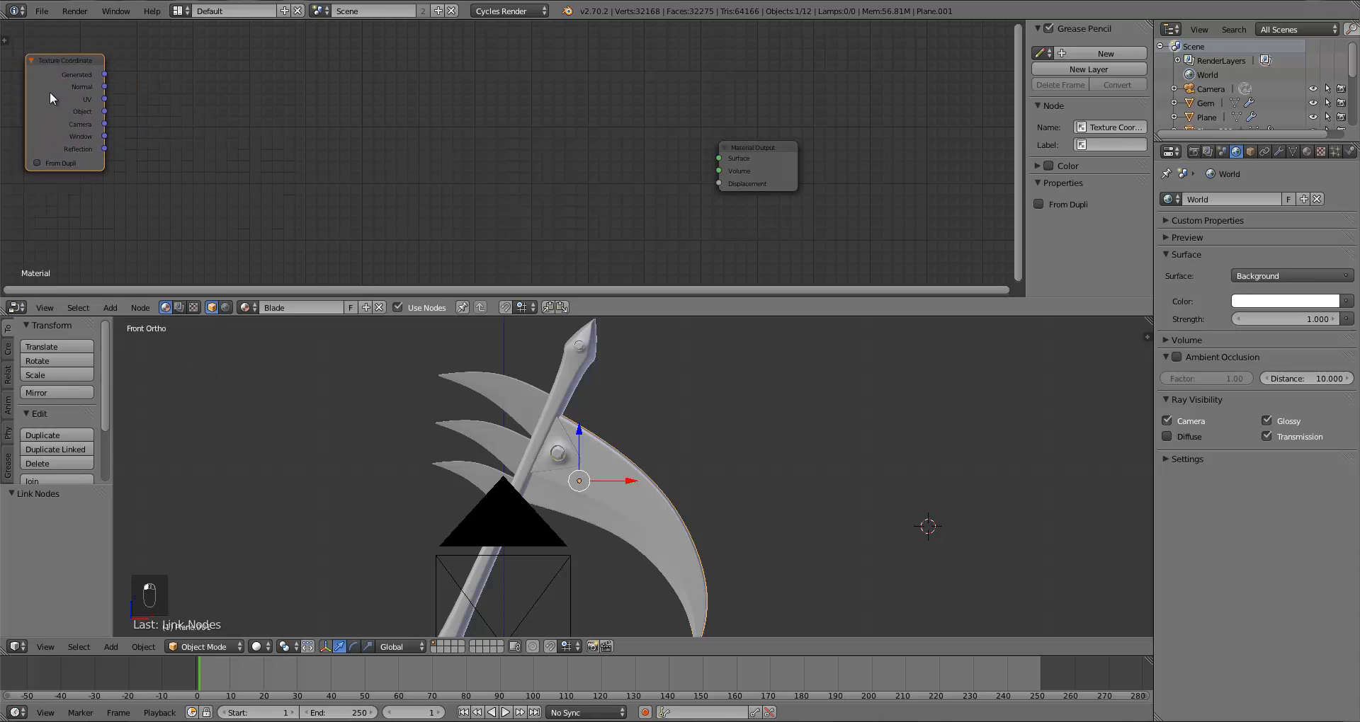
{"action": "left_click_drag", "start_coordinate": [50, 91], "coordinate": [36, 58]}
{"action": "left_click_drag", "start_coordinate": [762, 172], "coordinate": [962, 186]}
{"action": "key", "text": "a"}
{"action": "key", "text": "a"}
Step: Add an Image Texture node and load Skies0313_1_L.jpg from the Fantasy Weapon Backdrop folder into it
{"action": "key", "text": "shift+a"}
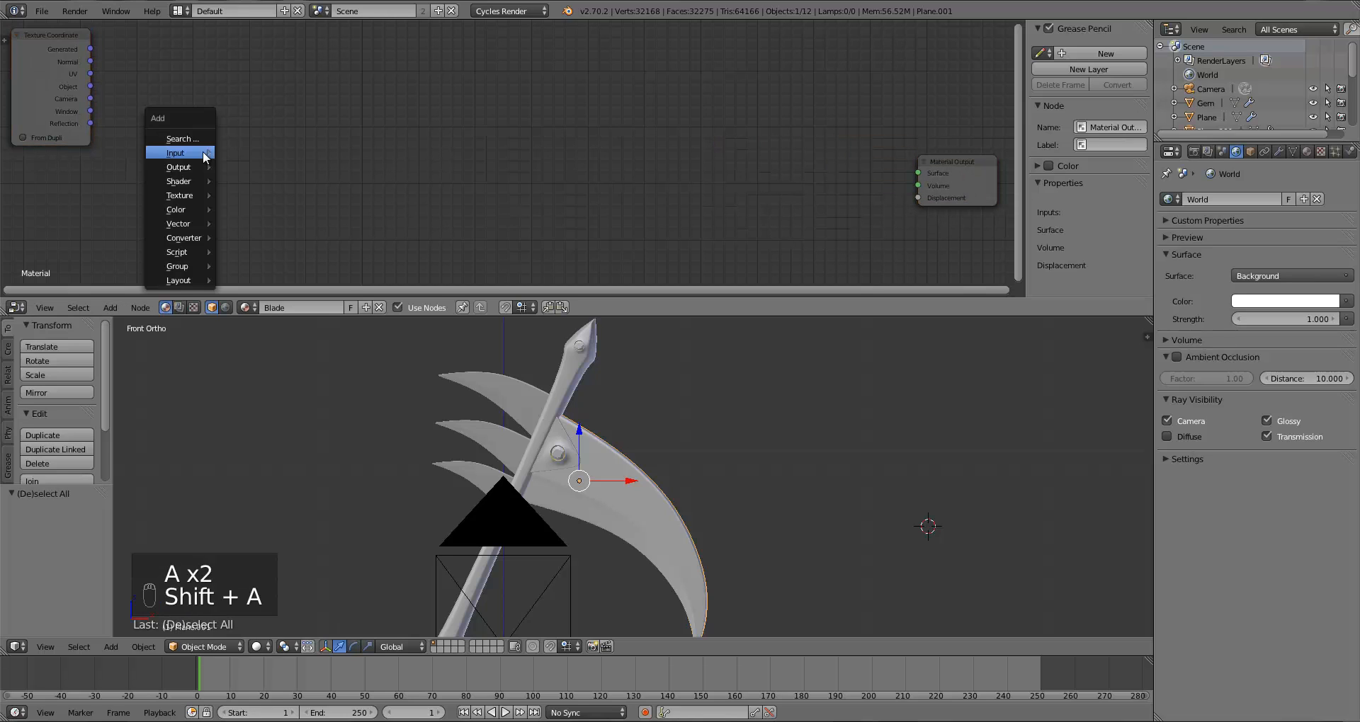
{"action": "mouse_move", "coordinate": [185, 162]}
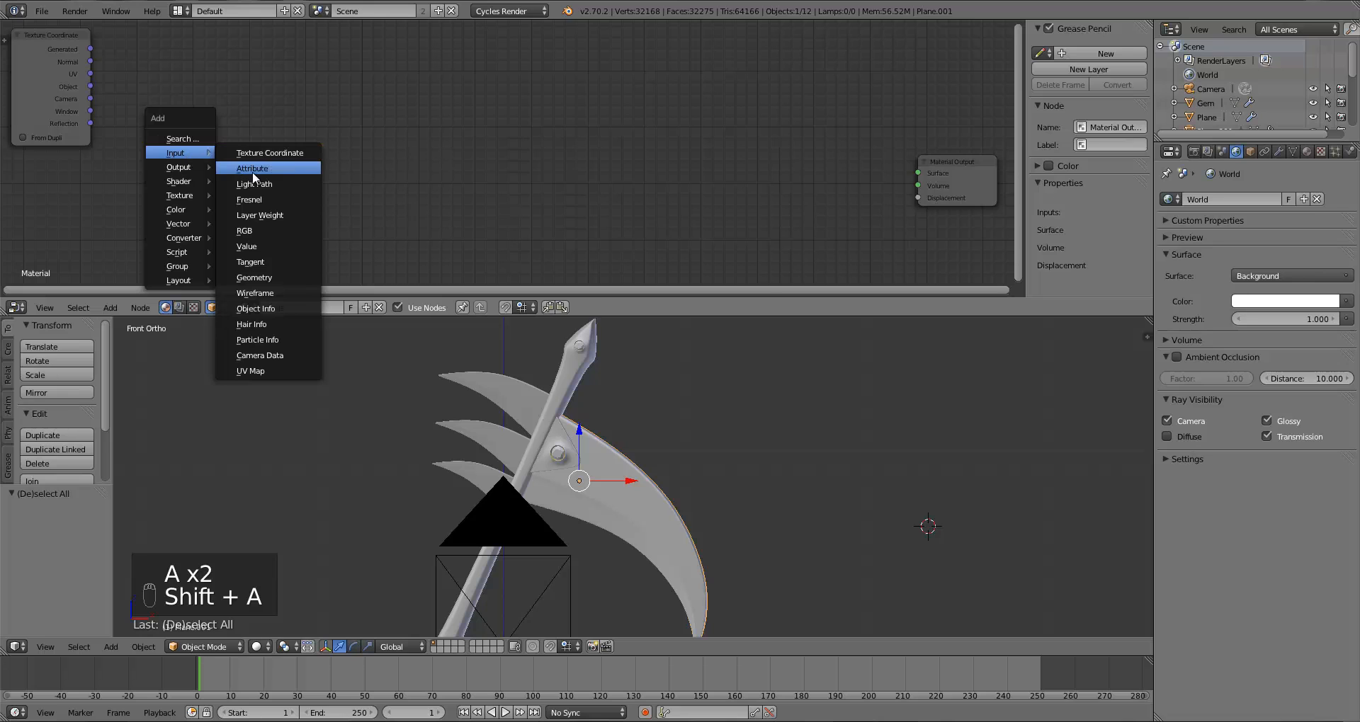
{"action": "mouse_move", "coordinate": [182, 195]}
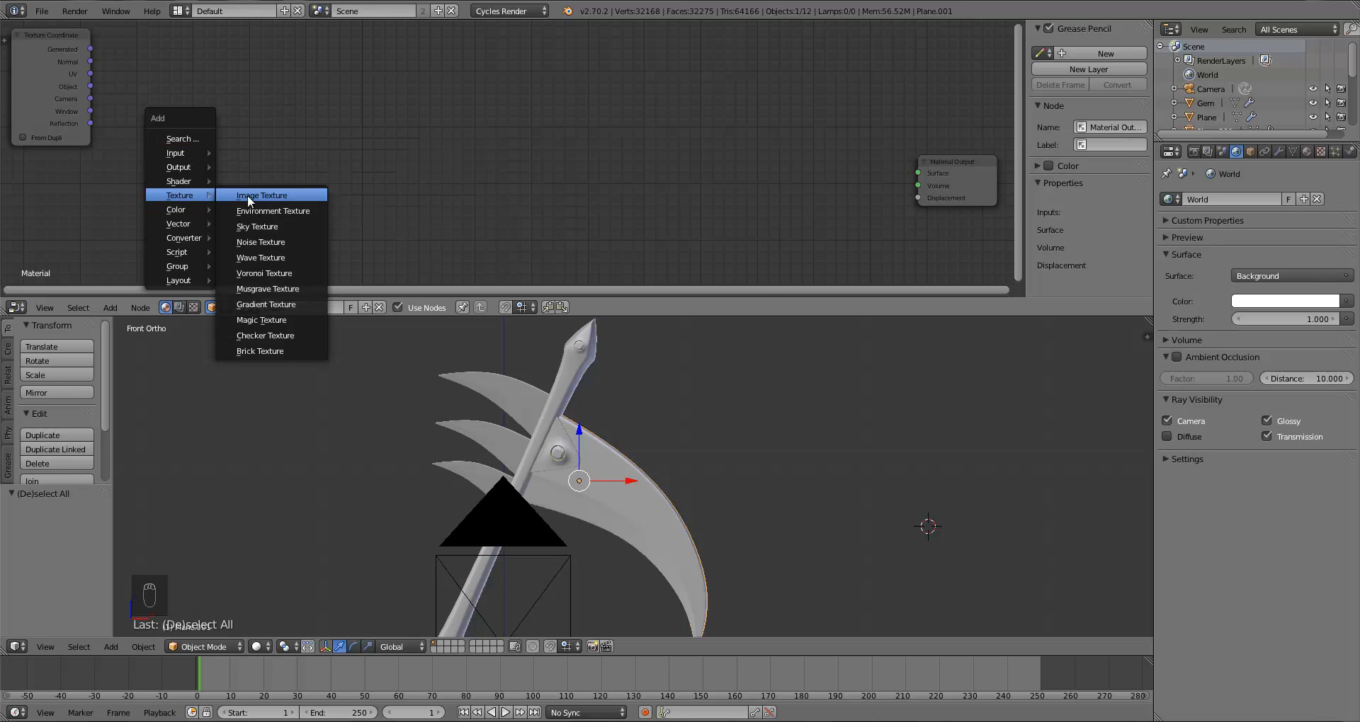
{"action": "left_click", "coordinate": [248, 194]}
{"action": "left_click", "coordinate": [193, 91]}
{"action": "left_click", "coordinate": [234, 140]}
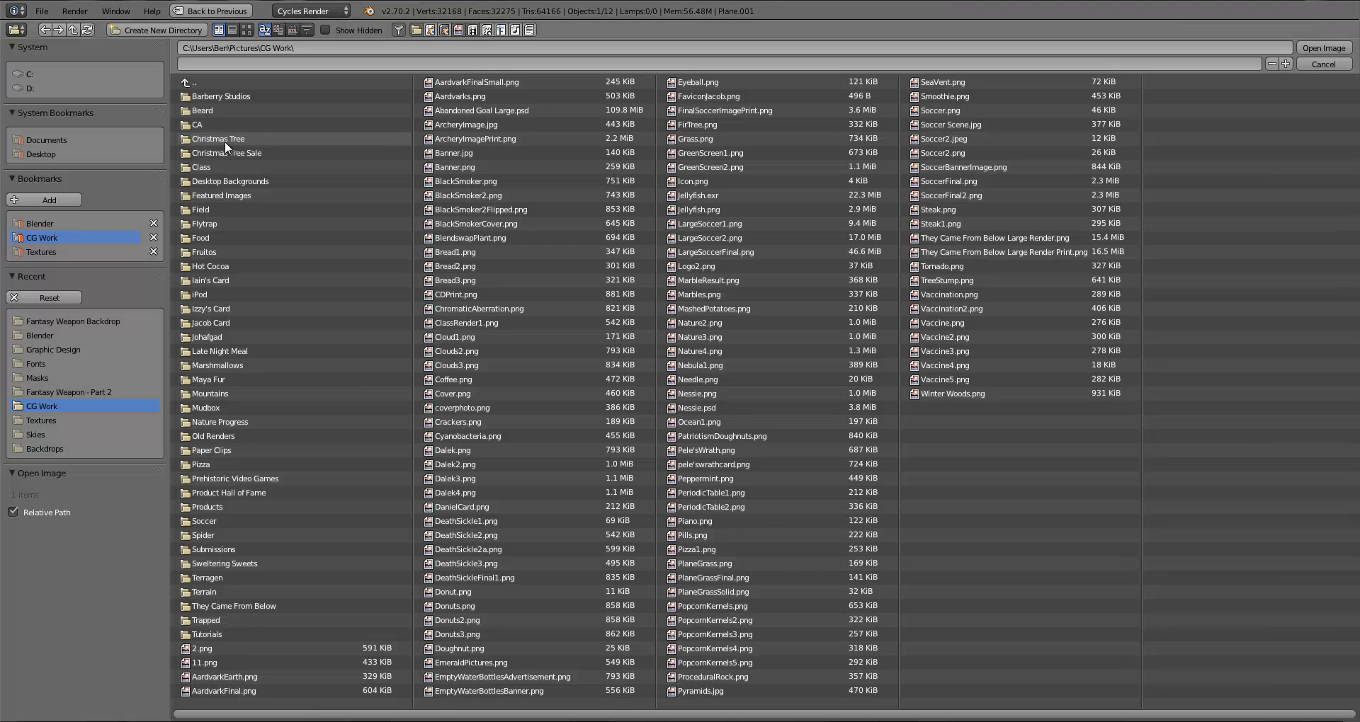
{"action": "left_click", "coordinate": [68, 321]}
{"action": "left_click", "coordinate": [246, 30]}
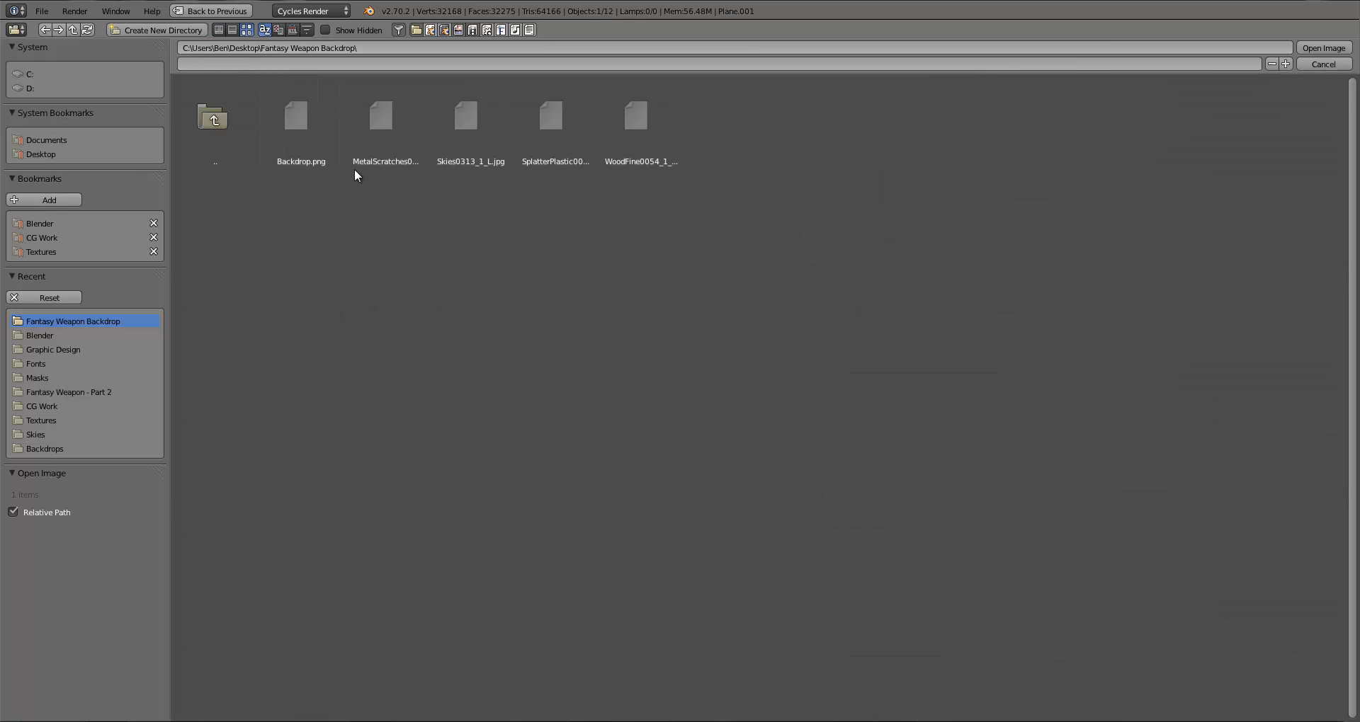
{"action": "double_click", "coordinate": [464, 139]}
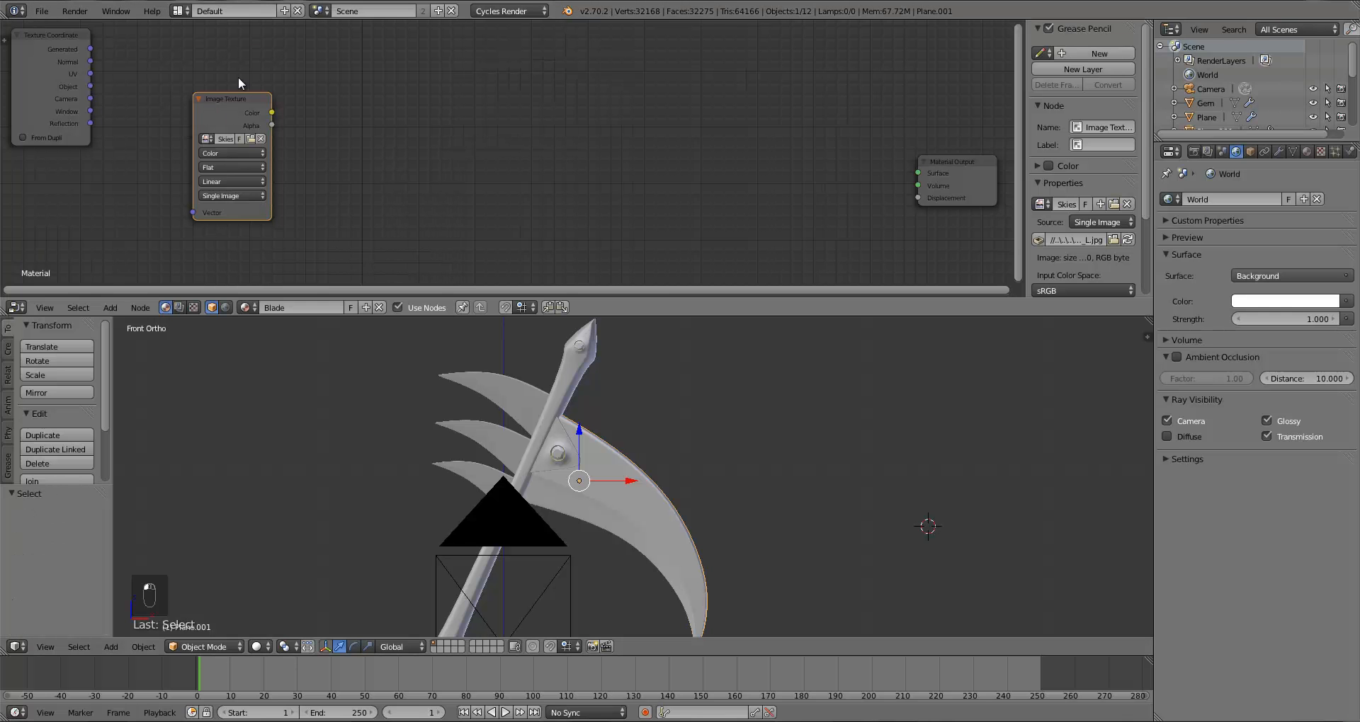
Step: Reposition the Image Texture node and link the Texture Coordinate node into its Vector input
{"action": "left_click_drag", "start_coordinate": [237, 99], "coordinate": [247, 72]}
{"action": "left_click_drag", "start_coordinate": [189, 191], "coordinate": [204, 184]}
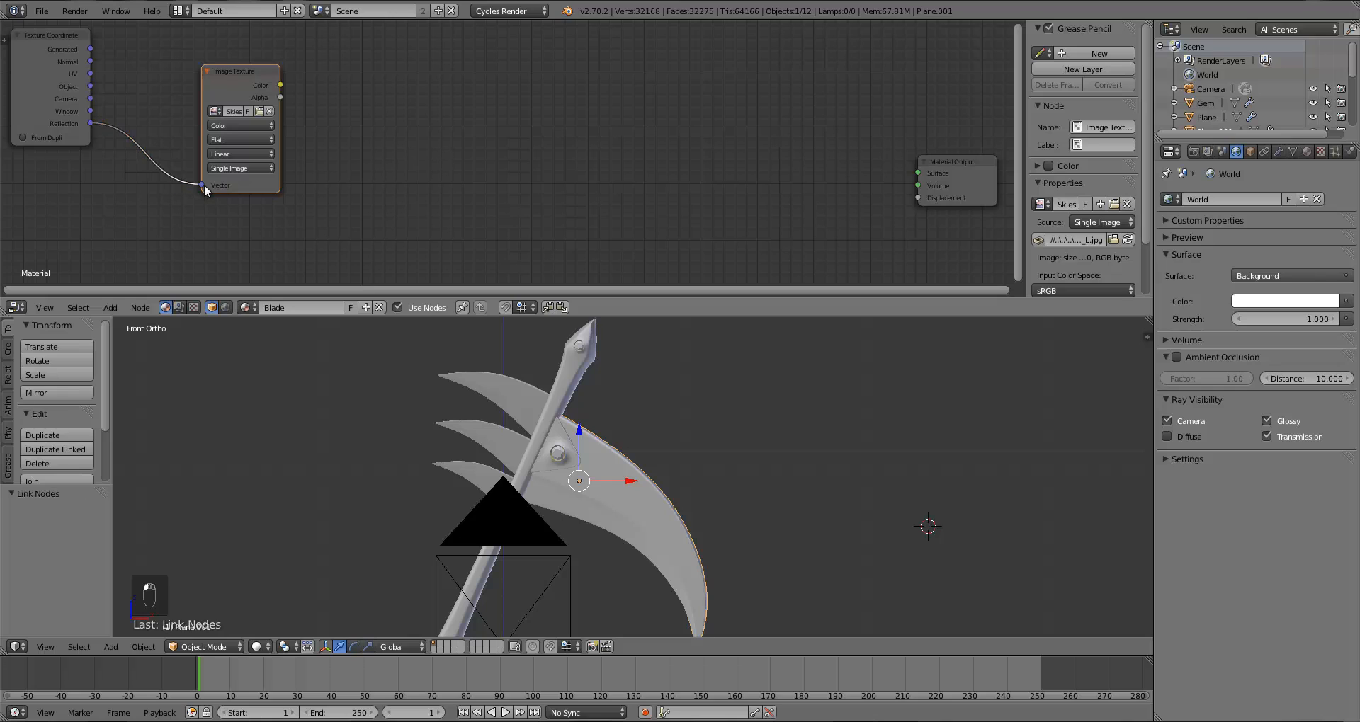
Step: Add a Bright/Contrast node after the Image Texture node, feed it the image color, and set Bright to -0.35
{"action": "left_click_drag", "start_coordinate": [245, 91], "coordinate": [135, 83]}
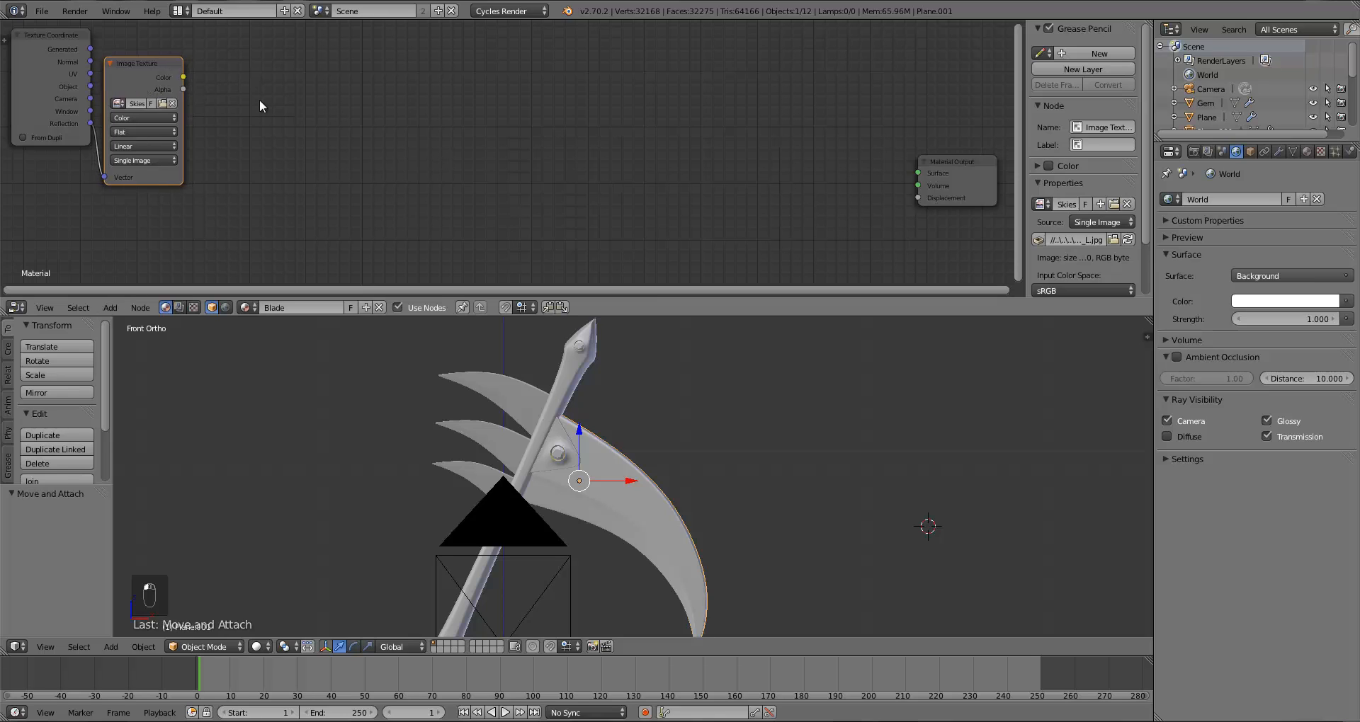
{"action": "key", "text": "a"}
{"action": "key", "text": "shift+a"}
{"action": "mouse_move", "coordinate": [261, 103]}
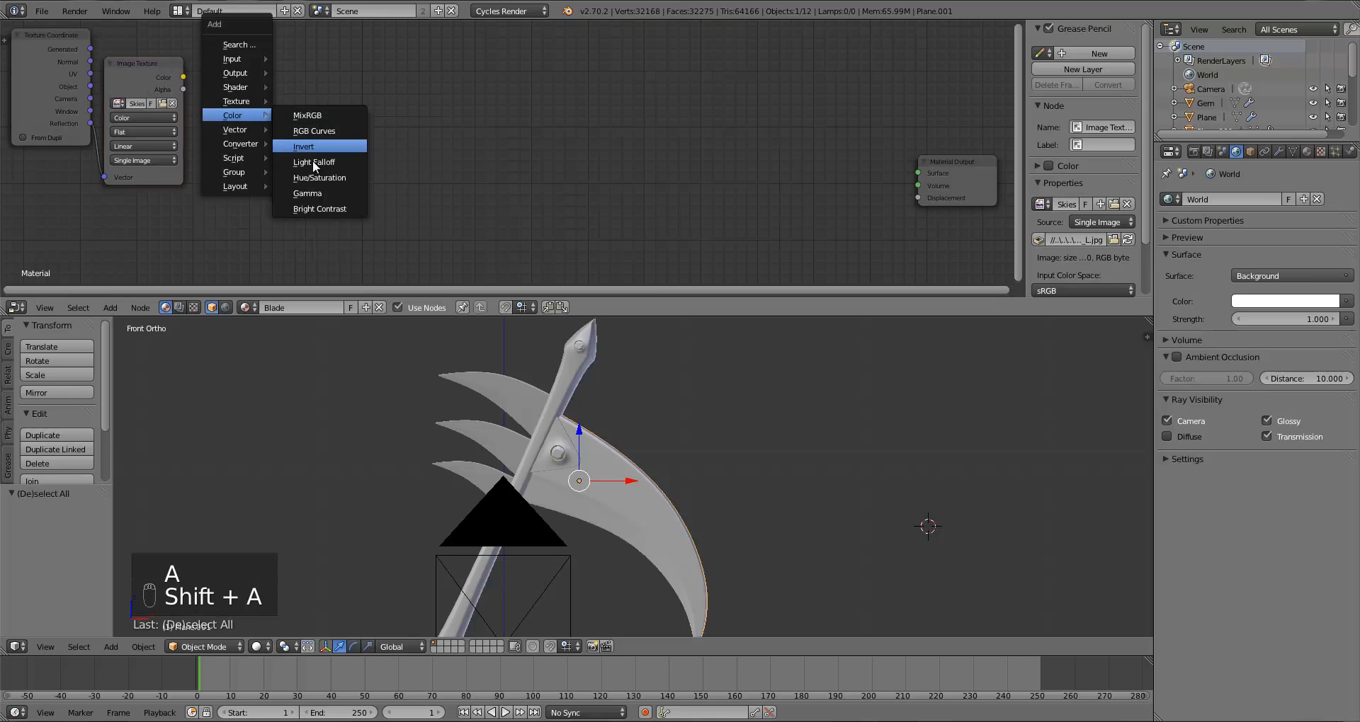
{"action": "left_click", "coordinate": [316, 203]}
{"action": "left_click", "coordinate": [196, 87]}
{"action": "left_click_drag", "start_coordinate": [211, 126], "coordinate": [221, 115]}
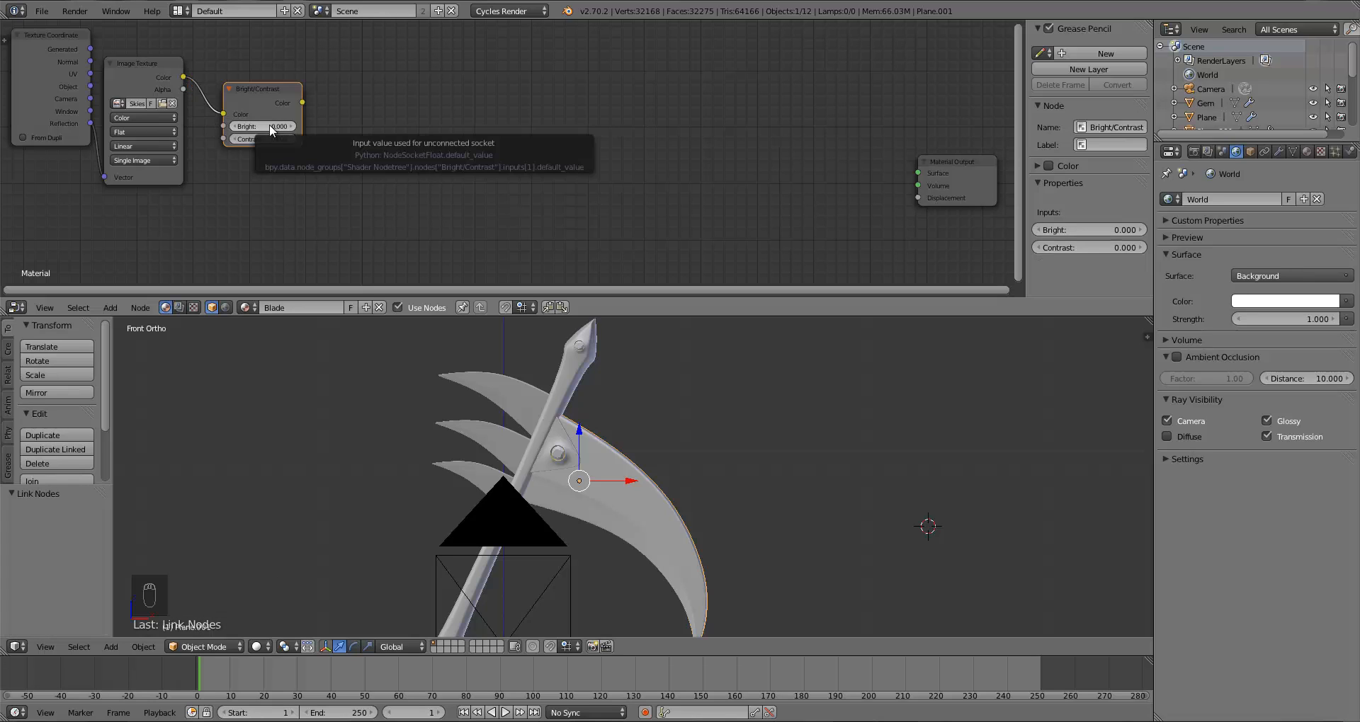
{"action": "left_click", "coordinate": [268, 125]}
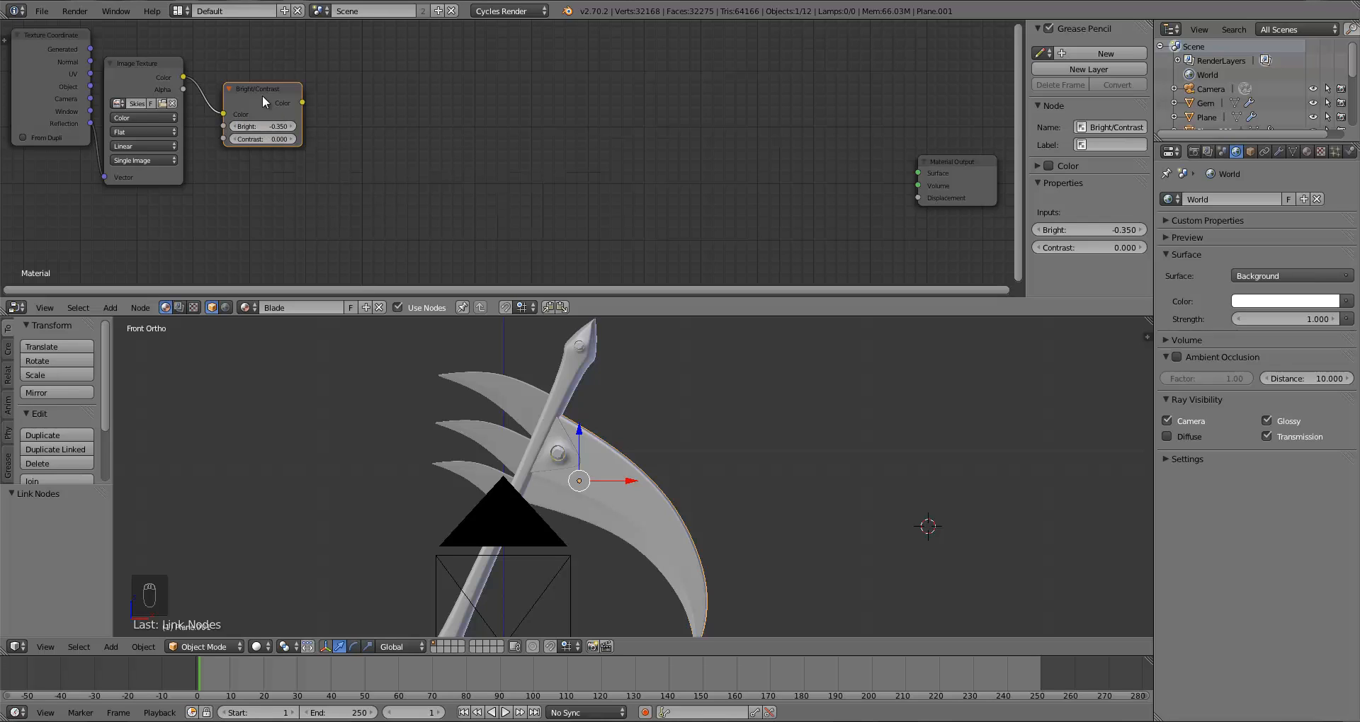
Step: Add a Hue/Saturation/Value node fed by the Bright/Contrast output and set its Saturation to 0.25
{"action": "left_click_drag", "start_coordinate": [262, 95], "coordinate": [236, 80]}
{"action": "key", "text": "a"}
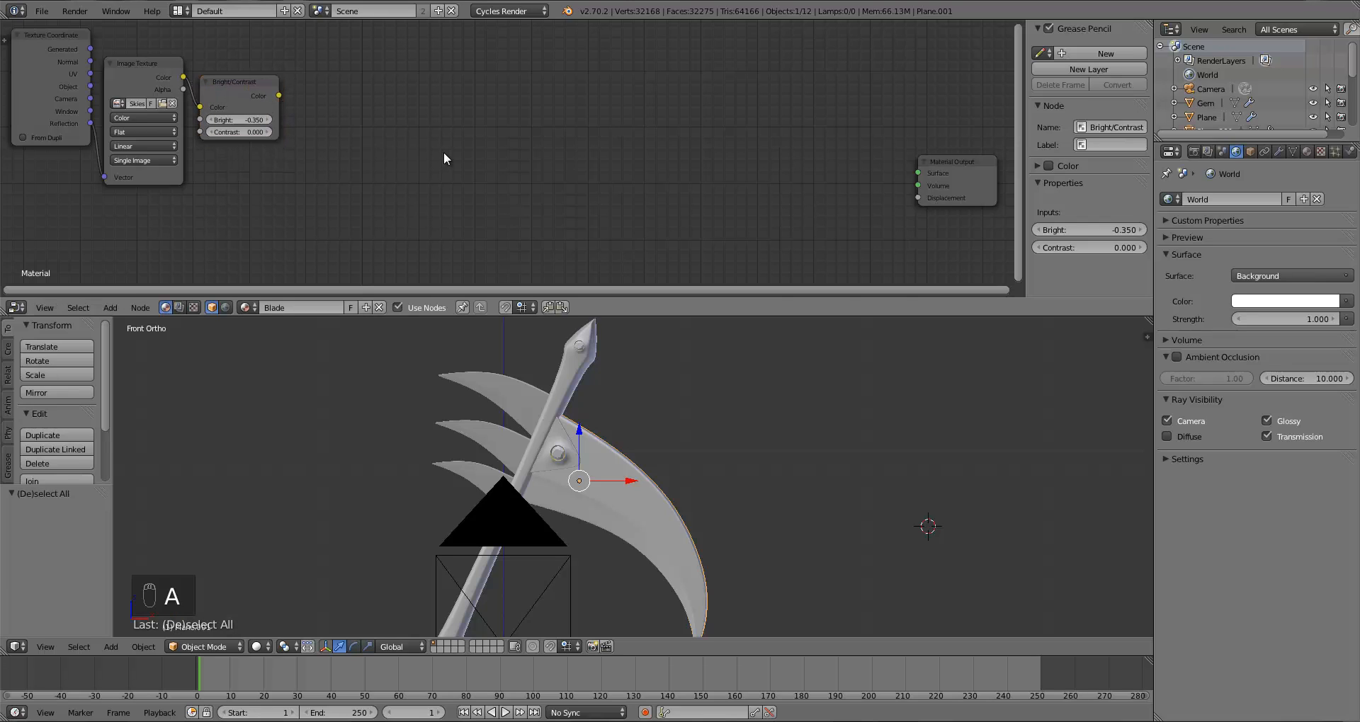
{"action": "left_click_drag", "start_coordinate": [249, 87], "coordinate": [253, 91]}
{"action": "key", "text": "shift+a"}
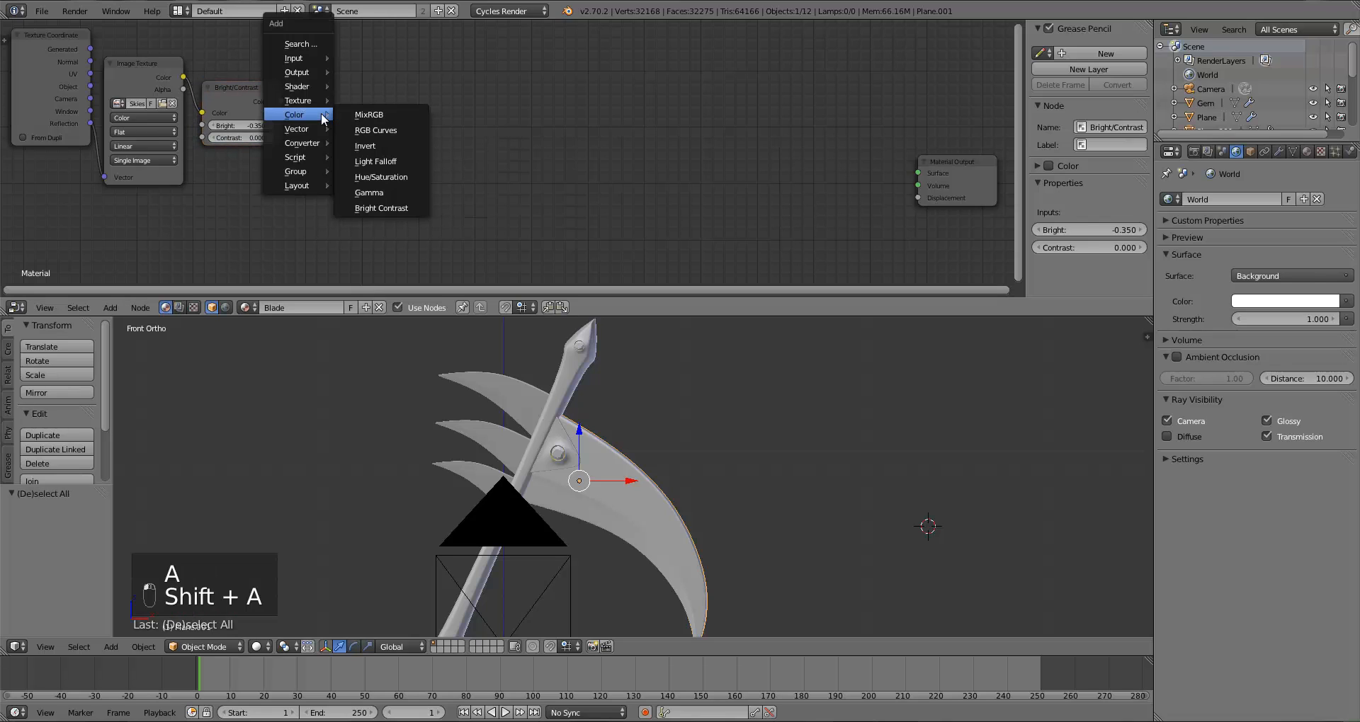
{"action": "left_click", "coordinate": [405, 180]}
{"action": "left_click", "coordinate": [338, 96]}
{"action": "mouse_move", "coordinate": [284, 105]}
{"action": "left_mouse_down"}
{"action": "mouse_move", "coordinate": [333, 164]}
{"action": "mouse_move", "coordinate": [299, 100]}
{"action": "left_mouse_up"}
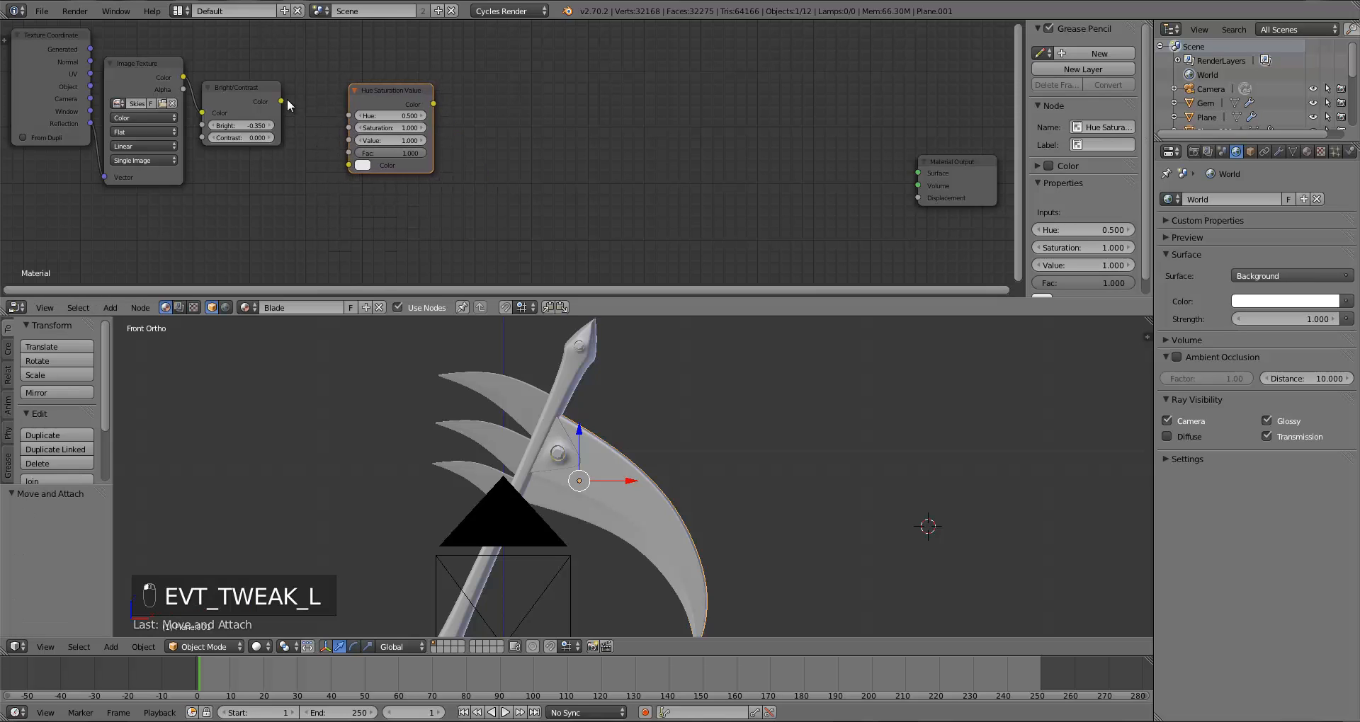
{"action": "left_click_drag", "start_coordinate": [350, 165], "coordinate": [350, 165]}
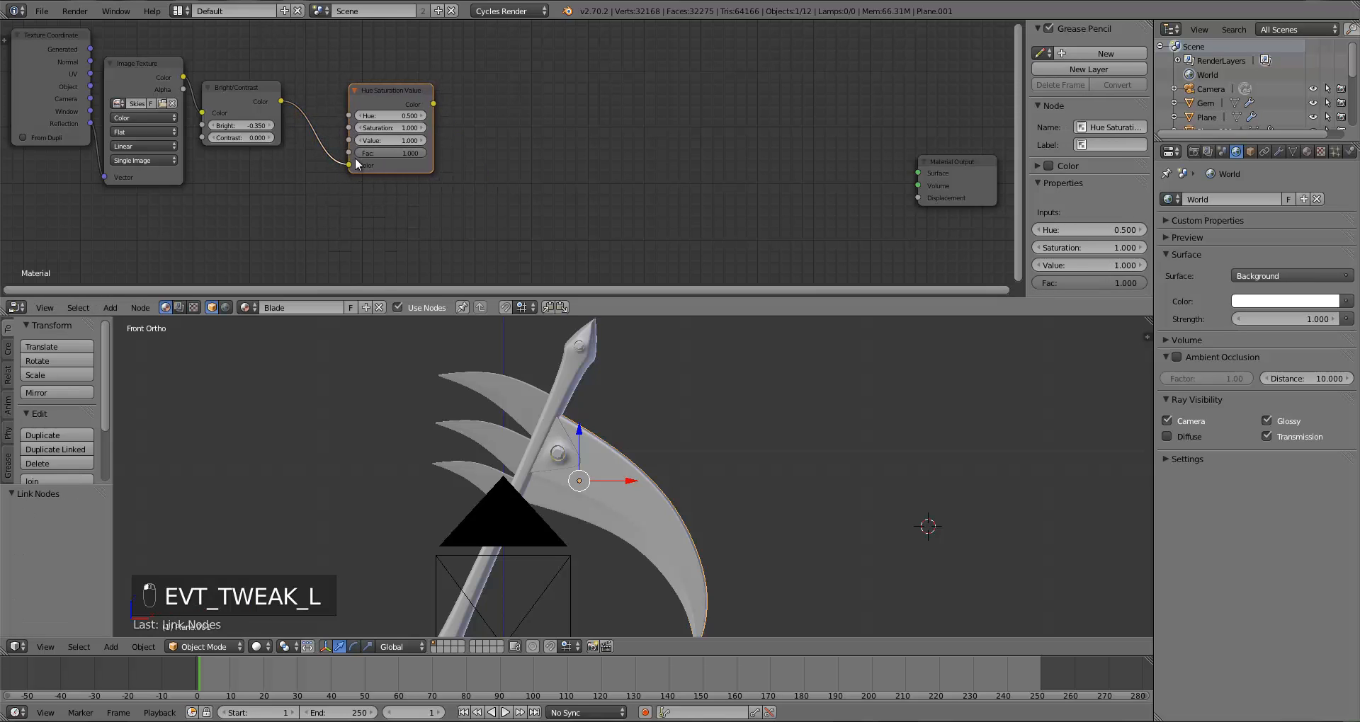
{"action": "left_click", "coordinate": [394, 126]}
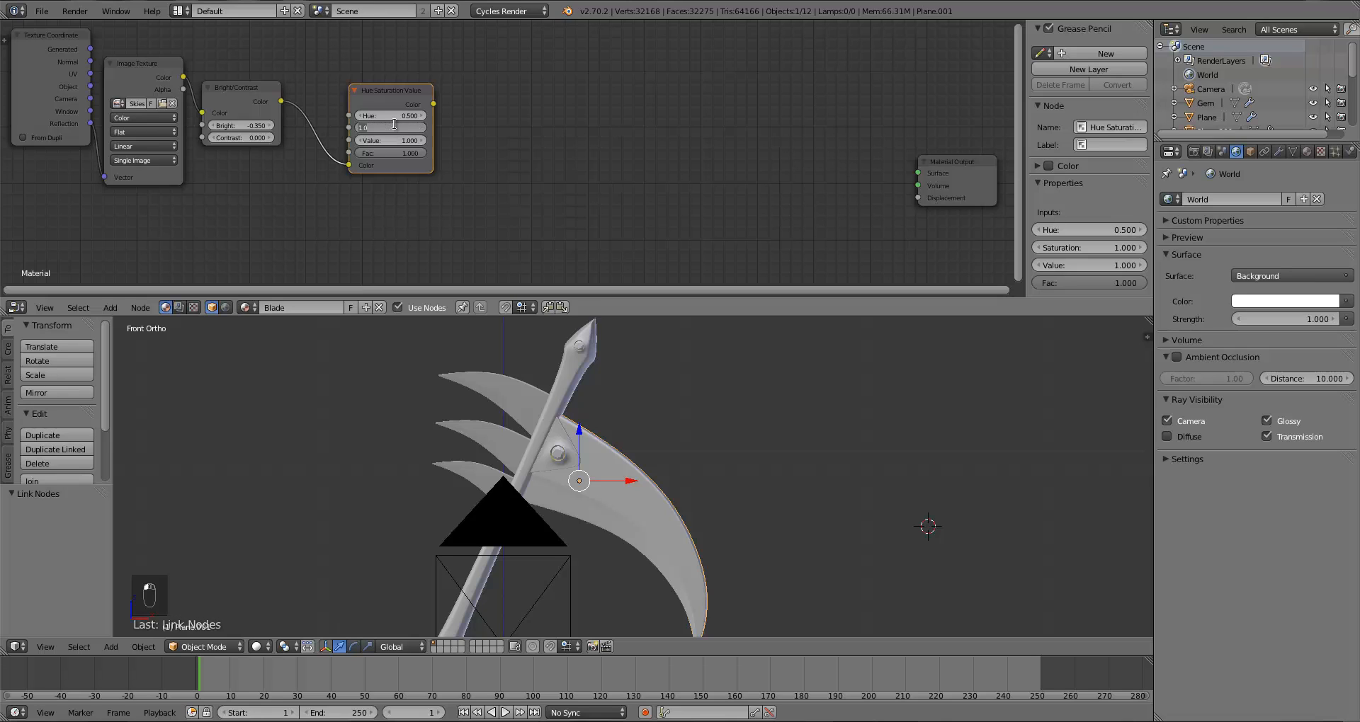
{"action": "type", "text": "0.25"}
{"action": "key", "text": "Return"}
Step: Rearrange the Texture Coordinate, Image Texture, Bright/Contrast and Hue/Saturation/Value nodes closer together
{"action": "left_click_drag", "start_coordinate": [358, 95], "coordinate": [311, 89]}
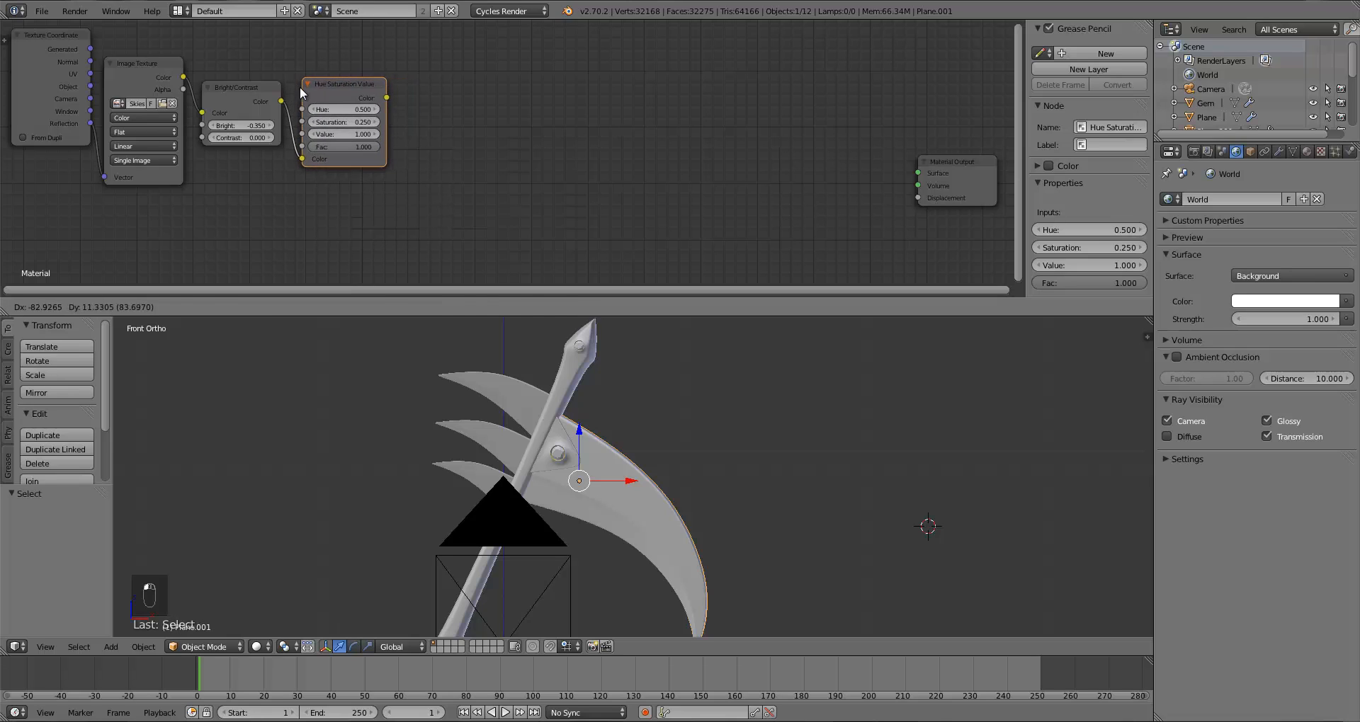
{"action": "left_click_drag", "start_coordinate": [48, 44], "coordinate": [43, 44]}
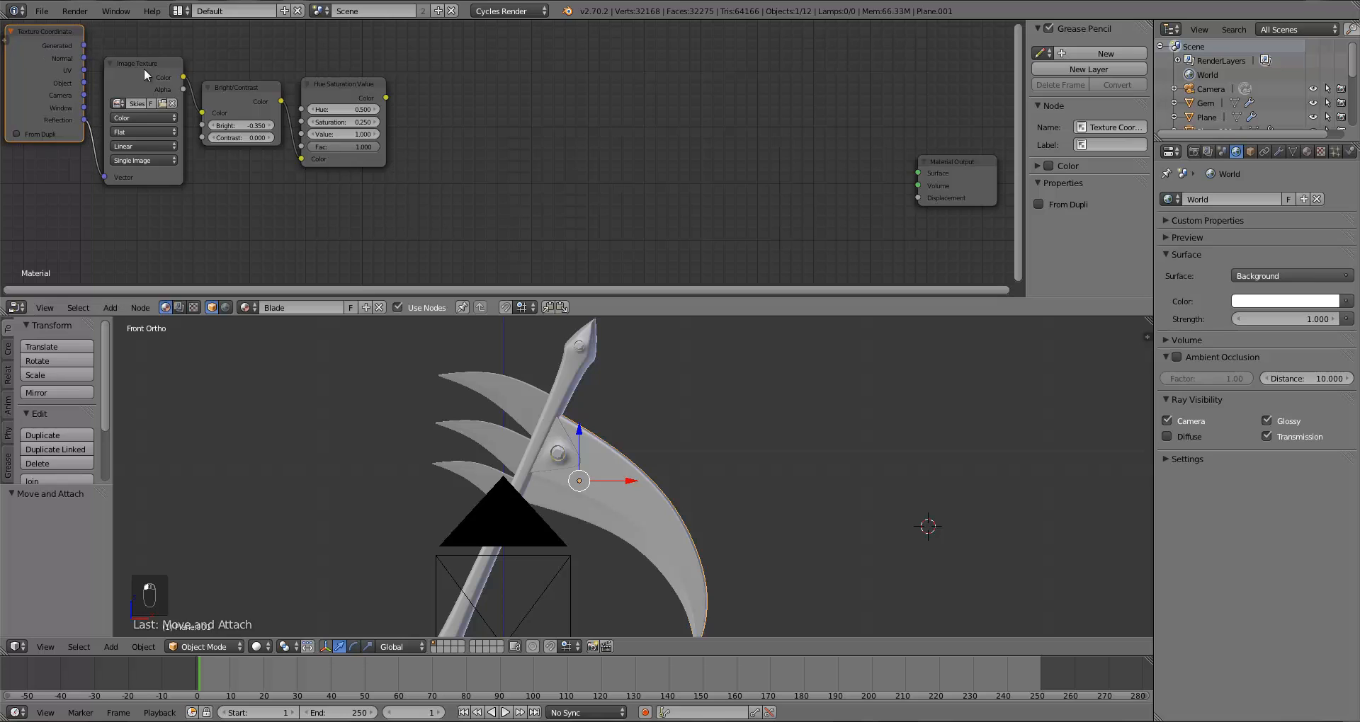
{"action": "left_click_drag", "start_coordinate": [143, 68], "coordinate": [132, 64]}
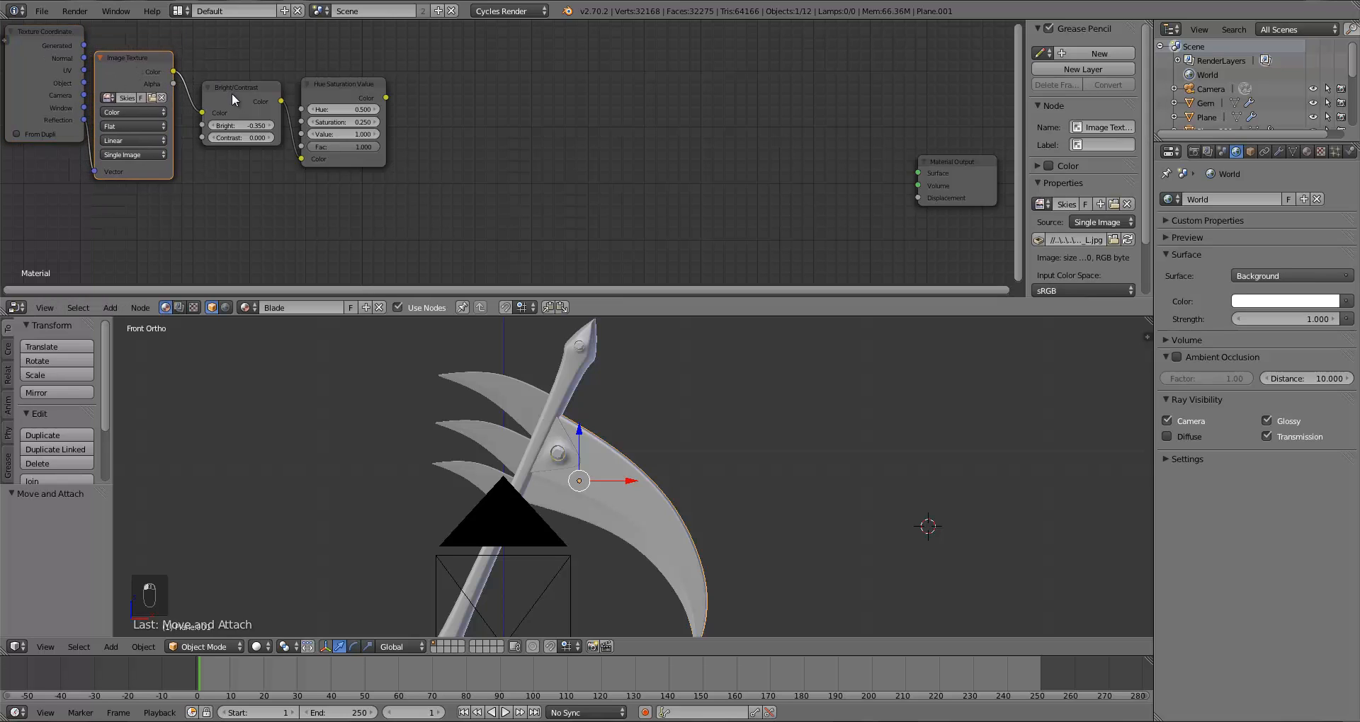
{"action": "left_click_drag", "start_coordinate": [231, 92], "coordinate": [206, 79]}
{"action": "left_click_drag", "start_coordinate": [317, 90], "coordinate": [287, 85]}
{"action": "key", "text": "a"}
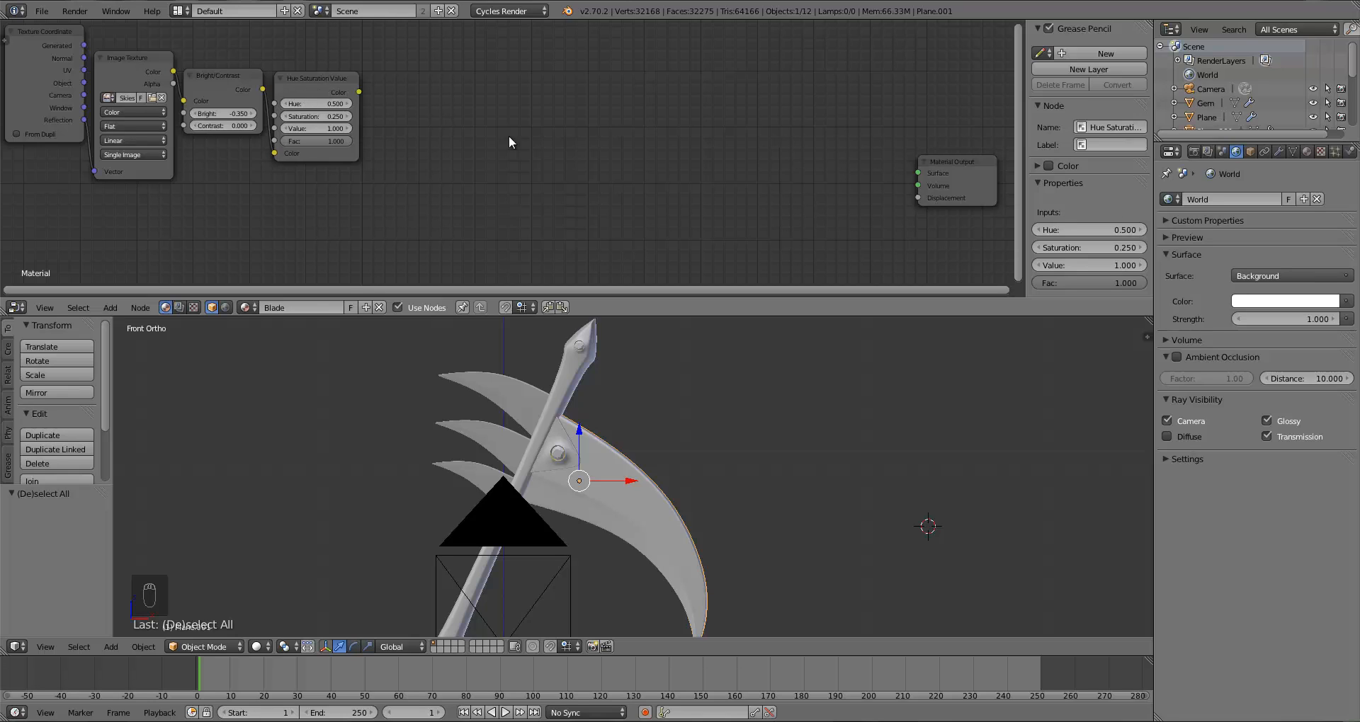
Step: Add a Glossy BSDF node, feed it the Hue/Saturation/Value color, and set its Roughness to 0.01
{"action": "key", "text": "shift+a"}
{"action": "mouse_move", "coordinate": [427, 111]}
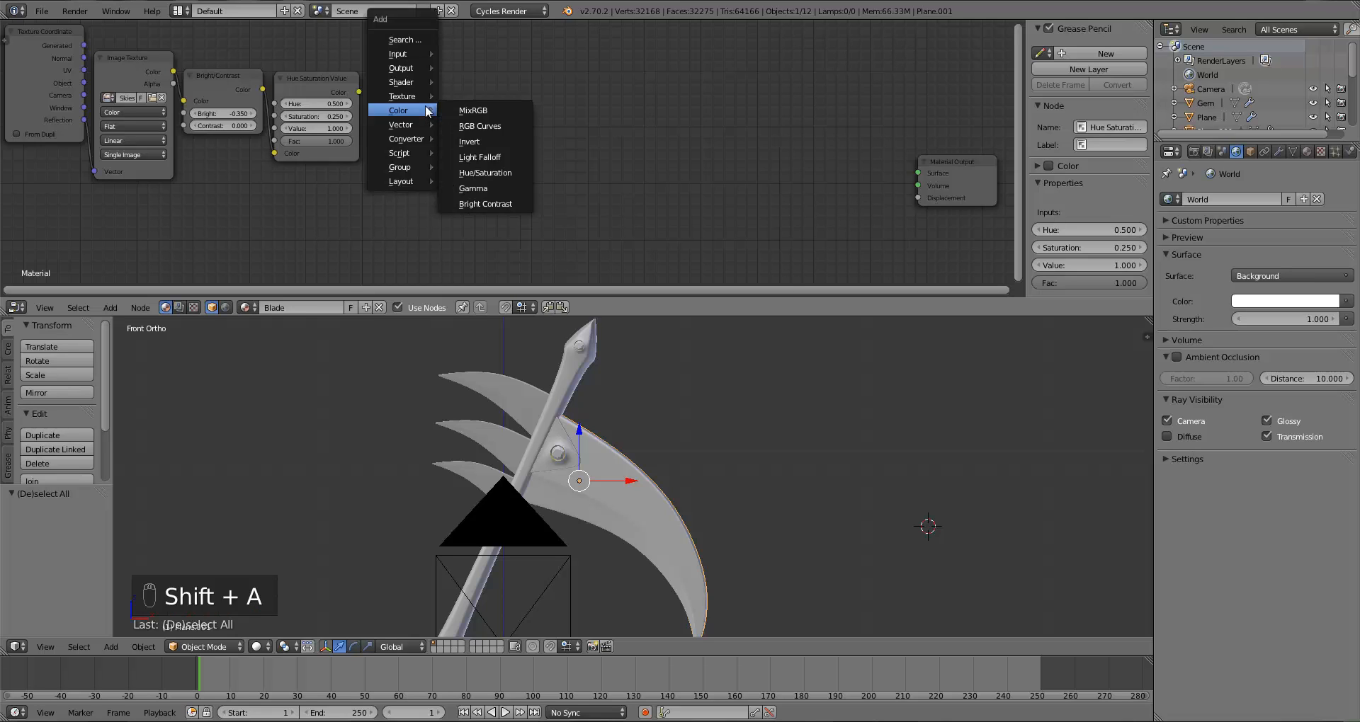
{"action": "mouse_move", "coordinate": [443, 82]}
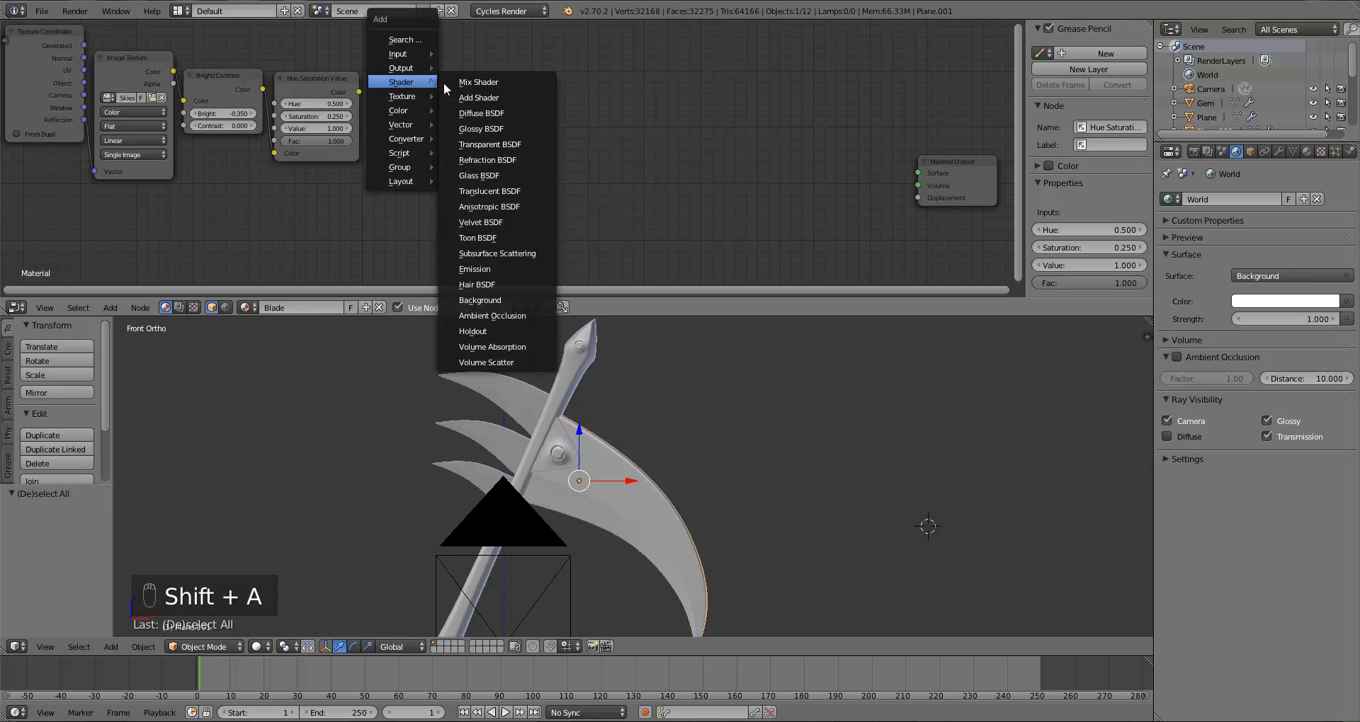
{"action": "left_click", "coordinate": [490, 127]}
{"action": "left_click", "coordinate": [379, 91]}
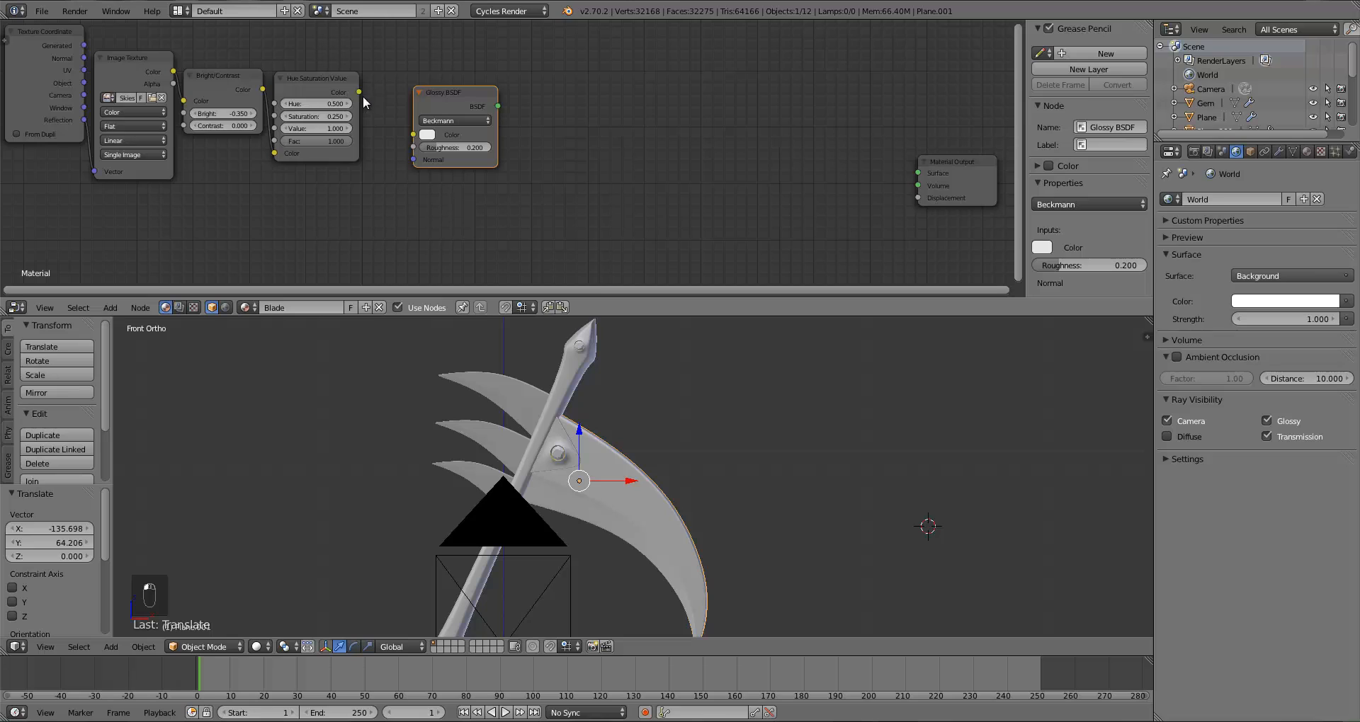
{"action": "left_click_drag", "start_coordinate": [359, 91], "coordinate": [421, 104]}
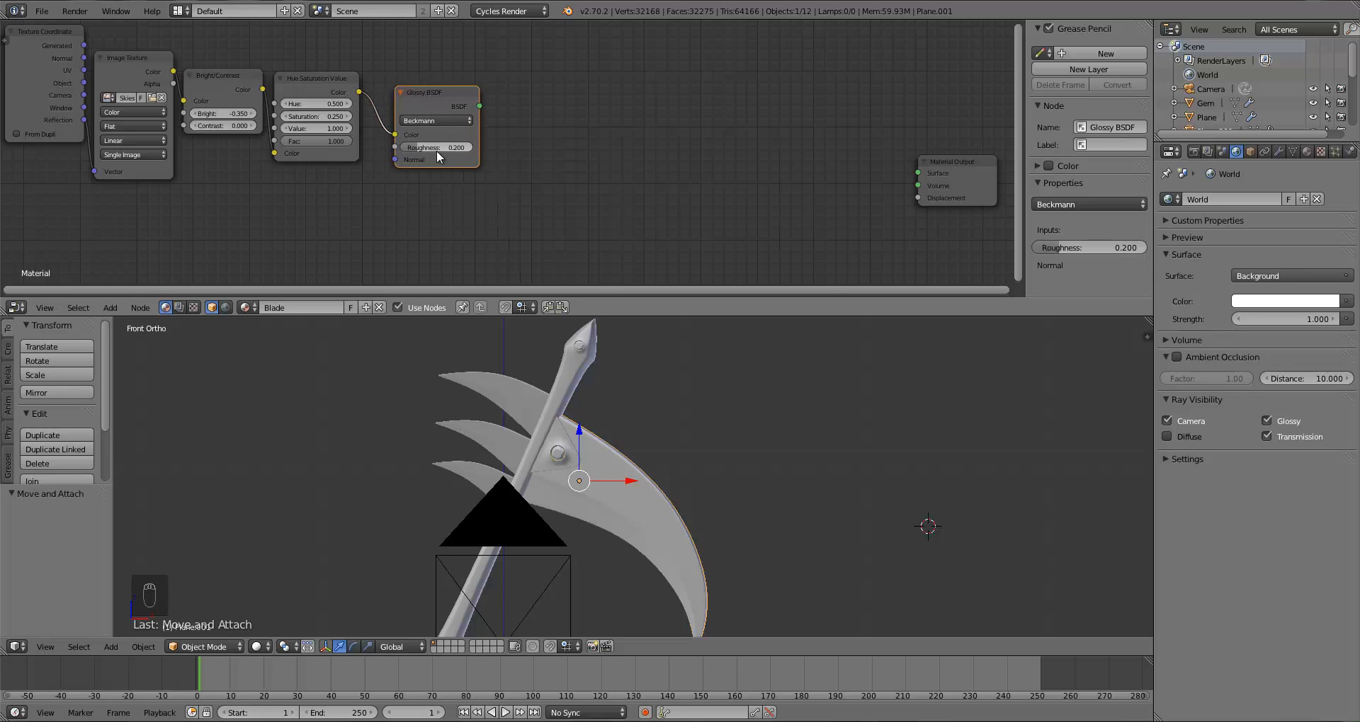
{"action": "type", "text": "0.2"}
{"action": "key", "text": "Return"}
{"action": "left_click", "coordinate": [436, 150]}
Step: Connect the Glossy BSDF to the Material Output Surface and preview the blade through the camera in Rendered shading
{"action": "left_click_drag", "start_coordinate": [479, 106], "coordinate": [921, 175]}
{"action": "key", "text": "KP_0"}
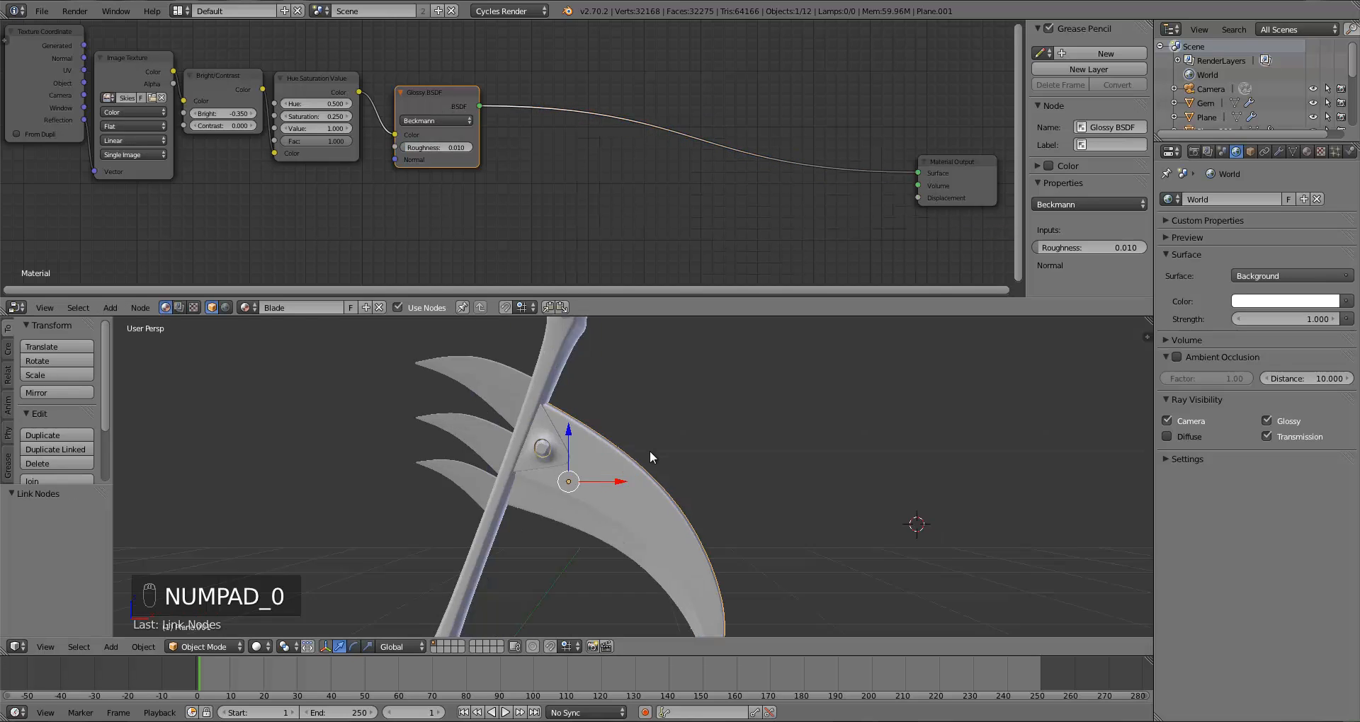
{"action": "scroll", "coordinate": [557, 568], "scroll_direction": "up", "scroll_amount": 4}
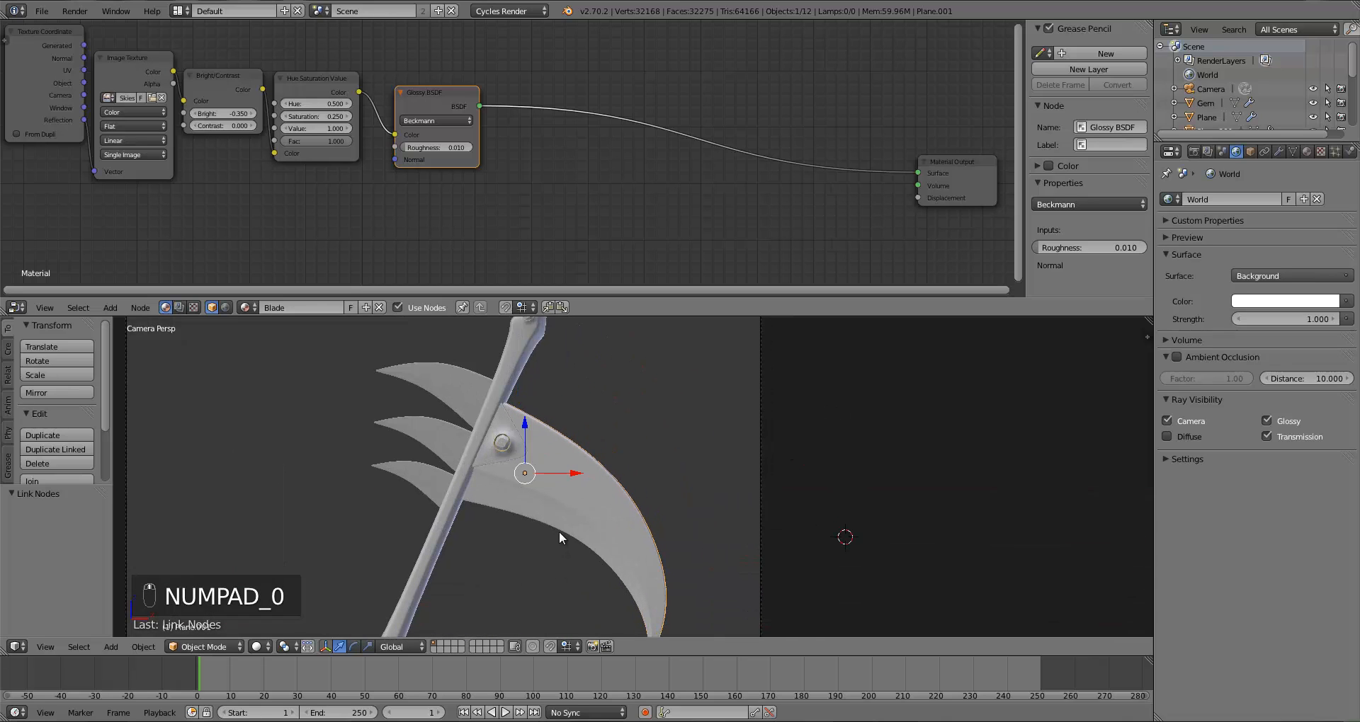
{"action": "left_click", "coordinate": [260, 646]}
{"action": "left_click", "coordinate": [288, 553]}
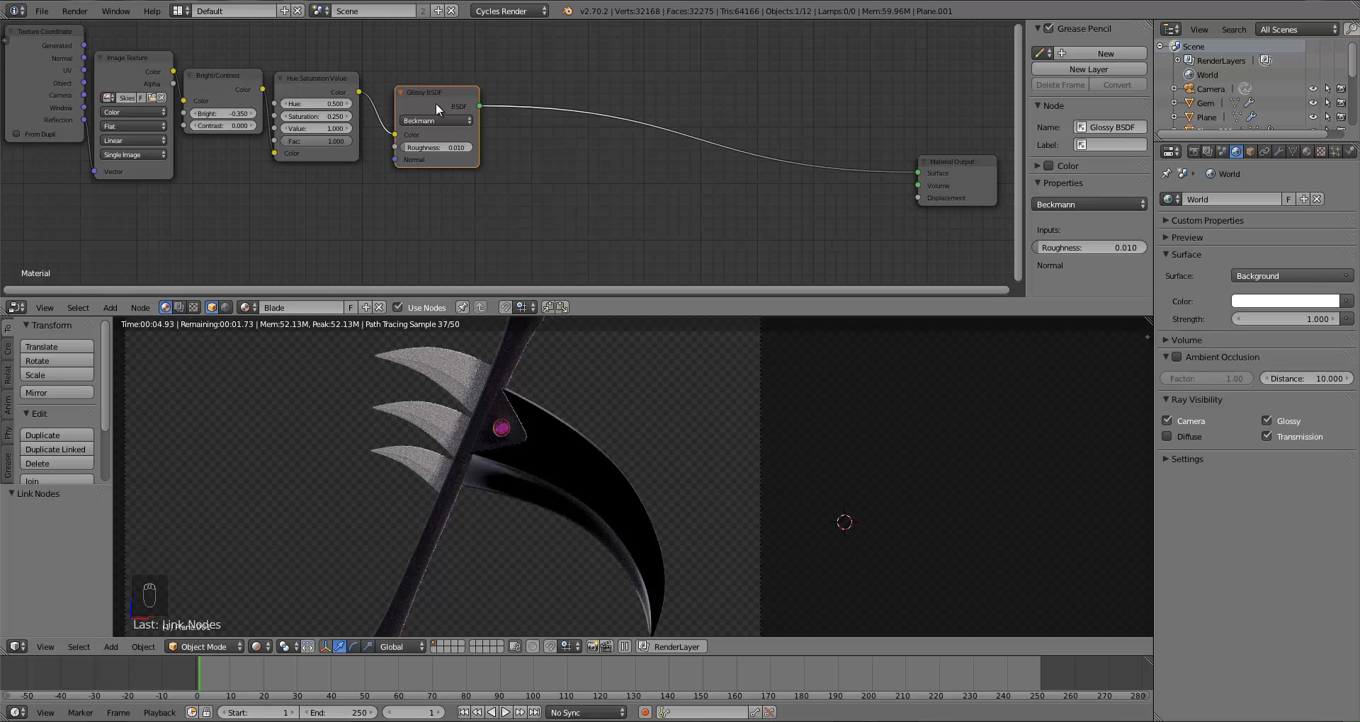
Step: Set the Bright/Contrast node's Bright value to 0
{"action": "left_click_drag", "start_coordinate": [435, 103], "coordinate": [443, 101]}
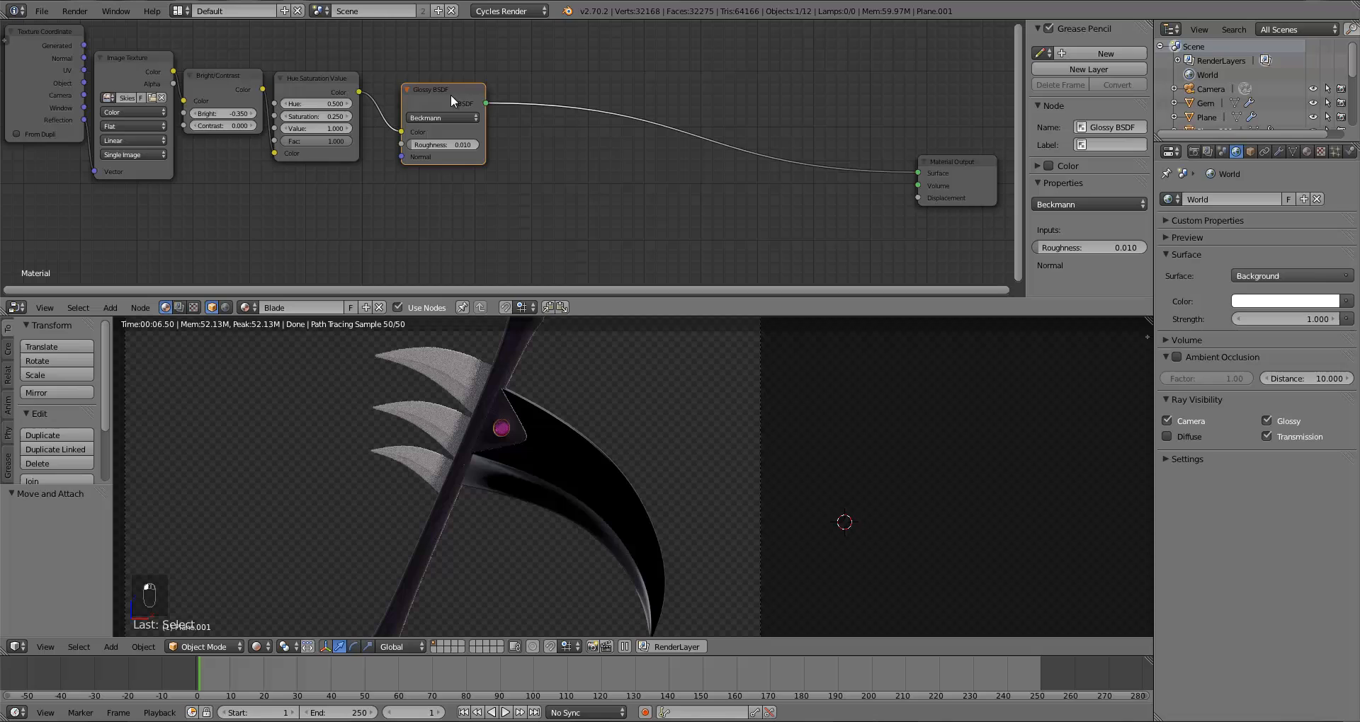
{"action": "left_click", "coordinate": [219, 114]}
{"action": "key", "text": "BackSpace"}
{"action": "key", "text": "Return"}
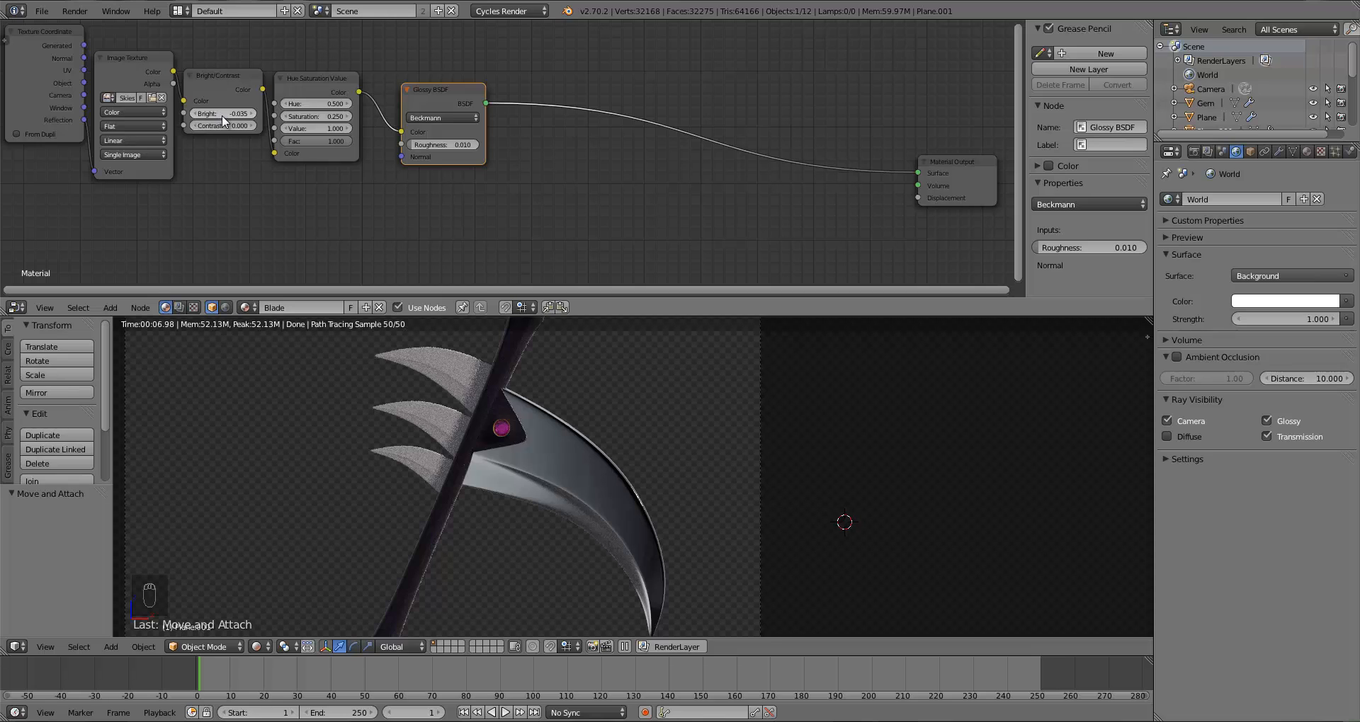
{"action": "type", "text": "0"}
{"action": "key", "text": "Return"}
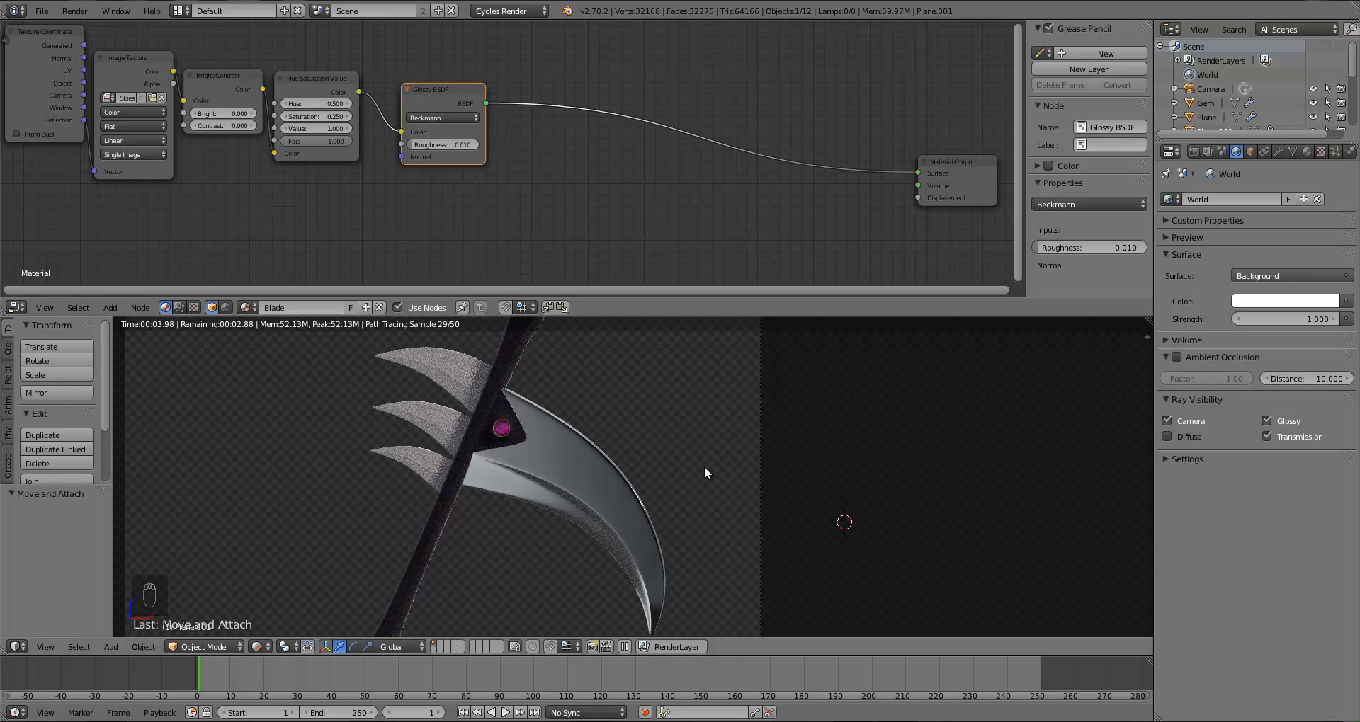
Step: Delete the Bright/Contrast node
{"action": "scroll", "coordinate": [704, 466], "scroll_direction": "down", "scroll_amount": 1}
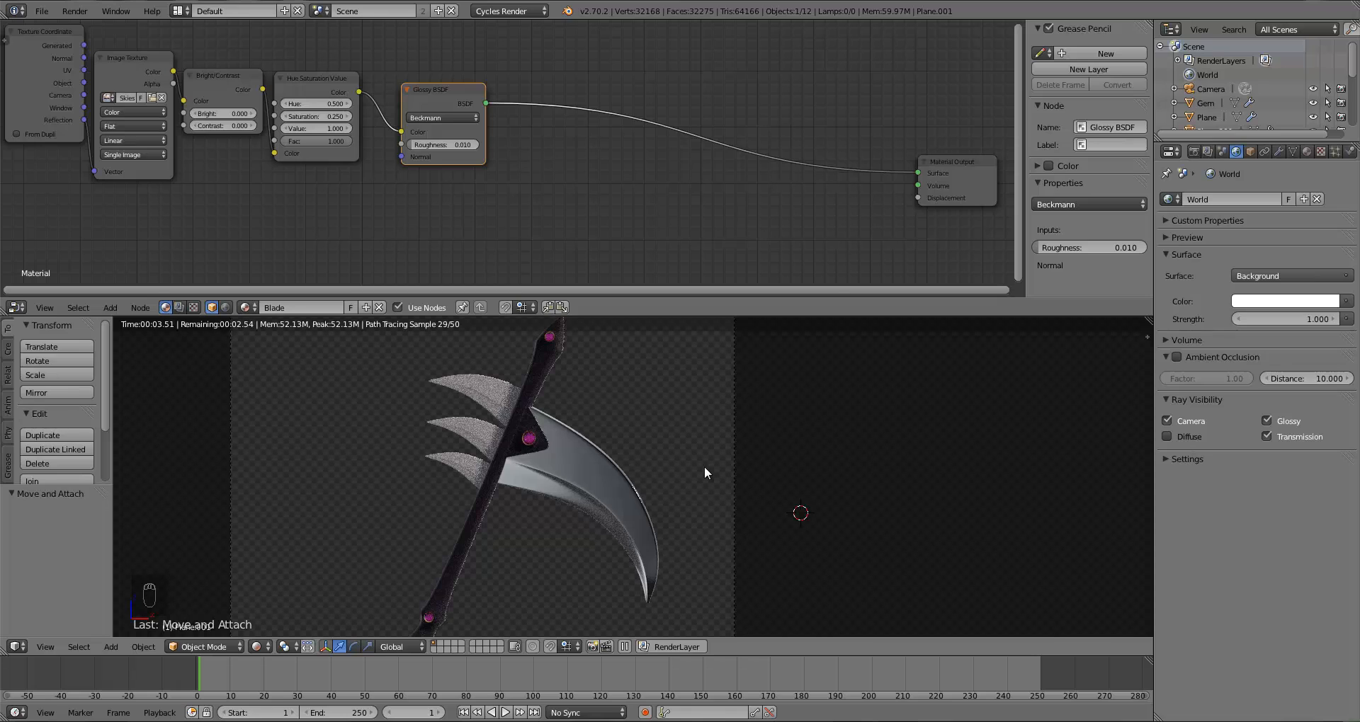
{"action": "scroll", "coordinate": [704, 466], "scroll_direction": "down", "scroll_amount": 1}
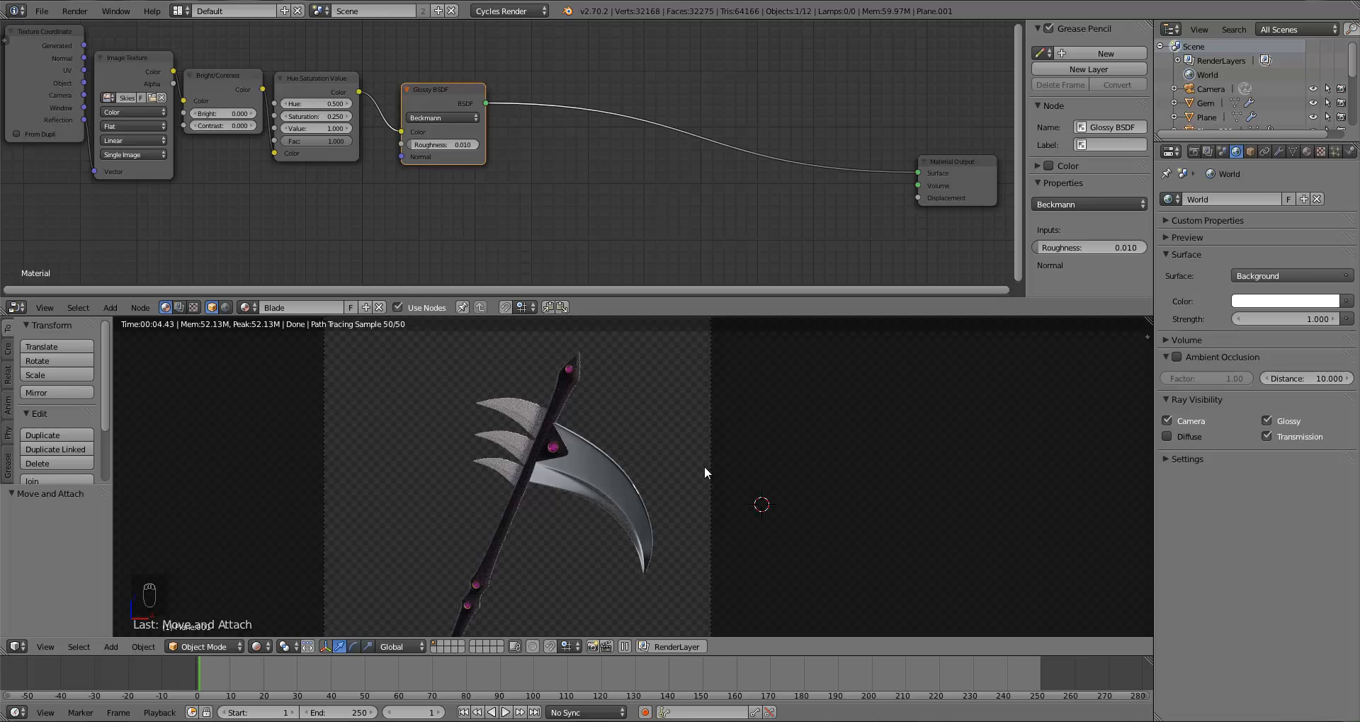
{"action": "left_click", "coordinate": [224, 78]}
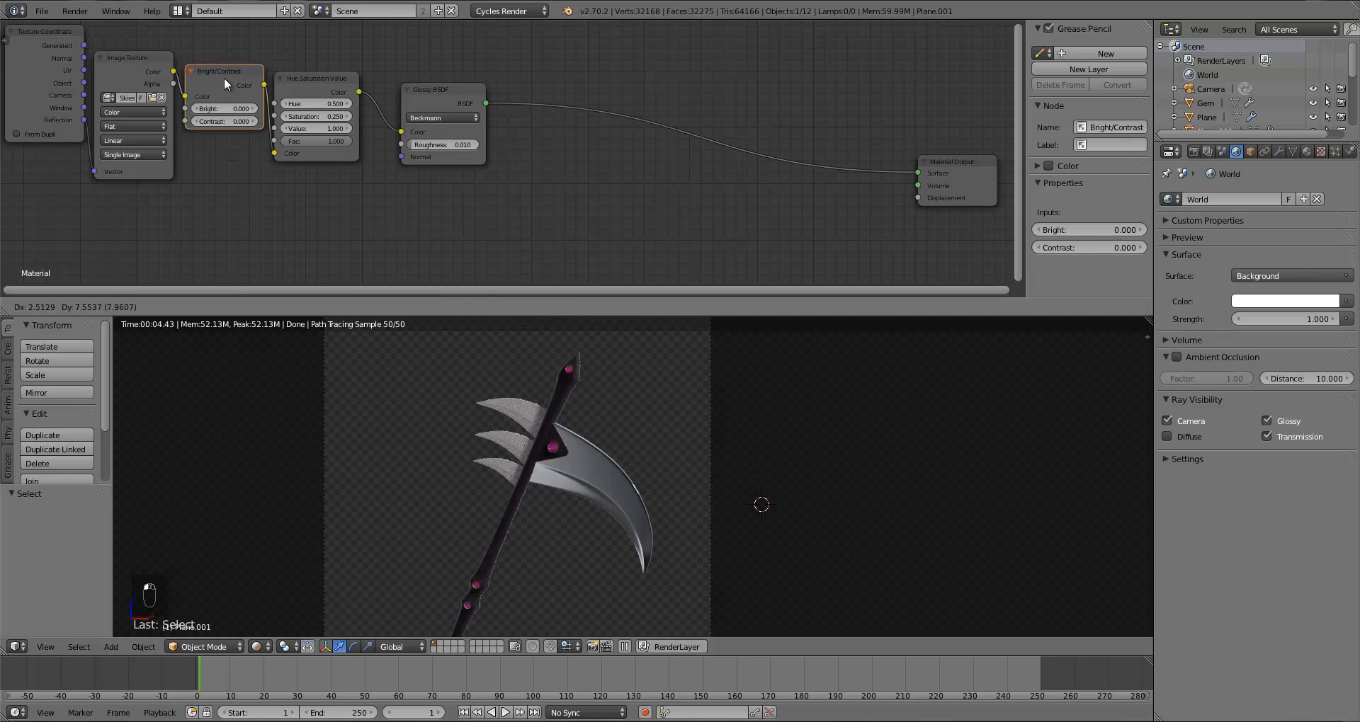
{"action": "key", "text": "c"}
{"action": "right_click", "coordinate": [177, 76]}
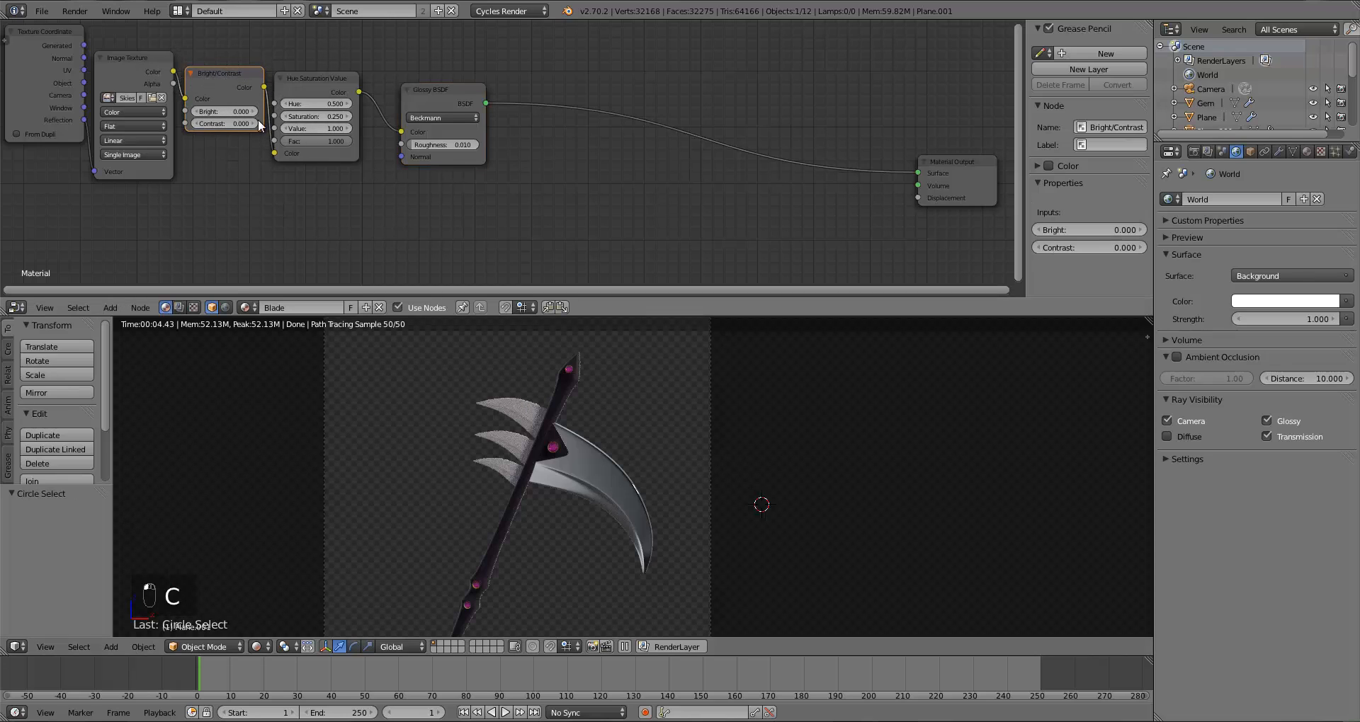
{"action": "key", "text": "x"}
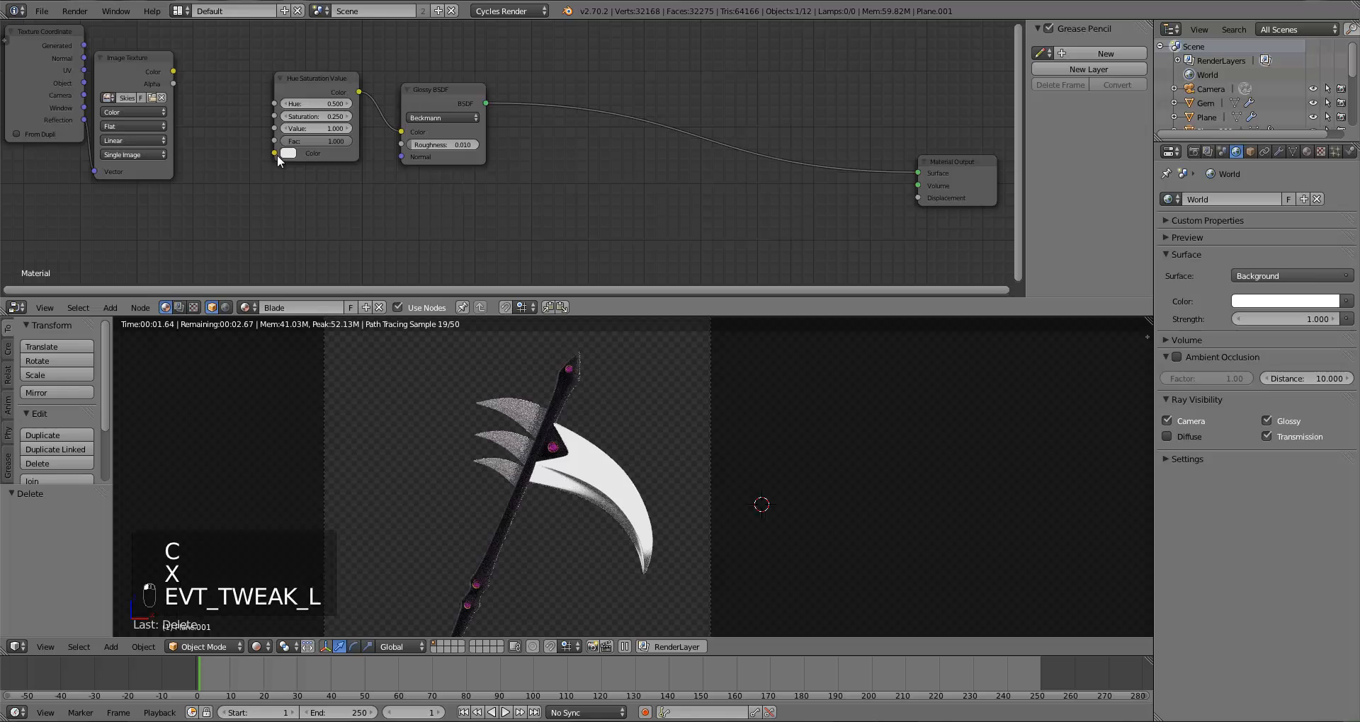
Step: Link the Image Texture's Color directly into the Hue/Saturation/Value node and preview the blade in Rendered shading
{"action": "left_click_drag", "start_coordinate": [175, 73], "coordinate": [283, 152]}
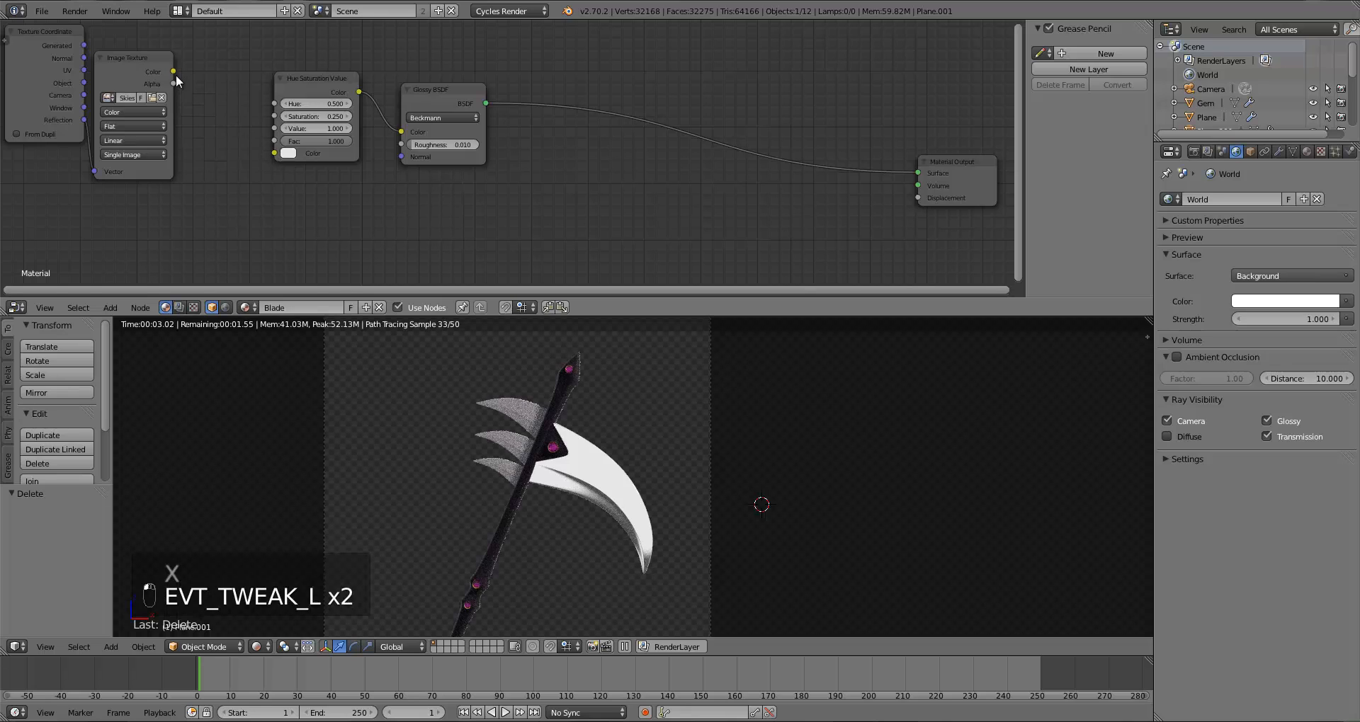
{"action": "mouse_move", "coordinate": [175, 72]}
{"action": "left_mouse_down"}
{"action": "mouse_move", "coordinate": [285, 155]}
{"action": "mouse_move", "coordinate": [181, 82]}
{"action": "left_mouse_up"}
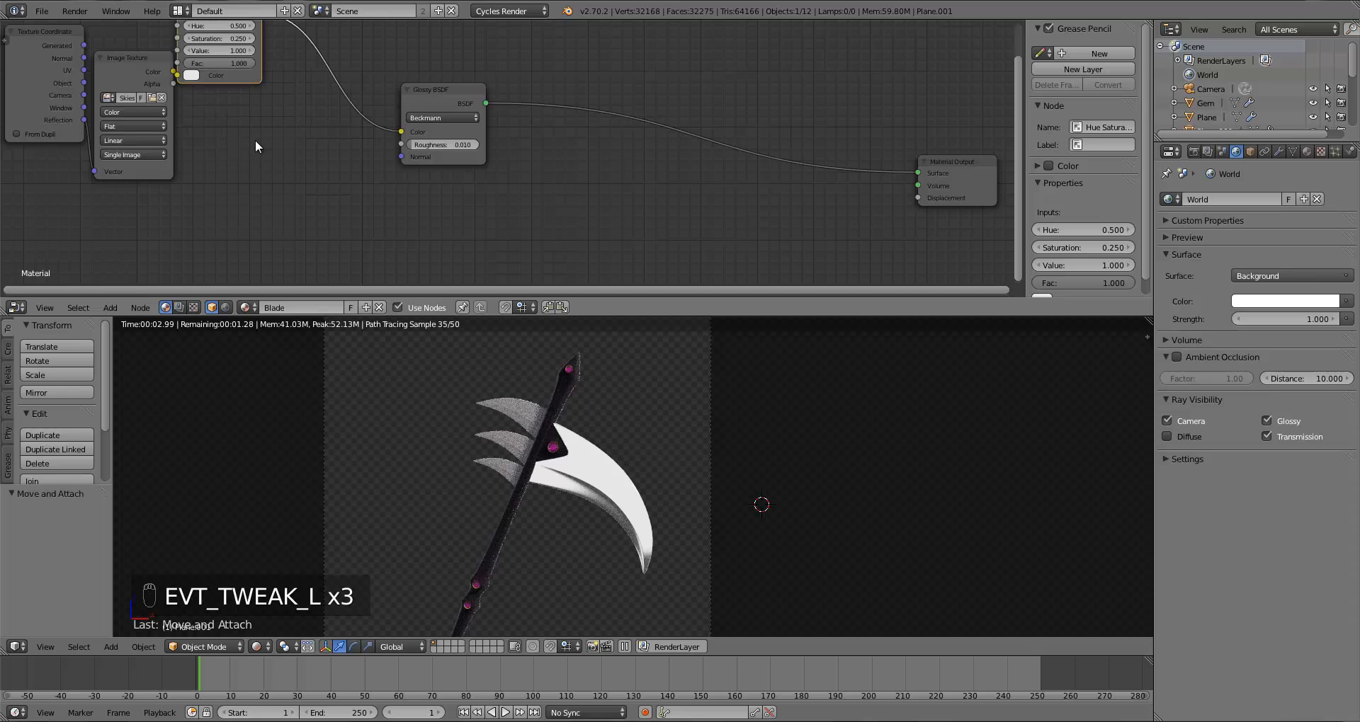
{"action": "key", "text": "z"}
{"action": "key", "text": "z"}
{"action": "key", "text": "z"}
{"action": "key", "text": "z"}
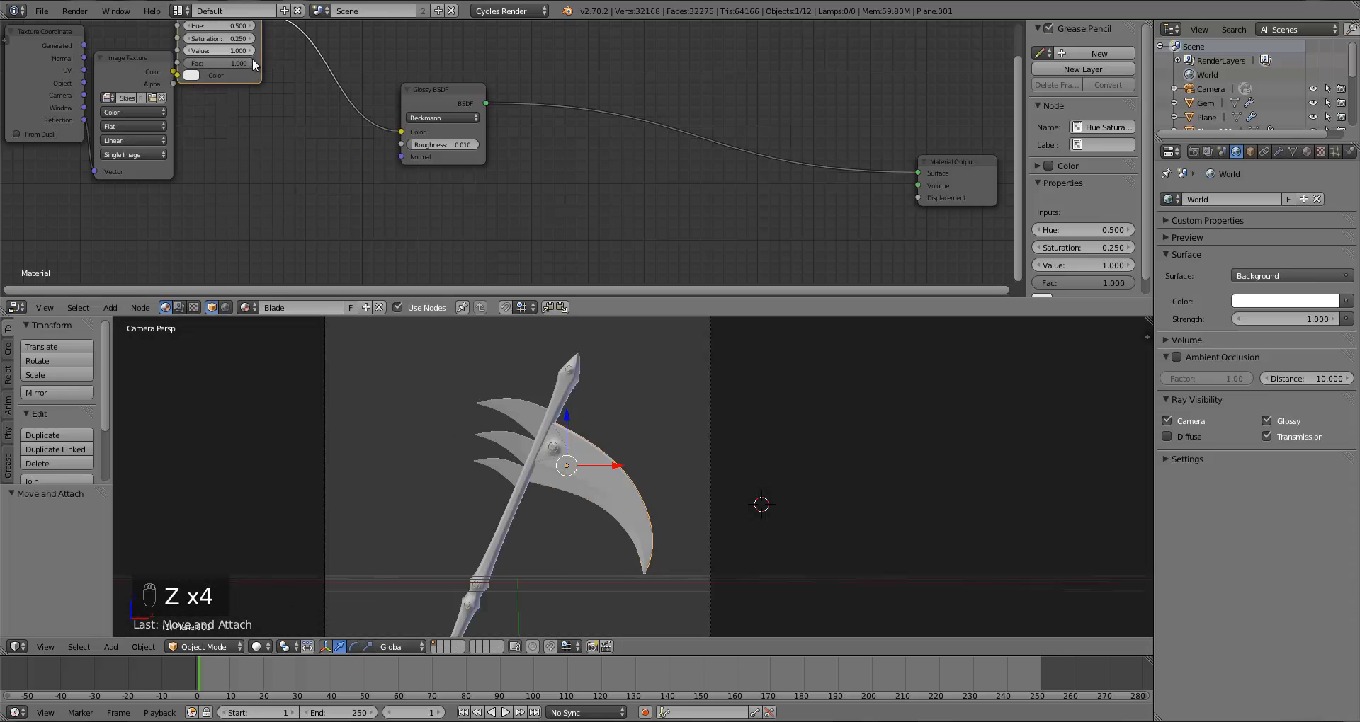
{"action": "left_click_drag", "start_coordinate": [215, 79], "coordinate": [283, 135]}
{"action": "left_click_drag", "start_coordinate": [173, 73], "coordinate": [250, 129]}
{"action": "left_click", "coordinate": [257, 647]}
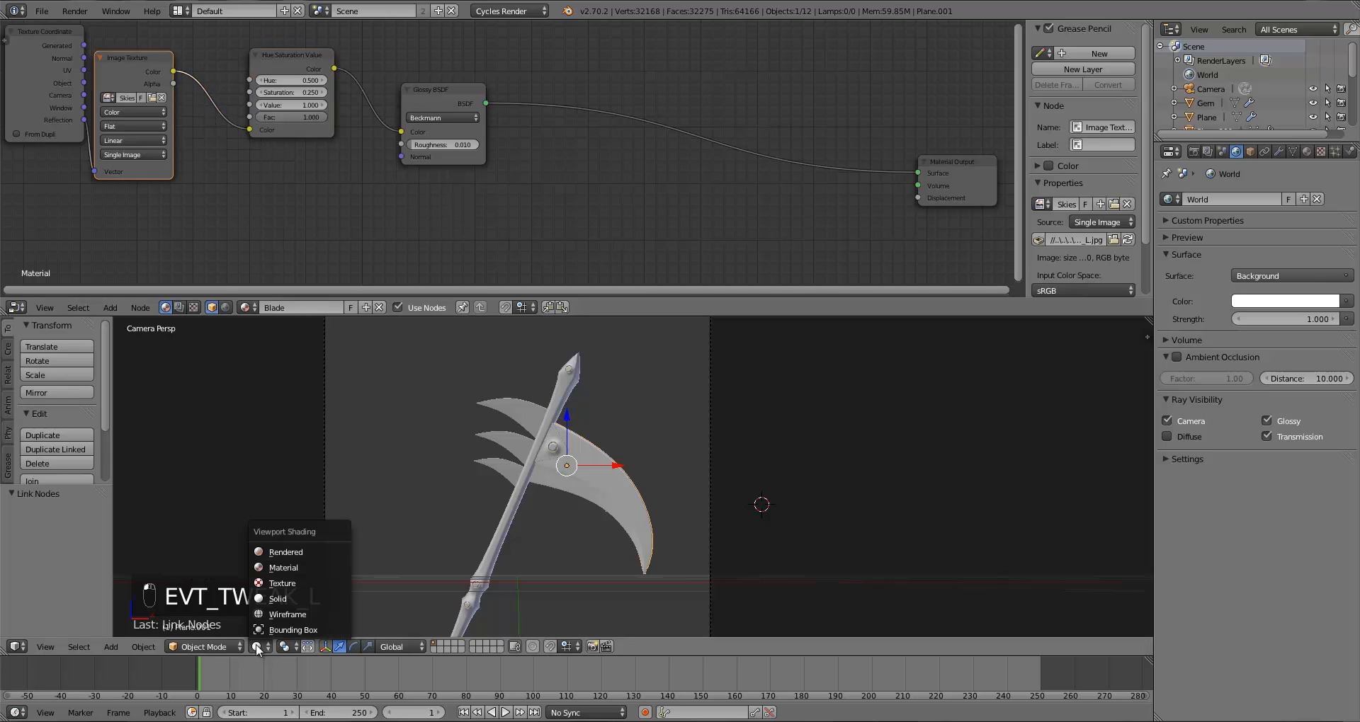
{"action": "left_click", "coordinate": [280, 552]}
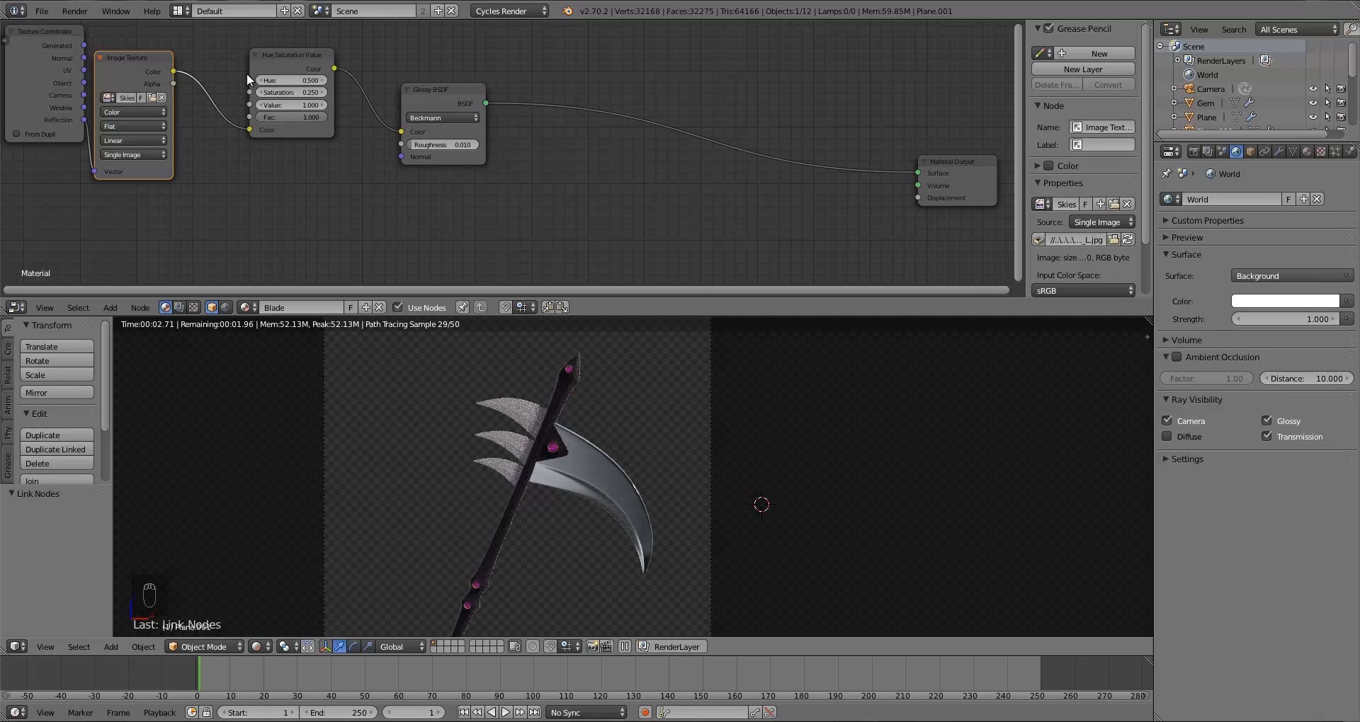
{"action": "left_click_drag", "start_coordinate": [245, 58], "coordinate": [187, 57]}
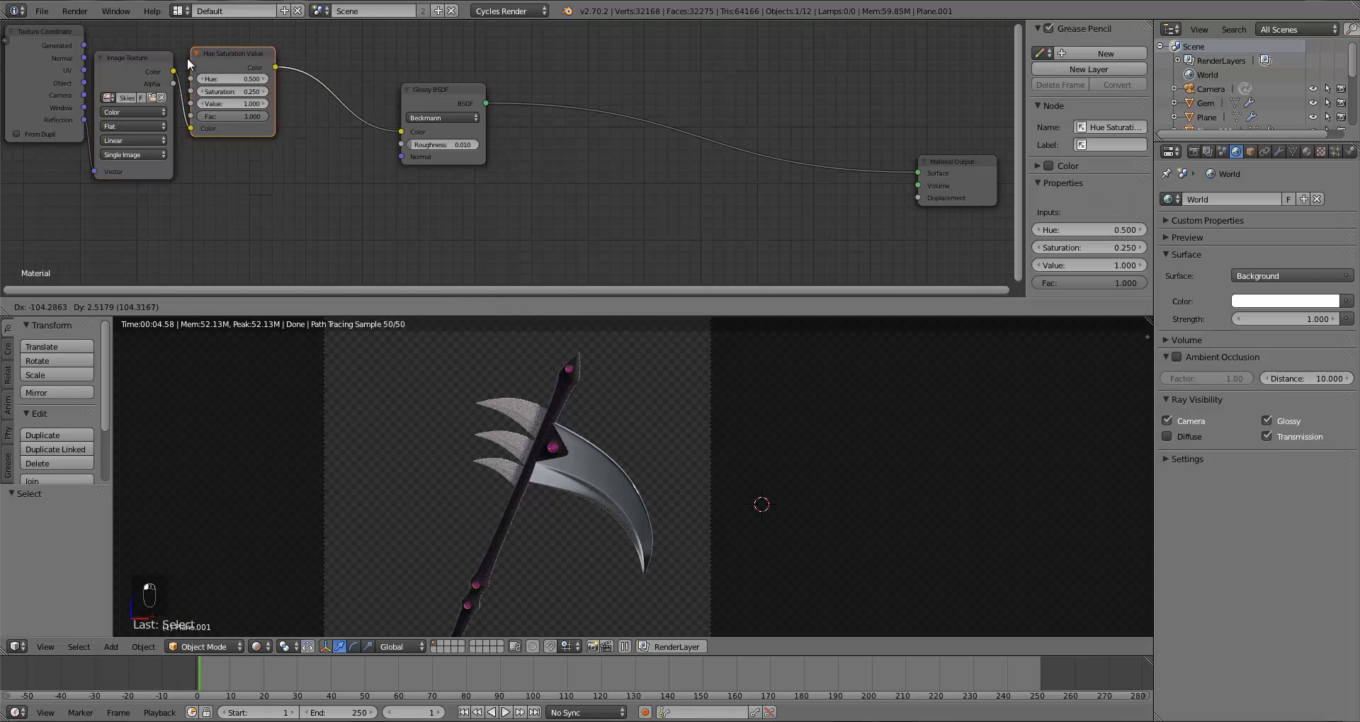
Step: Move the Glossy BSDF node closer to the Hue/Saturation/Value node
{"action": "left_click_drag", "start_coordinate": [402, 98], "coordinate": [313, 85]}
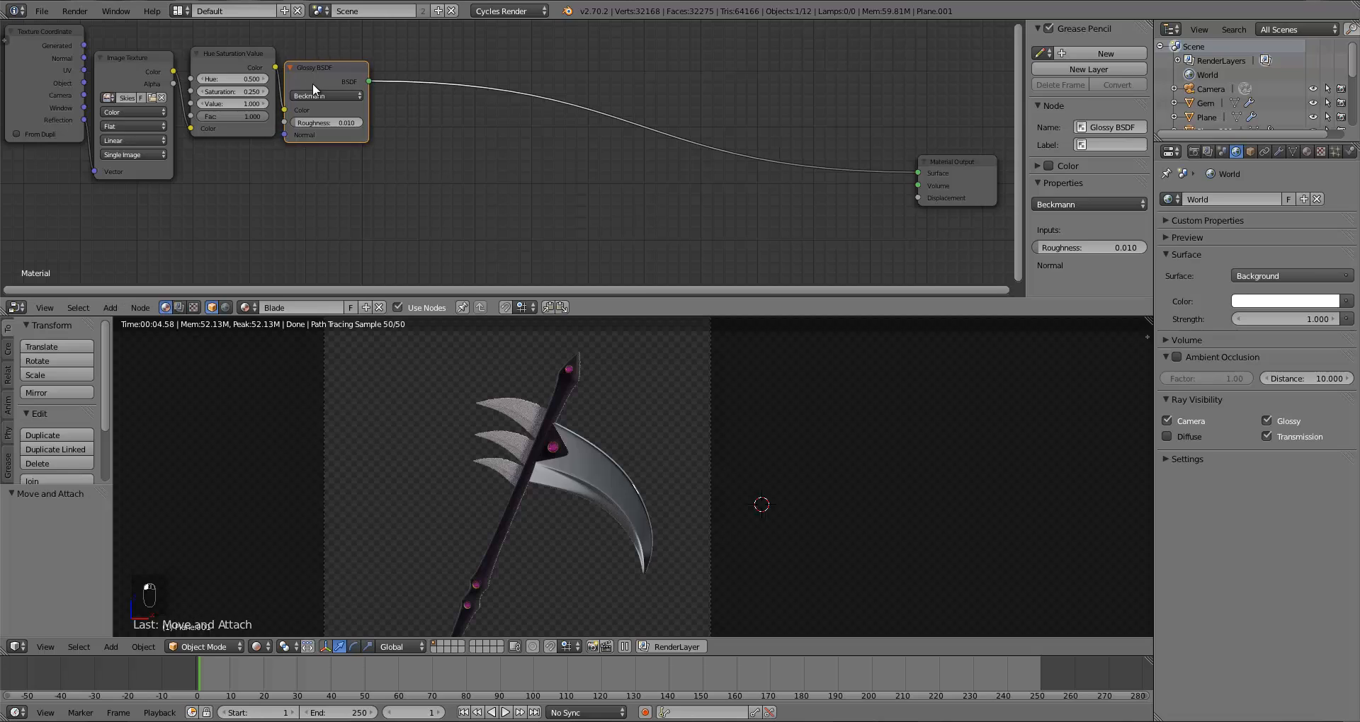
{"action": "key", "text": "a"}
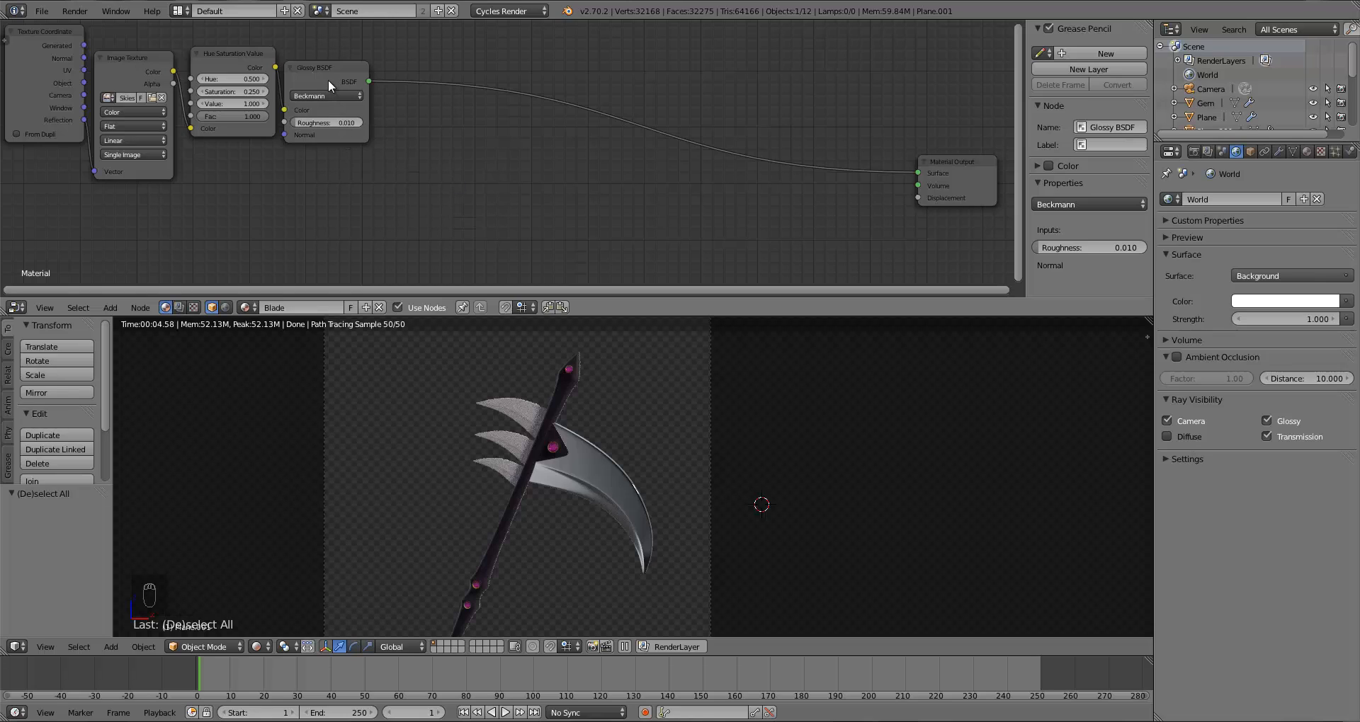
{"action": "left_click_drag", "start_coordinate": [328, 80], "coordinate": [340, 81]}
{"action": "key", "text": "a"}
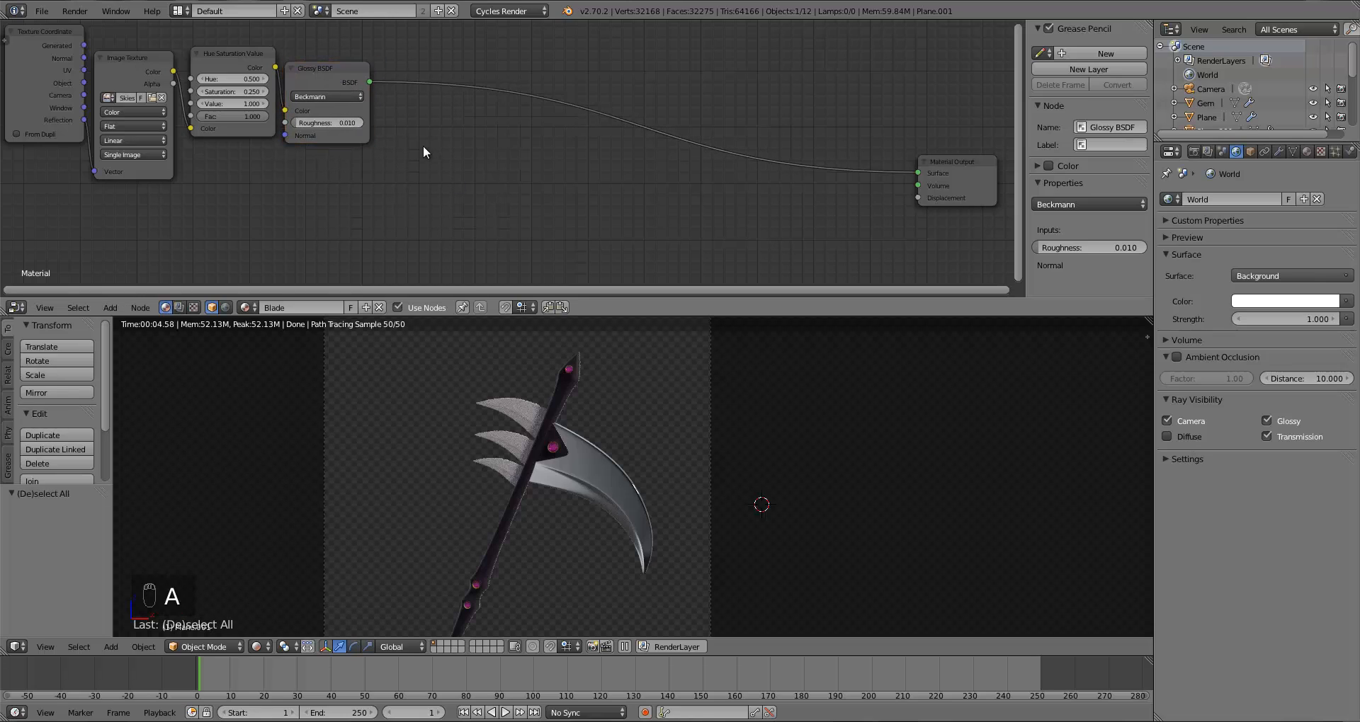
Step: Add a Mix Shader node and insert it between the Glossy BSDF and the Material Output
{"action": "key", "text": "shift+a"}
{"action": "mouse_move", "coordinate": [440, 128]}
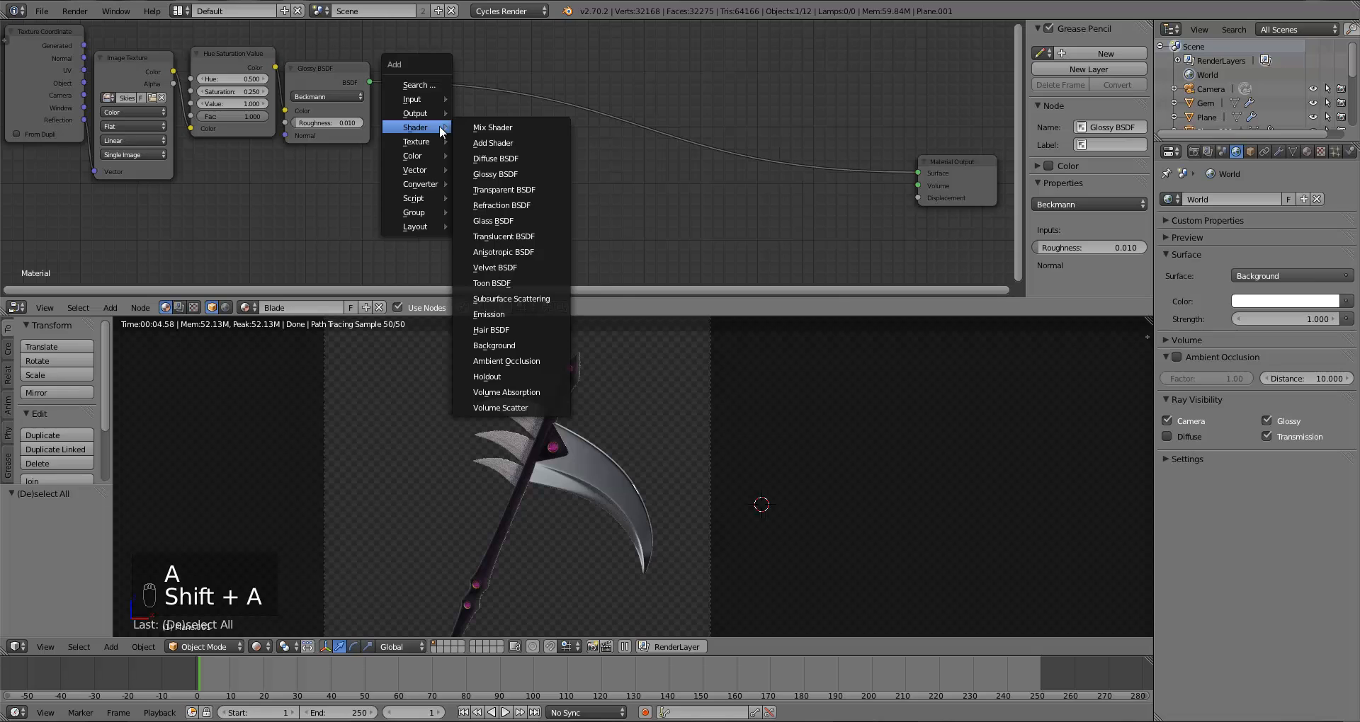
{"action": "left_click", "coordinate": [462, 127]}
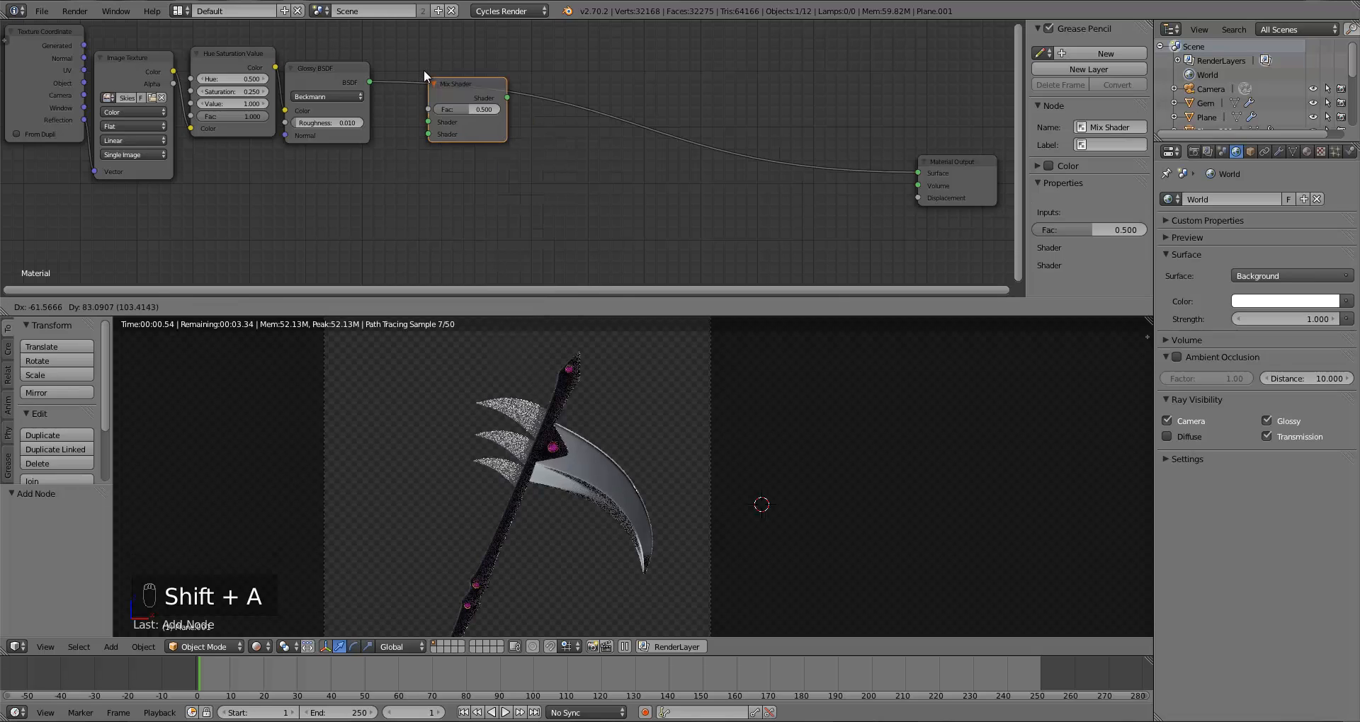
{"action": "left_click", "coordinate": [424, 70]}
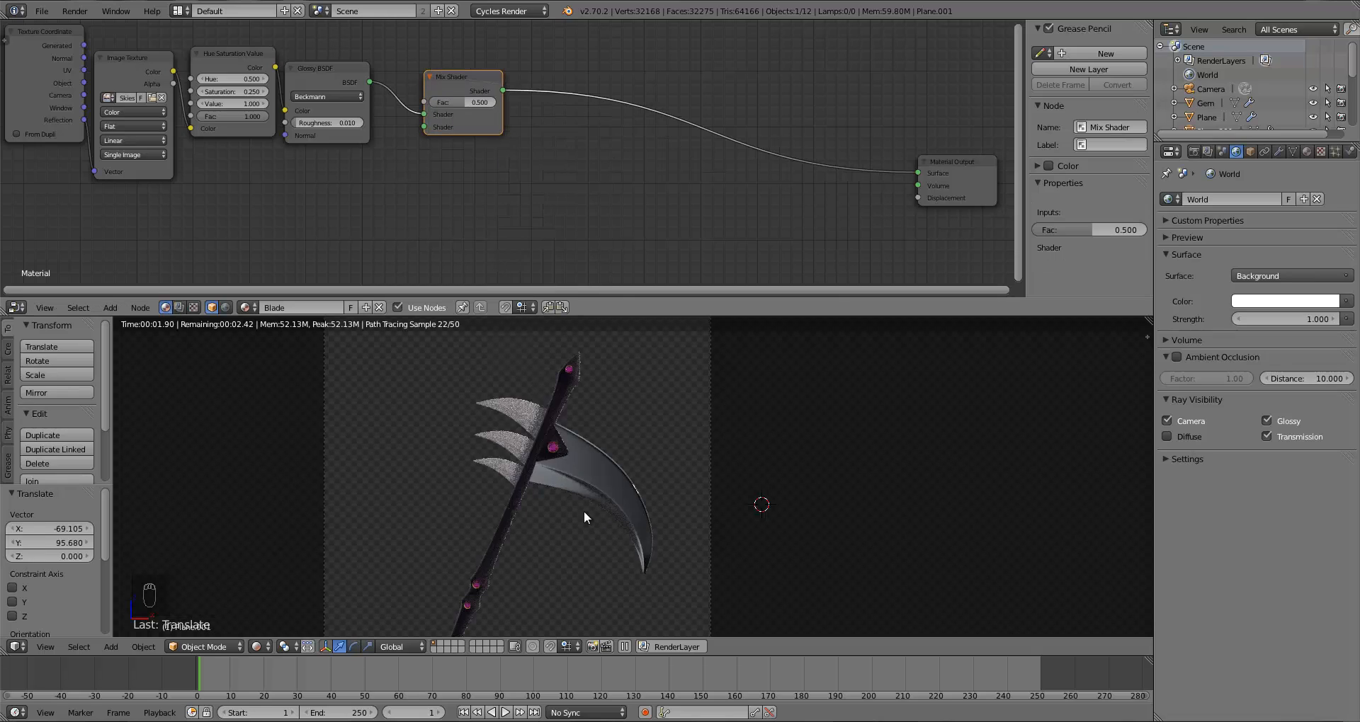
{"action": "key", "text": "z"}
{"action": "key", "text": "z"}
{"action": "key", "text": "z"}
{"action": "key", "text": "z"}
{"action": "key", "text": "z"}
{"action": "key", "text": "z"}
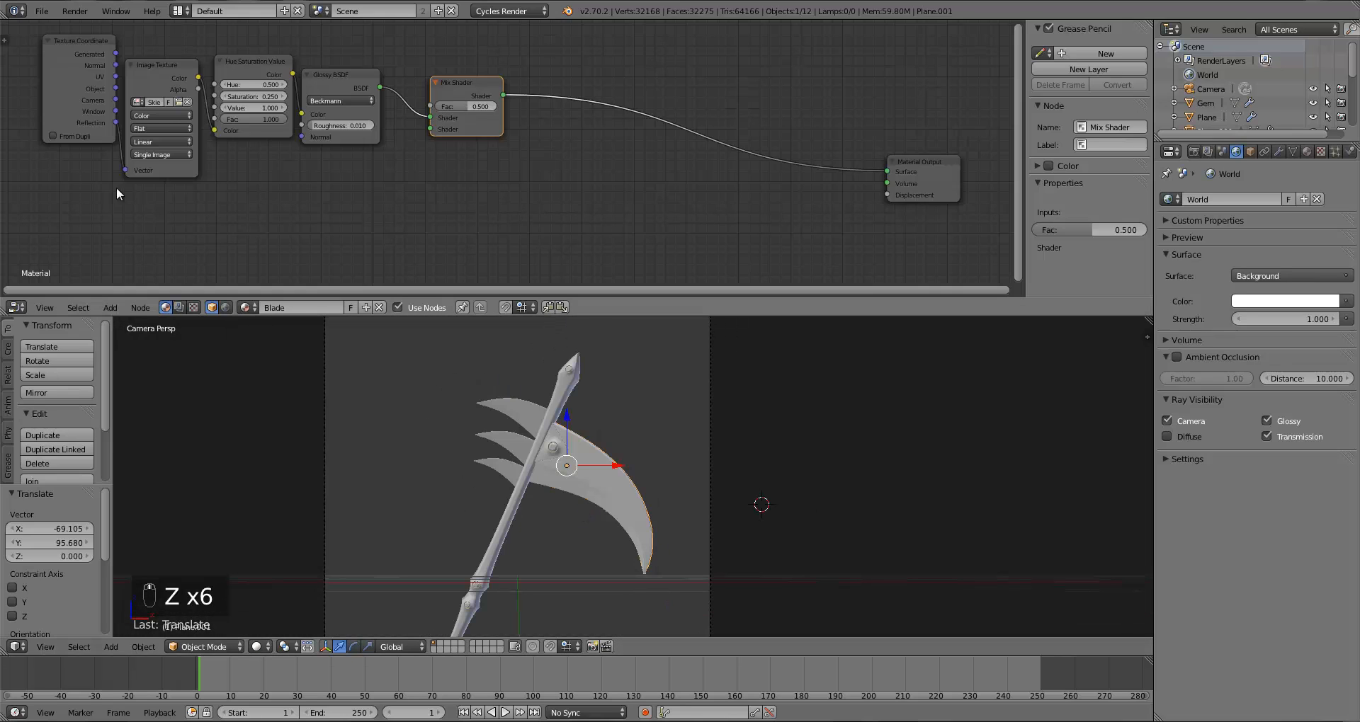
{"action": "scroll", "coordinate": [518, 113], "scroll_direction": "up", "scroll_amount": 1}
{"action": "left_click_drag", "start_coordinate": [449, 89], "coordinate": [524, 82]}
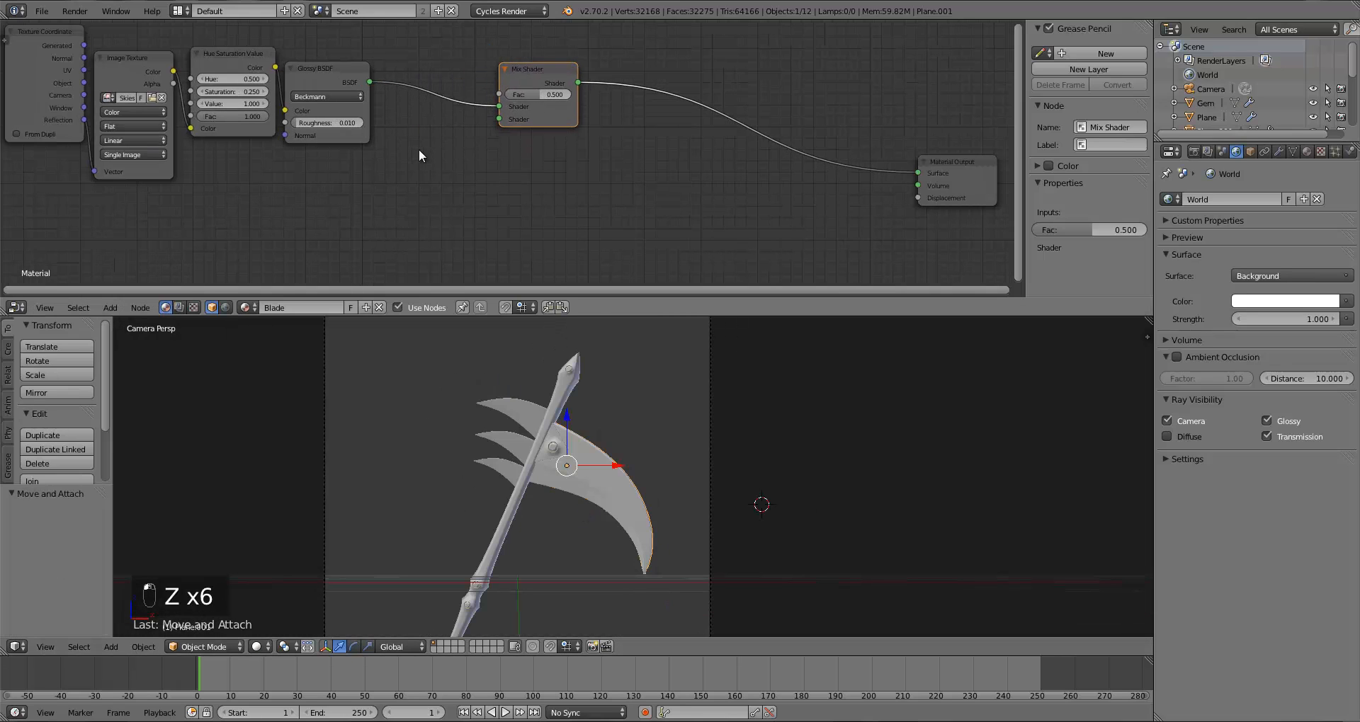
Step: Add a Diffuse BSDF node below the Glossy BSDF and set its color to a dark red
{"action": "key", "text": "a"}
{"action": "key", "text": "shift+a"}
{"action": "mouse_move", "coordinate": [417, 151]}
{"action": "left_click", "coordinate": [457, 177]}
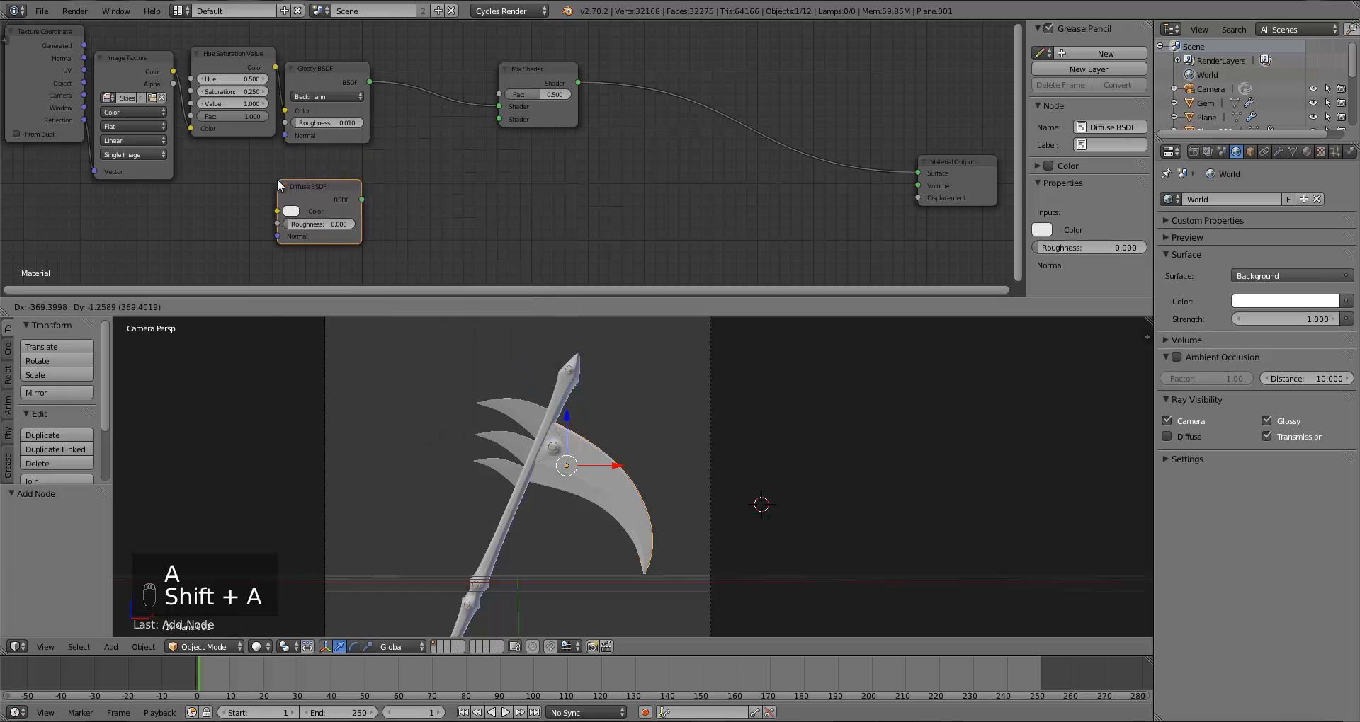
{"action": "left_click", "coordinate": [287, 216]}
{"action": "left_click", "coordinate": [289, 211]}
{"action": "mouse_move", "coordinate": [320, 105]}
{"action": "left_mouse_down"}
{"action": "mouse_move", "coordinate": [381, 84]}
{"action": "mouse_move", "coordinate": [327, 111]}
{"action": "left_mouse_up"}
{"action": "left_click", "coordinate": [381, 88]}
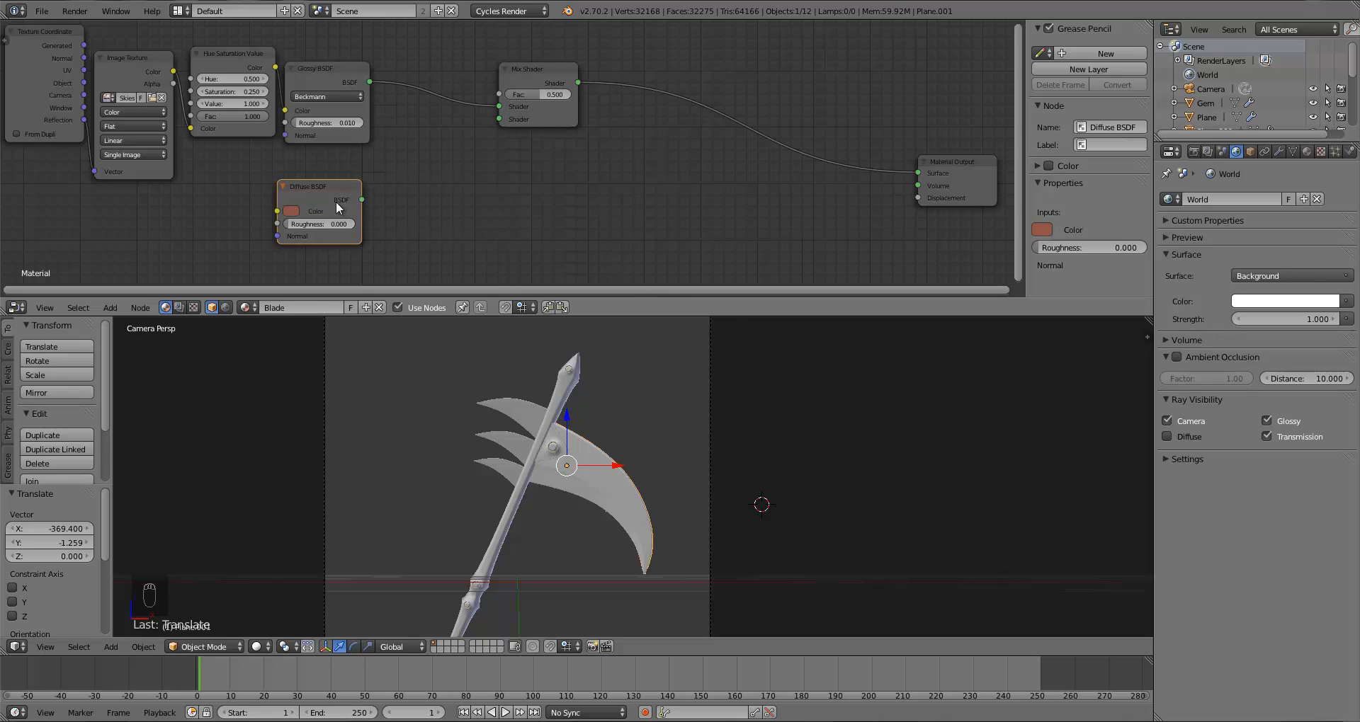
{"action": "mouse_move", "coordinate": [336, 196]}
{"action": "left_mouse_down"}
{"action": "mouse_move", "coordinate": [340, 219]}
{"action": "mouse_move", "coordinate": [368, 220]}
{"action": "mouse_move", "coordinate": [325, 212]}
{"action": "left_mouse_up"}
{"action": "left_click", "coordinate": [268, 225]}
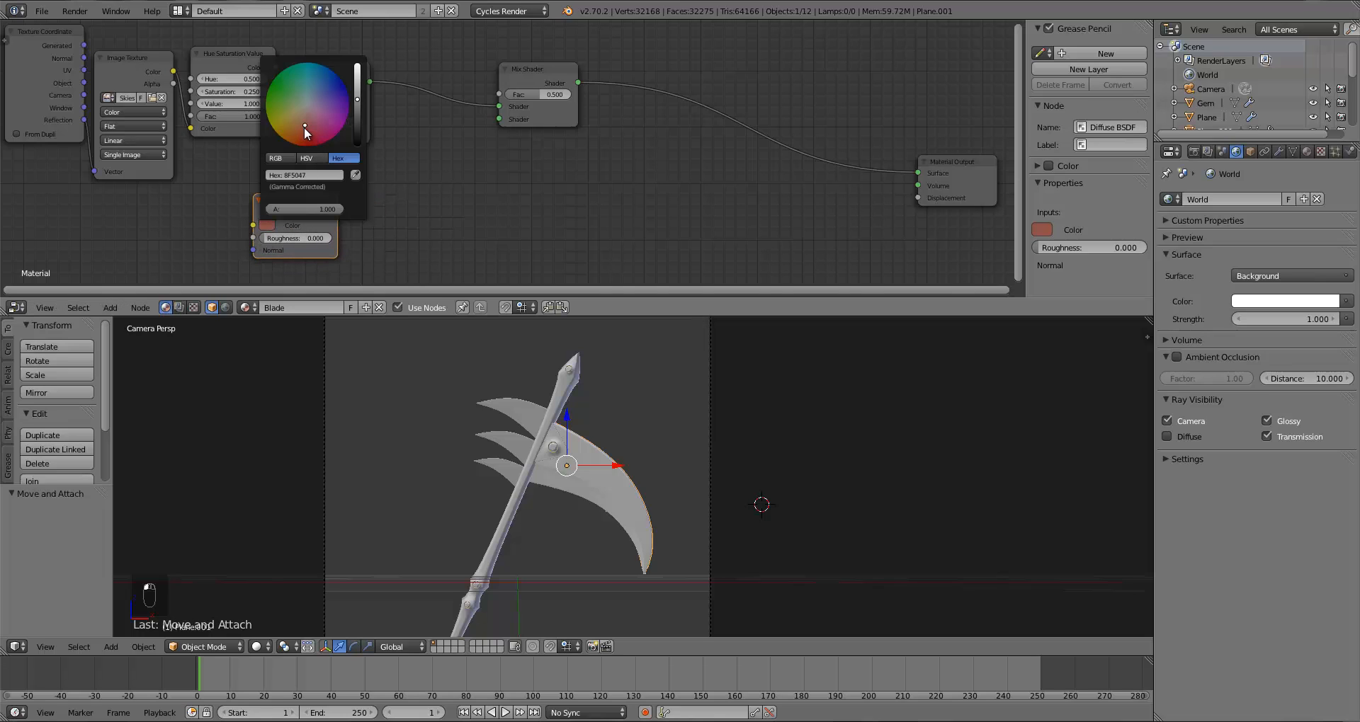
{"action": "left_click_drag", "start_coordinate": [304, 126], "coordinate": [304, 129]}
Step: Link the Diffuse BSDF output into the Mix Shader's second Shader input
{"action": "left_click_drag", "start_coordinate": [290, 216], "coordinate": [549, 110]}
{"action": "key", "text": "a"}
{"action": "key", "text": "a"}
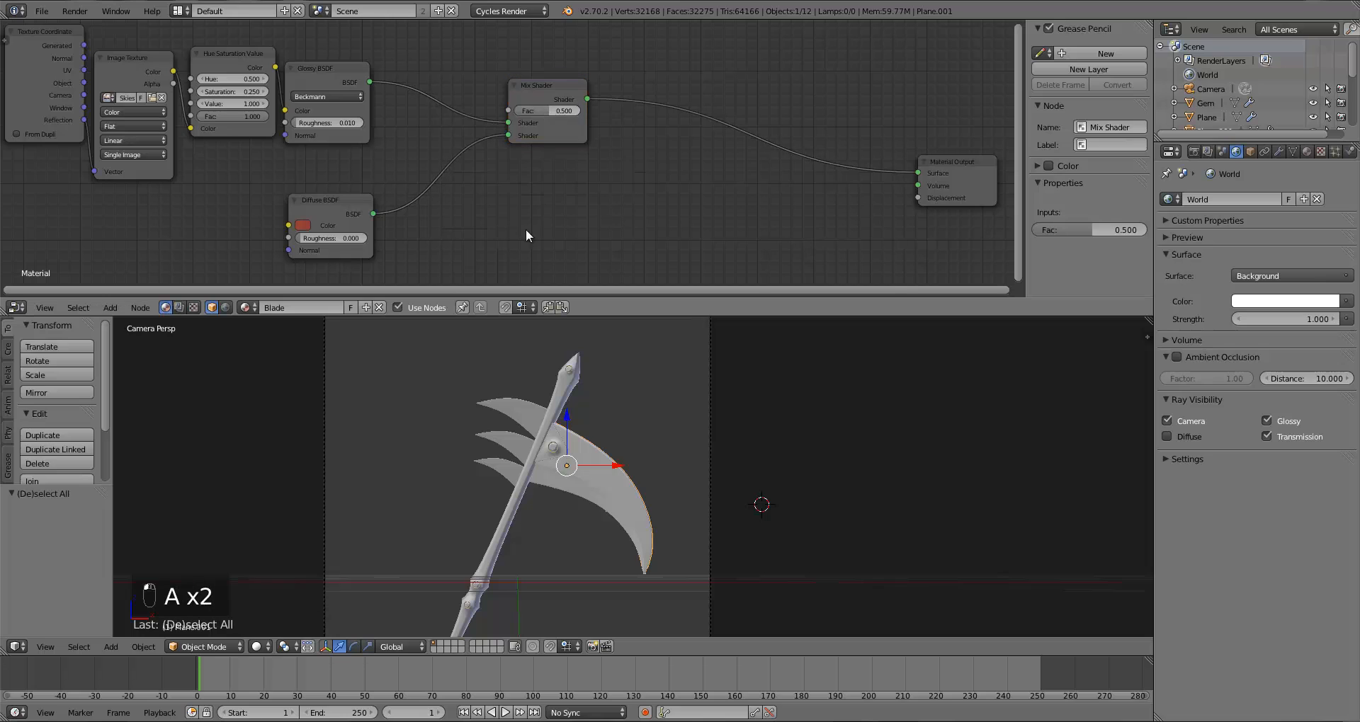
Step: Add an Image Texture node loaded with the Splatter image and link its Color into the Mix Shader's Fac
{"action": "key", "text": "shift+a"}
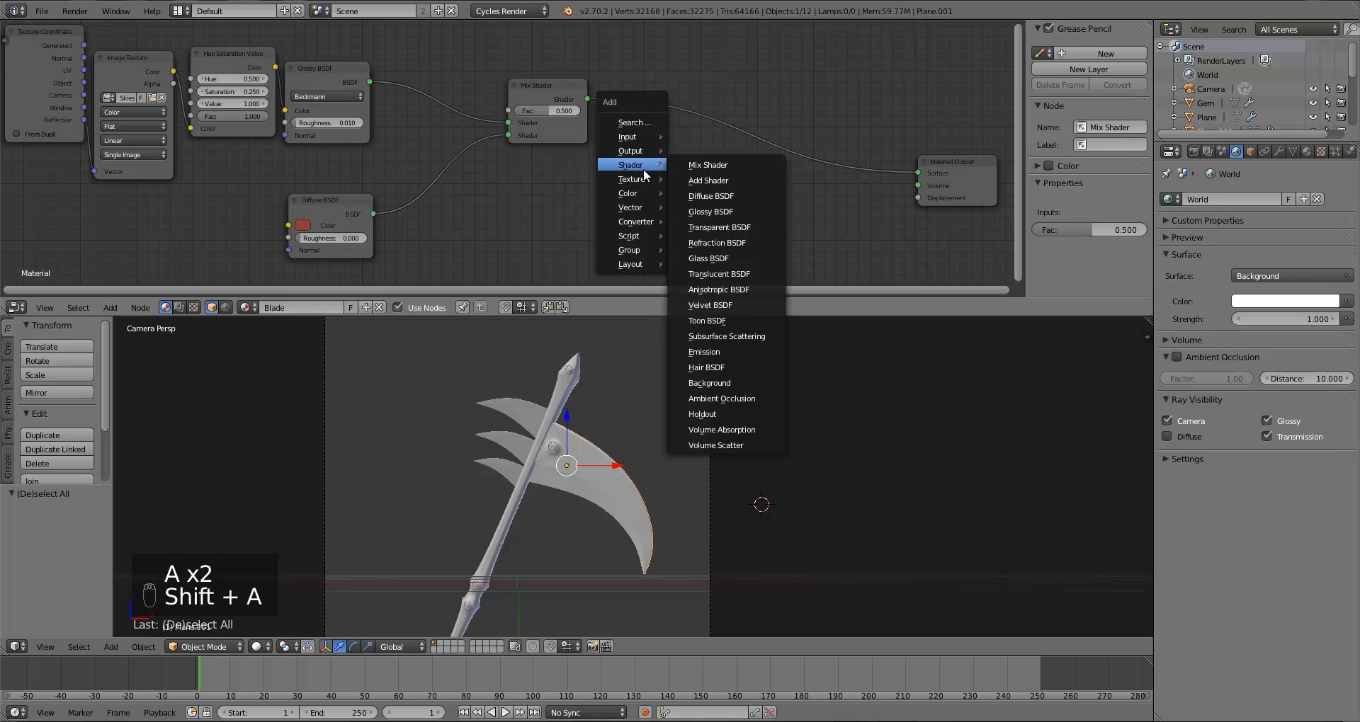
{"action": "mouse_move", "coordinate": [640, 177]}
{"action": "left_click", "coordinate": [705, 182]}
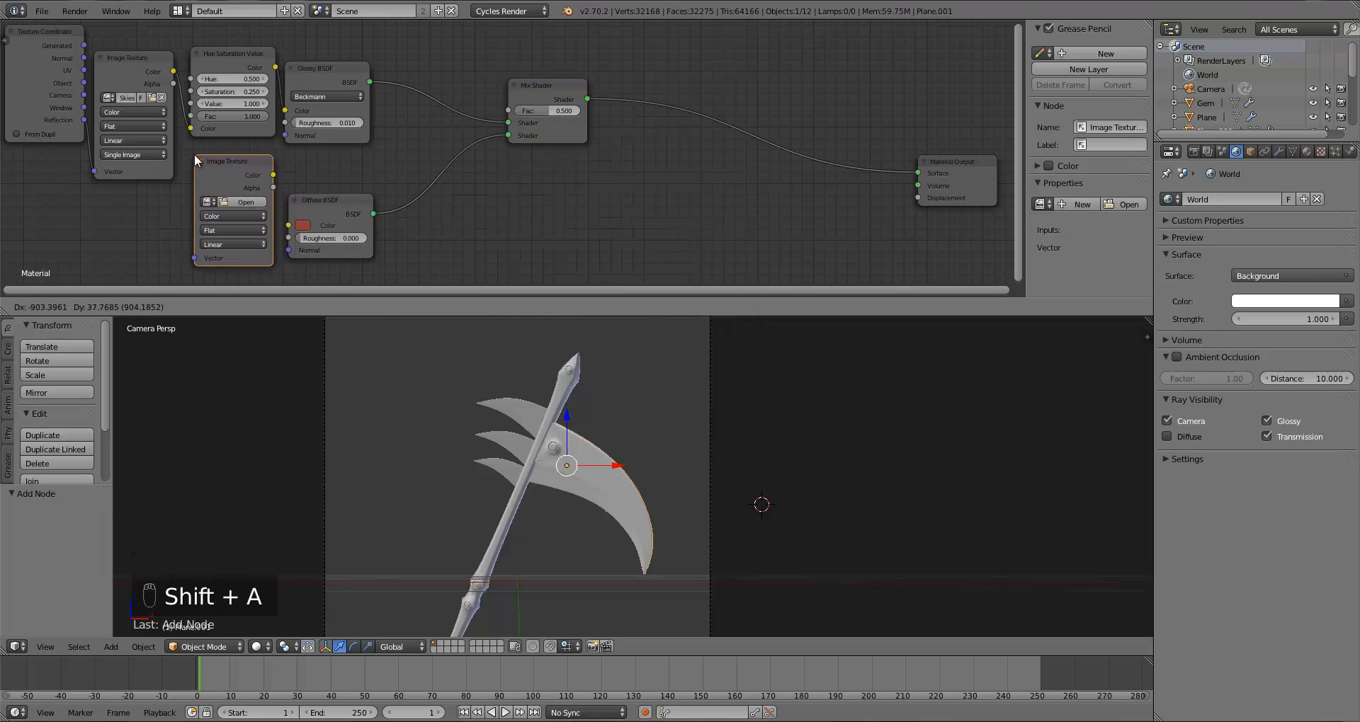
{"action": "left_click", "coordinate": [193, 162]}
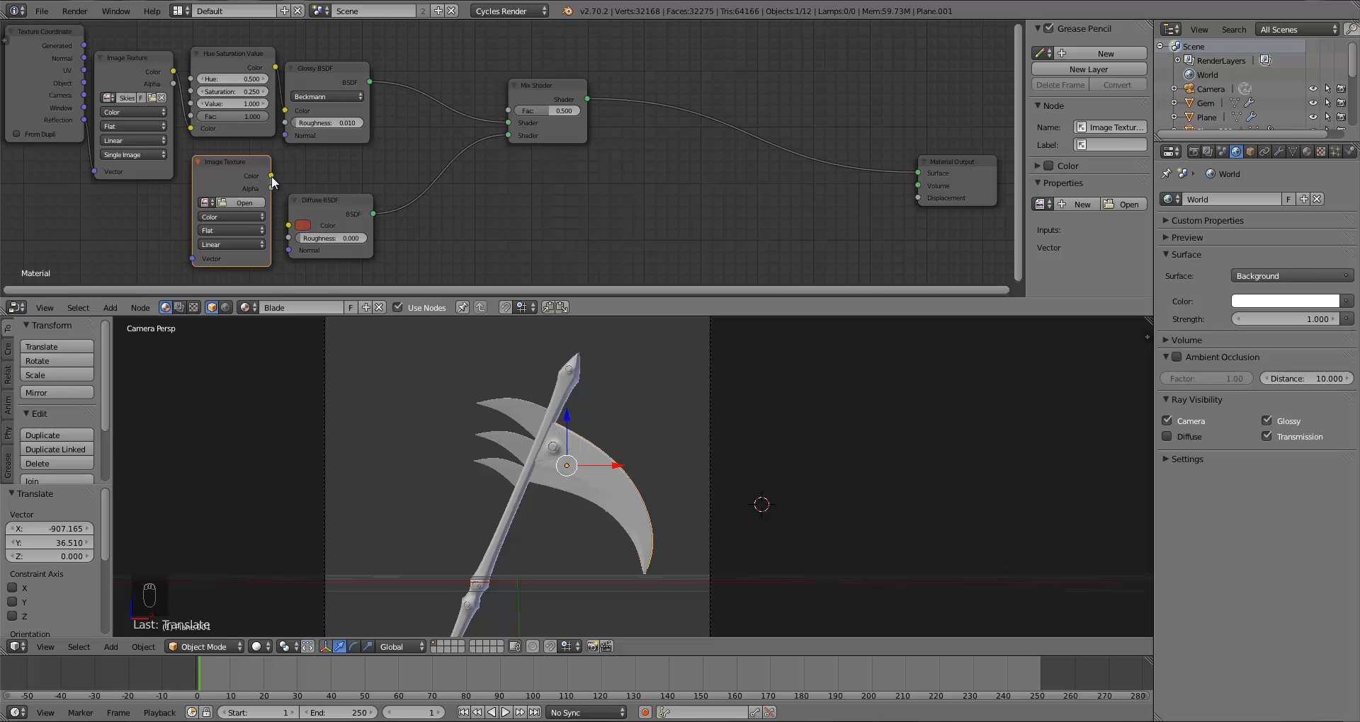
{"action": "left_click", "coordinate": [237, 202]}
{"action": "left_click", "coordinate": [1324, 65]}
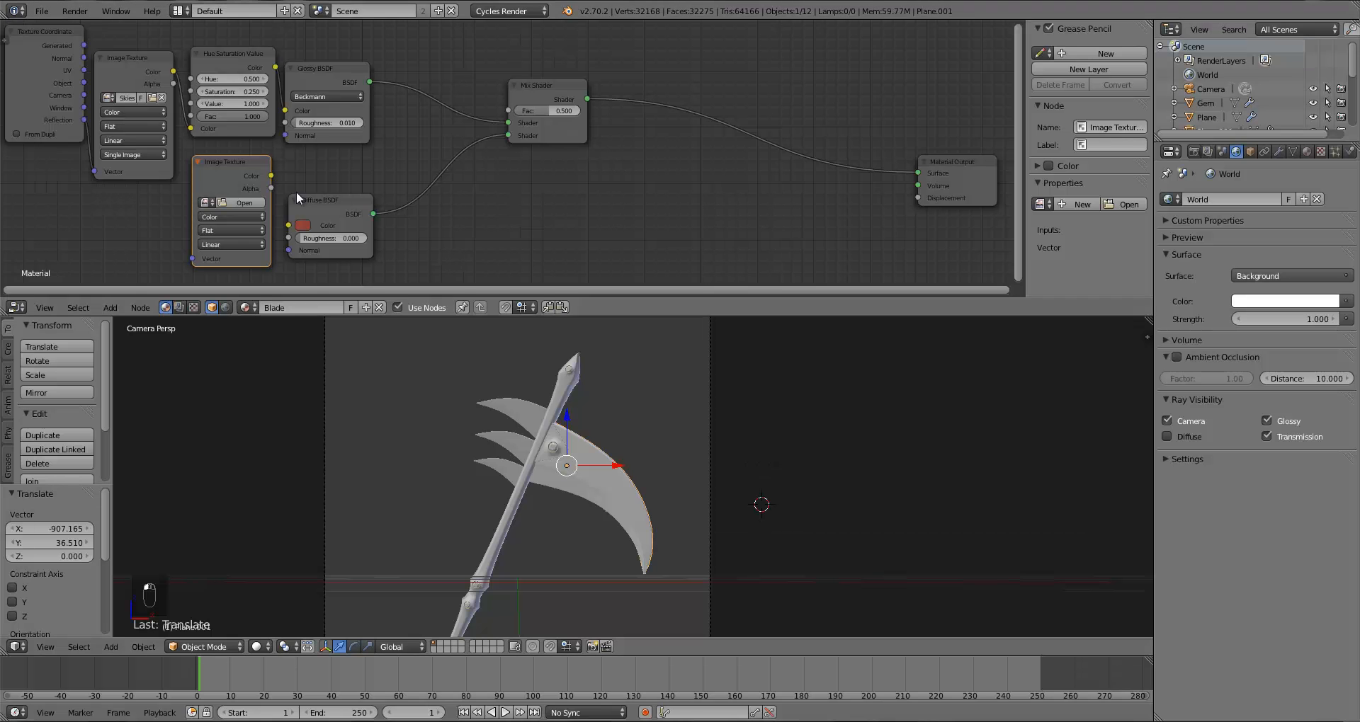
{"action": "left_click", "coordinate": [206, 203]}
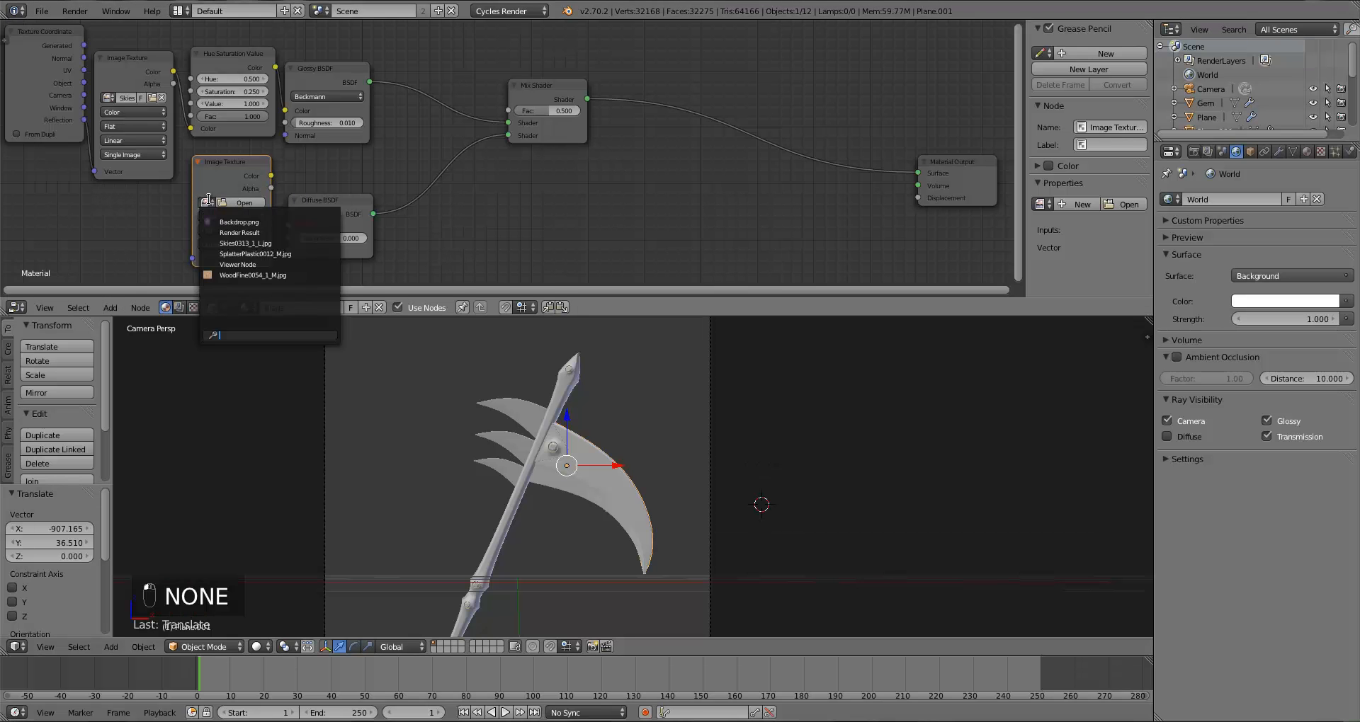
{"action": "left_click", "coordinate": [248, 254]}
{"action": "left_click_drag", "start_coordinate": [271, 175], "coordinate": [516, 112]}
{"action": "left_click_drag", "start_coordinate": [340, 212], "coordinate": [367, 202]}
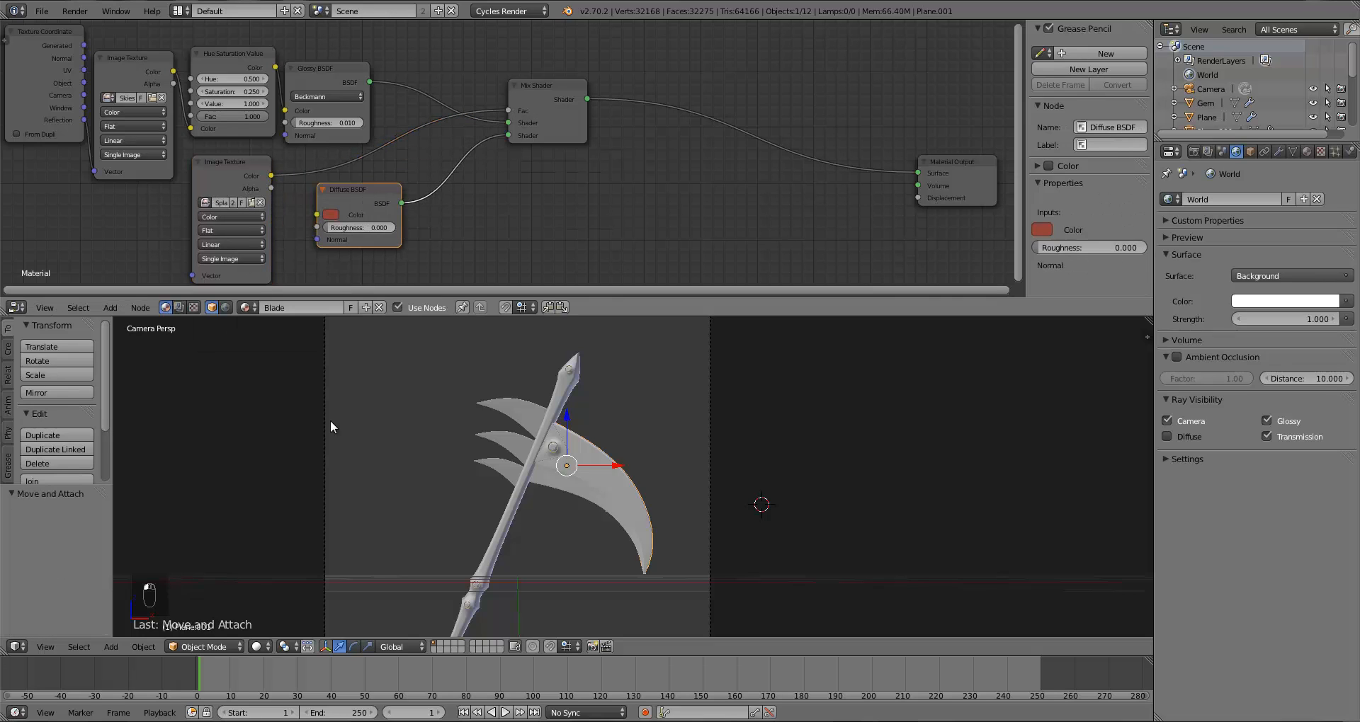
Step: Swap the Mix Shader's two shader inputs and preview the blade in Rendered shading
{"action": "left_click", "coordinate": [255, 649]}
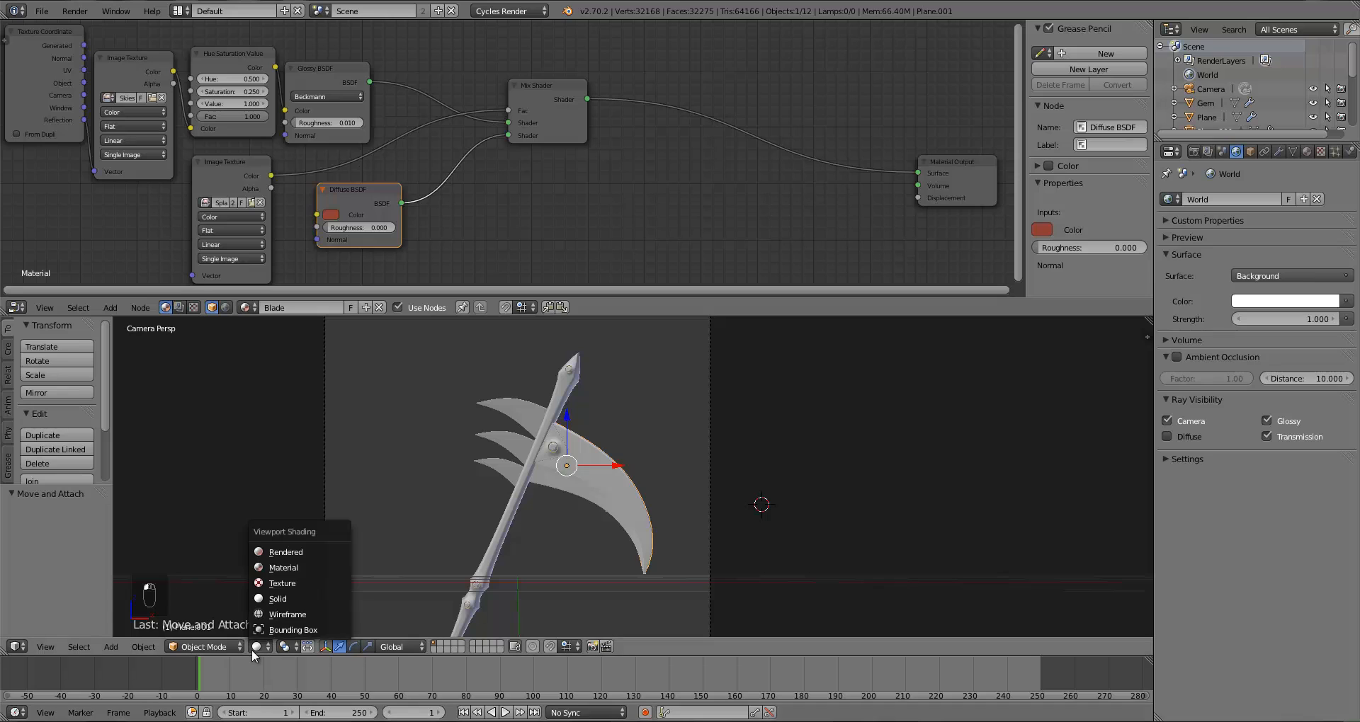
{"action": "left_click", "coordinate": [285, 552]}
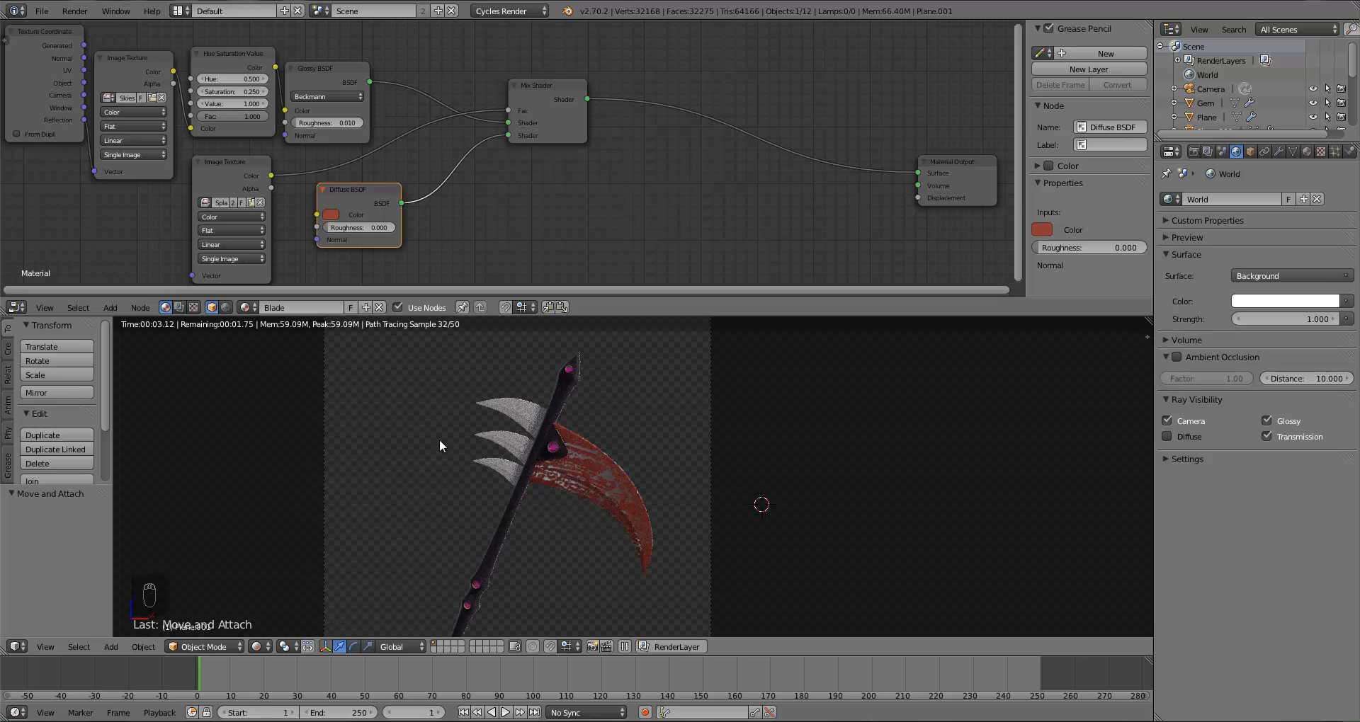
{"action": "key", "text": "z"}
{"action": "key", "text": "z"}
{"action": "key", "text": "z"}
{"action": "key", "text": "z"}
{"action": "key", "text": "z"}
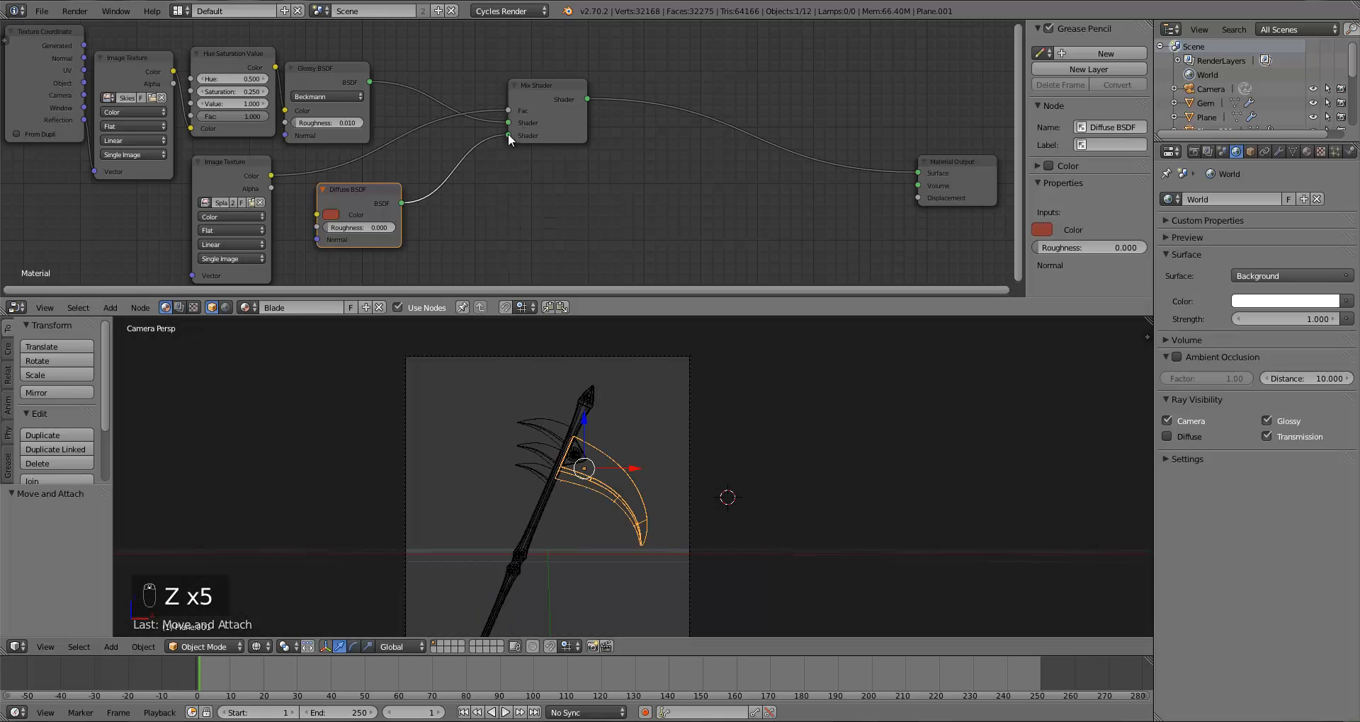
{"action": "mouse_move", "coordinate": [508, 123]}
{"action": "left_mouse_down"}
{"action": "mouse_move", "coordinate": [380, 98]}
{"action": "mouse_move", "coordinate": [508, 134]}
{"action": "left_mouse_up"}
{"action": "left_click", "coordinate": [256, 647]}
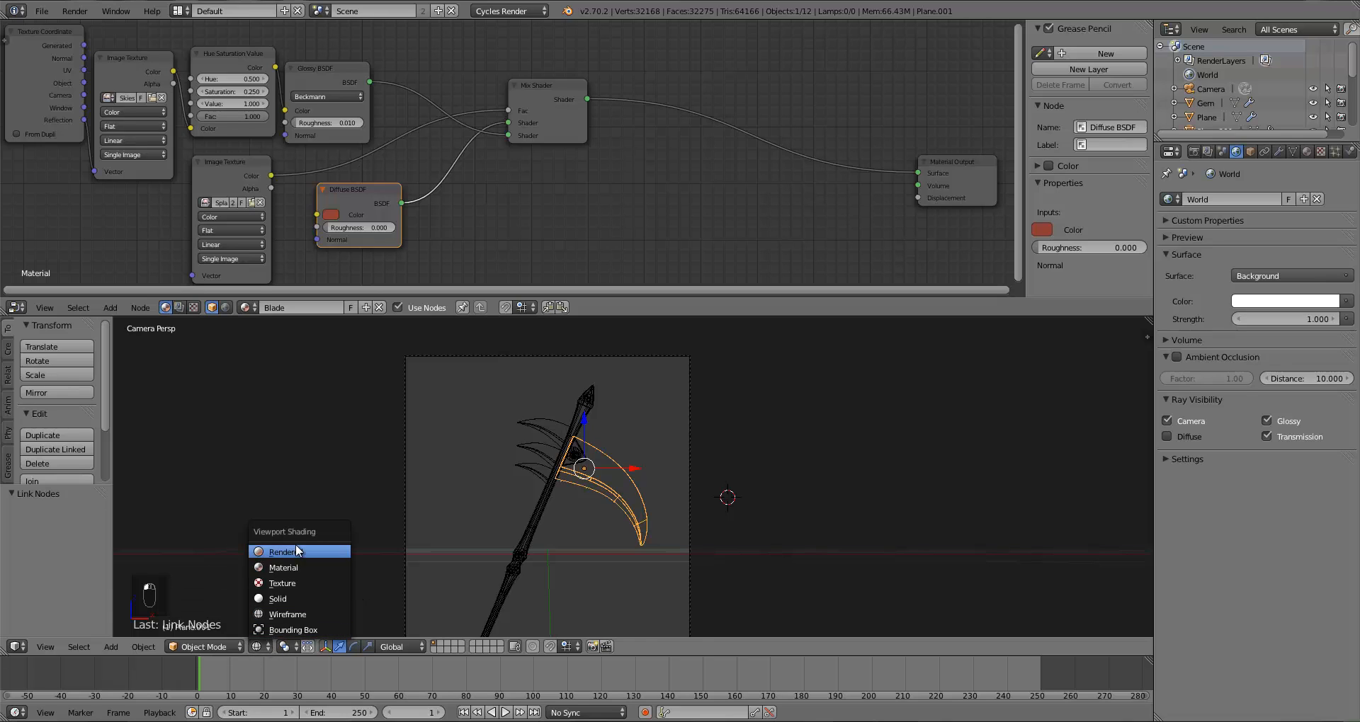
{"action": "left_click", "coordinate": [296, 546]}
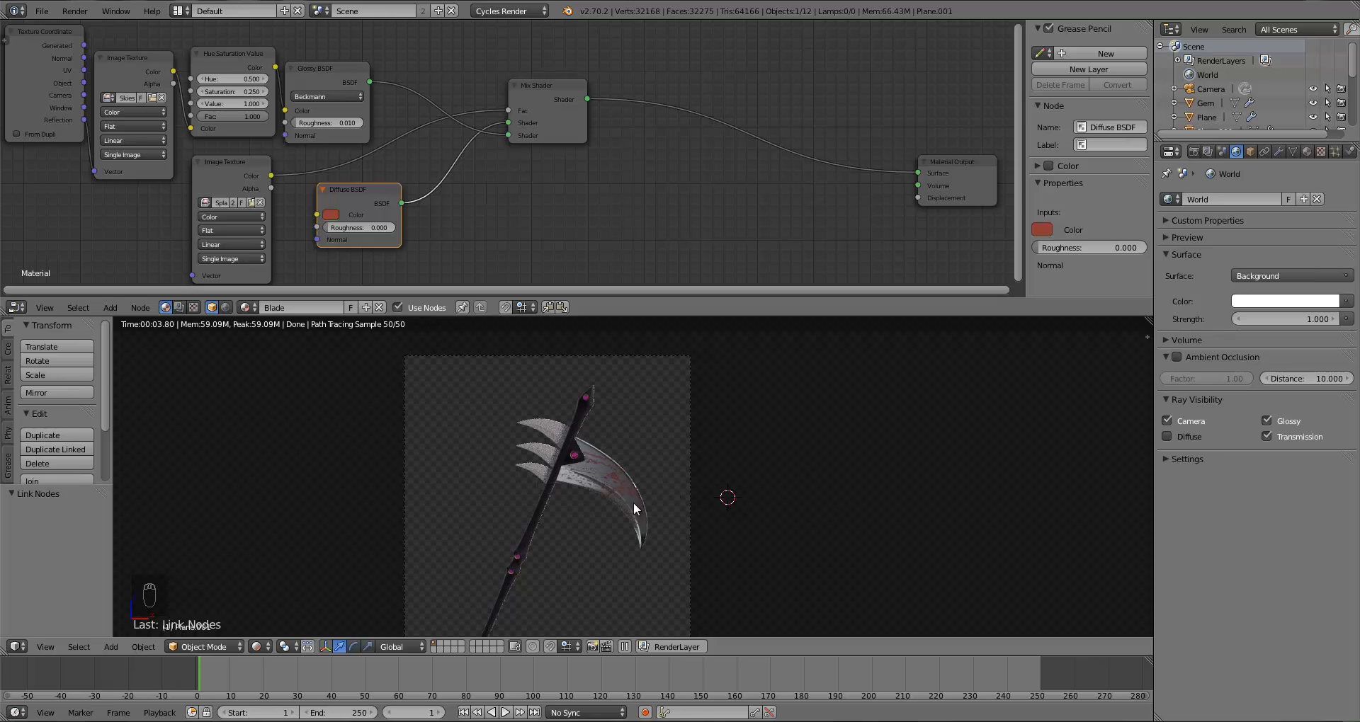
Step: Duplicate the Mix Shader and insert the copy between the first Mix Shader and the Material Output
{"action": "scroll", "coordinate": [652, 468], "scroll_direction": "up", "scroll_amount": 1}
{"action": "key", "text": "z"}
{"action": "key", "text": "z"}
{"action": "key", "text": "z"}
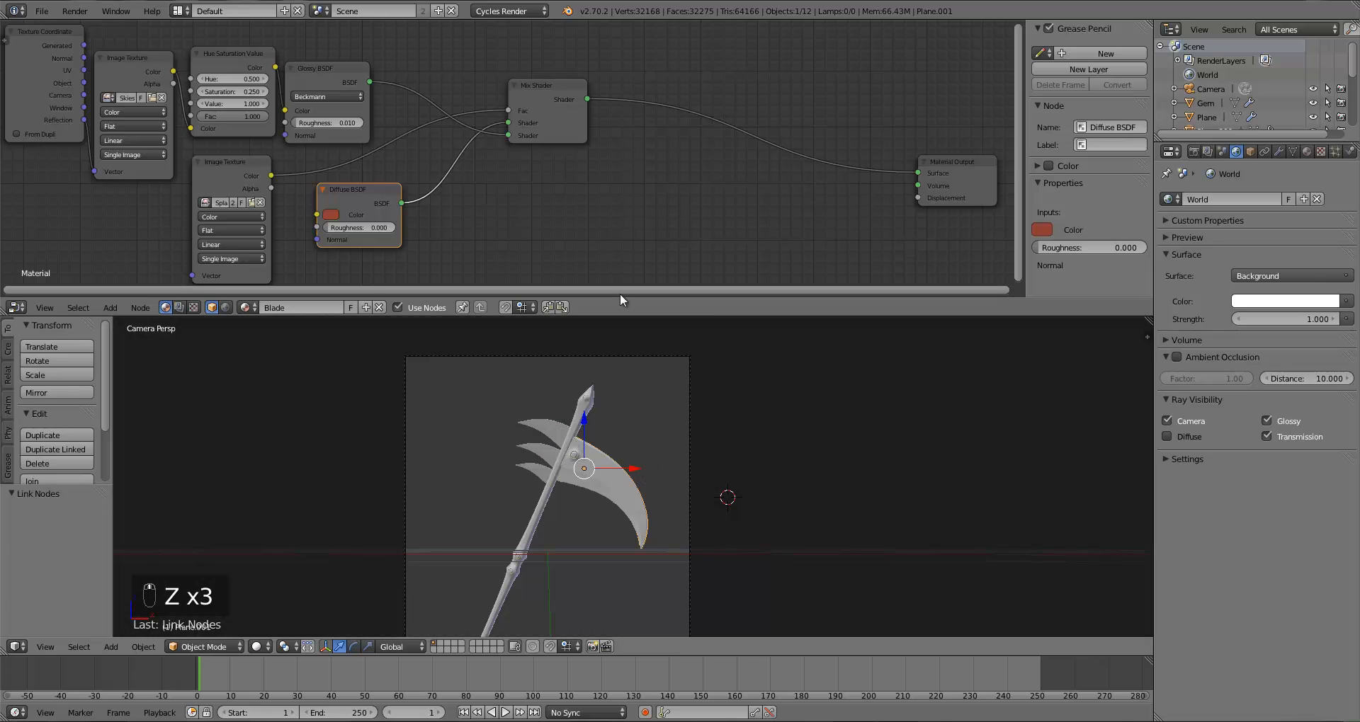
{"action": "left_click_drag", "start_coordinate": [538, 111], "coordinate": [512, 110]}
{"action": "key", "text": "shift+d"}
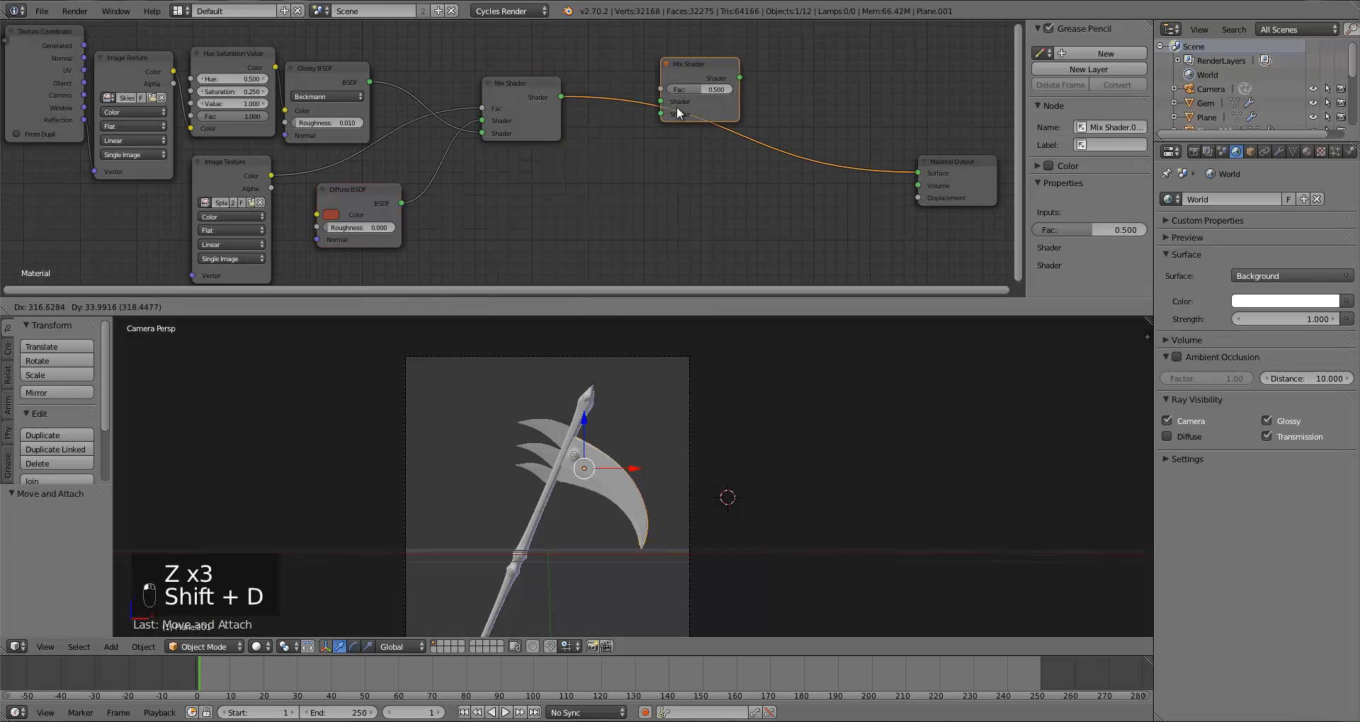
{"action": "left_click", "coordinate": [634, 119]}
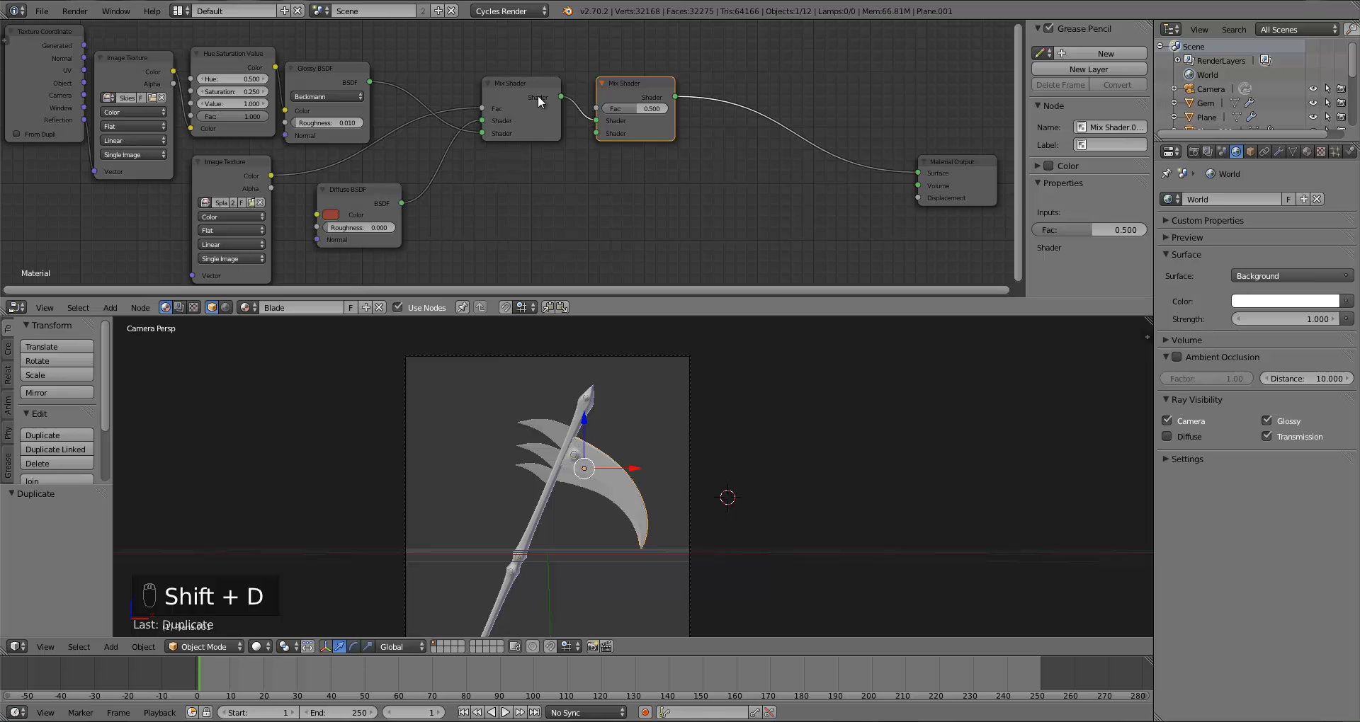
{"action": "mouse_move", "coordinate": [597, 121]}
{"action": "left_mouse_down"}
{"action": "mouse_move", "coordinate": [566, 100]}
{"action": "mouse_move", "coordinate": [599, 121]}
{"action": "left_mouse_up"}
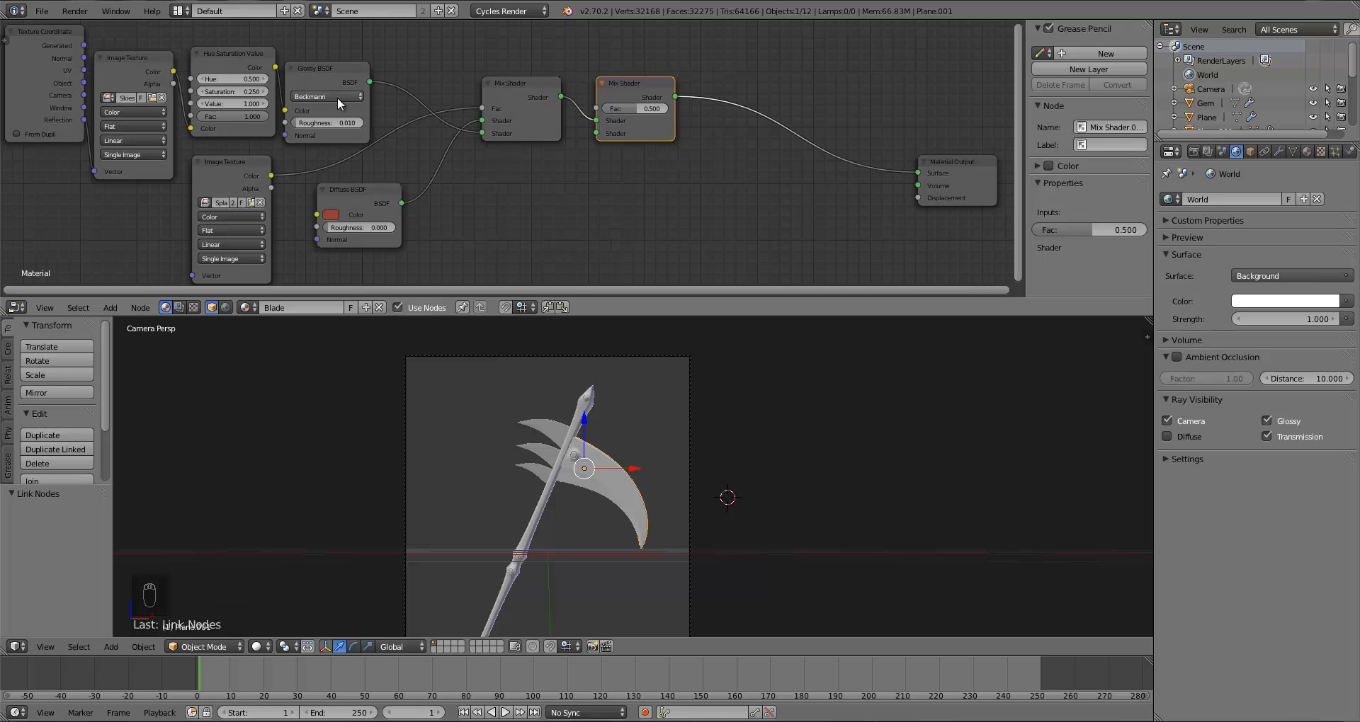
Step: Link the Glossy BSDF into the second Mix Shader's lower Shader input and preview in Rendered shading
{"action": "left_click", "coordinate": [350, 83]}
{"action": "left_click_drag", "start_coordinate": [371, 82], "coordinate": [597, 133]}
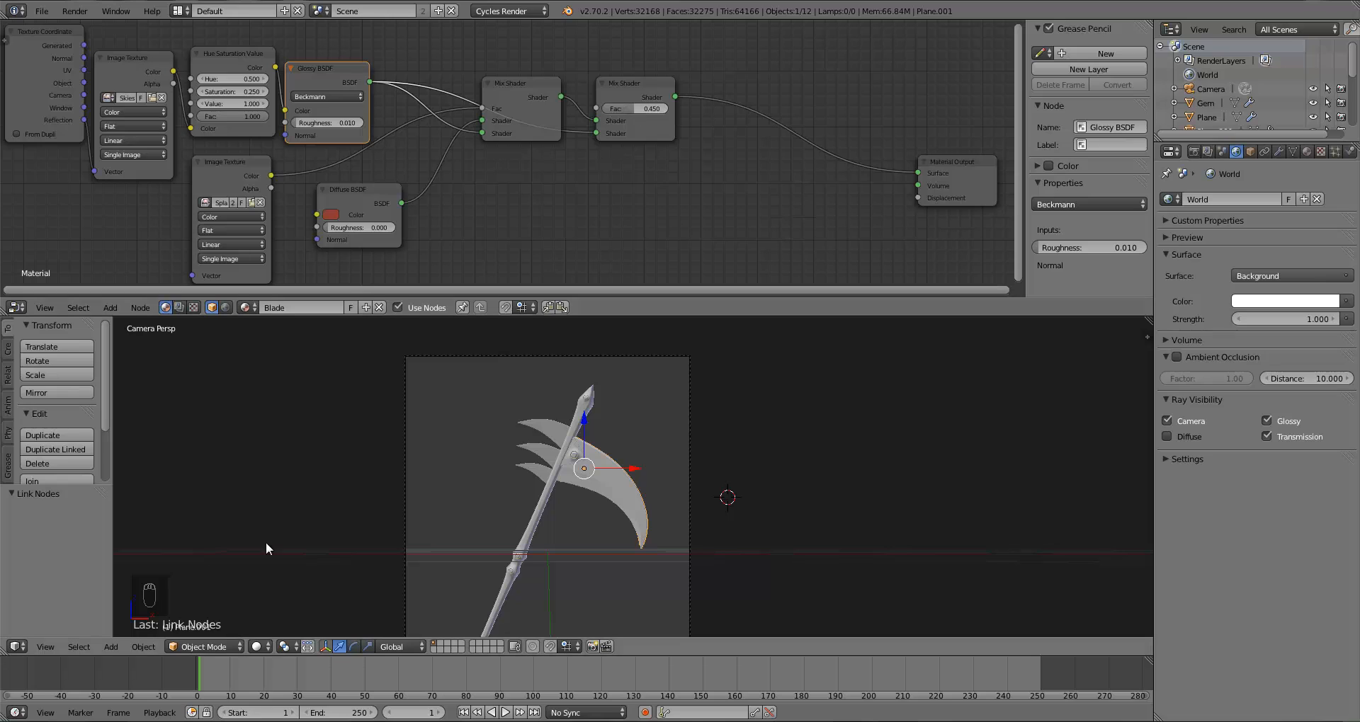
{"action": "left_click", "coordinate": [266, 645]}
{"action": "left_click", "coordinate": [297, 551]}
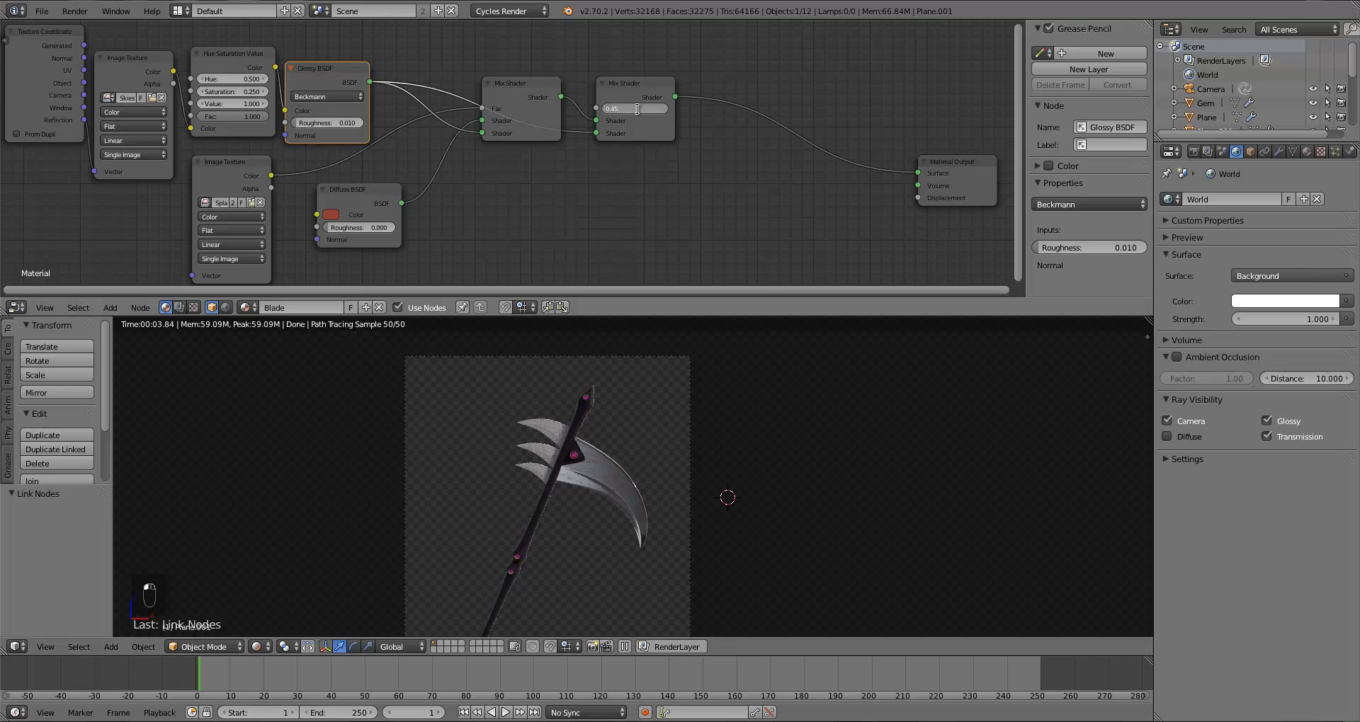
Step: Set the second Mix Shader's Fac to 0.65
{"action": "type", "text": ".25"}
{"action": "key", "text": "Return"}
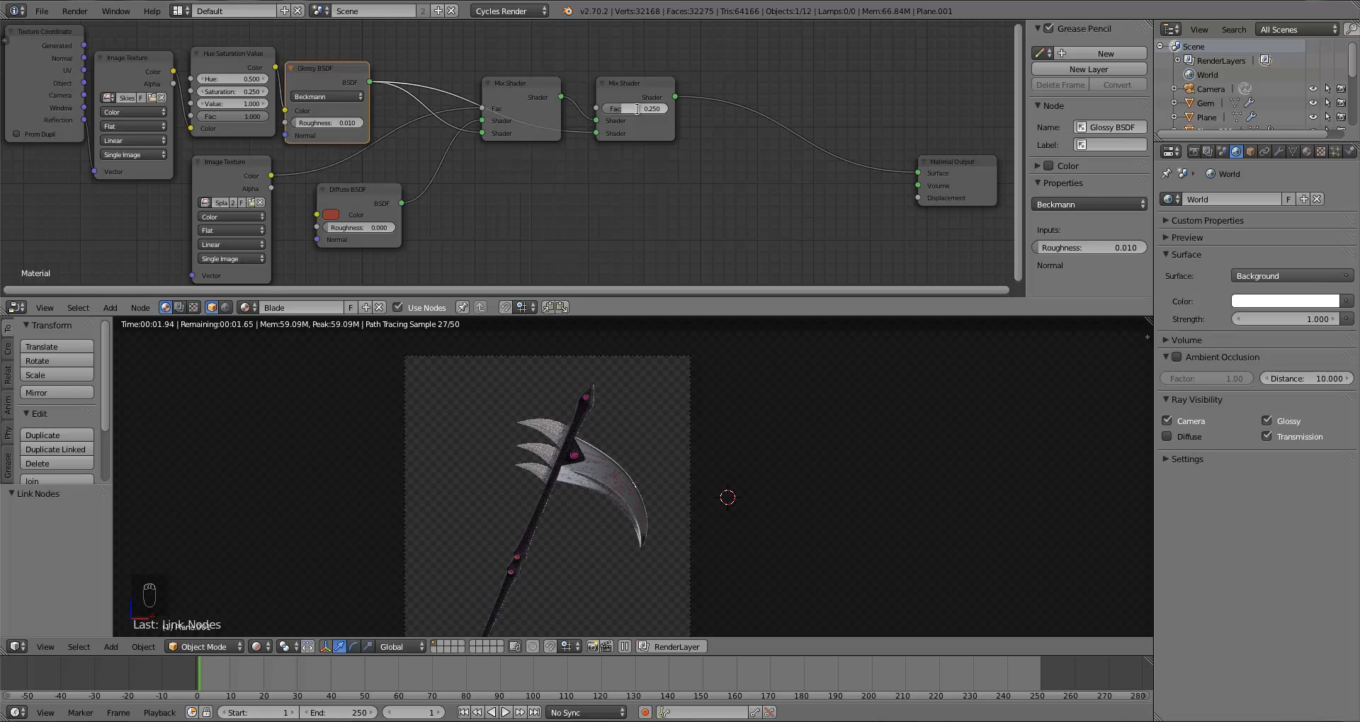
{"action": "left_click", "coordinate": [637, 109]}
{"action": "type", "text": "0.75"}
{"action": "key", "text": "Return"}
{"action": "key", "text": "z"}
{"action": "key", "text": "z"}
{"action": "key", "text": "z"}
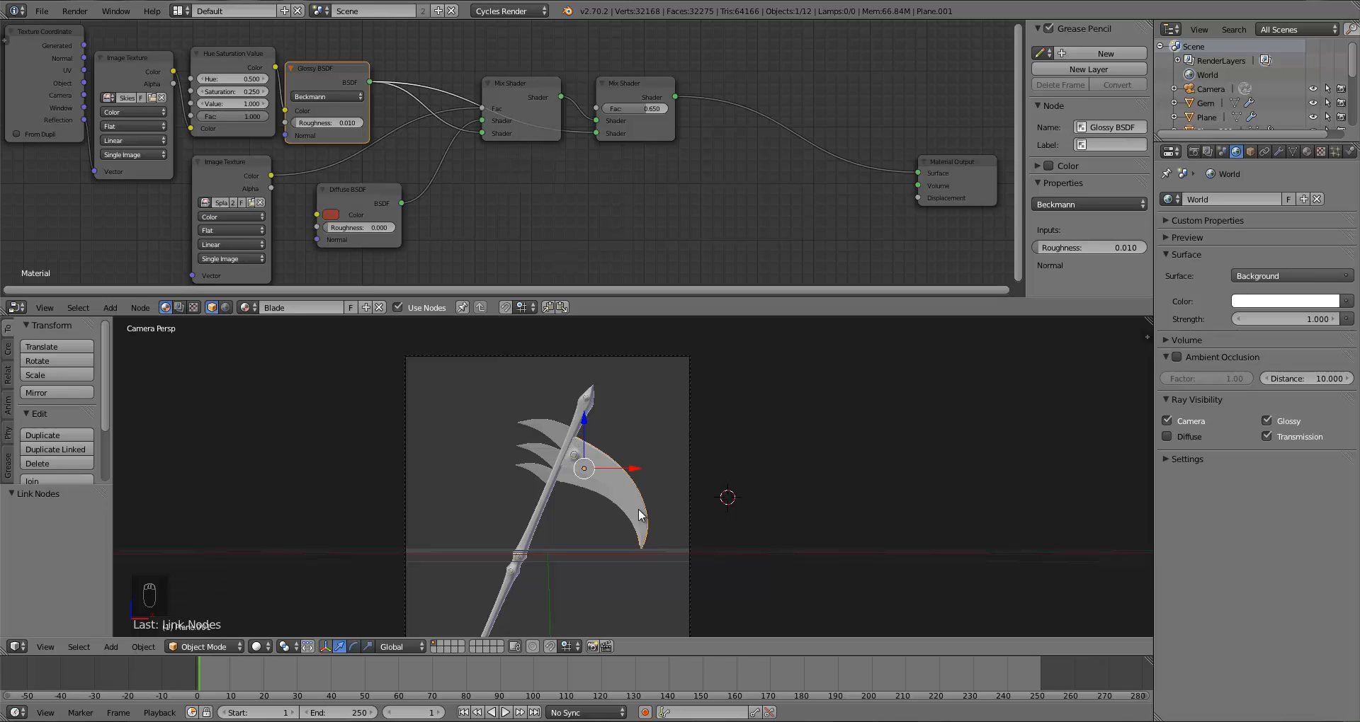
Step: Rearrange the Diffuse BSDF and both Mix Shader nodes into a more compact layout
{"action": "left_click_drag", "start_coordinate": [364, 195], "coordinate": [337, 197]}
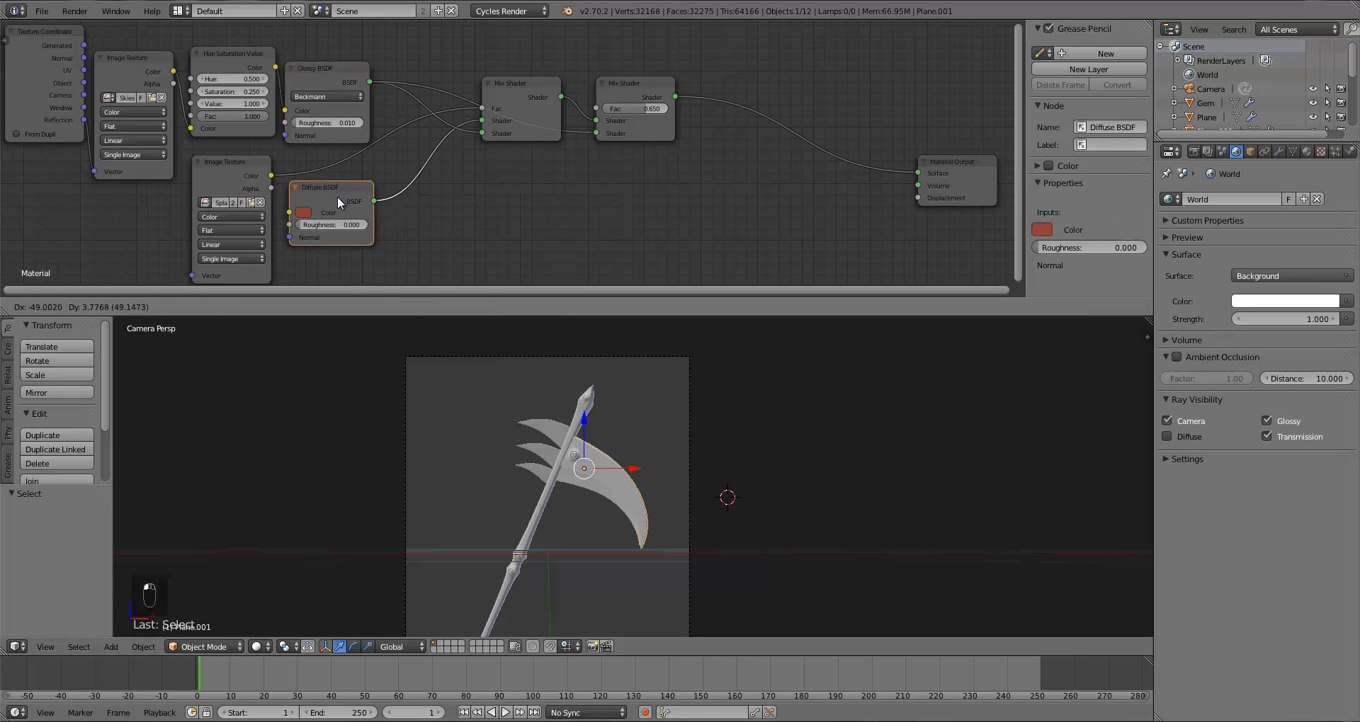
{"action": "left_click_drag", "start_coordinate": [527, 90], "coordinate": [451, 94]}
{"action": "left_click_drag", "start_coordinate": [613, 91], "coordinate": [525, 95]}
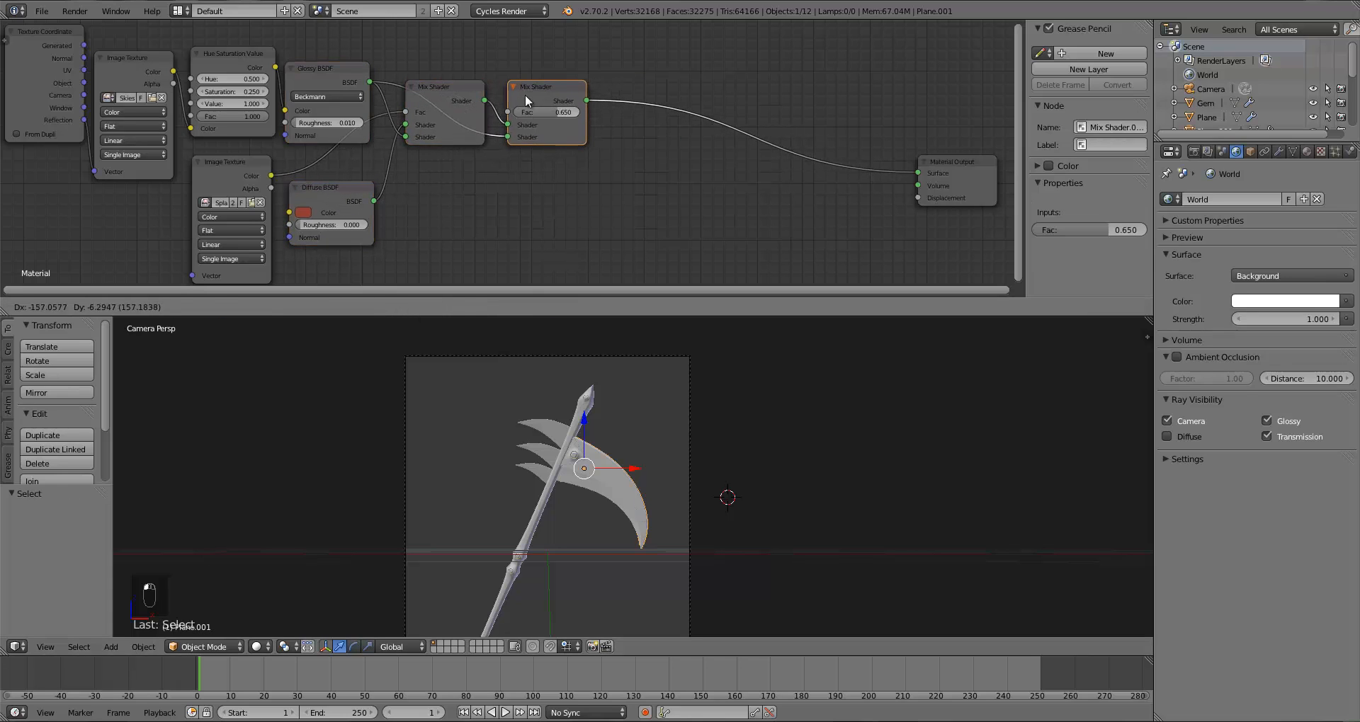
Step: Add an Image Texture node, load the MetalScratches image from the Fantasy Weapon Backdrop folder, and position the node
{"action": "key", "text": "a"}
{"action": "key", "text": "shift+a"}
{"action": "mouse_move", "coordinate": [626, 220]}
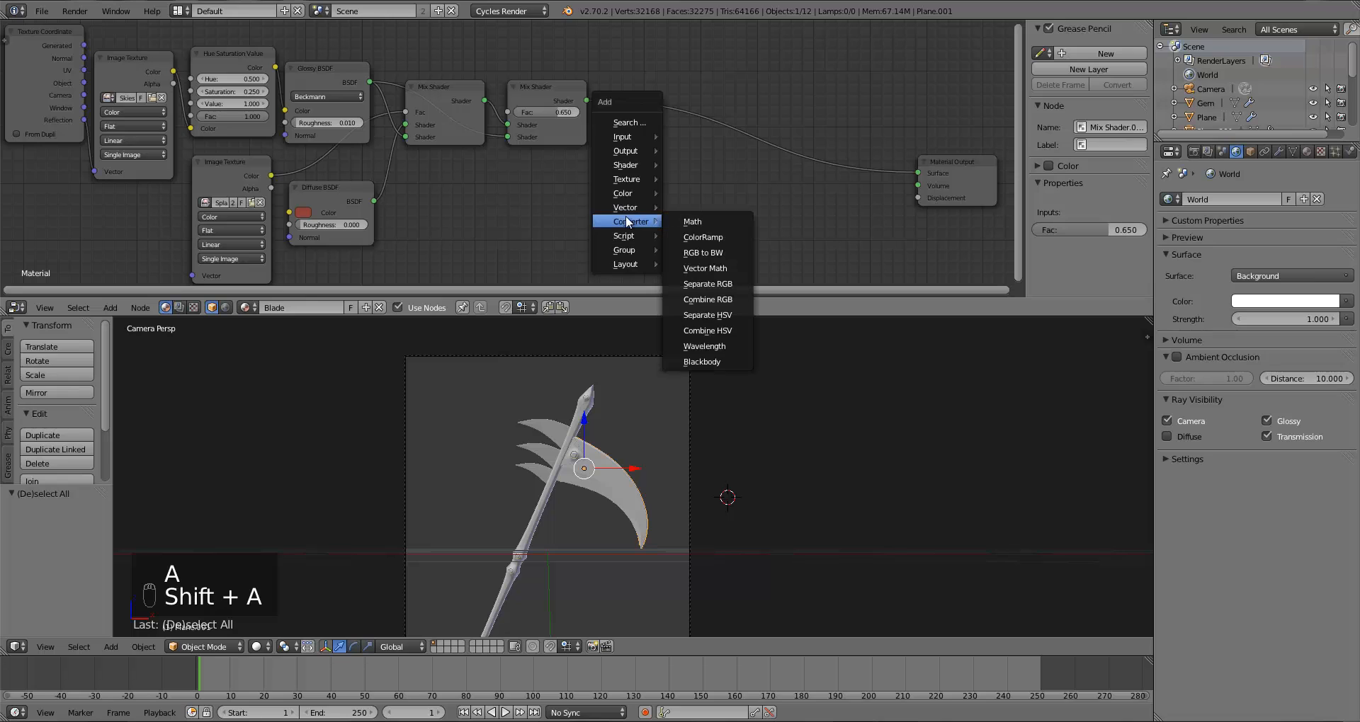
{"action": "mouse_move", "coordinate": [631, 179]}
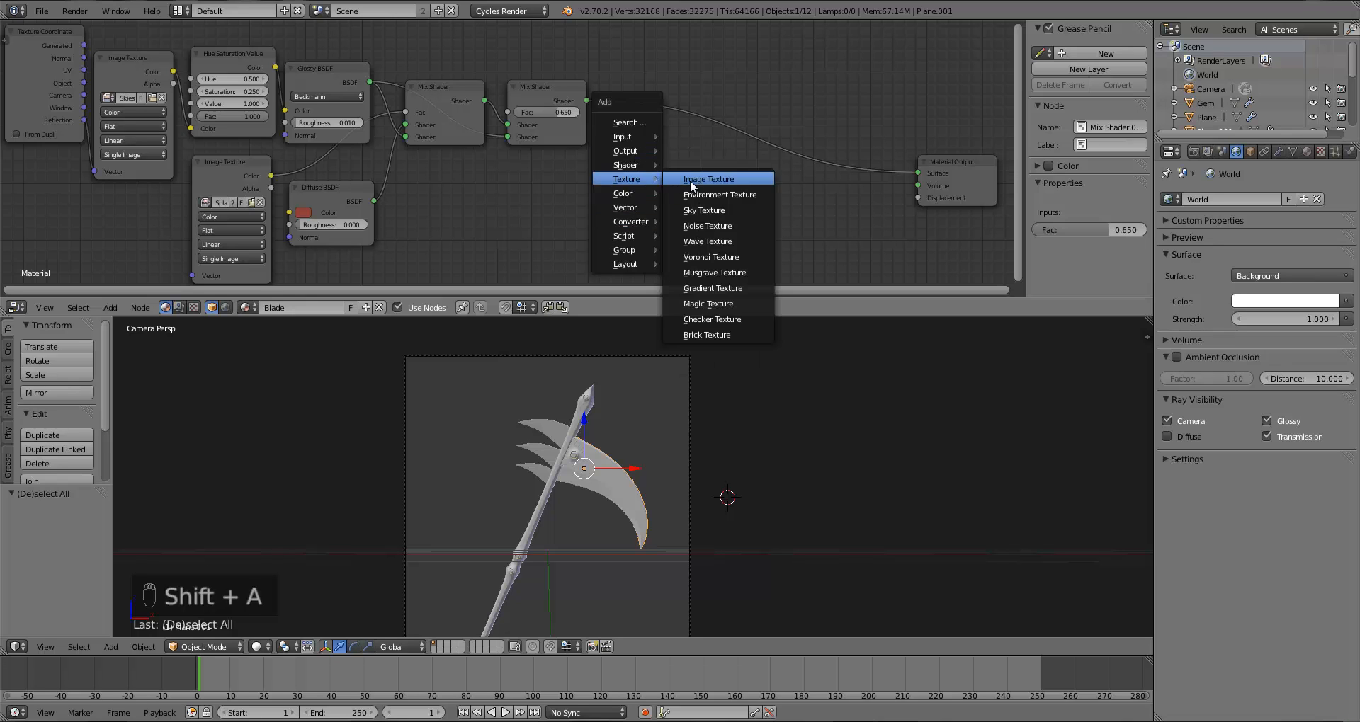
{"action": "left_click", "coordinate": [689, 179]}
{"action": "left_click", "coordinate": [619, 210]}
{"action": "left_click", "coordinate": [635, 204]}
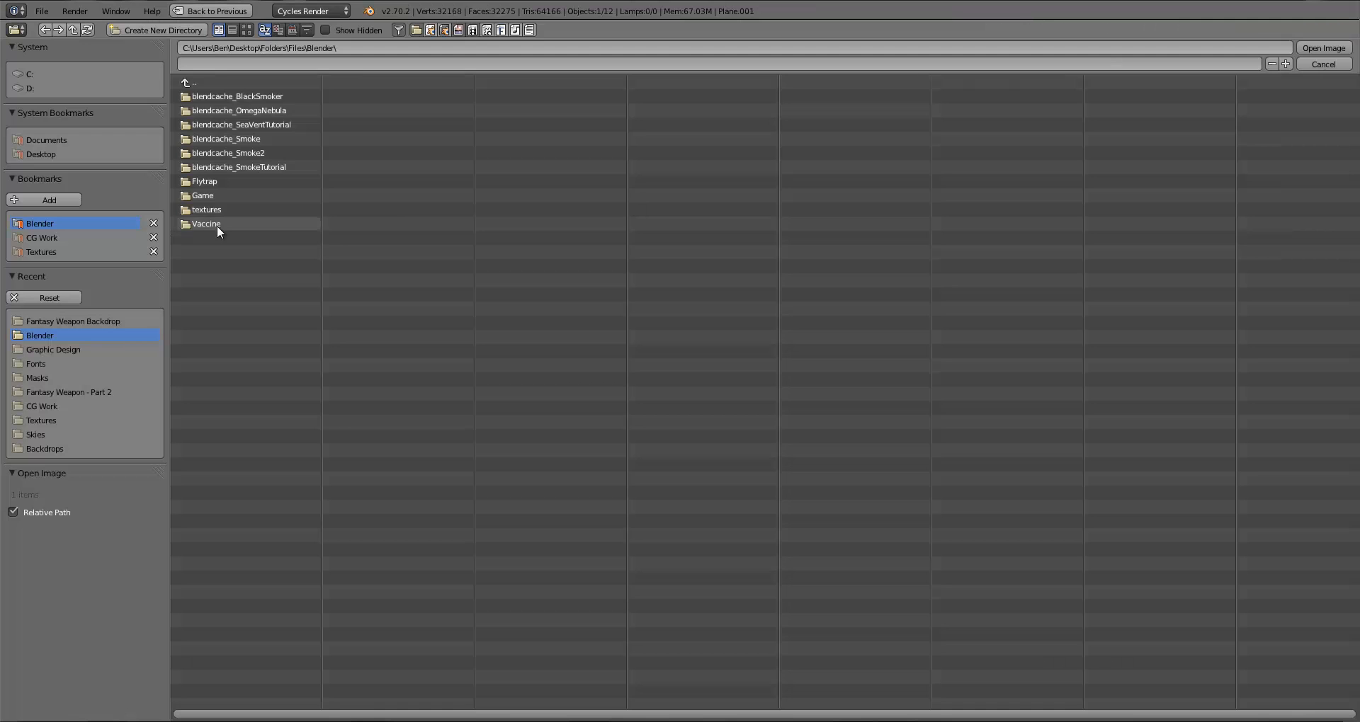
{"action": "left_click", "coordinate": [53, 318]}
{"action": "left_click", "coordinate": [247, 30]}
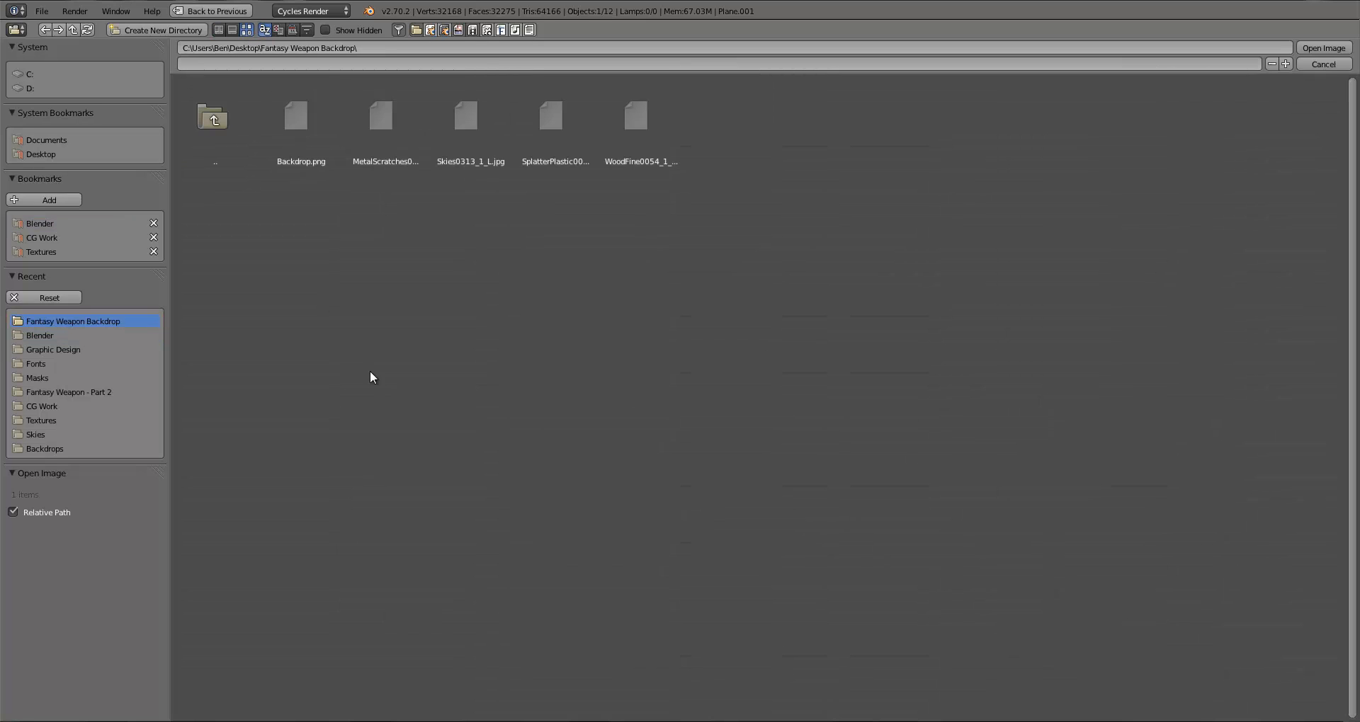
{"action": "double_click", "coordinate": [385, 147]}
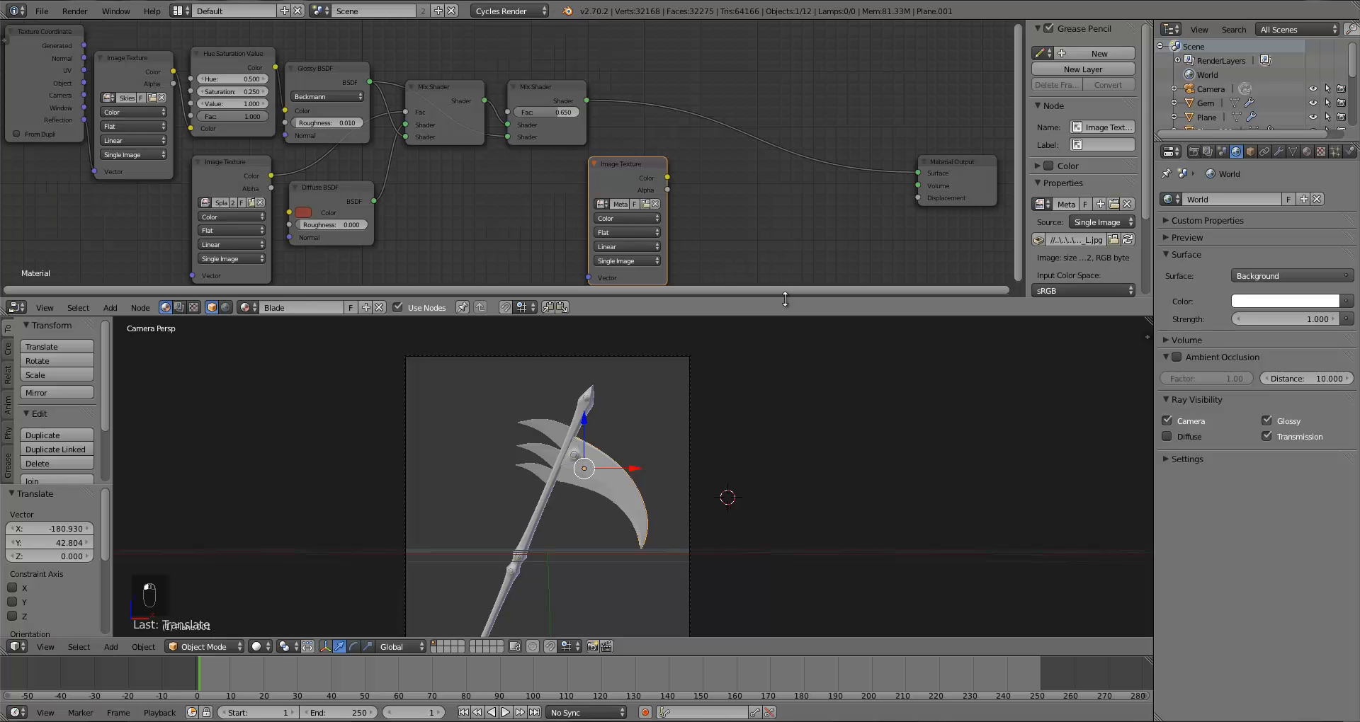
{"action": "left_click_drag", "start_coordinate": [639, 184], "coordinate": [599, 183]}
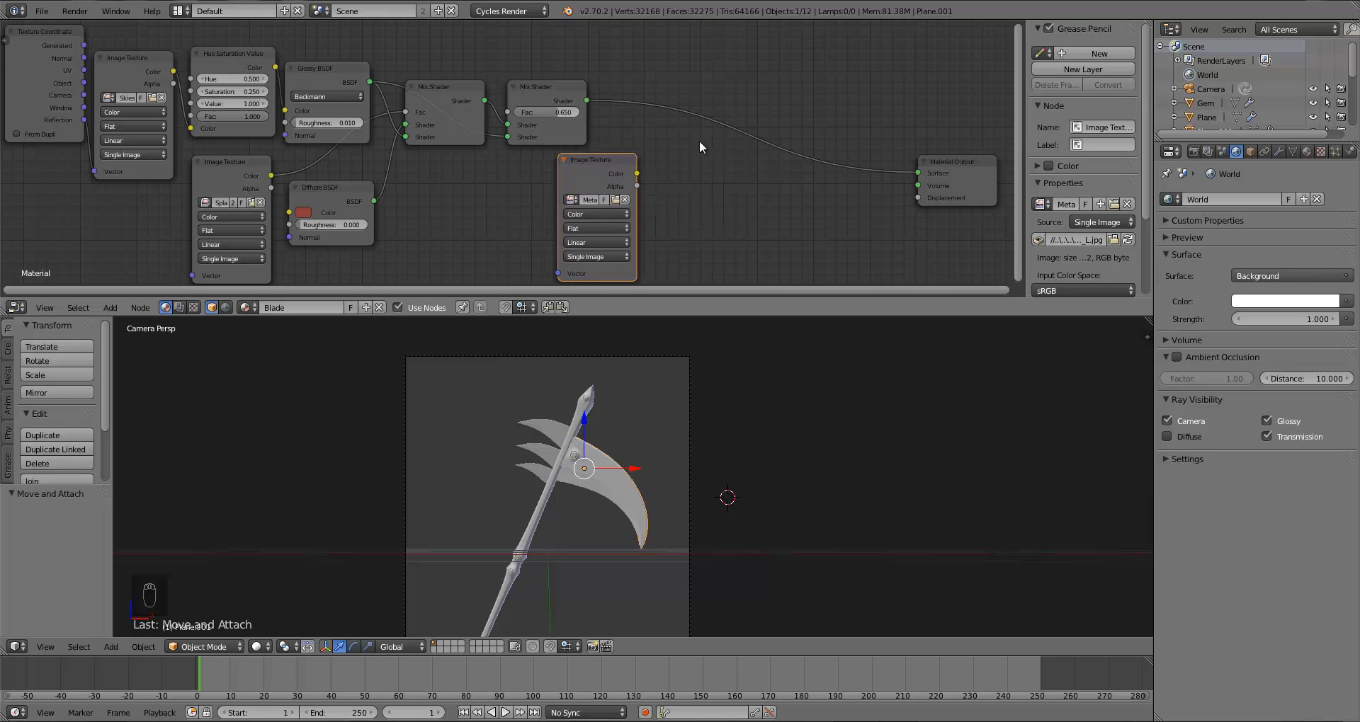
Step: Add a Math node and connect its Value output to the Material Output's Displacement input
{"action": "key", "text": "a"}
{"action": "key", "text": "shift+a"}
{"action": "mouse_move", "coordinate": [731, 200]}
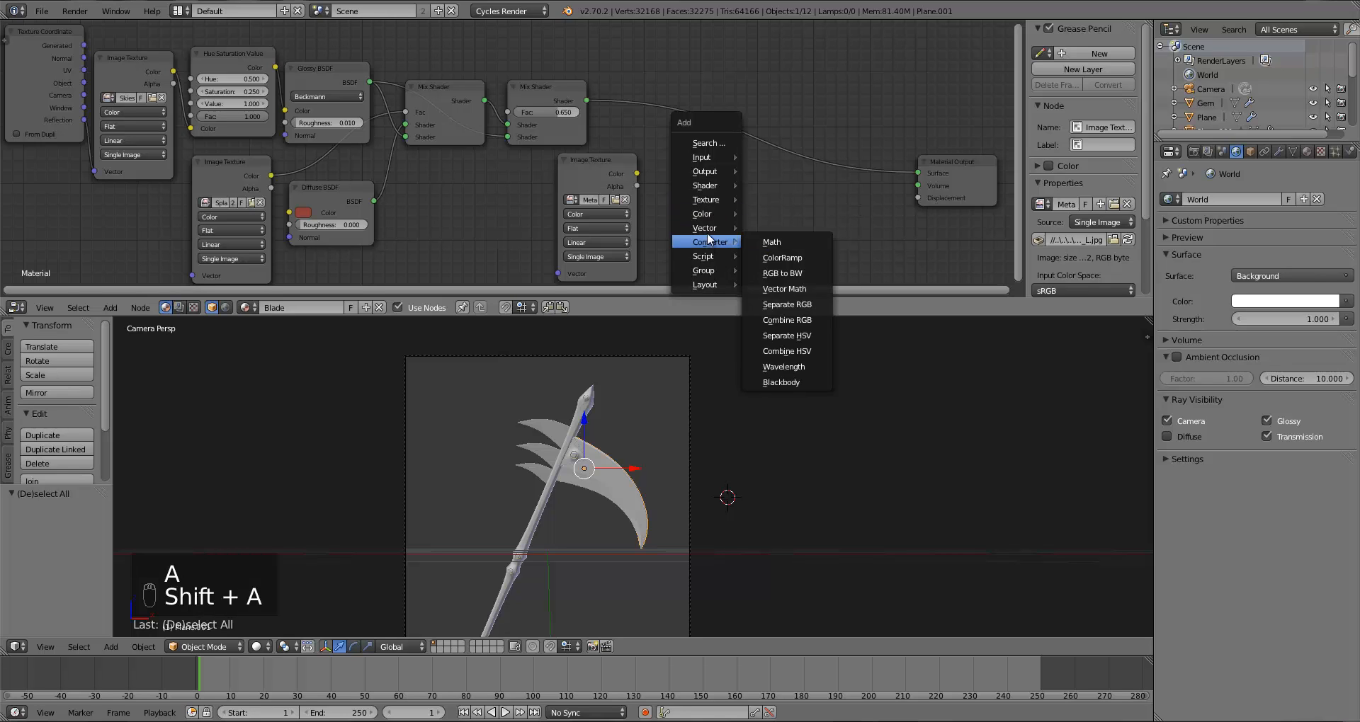
{"action": "mouse_move", "coordinate": [730, 243]}
{"action": "left_click", "coordinate": [772, 243]}
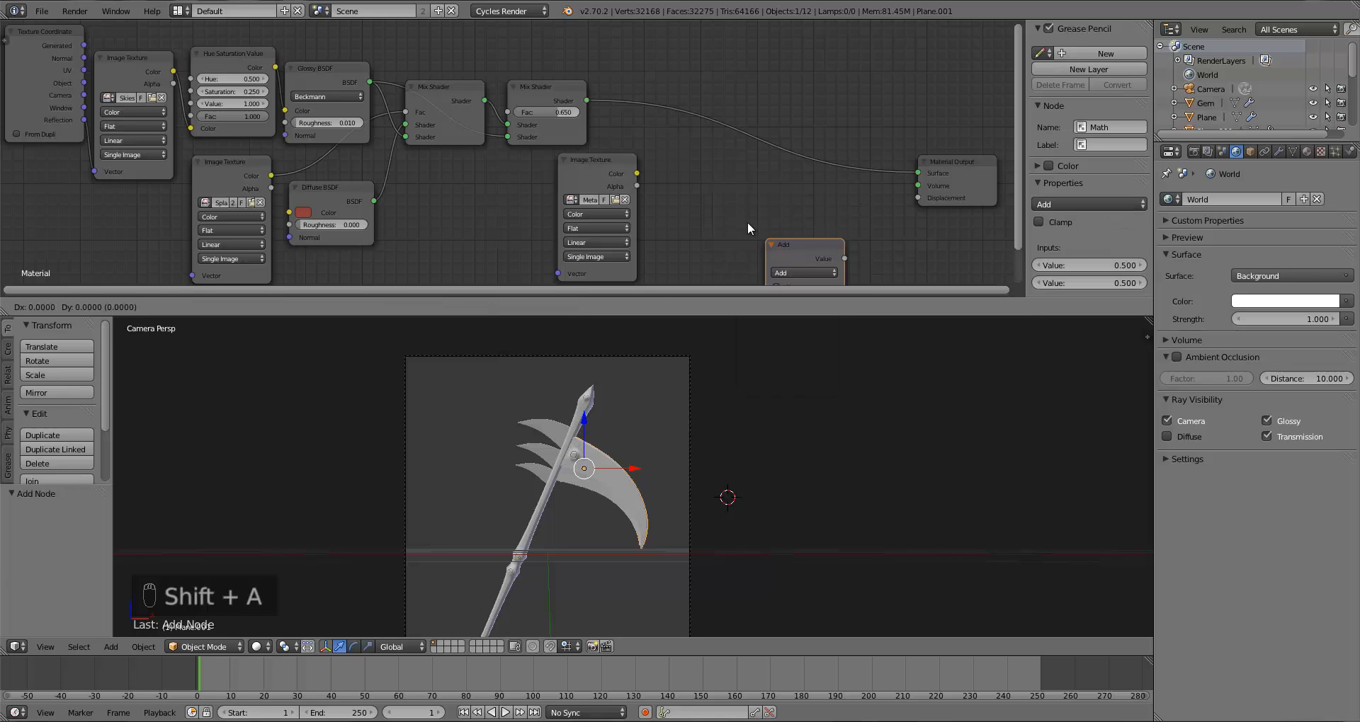
{"action": "left_click", "coordinate": [733, 181]}
{"action": "left_click_drag", "start_coordinate": [778, 189], "coordinate": [911, 201]}
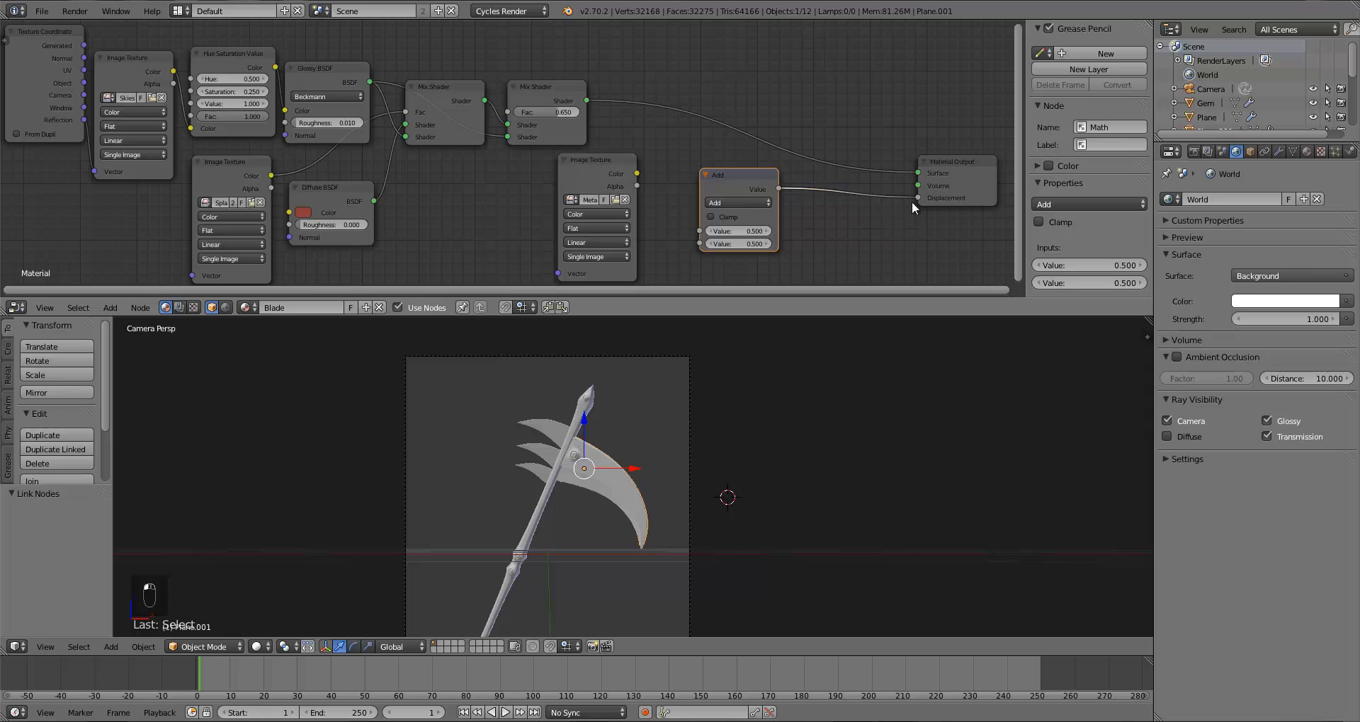
Step: Link the MetalScratches image's Color into the Math node's first Value and set its operation to Multiply
{"action": "left_click", "coordinate": [613, 174]}
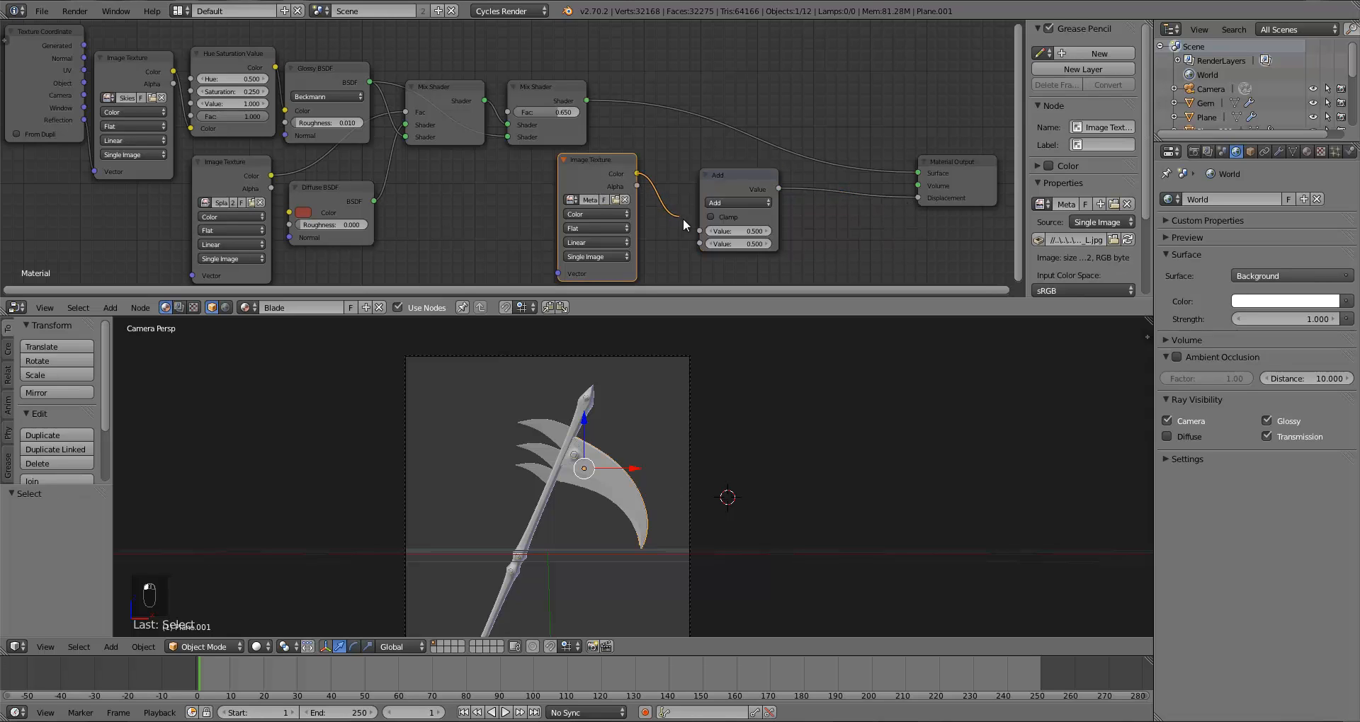
{"action": "left_click_drag", "start_coordinate": [682, 218], "coordinate": [699, 230]}
{"action": "left_click", "coordinate": [747, 201]}
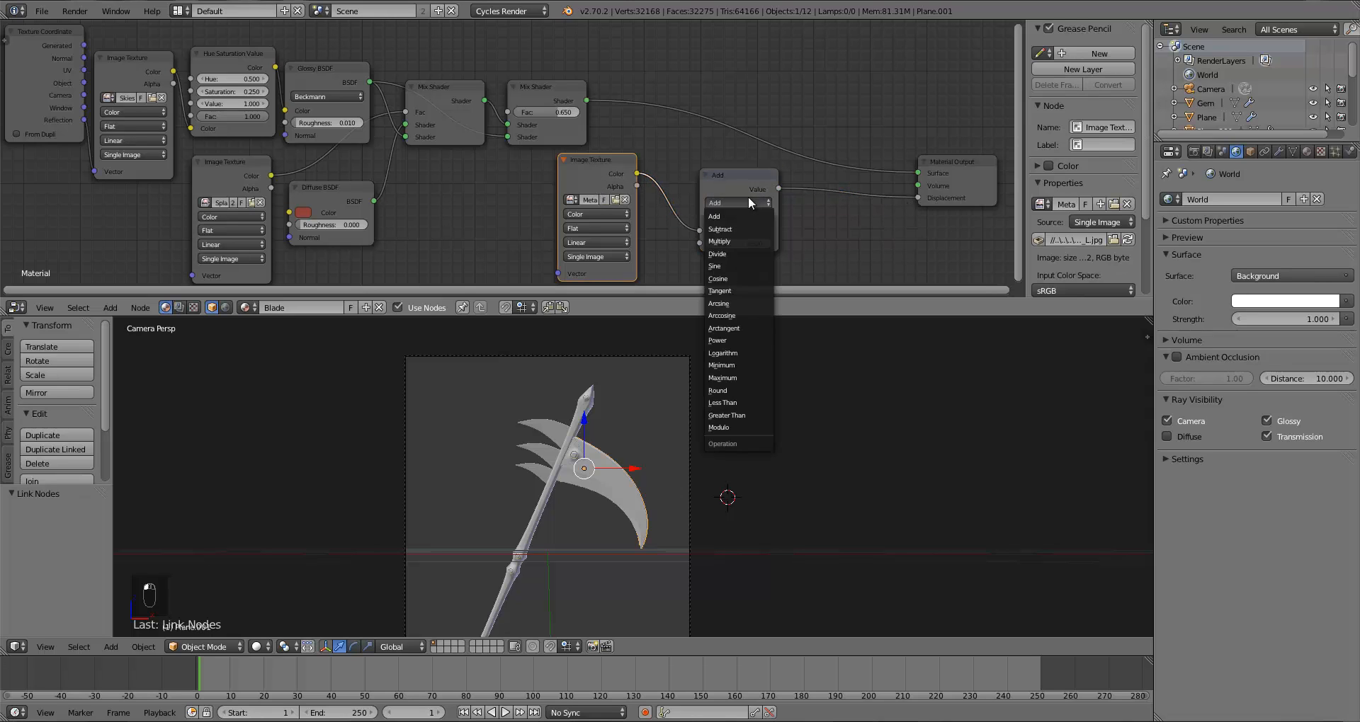
{"action": "left_click", "coordinate": [729, 241]}
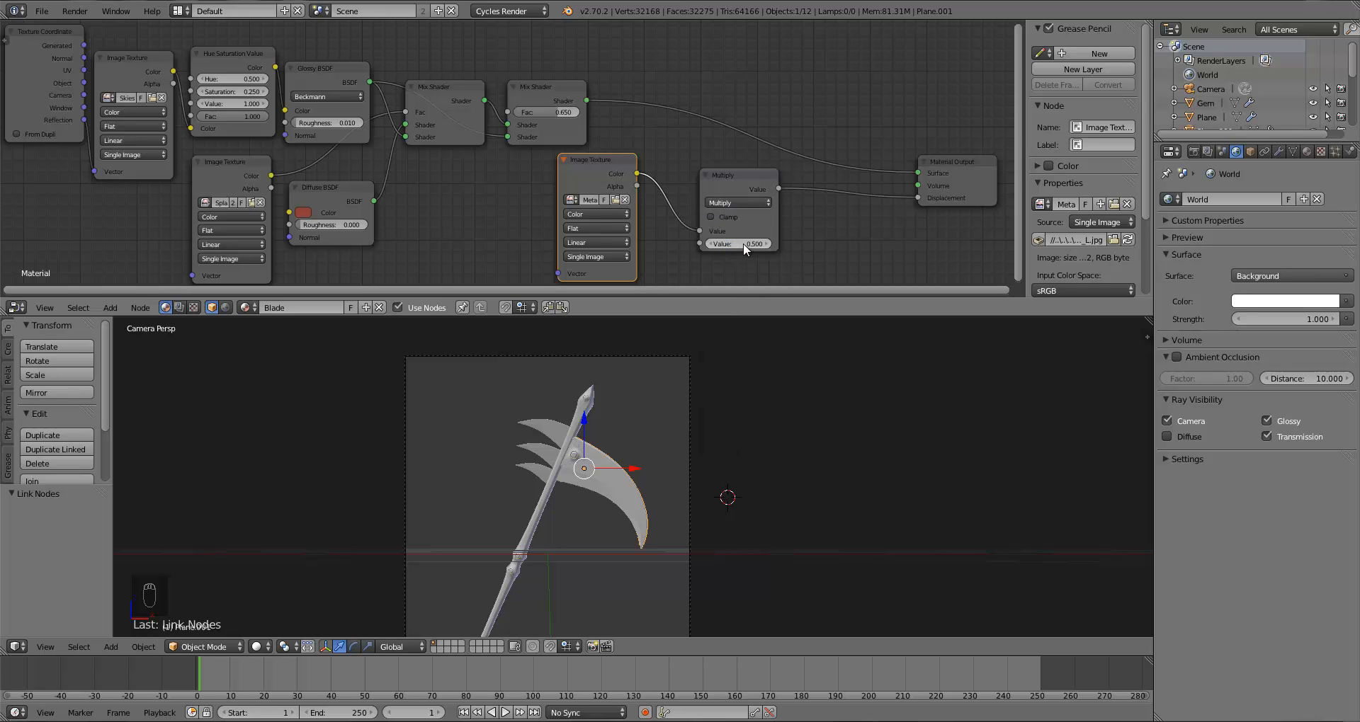
Step: Zoom in on the blade and switch the viewport to Rendered shading to preview the displacement
{"action": "scroll", "coordinate": [638, 481], "scroll_direction": "up", "scroll_amount": 4}
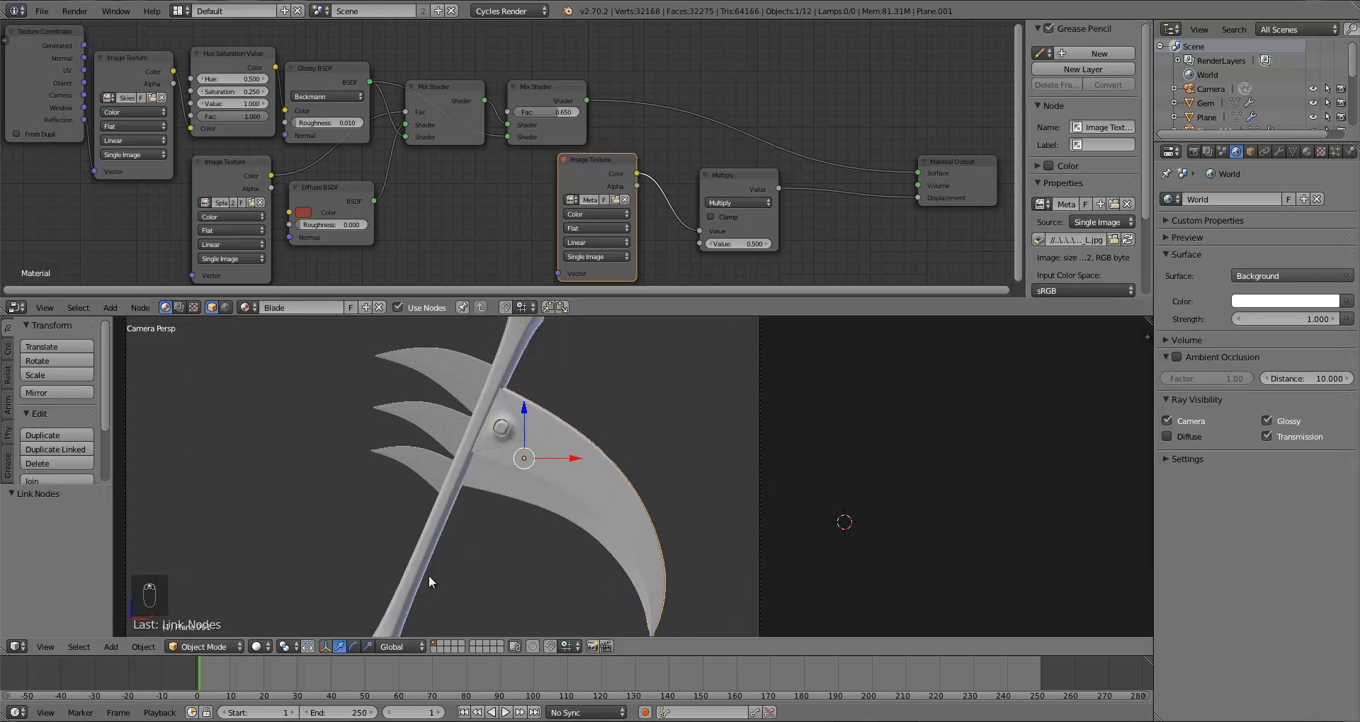
{"action": "scroll", "coordinate": [428, 576], "scroll_direction": "up", "scroll_amount": 2}
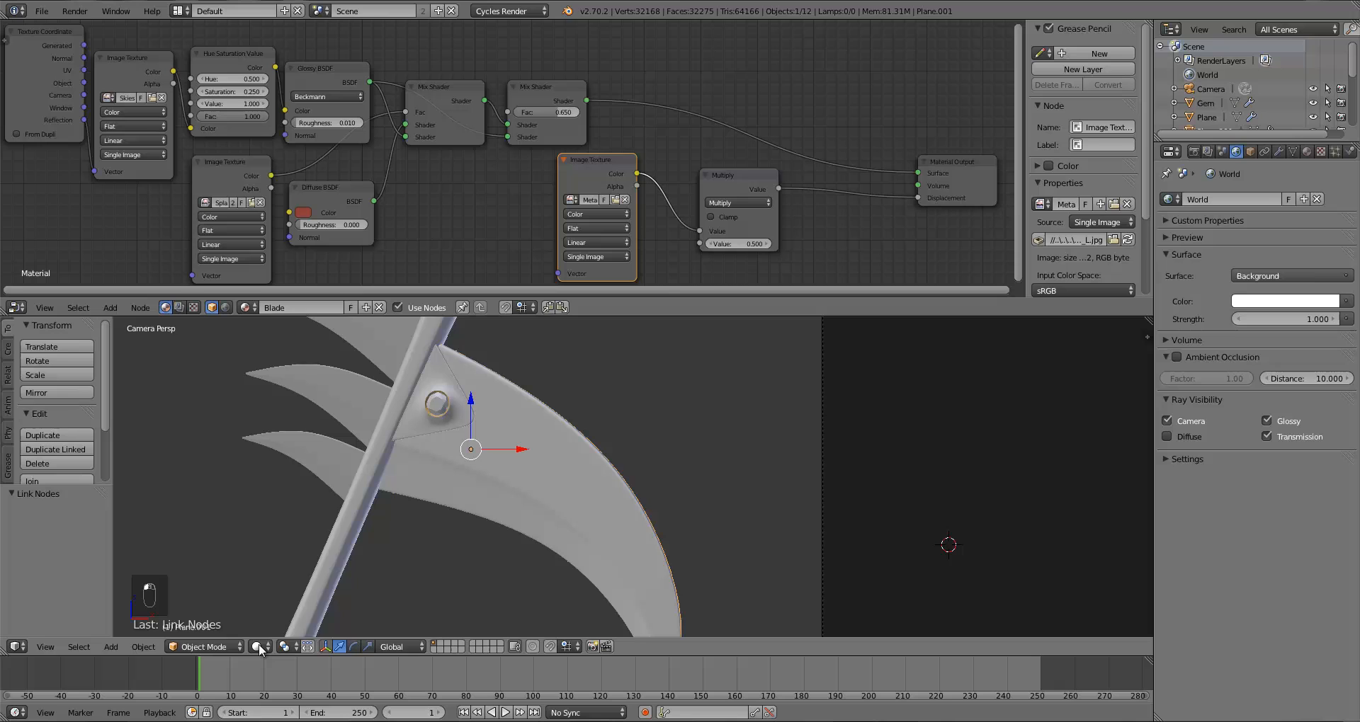
{"action": "left_click", "coordinate": [260, 650]}
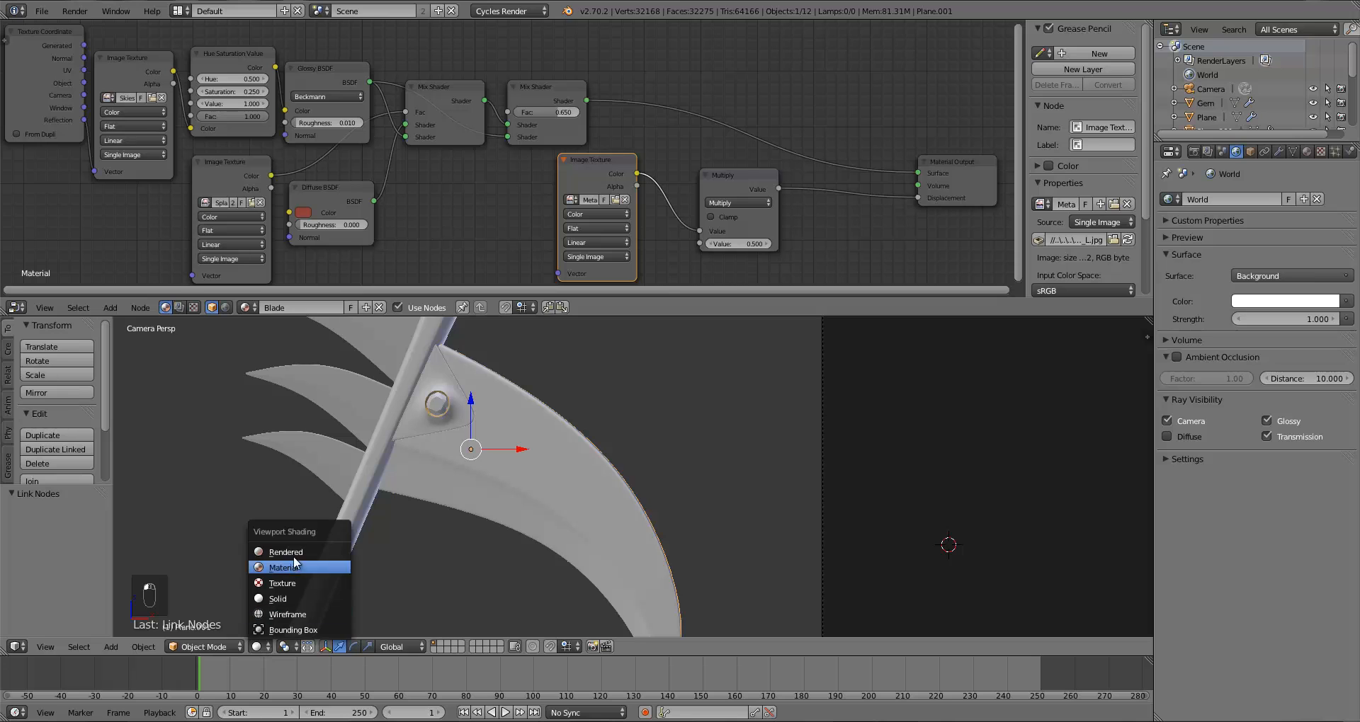
{"action": "left_click", "coordinate": [293, 545]}
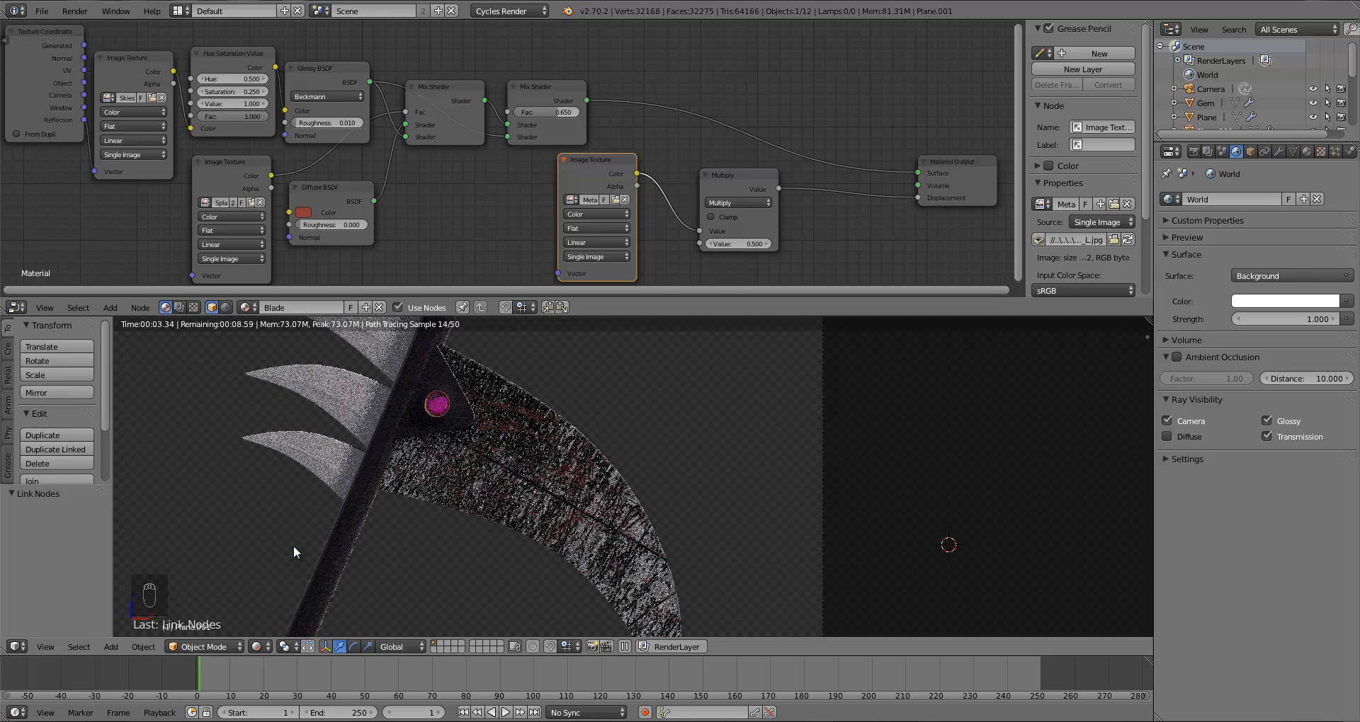
Step: Set the Multiply node's second Value to 0.0005
{"action": "left_click", "coordinate": [740, 244]}
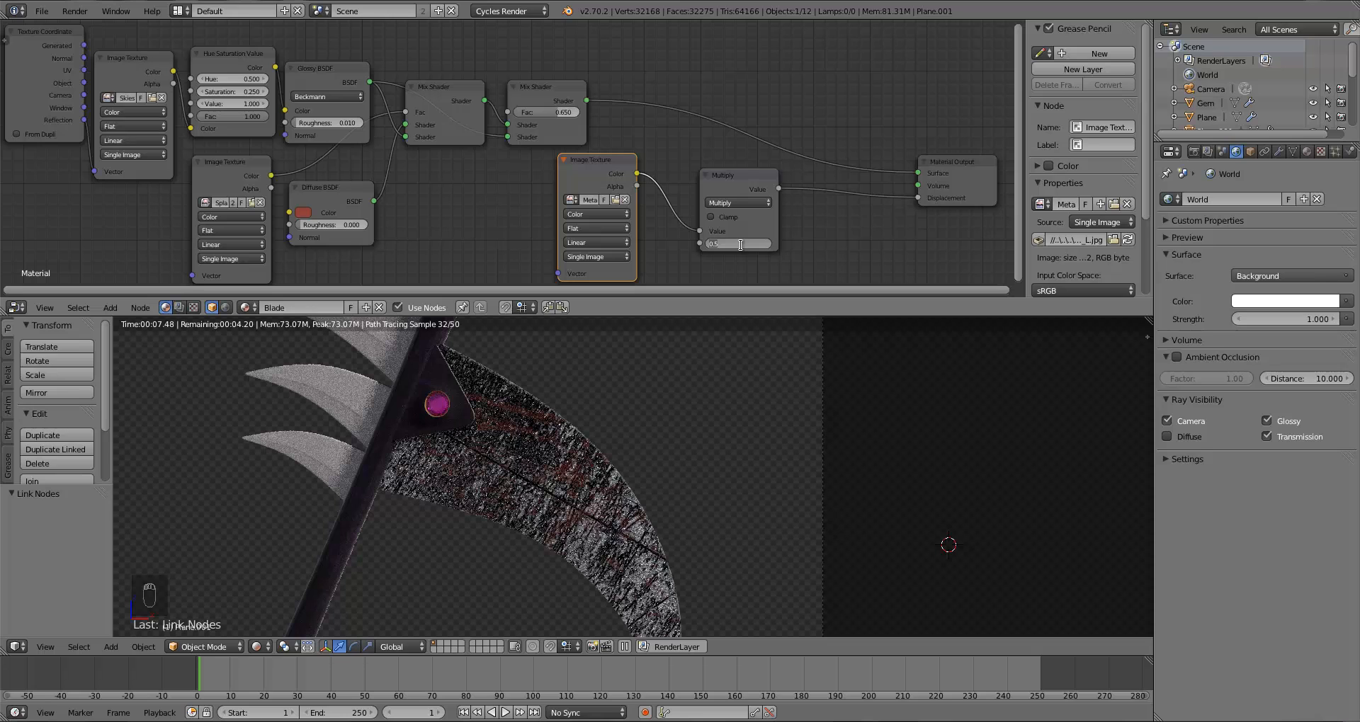
{"action": "type", "text": ".01"}
{"action": "key", "text": "Return"}
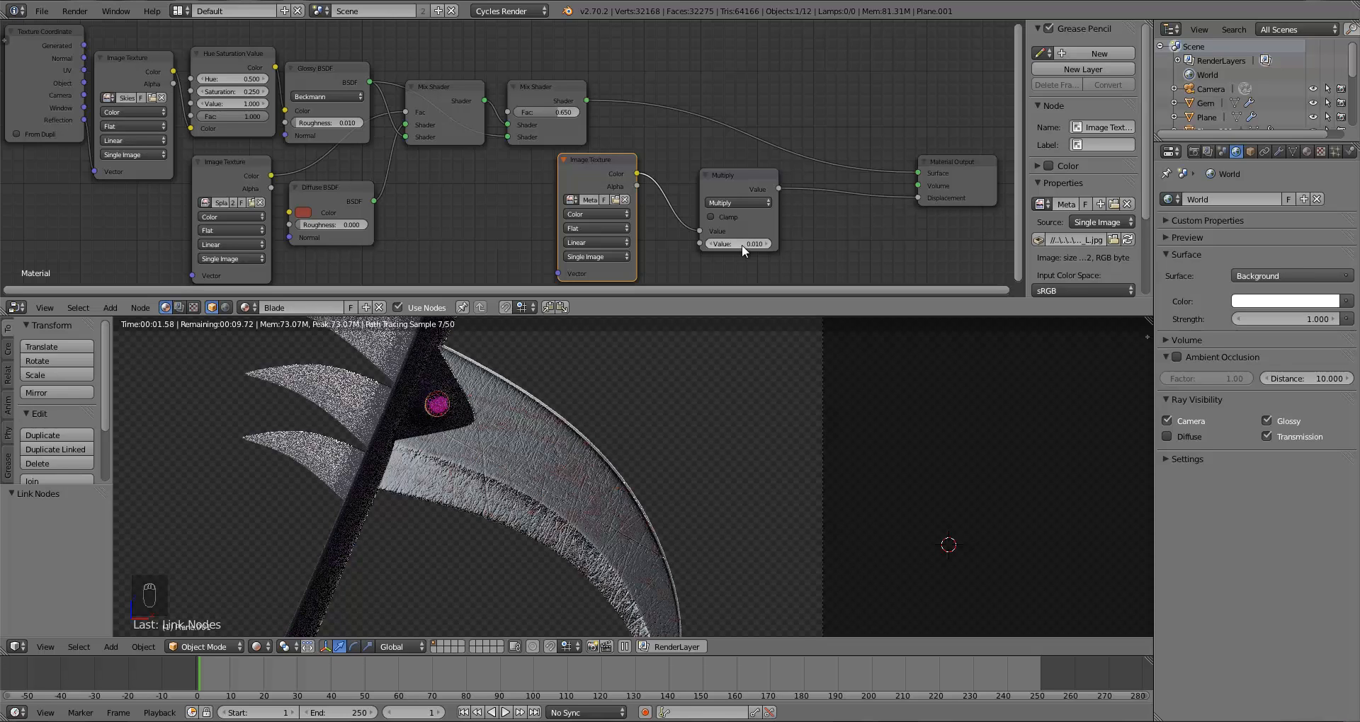
{"action": "left_click", "coordinate": [740, 244]}
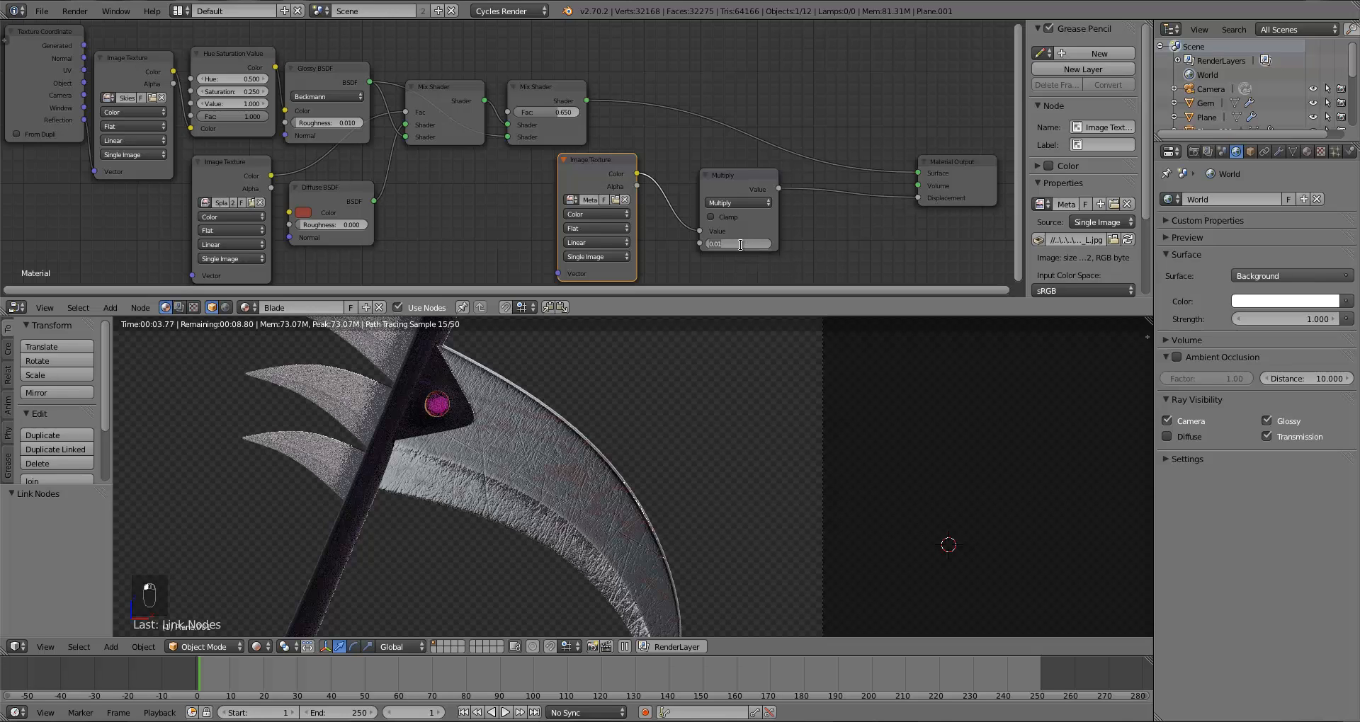
{"action": "type", "text": ".001"}
{"action": "key", "text": "Return"}
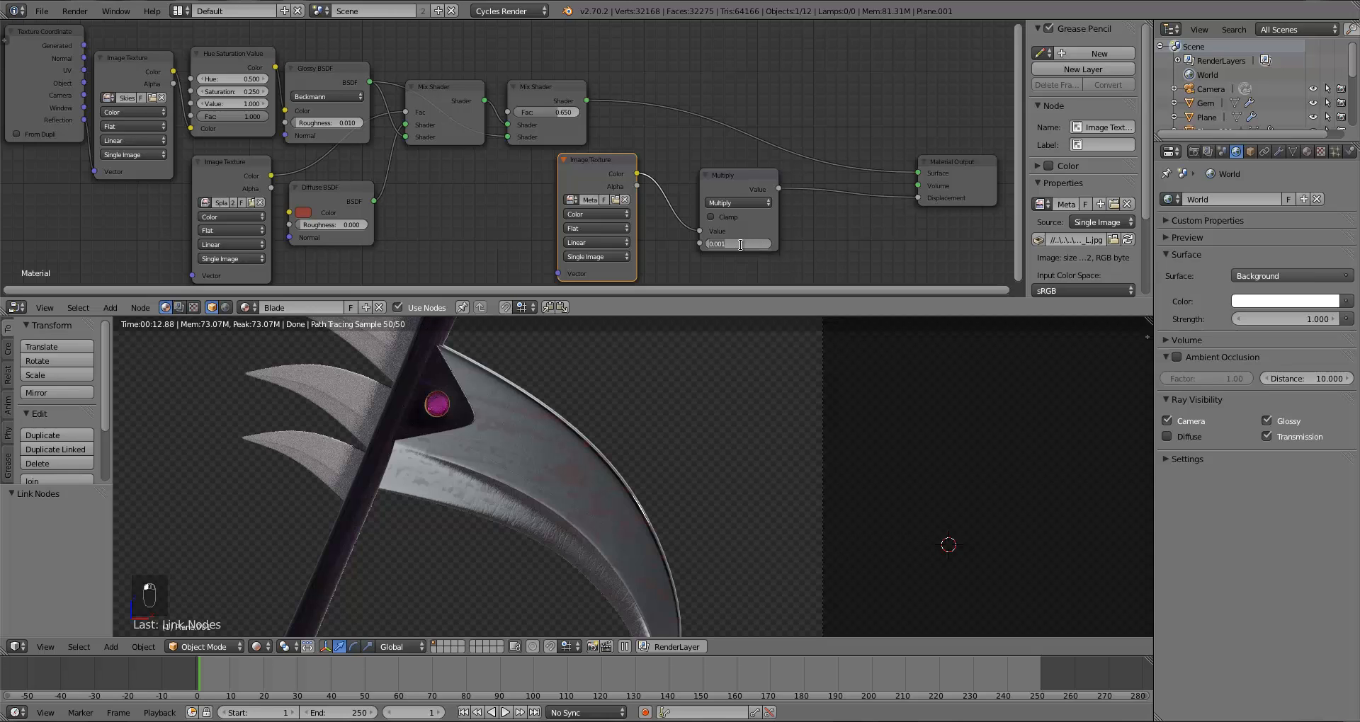
{"action": "type", "text": "0"}
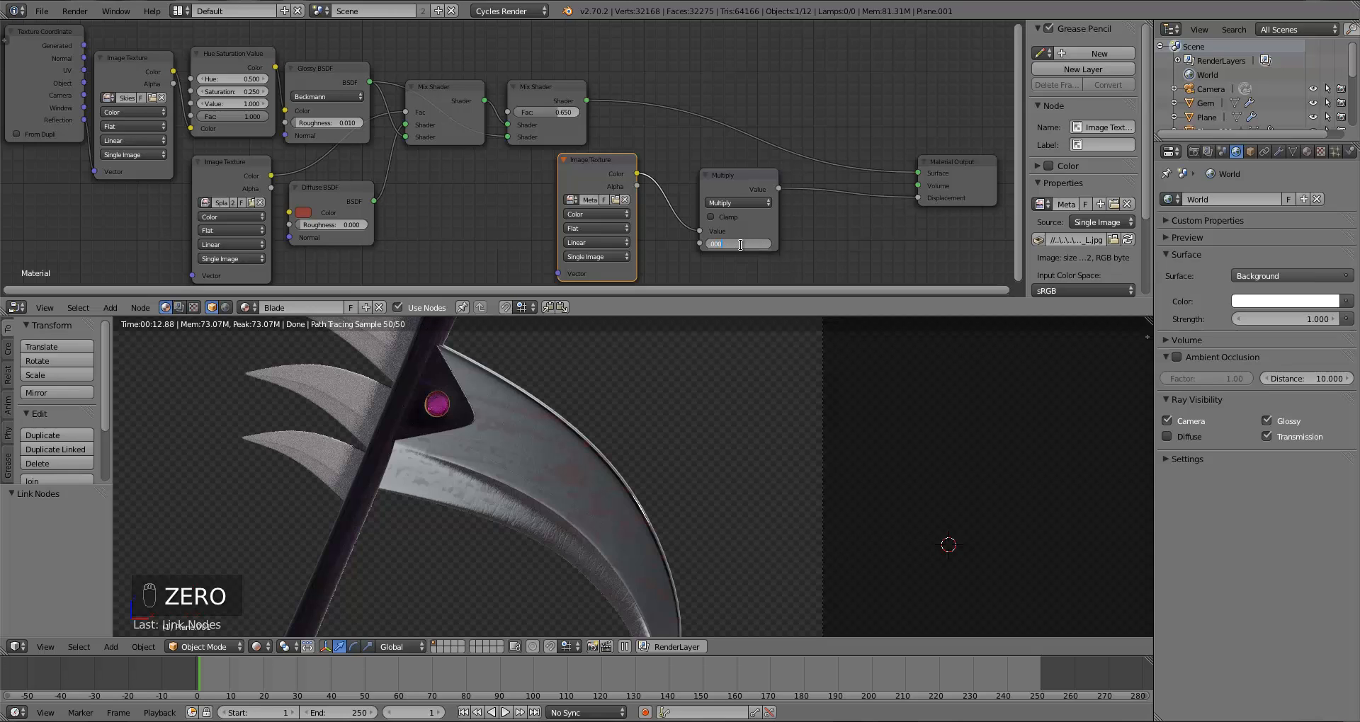
{"action": "type", "text": "5"}
{"action": "key", "text": "Return"}
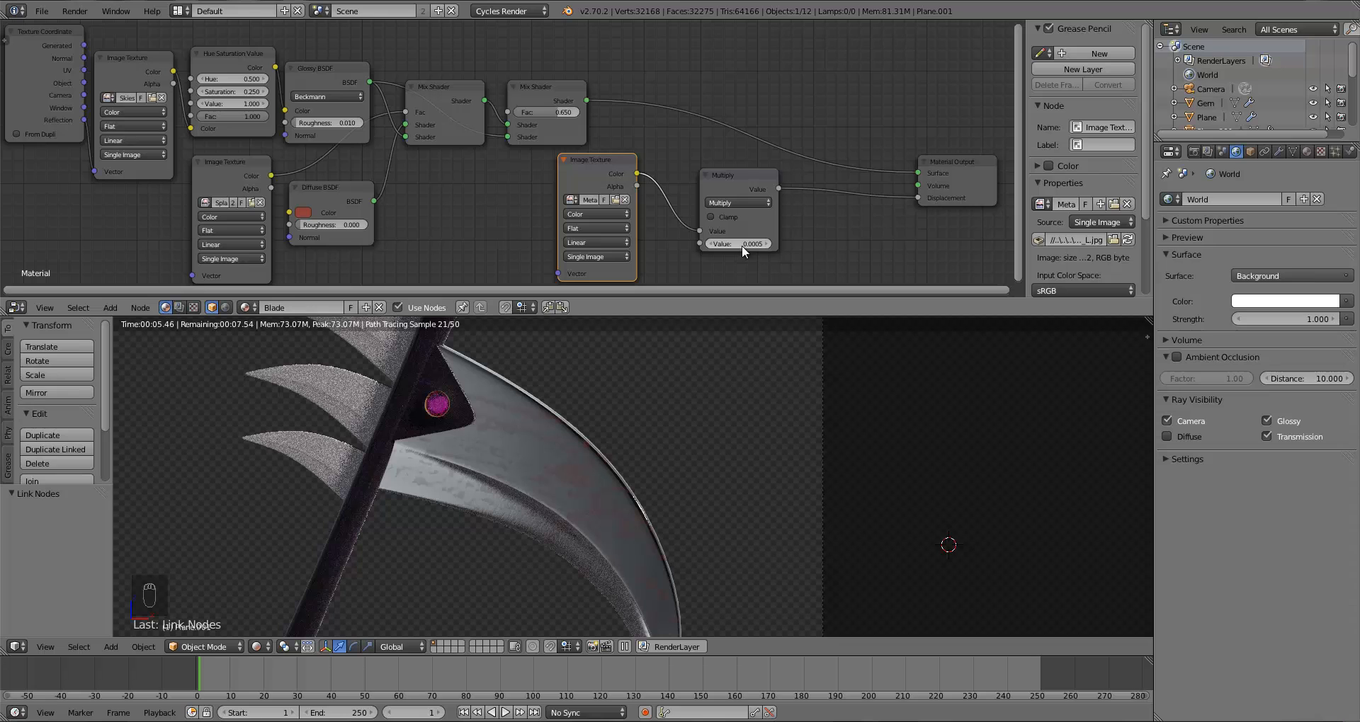
Step: Move the MetalScratches Image Texture and Multiply nodes closer to the rest of the node tree
{"action": "scroll", "coordinate": [623, 562], "scroll_direction": "down", "scroll_amount": 3}
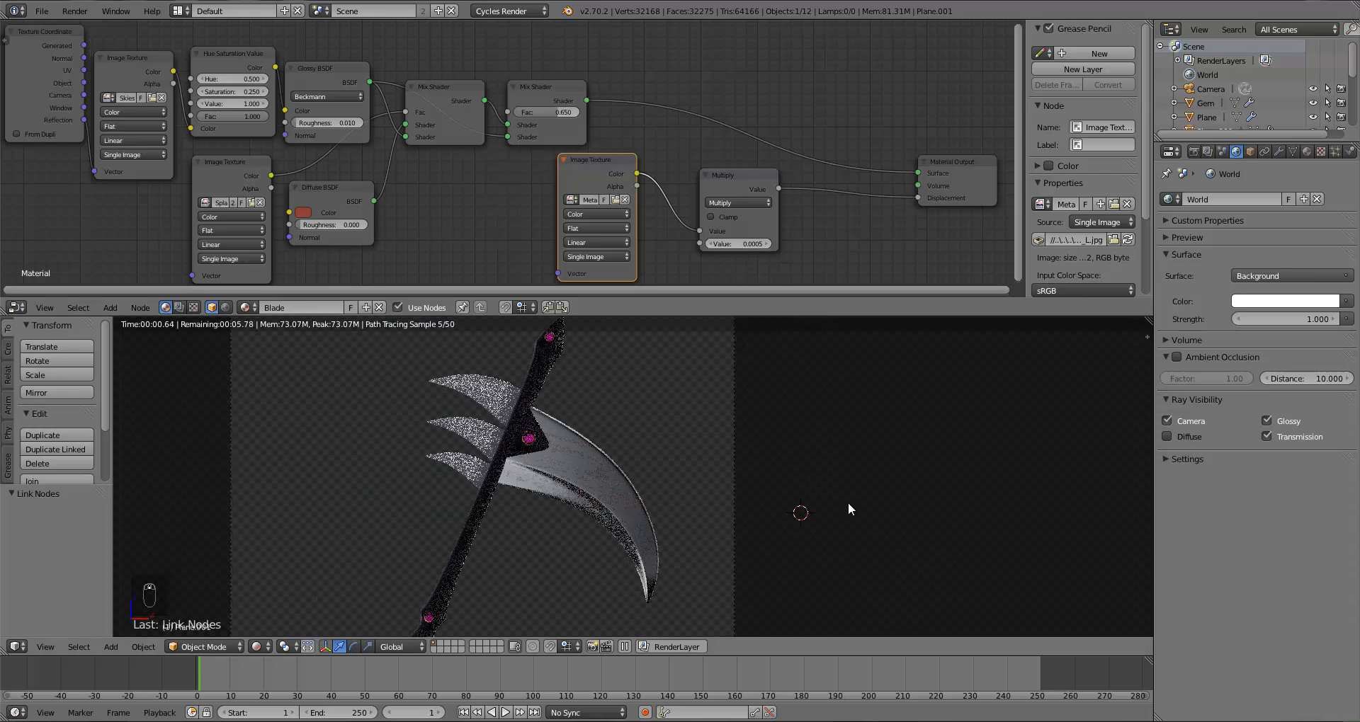
{"action": "middle_click_drag", "start_coordinate": [712, 473], "coordinate": [789, 419], "text": "shift"}
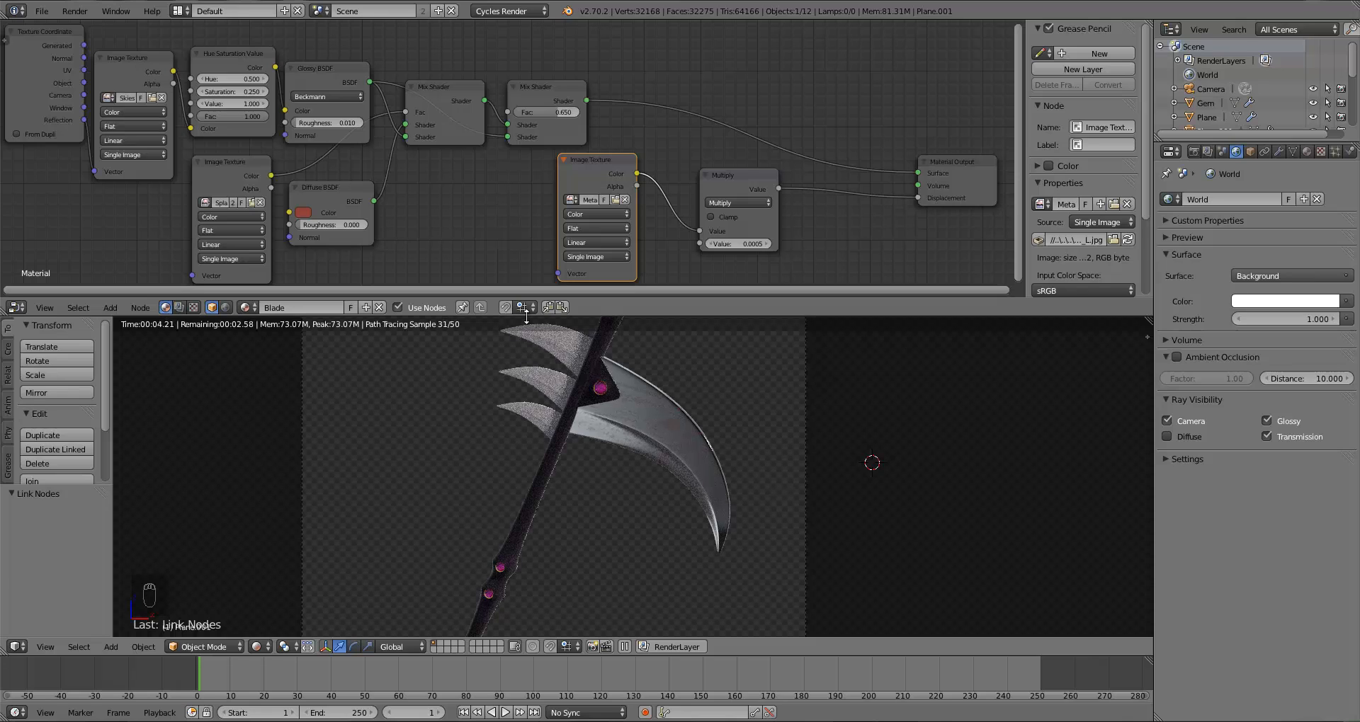
{"action": "left_click_drag", "start_coordinate": [585, 176], "coordinate": [370, 186]}
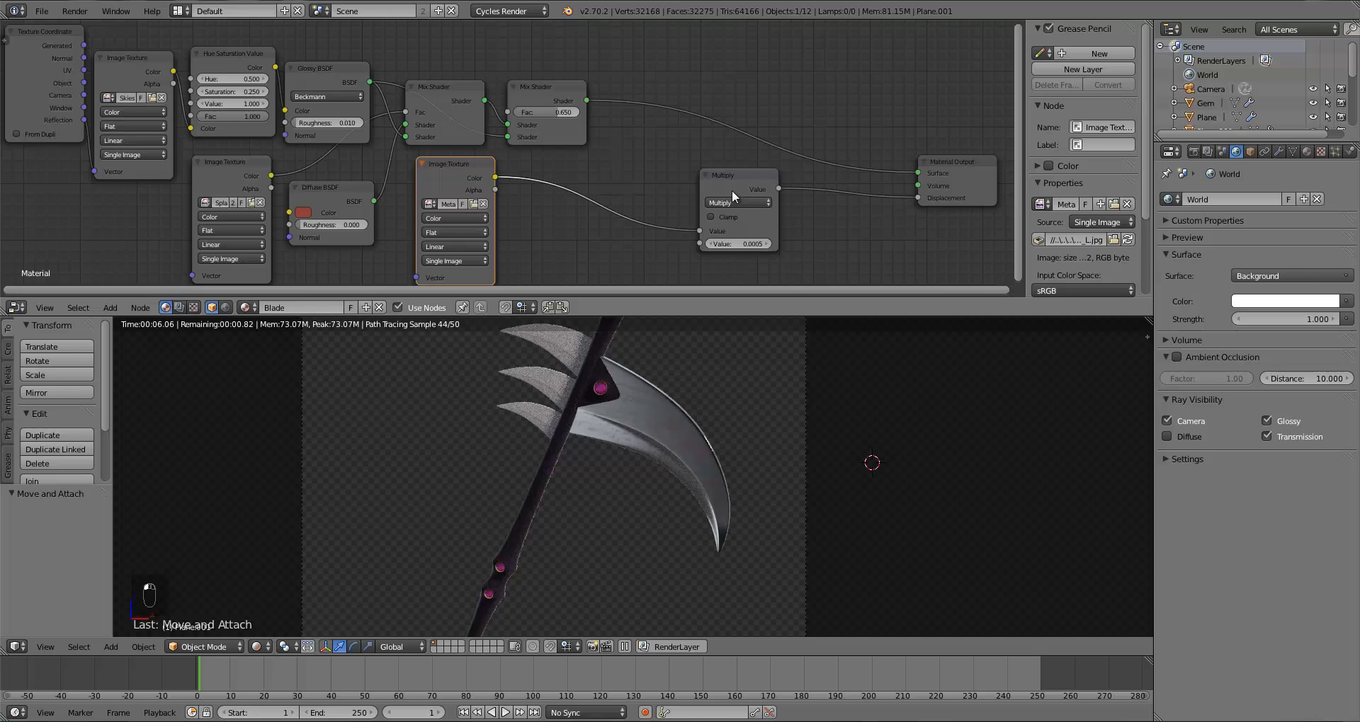
{"action": "left_click_drag", "start_coordinate": [732, 190], "coordinate": [558, 176]}
Step: Add a third Mix Shader between the second Mix Shader and the Material Output
{"action": "key", "text": "a"}
{"action": "key", "text": "a"}
{"action": "key", "text": "shift+a"}
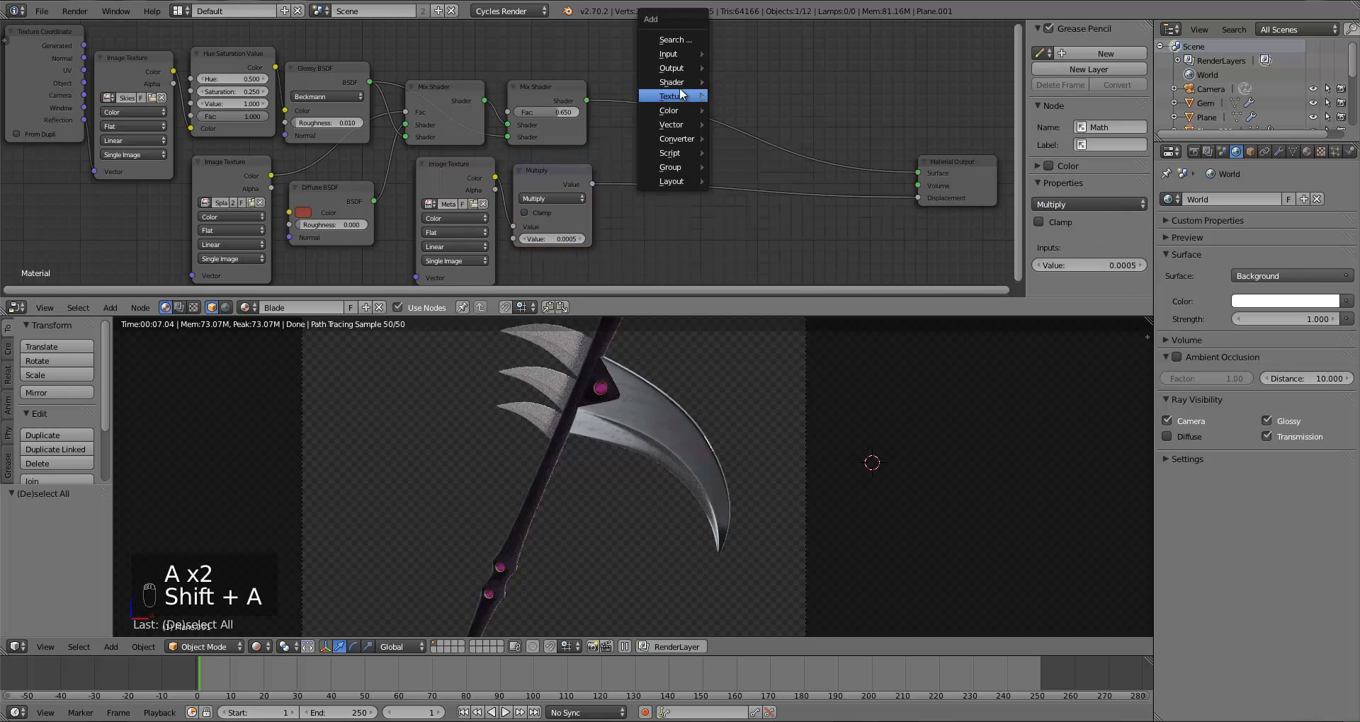
{"action": "mouse_move", "coordinate": [673, 82]}
{"action": "left_click", "coordinate": [714, 83]}
{"action": "left_click", "coordinate": [722, 86]}
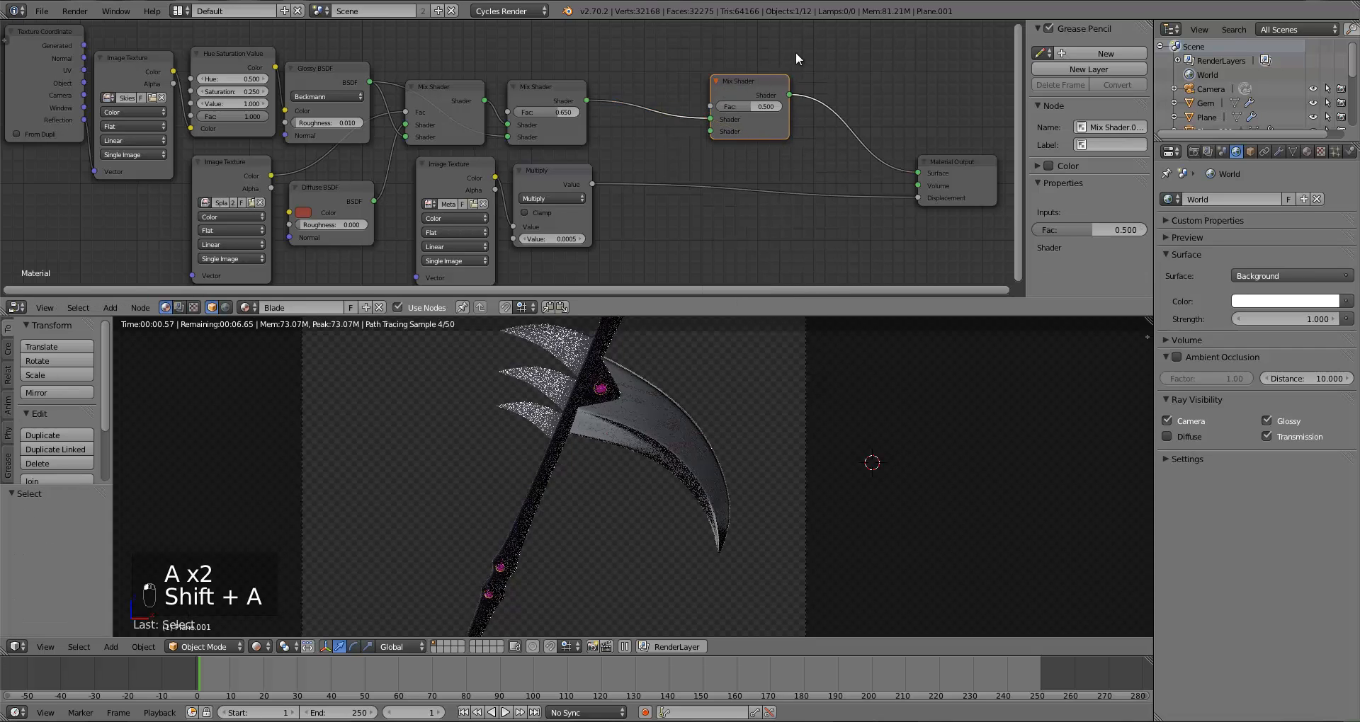
{"action": "left_click_drag", "start_coordinate": [775, 84], "coordinate": [832, 51]}
Step: Add a white Diffuse BSDF and link it into the third Mix Shader's lower Shader input
{"action": "key", "text": "a"}
{"action": "key", "text": "shift+a"}
{"action": "mouse_move", "coordinate": [669, 120]}
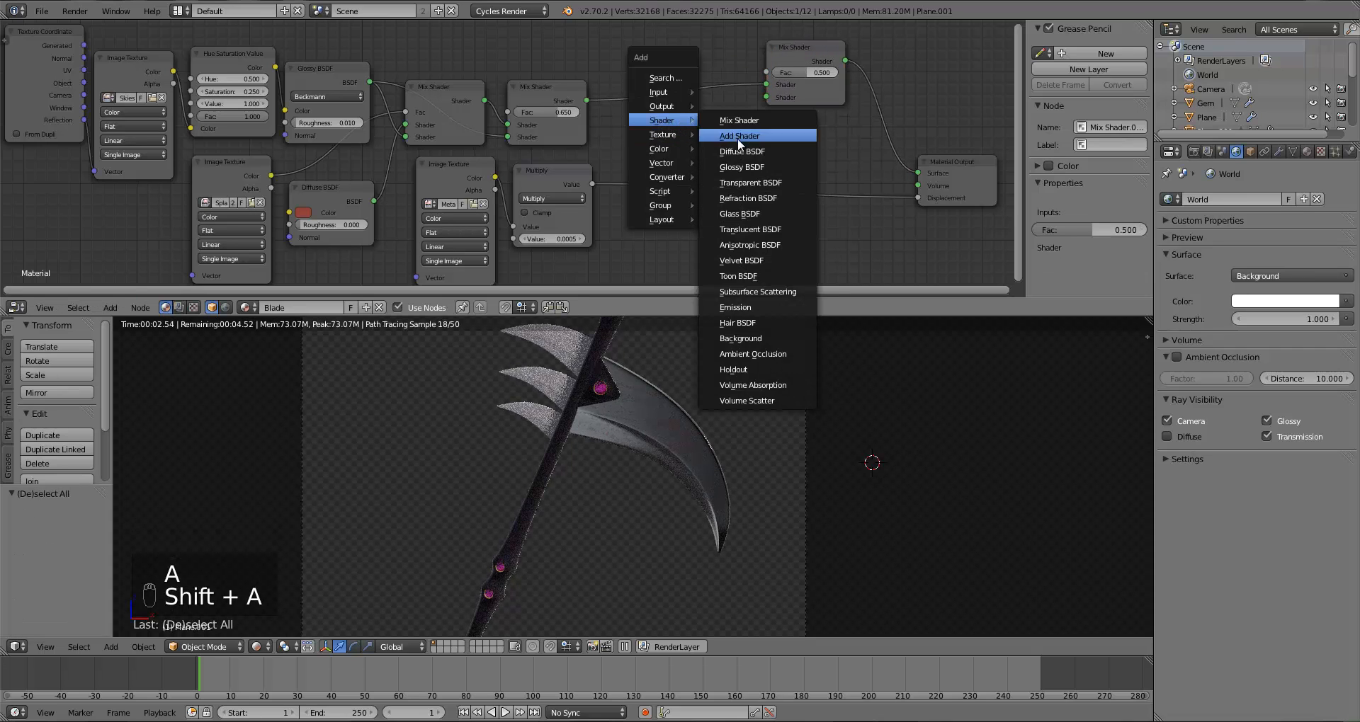
{"action": "left_click", "coordinate": [741, 151]}
{"action": "left_click", "coordinate": [661, 112]}
{"action": "left_click_drag", "start_coordinate": [743, 132], "coordinate": [664, 114]}
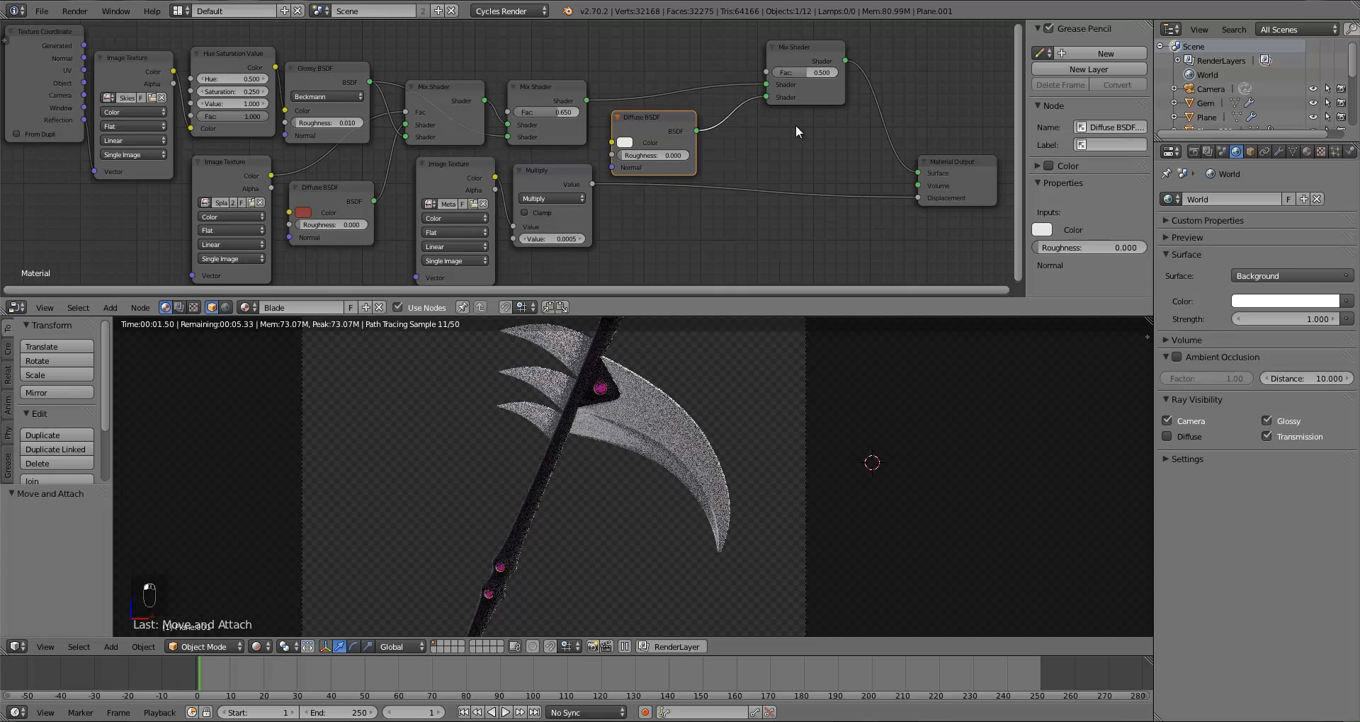
Step: Set the third Mix Shader's Fac to 0.1
{"action": "left_click", "coordinate": [807, 74]}
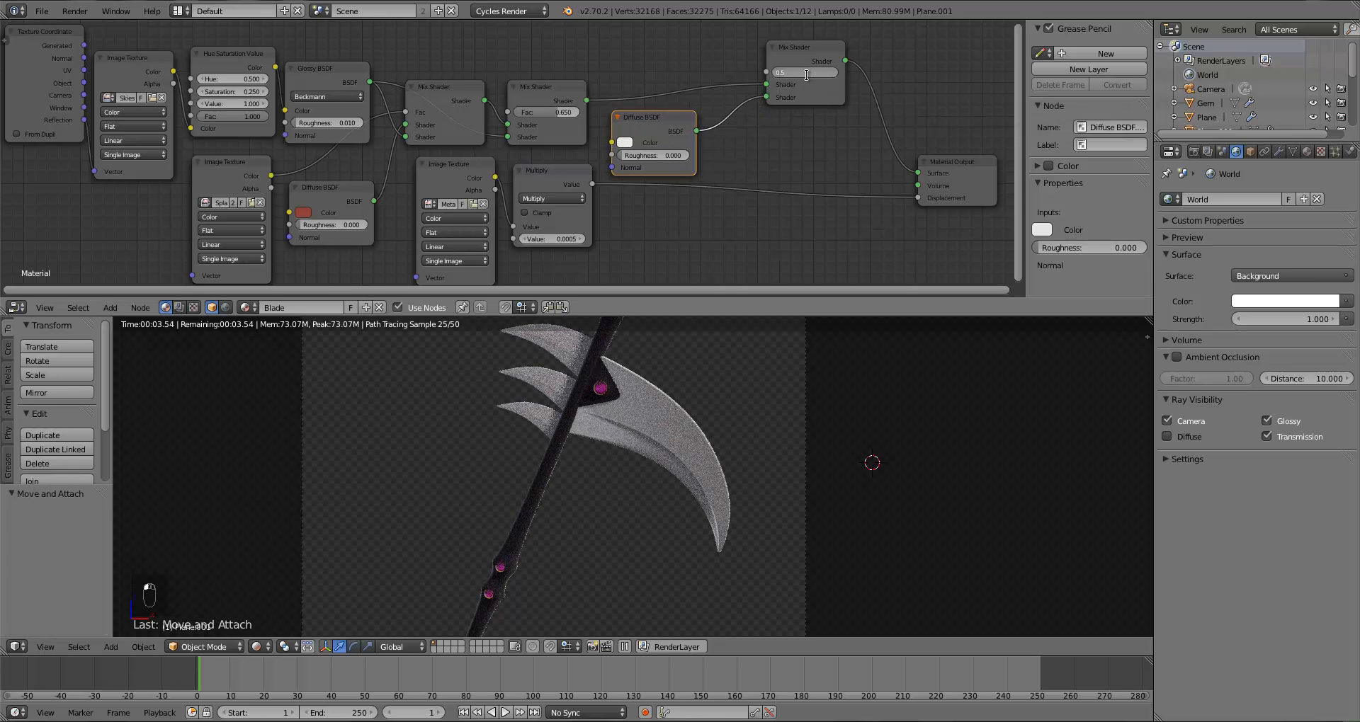
{"action": "type", "text": "0.1"}
{"action": "key", "text": "Return"}
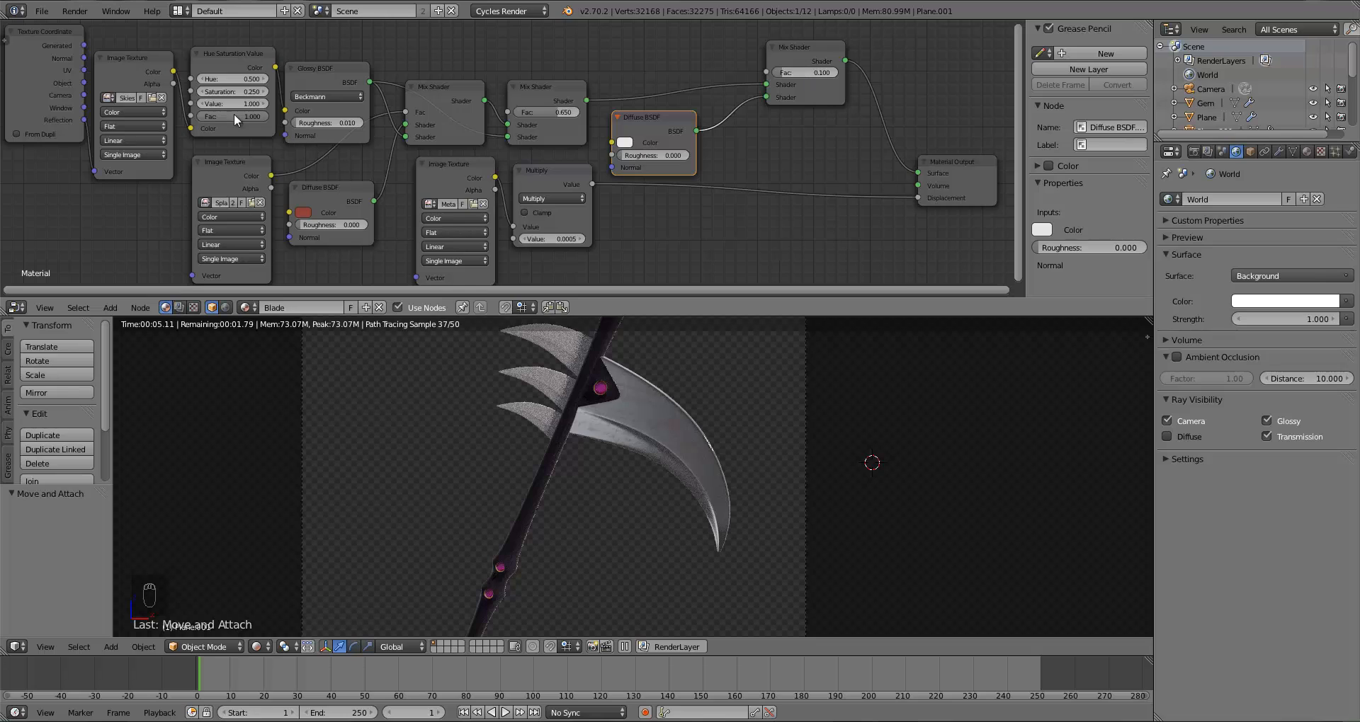
Step: Nudge the Texture Coordinate and skies Image Texture nodes into a tidier layout
{"action": "left_click_drag", "start_coordinate": [120, 71], "coordinate": [129, 56]}
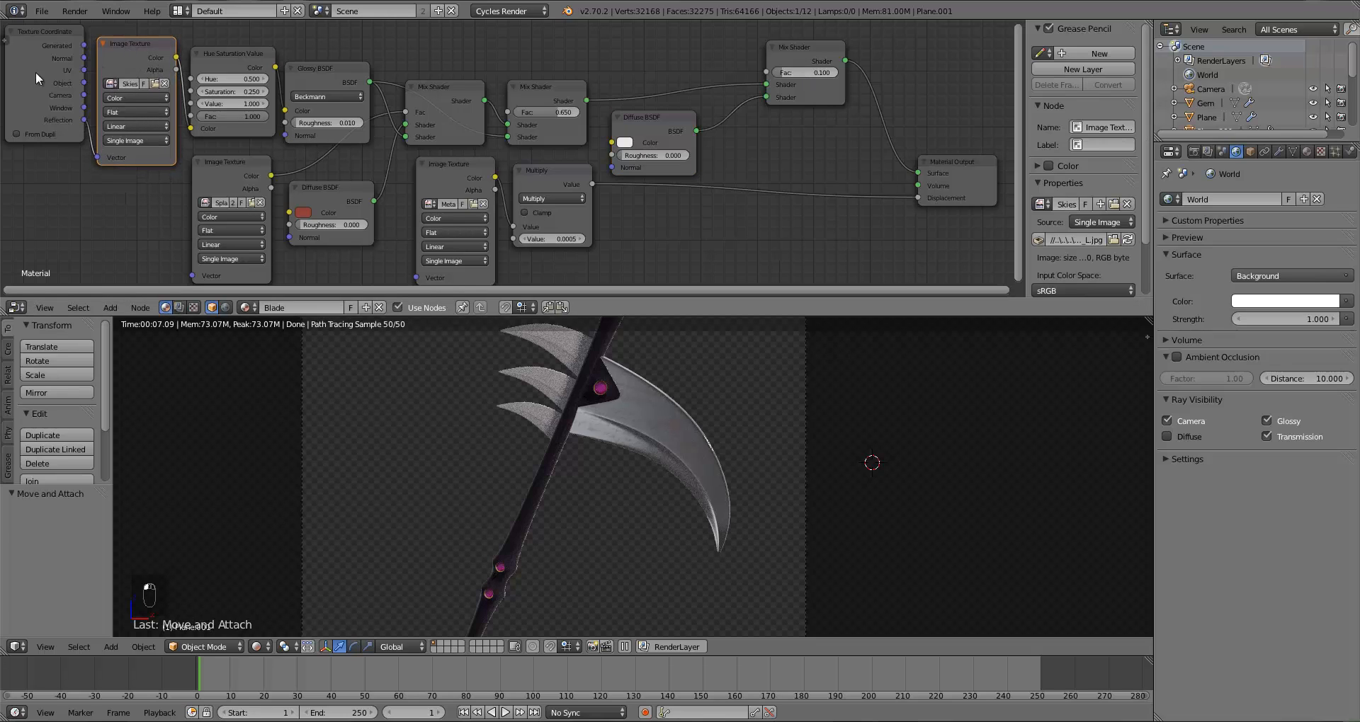
{"action": "left_click_drag", "start_coordinate": [36, 73], "coordinate": [33, 80]}
{"action": "left_click_drag", "start_coordinate": [132, 61], "coordinate": [130, 57]}
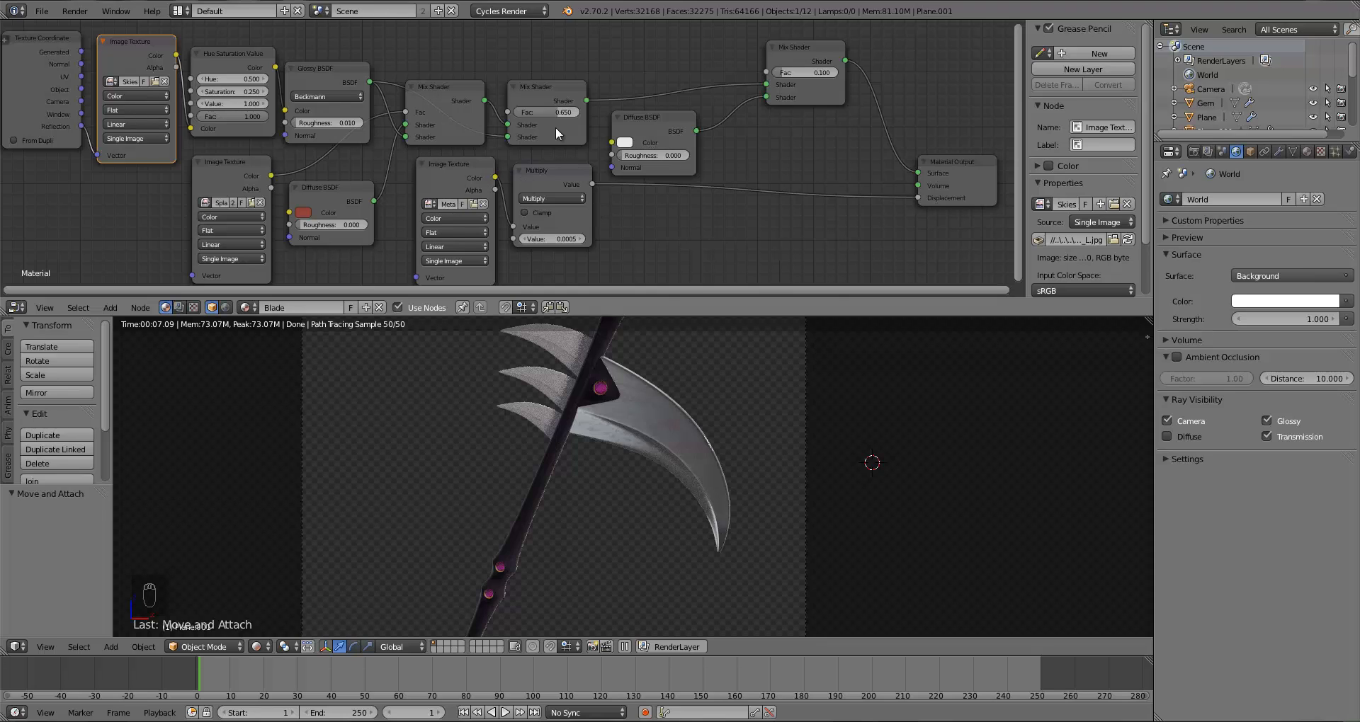
Step: Set the second Mix Shader's Fac to 0.75
{"action": "left_click", "coordinate": [555, 108]}
{"action": "type", "text": ".75"}
{"action": "key", "text": "Return"}
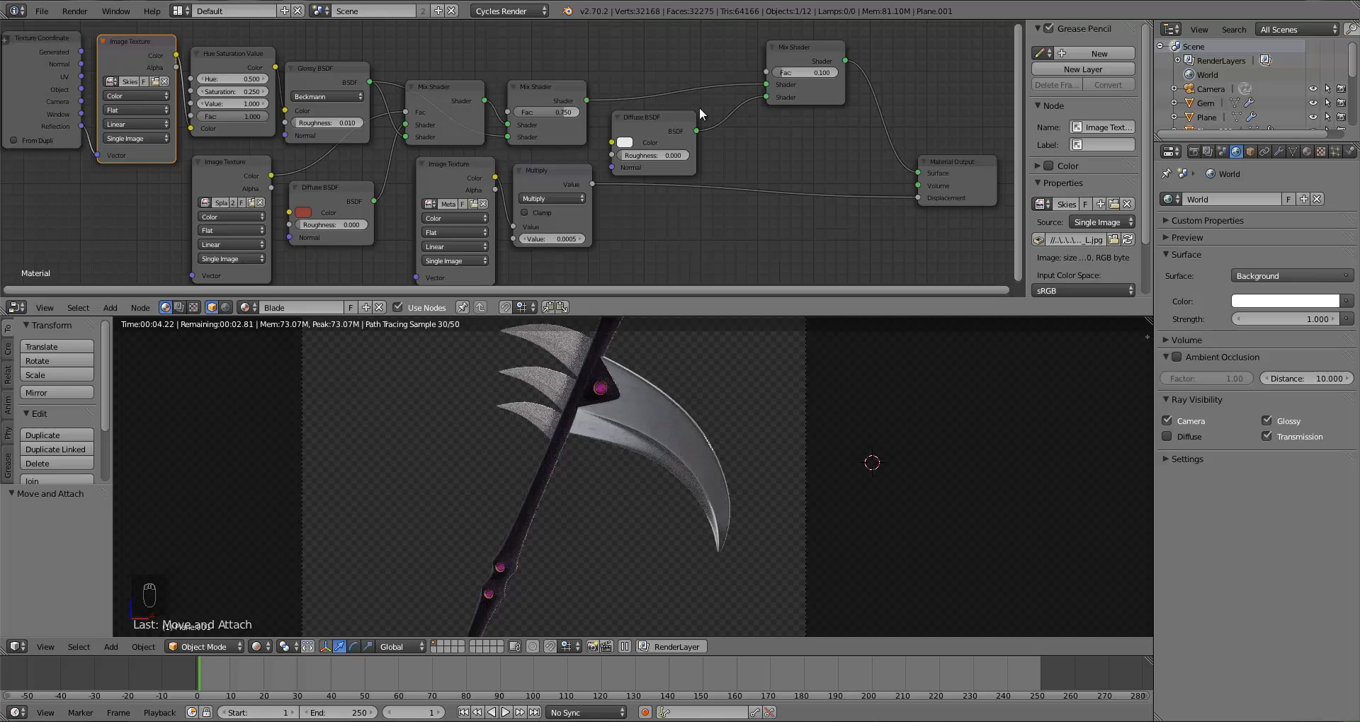
Step: Nudge the last Mix Shader into place and set its Fac to 0.2
{"action": "left_click_drag", "start_coordinate": [665, 122], "coordinate": [673, 121]}
{"action": "left_click_drag", "start_coordinate": [815, 76], "coordinate": [807, 87]}
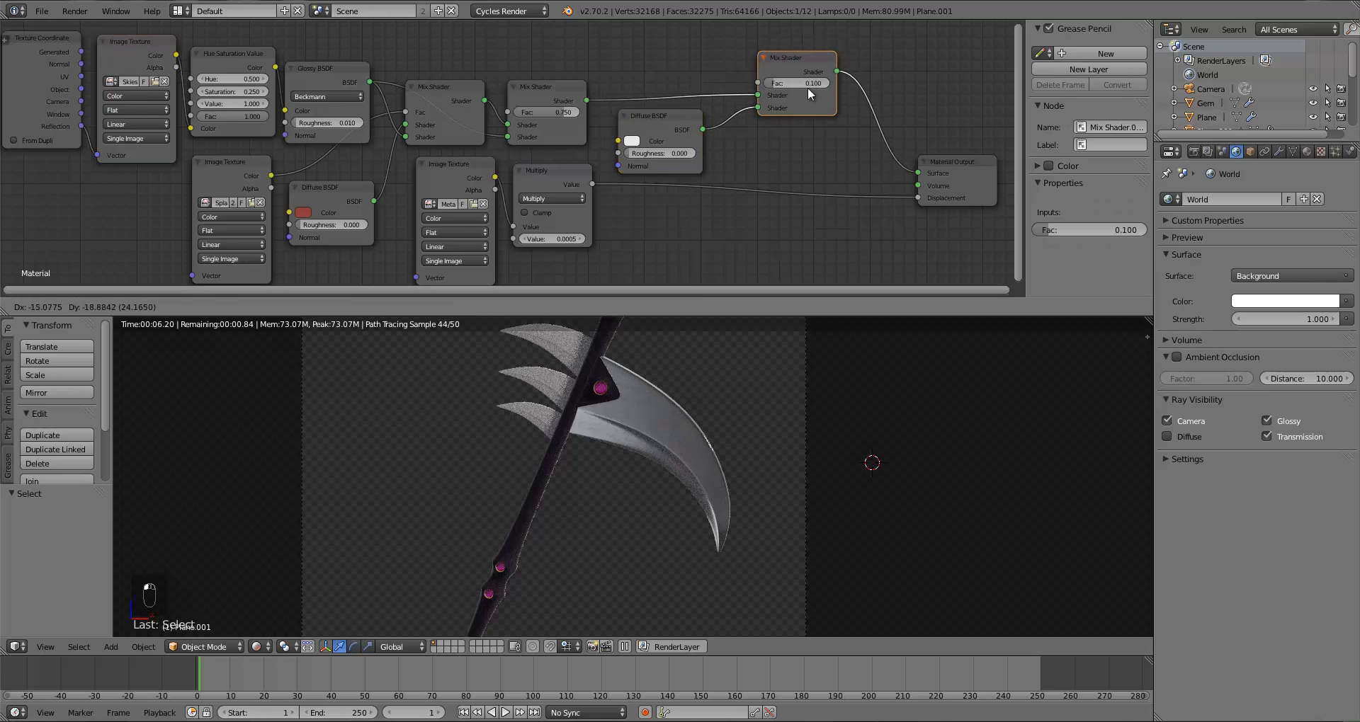
{"action": "left_click", "coordinate": [803, 85]}
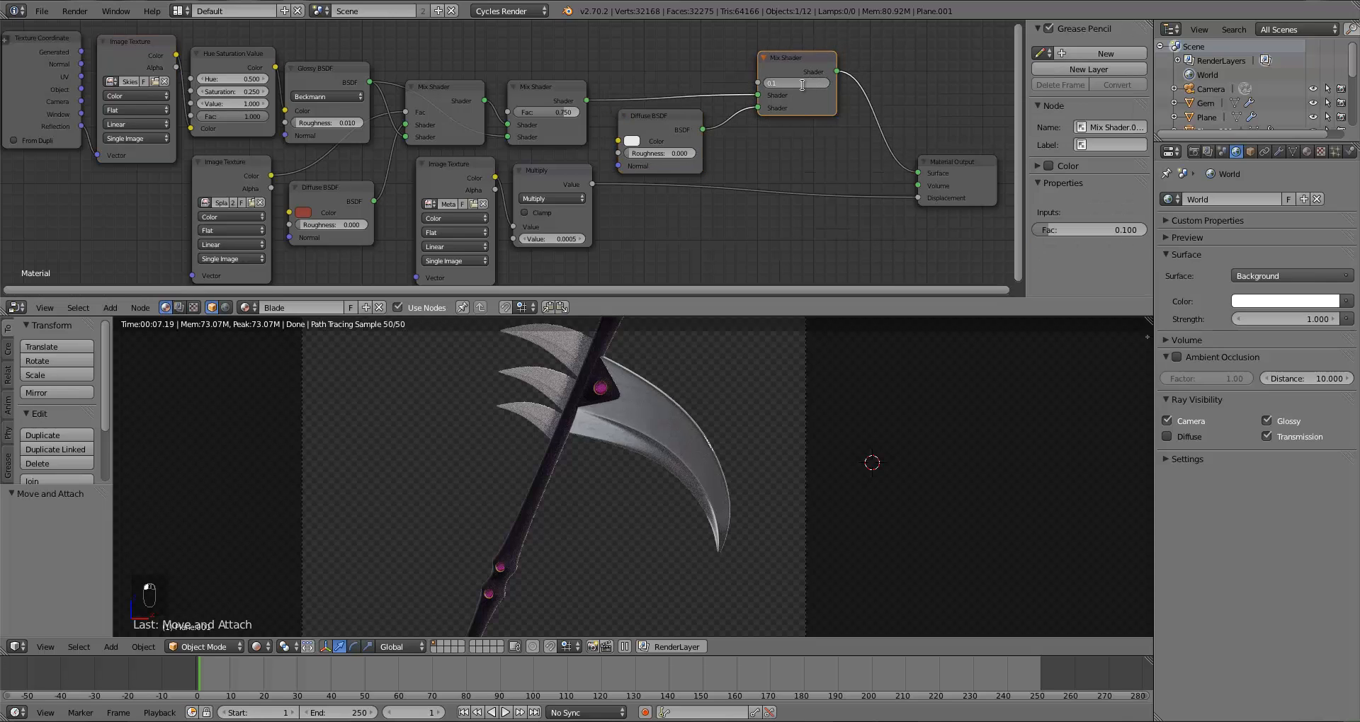
{"action": "left_click", "coordinate": [794, 65]}
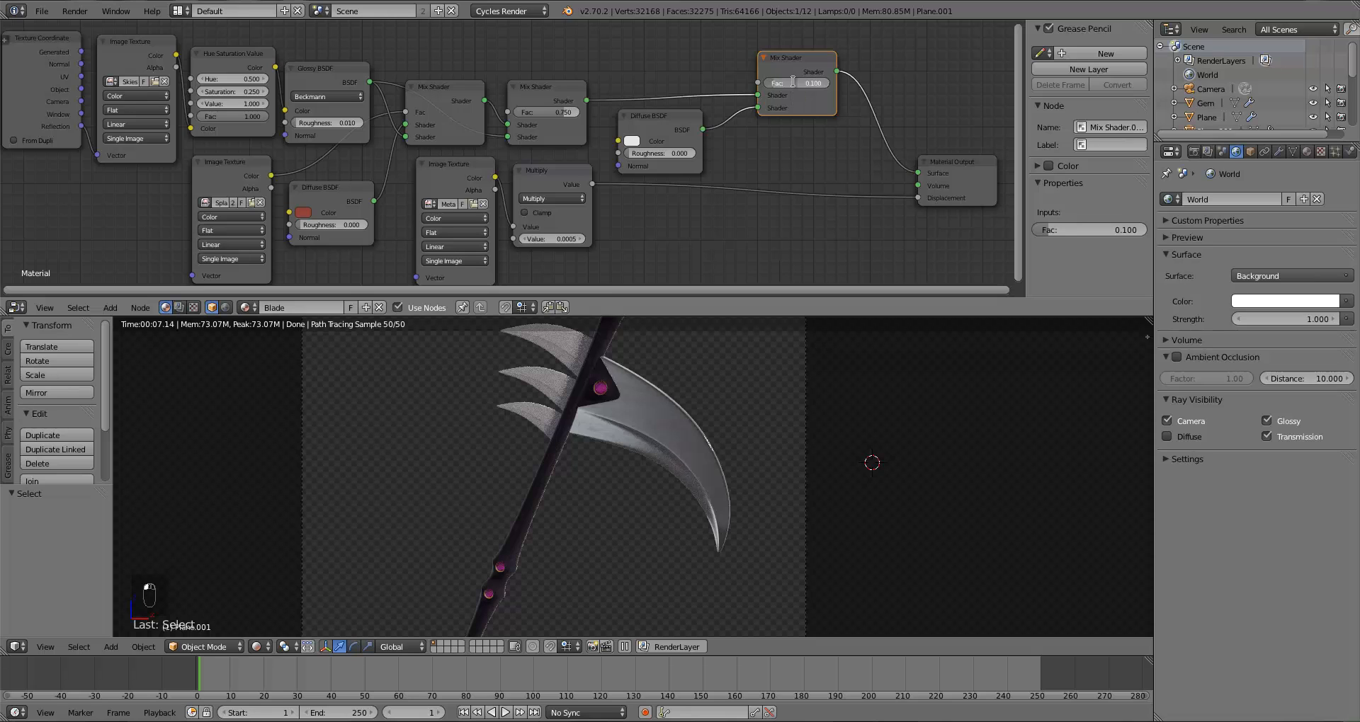
{"action": "left_click", "coordinate": [793, 82]}
{"action": "type", "text": "0.25"}
{"action": "key", "text": "Return"}
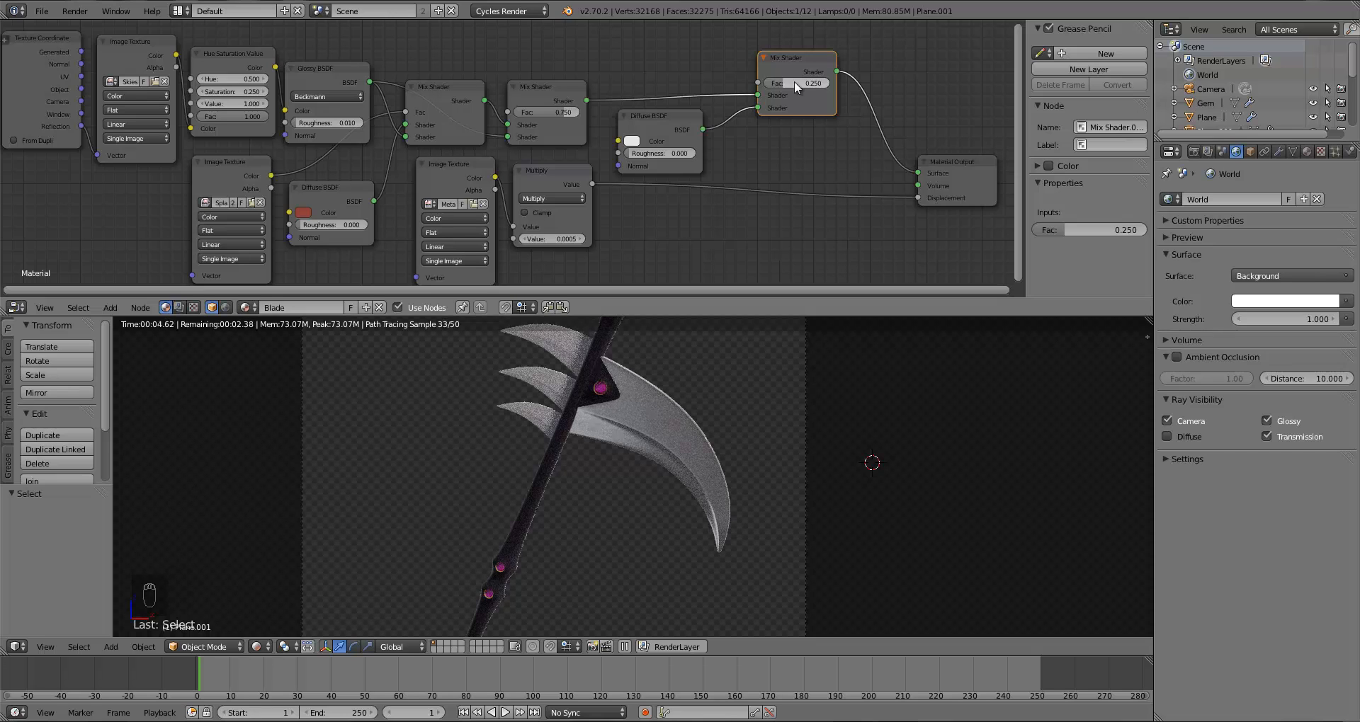
{"action": "left_click", "coordinate": [793, 81]}
{"action": "type", "text": ".2"}
{"action": "key", "text": "Return"}
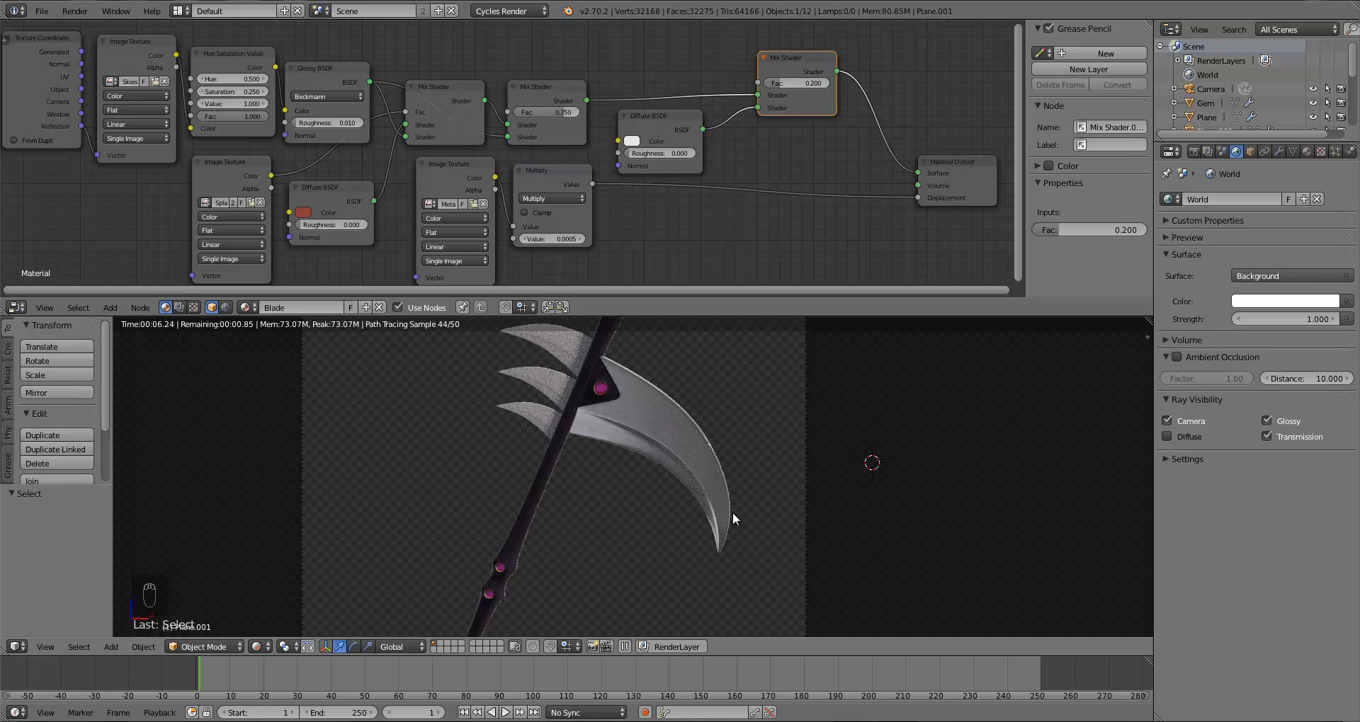
Step: In solid shading, assign the Blade material to the three smaller blade spikes
{"action": "key", "text": "z"}
{"action": "key", "text": "z"}
{"action": "key", "text": "z"}
{"action": "right_click", "coordinate": [546, 339]}
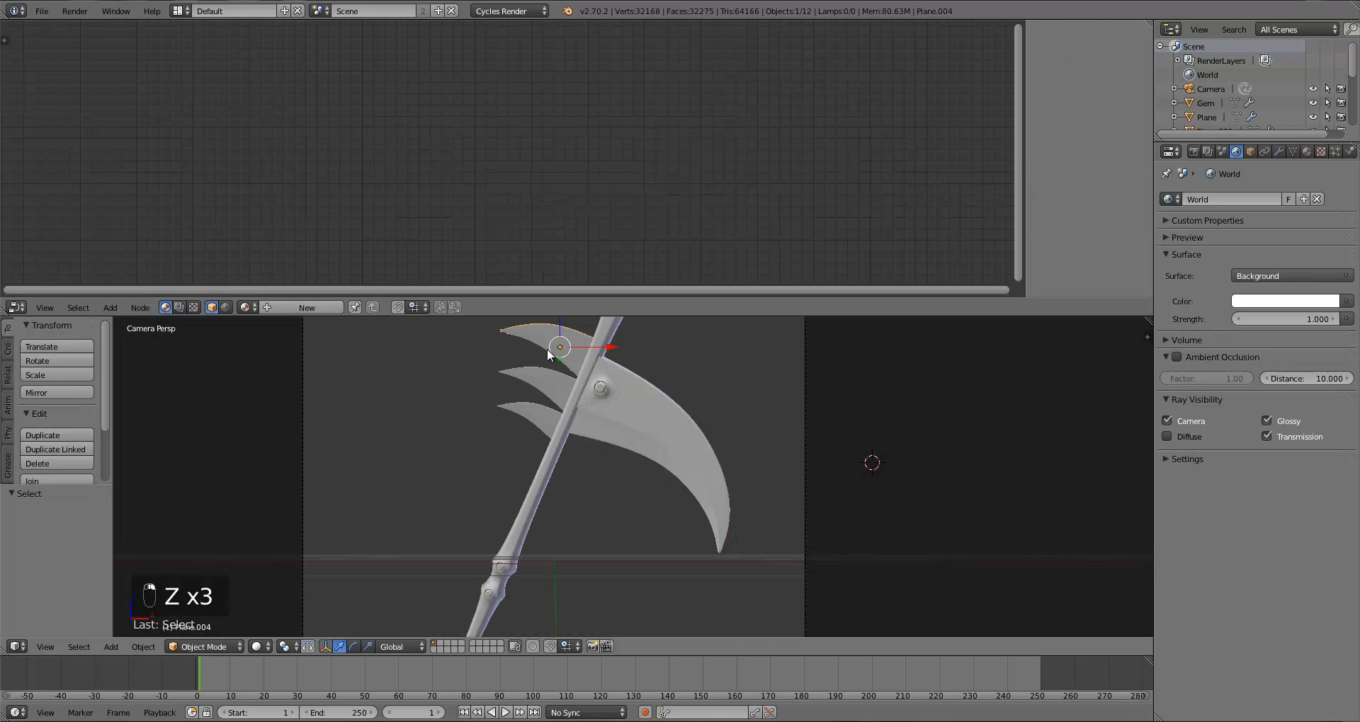
{"action": "left_click", "coordinate": [245, 307]}
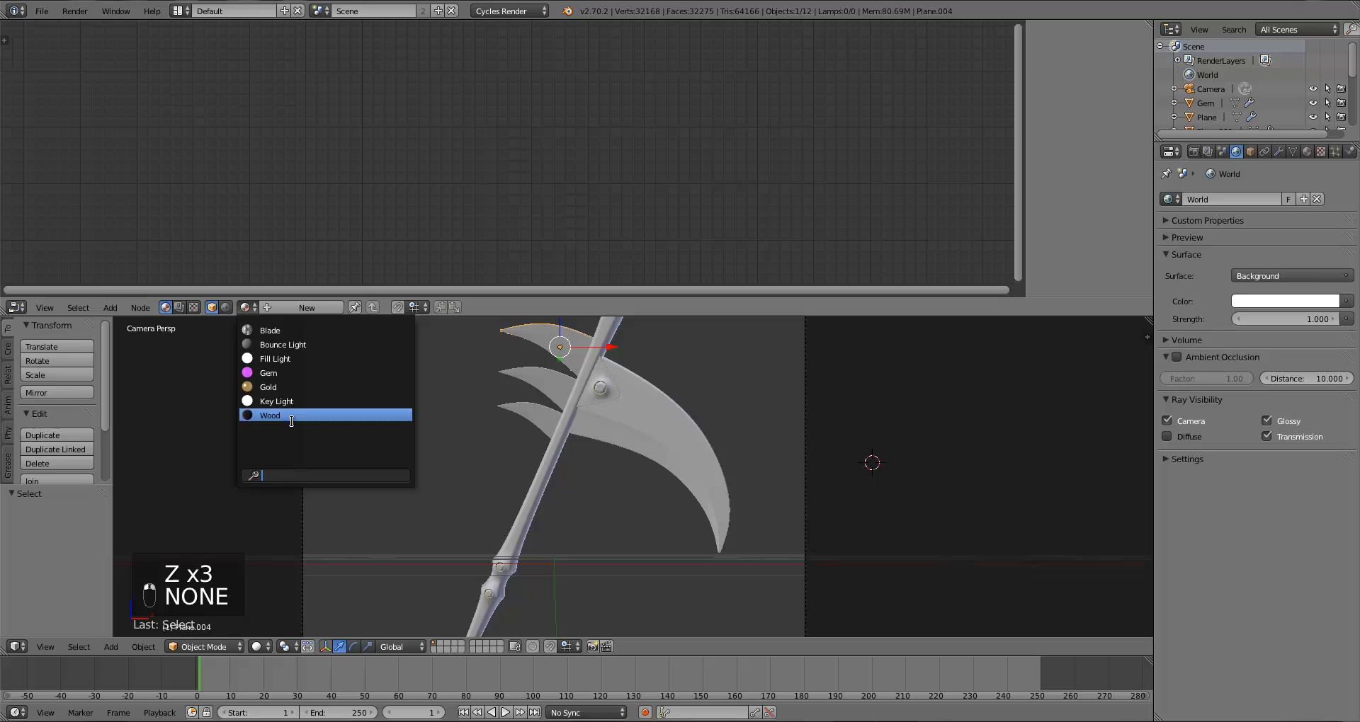
{"action": "left_click", "coordinate": [270, 330]}
{"action": "right_click", "coordinate": [525, 385]}
{"action": "left_click", "coordinate": [245, 307]}
{"action": "left_click", "coordinate": [269, 330]}
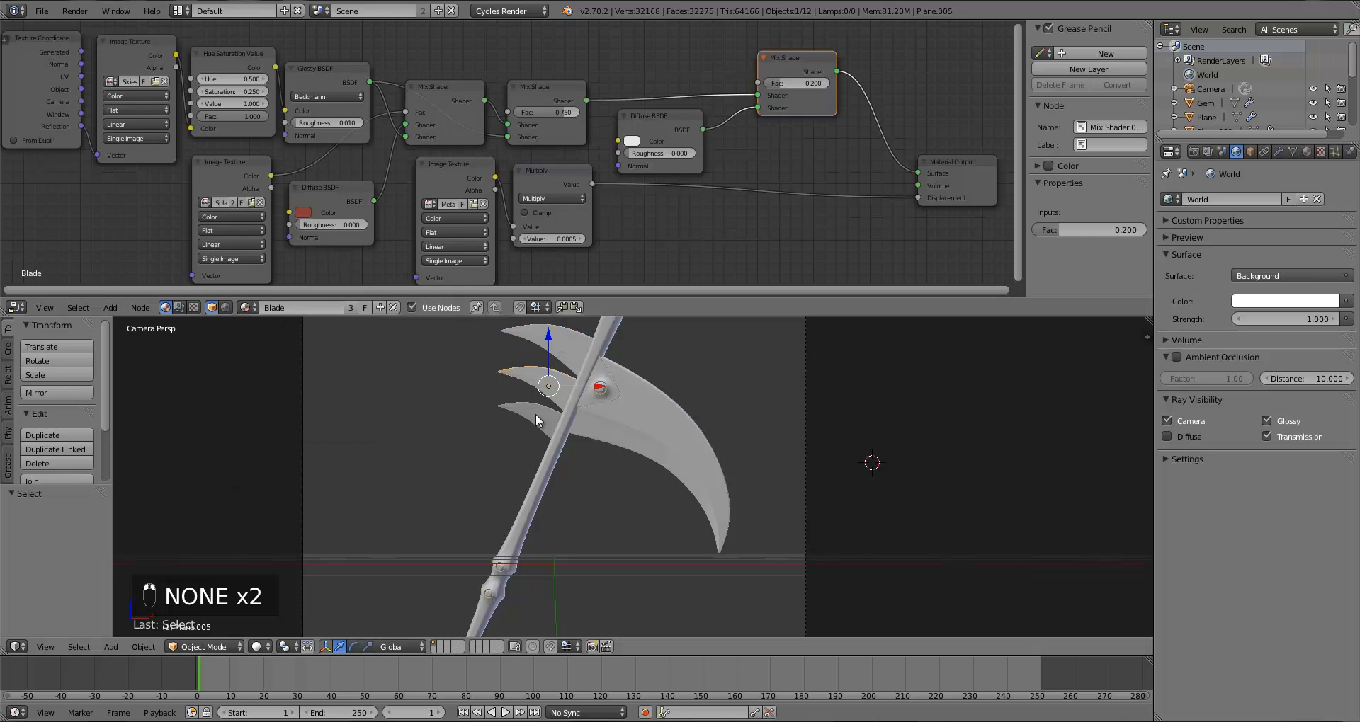
{"action": "right_click", "coordinate": [528, 409]}
{"action": "left_click", "coordinate": [245, 308]}
{"action": "left_click", "coordinate": [270, 330]}
Step: Deselect everything, save the file, and switch the viewport to rendered shading
{"action": "key", "text": "a"}
{"action": "key", "text": "ctrl+s"}
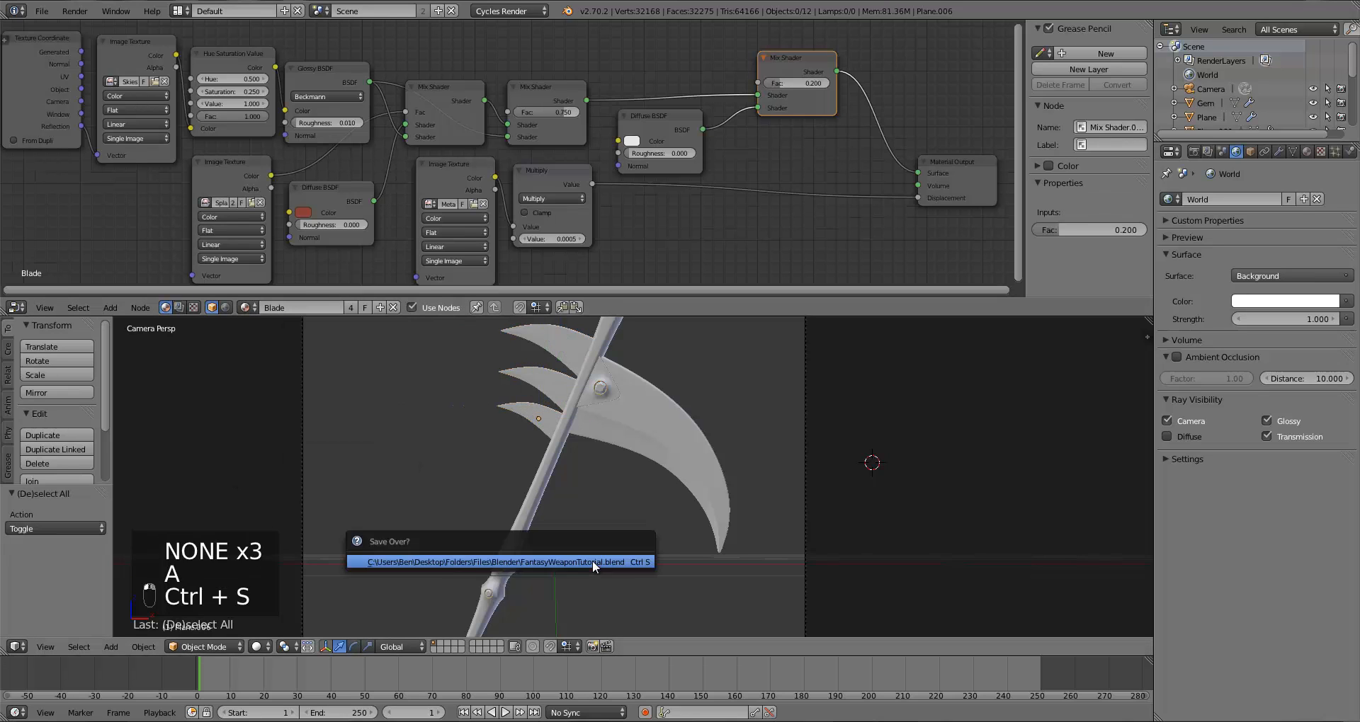
{"action": "left_click", "coordinate": [261, 646]}
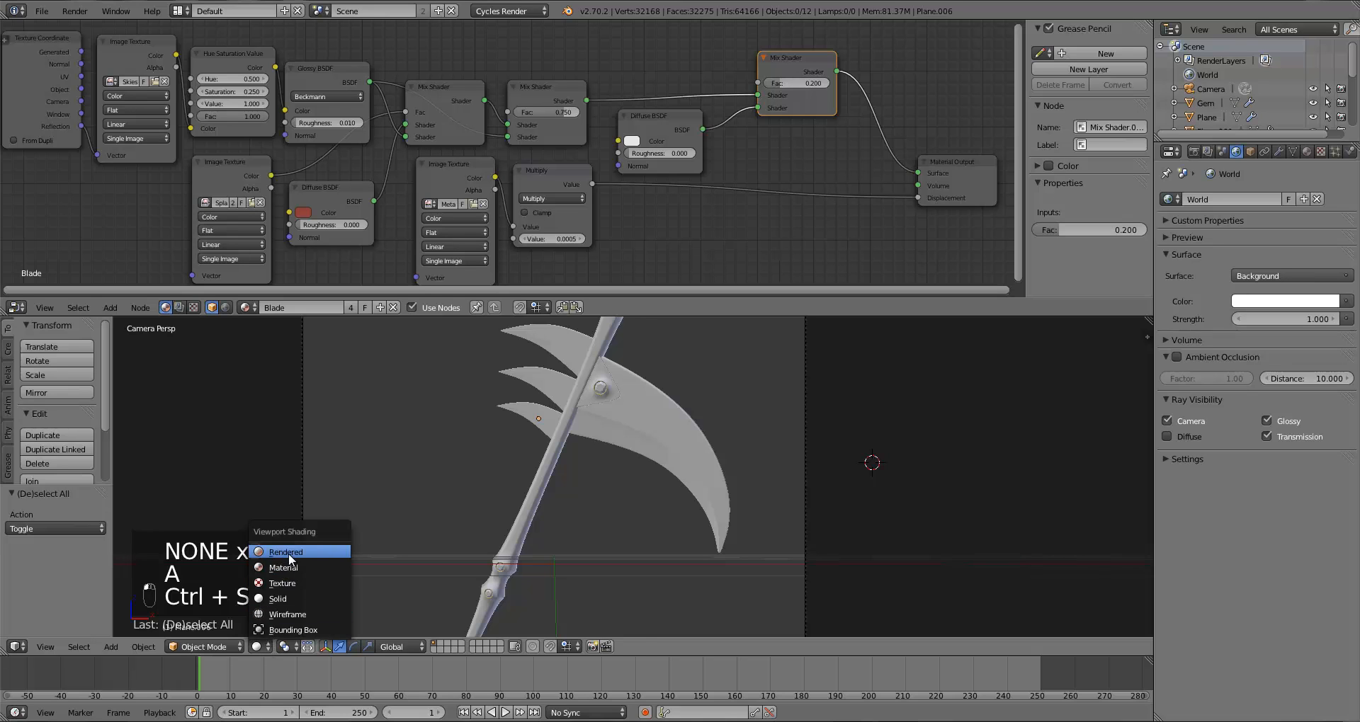
{"action": "left_click", "coordinate": [285, 552]}
{"action": "scroll", "coordinate": [475, 532], "scroll_direction": "up", "scroll_amount": 1}
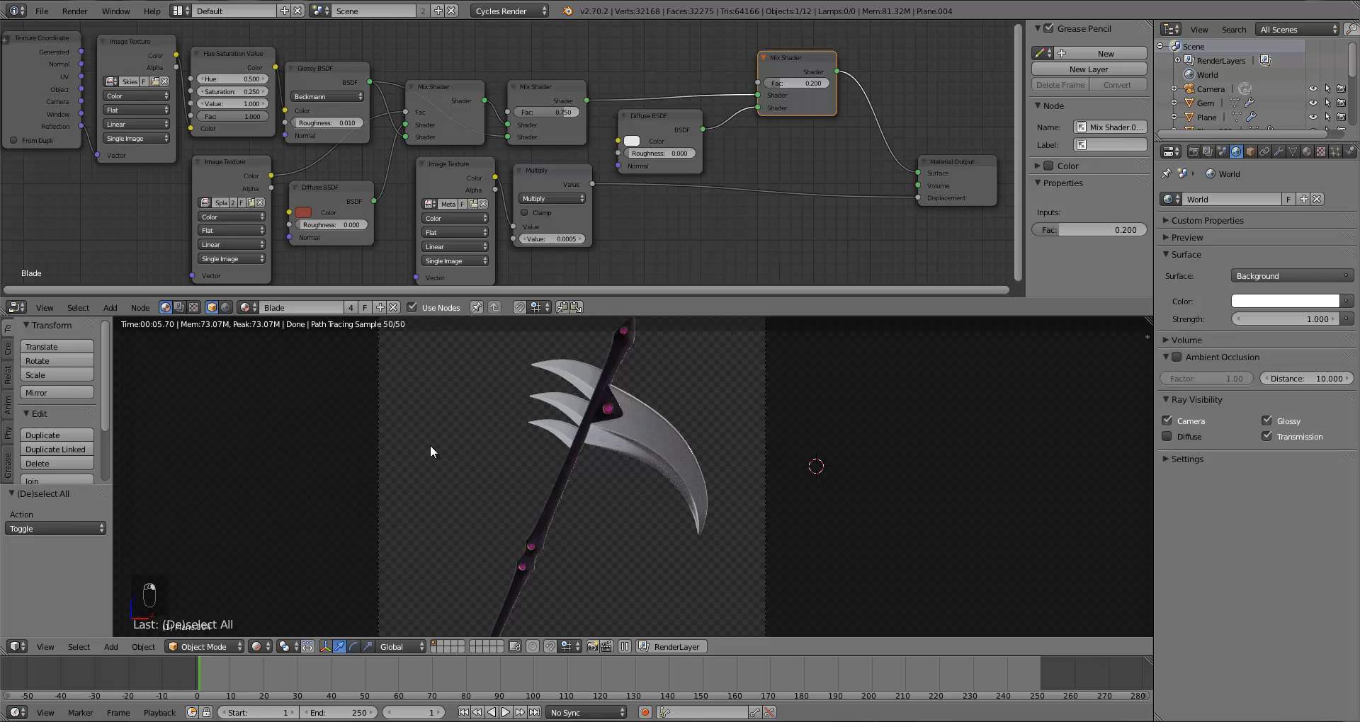
Step: Make a single-user copy of the spike's material named ShadowedBlade and set its last Mix Shader Fac to 0.5
{"action": "left_click", "coordinate": [349, 308]}
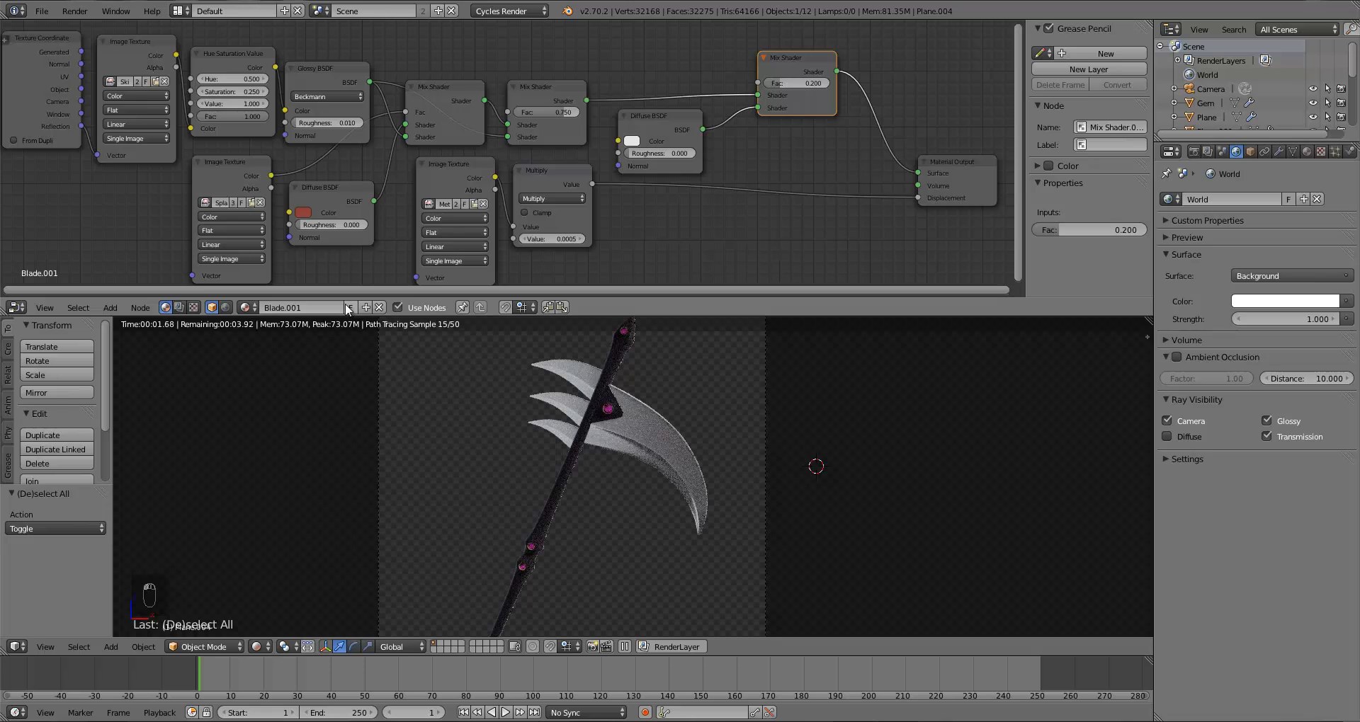
{"action": "left_click", "coordinate": [317, 310]}
{"action": "type", "text": "ShadowedBlade"}
{"action": "key", "text": "Return"}
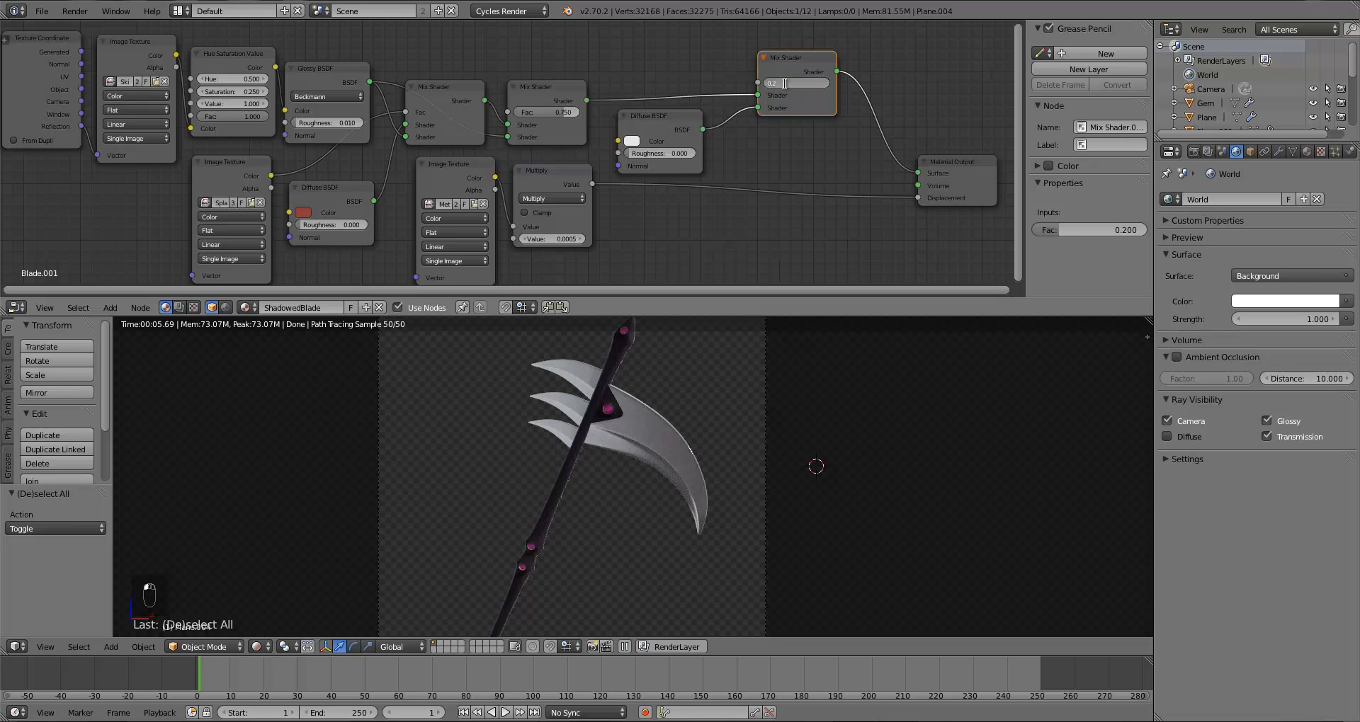
{"action": "type", "text": "0.5"}
{"action": "key", "text": "Return"}
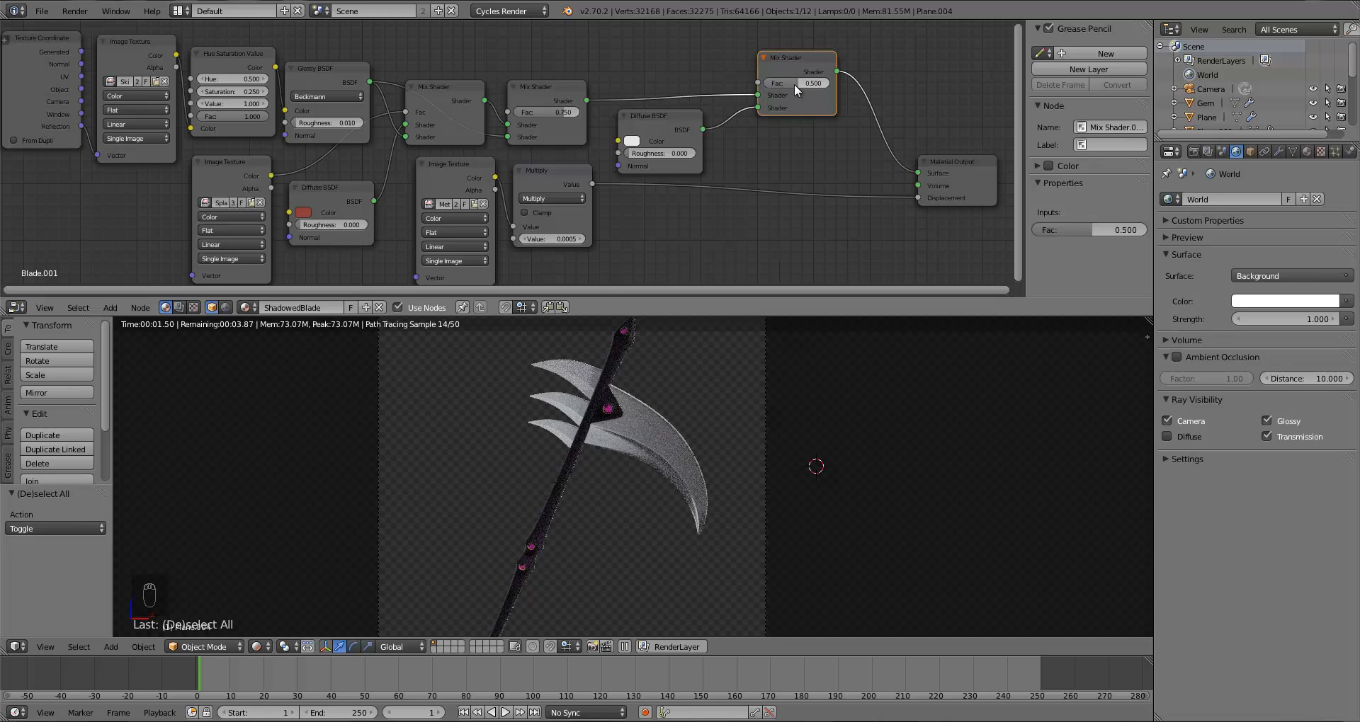
Step: Assign ShadowedBlade to another blade spike and set its second Mix Shader's Fac to 0.7
{"action": "right_click", "coordinate": [551, 395]}
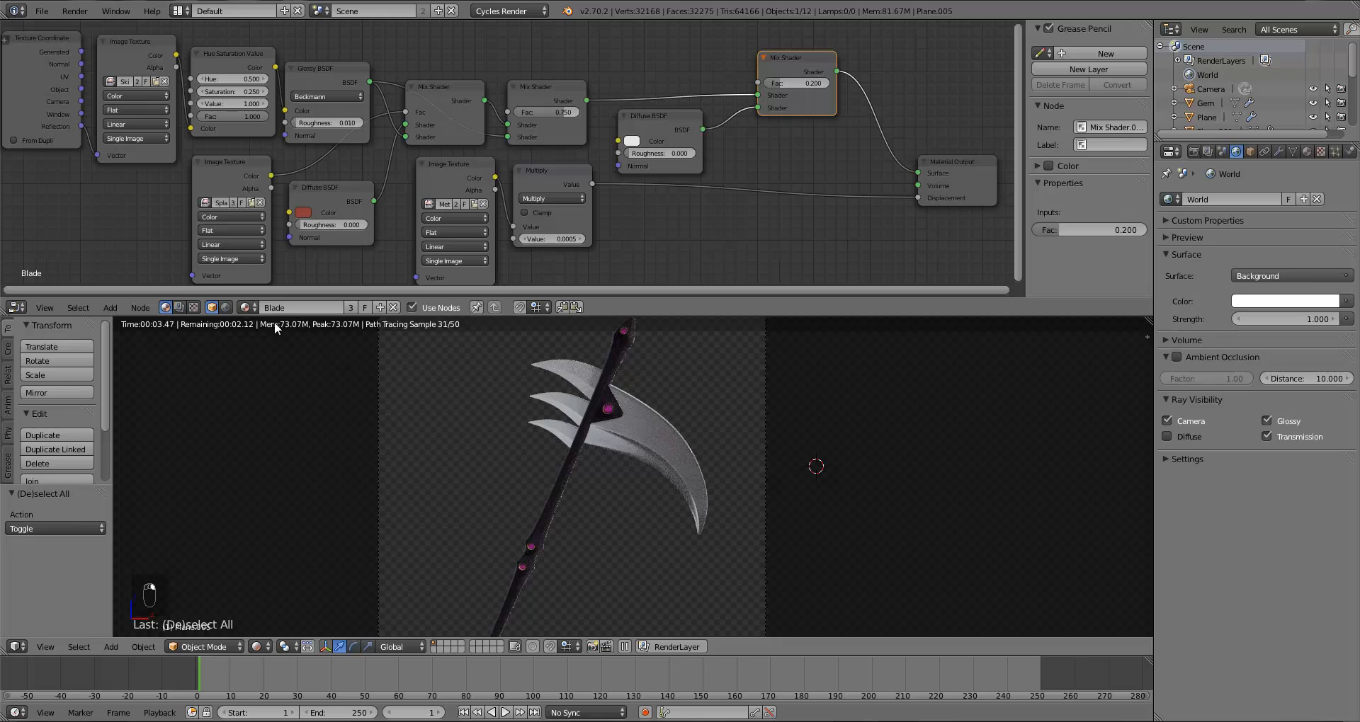
{"action": "left_click", "coordinate": [245, 307]}
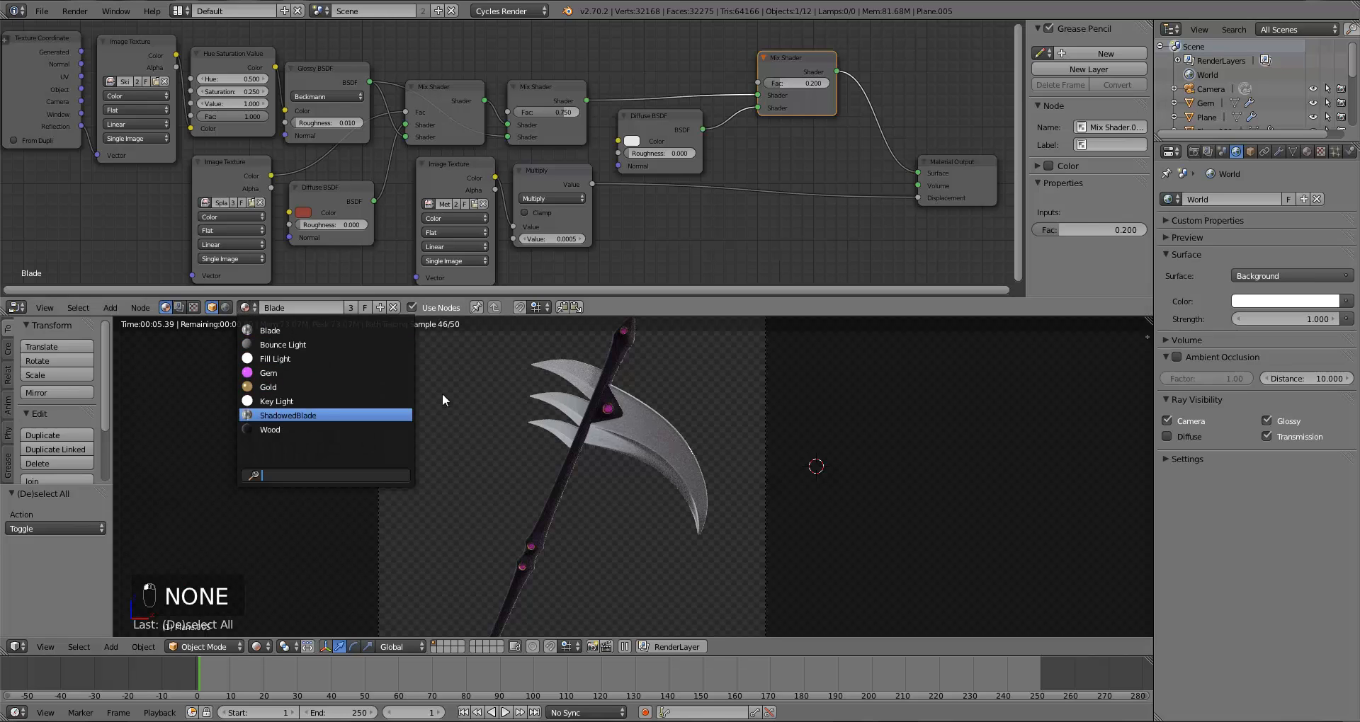
{"action": "right_click", "coordinate": [537, 422]}
{"action": "left_click", "coordinate": [245, 308]}
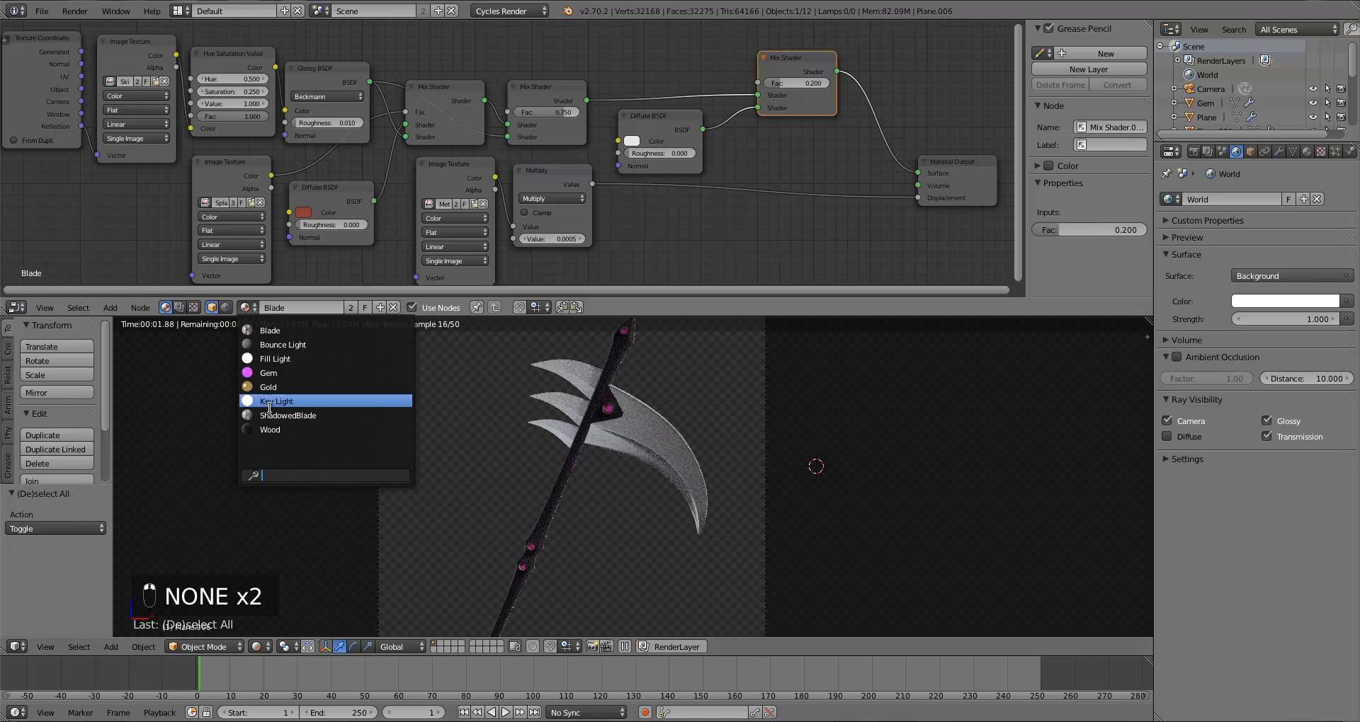
{"action": "left_click", "coordinate": [272, 415]}
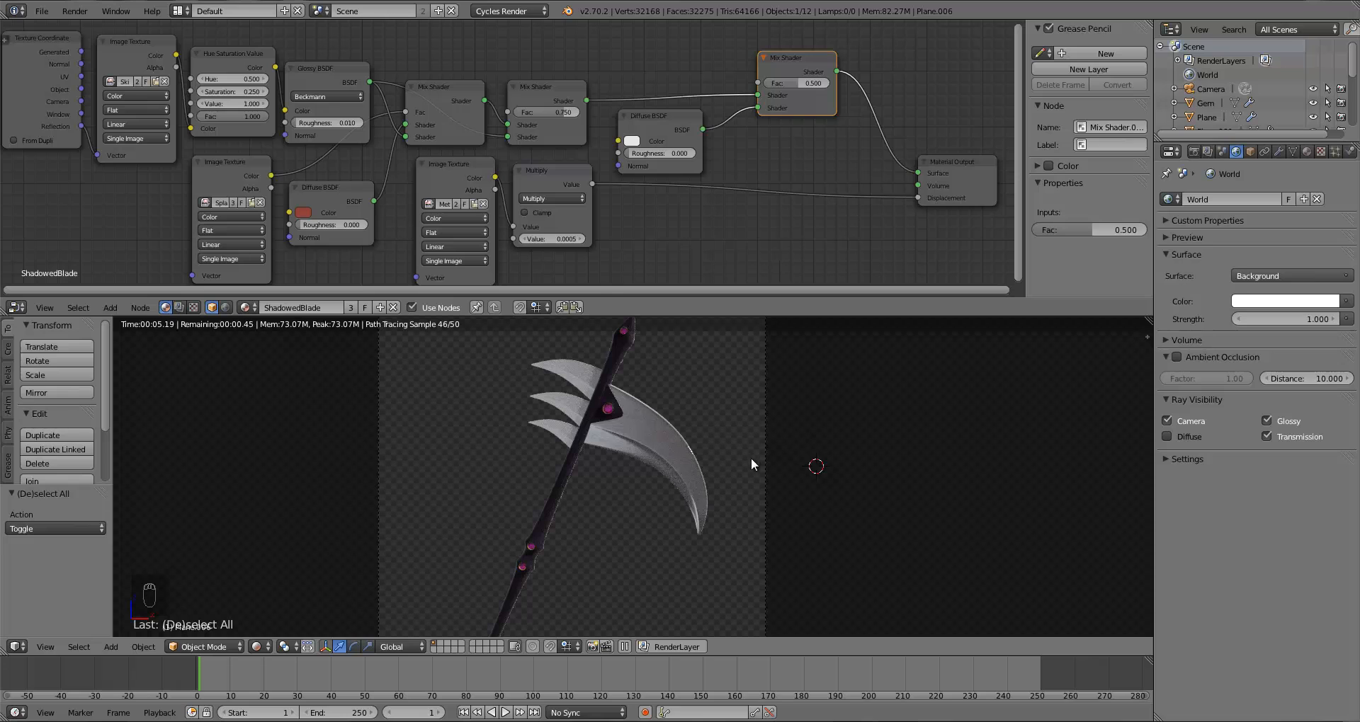
{"action": "middle_click_drag", "start_coordinate": [733, 512], "coordinate": [734, 494], "text": "shift"}
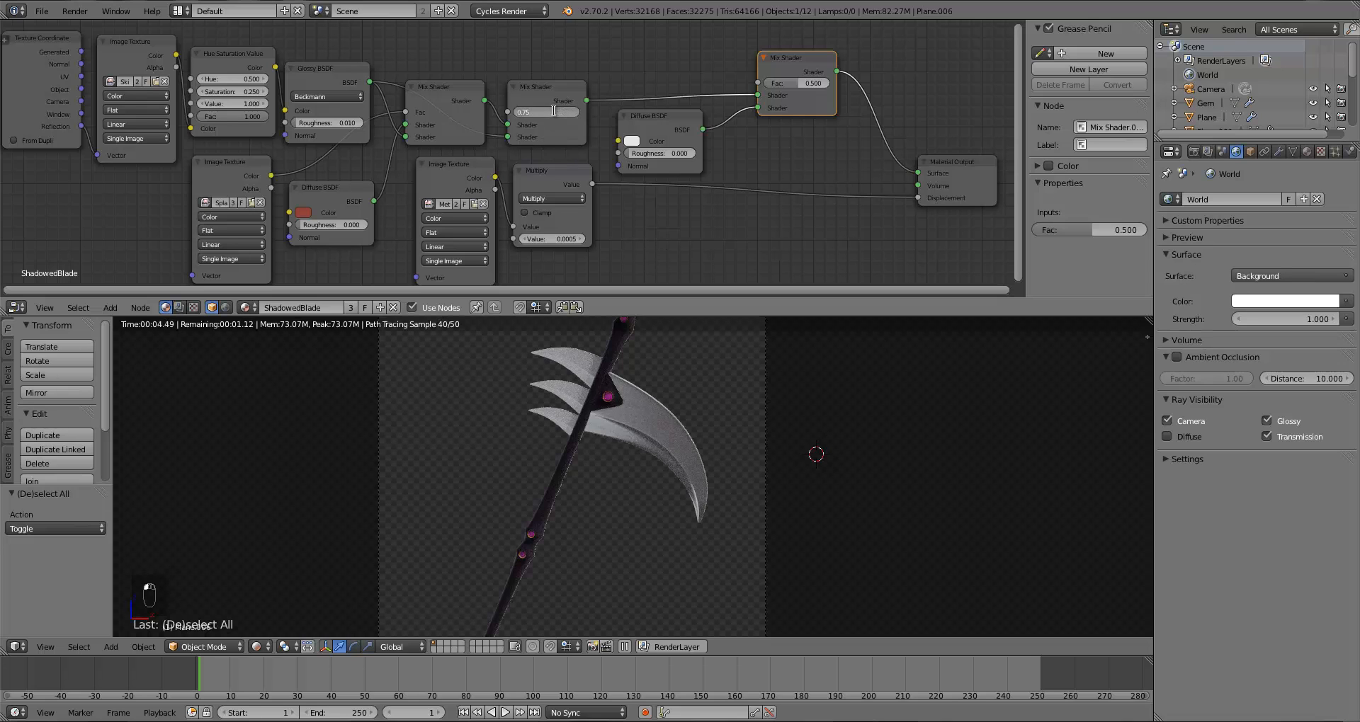
{"action": "key", "text": "Return"}
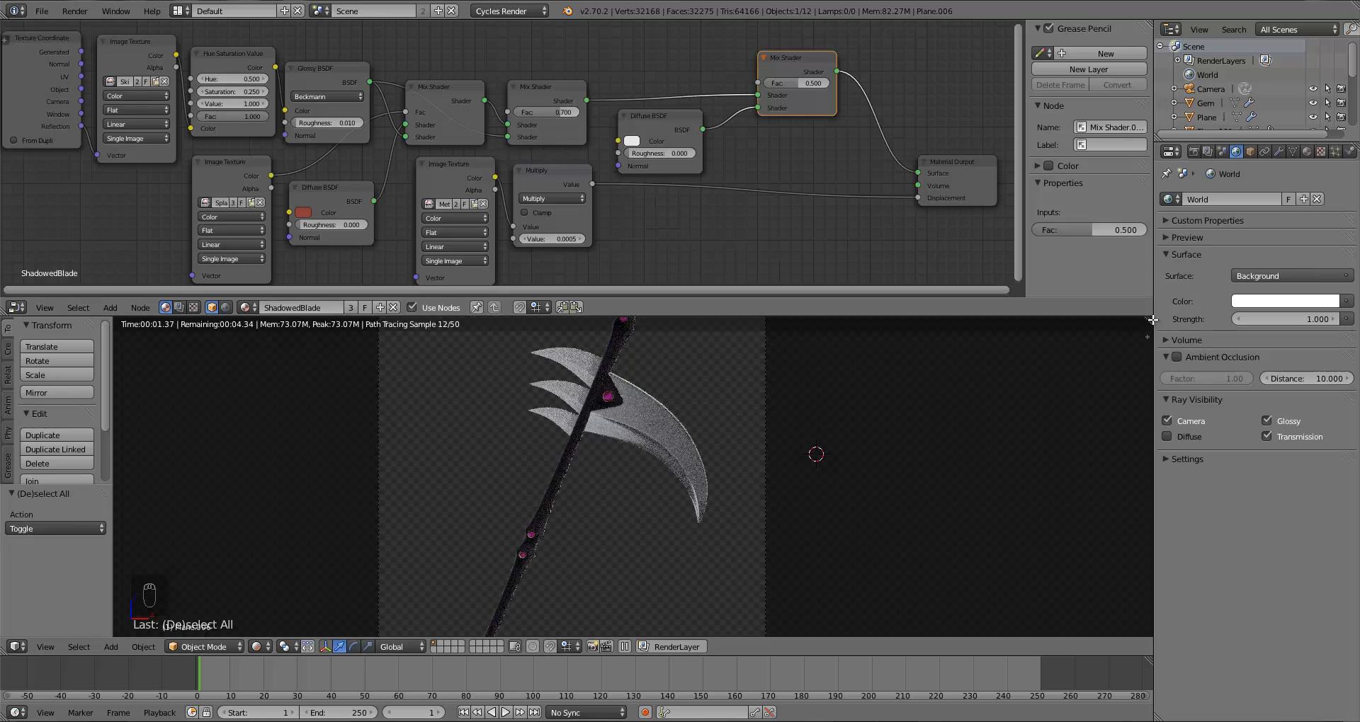
Step: Return the viewport to solid shading, deselect everything and save the file
{"action": "key", "text": "ctrl+Up"}
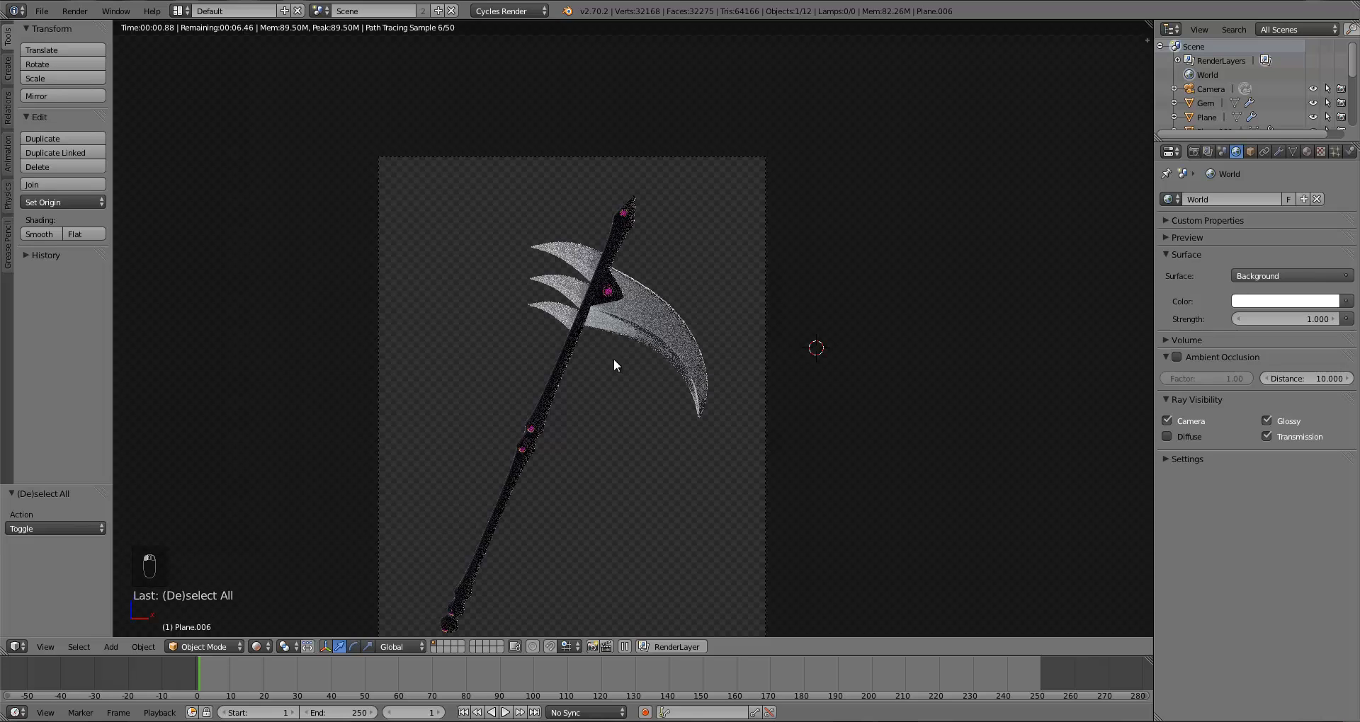
{"action": "scroll", "coordinate": [616, 365], "scroll_direction": "up", "scroll_amount": 1}
{"action": "scroll", "coordinate": [618, 370], "scroll_direction": "down", "scroll_amount": 2}
{"action": "key", "text": "z"}
{"action": "key", "text": "z"}
{"action": "key", "text": "z"}
{"action": "middle_click_drag", "start_coordinate": [618, 371], "coordinate": [644, 334], "text": "shift"}
{"action": "key", "text": "a"}
{"action": "scroll", "coordinate": [645, 335], "scroll_direction": "up", "scroll_amount": 1}
{"action": "key", "text": "ctrl+s"}
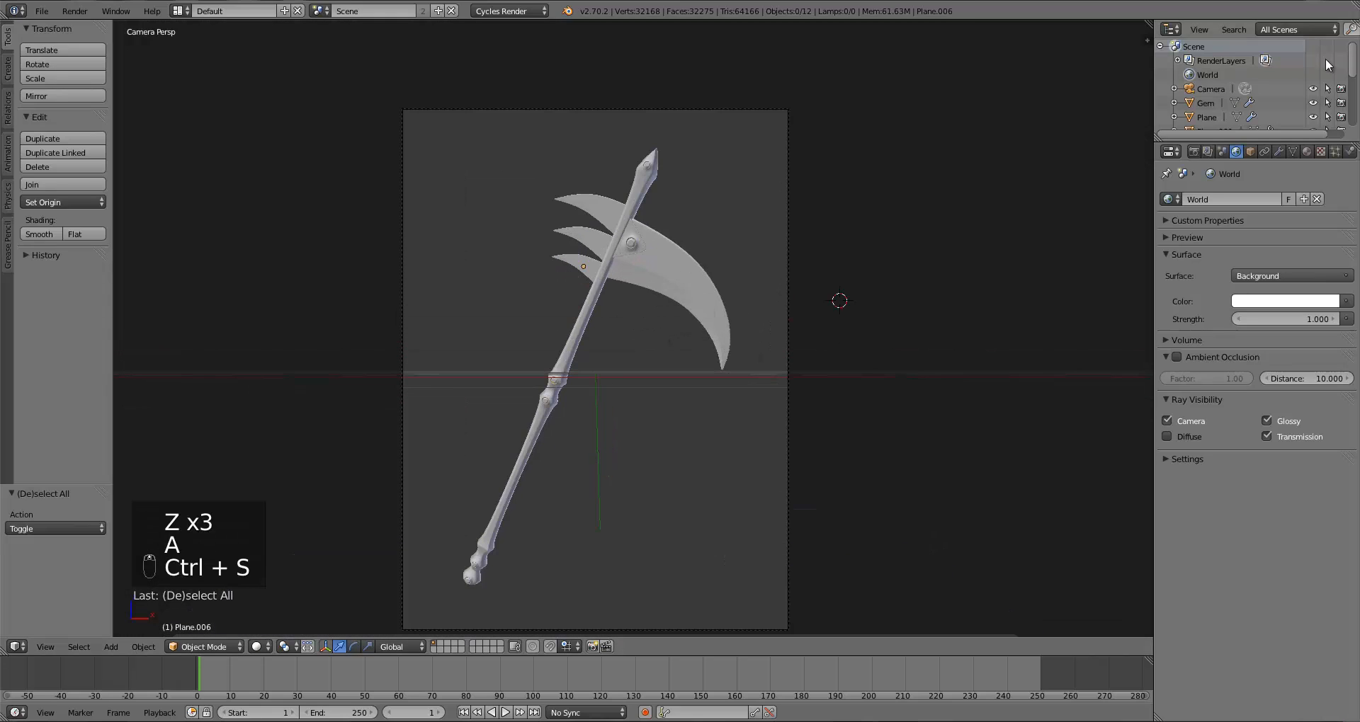
Step: Render the scene image from the Render properties and close the render view
{"action": "left_click", "coordinate": [1197, 152]}
{"action": "left_click", "coordinate": [1201, 214]}
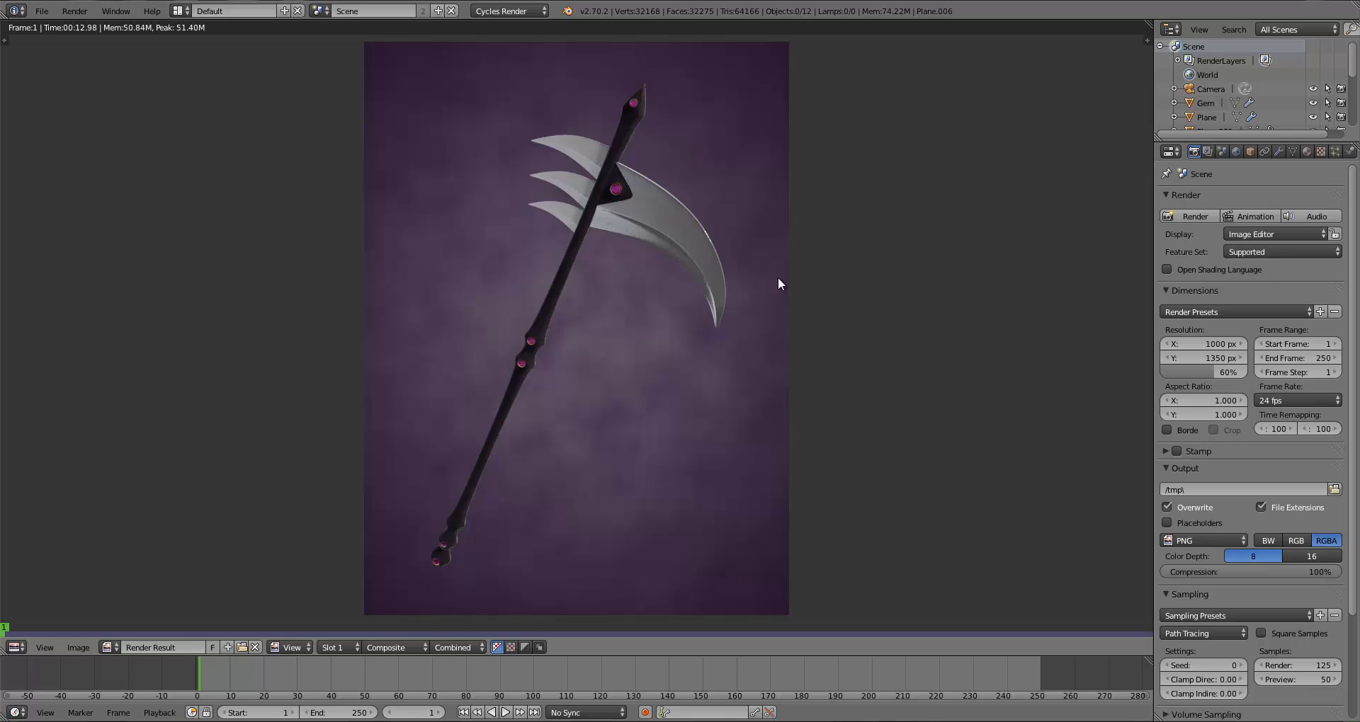
{"action": "key", "text": "Escape"}
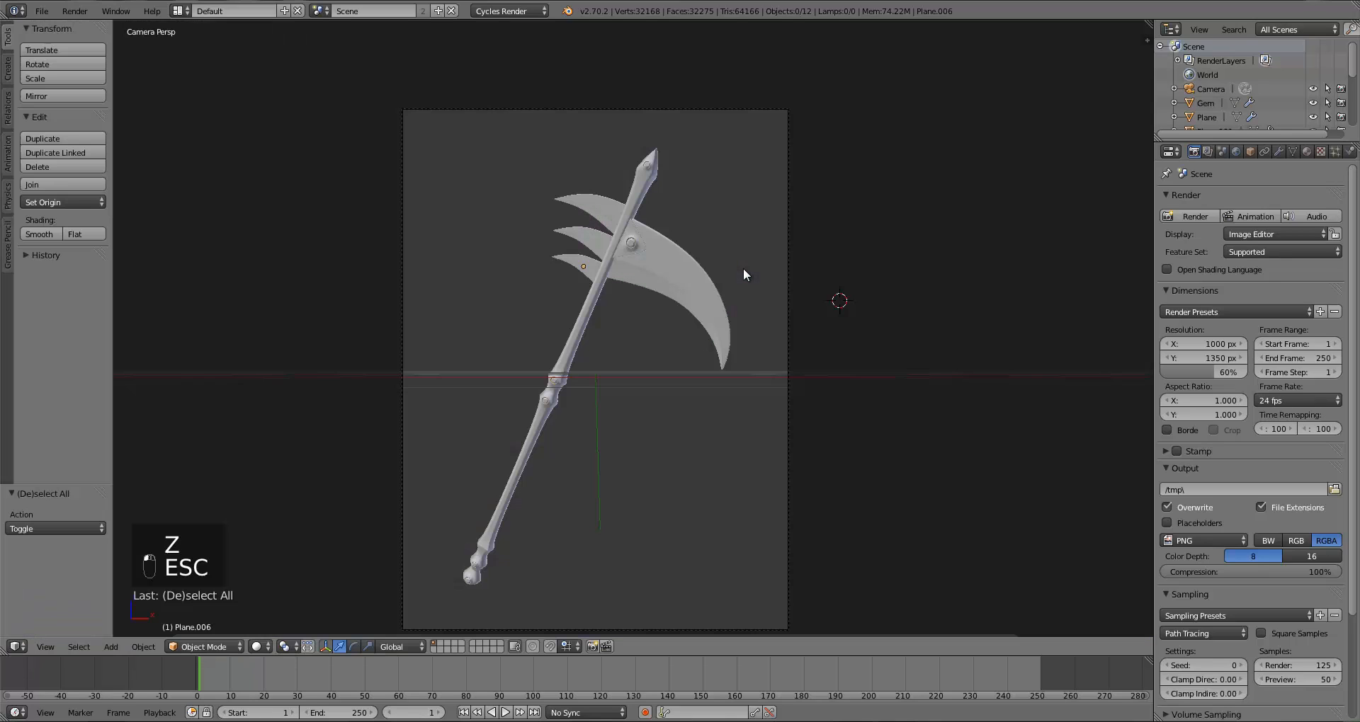
Step: Select the main blade and split the viewport to open a Node Editor above it
{"action": "right_click", "coordinate": [682, 272]}
{"action": "left_click_drag", "start_coordinate": [1148, 25], "coordinate": [1091, 254]}
{"action": "left_click", "coordinate": [17, 244]}
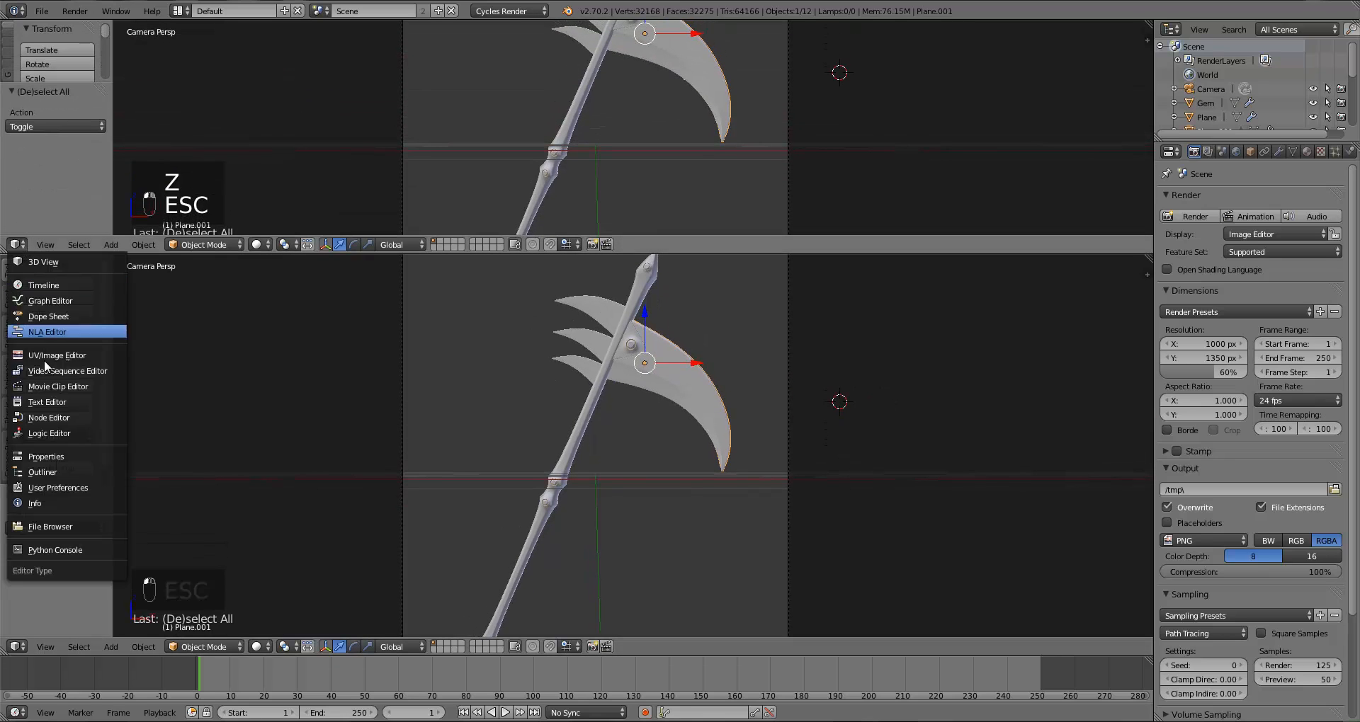
{"action": "left_click", "coordinate": [56, 425]}
Step: Insert a new Mix Shader between the last Mix Shader and the Material Output
{"action": "left_click_drag", "start_coordinate": [622, 254], "coordinate": [638, 328]}
{"action": "scroll", "coordinate": [672, 258], "scroll_direction": "up", "scroll_amount": 1}
{"action": "scroll", "coordinate": [672, 258], "scroll_direction": "up", "scroll_amount": 2}
{"action": "left_click_drag", "start_coordinate": [799, 182], "coordinate": [871, 183]}
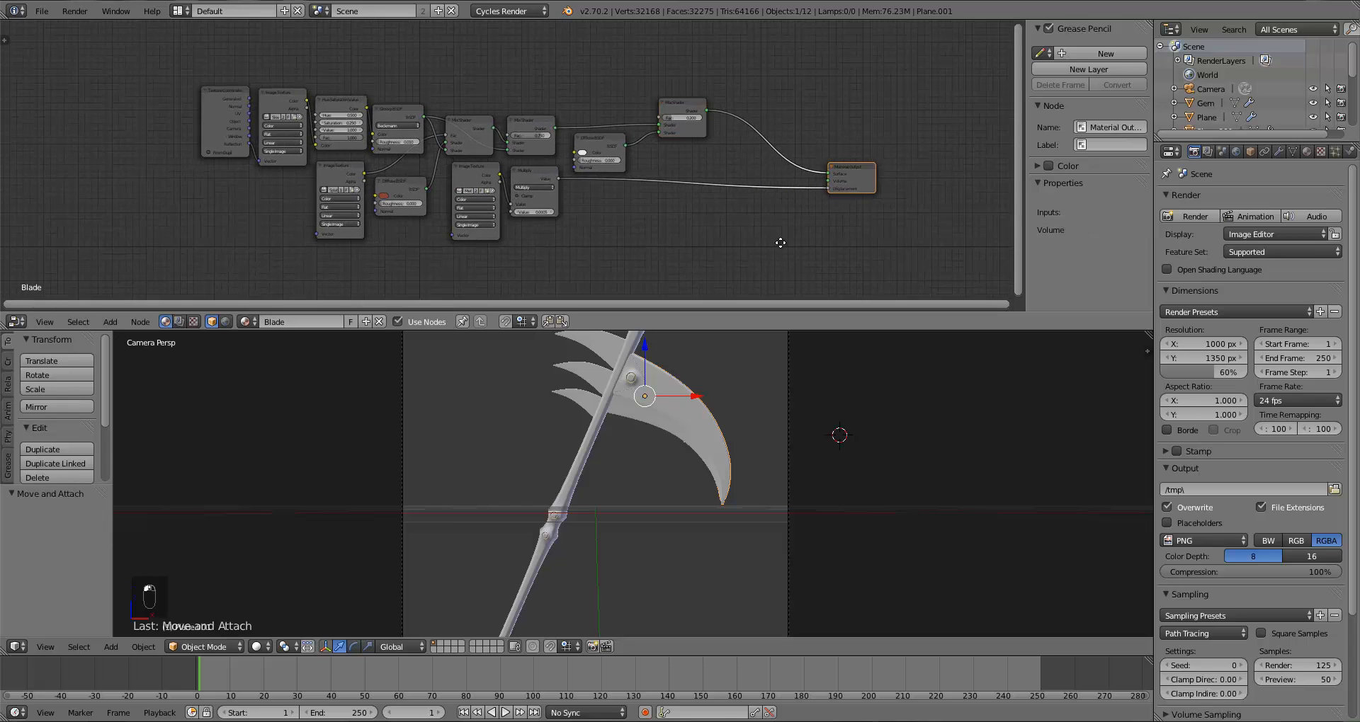
{"action": "middle_click_drag", "start_coordinate": [786, 242], "coordinate": [629, 249]}
{"action": "scroll", "coordinate": [629, 250], "scroll_direction": "up", "scroll_amount": 1}
{"action": "scroll", "coordinate": [630, 252], "scroll_direction": "up", "scroll_amount": 1}
{"action": "left_click_drag", "start_coordinate": [715, 200], "coordinate": [841, 199]}
{"action": "key", "text": "a"}
{"action": "key", "text": "shift+a"}
{"action": "mouse_move", "coordinate": [607, 171]}
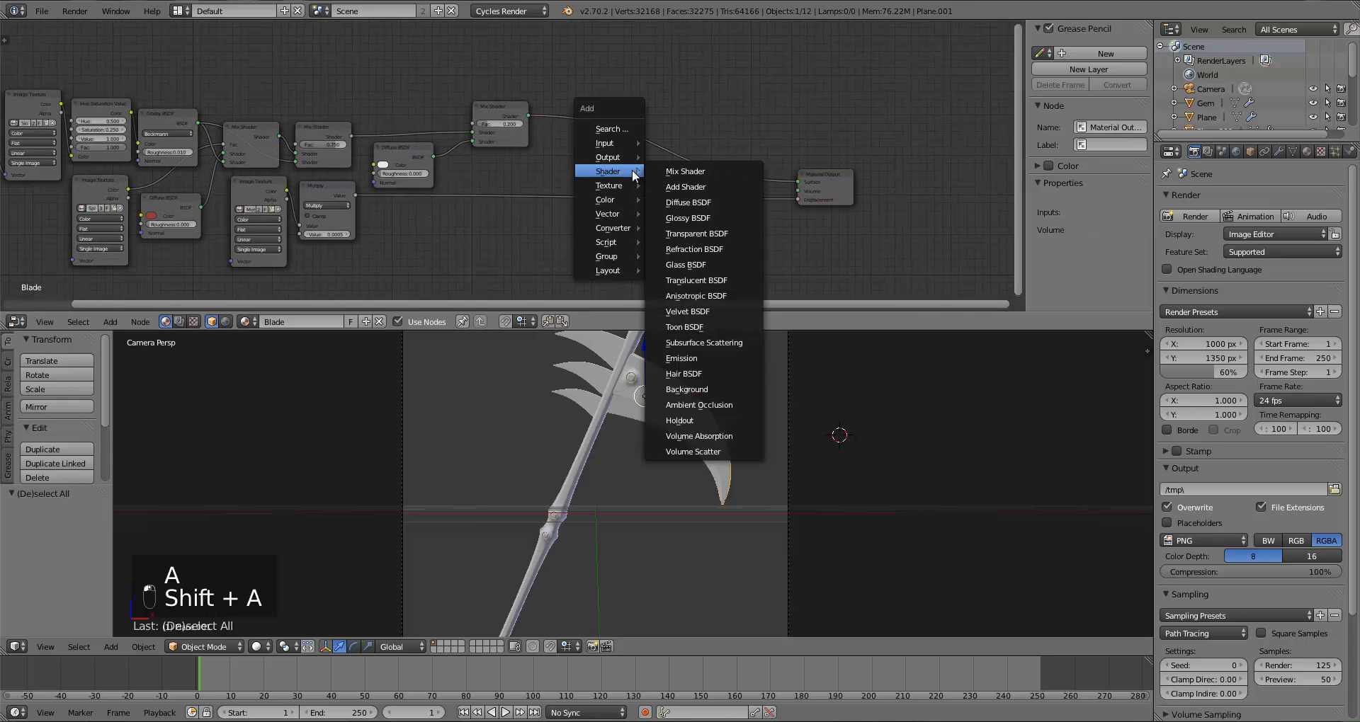
{"action": "left_click", "coordinate": [669, 171]}
{"action": "left_click", "coordinate": [644, 119]}
{"action": "key", "text": "a"}
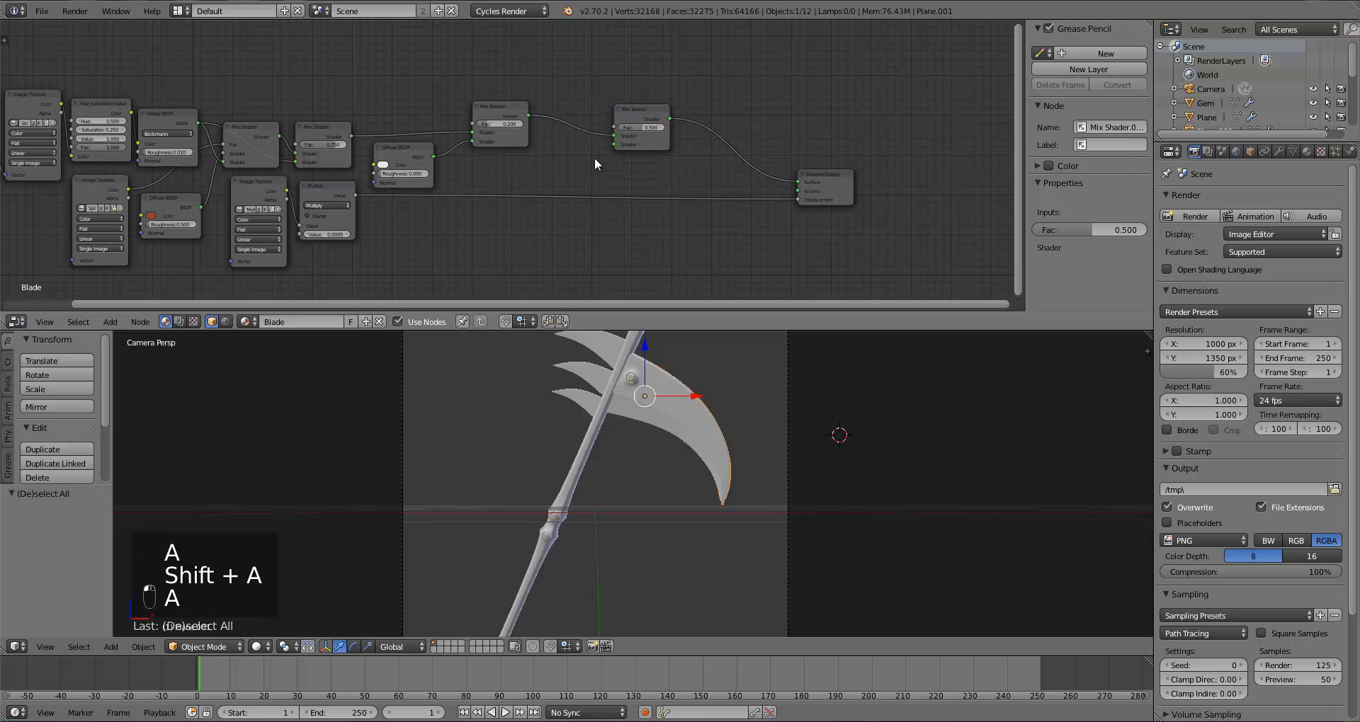
Step: Add a white Diffuse BSDF linked into the new Mix Shader's lower Shader input
{"action": "key", "text": "shift+a"}
{"action": "left_click", "coordinate": [650, 190]}
{"action": "left_click", "coordinate": [563, 157]}
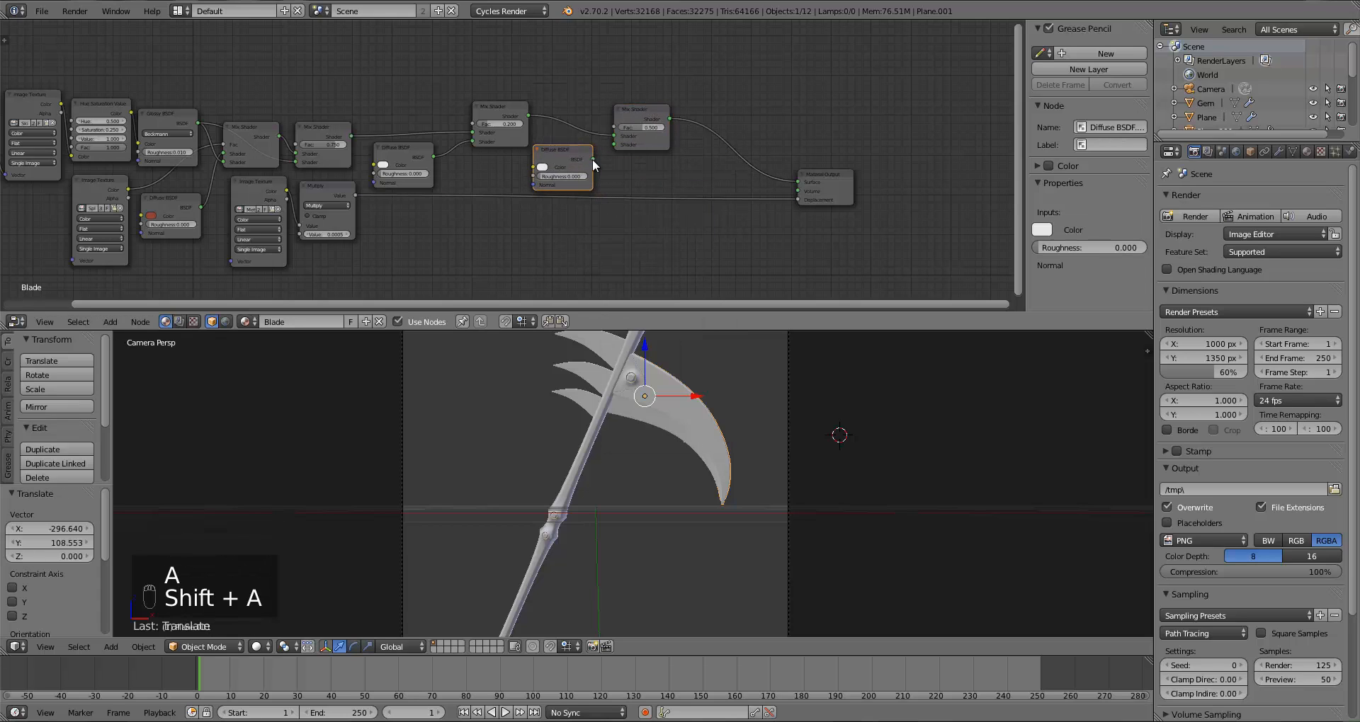
{"action": "left_click_drag", "start_coordinate": [593, 159], "coordinate": [614, 145]}
{"action": "left_click", "coordinate": [543, 167]}
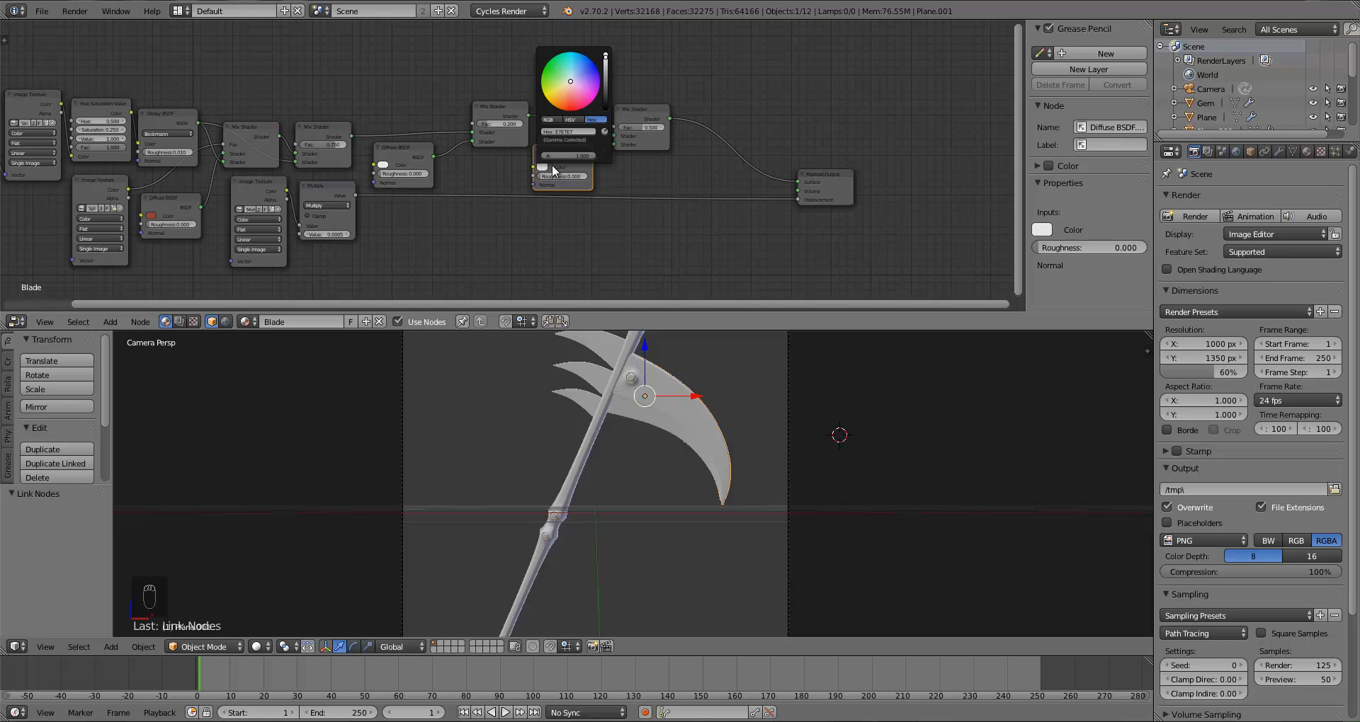
{"action": "left_click_drag", "start_coordinate": [607, 63], "coordinate": [606, 19]}
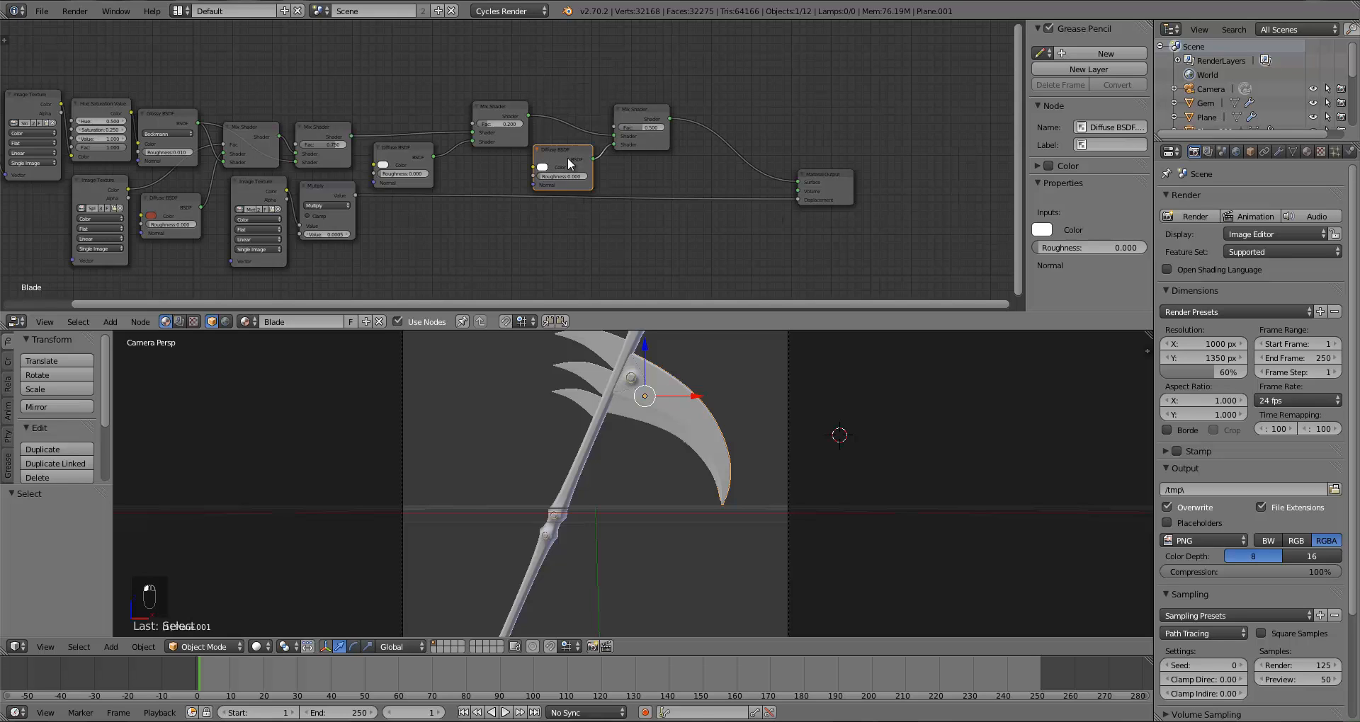
{"action": "left_click_drag", "start_coordinate": [566, 155], "coordinate": [563, 219]}
Step: Add a Fresnel node with IOR 1.3 feeding the new Mix Shader's factor, and save the file
{"action": "key", "text": "a"}
{"action": "key", "text": "shift+a"}
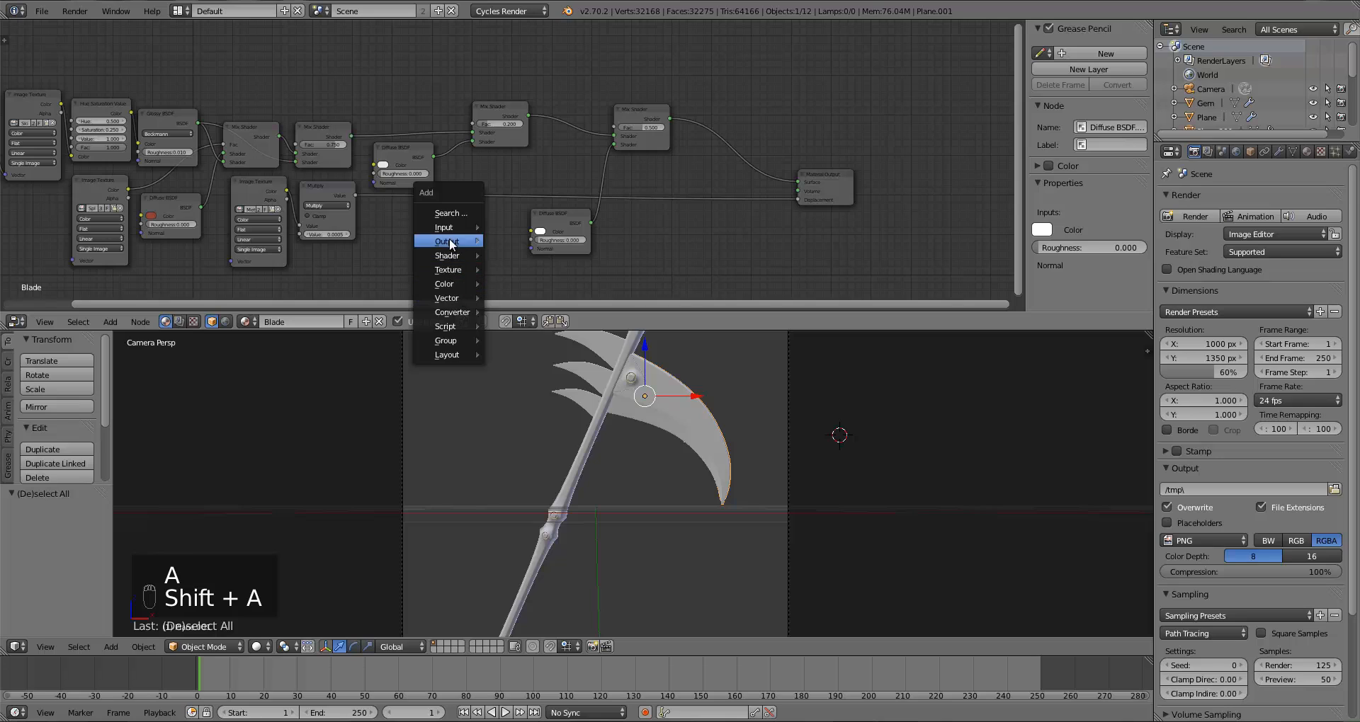
{"action": "mouse_move", "coordinate": [449, 230]}
{"action": "left_click", "coordinate": [528, 281]}
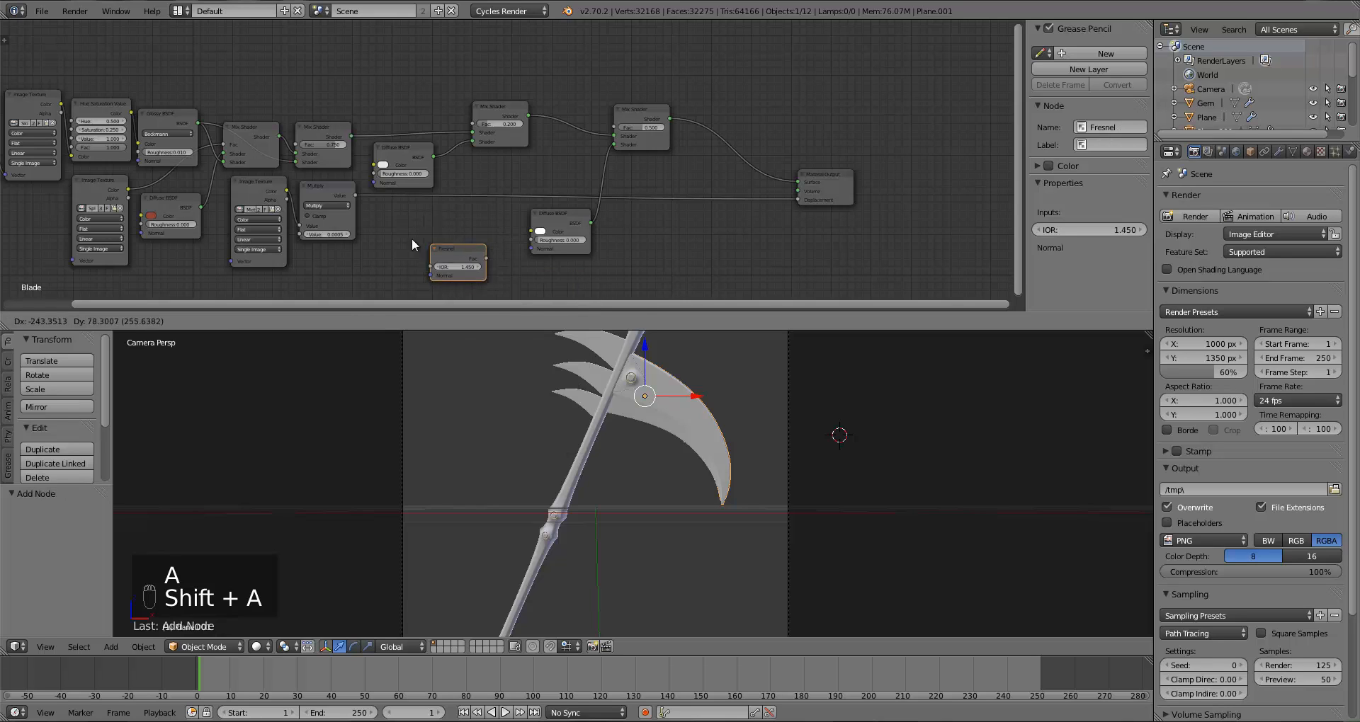
{"action": "left_click", "coordinate": [466, 253]}
{"action": "left_click_drag", "start_coordinate": [458, 250], "coordinate": [614, 131]}
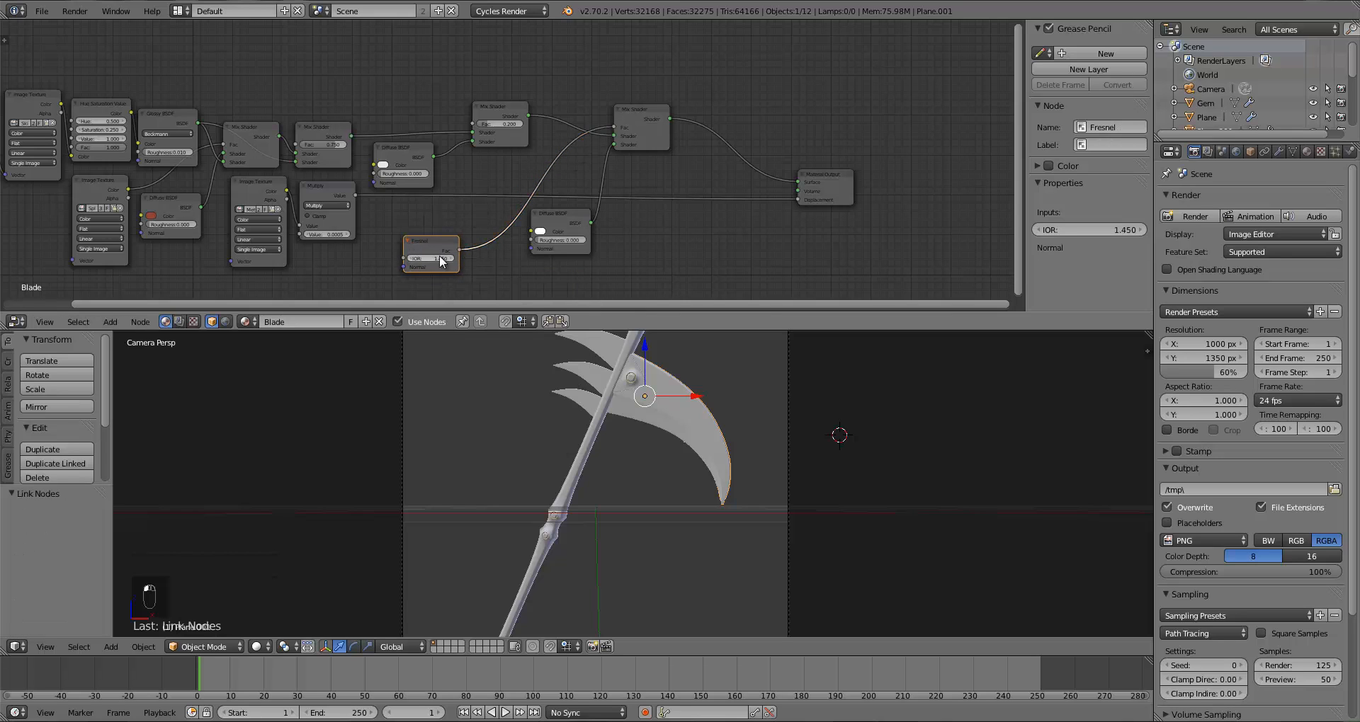
{"action": "double_click", "coordinate": [431, 258]}
{"action": "key", "text": "Return"}
{"action": "key", "text": "ctrl+s"}
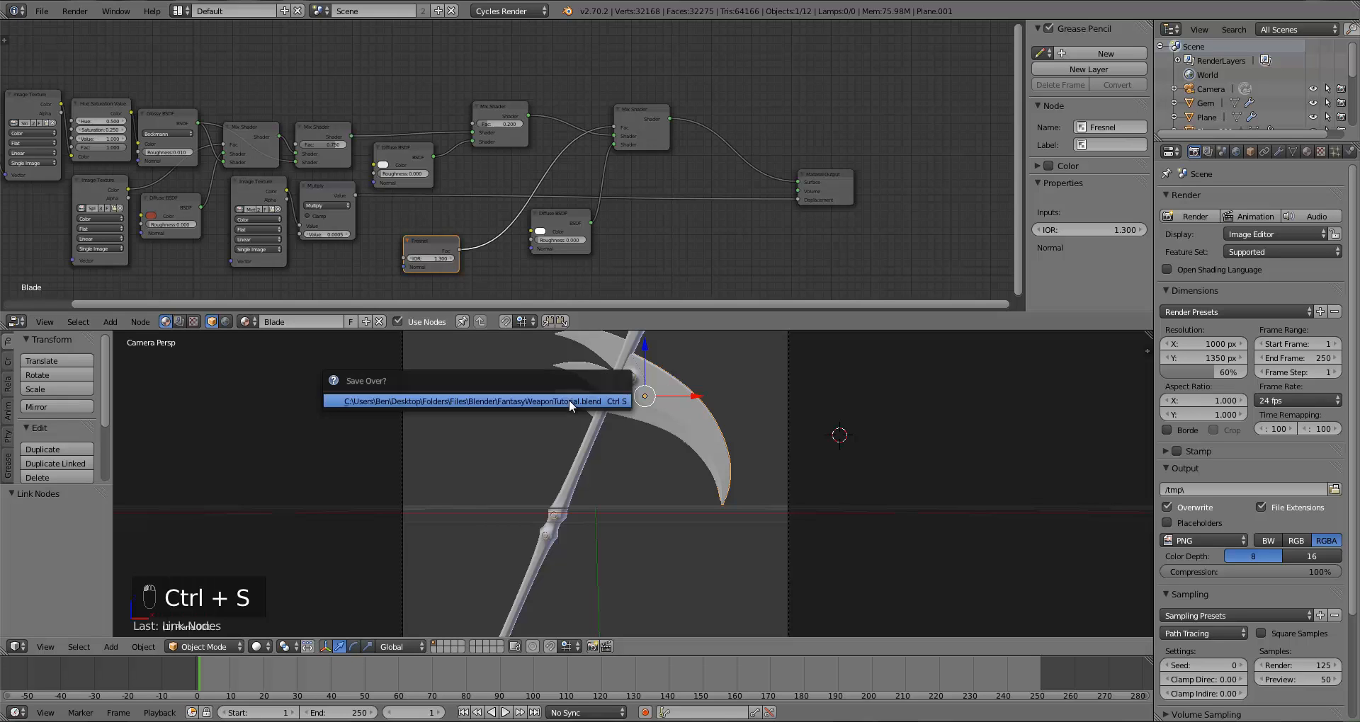
{"action": "left_click", "coordinate": [568, 399]}
Step: Preview the blade in rendered viewport shading, then switch the viewport back to solid shading
{"action": "left_click", "coordinate": [253, 648]}
{"action": "left_click", "coordinate": [287, 552]}
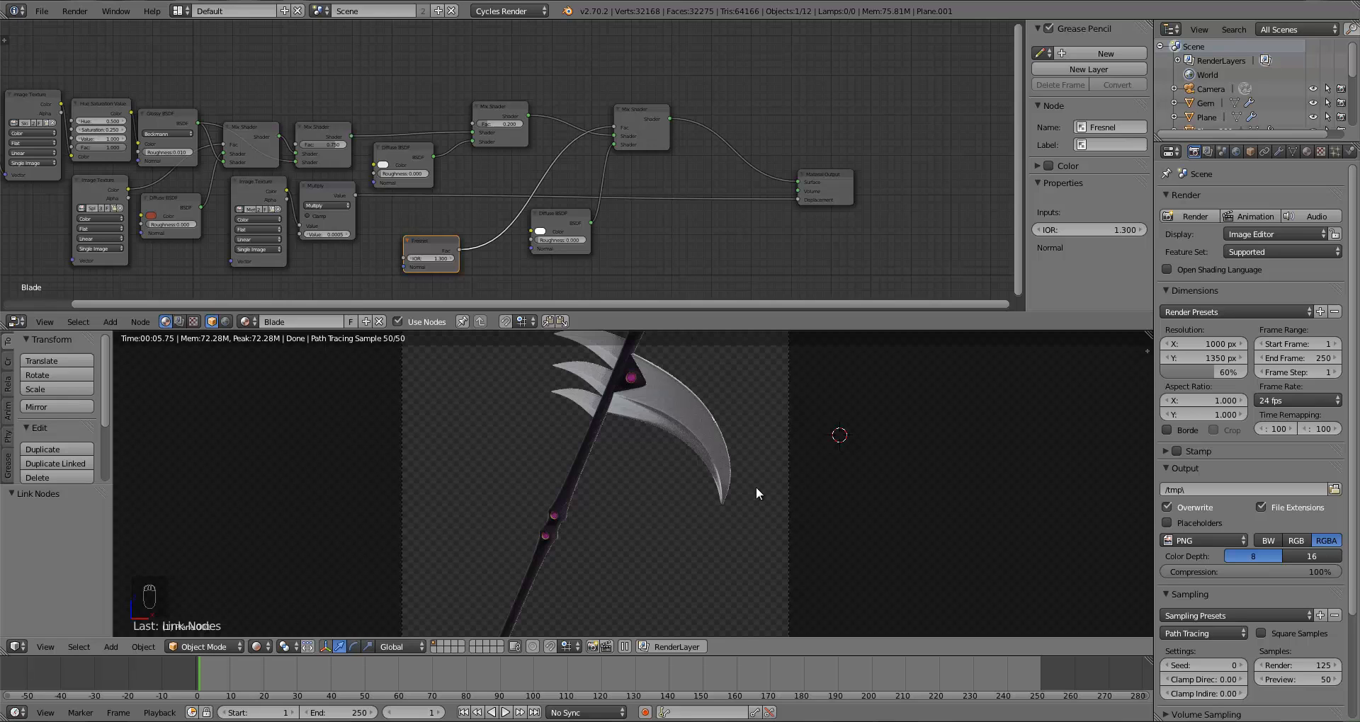
{"action": "key", "text": "z"}
{"action": "key", "text": "z"}
{"action": "key", "text": "z"}
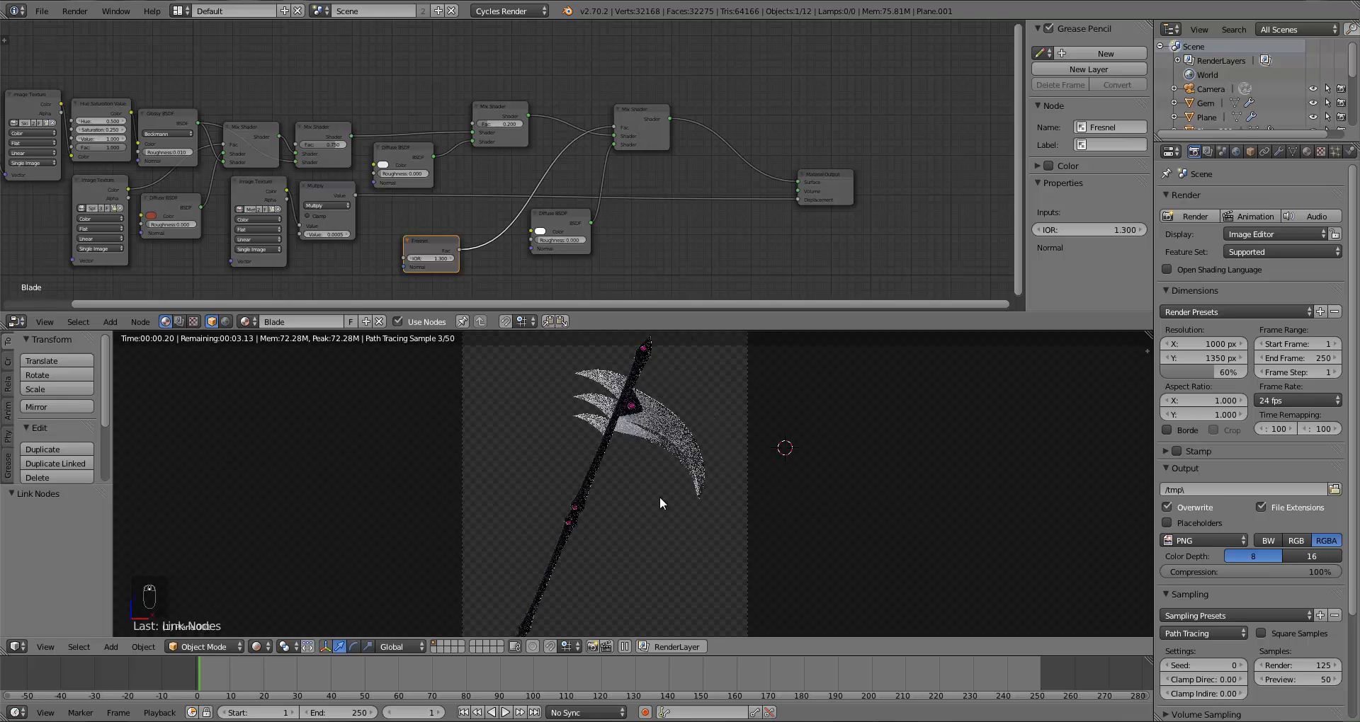
Step: Deselect all objects and save the blend file over the existing one
{"action": "key", "text": "a"}
{"action": "key", "text": "ctrl+shift+s"}
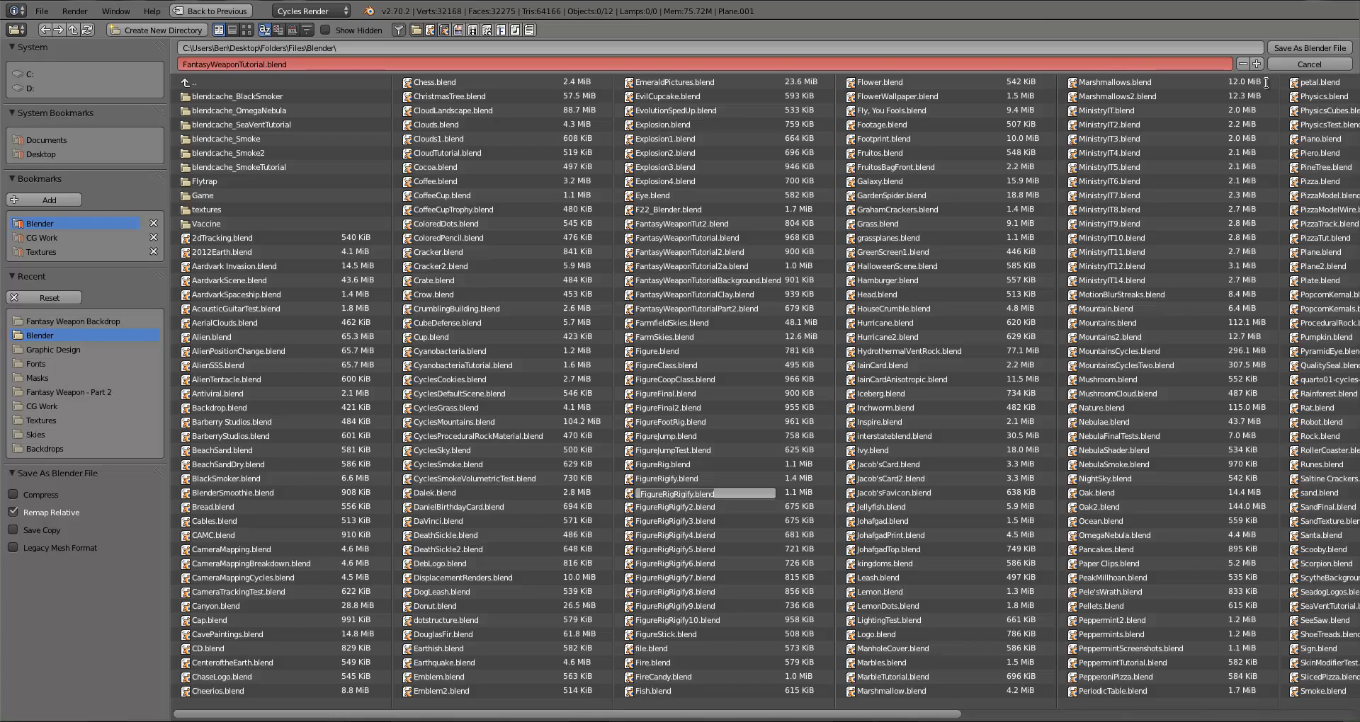
{"action": "left_click", "coordinate": [1315, 65]}
{"action": "key", "text": "ctrl+s"}
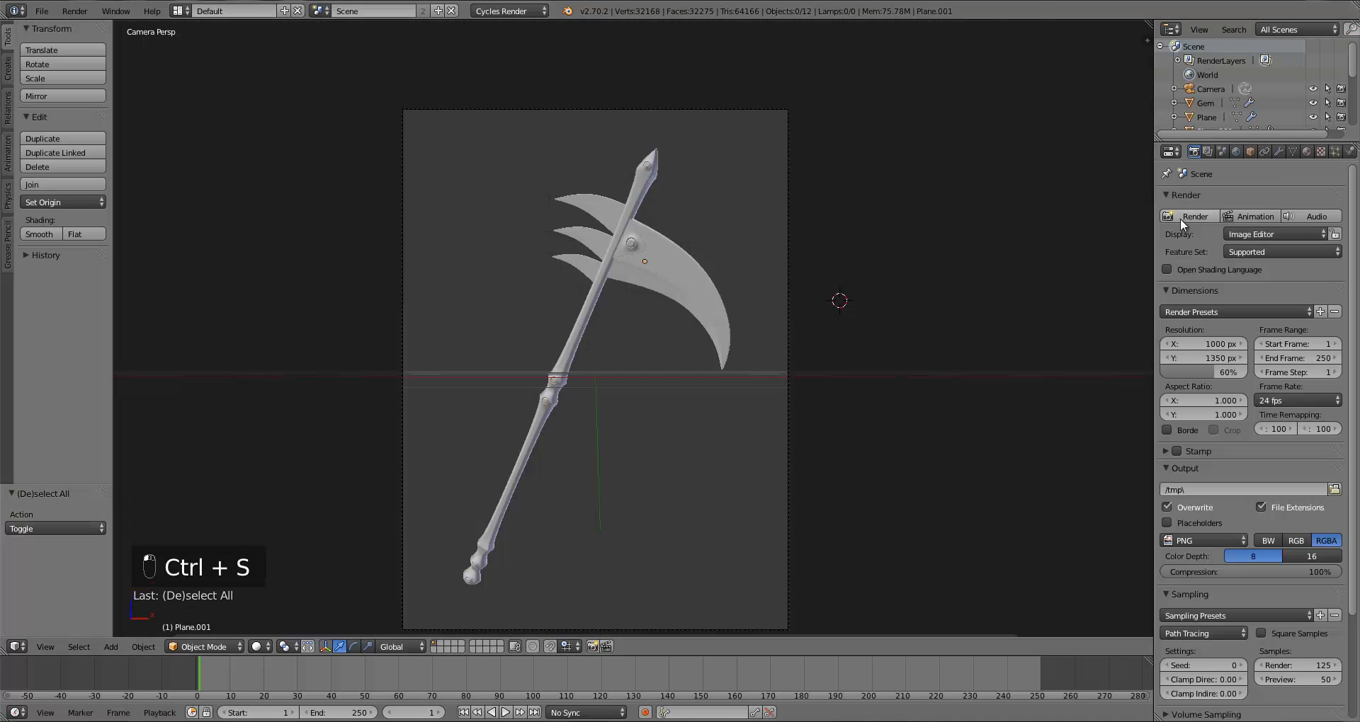
Step: Render the scene image from the Render properties and inspect the result
{"action": "left_click", "coordinate": [1179, 219]}
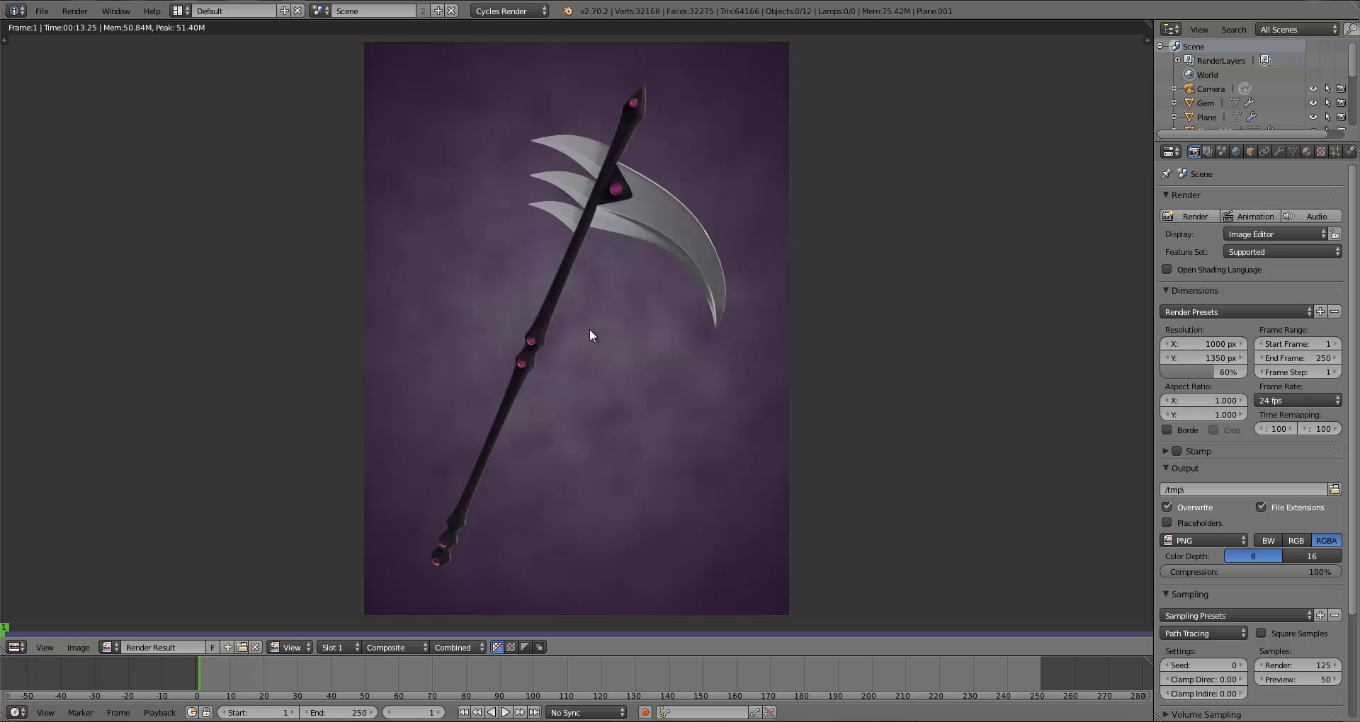
{"action": "left_click_drag", "start_coordinate": [397, 322], "coordinate": [545, 320]}
{"action": "left_click_drag", "start_coordinate": [570, 388], "coordinate": [541, 371]}
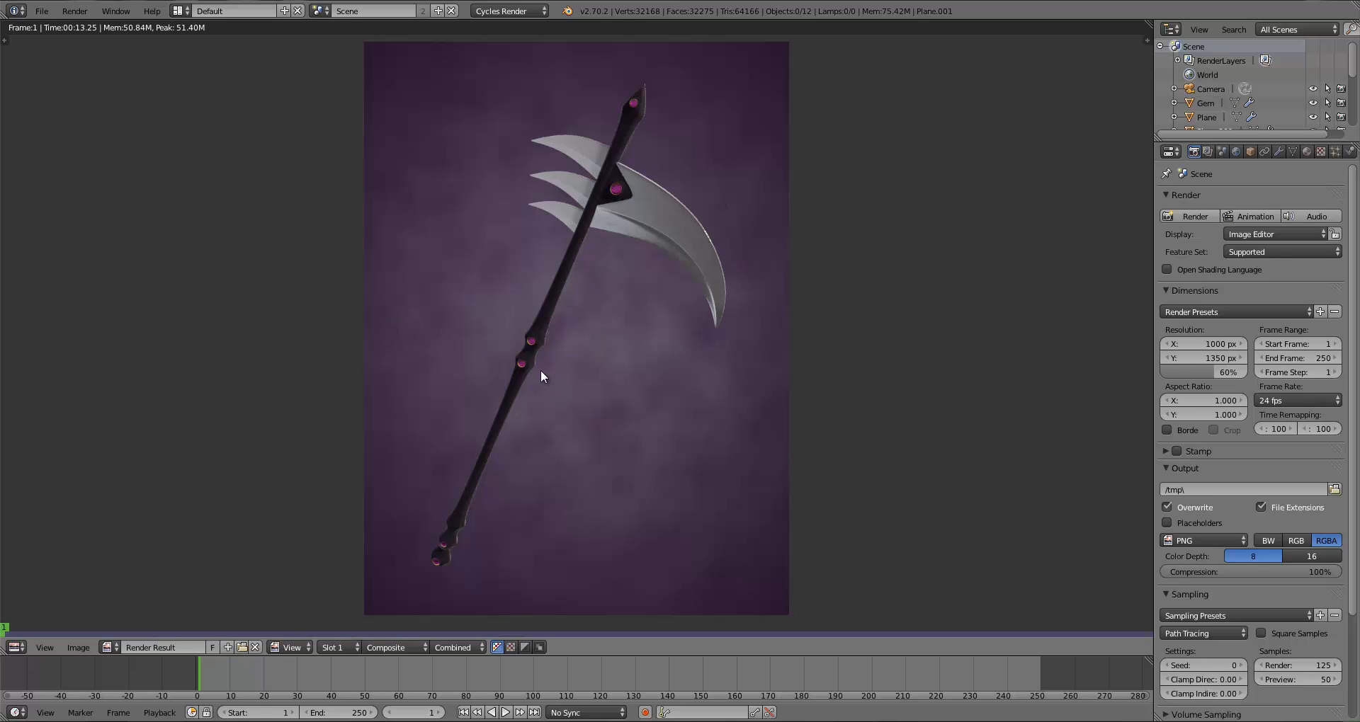